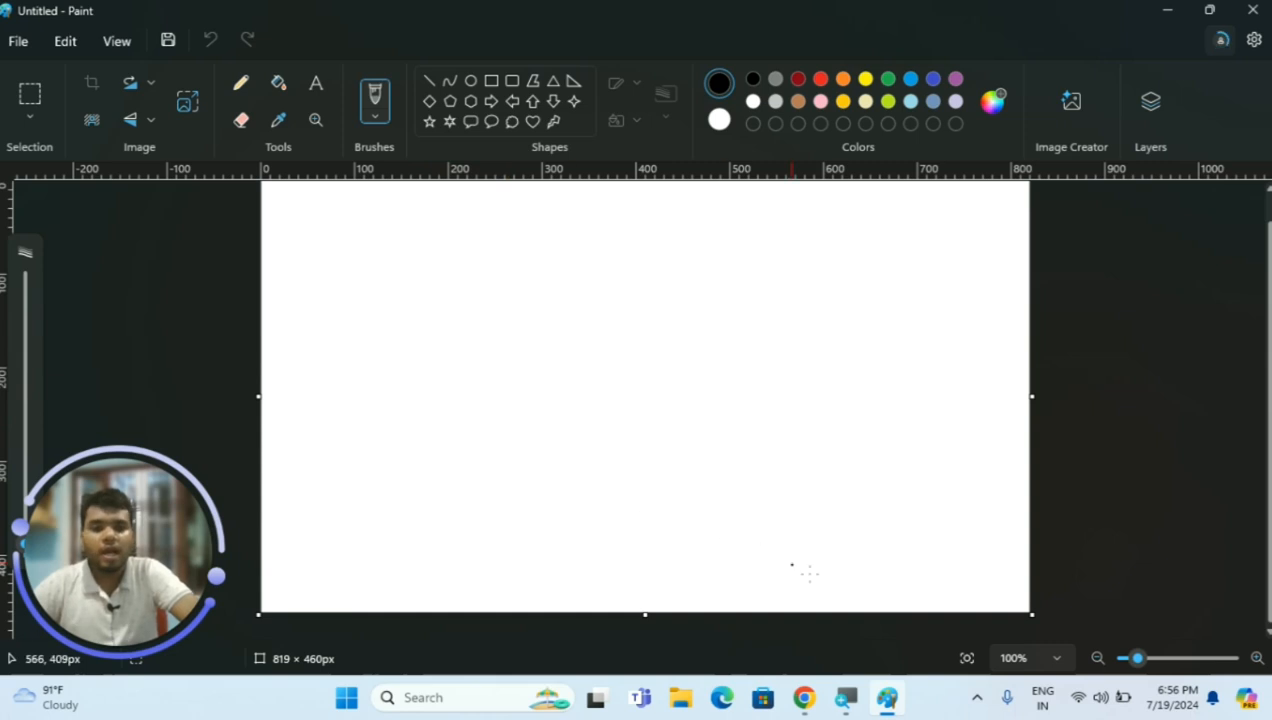
pyautogui.scroll(1, 700, 493)
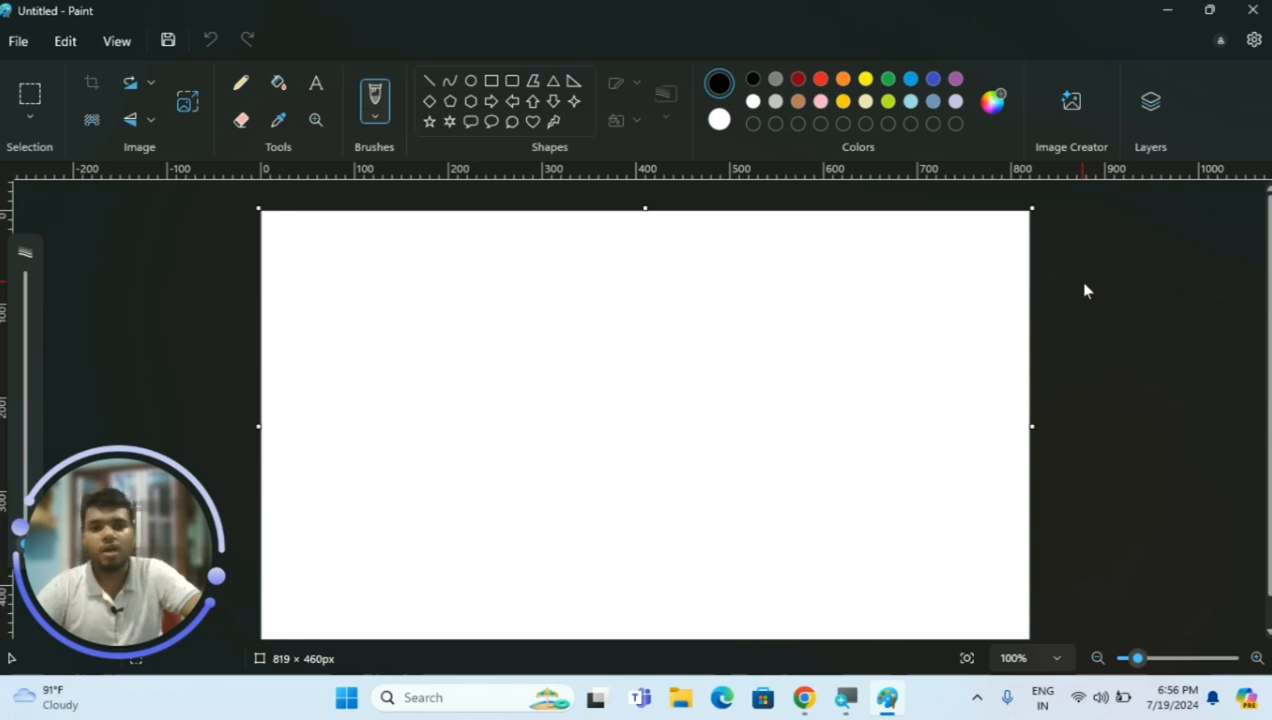
pyautogui.click(43, 443)
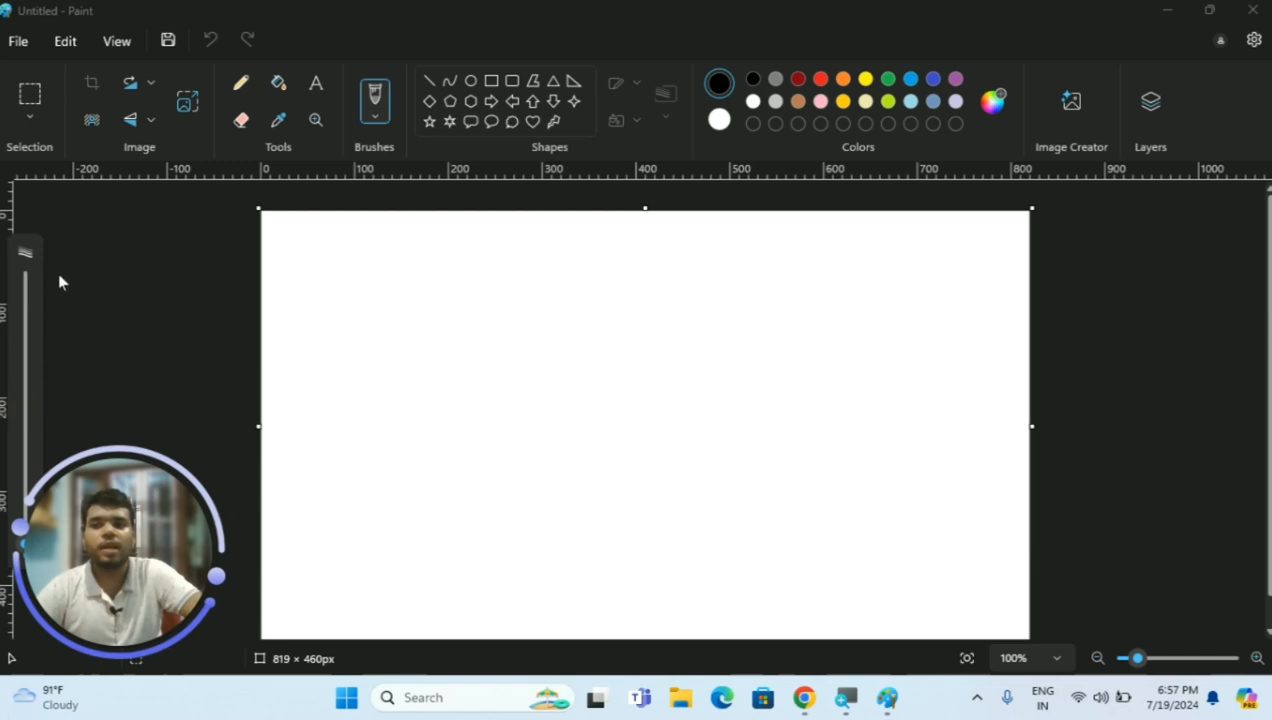
pyautogui.moveTo(4, 6); pyautogui.dragTo(1250, 12)
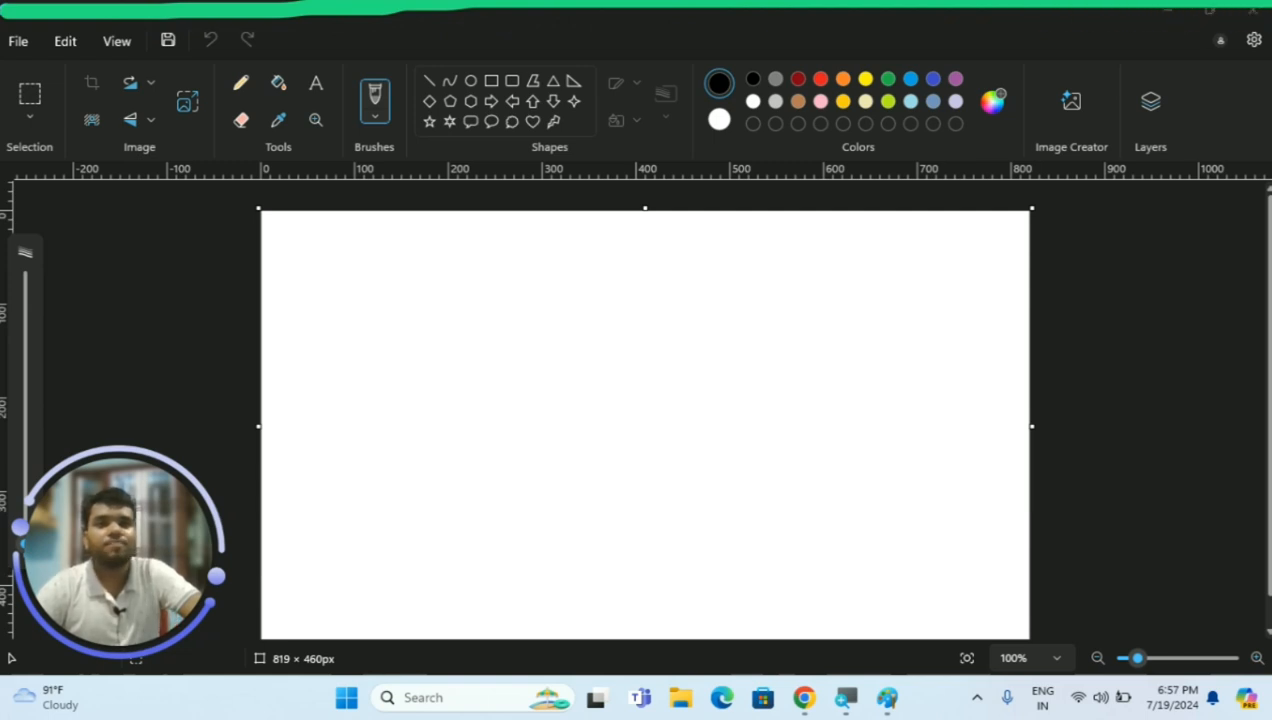
pyautogui.press('Escape')
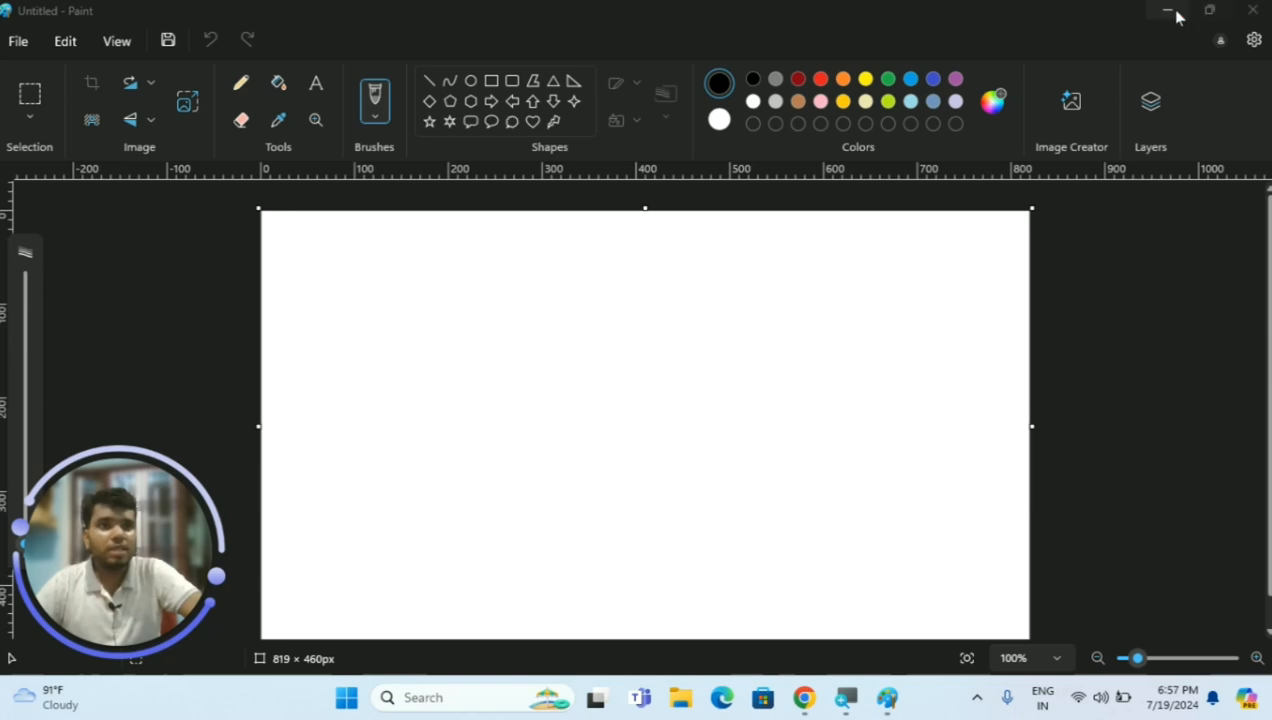
# Close the untitled Paint window and launch Paint again from the pinned apps
pyautogui.moveTo(1214, 12)
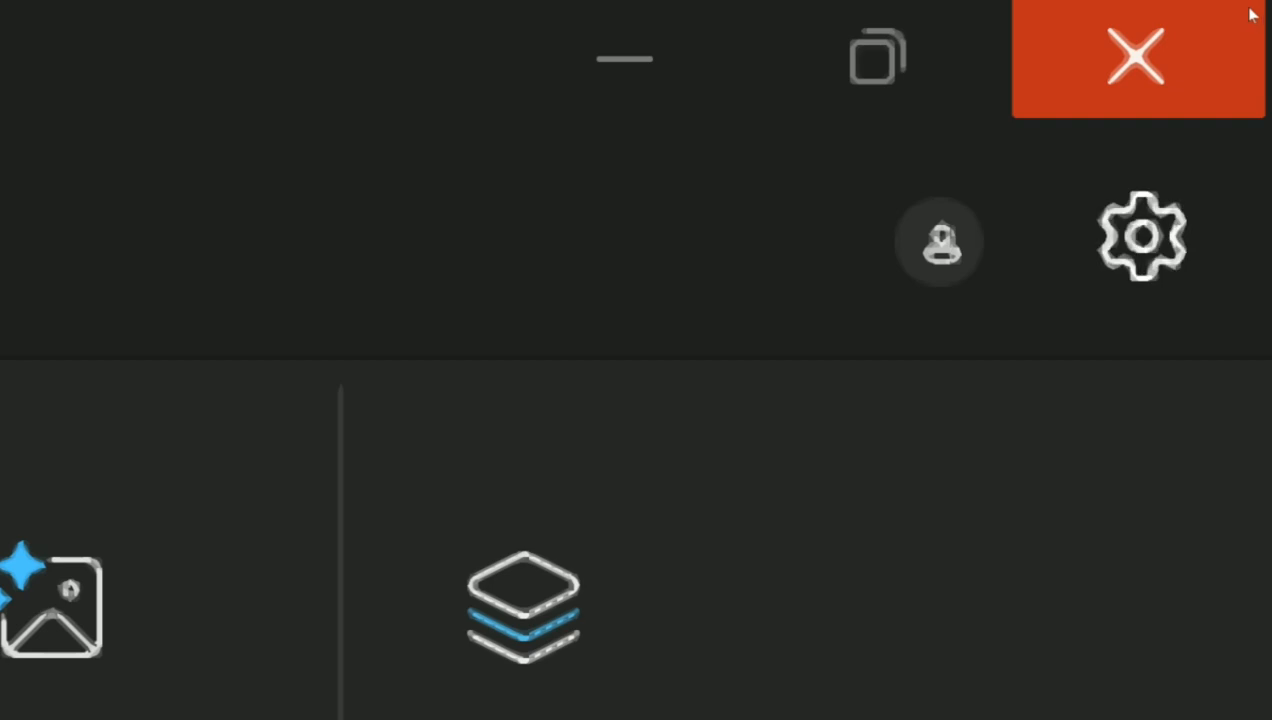
pyautogui.moveTo(878, 58)
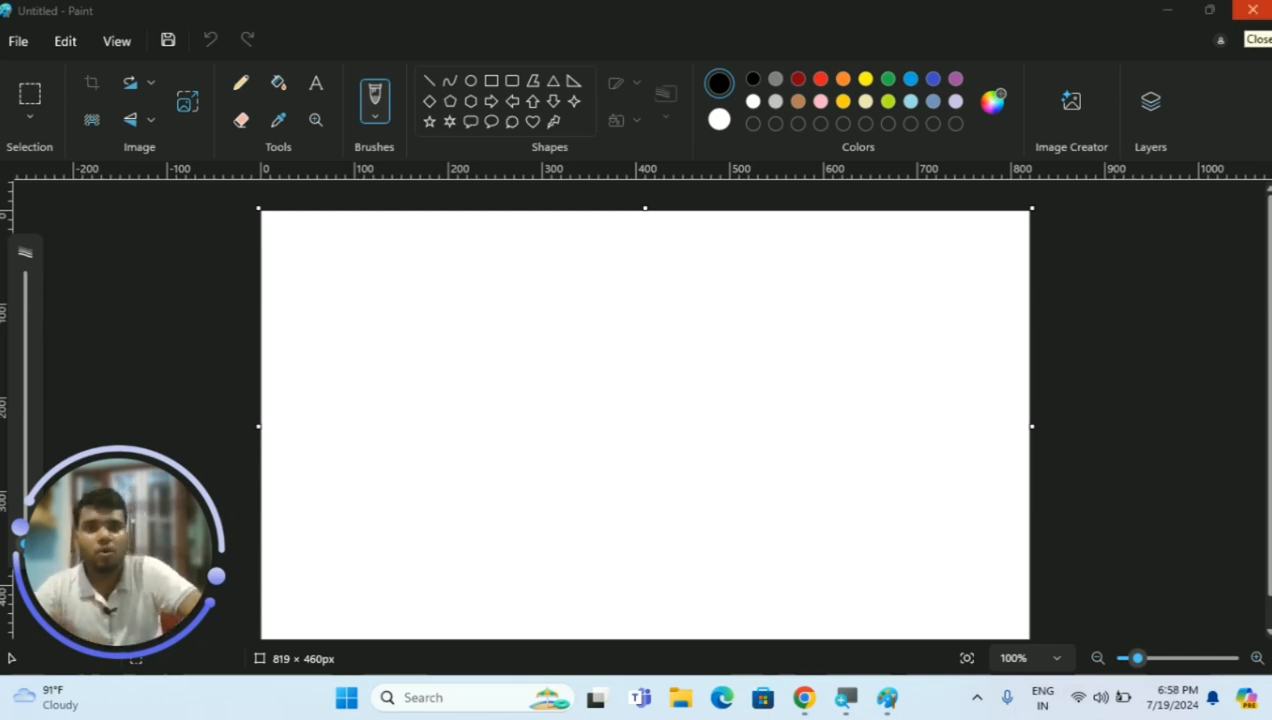
pyautogui.click(1251, 10)
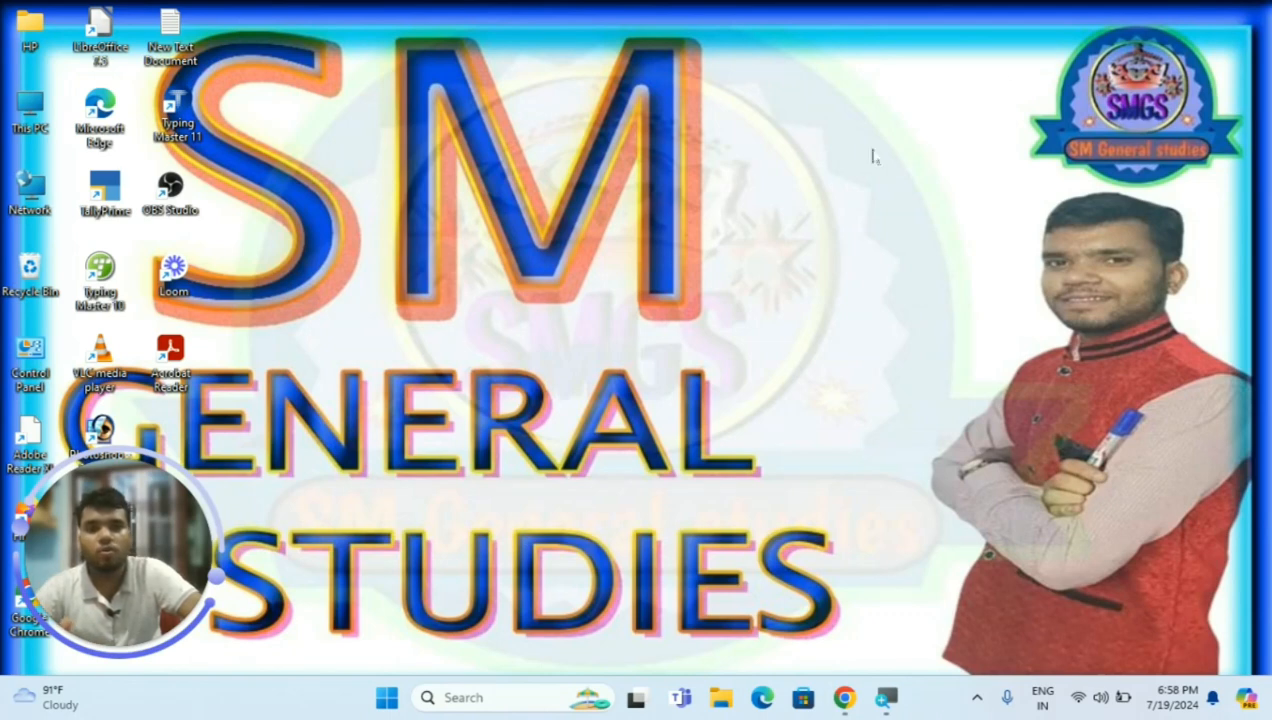
pyautogui.click(386, 697)
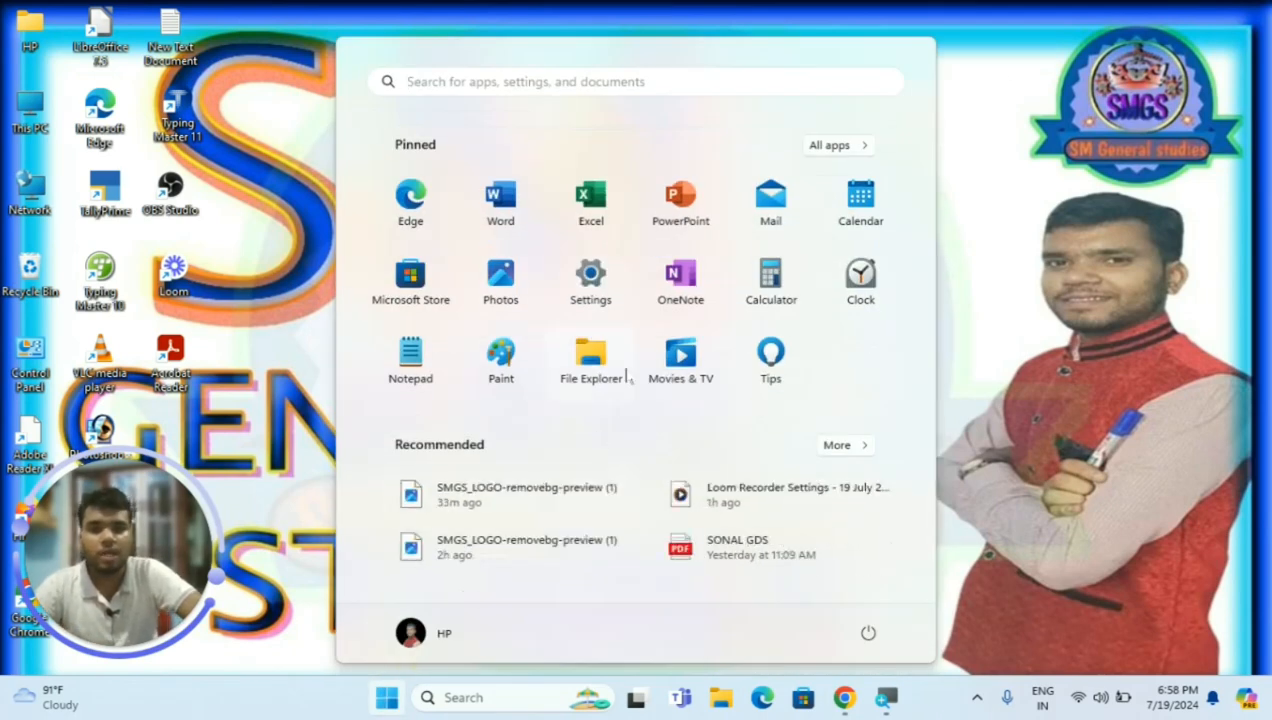
pyautogui.click(504, 357)
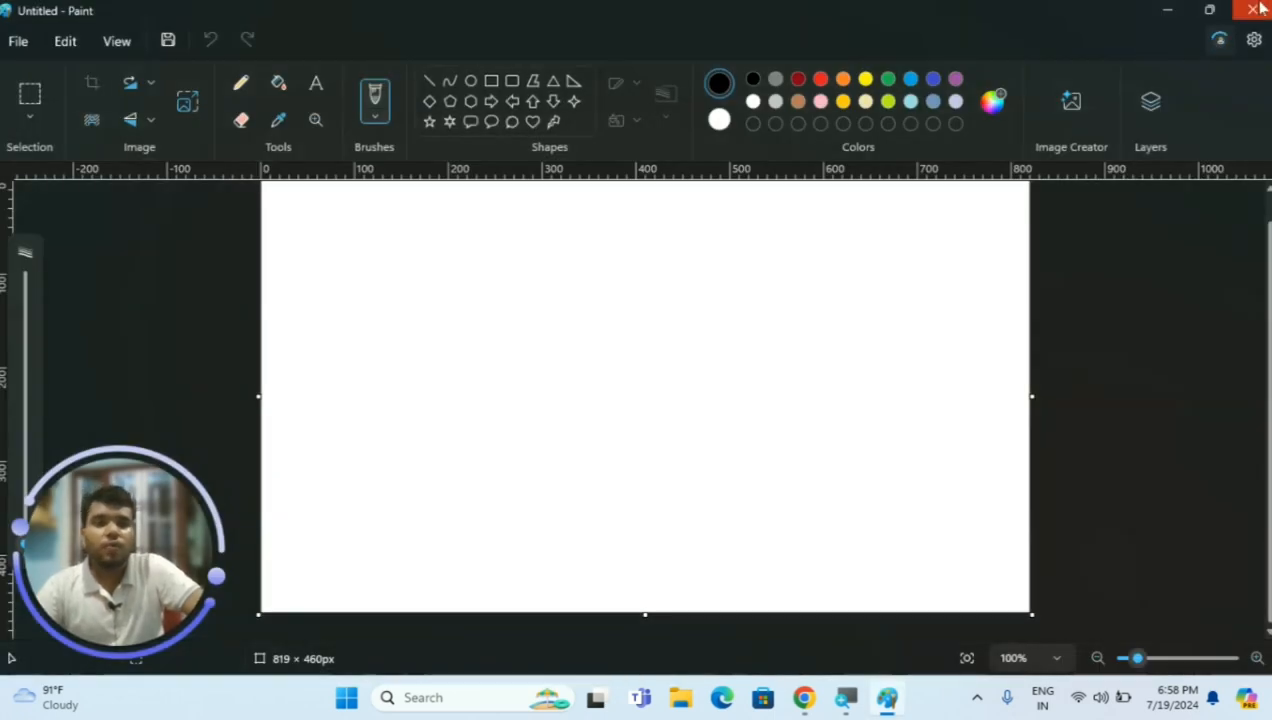
# Restore the maximized window down to its floating size and move it slightly on the desktop
pyautogui.moveTo(1216, 10)
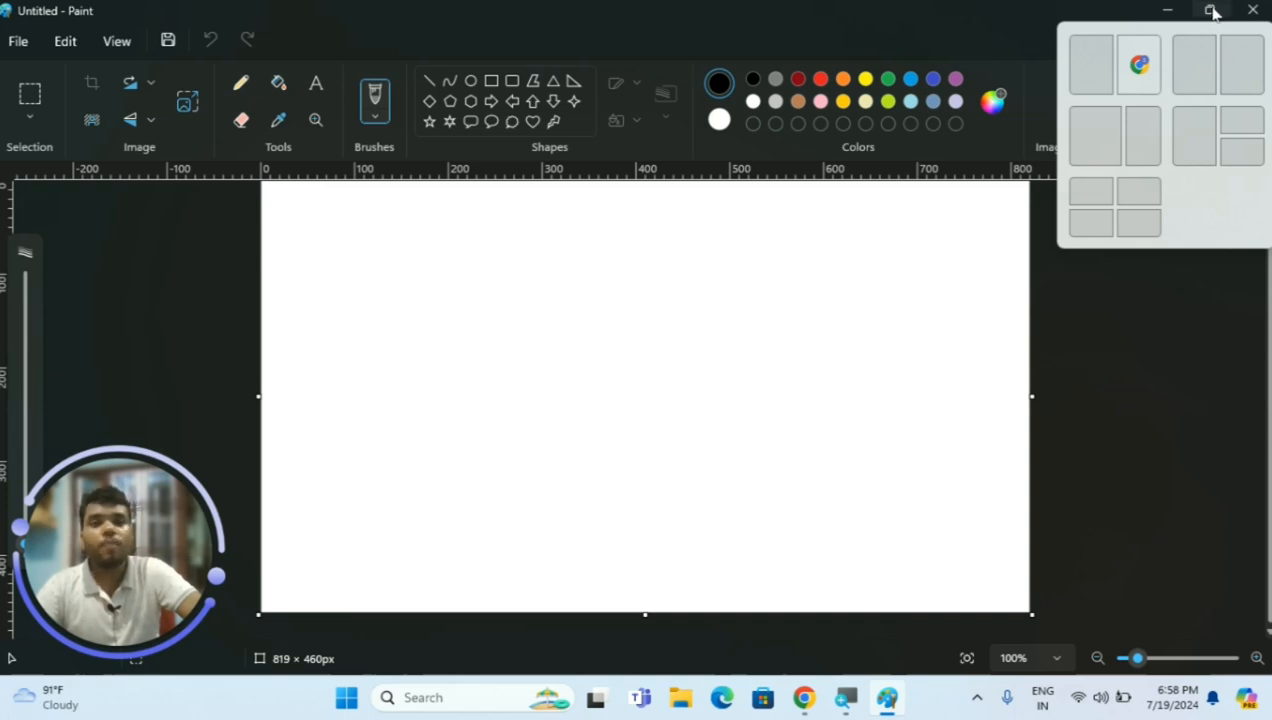
pyautogui.click(1212, 11)
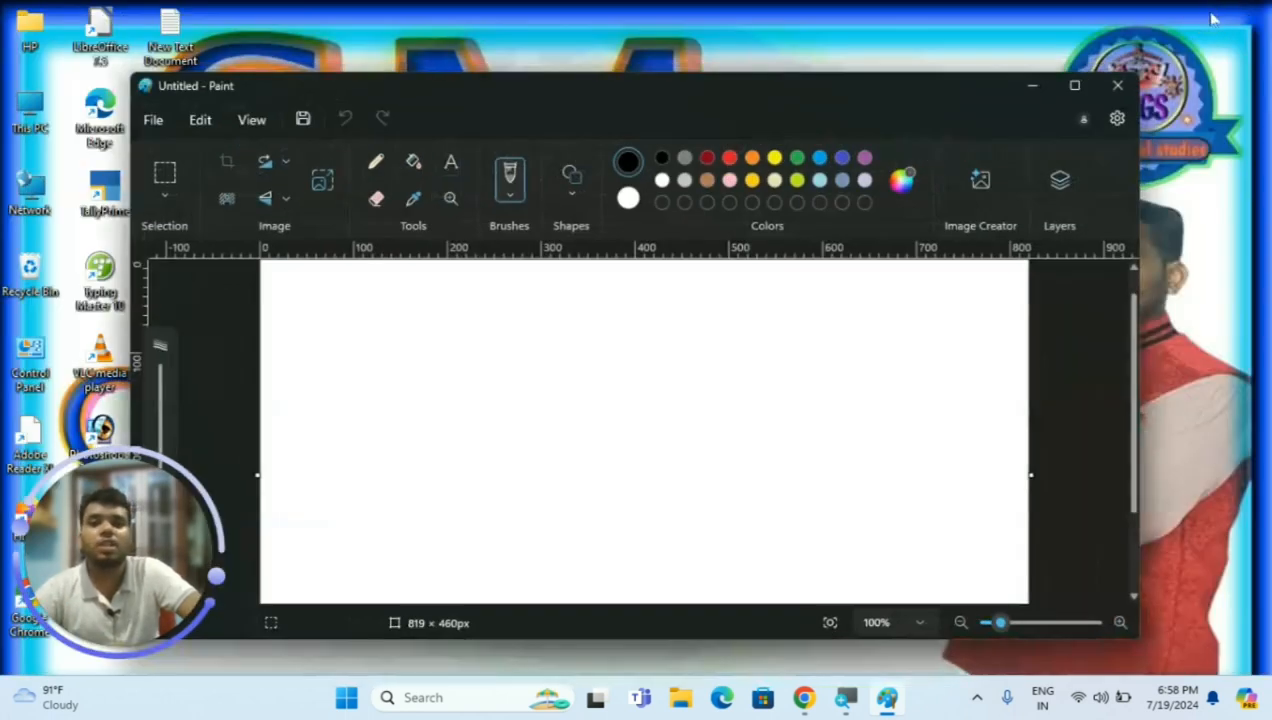
pyautogui.moveTo(592, 90)
pyautogui.mouseDown()
pyautogui.moveTo(642, 86)
pyautogui.moveTo(761, 31)
pyautogui.moveTo(716, 90)
pyautogui.moveTo(608, 138)
pyautogui.moveTo(612, 110)
pyautogui.mouseUp()
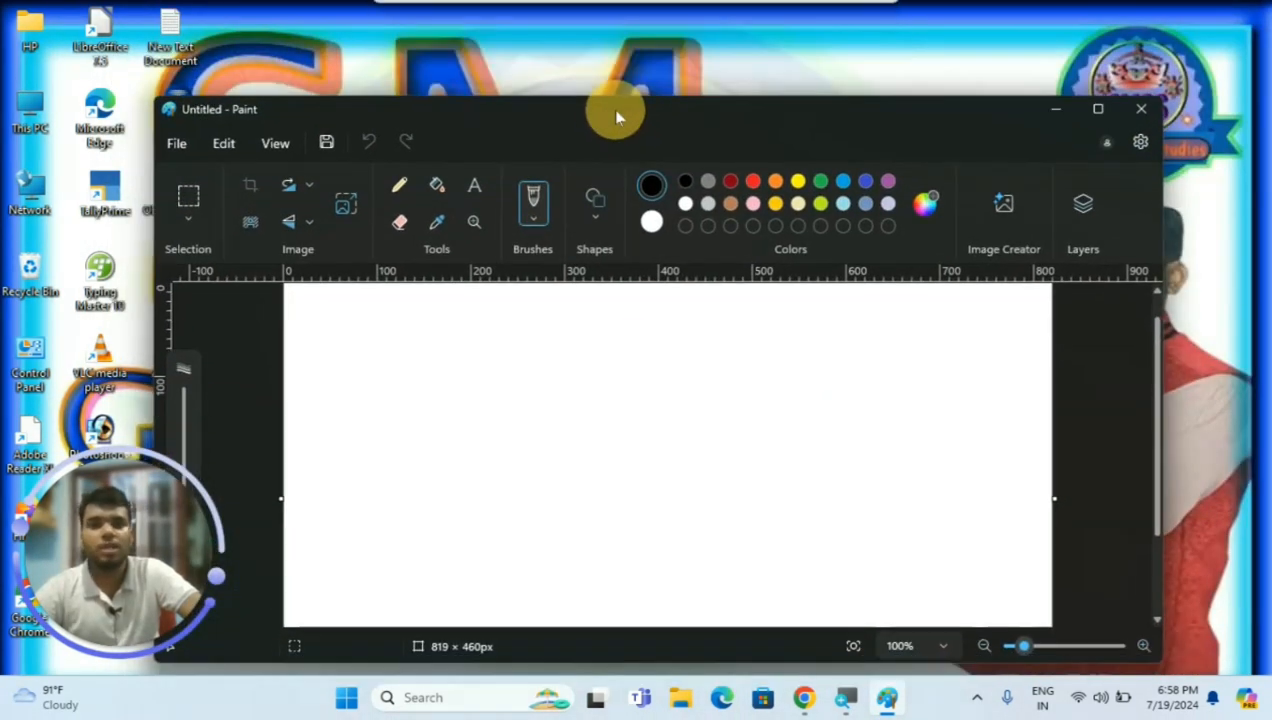
# Toggle the window between maximized and floating size, leaving it maximized
pyautogui.moveTo(1100, 109)
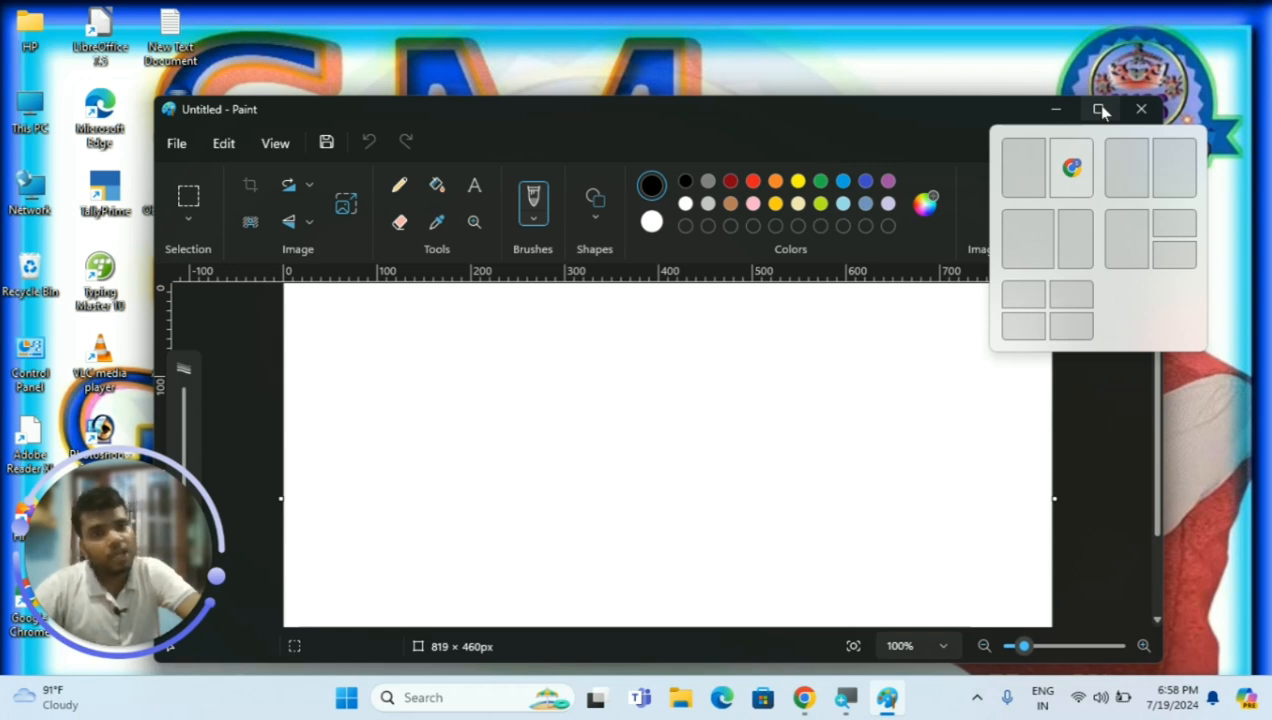
pyautogui.click(1100, 110)
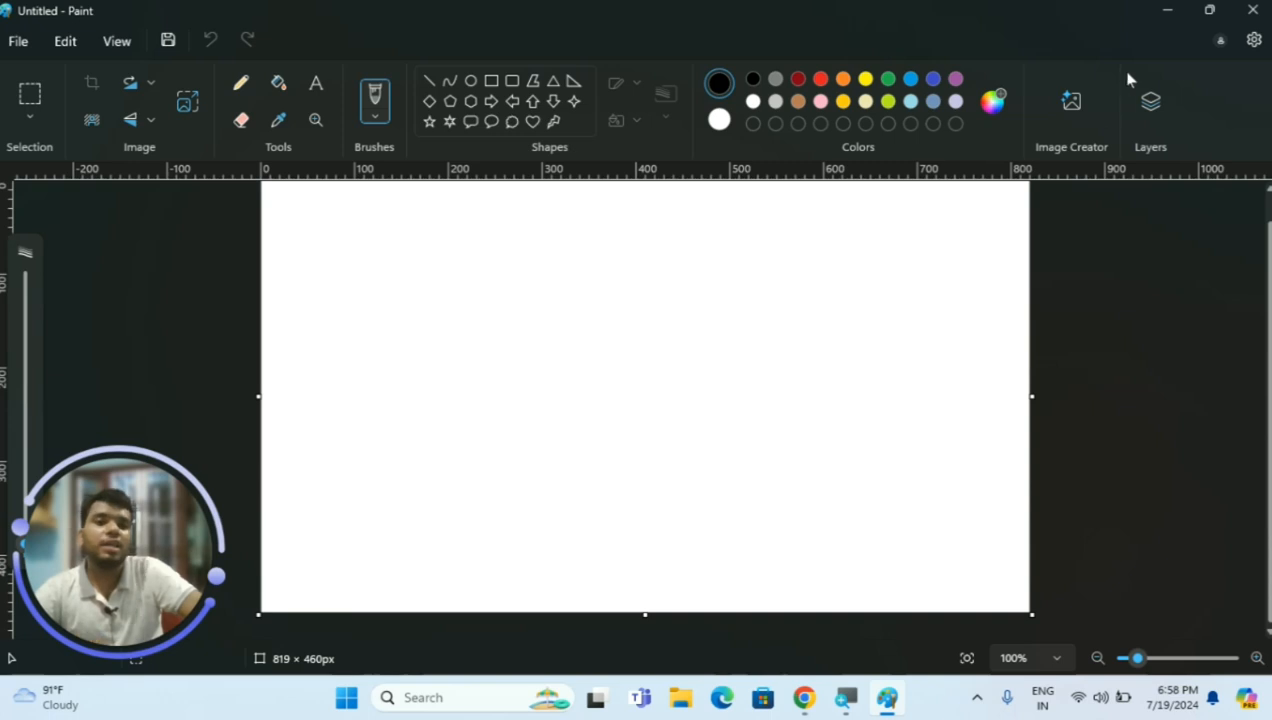
pyautogui.click(1209, 11)
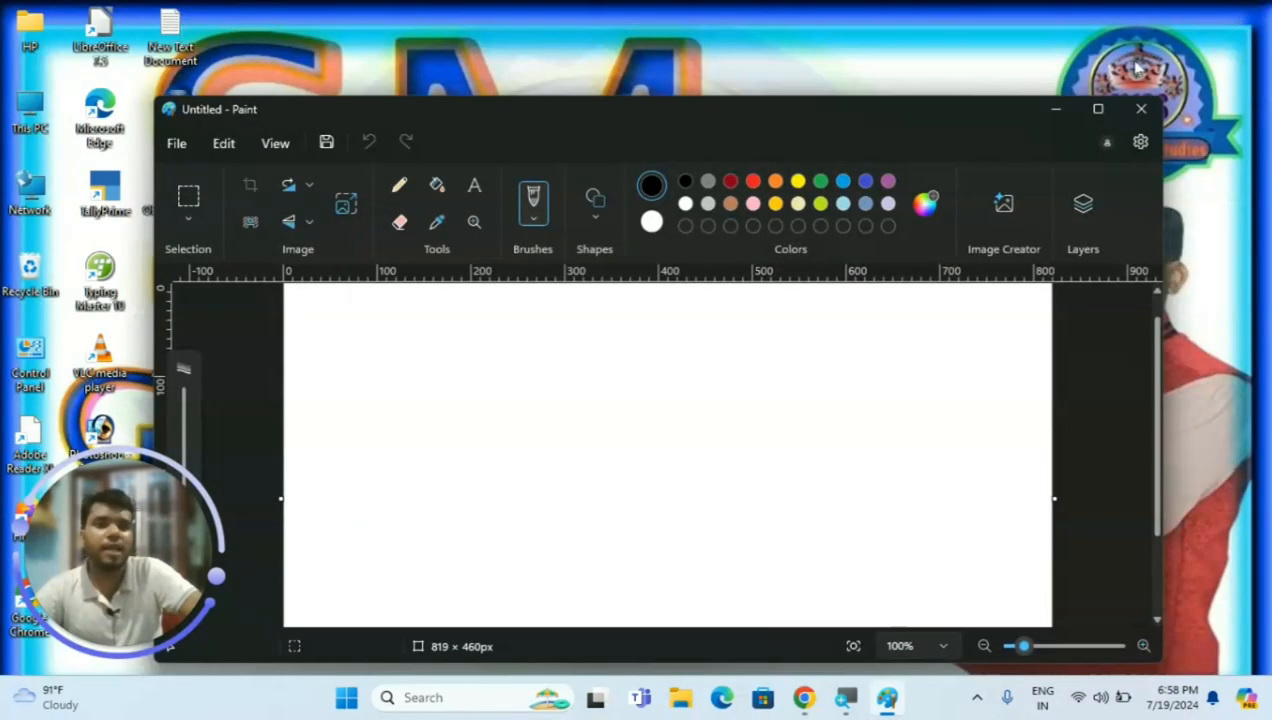
pyautogui.moveTo(1100, 111)
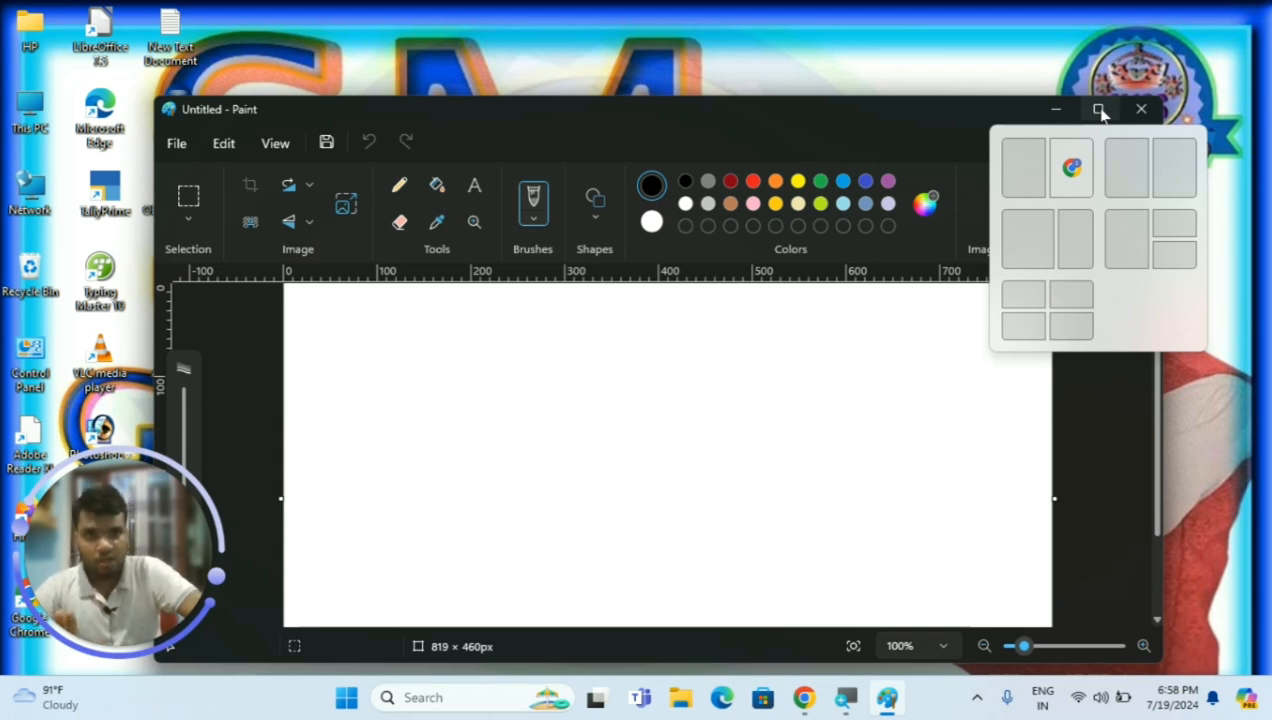
pyautogui.click(1100, 111)
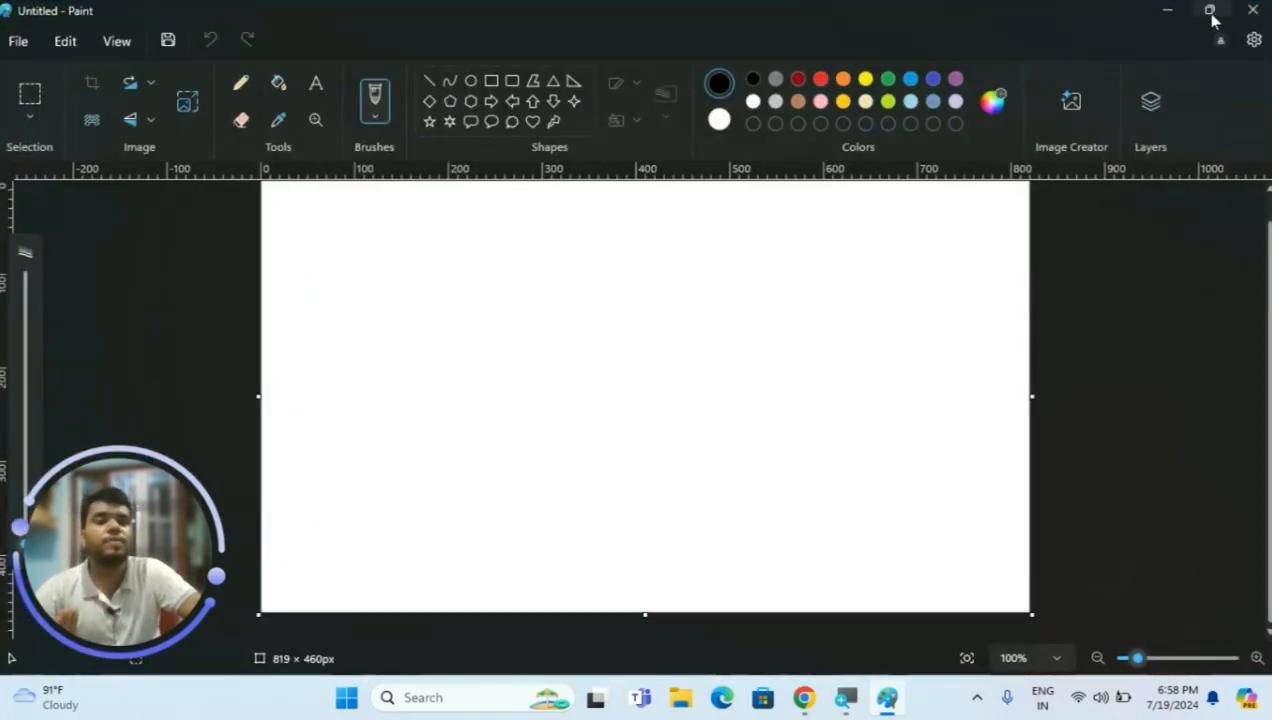
# Snap the window to the right half of the screen using the two-equal-halves layout, and maximize it again
pyautogui.moveTo(1213, 20)
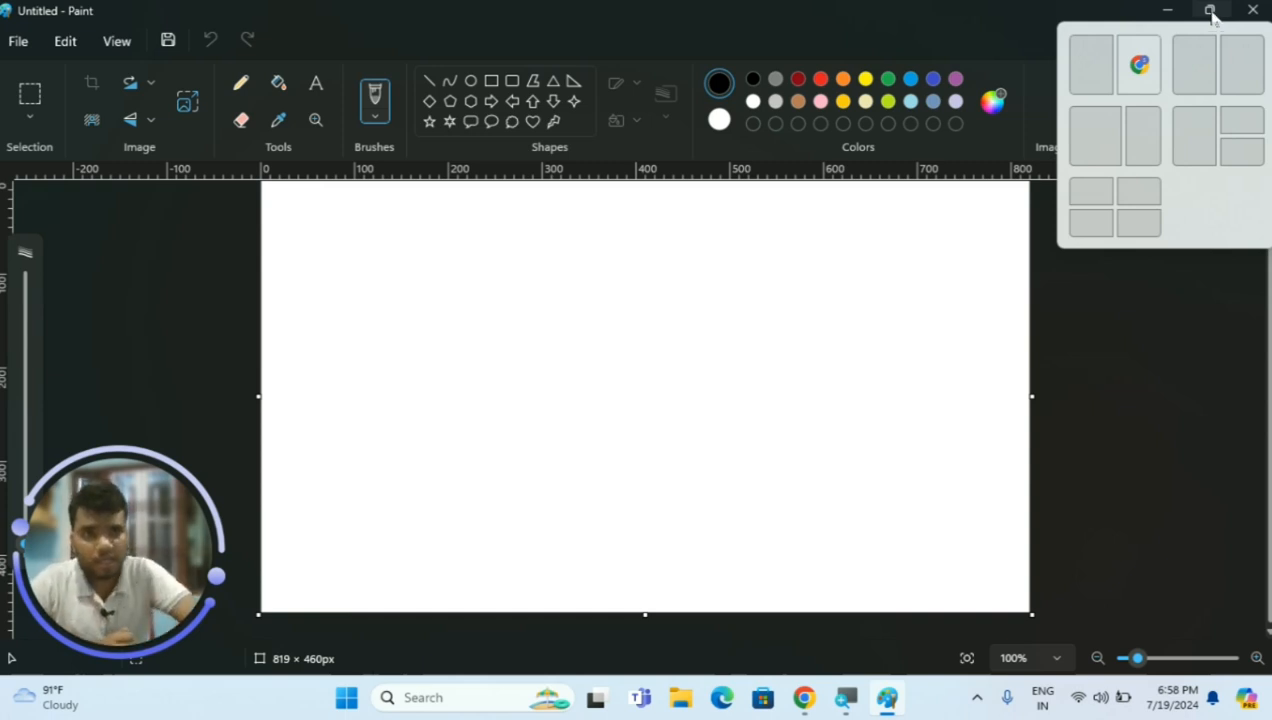
pyautogui.click(1228, 78)
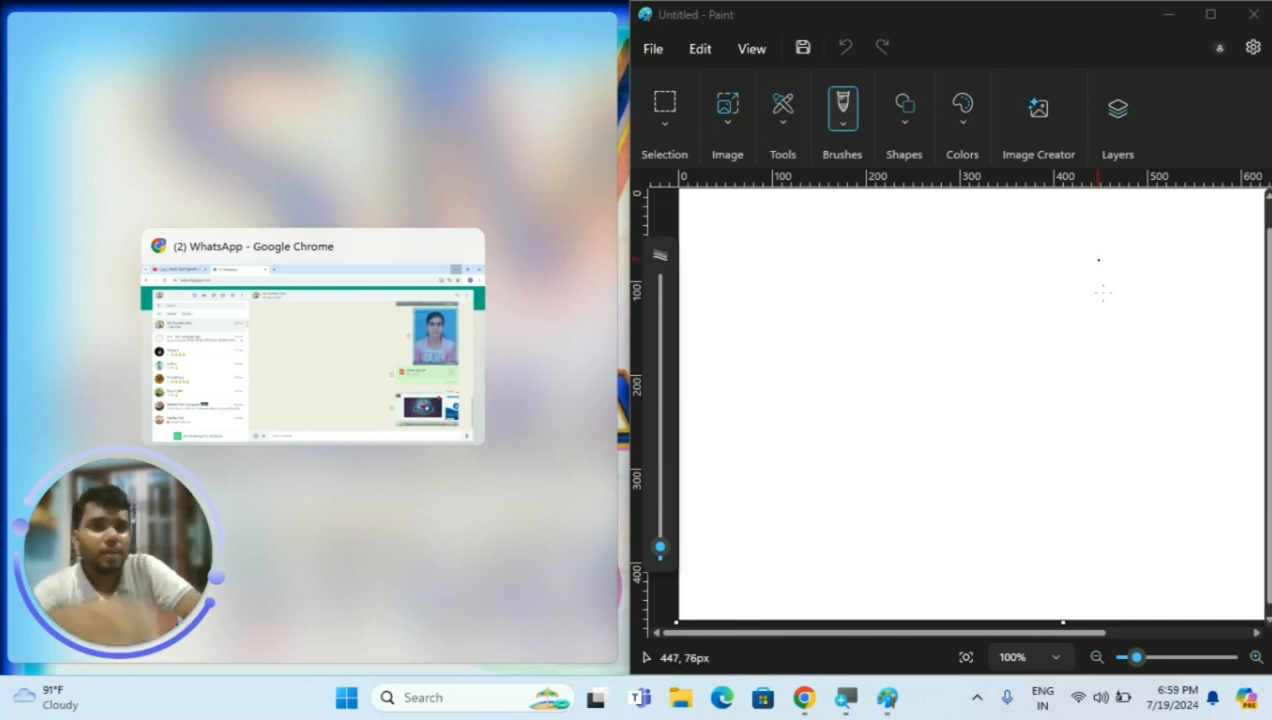
pyautogui.click(1215, 15)
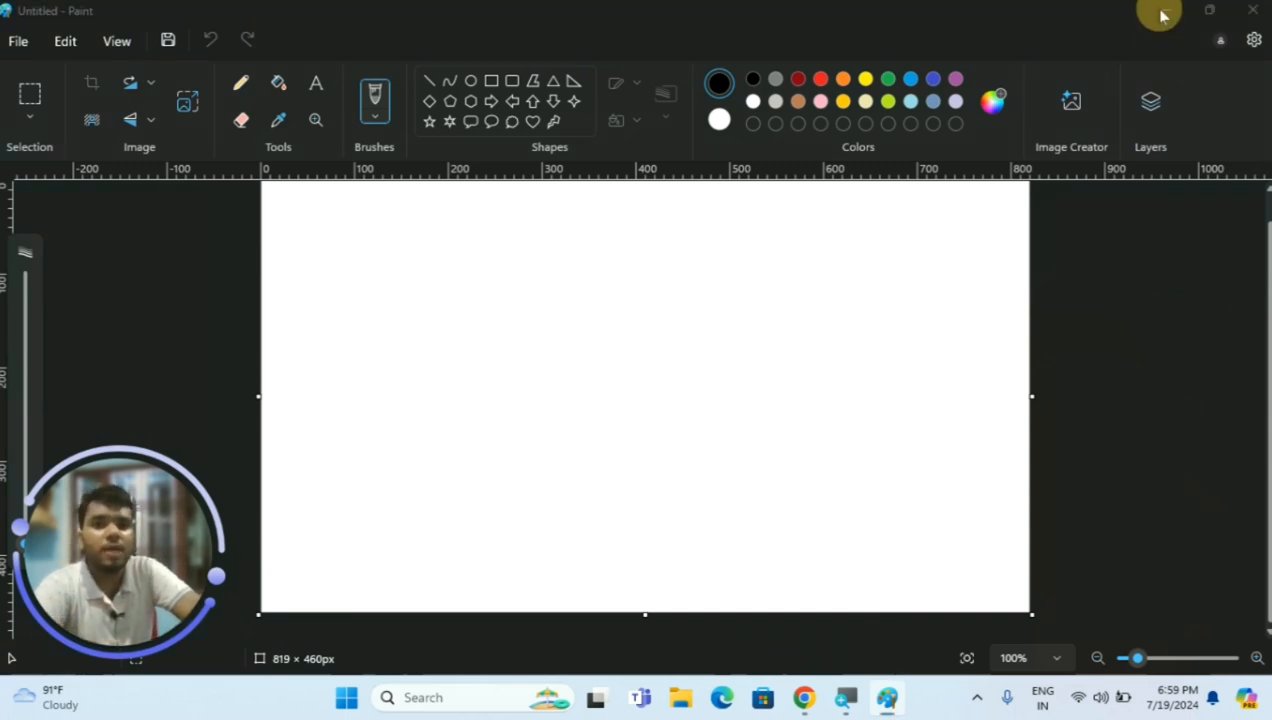
# Minimize the maximized window to show the desktop and bring it back on screen
pyautogui.click(1163, 12)
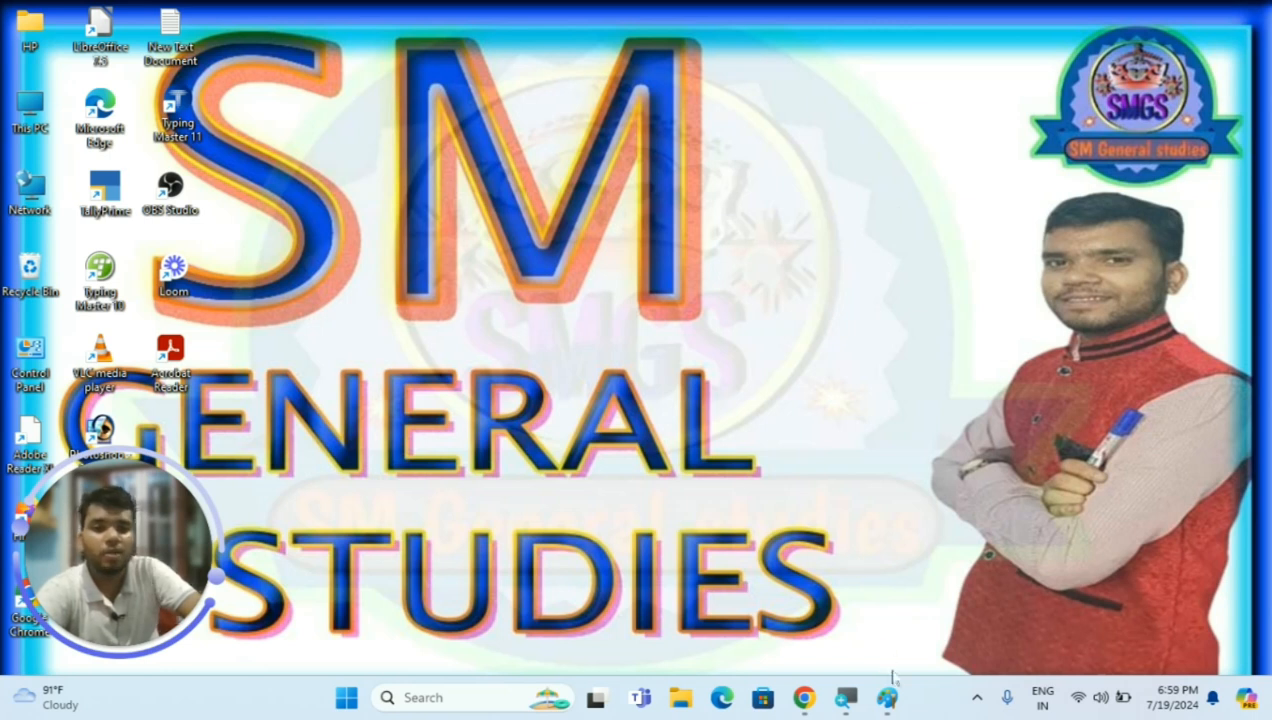
pyautogui.moveTo(888, 700)
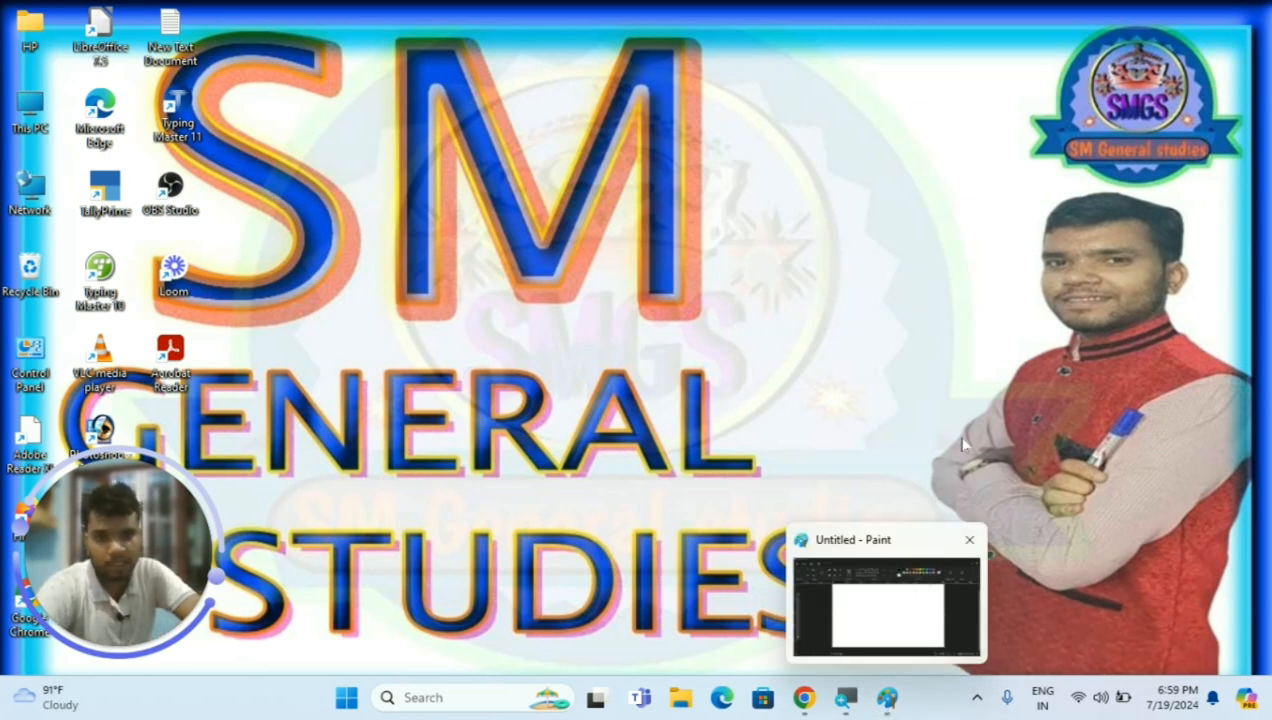
pyautogui.click(889, 703)
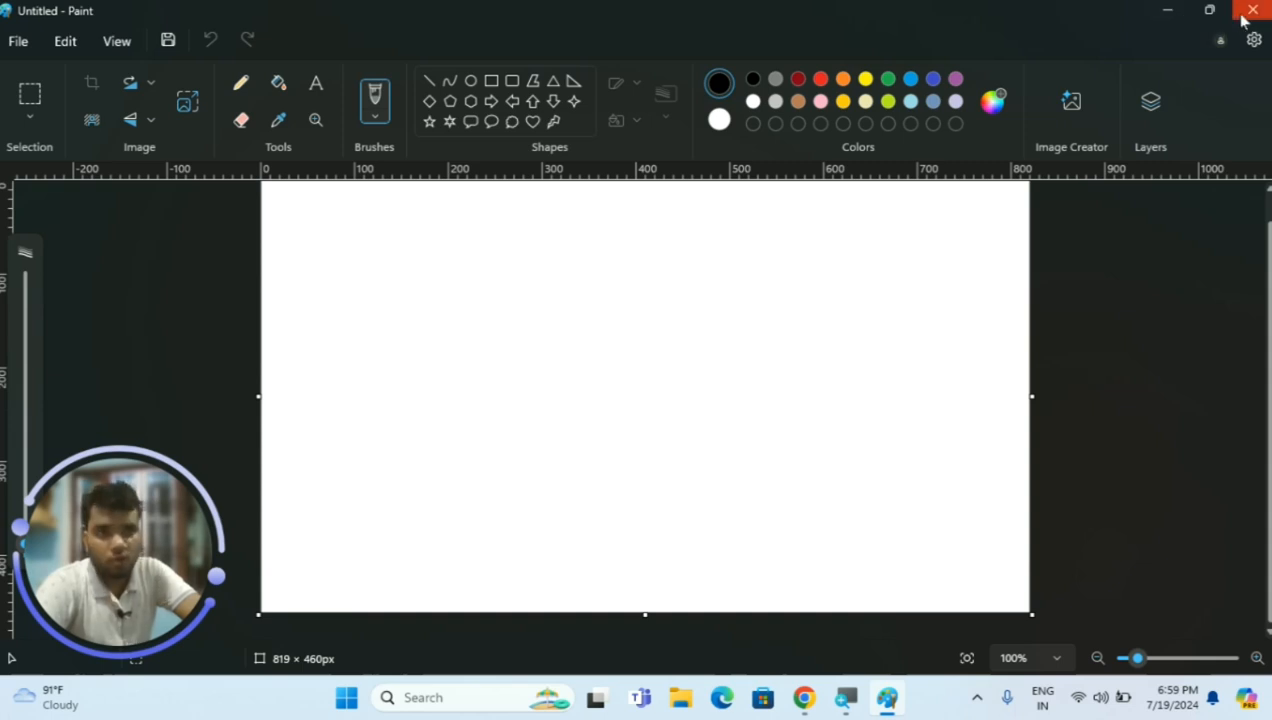
pyautogui.moveTo(1219, 18)
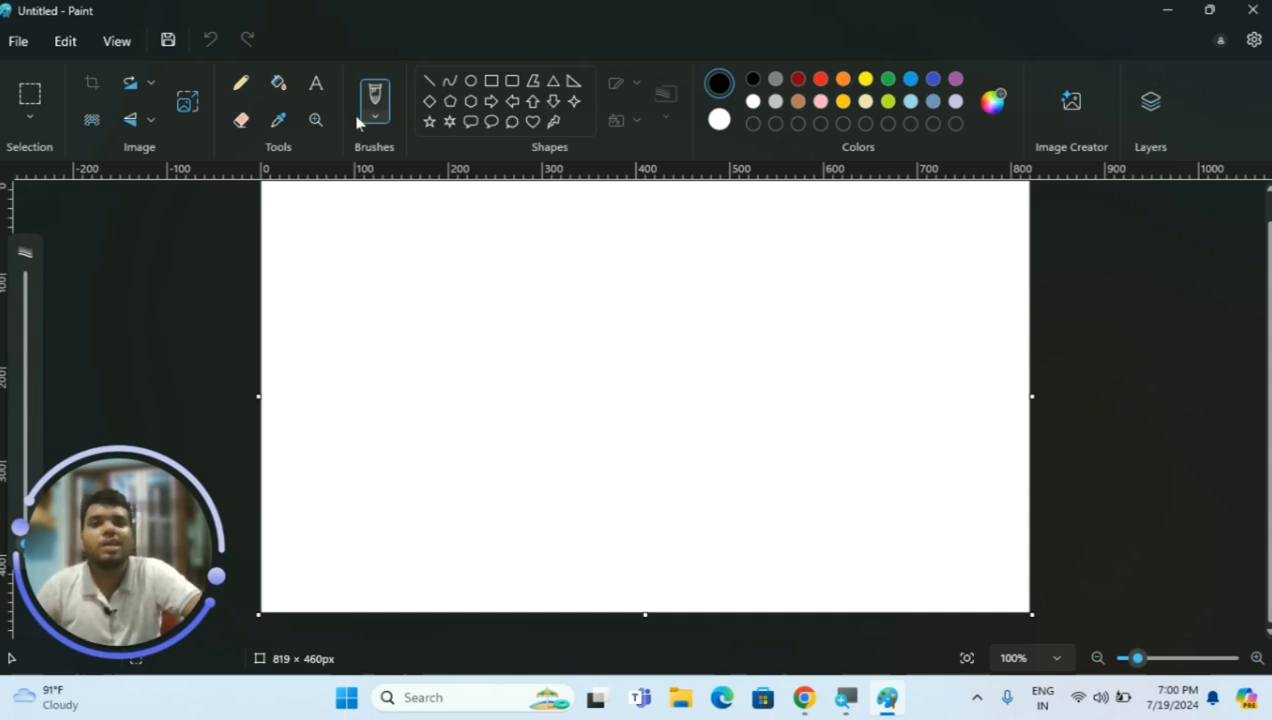
pyautogui.click(29, 389)
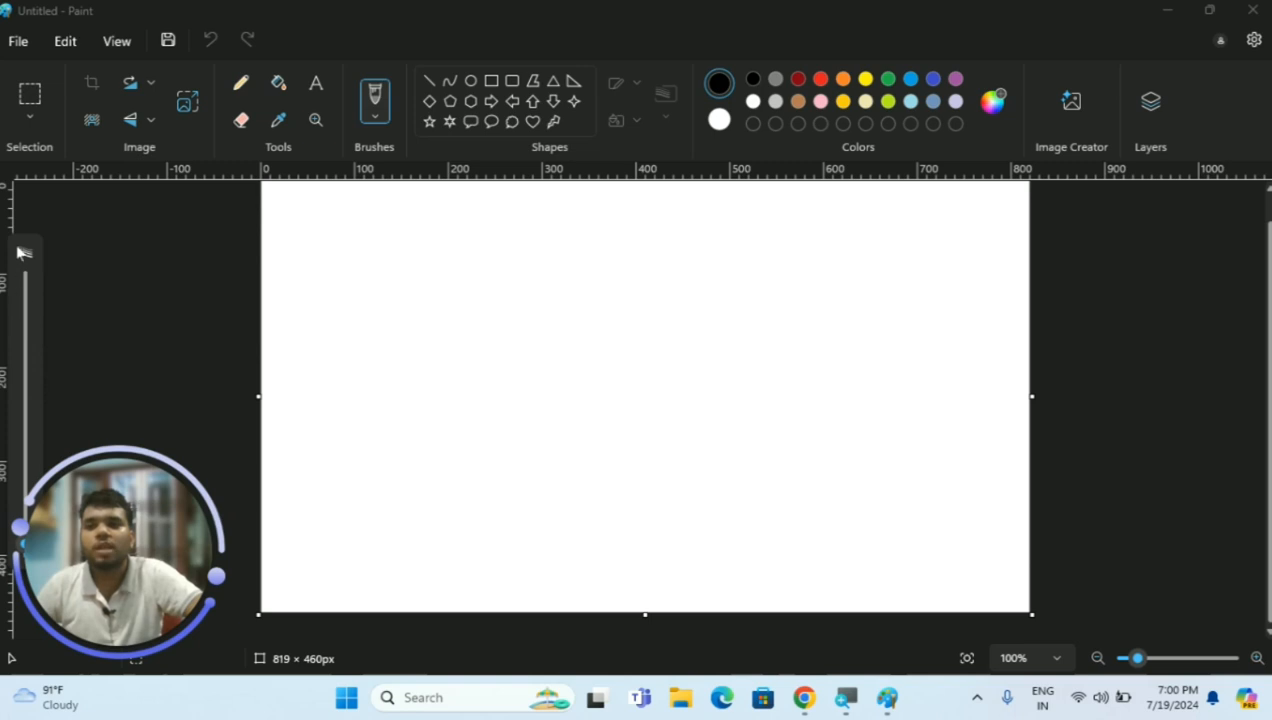
pyautogui.moveTo(178, 88)
pyautogui.mouseDown()
pyautogui.moveTo(99, 96)
pyautogui.moveTo(81, 134)
pyautogui.moveTo(1263, 119)
pyautogui.moveTo(1071, 80)
pyautogui.moveTo(12, 77)
pyautogui.moveTo(7, 127)
pyautogui.moveTo(82, 149)
pyautogui.moveTo(580, 124)
pyautogui.moveTo(1158, 120)
pyautogui.moveTo(51, 109)
pyautogui.moveTo(874, 105)
pyautogui.mouseUp()
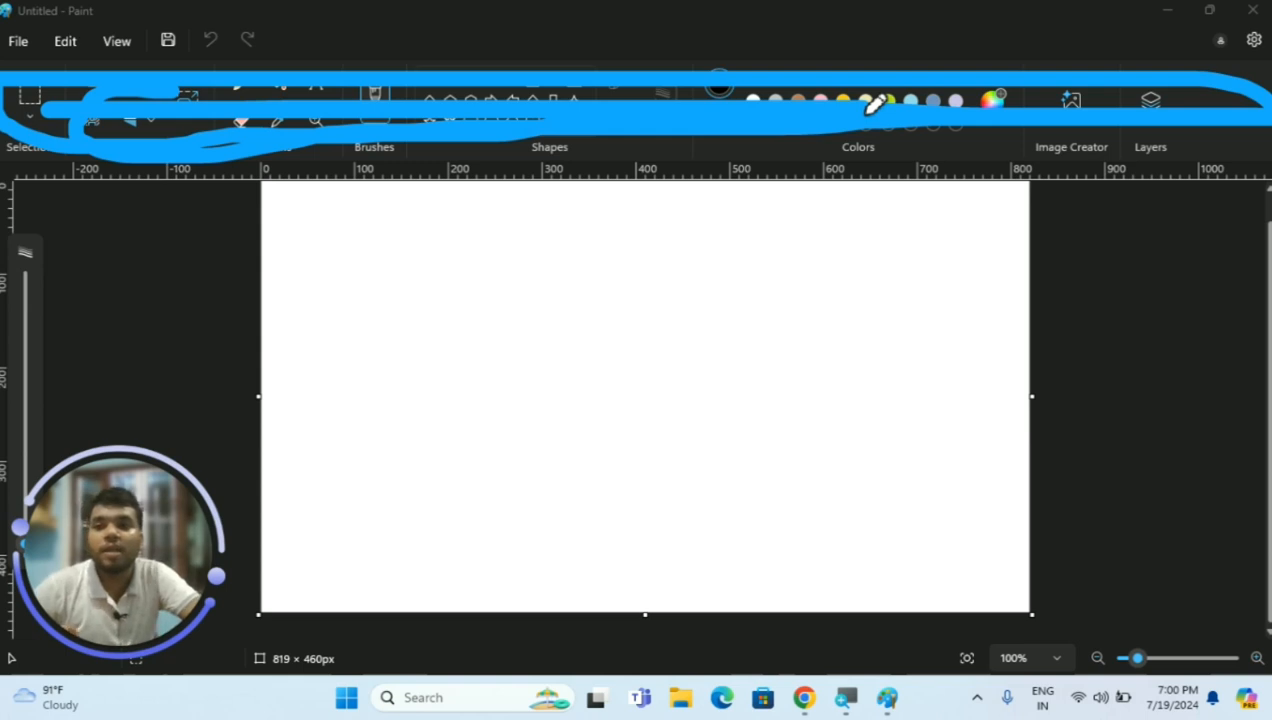
pyautogui.click(30, 338)
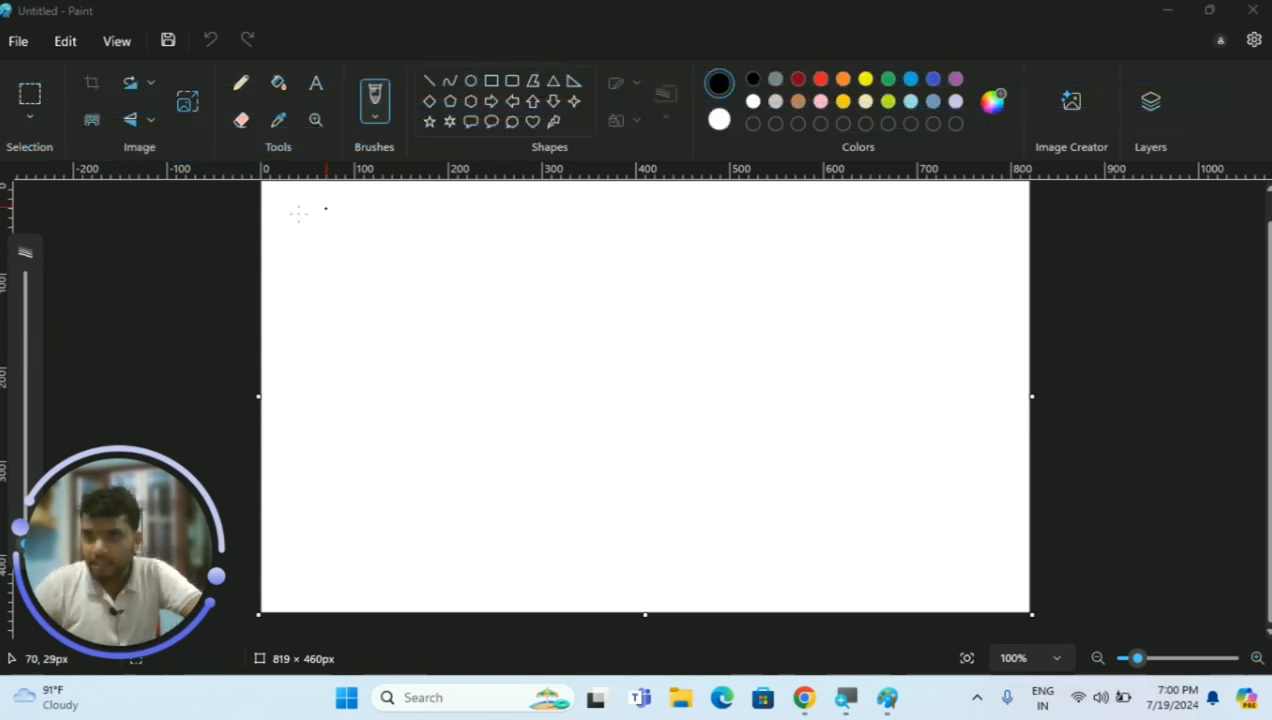
pyautogui.click(30, 412)
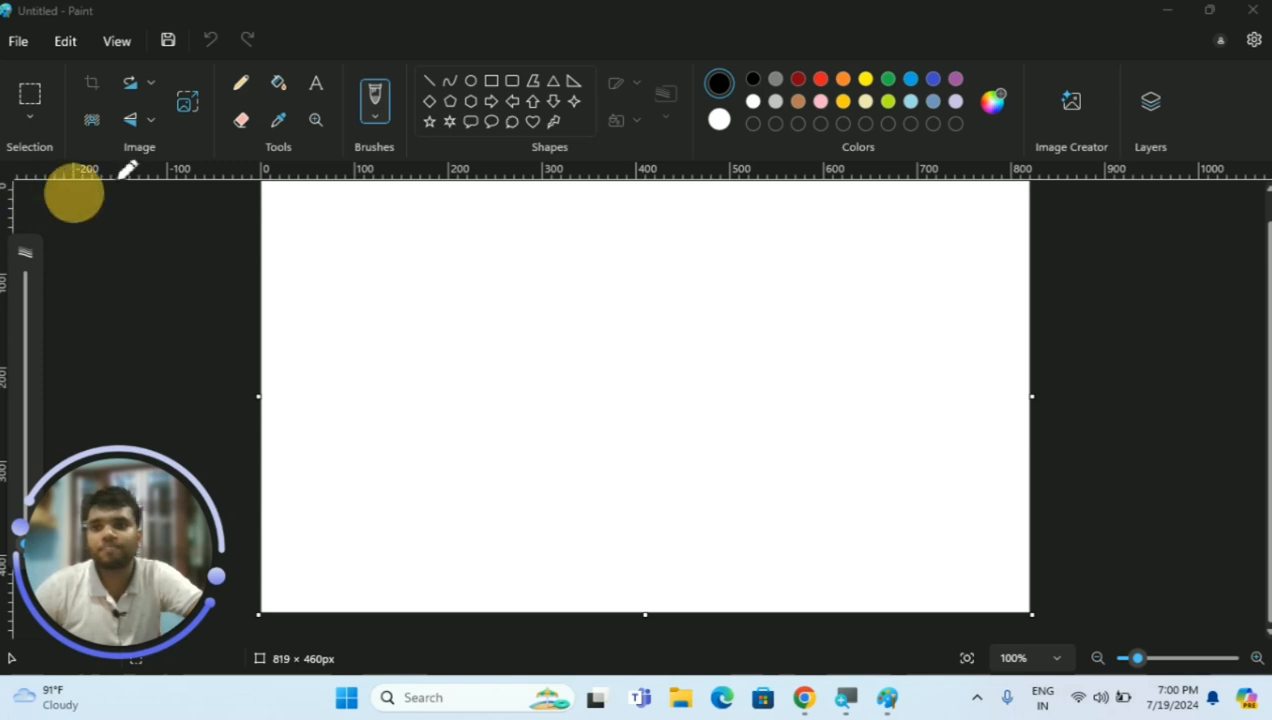
pyautogui.moveTo(118, 170); pyautogui.dragTo(1268, 162)
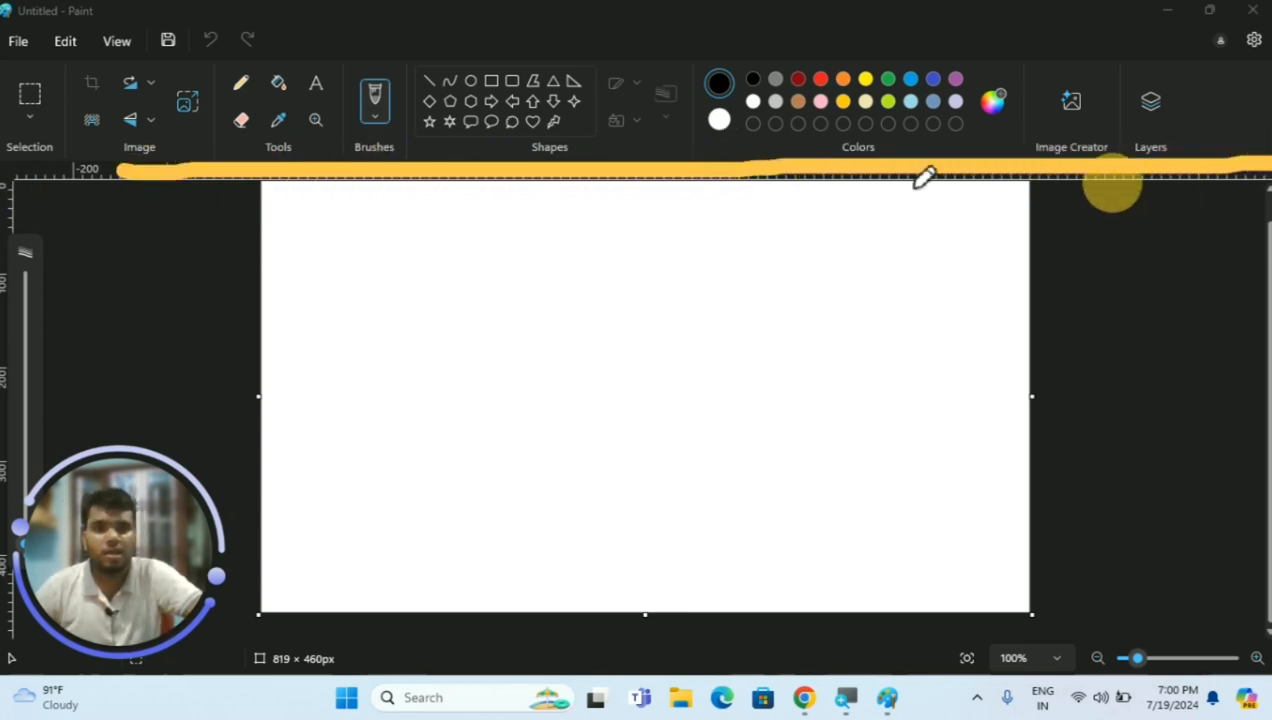
pyautogui.press('Escape')
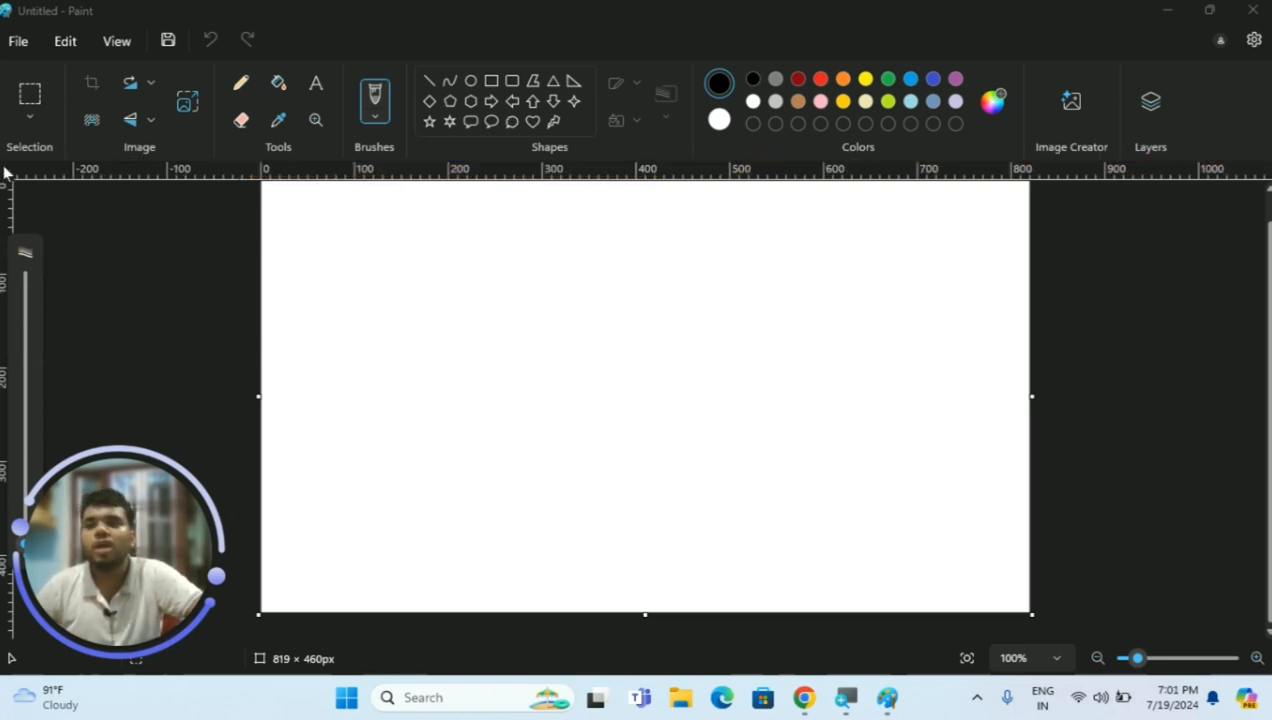
pyautogui.click(100, 173)
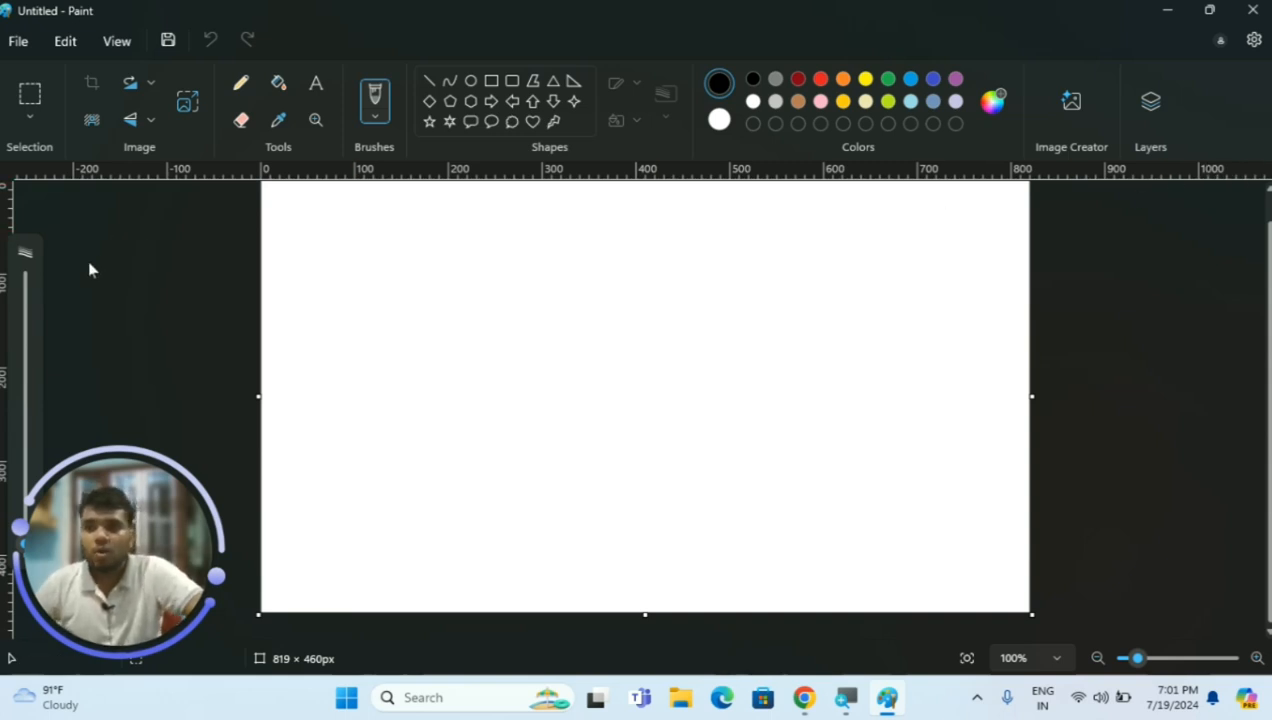
pyautogui.click(61, 312)
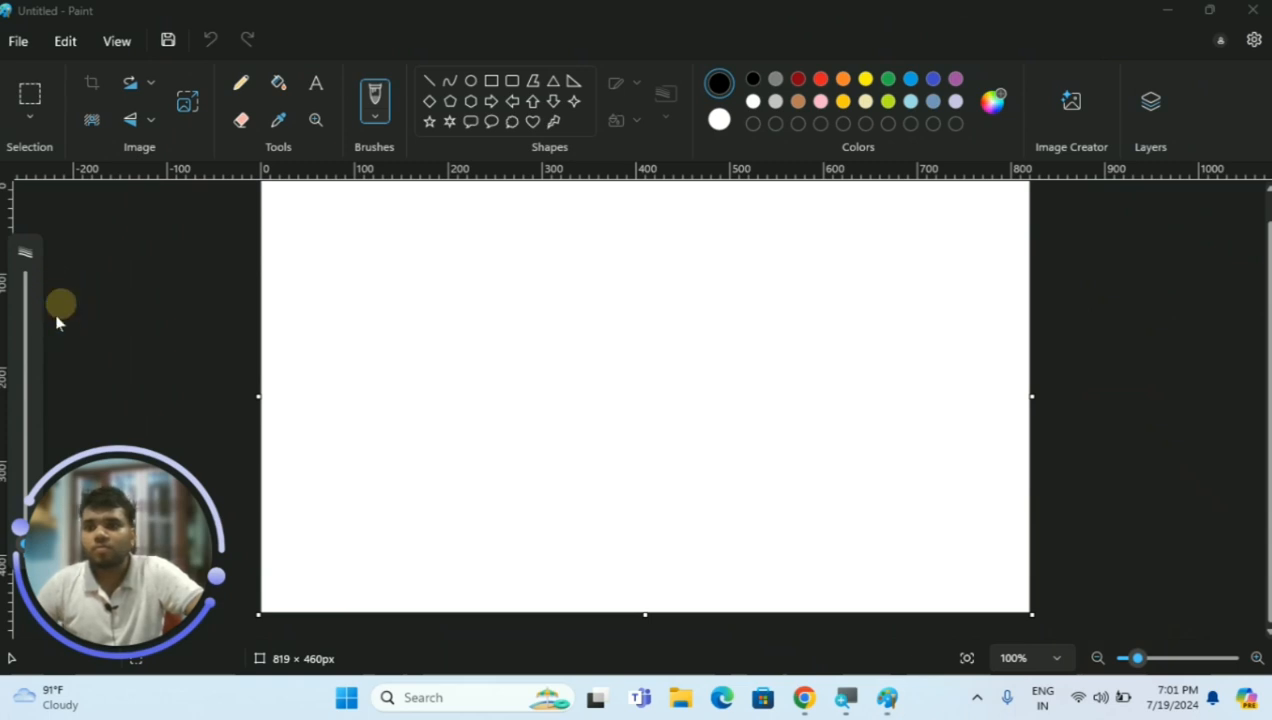
pyautogui.moveTo(14, 367); pyautogui.dragTo(270, 358)
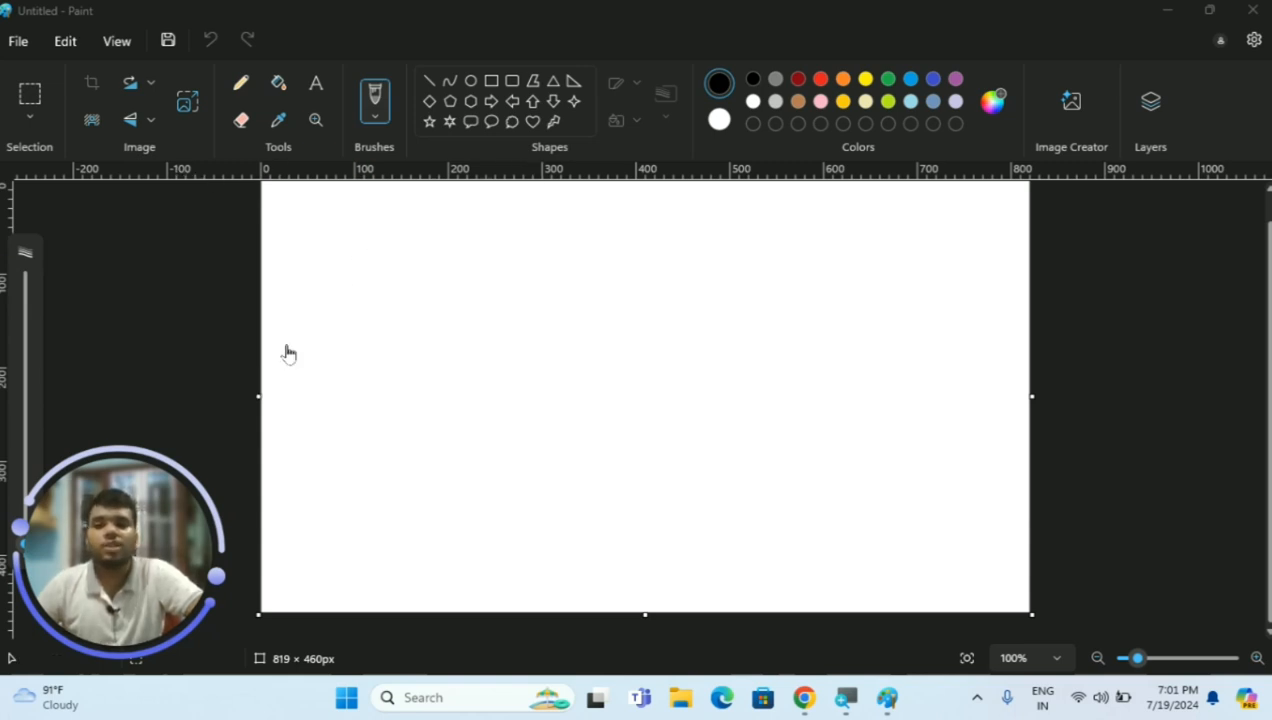
pyautogui.click(277, 213)
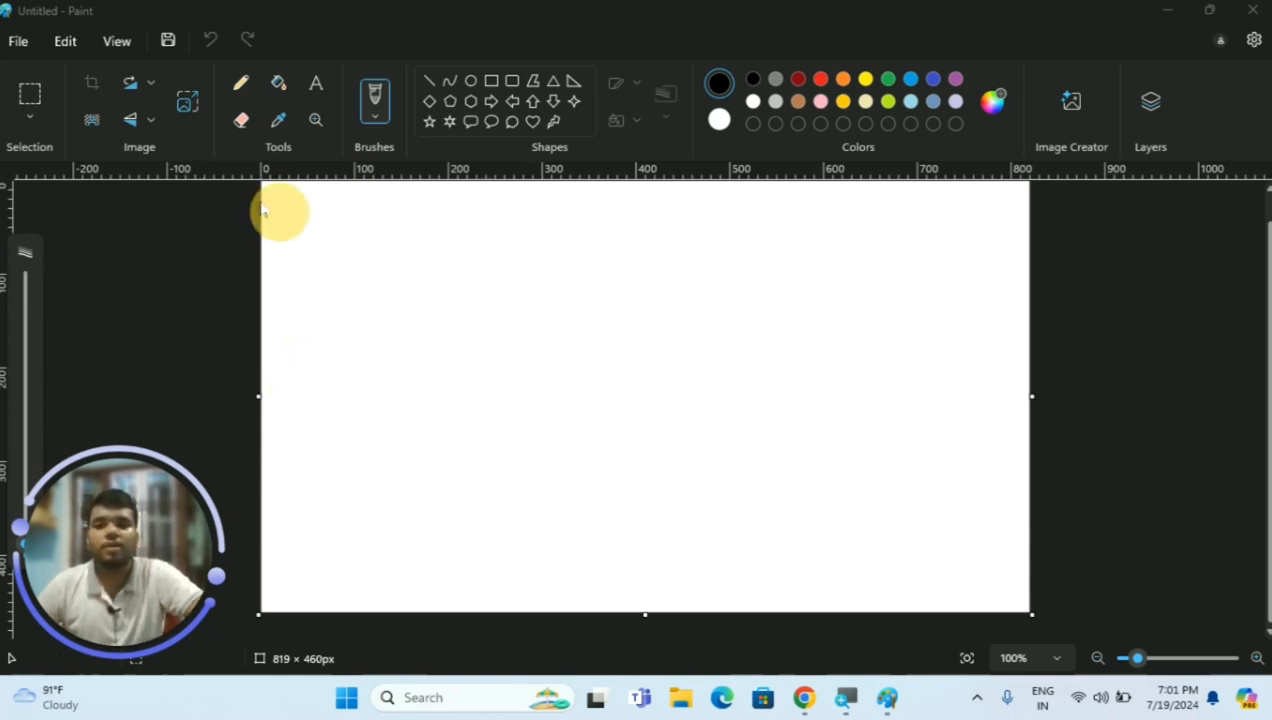
pyautogui.moveTo(58, 182); pyautogui.dragTo(1268, 171)
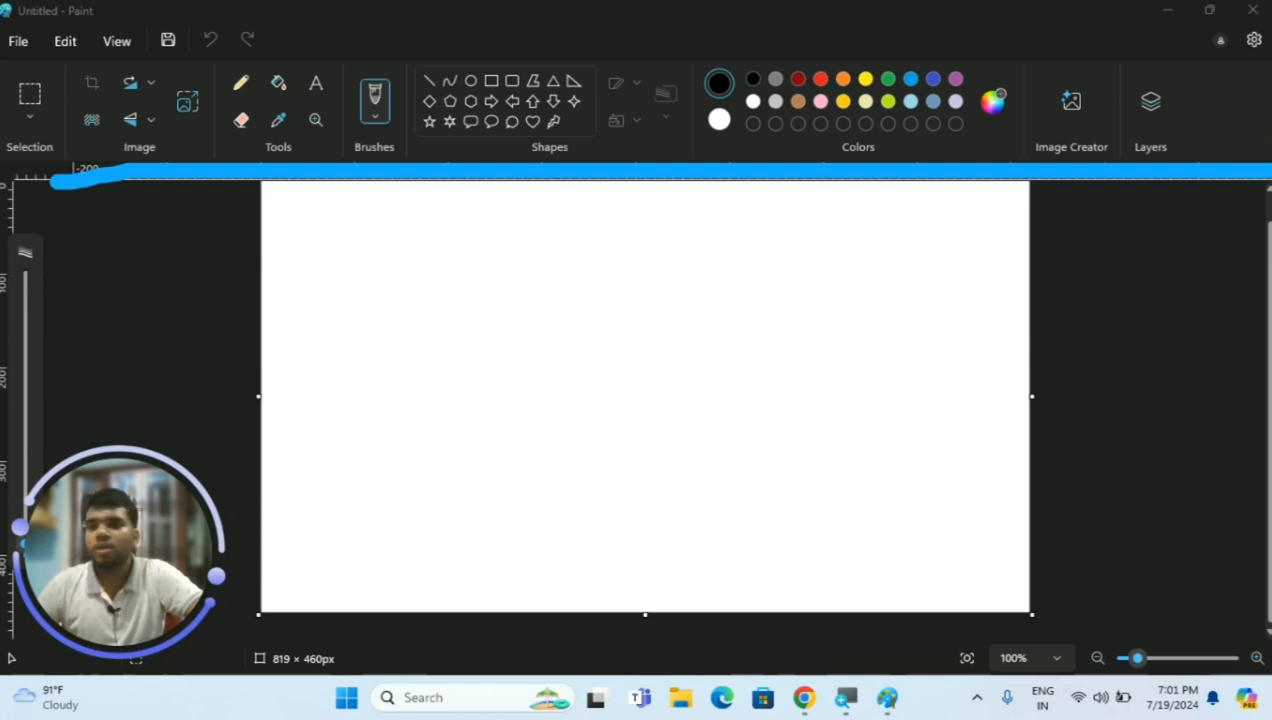
# Mark the vertical ruler and the empty work area beside the canvas with the screen annotation pen
pyautogui.moveTo(6, 188); pyautogui.dragTo(8, 655)
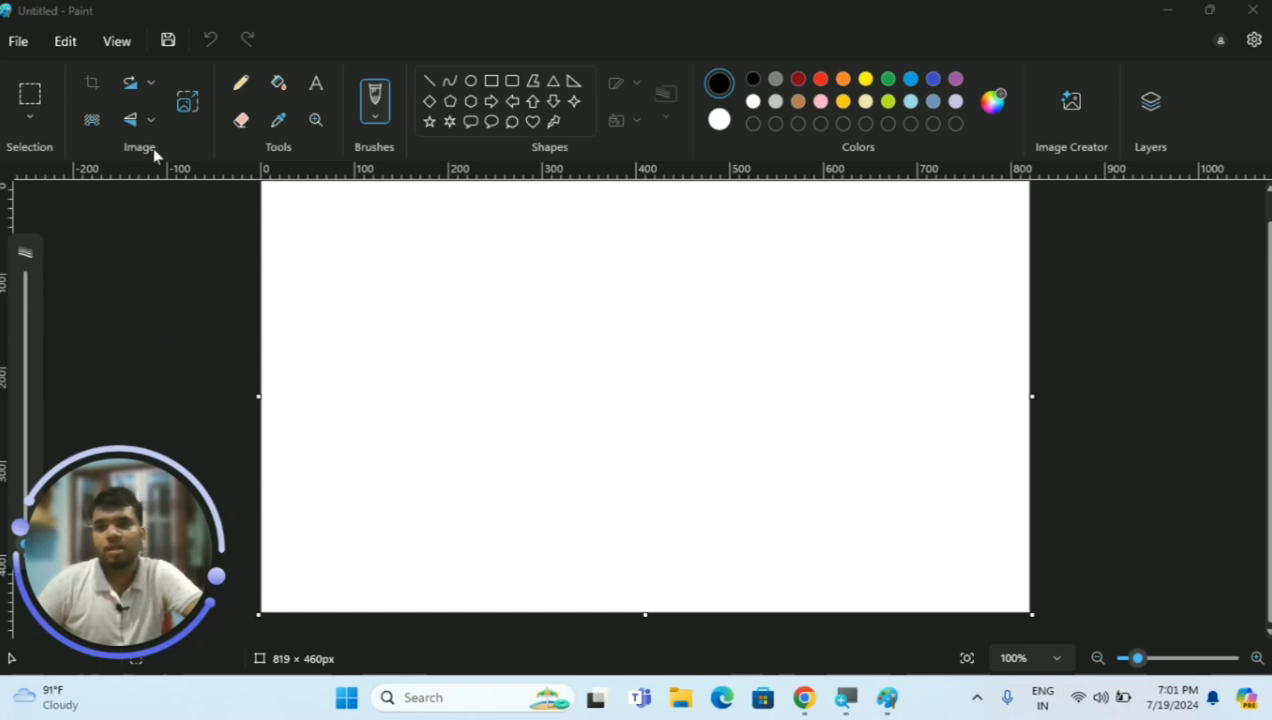
pyautogui.moveTo(993, 321); pyautogui.dragTo(1245, 389)
pyautogui.moveTo(1190, 327)
pyautogui.mouseDown()
pyautogui.moveTo(1215, 400)
pyautogui.moveTo(1195, 413)
pyautogui.mouseUp()
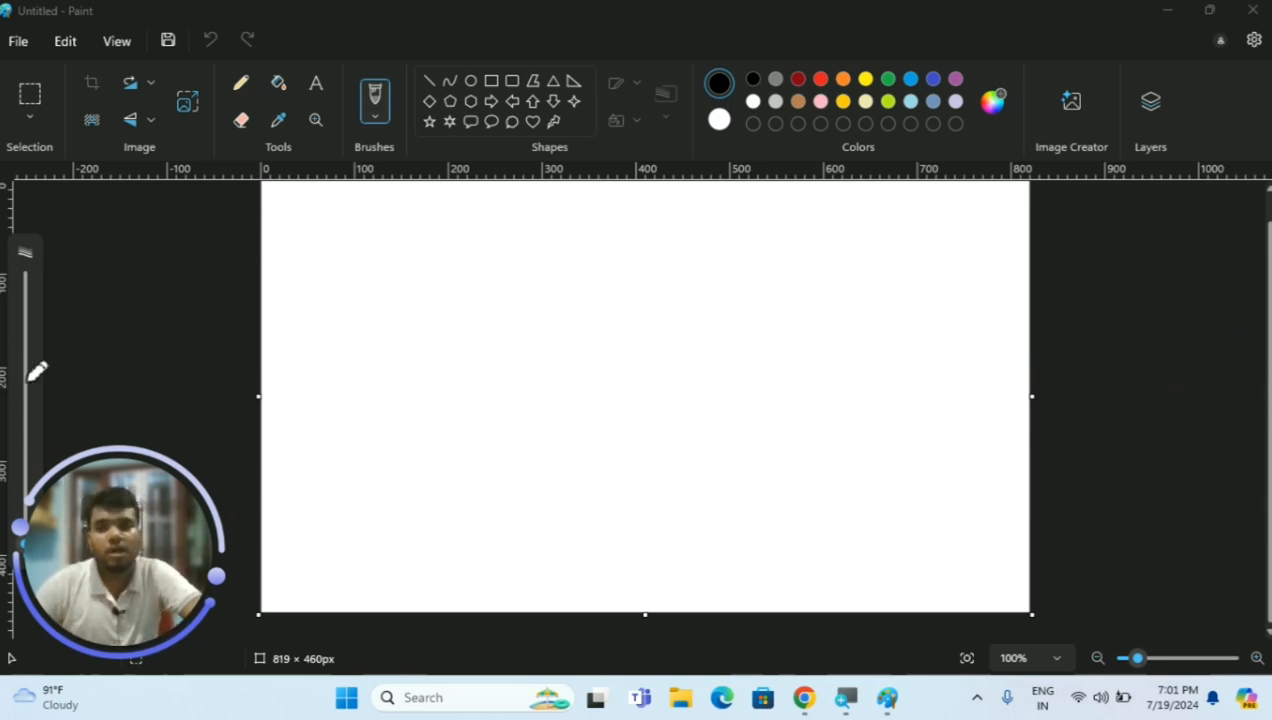
pyautogui.click(155, 336)
# Scroll the canvas view up and down, and mark the horizontal scroll bar with the screen annotation pen
pyautogui.moveTo(1265, 410); pyautogui.dragTo(1262, 303)
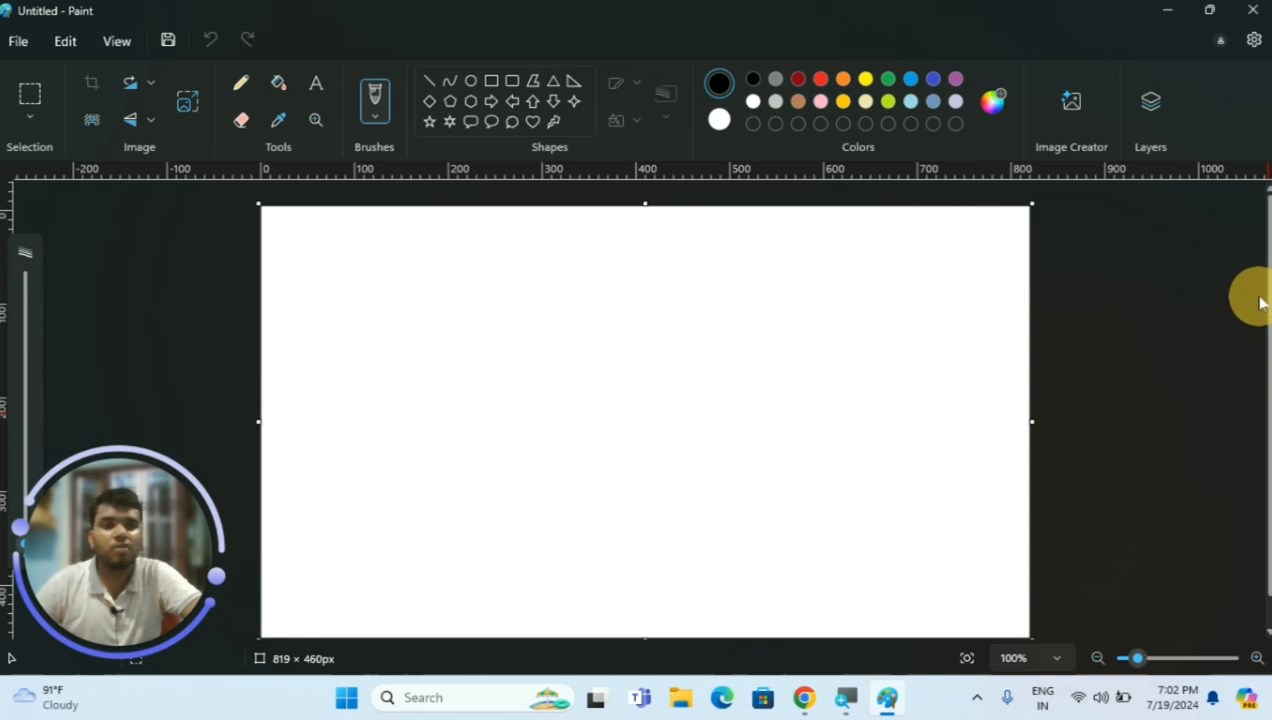
pyautogui.moveTo(1270, 398); pyautogui.dragTo(1247, 483)
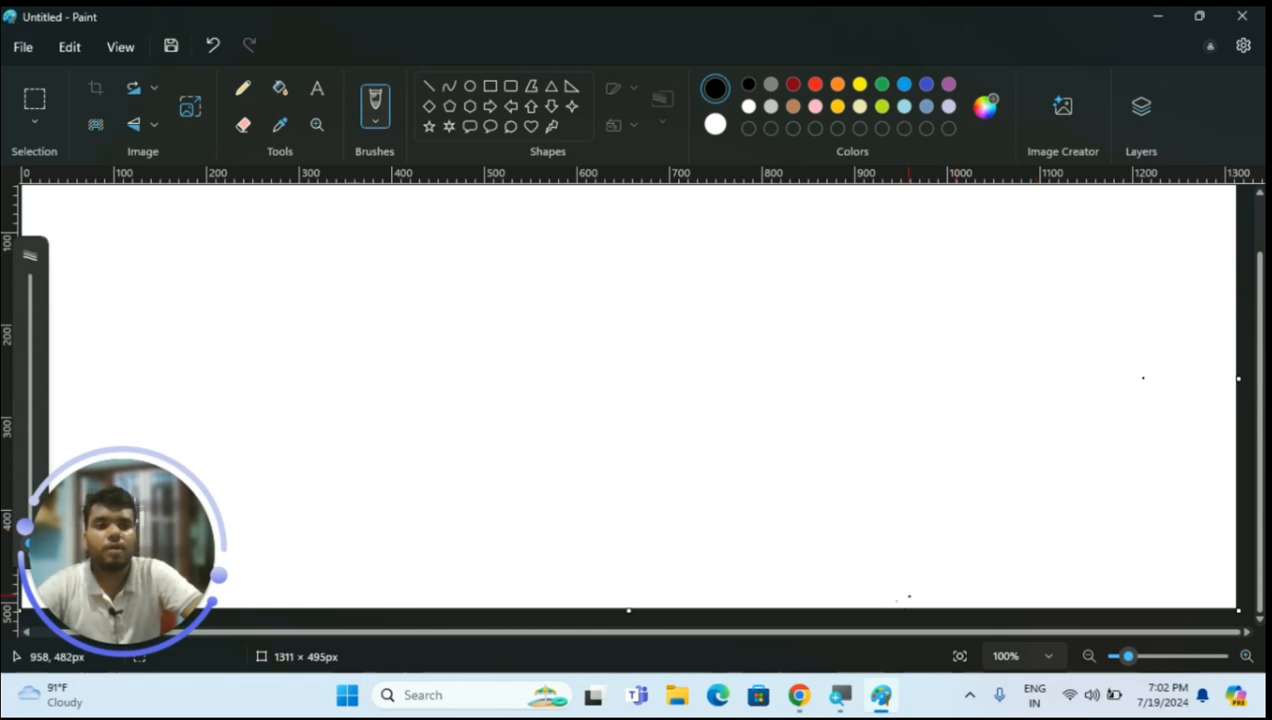
pyautogui.click(156, 386)
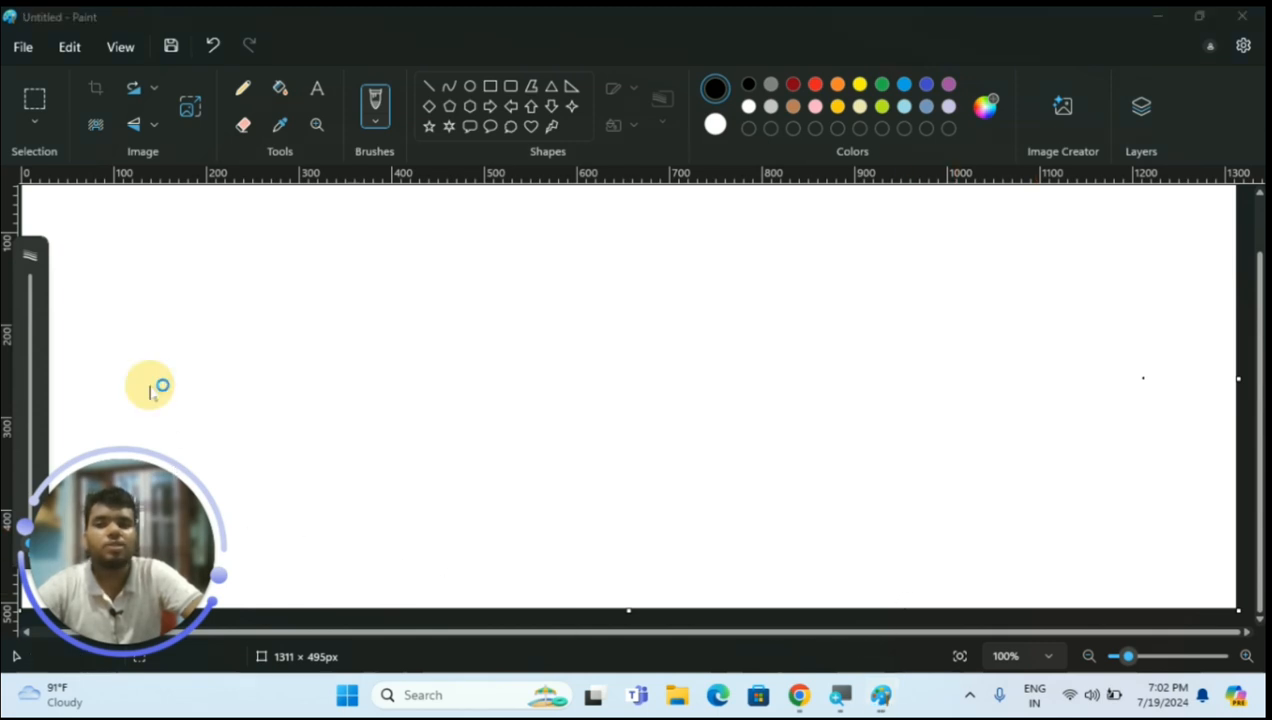
pyautogui.click(152, 250)
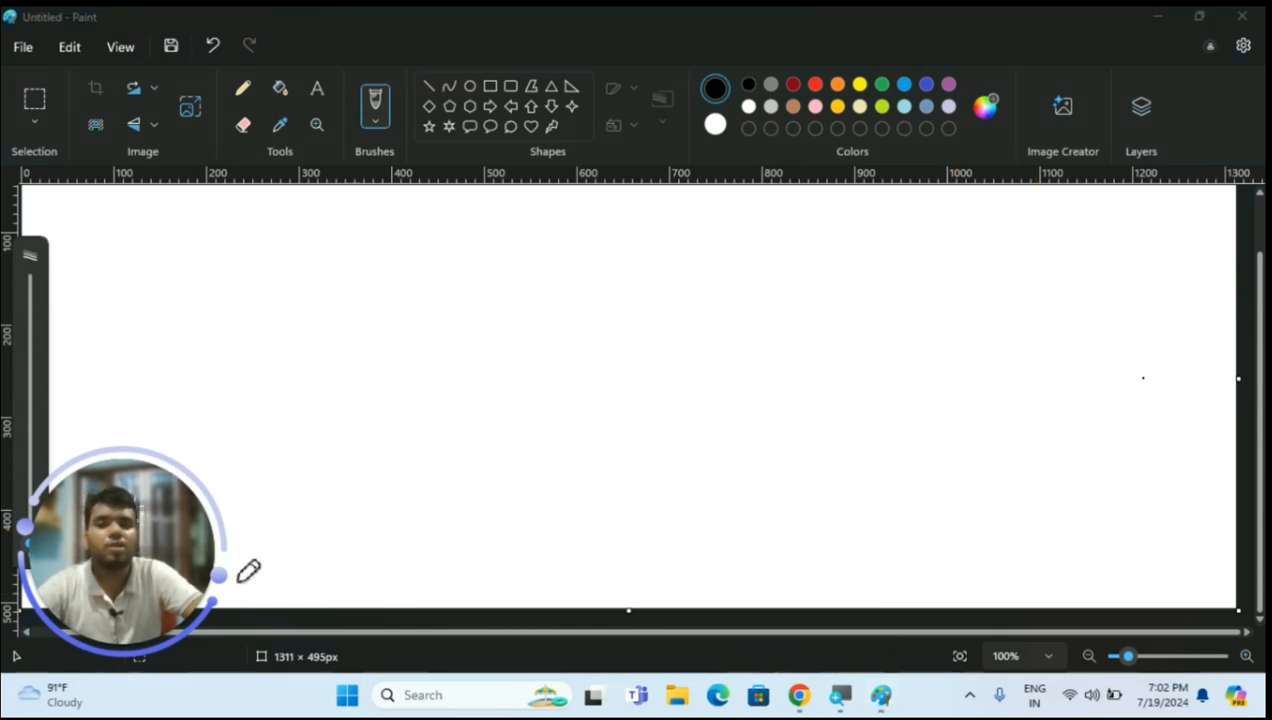
pyautogui.moveTo(283, 632); pyautogui.dragTo(1250, 628)
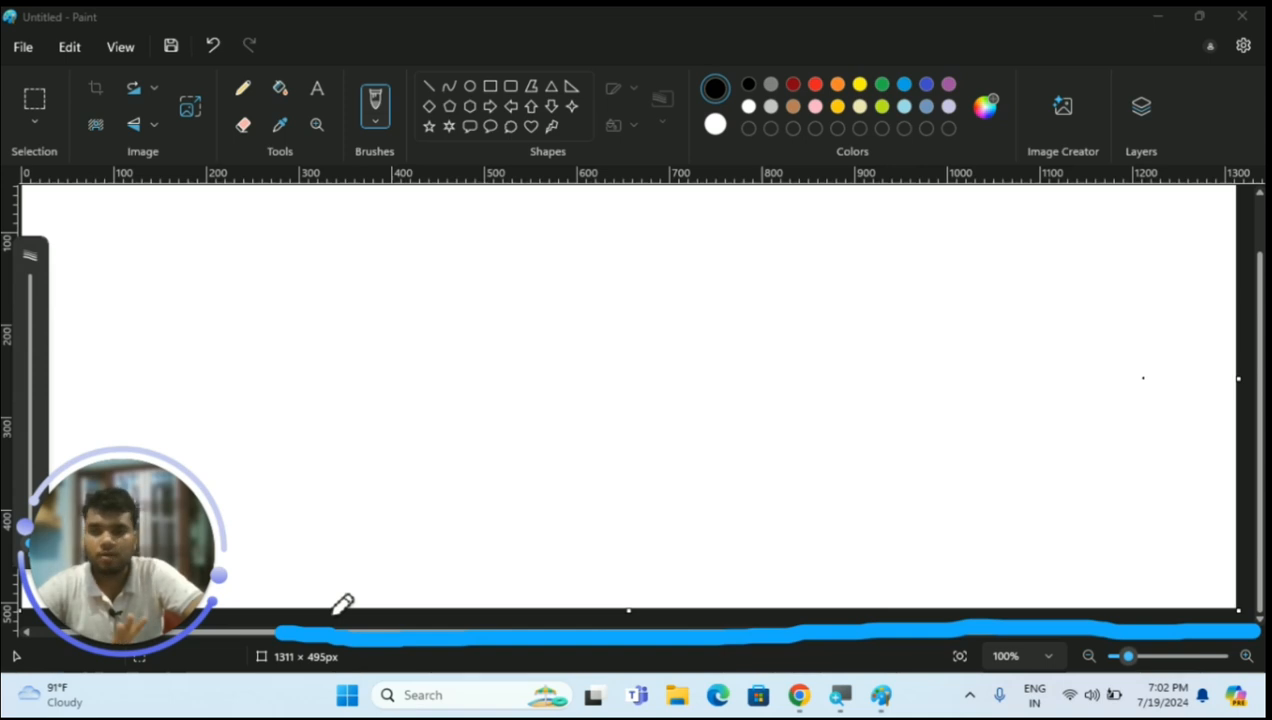
pyautogui.click(170, 334)
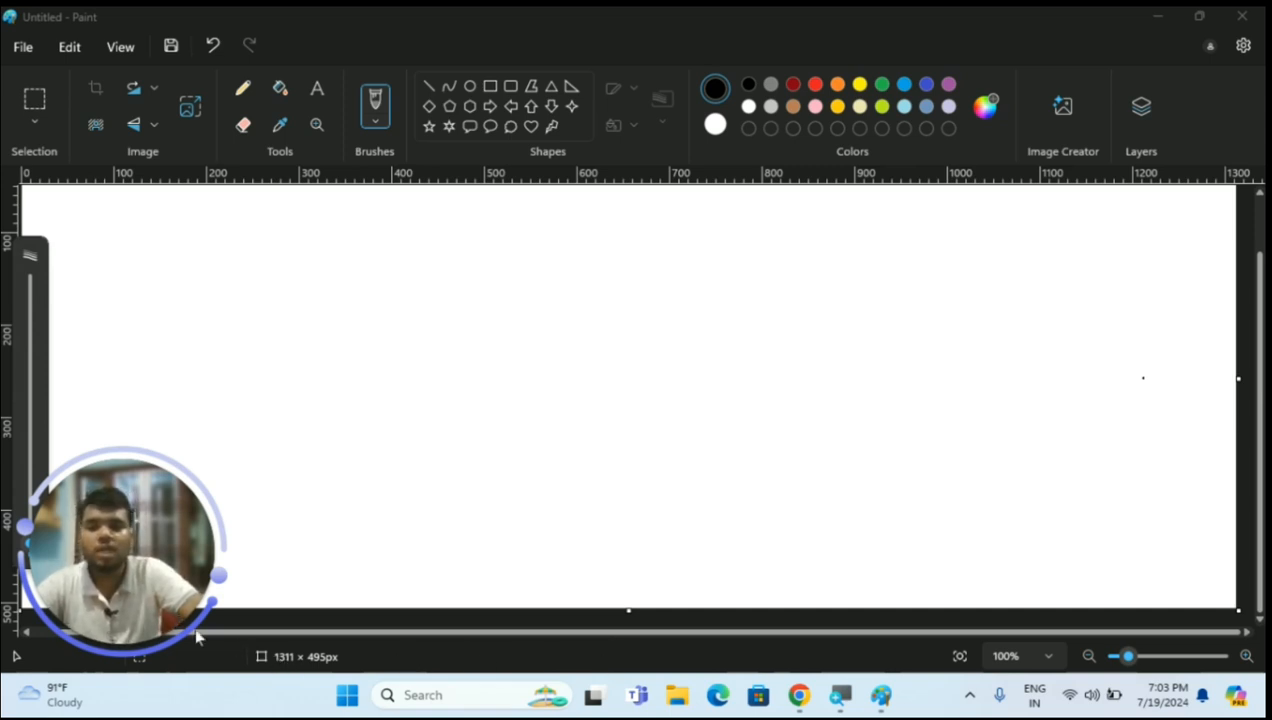
# Mark the full width of the status bar below the canvas with the screen annotation pen
pyautogui.moveTo(154, 552); pyautogui.dragTo(1160, 510)
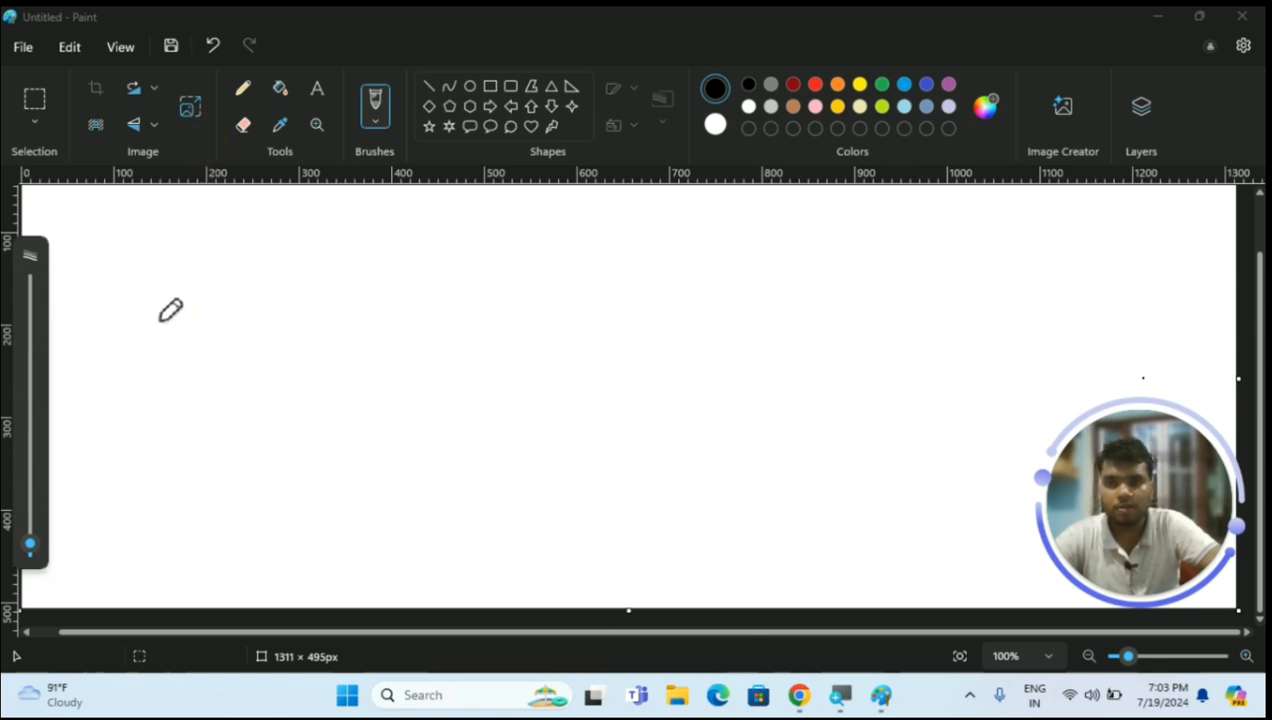
pyautogui.moveTo(29, 662)
pyautogui.mouseDown()
pyautogui.moveTo(1210, 662)
pyautogui.moveTo(1265, 655)
pyautogui.mouseUp()
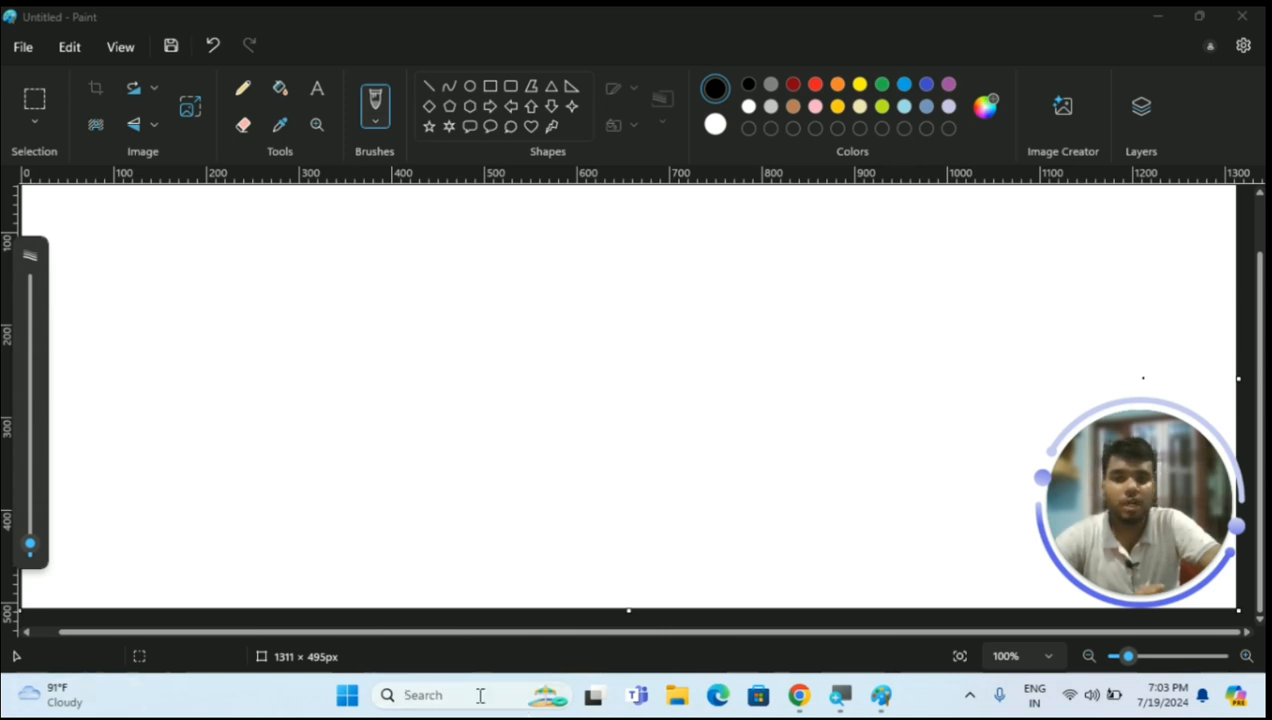
pyautogui.moveTo(810, 706)
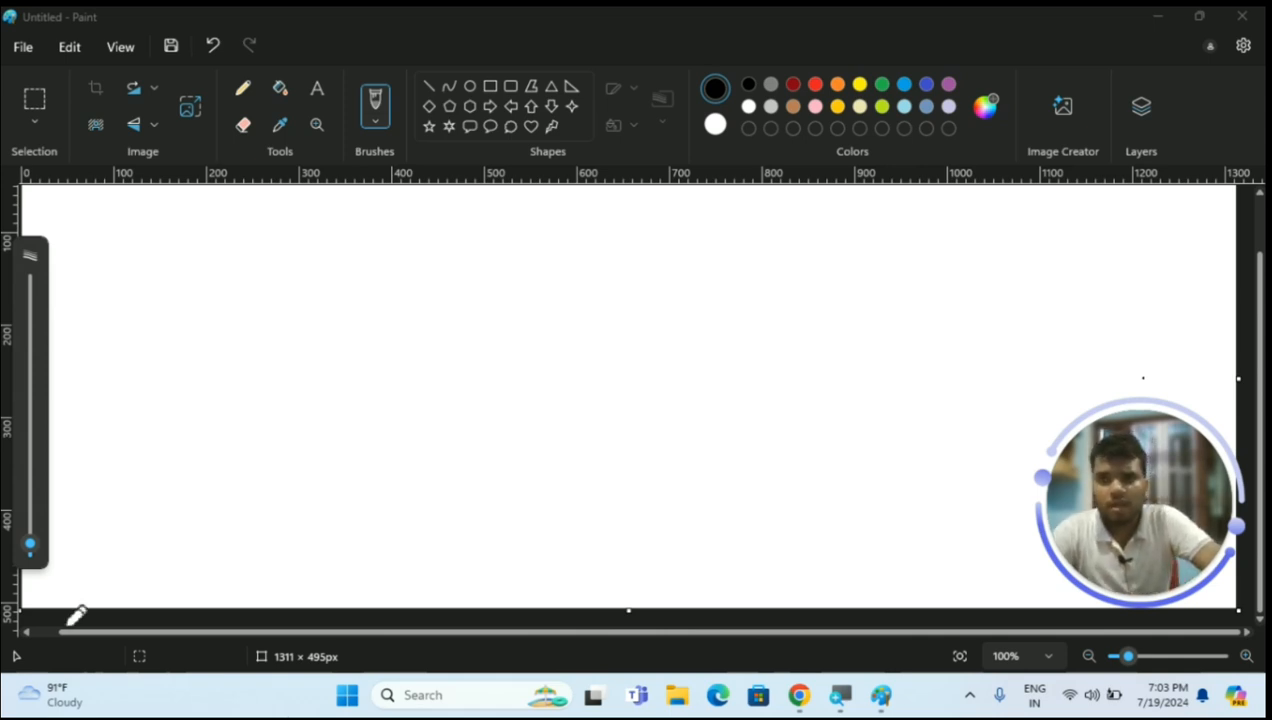
pyautogui.moveTo(211, 333); pyautogui.dragTo(211, 320)
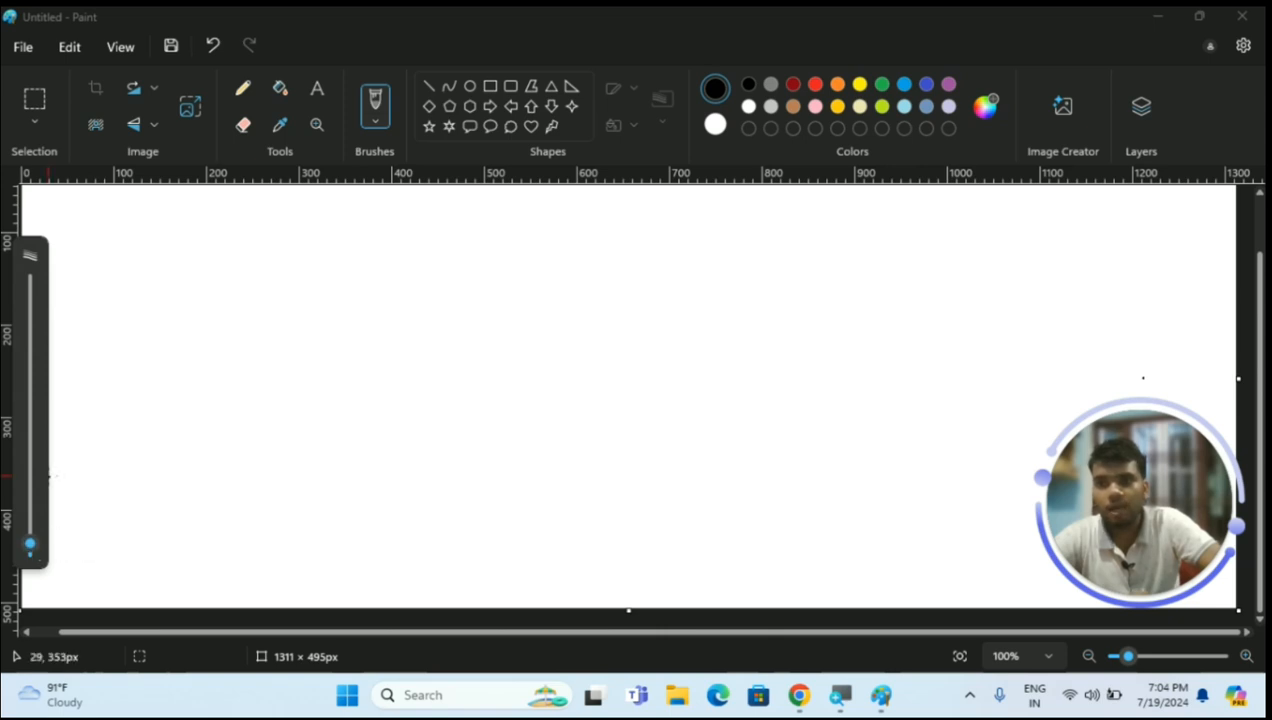
# Increase the brush size in two stages, painting a thick black freehand stroke across the canvas at each size
pyautogui.moveTo(30, 545); pyautogui.dragTo(30, 469)
pyautogui.moveTo(476, 295)
pyautogui.mouseDown()
pyautogui.moveTo(610, 295)
pyautogui.moveTo(569, 384)
pyautogui.moveTo(767, 434)
pyautogui.moveTo(673, 273)
pyautogui.moveTo(868, 420)
pyautogui.mouseUp()
pyautogui.moveTo(33, 470)
pyautogui.mouseDown()
pyautogui.moveTo(34, 275)
pyautogui.moveTo(38, 350)
pyautogui.moveTo(34, 295)
pyautogui.mouseUp()
pyautogui.moveTo(284, 332)
pyautogui.mouseDown()
pyautogui.moveTo(939, 335)
pyautogui.moveTo(880, 372)
pyautogui.moveTo(1150, 430)
pyautogui.moveTo(463, 486)
pyautogui.moveTo(60, 449)
pyautogui.moveTo(1070, 261)
pyautogui.moveTo(346, 275)
pyautogui.moveTo(14, 500)
pyautogui.mouseUp()
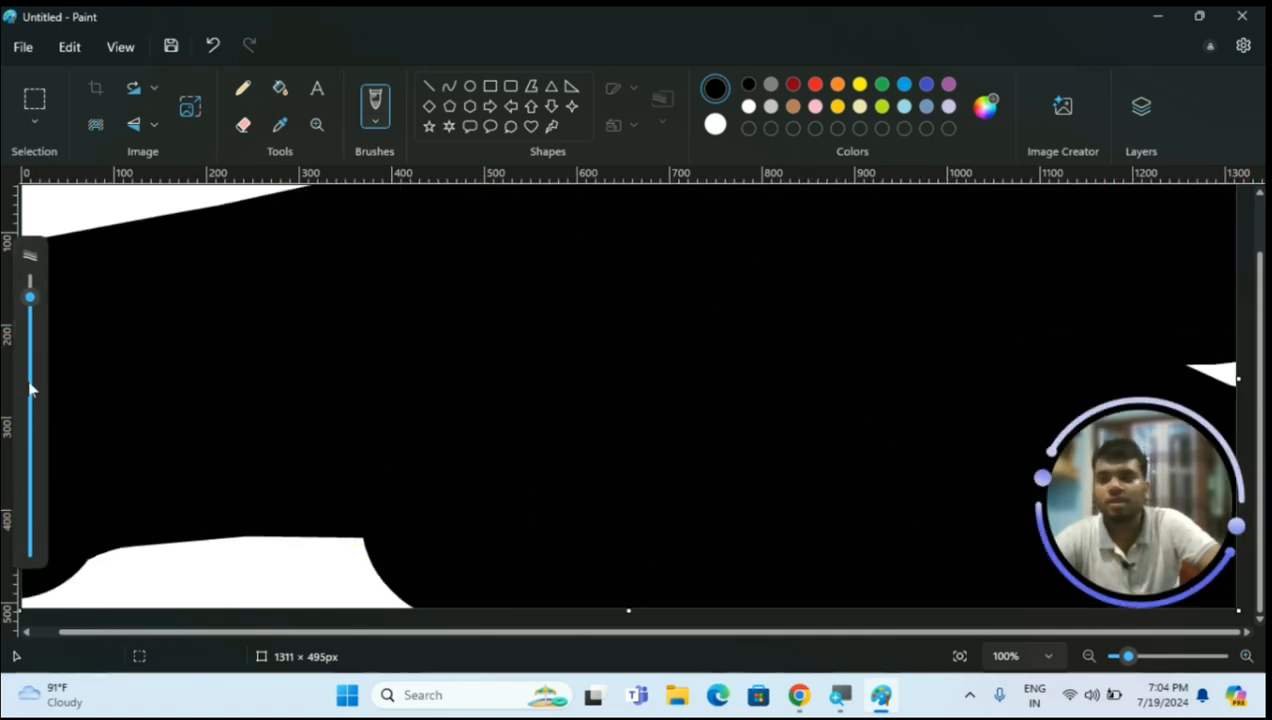
# Reduce the brush size, switch the colour to white and paint a freehand stroke over the black area
pyautogui.moveTo(41, 298); pyautogui.dragTo(47, 421)
pyautogui.click(748, 106)
pyautogui.moveTo(668, 216)
pyautogui.mouseDown()
pyautogui.moveTo(681, 213)
pyautogui.moveTo(670, 375)
pyautogui.moveTo(248, 458)
pyautogui.moveTo(656, 329)
pyautogui.moveTo(600, 405)
pyautogui.mouseUp()
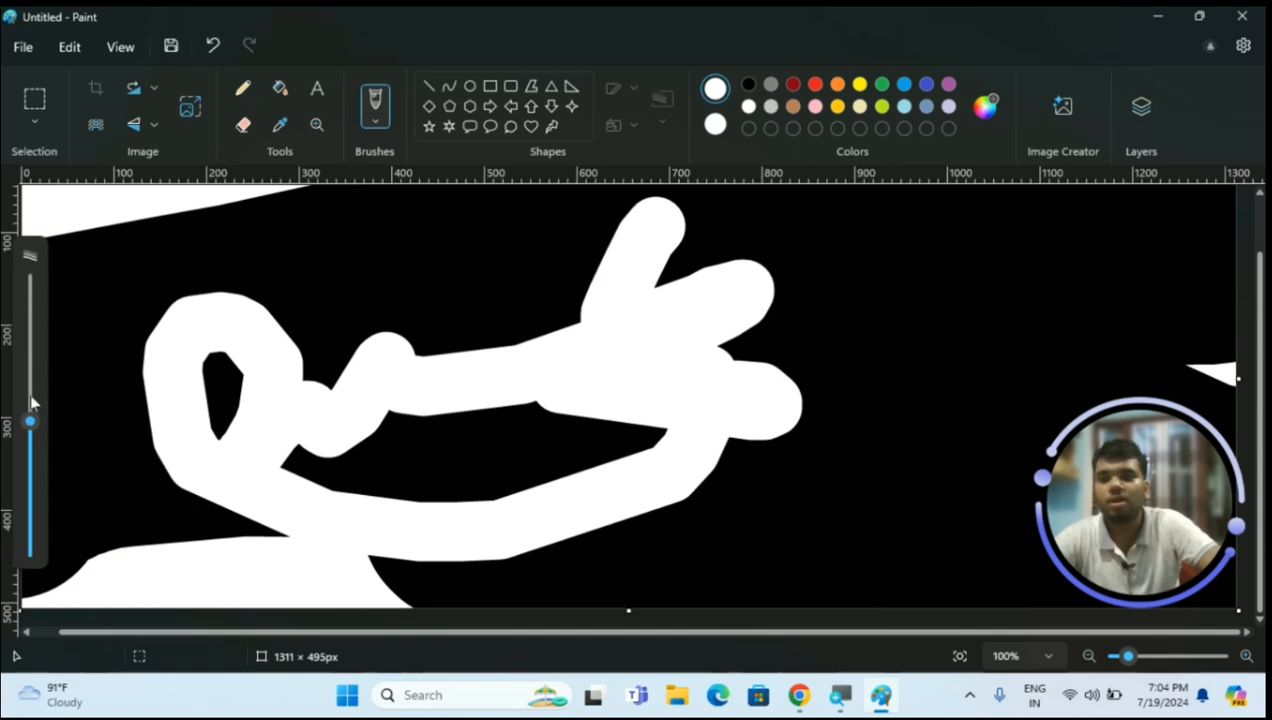
# Reduce the brush size further and paint a thinner white stroke across the upper part of the canvas
pyautogui.moveTo(29, 424); pyautogui.dragTo(30, 455)
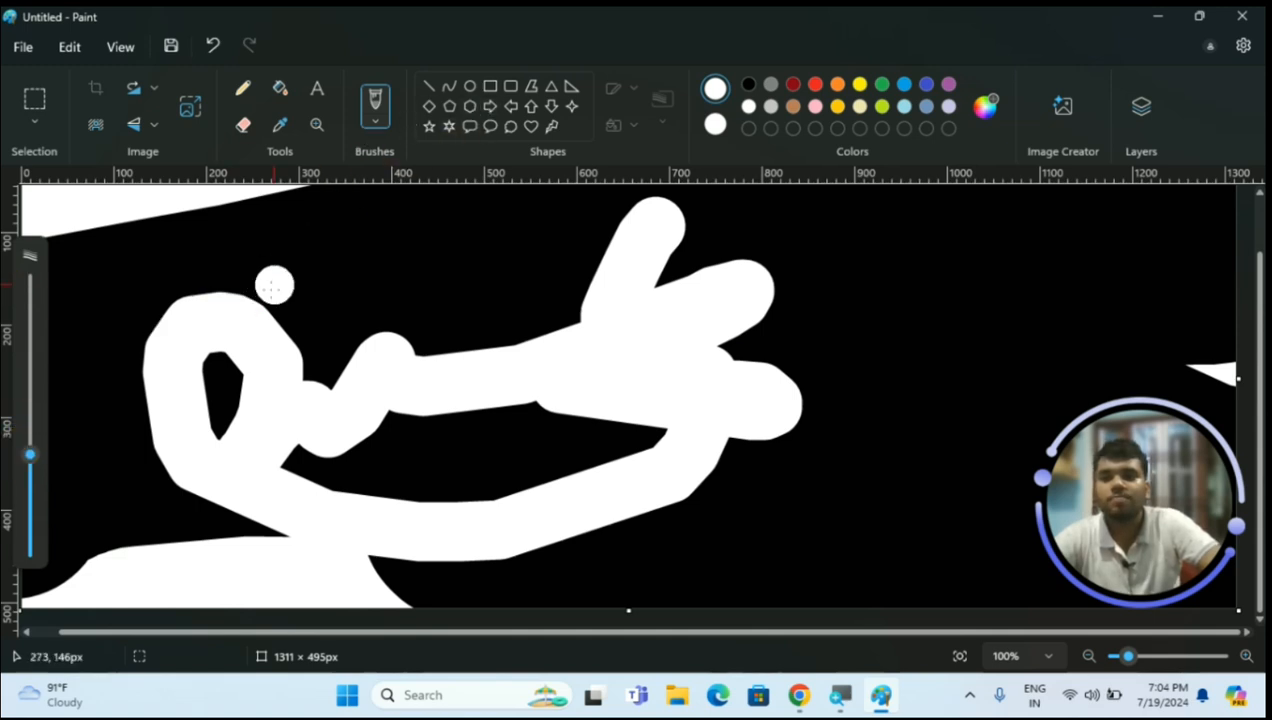
pyautogui.moveTo(318, 320)
pyautogui.mouseDown()
pyautogui.moveTo(602, 255)
pyautogui.moveTo(1085, 322)
pyautogui.mouseUp()
pyautogui.moveTo(30, 459)
pyautogui.mouseDown()
pyautogui.moveTo(26, 522)
pyautogui.moveTo(42, 340)
pyautogui.moveTo(48, 497)
pyautogui.mouseUp()
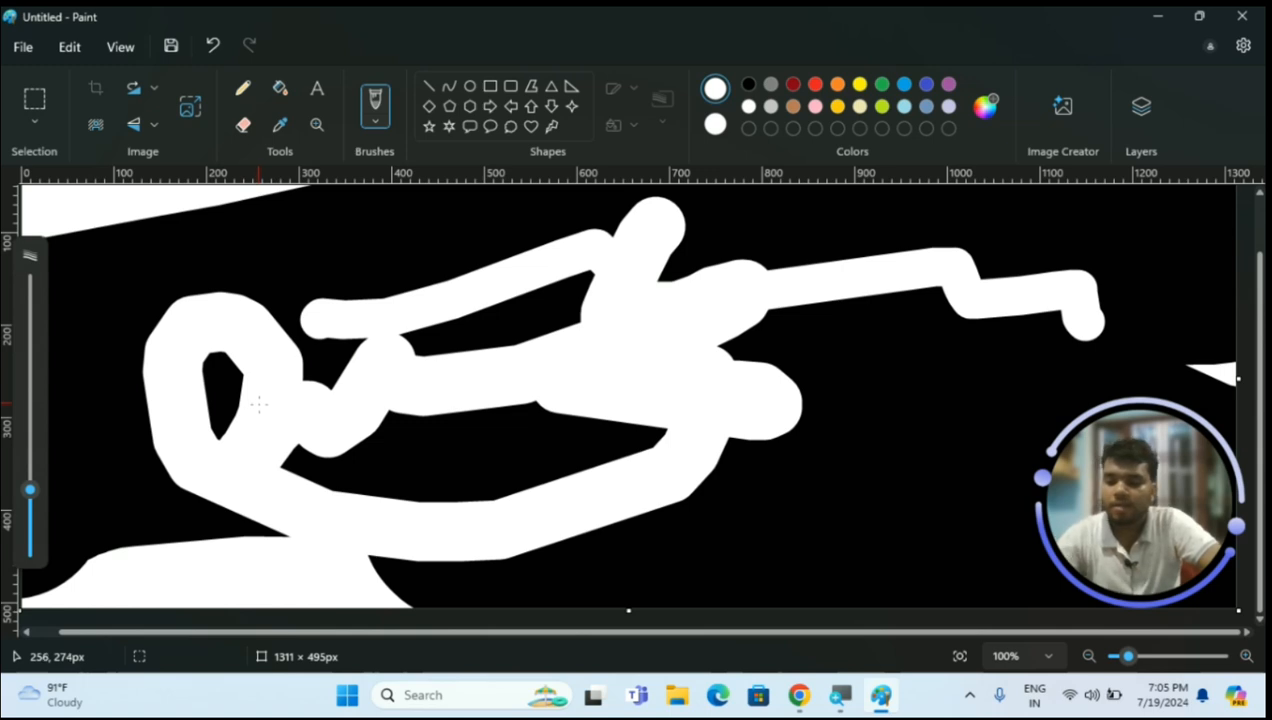
# Undo all the thick black and white brush strokes on the canvas
pyautogui.hotkey('ctrl', 'z')
pyautogui.hotkey('ctrl', 'z')
pyautogui.hotkey('ctrl', 'z')
pyautogui.hotkey('ctrl', 'z')
pyautogui.hotkey('ctrl', 'z')
pyautogui.hotkey('ctrl', 'z')
pyautogui.hotkey('ctrl', 'z')
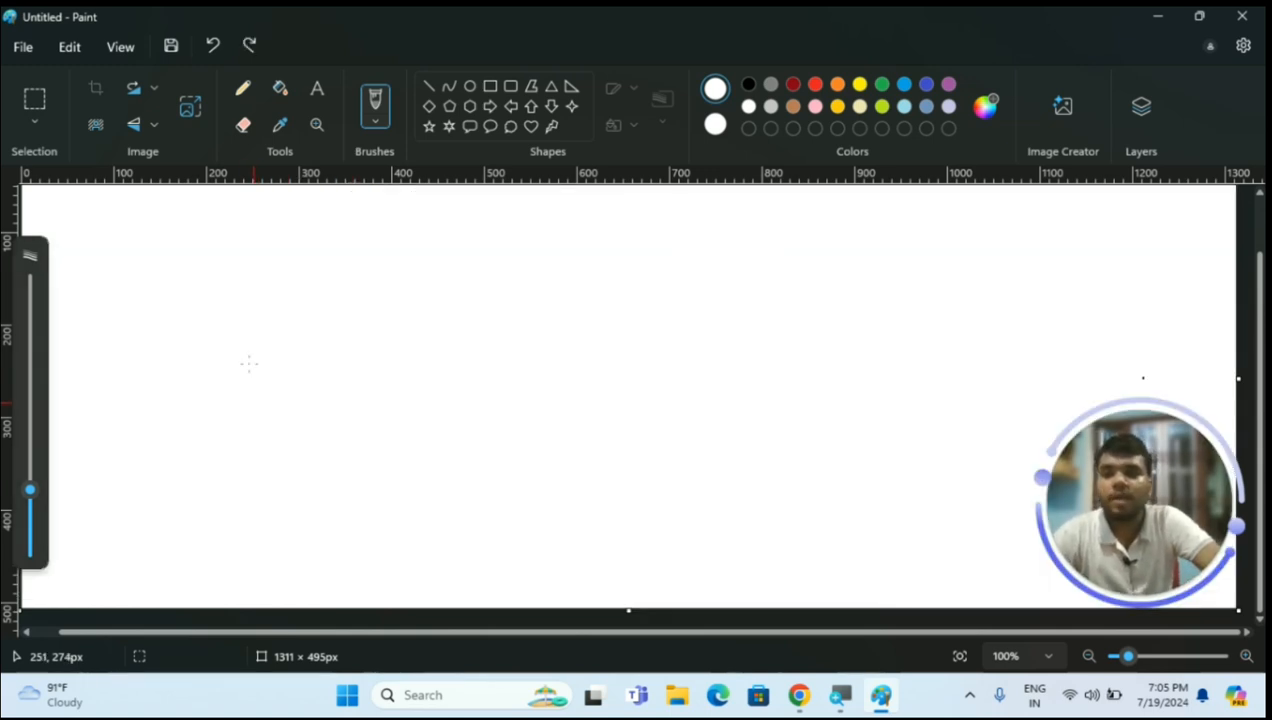
pyautogui.click(71, 343)
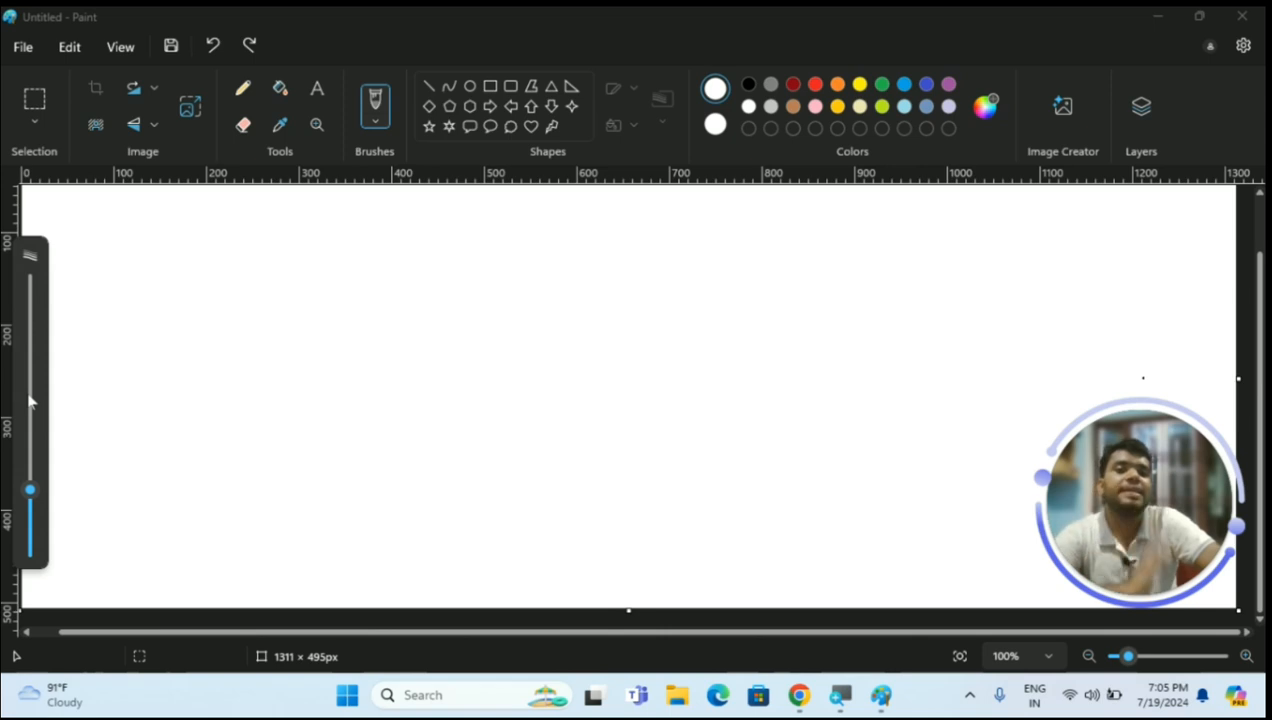
# Examine the list of file commands, starting with New, without running any of them
pyautogui.click(16, 46)
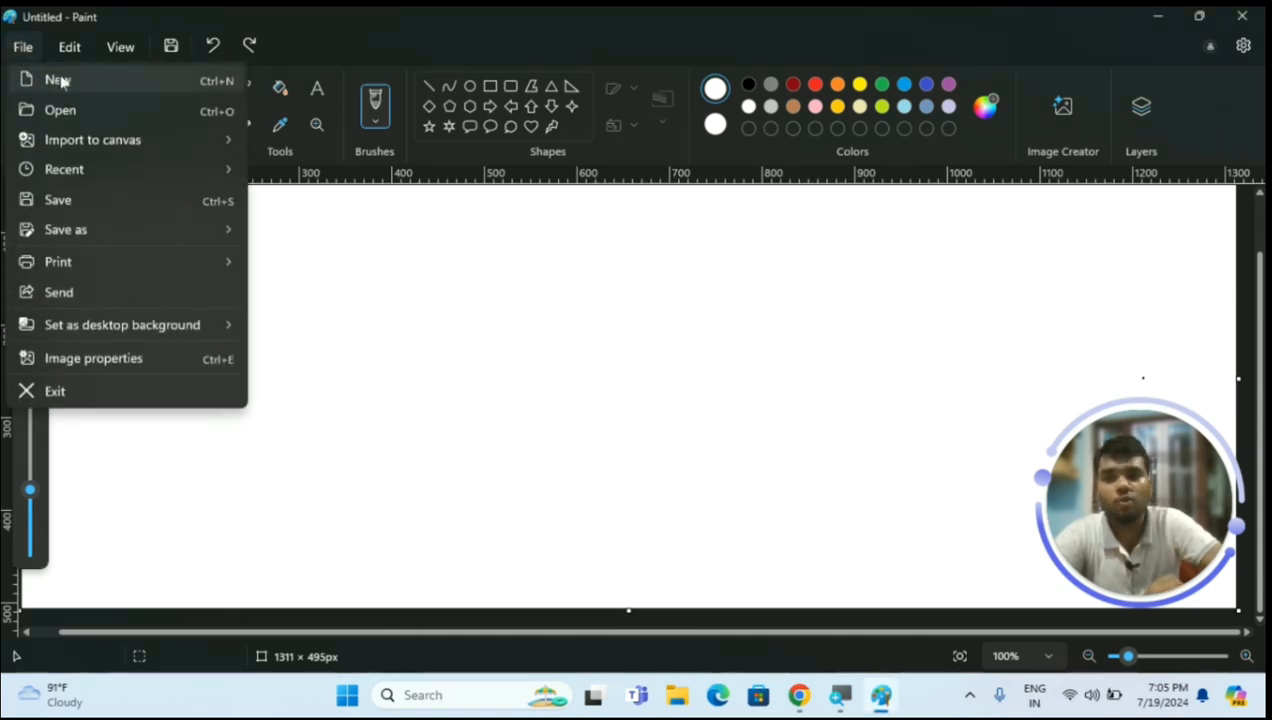
pyautogui.click(336, 273)
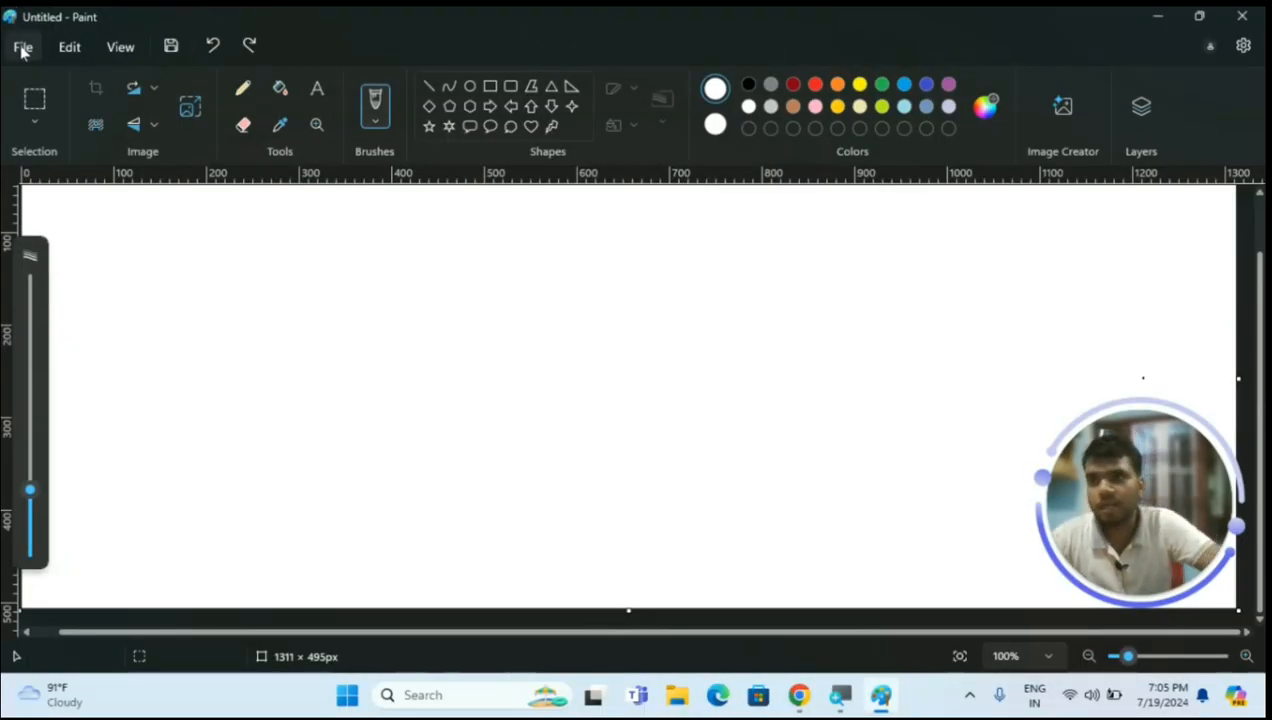
pyautogui.click(22, 48)
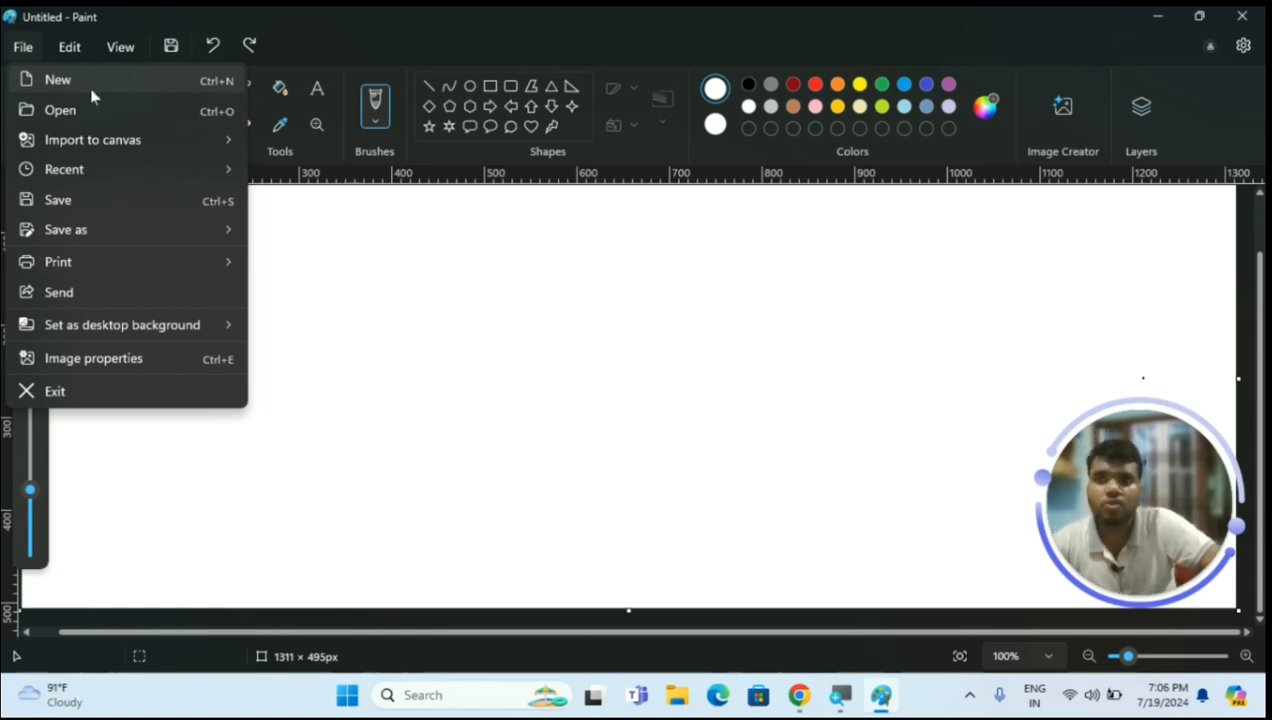
pyautogui.click(28, 432)
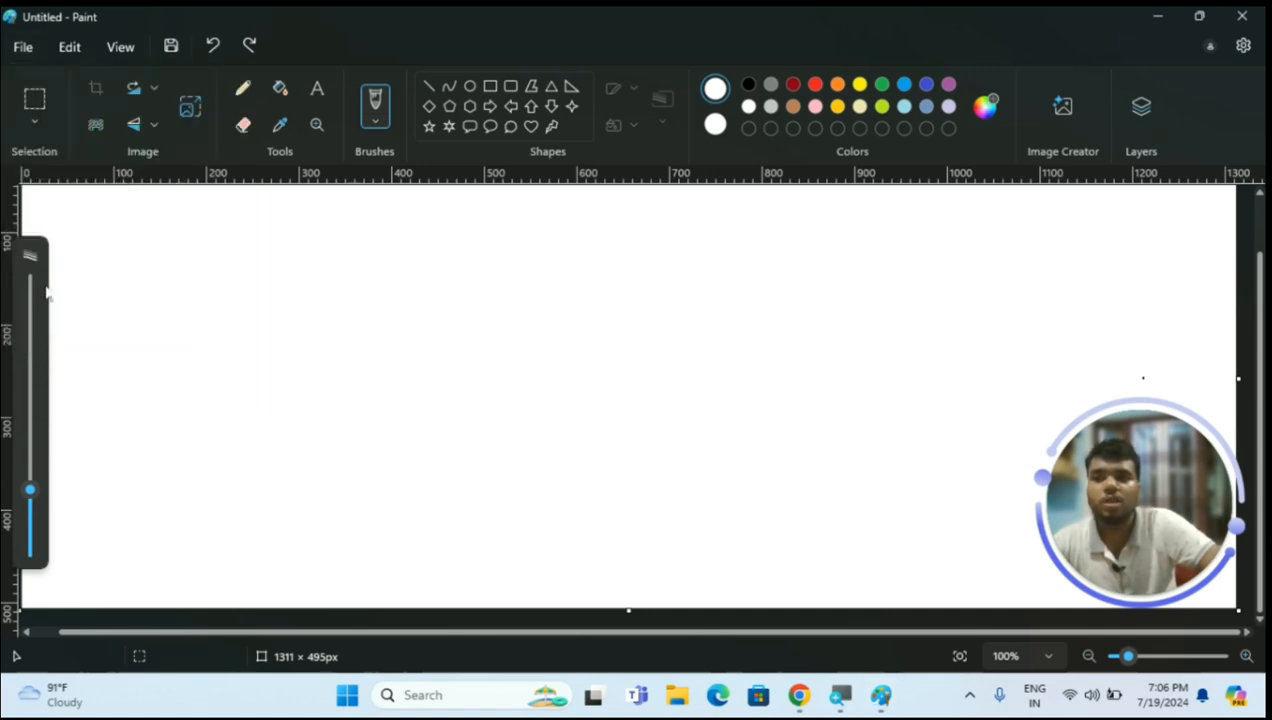
# Open the SMGS JPG image from Downloads, discarding the unsaved changes in the untitled drawing, and look over the picture
pyautogui.click(22, 46)
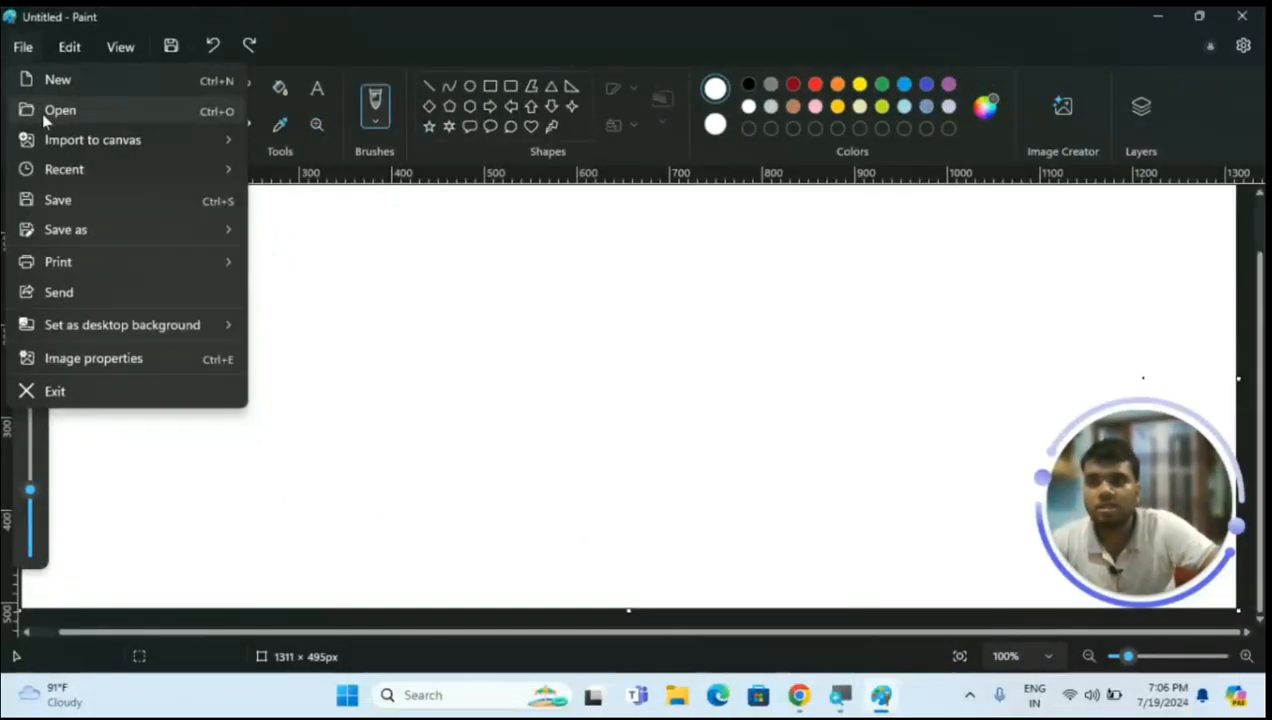
pyautogui.click(44, 114)
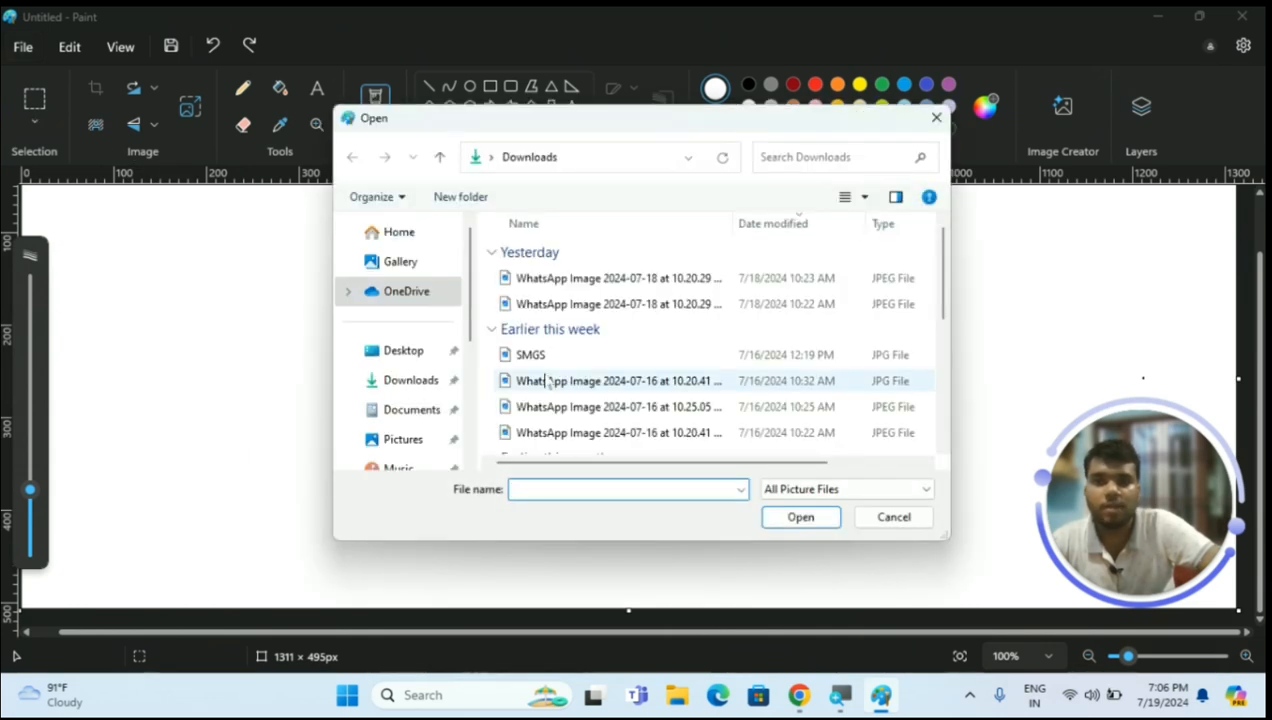
pyautogui.scroll(-5, 560, 385)
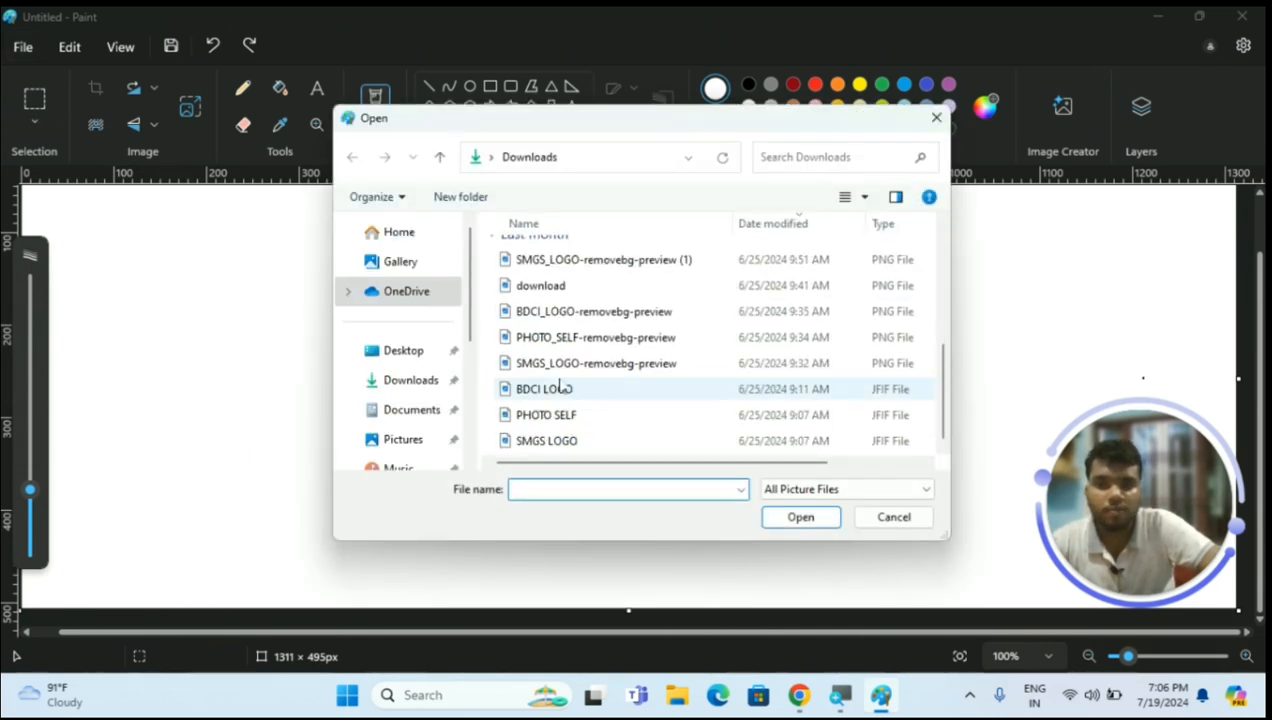
pyautogui.scroll(1, 566, 385)
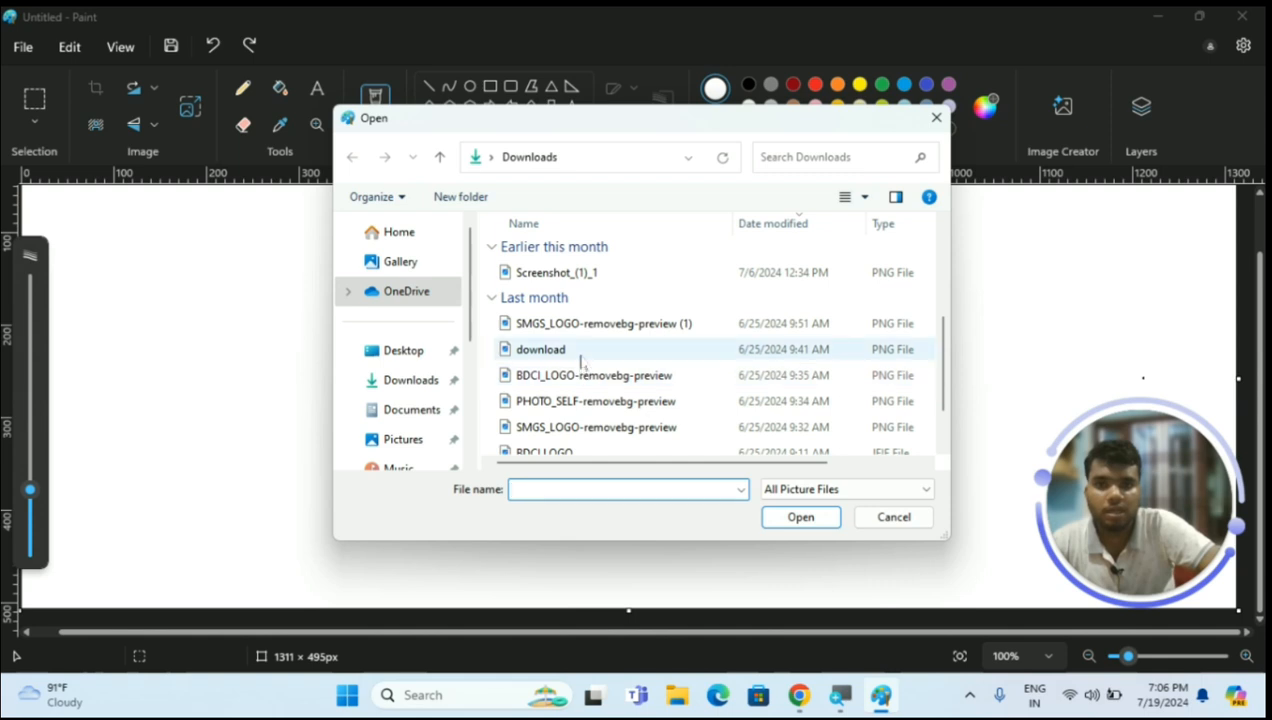
pyautogui.scroll(-1, 580, 372)
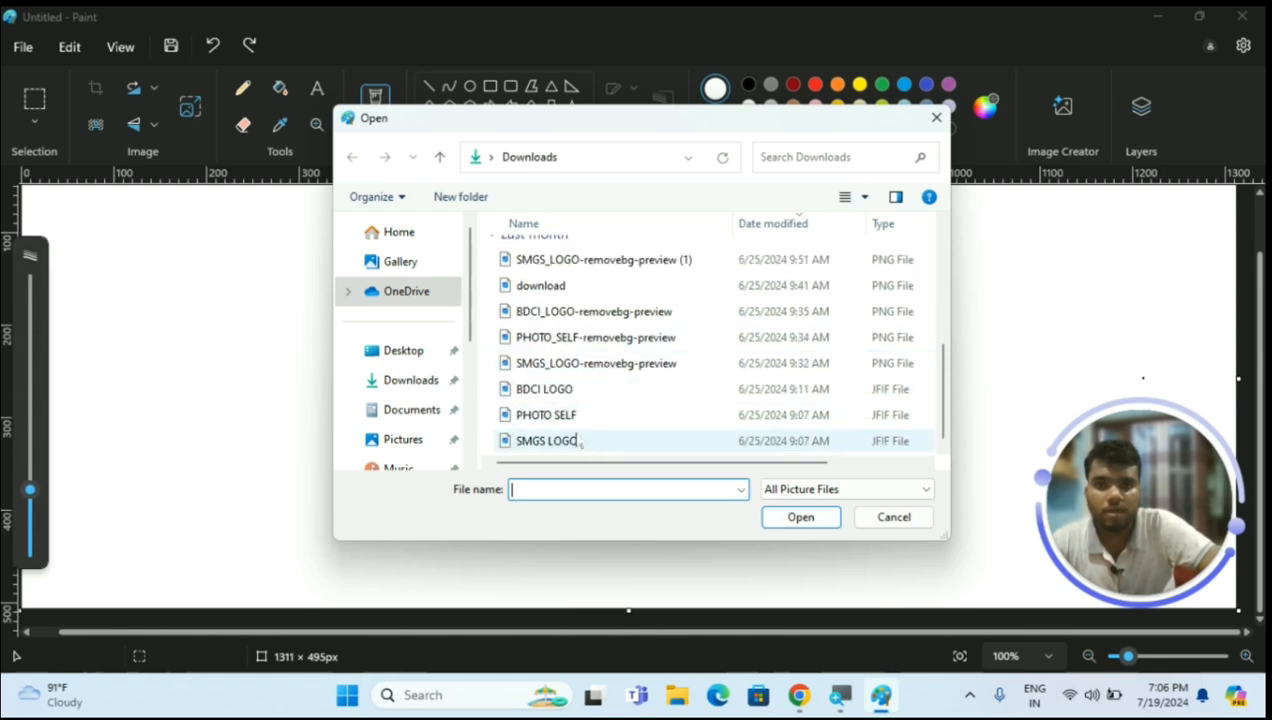
pyautogui.scroll(3, 580, 405)
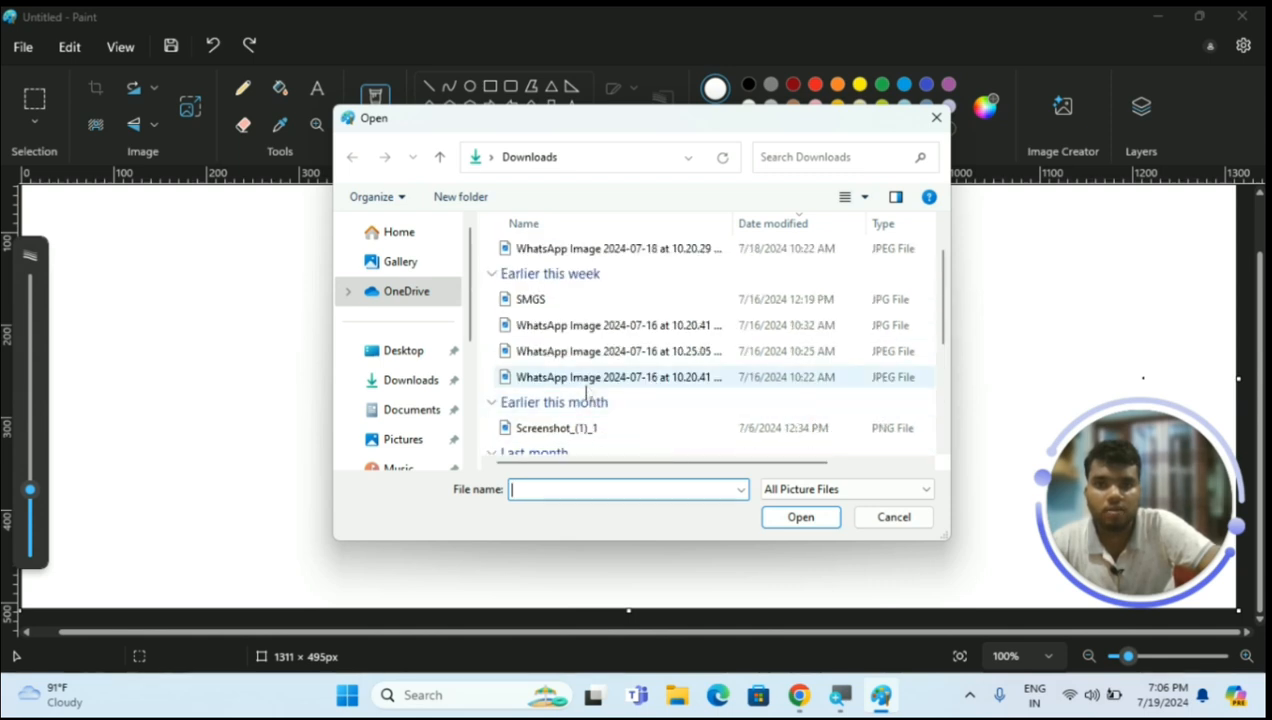
pyautogui.scroll(-3, 585, 405)
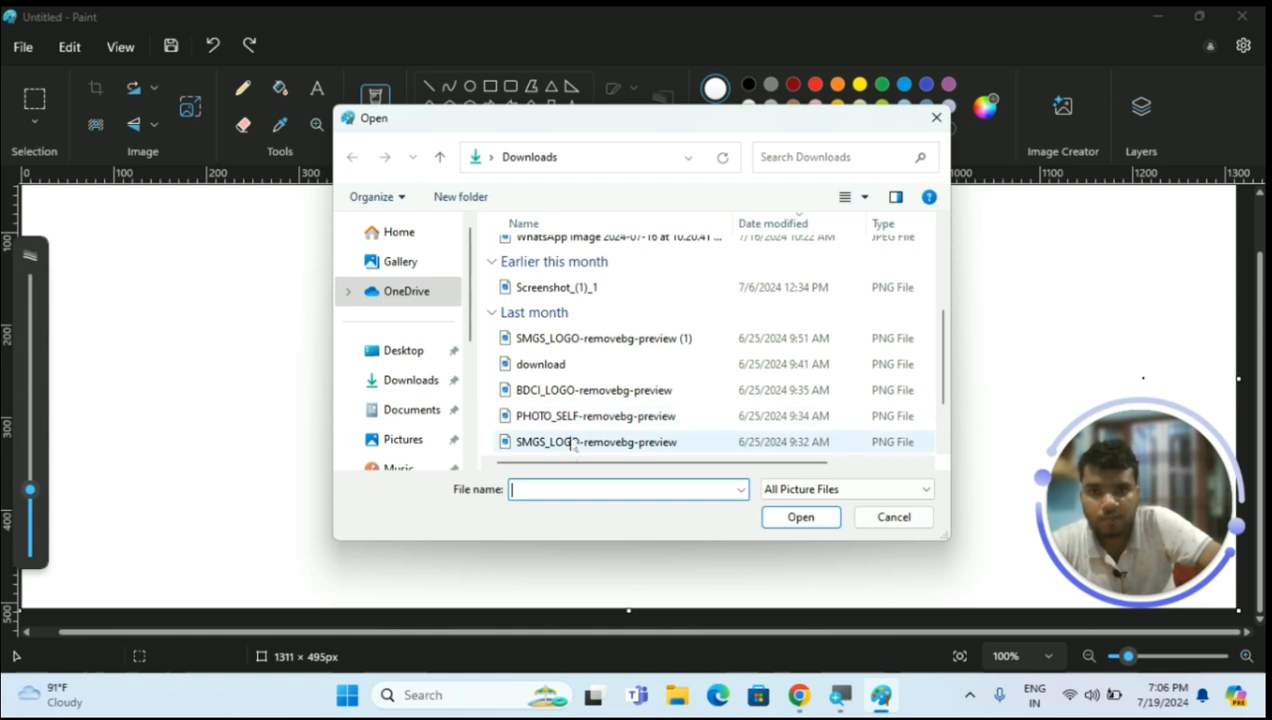
pyautogui.scroll(3, 578, 442)
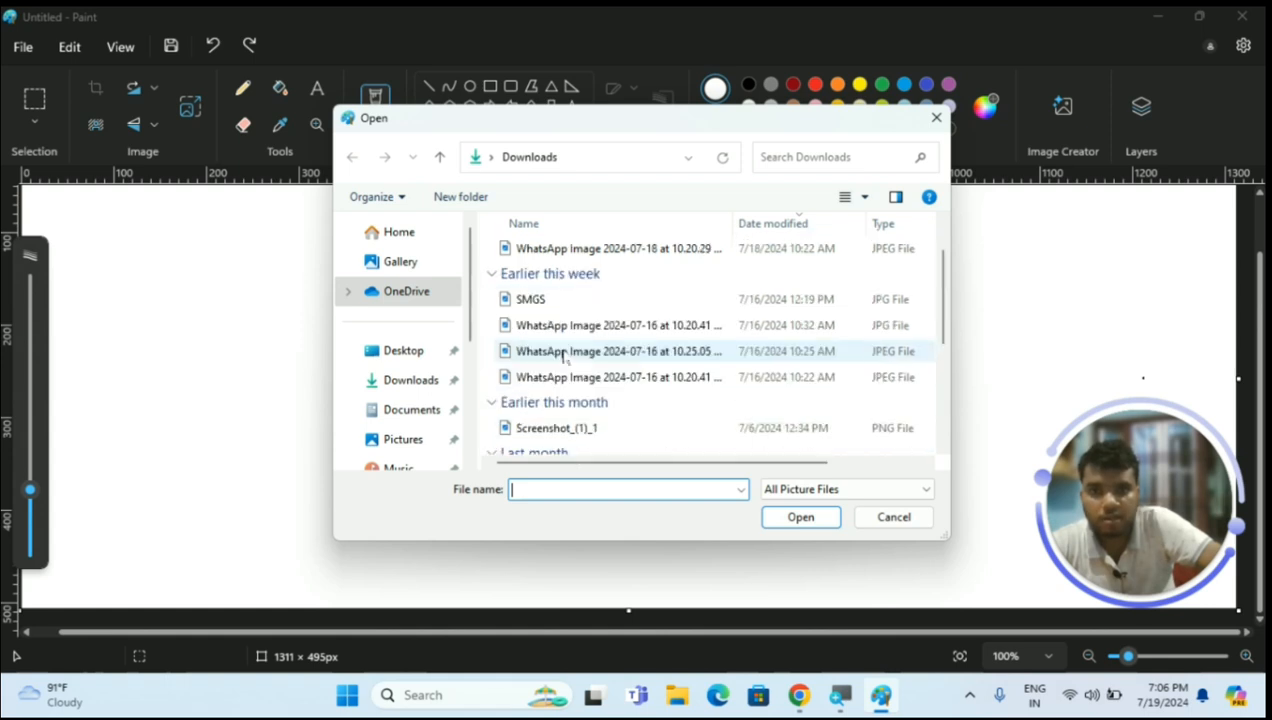
pyautogui.scroll(1, 565, 357)
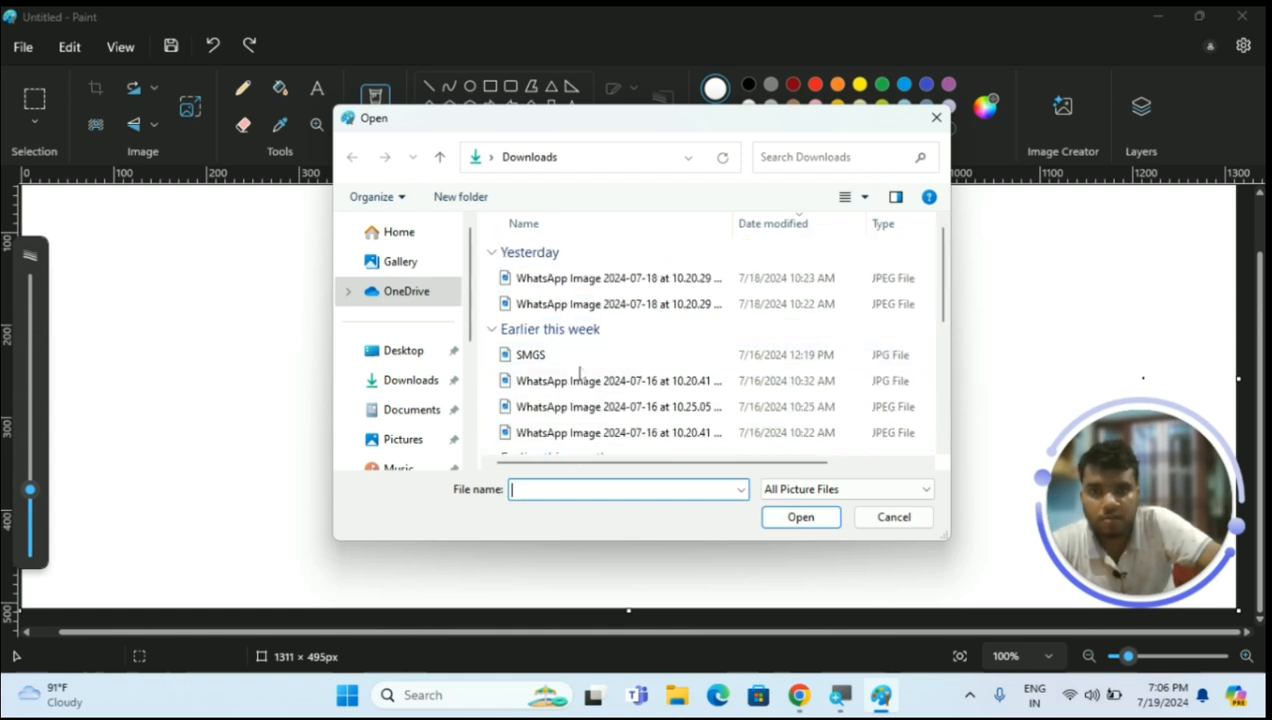
pyautogui.click(590, 364)
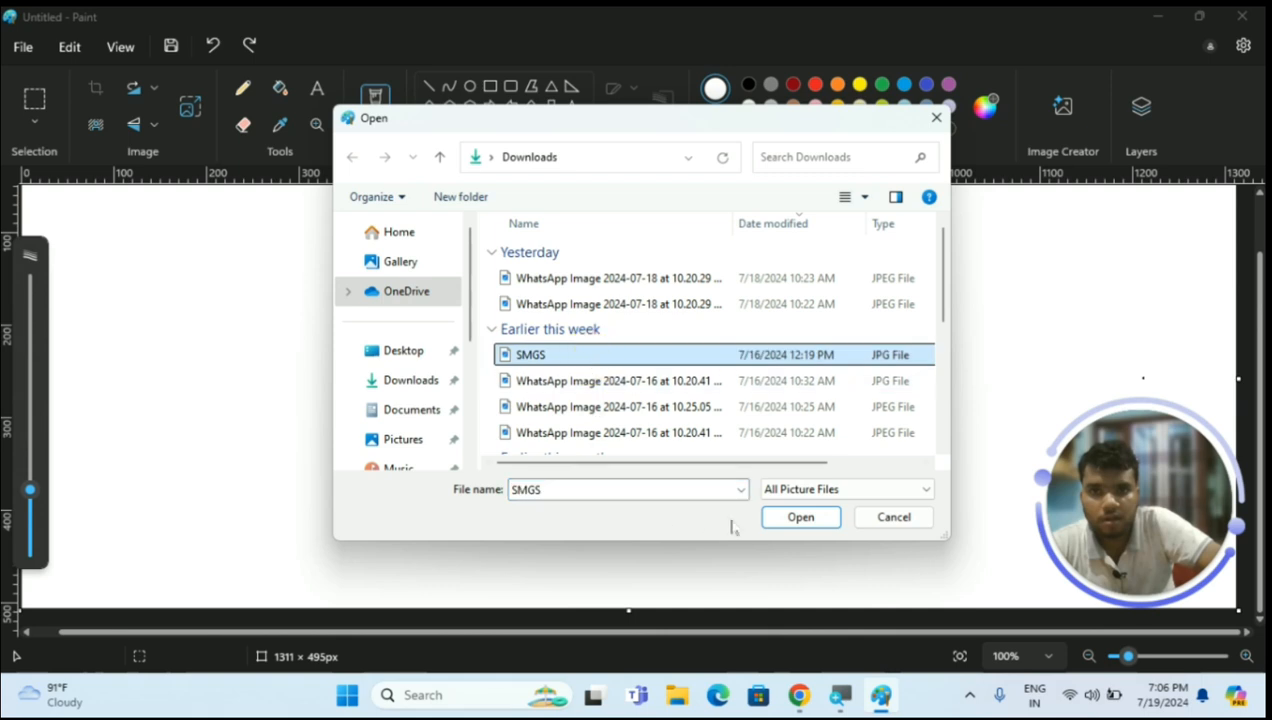
pyautogui.click(800, 517)
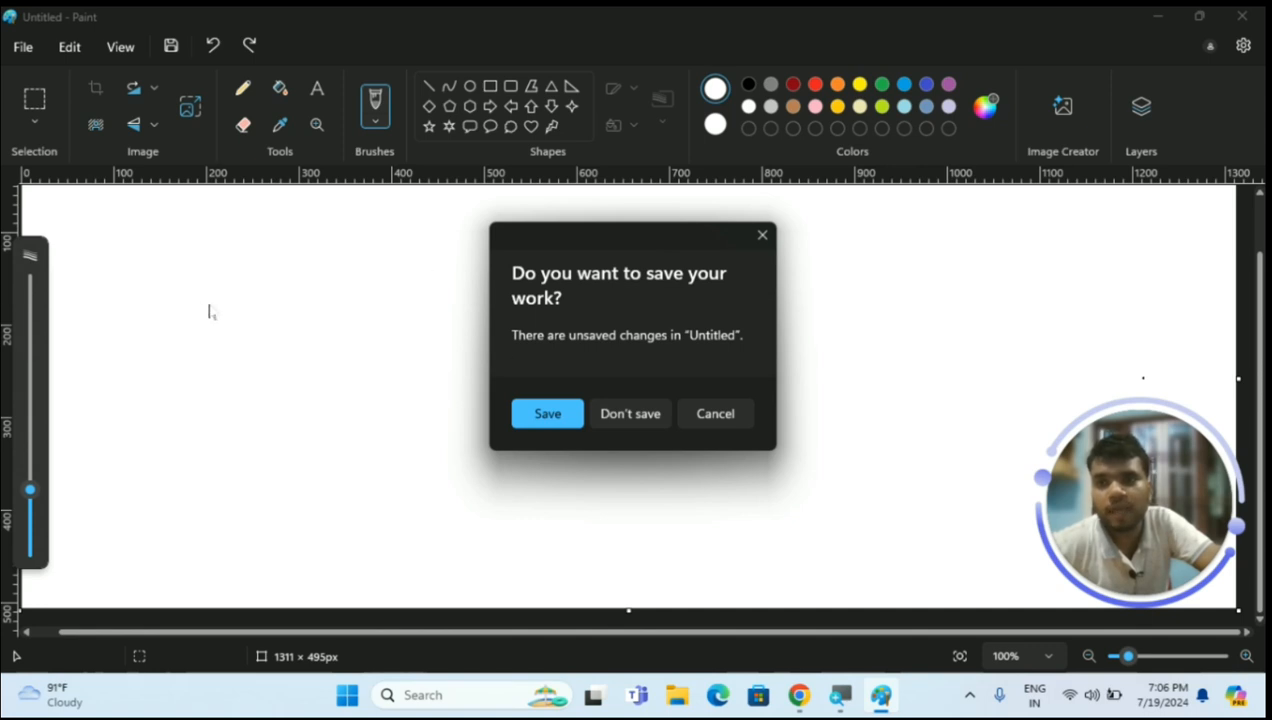
pyautogui.click(629, 414)
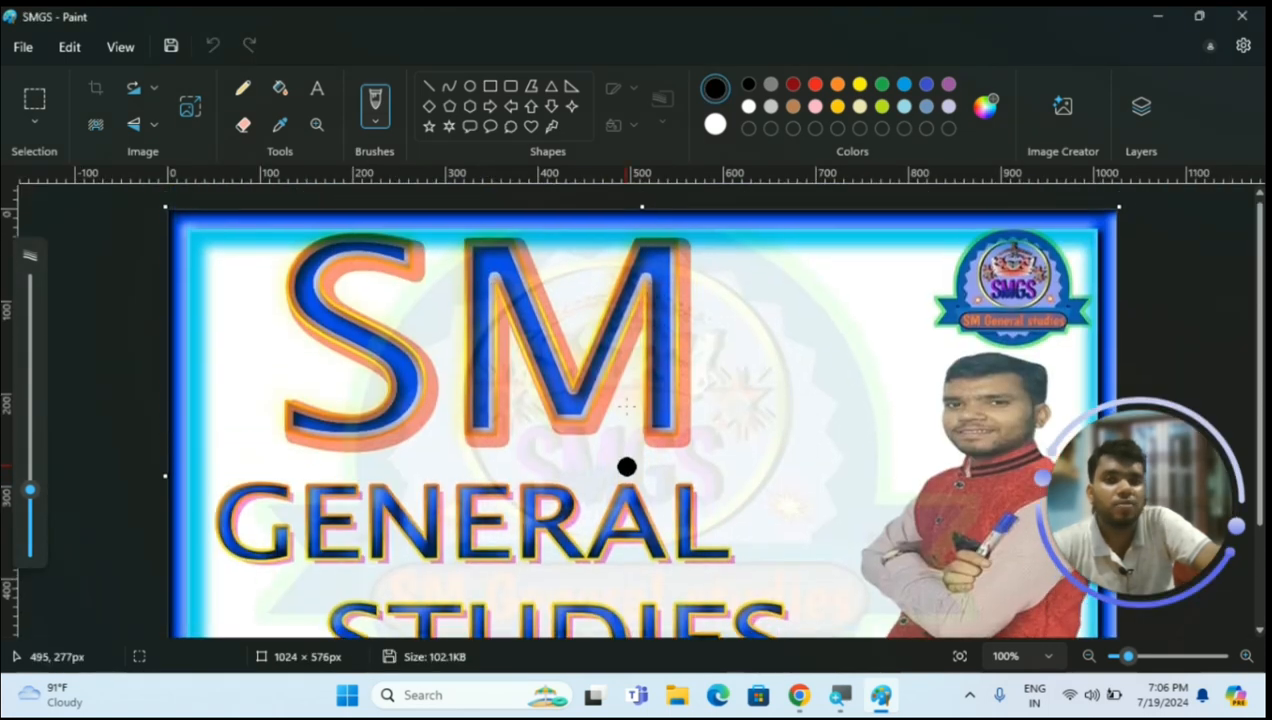
pyautogui.scroll(-3, 627, 407)
pyautogui.scroll(3, 627, 407)
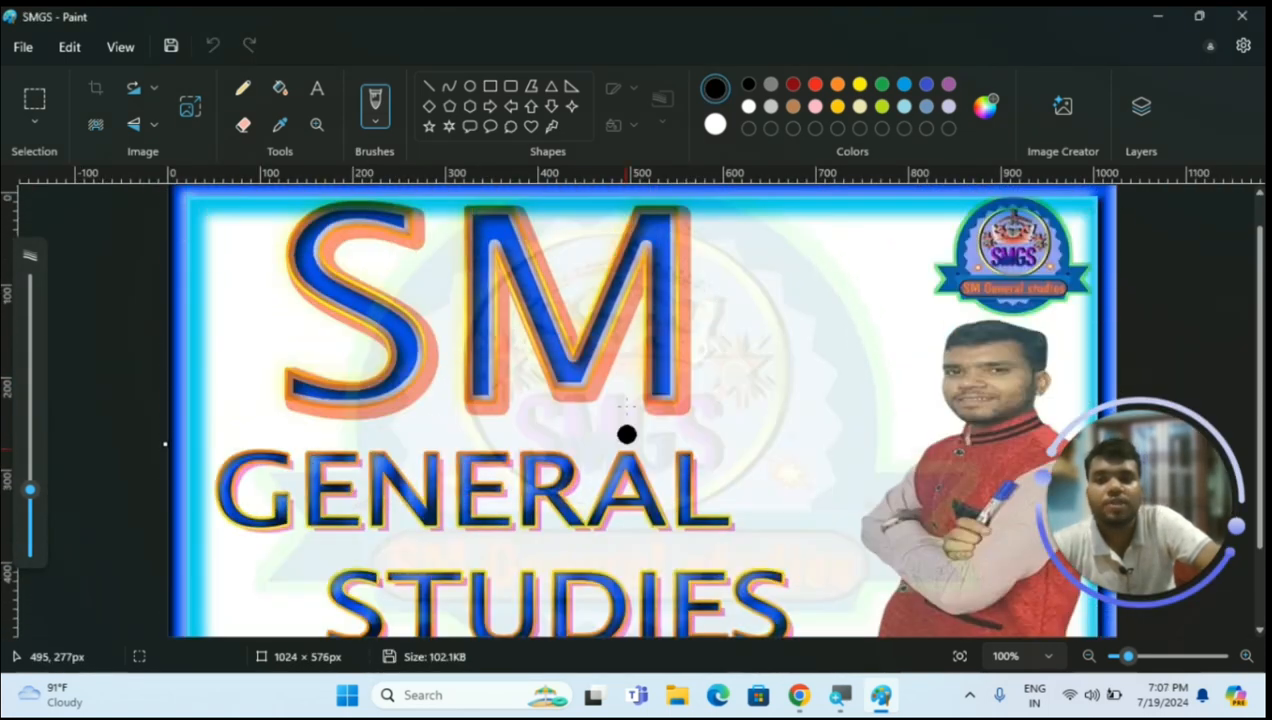
# Look over the opened SMGS picture and the list of file commands without running any of them
pyautogui.scroll(-3, 627, 474)
pyautogui.scroll(3, 627, 474)
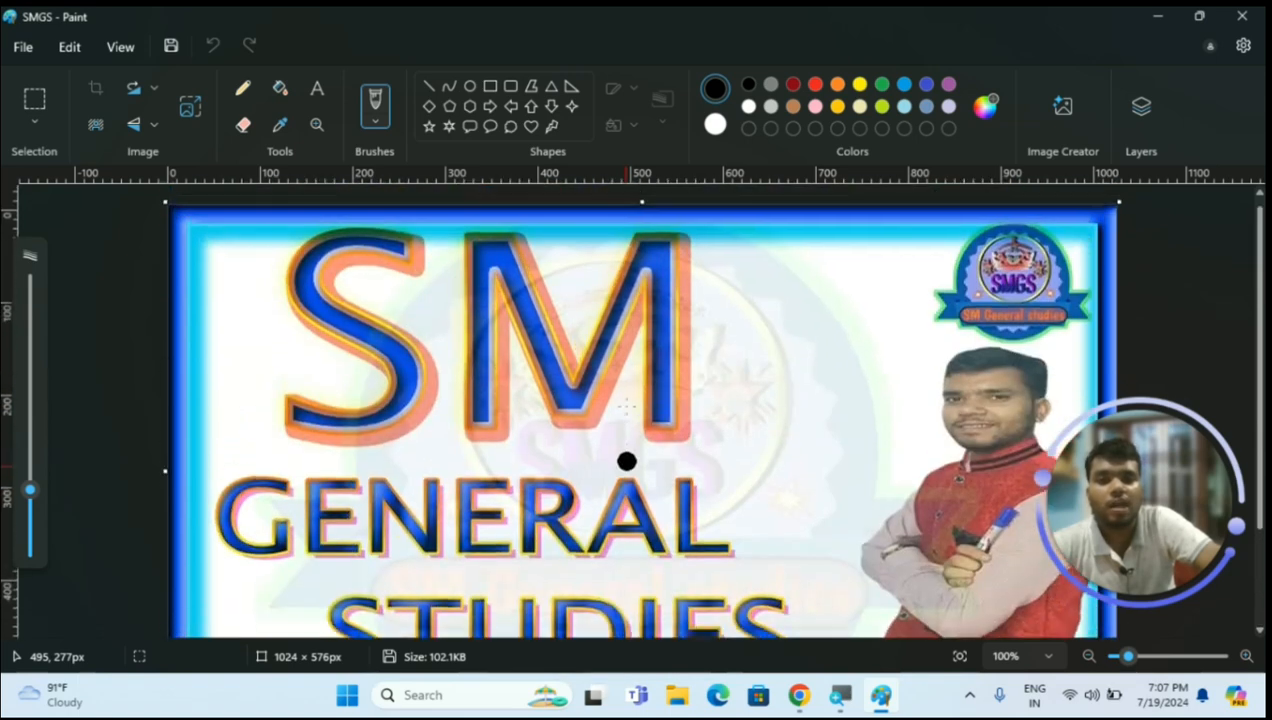
pyautogui.scroll(-3, 628, 454)
pyautogui.scroll(2, 628, 454)
pyautogui.scroll(1, 628, 419)
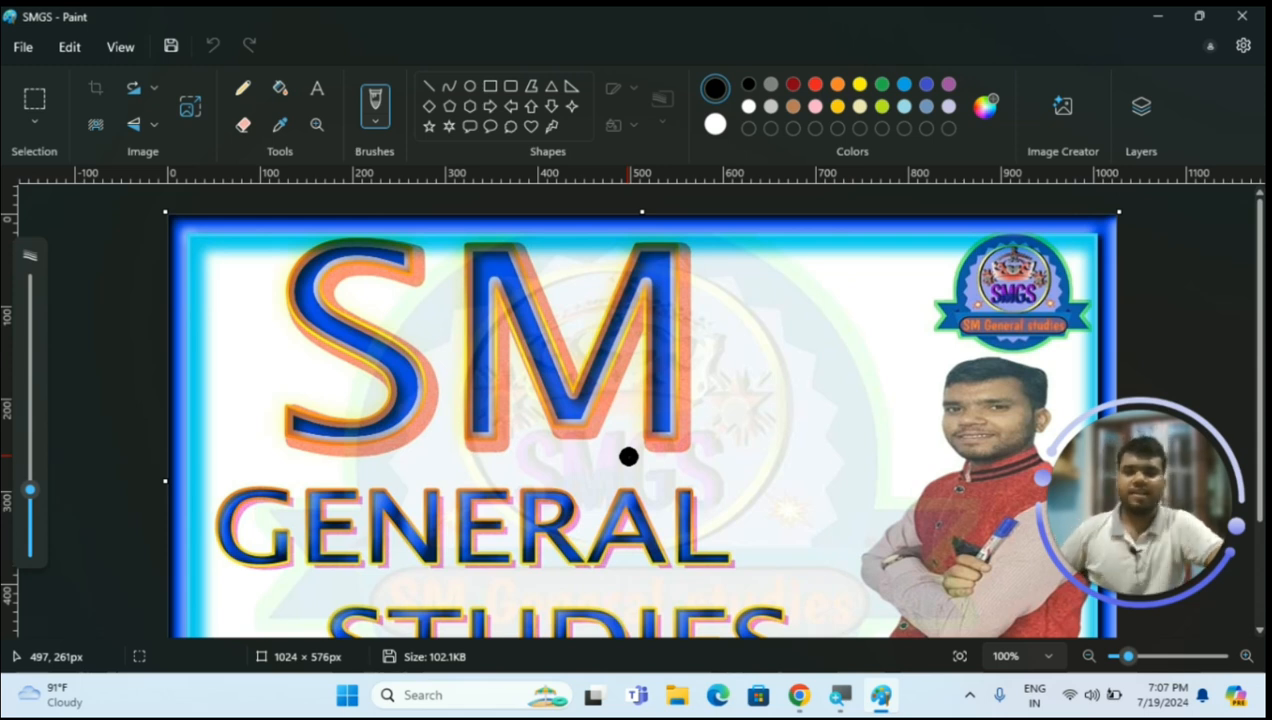
pyautogui.click(24, 50)
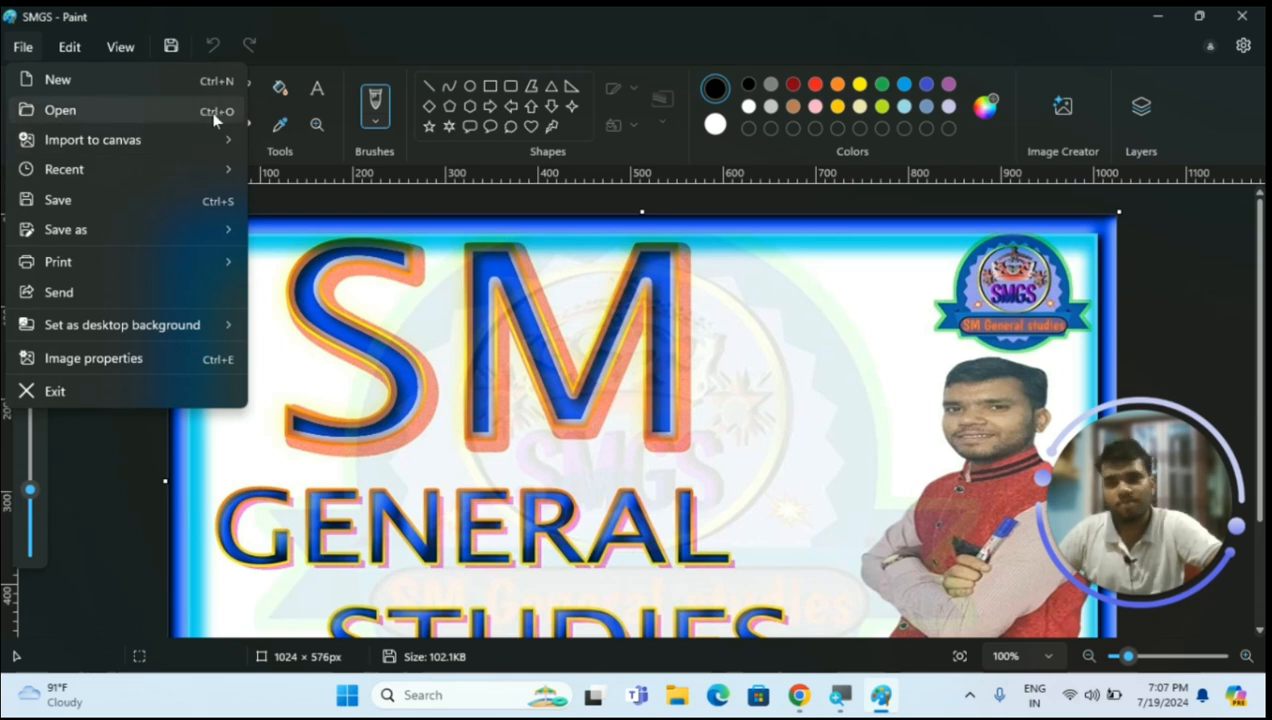
pyautogui.click(670, 478)
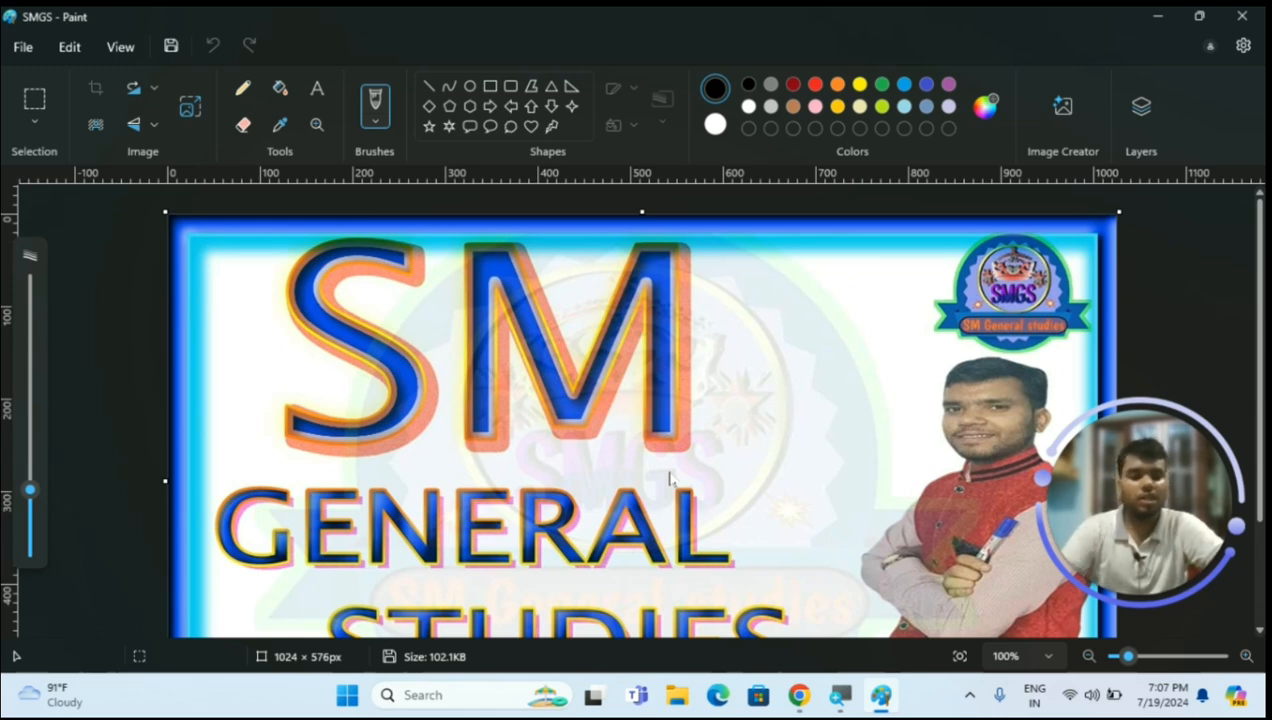
# Enlarge the canvas to 1047 × 587 px and clear the entire picture from it
pyautogui.click(676, 451)
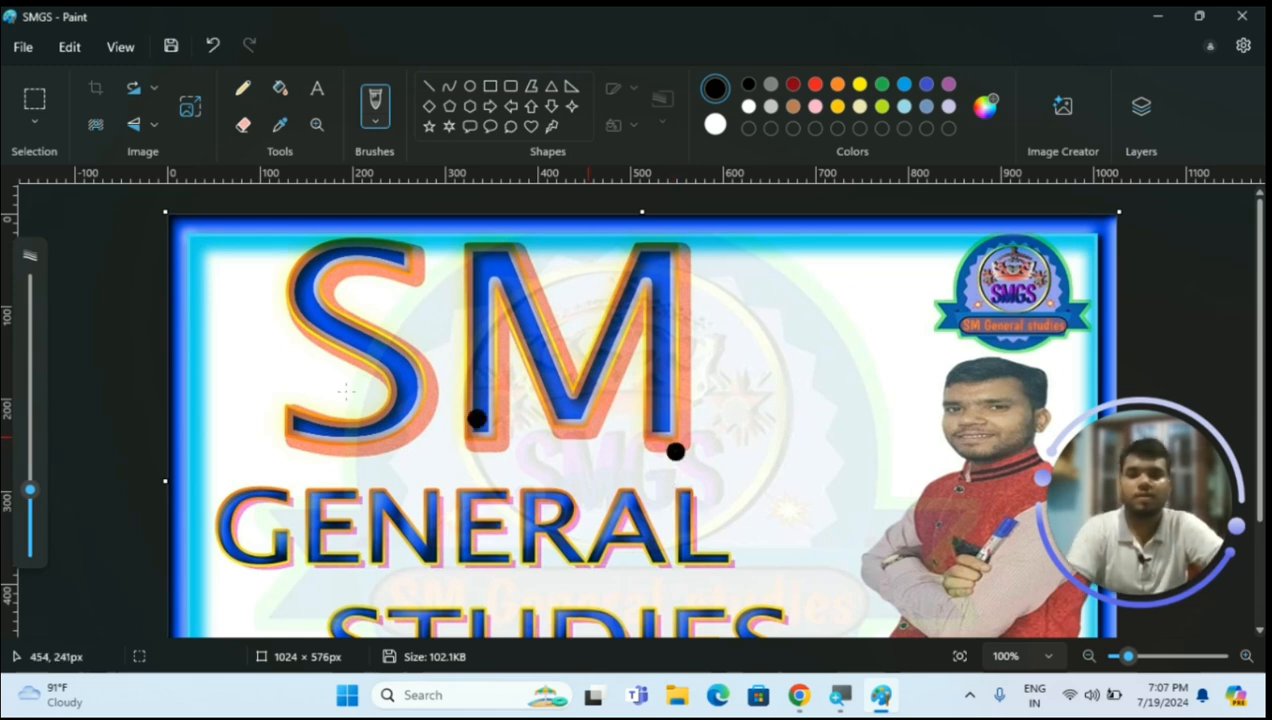
pyautogui.moveTo(166, 213); pyautogui.dragTo(142, 204)
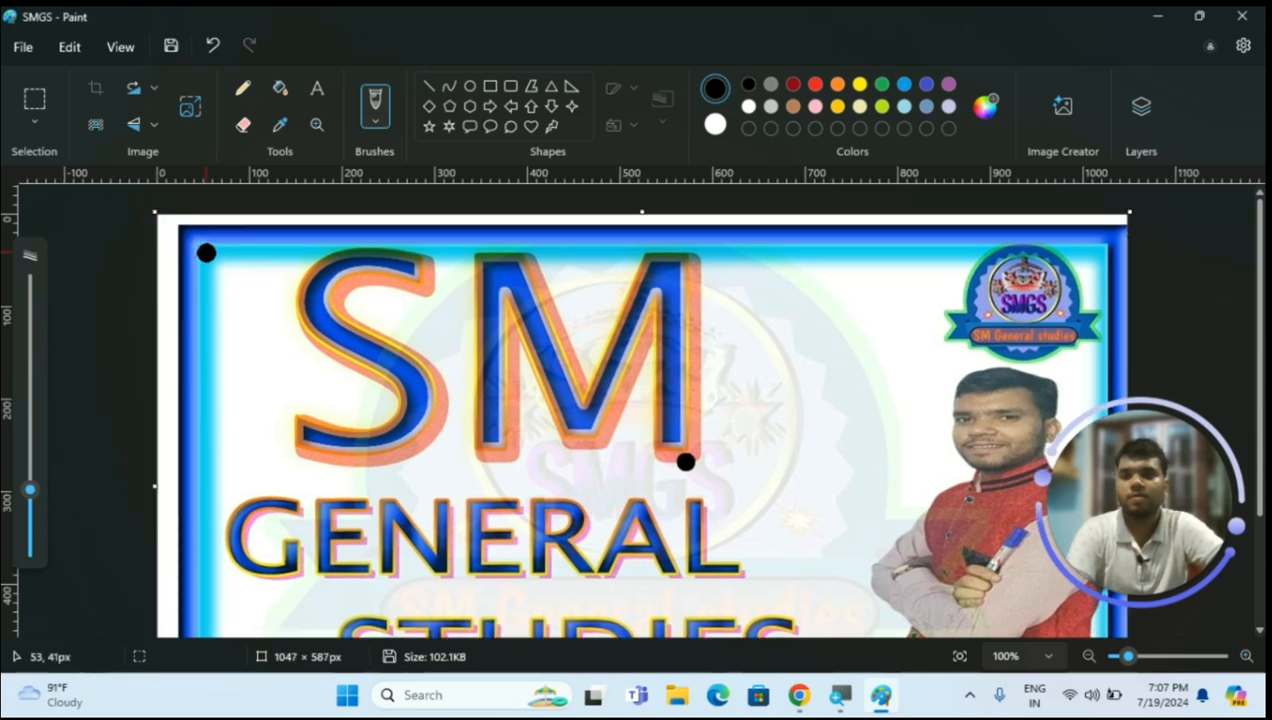
pyautogui.hotkey('ctrl', 'a')
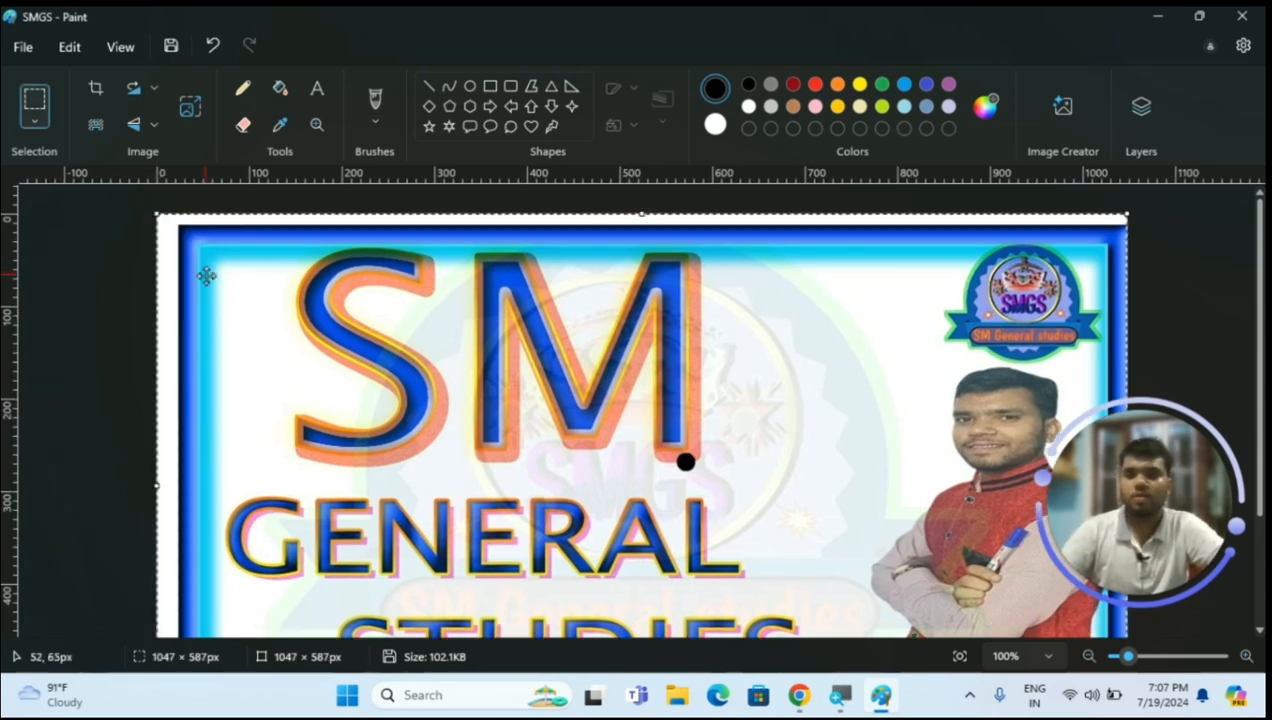
pyautogui.press('Delete')
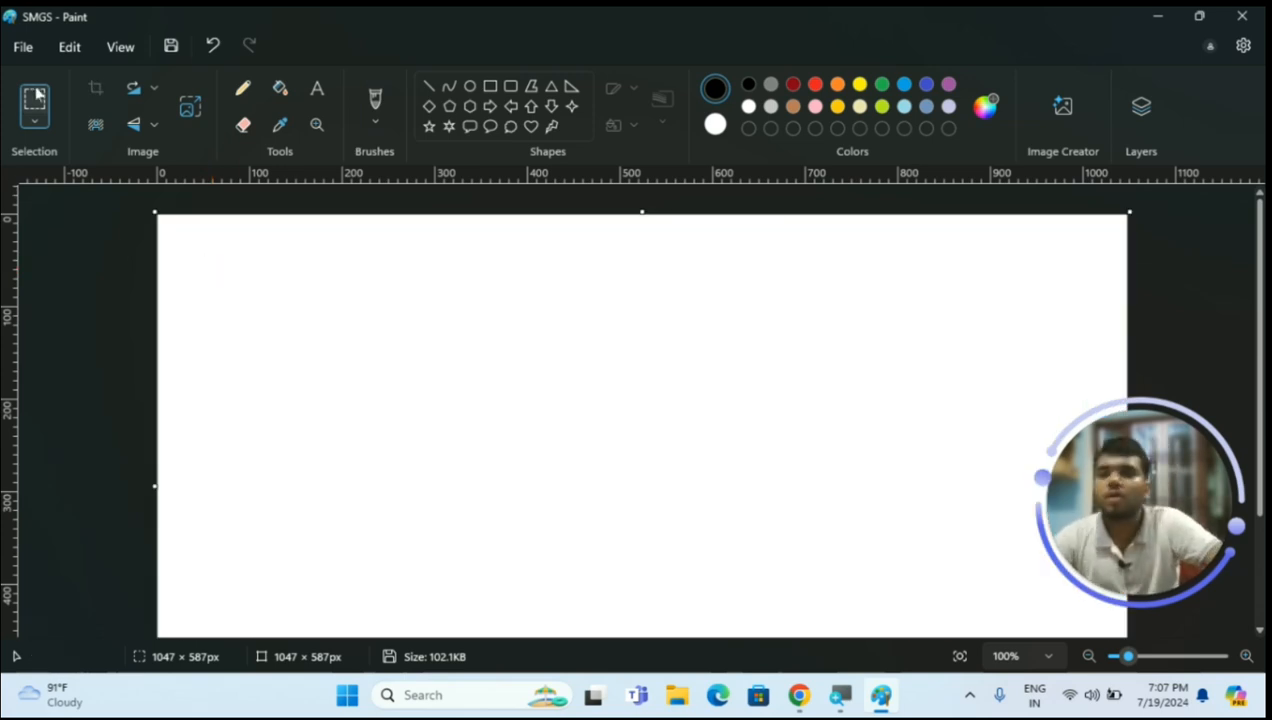
# Examine the sources offered for importing a picture to the canvas without importing anything
pyautogui.click(36, 48)
pyautogui.moveTo(56, 137)
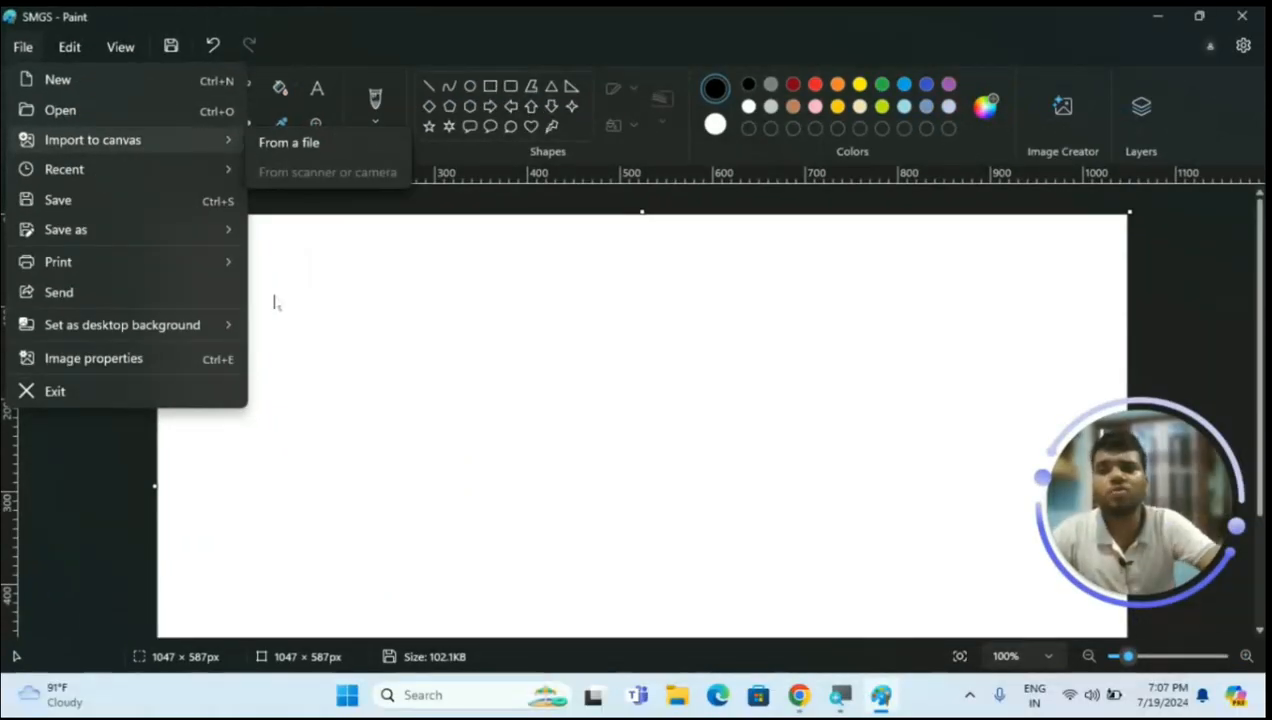
pyautogui.click(278, 305)
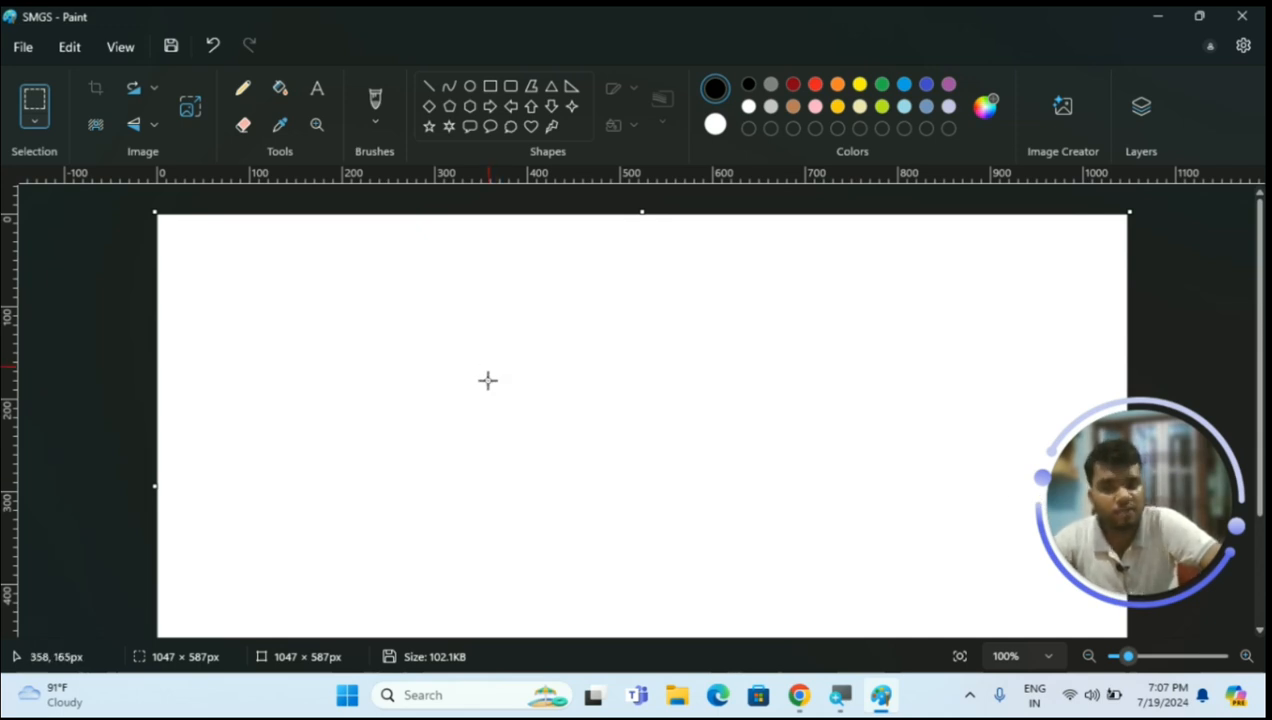
pyautogui.scroll(-3, 490, 385)
pyautogui.scroll(3, 490, 387)
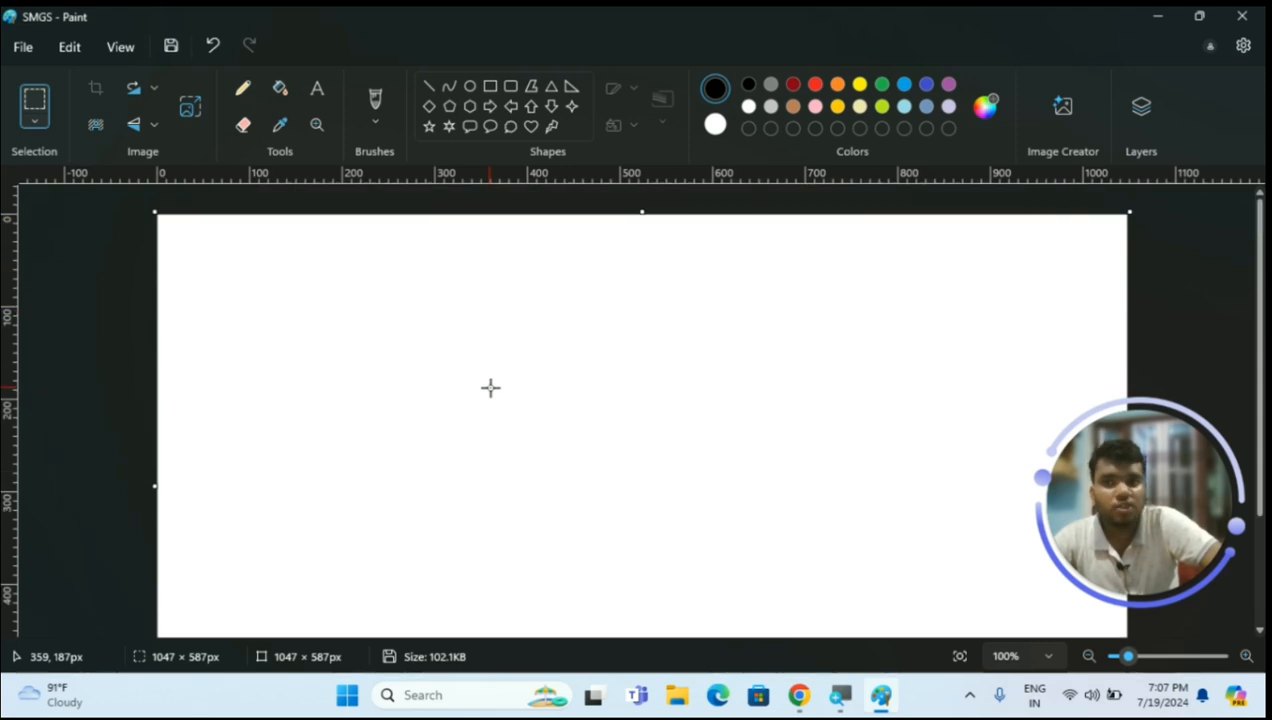
pyautogui.moveTo(453, 358)
pyautogui.mouseDown()
pyautogui.moveTo(633, 415)
pyautogui.moveTo(641, 382)
pyautogui.mouseUp()
pyautogui.click(670, 489)
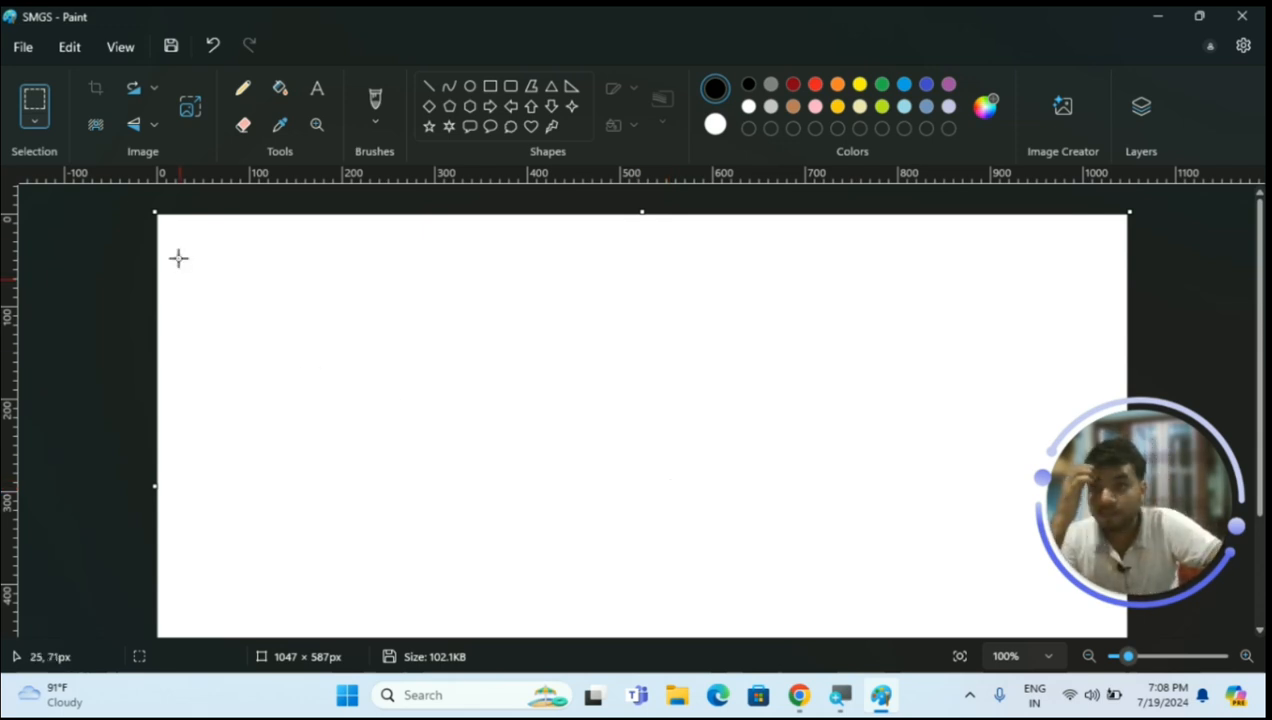
pyautogui.click(16, 52)
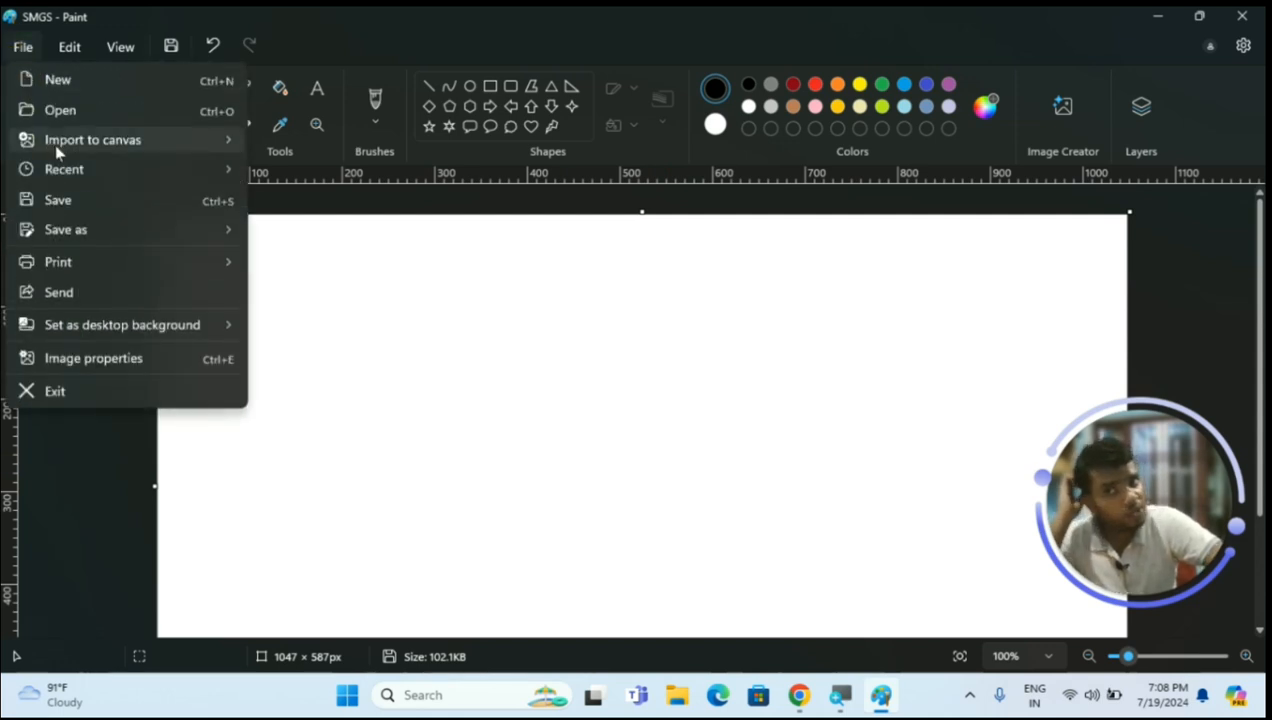
pyautogui.moveTo(92, 150)
pyautogui.click(300, 260)
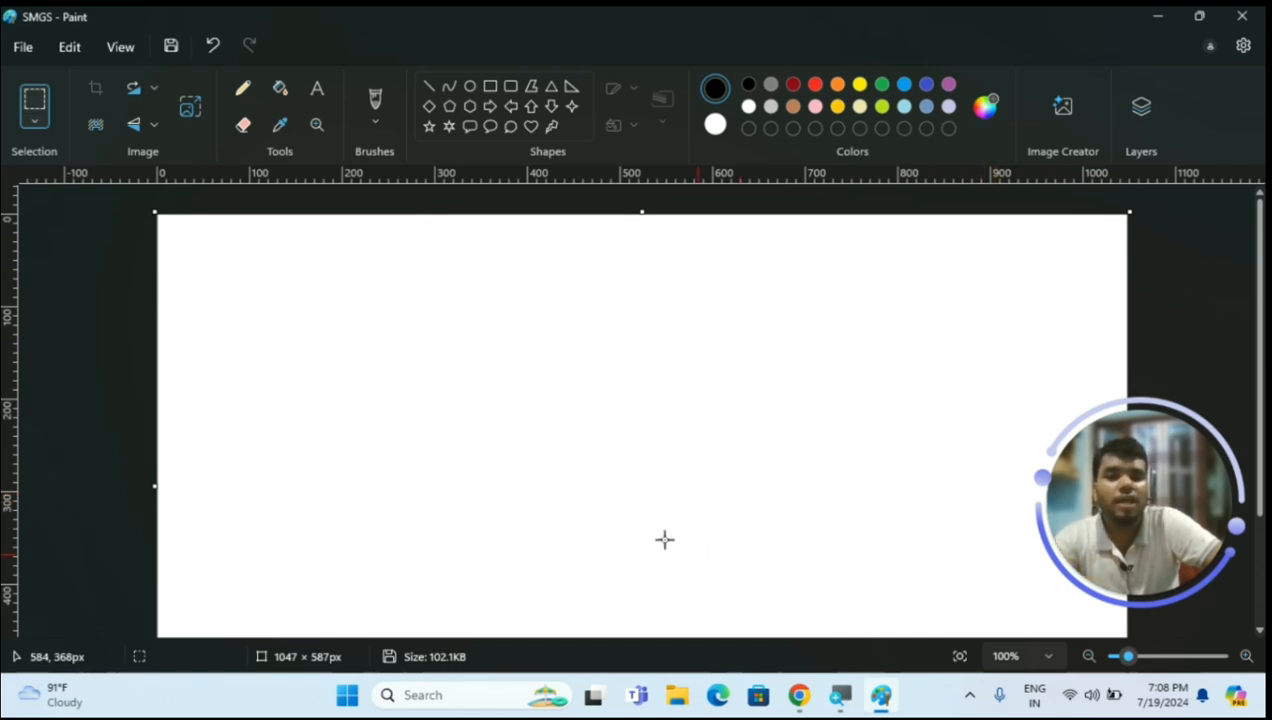
# Import the SMGS JPG from Downloads onto the blank canvas and look over the placed picture
pyautogui.click(20, 48)
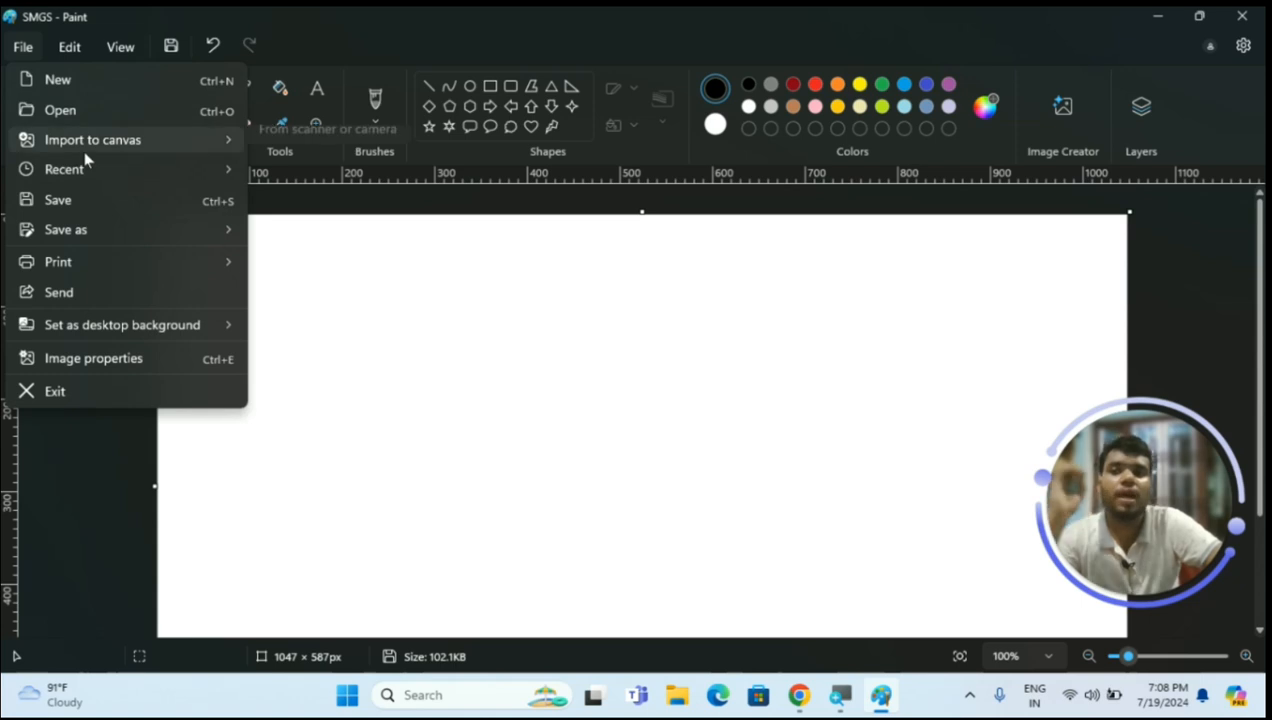
pyautogui.moveTo(85, 150)
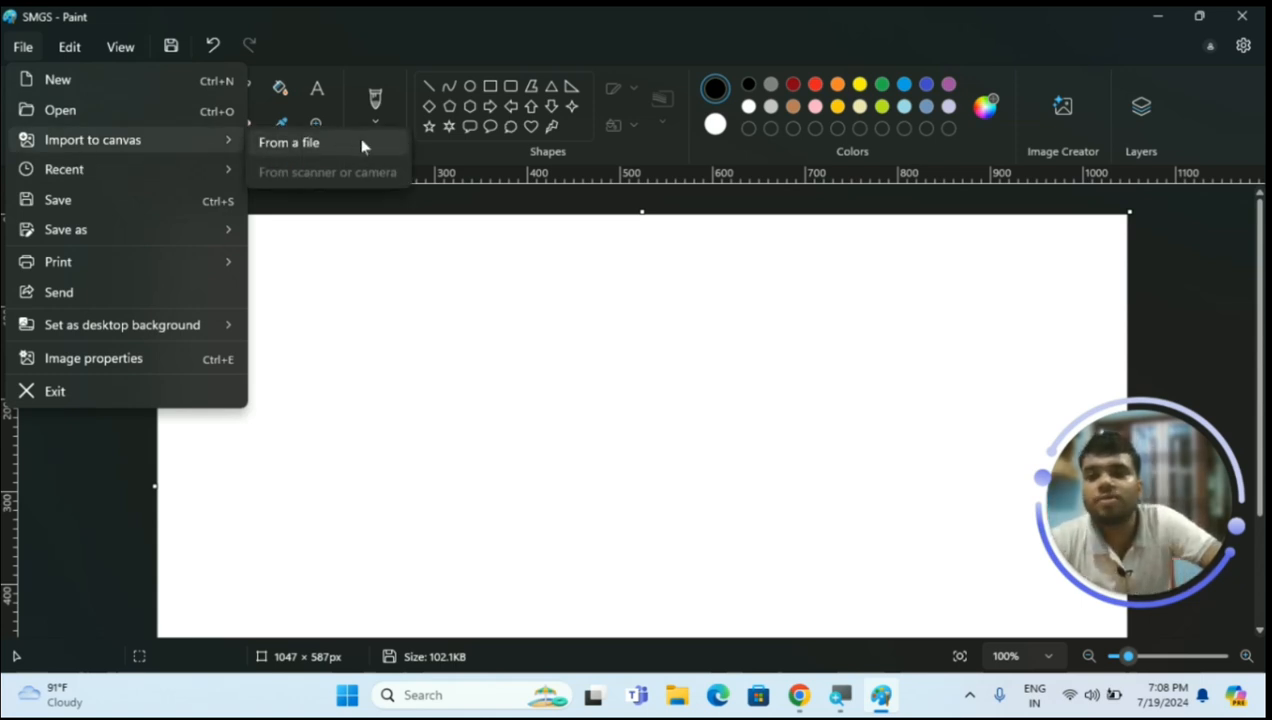
pyautogui.click(289, 145)
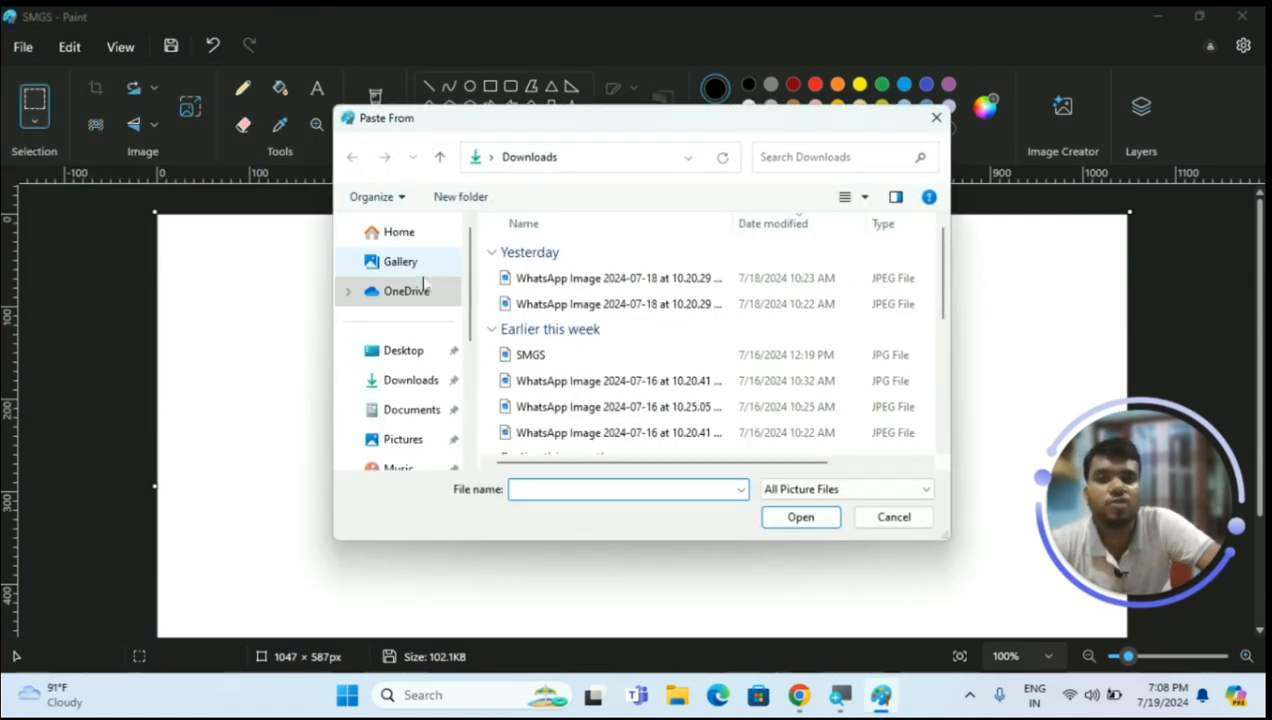
pyautogui.click(570, 356)
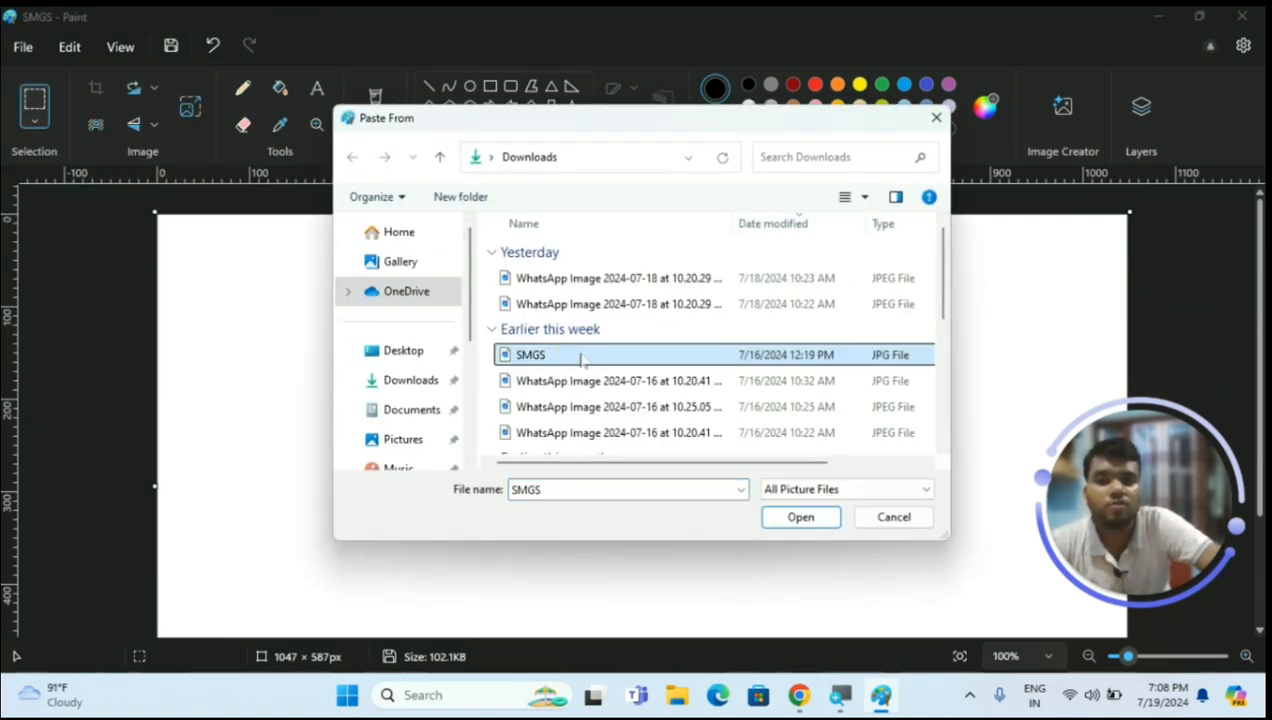
pyautogui.click(769, 515)
pyautogui.scroll(-3, 769, 510)
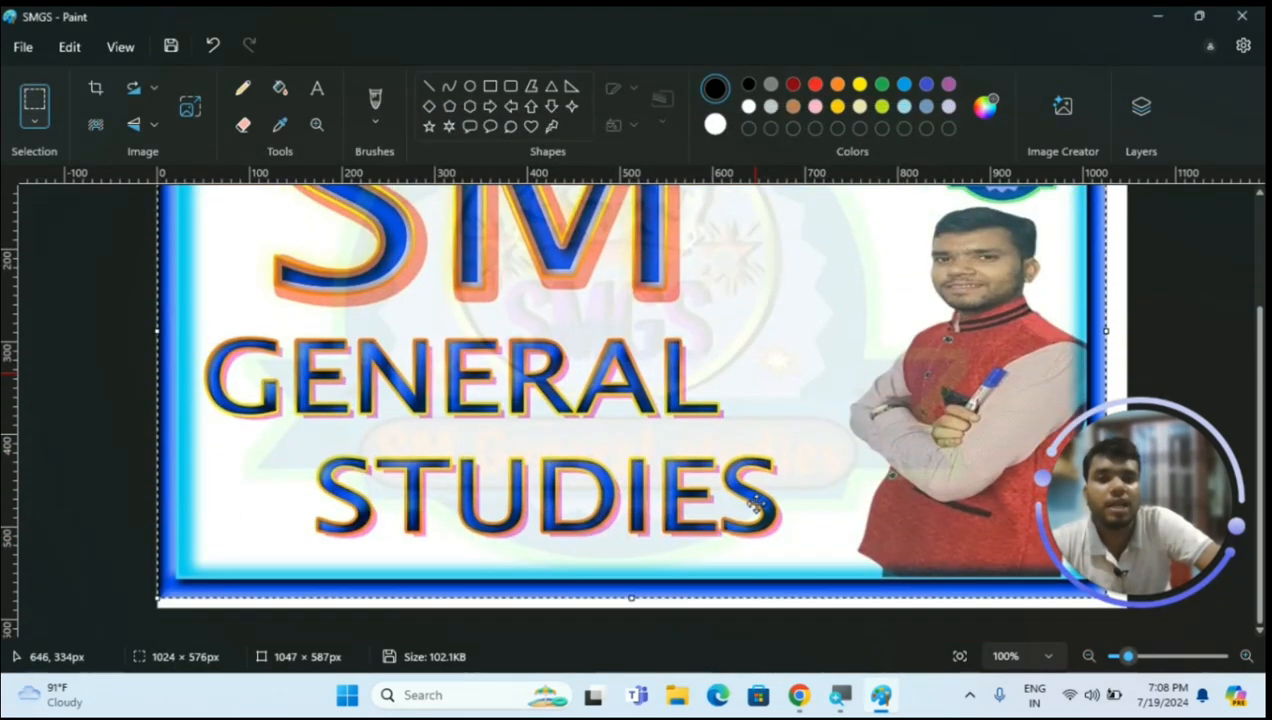
pyautogui.scroll(3, 755, 502)
pyautogui.scroll(-3, 756, 503)
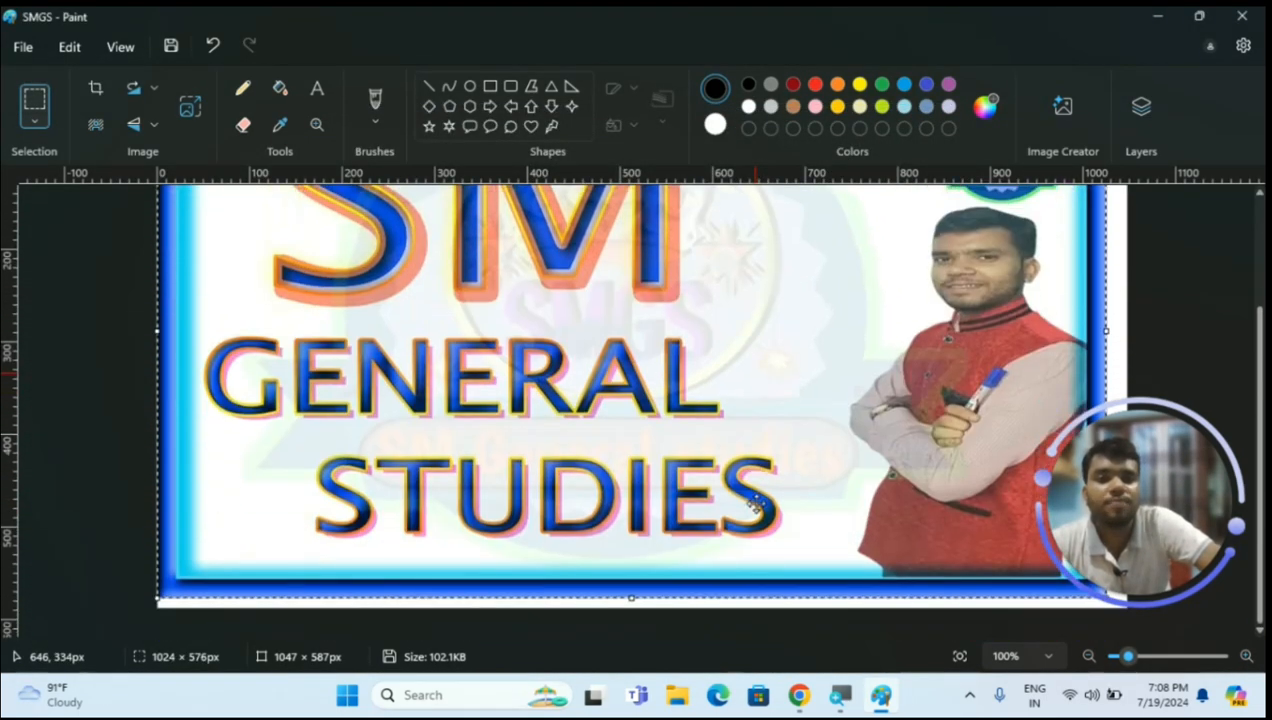
pyautogui.scroll(3, 756, 504)
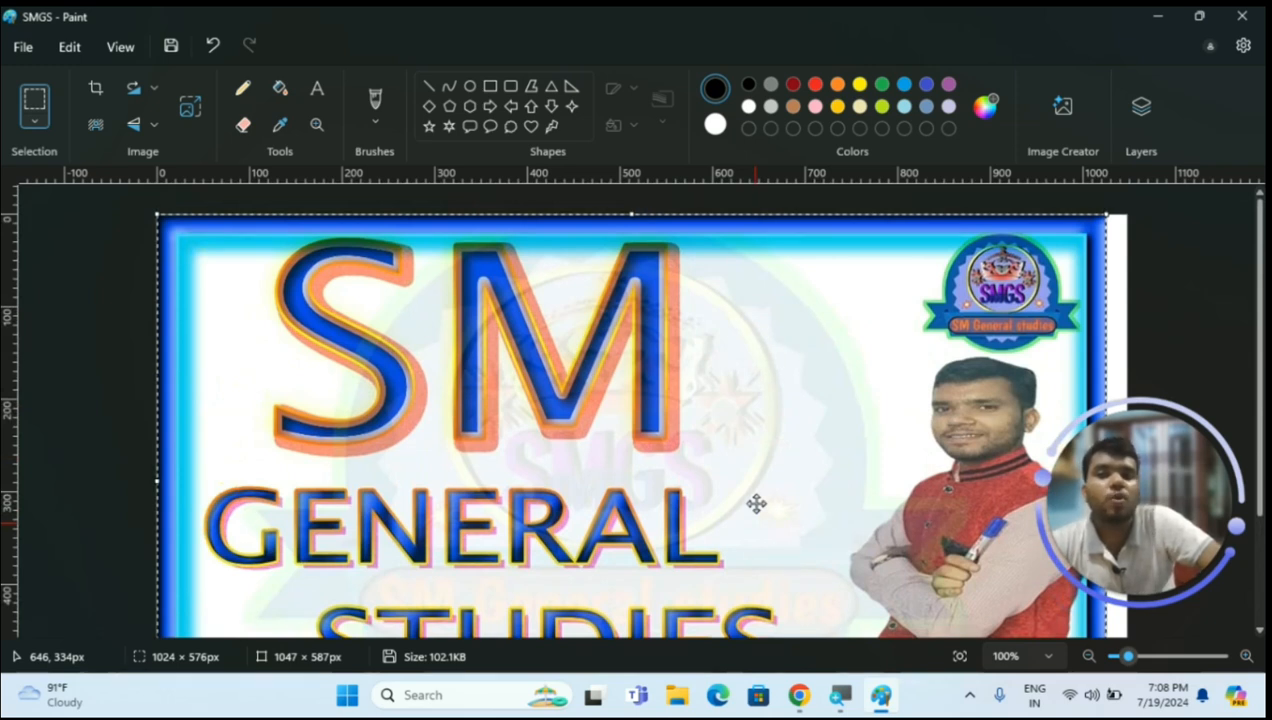
# Draw a circle between the M and the logo, a triangle over the M, and a triangle about 123 × 161 px beside the S
pyautogui.click(474, 86)
pyautogui.moveTo(714, 270); pyautogui.dragTo(920, 465)
pyautogui.click(551, 86)
pyautogui.moveTo(367, 262); pyautogui.dragTo(582, 450)
pyautogui.moveTo(190, 272); pyautogui.dragTo(305, 425)
# Draw a large heart about 567 × 468 px across the middle of the picture, overlapping the circle
pyautogui.click(531, 126)
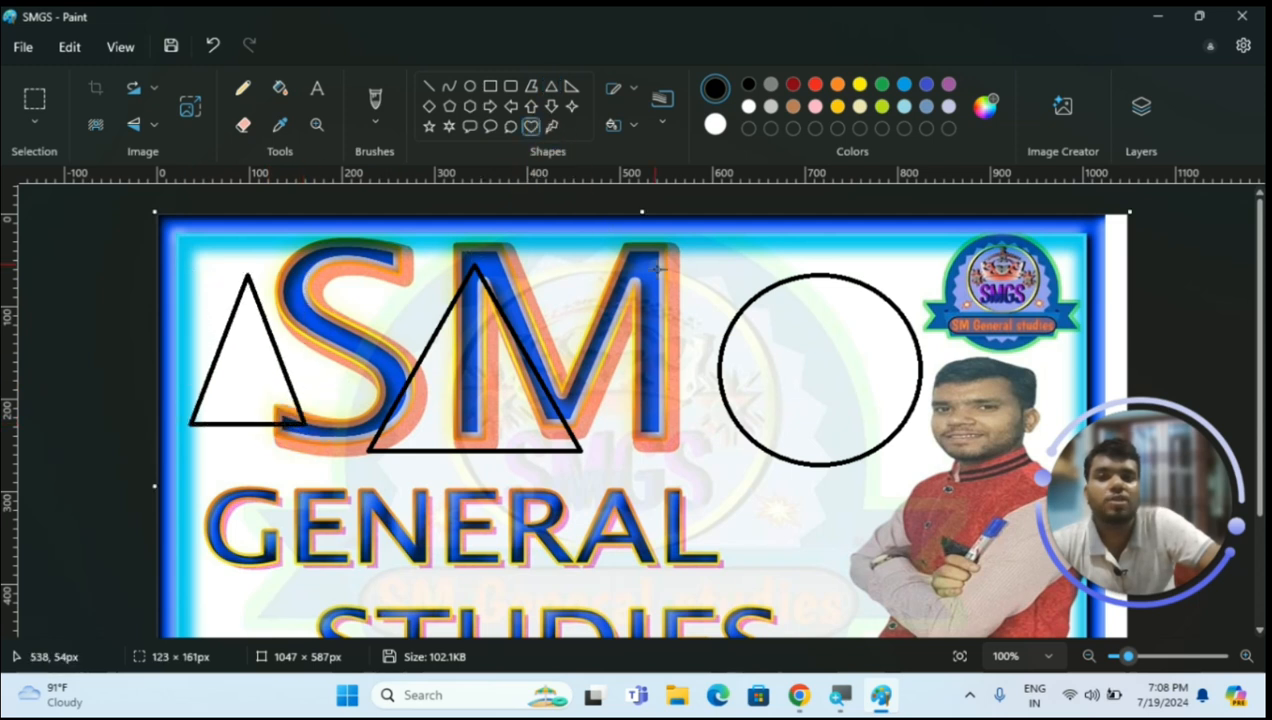
pyautogui.moveTo(522, 270); pyautogui.dragTo(962, 616)
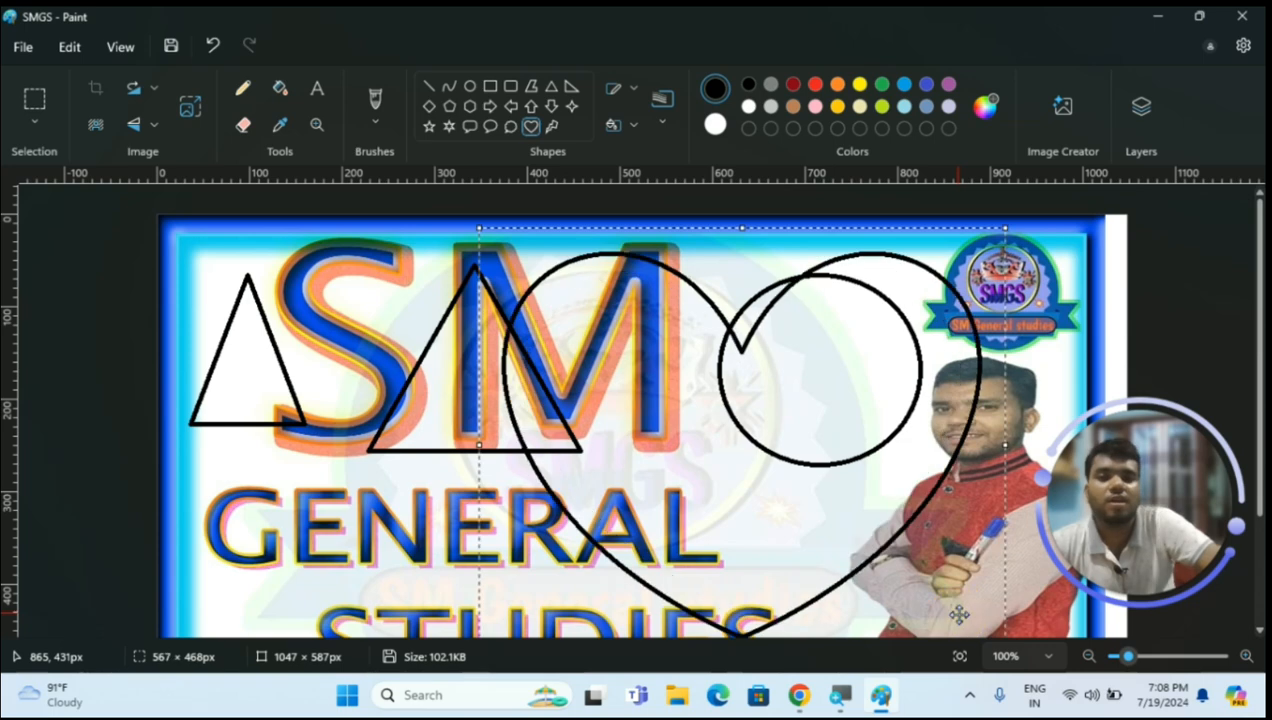
pyautogui.scroll(-3, 614, 422)
pyautogui.scroll(3, 614, 422)
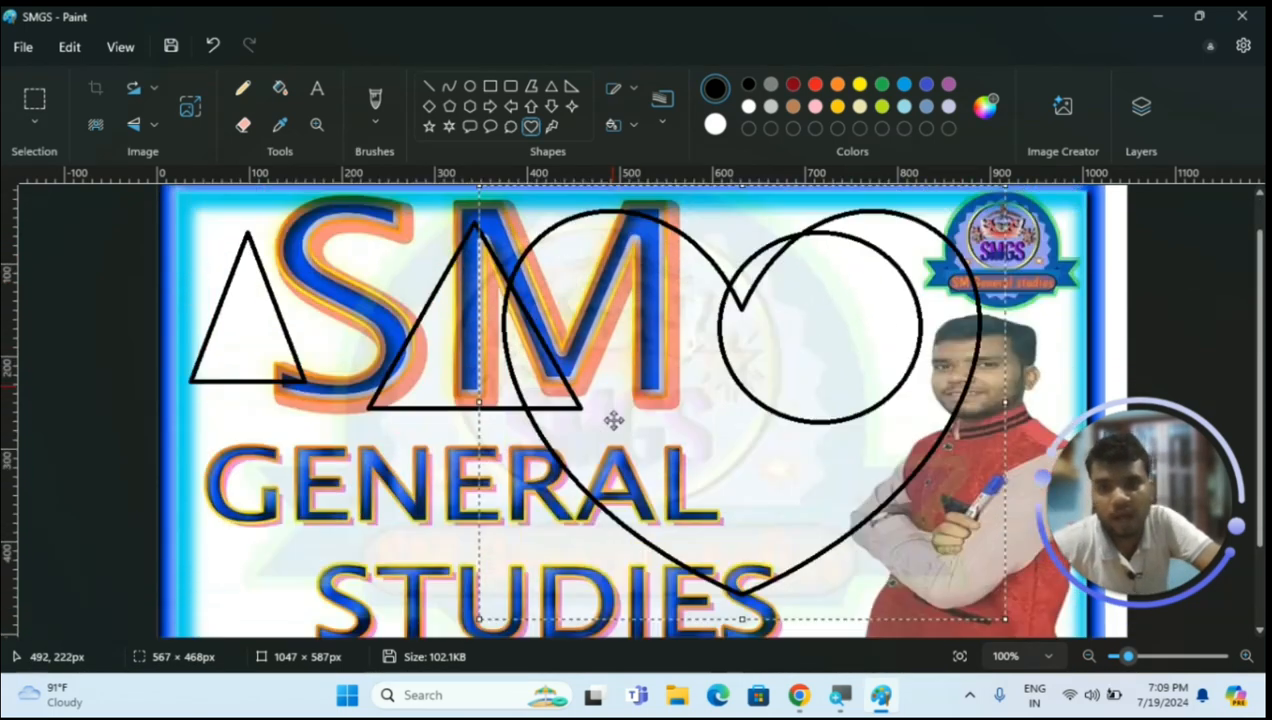
pyautogui.scroll(-3, 614, 422)
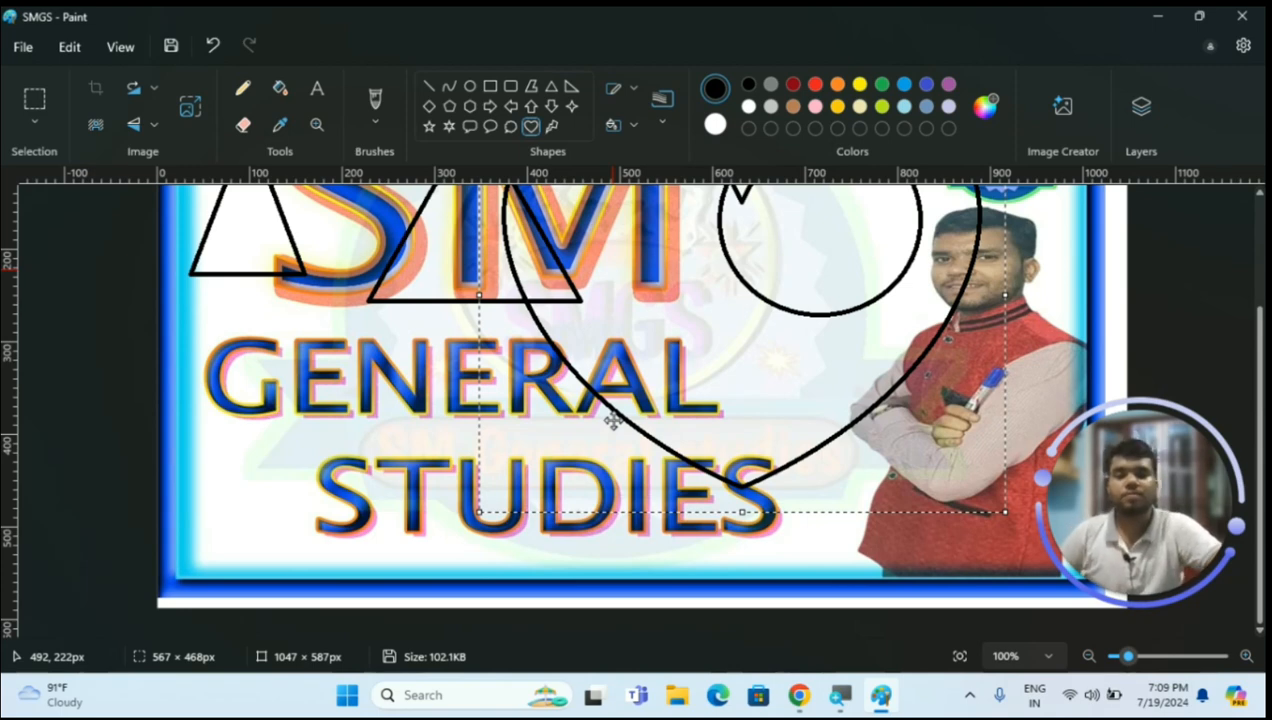
pyautogui.scroll(3, 88, 310)
# Undo the shapes, the import and all earlier edits back to the original picture, and redo up to the cleared 1047 × 587 px canvas
pyautogui.hotkey('ctrl', 'z')
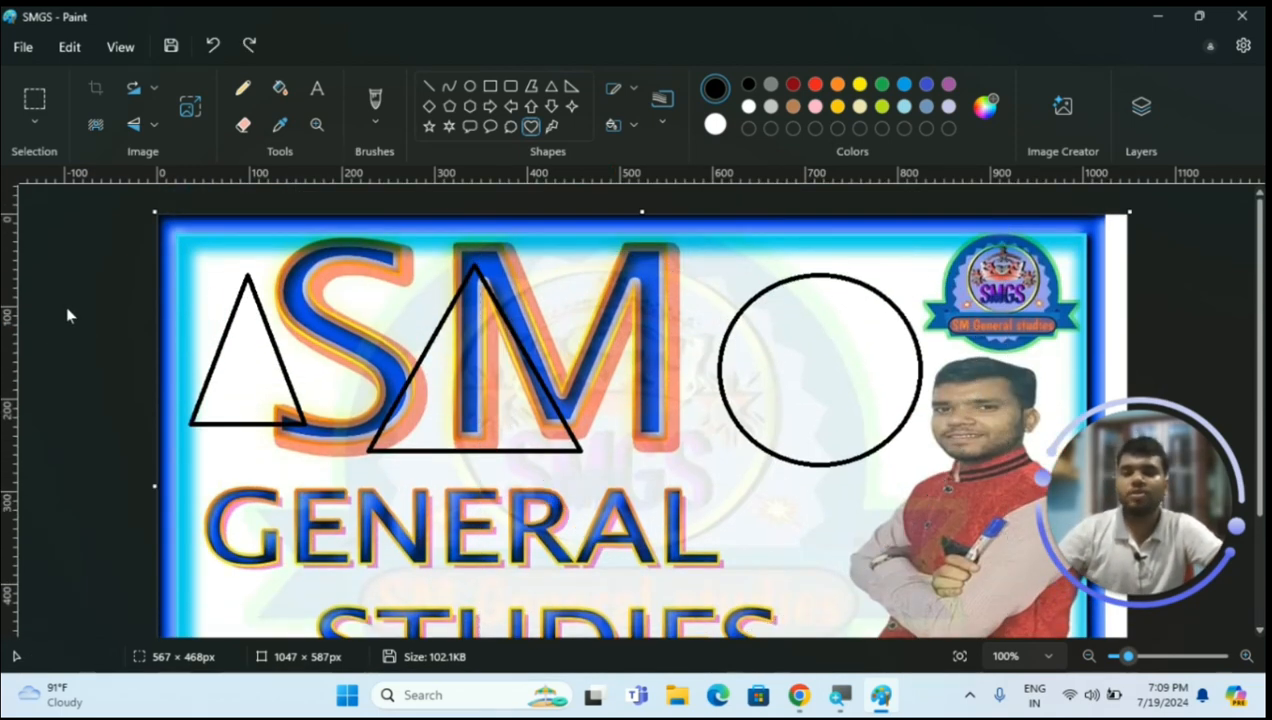
pyautogui.hotkey('ctrl', 'z')
pyautogui.hotkey('ctrl', 'z')
pyautogui.hotkey('ctrl', 'z')
pyautogui.hotkey('ctrl', 'z')
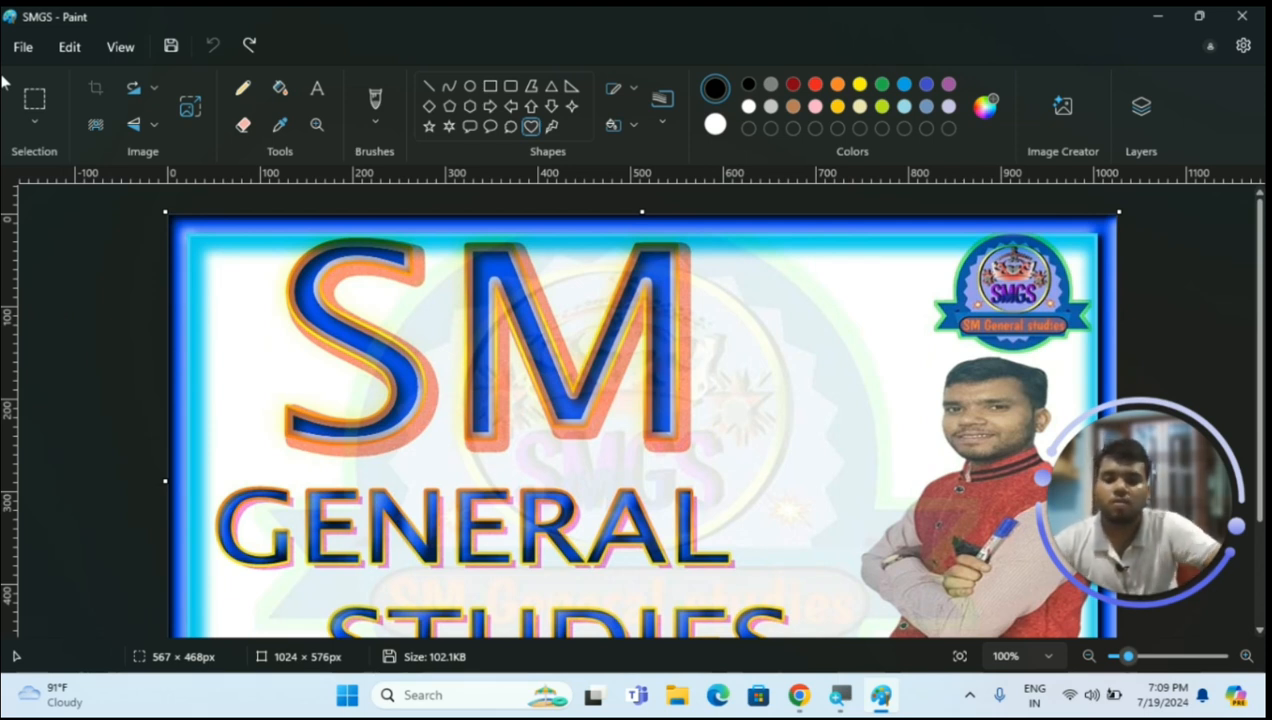
pyautogui.hotkey('ctrl', 'y')
pyautogui.hotkey('ctrl', 'y')
pyautogui.hotkey('ctrl', 'y')
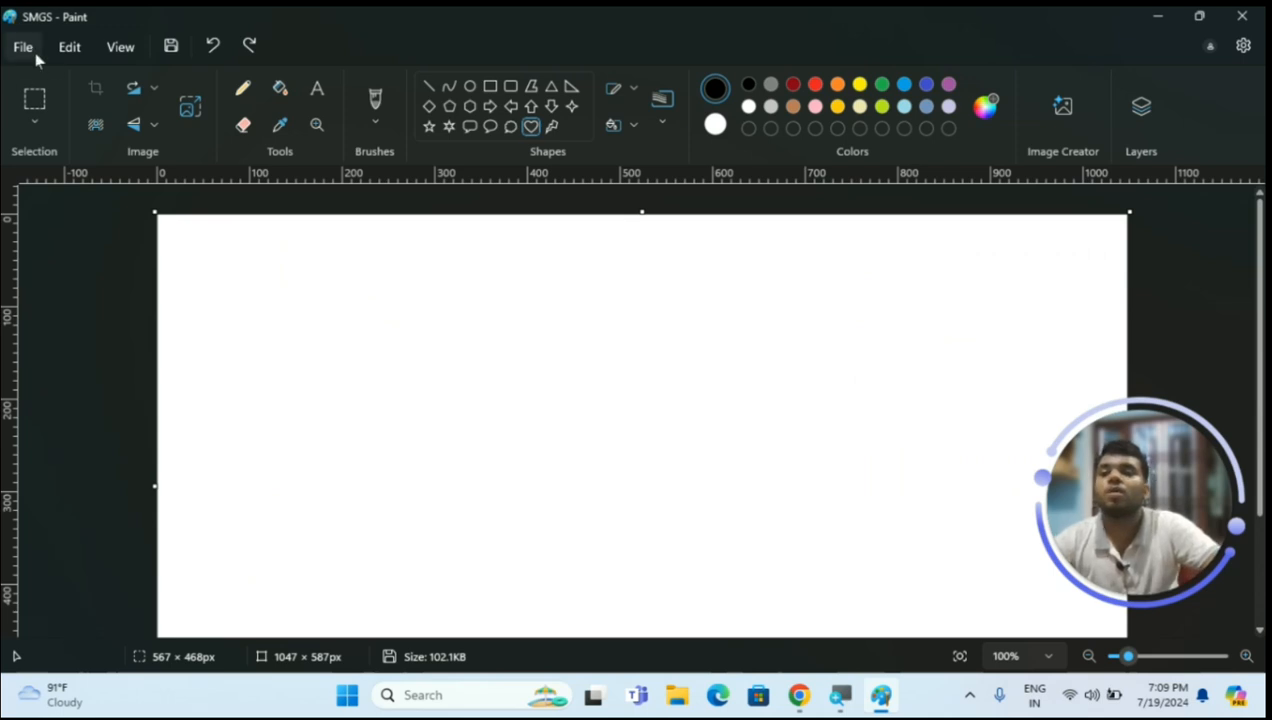
# Examine the list of recently opened files without opening any of them
pyautogui.click(26, 48)
pyautogui.moveTo(70, 172)
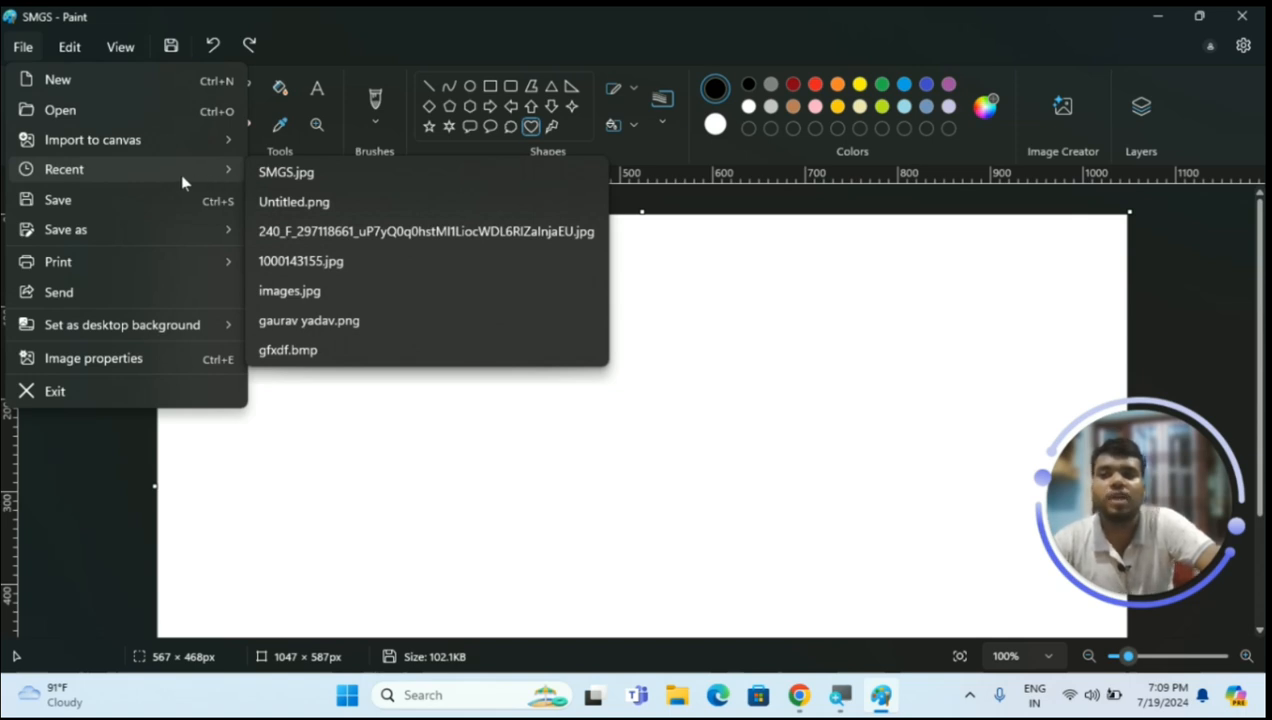
pyautogui.click(391, 390)
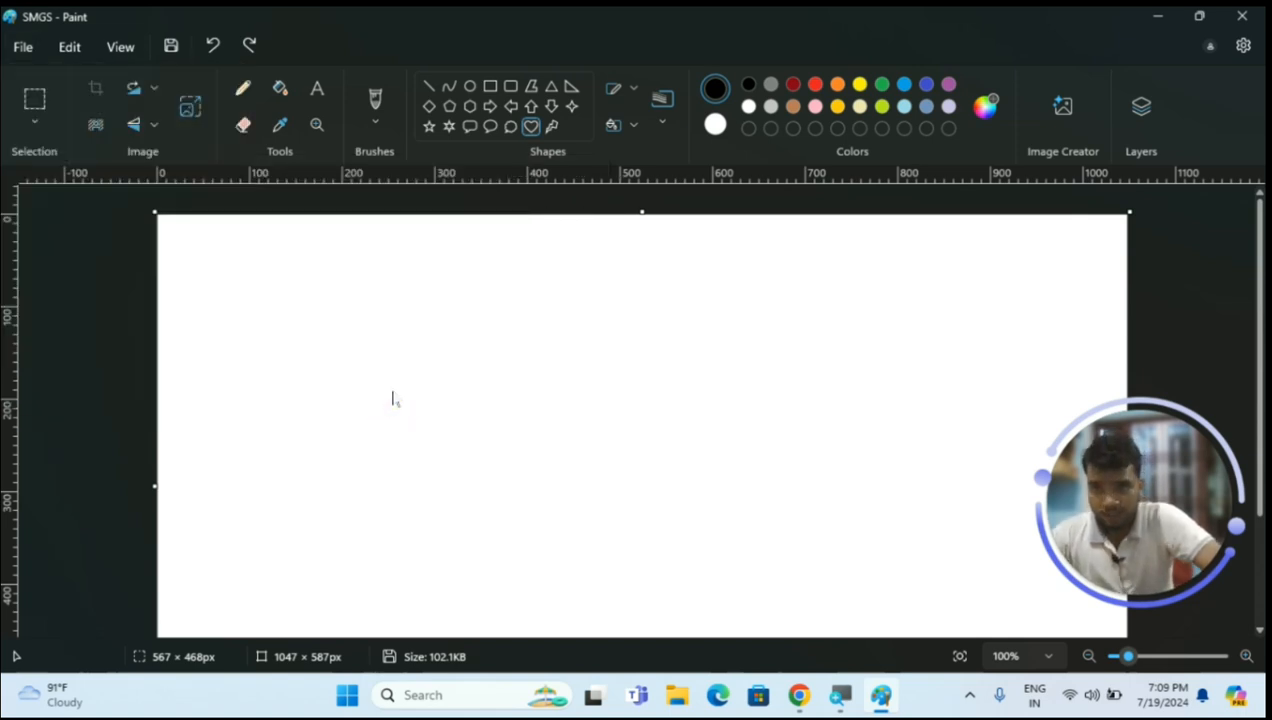
# Draw a heart about 435 × 328 px in the lower middle part of the blank canvas
pyautogui.moveTo(386, 386); pyautogui.dragTo(737, 638)
pyautogui.click(22, 47)
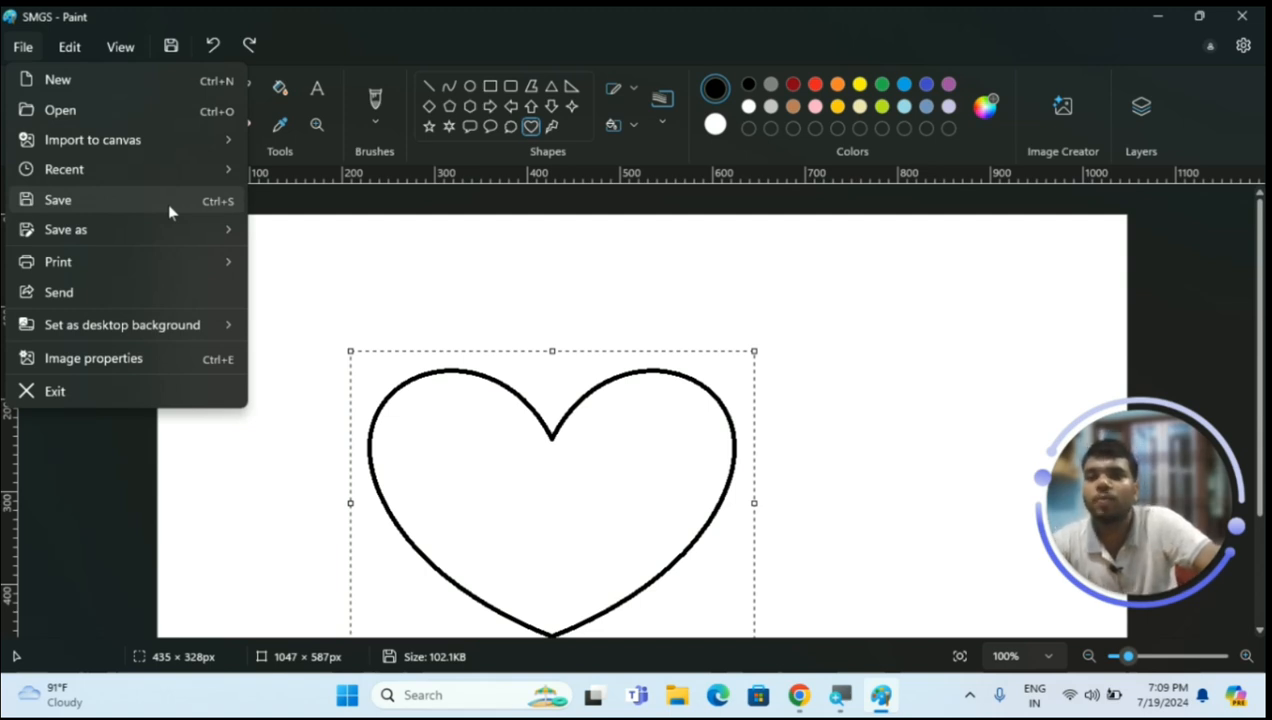
pyautogui.moveTo(114, 238)
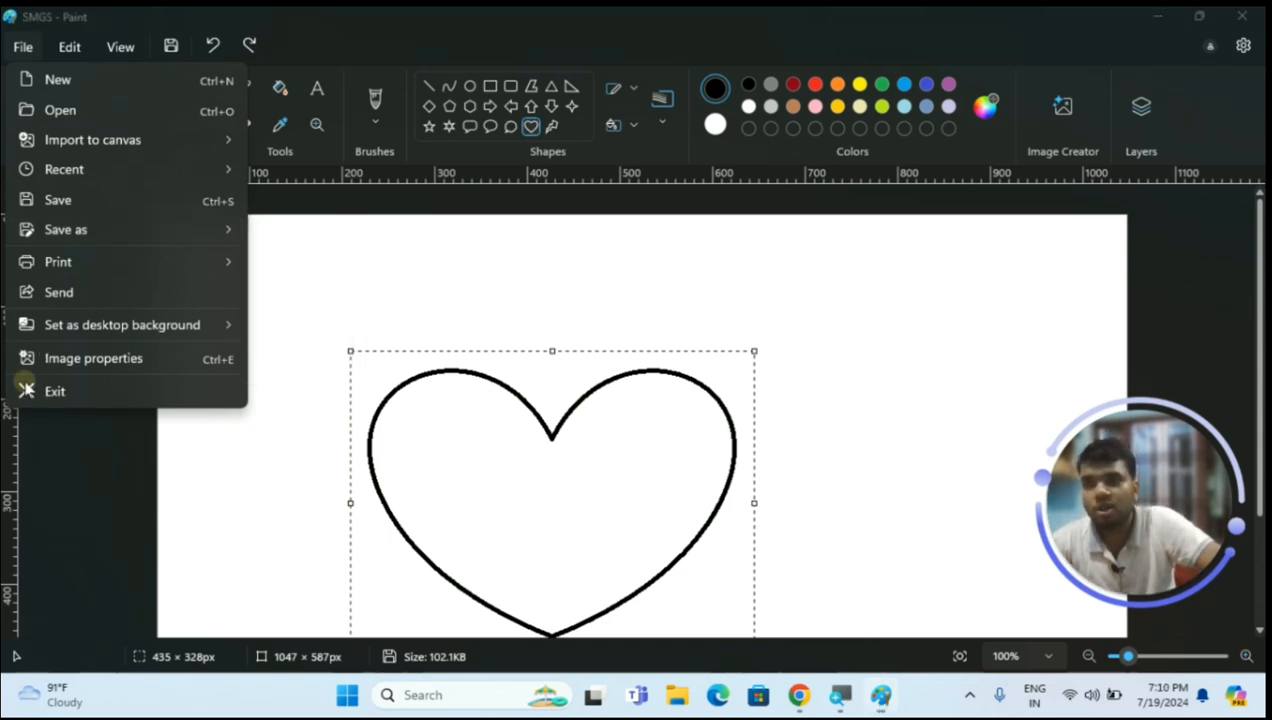
pyautogui.click(52, 416)
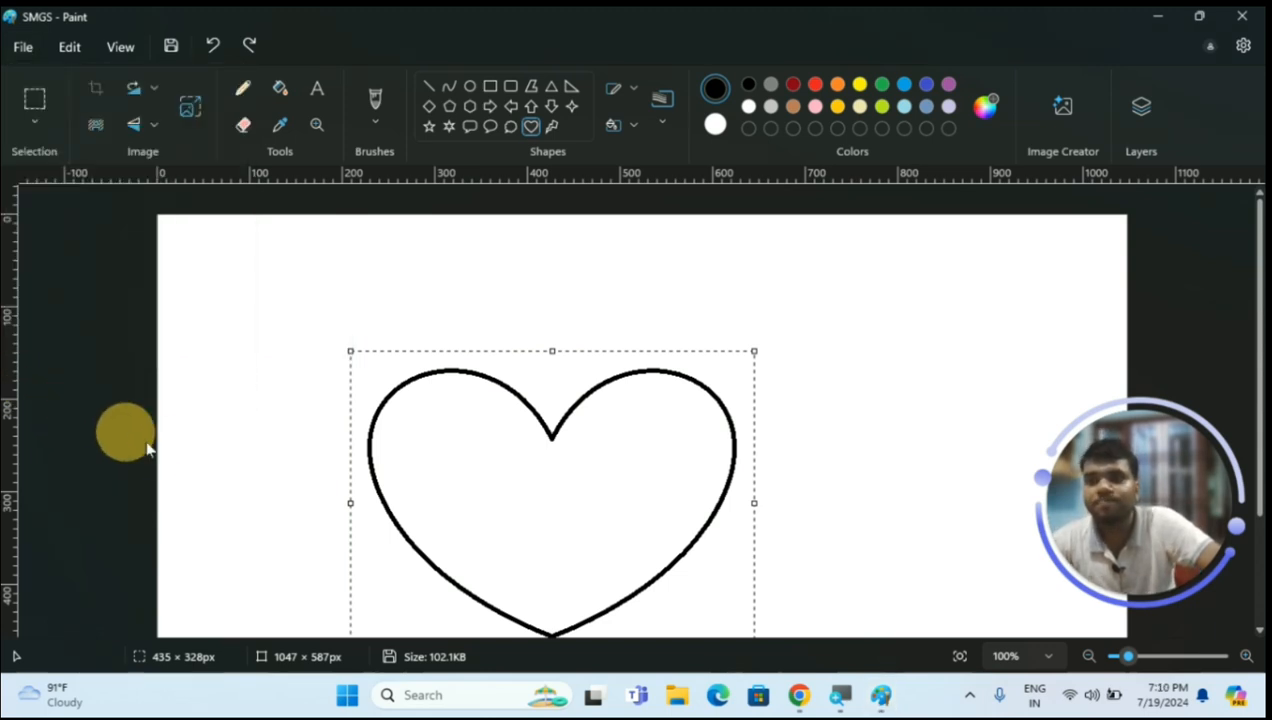
# Examine the picture formats offered for saving a copy, without choosing one
pyautogui.click(33, 50)
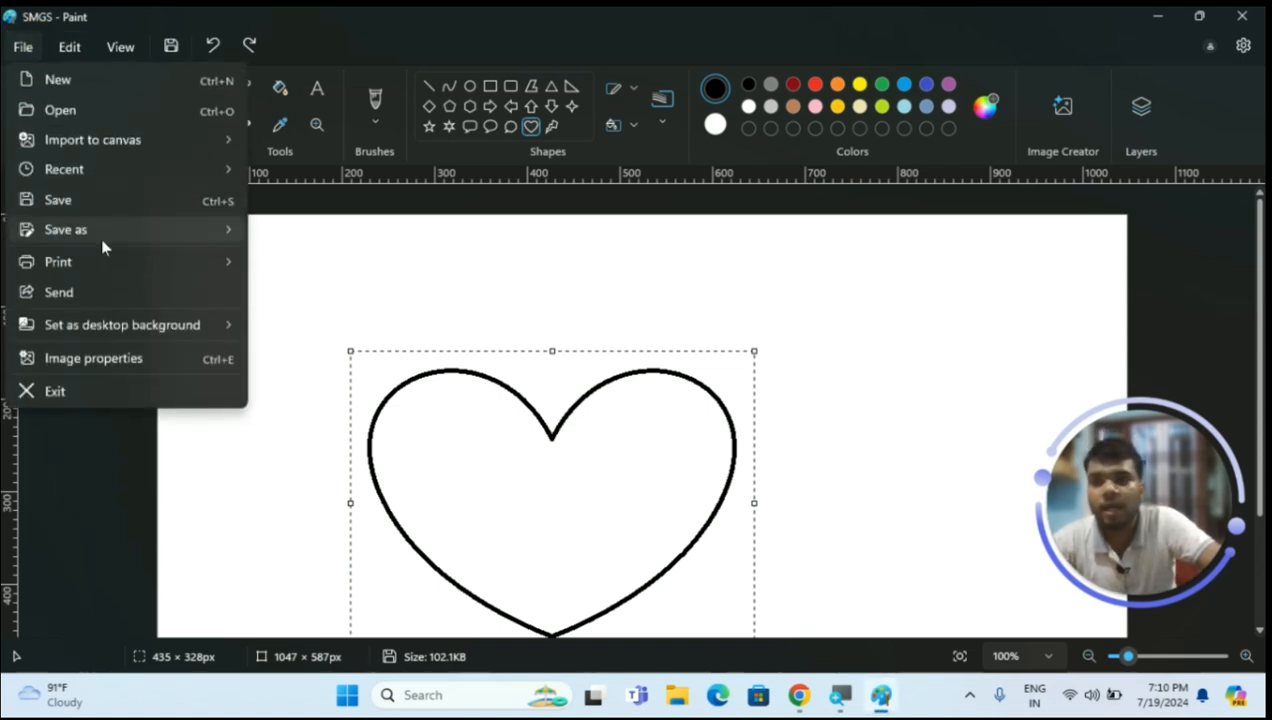
pyautogui.moveTo(84, 224)
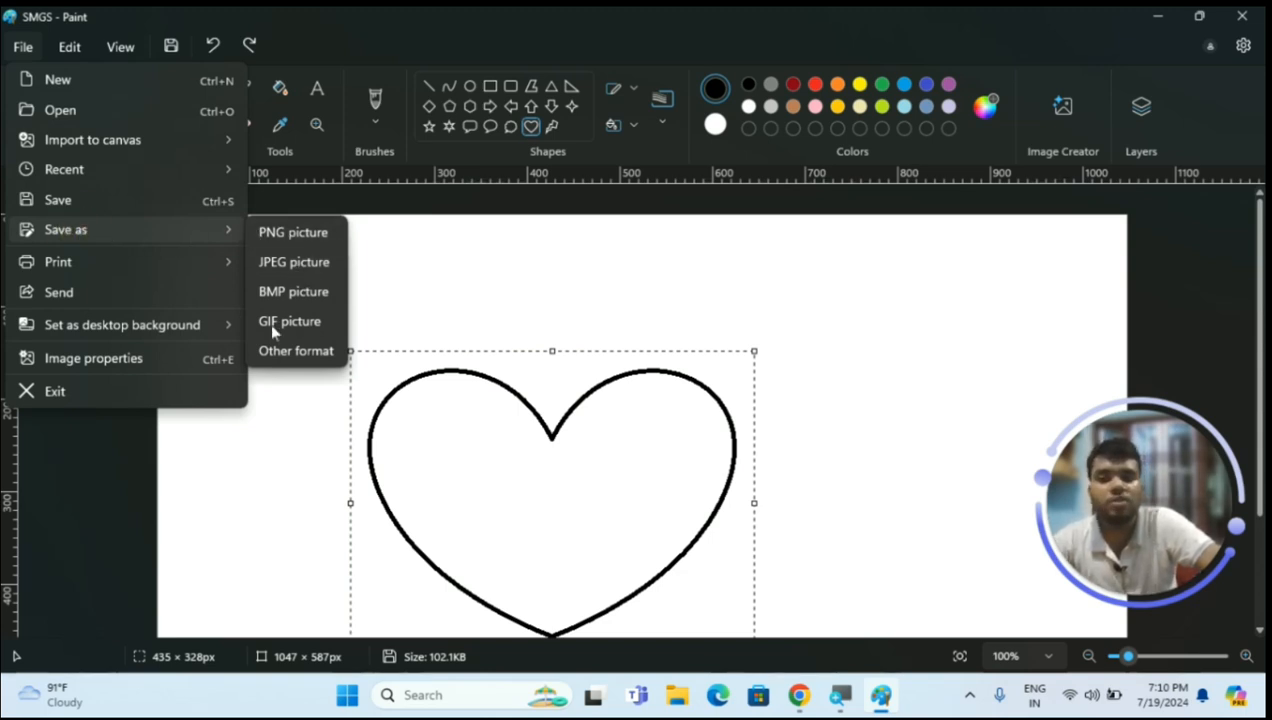
pyautogui.click(230, 460)
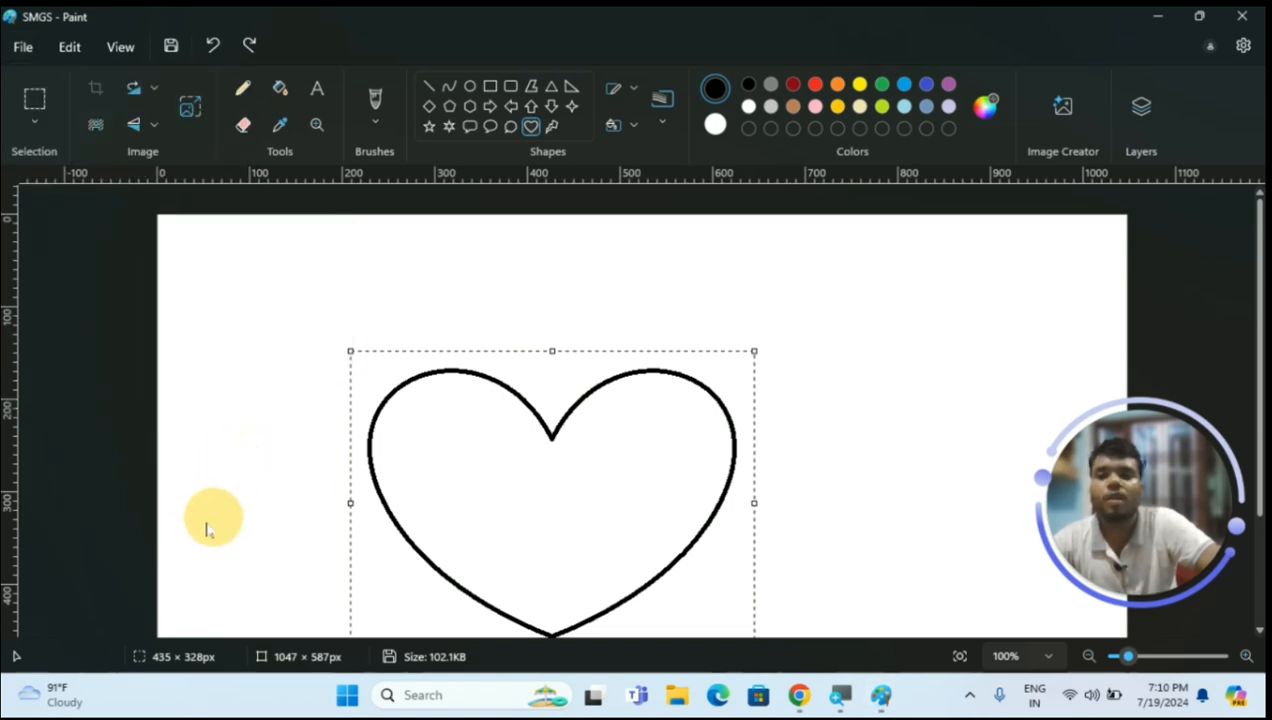
# Save the drawing as a JPEG picture named gysdhas in the Downloads folder
pyautogui.click(22, 46)
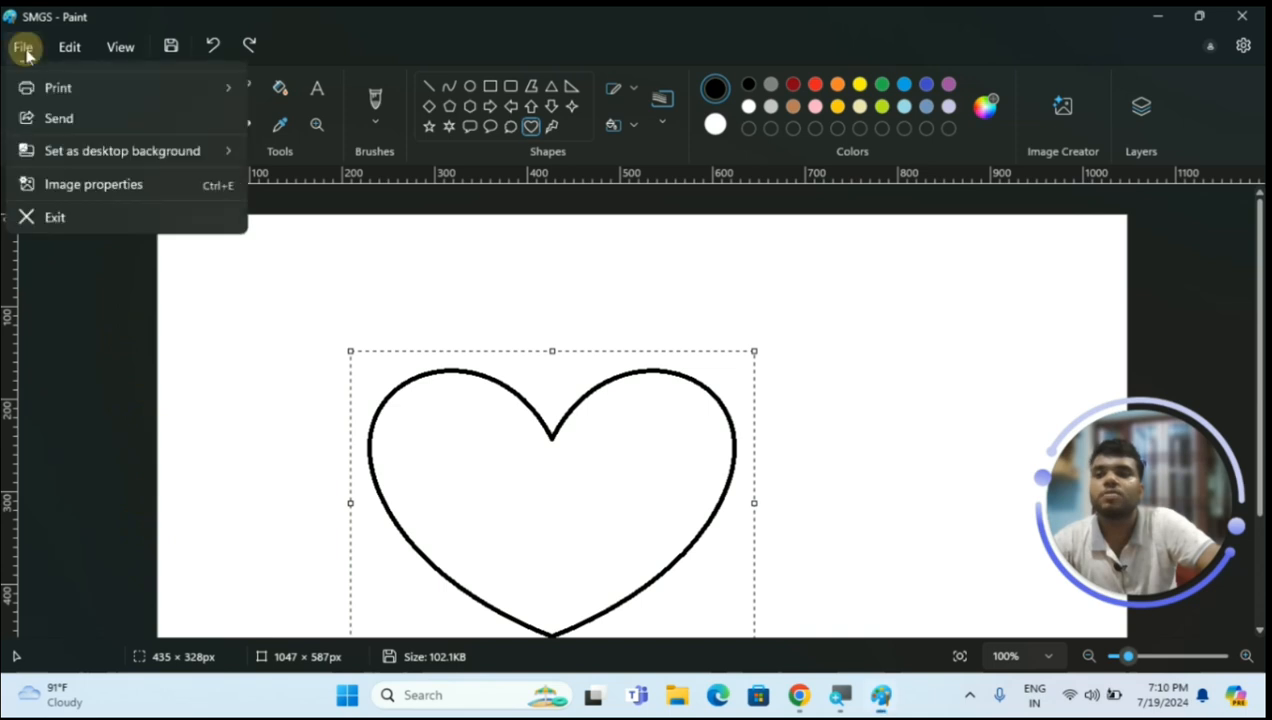
pyautogui.moveTo(91, 231)
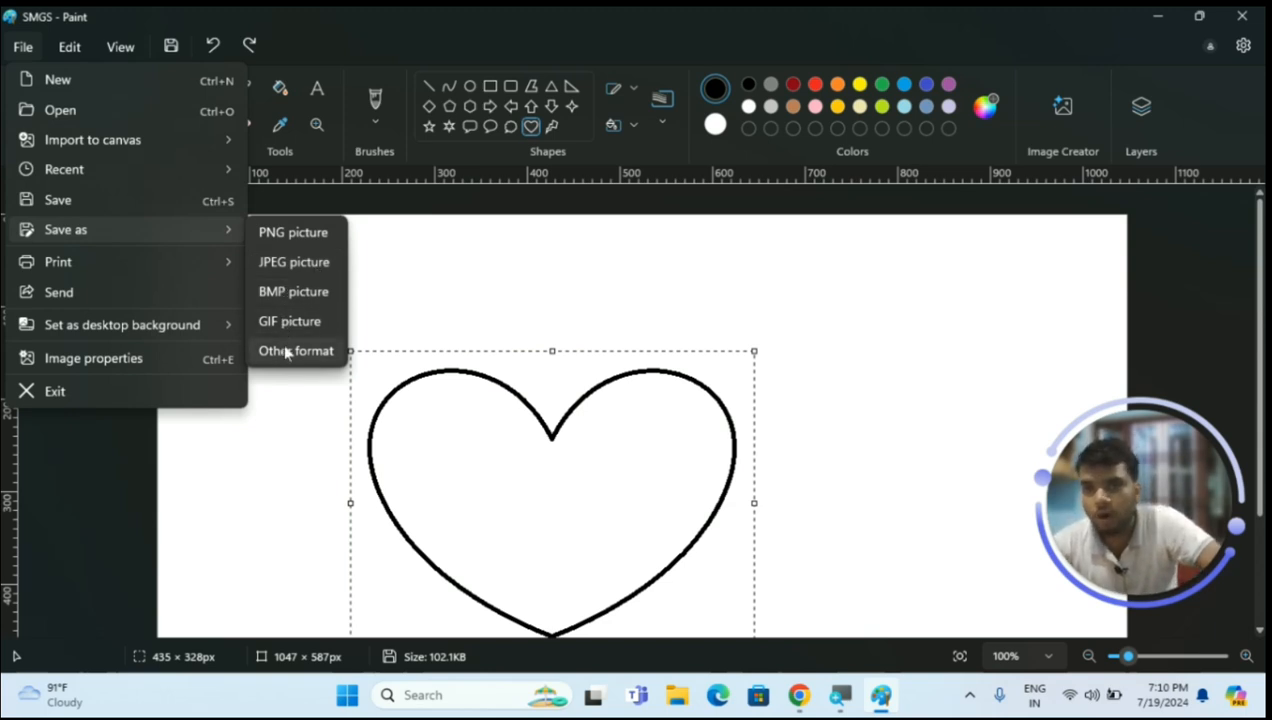
pyautogui.click(292, 266)
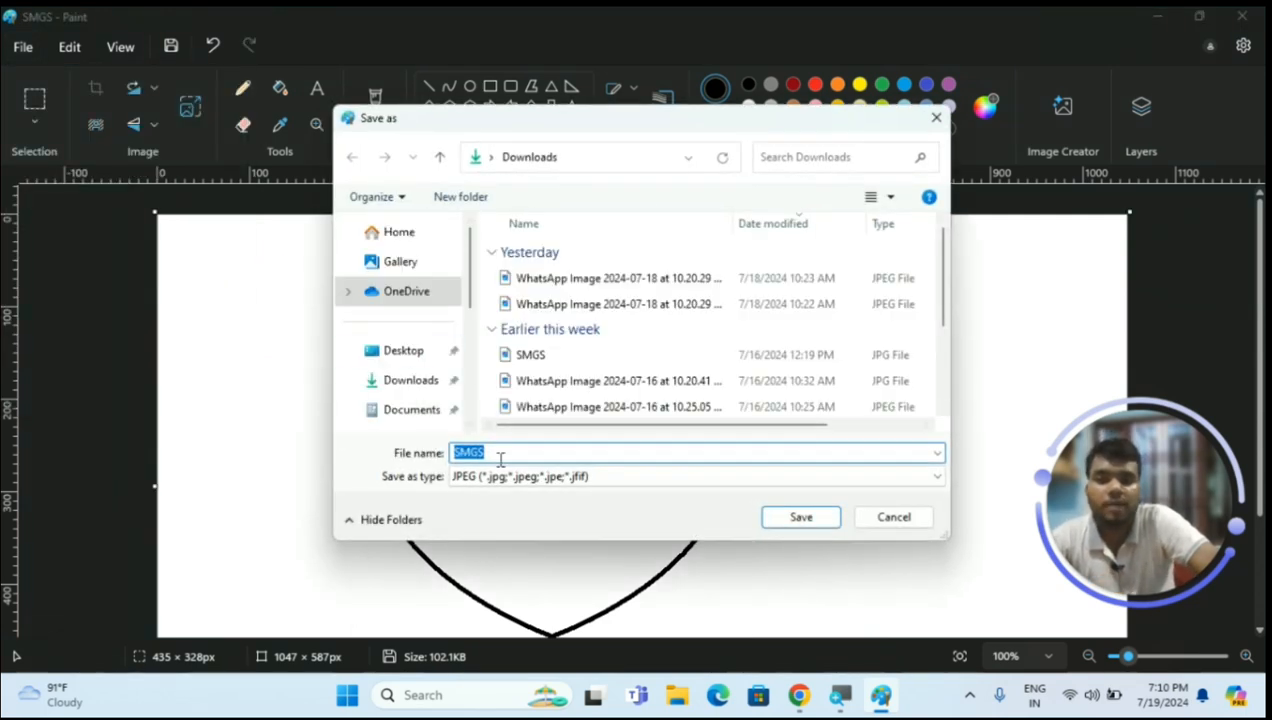
pyautogui.click(497, 452)
pyautogui.press('BackSpace')
pyautogui.press('BackSpace')
pyautogui.press('BackSpace')
pyautogui.press('BackSpace')
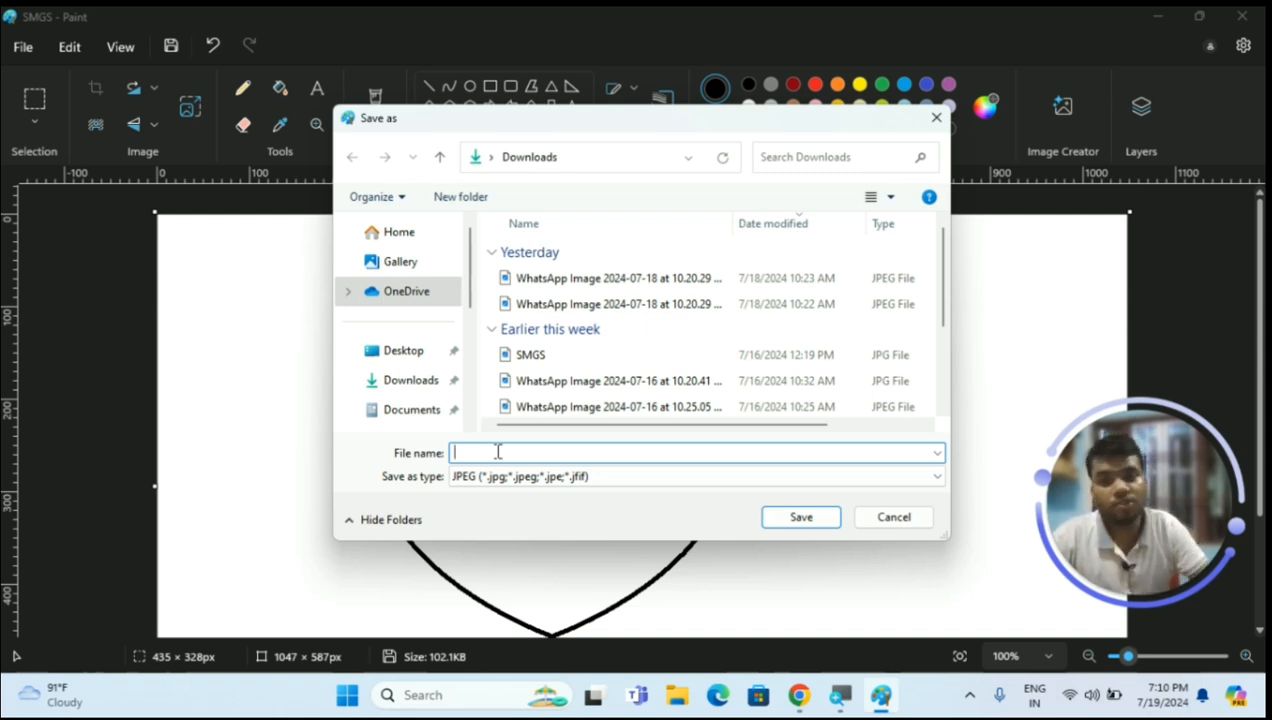
pyautogui.write('gysdhas')
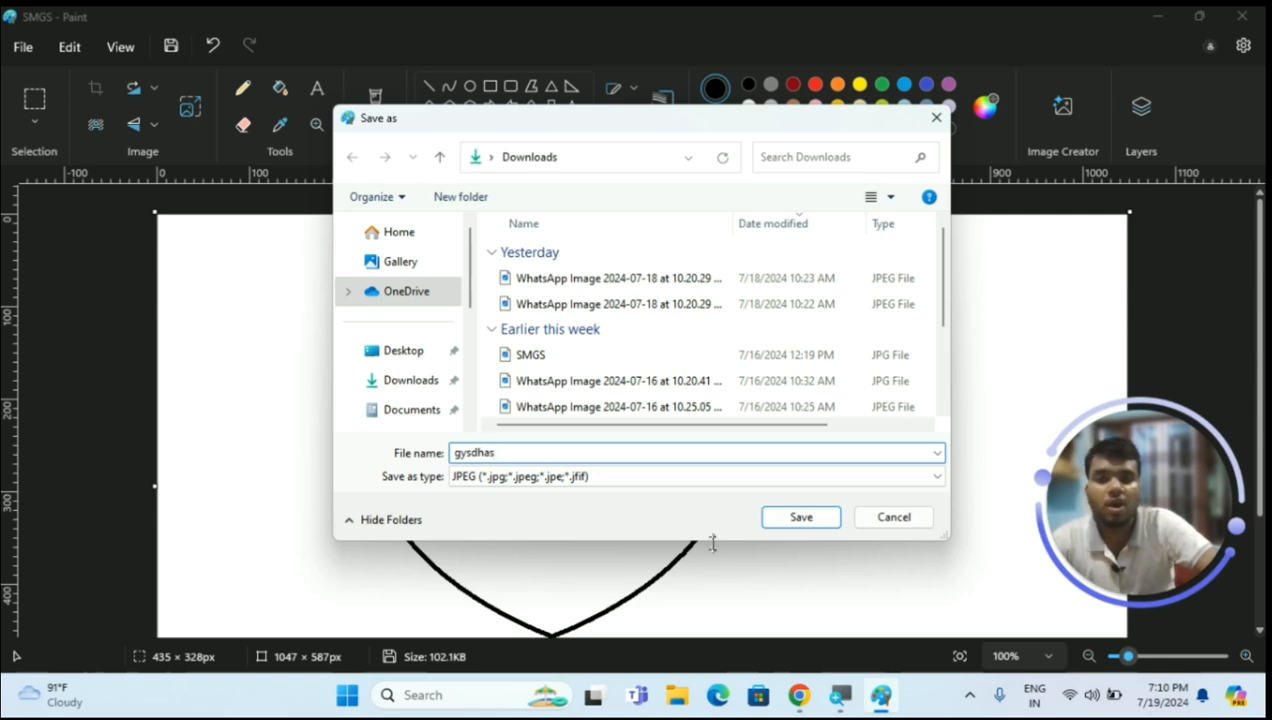
pyautogui.click(789, 520)
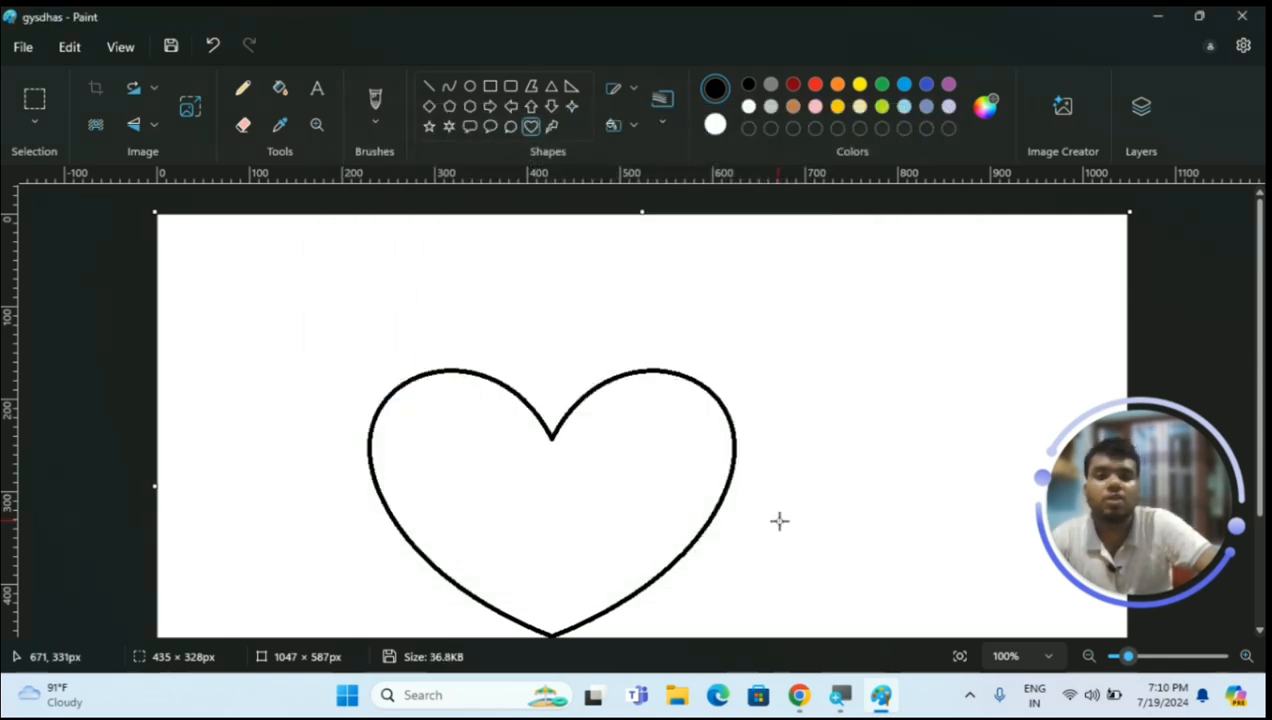
# Restore the Paint window to a smaller size over the desktop and maximize it again
pyautogui.doubleClick(30, 20)
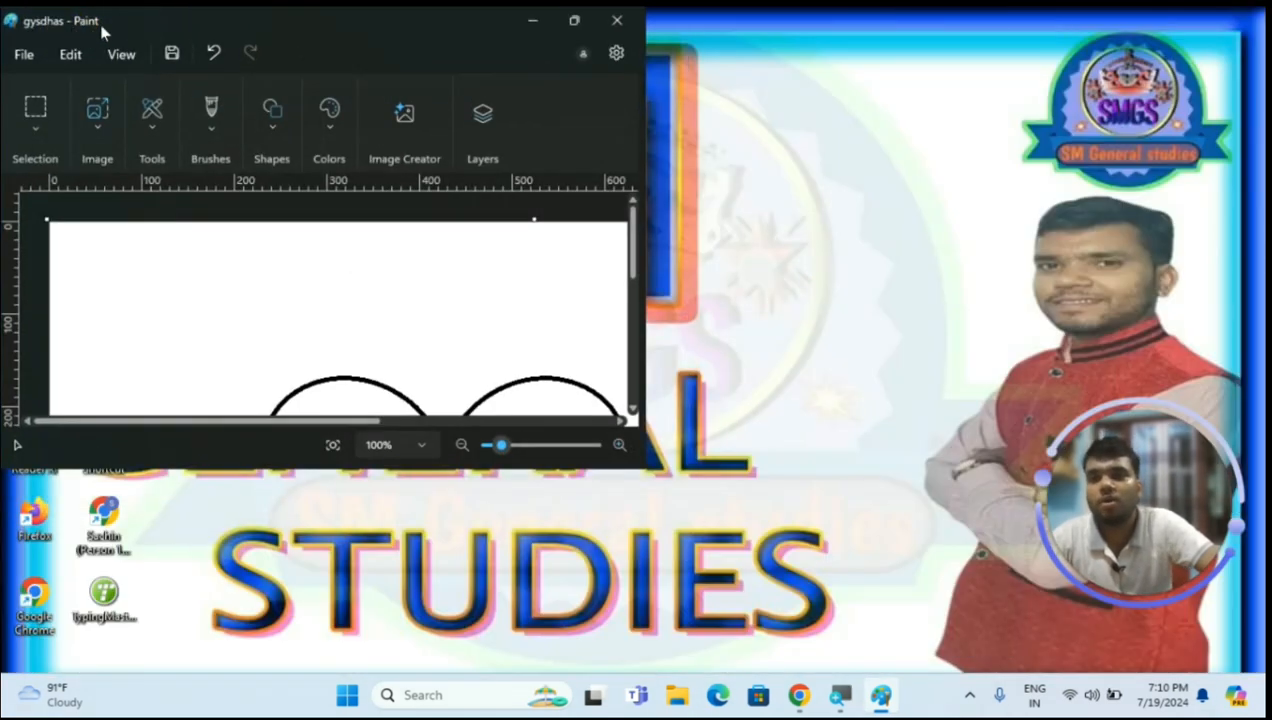
pyautogui.click(574, 20)
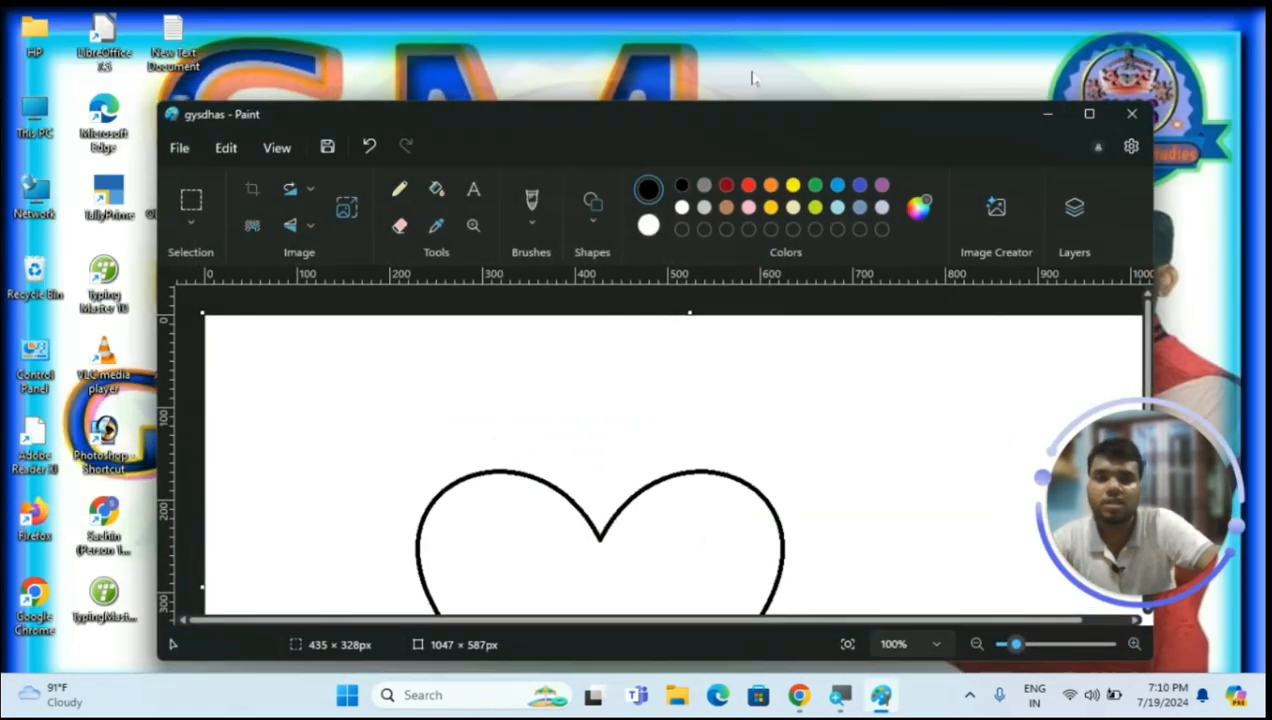
pyautogui.click(1089, 113)
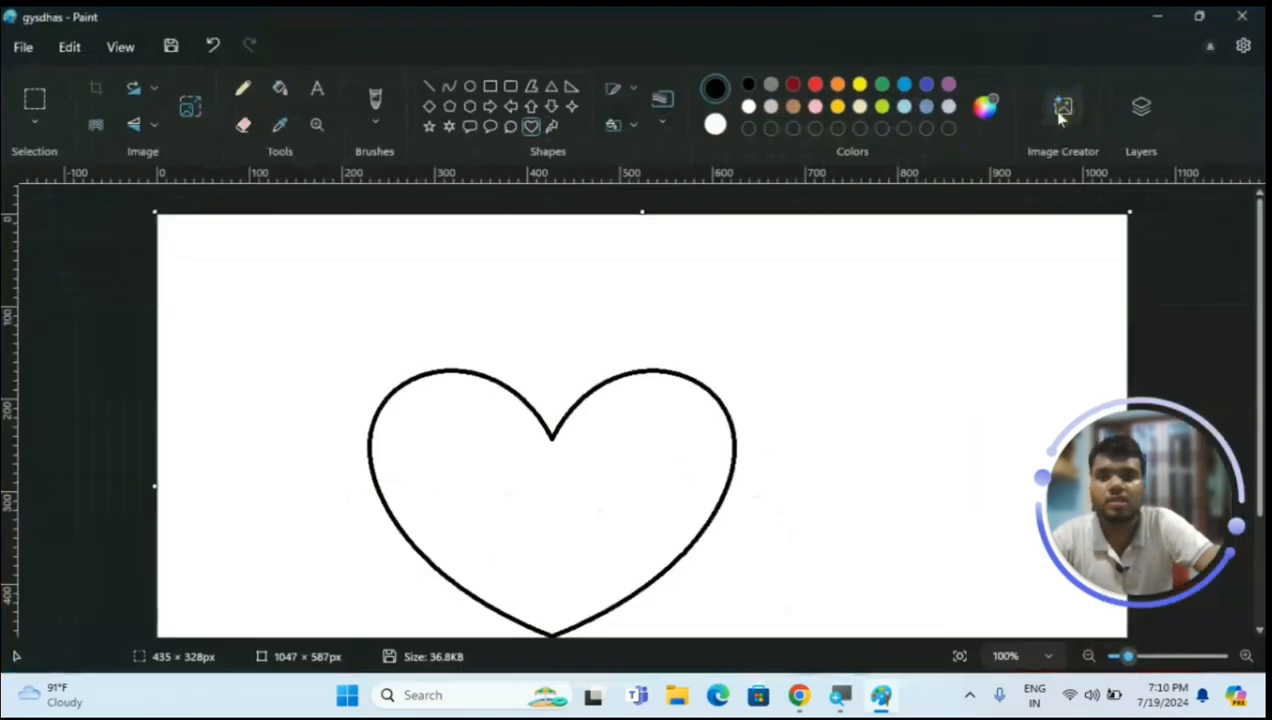
# Open the page setup for printing the picture and set the paper size to A4
pyautogui.click(22, 47)
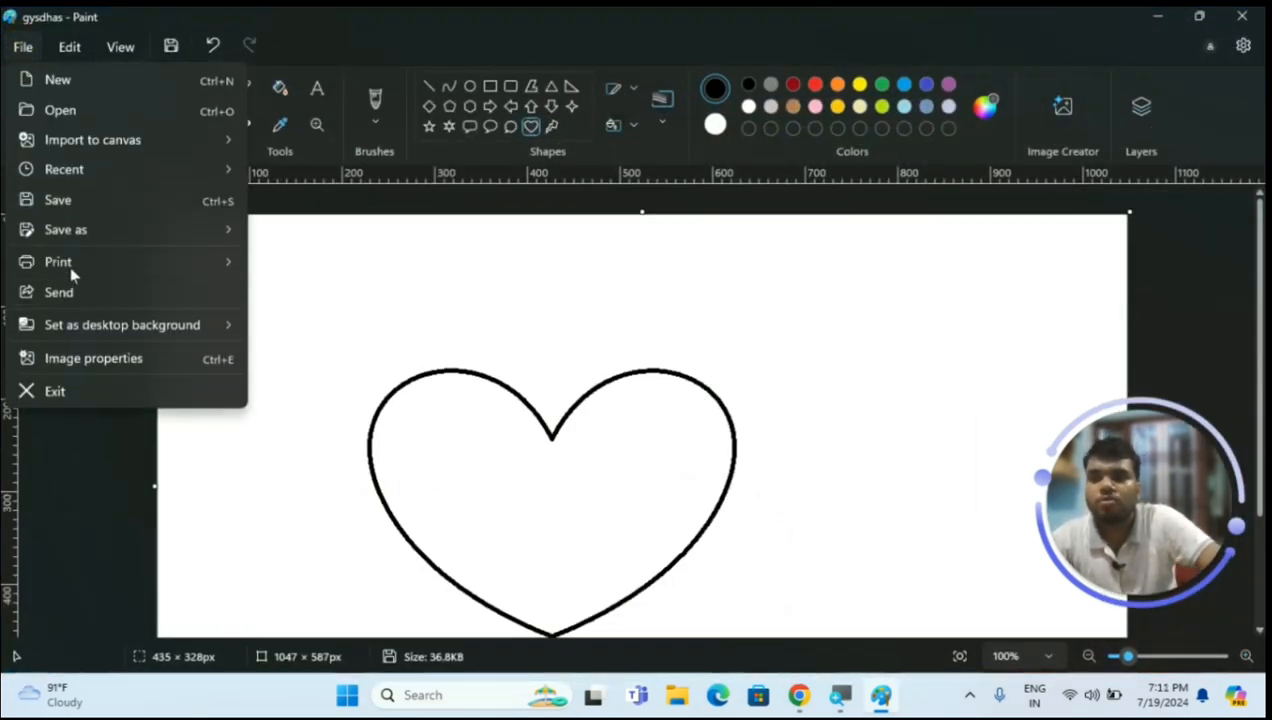
pyautogui.moveTo(71, 266)
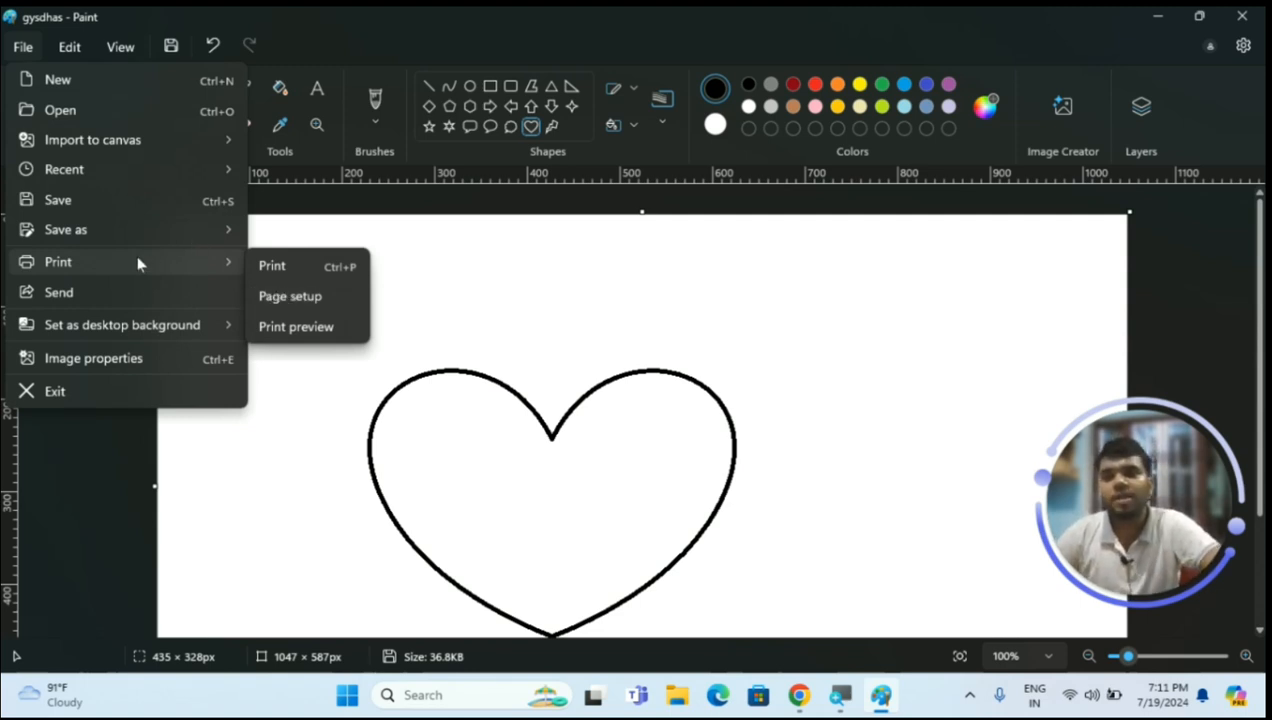
pyautogui.click(292, 300)
pyautogui.moveTo(458, 133); pyautogui.dragTo(432, 49)
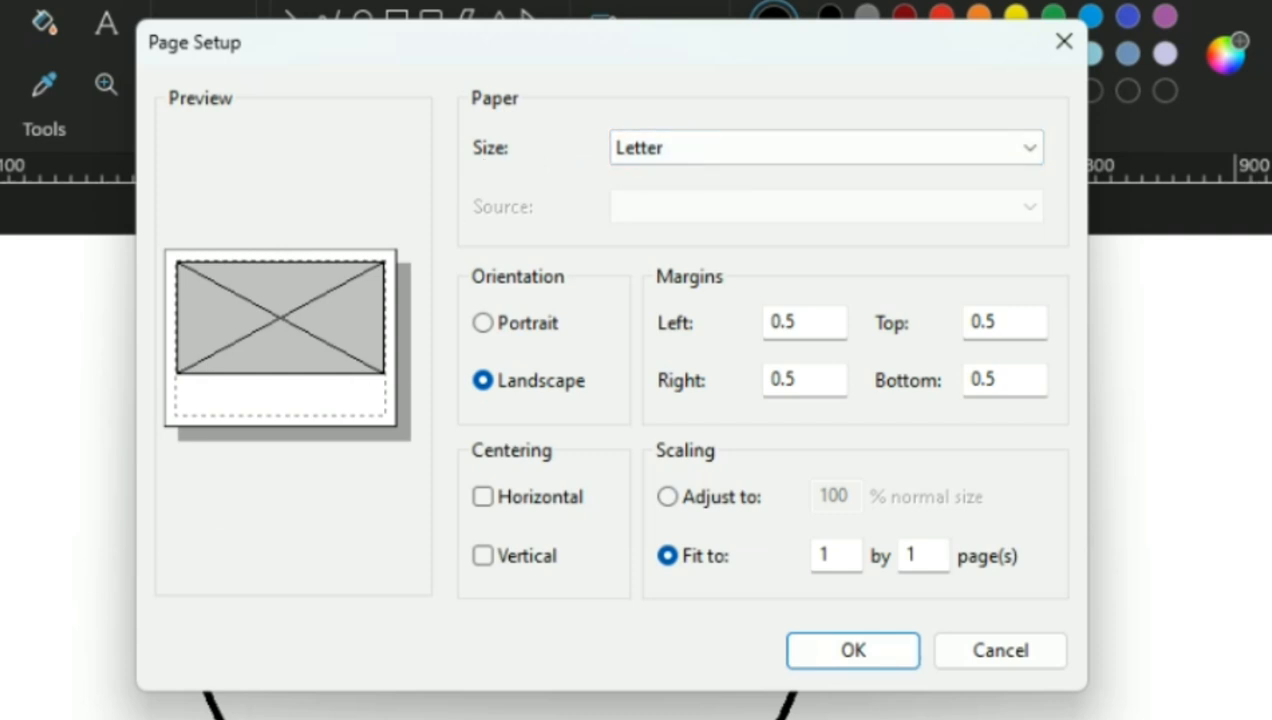
pyautogui.moveTo(658, 75)
pyautogui.mouseDown()
pyautogui.moveTo(526, 85)
pyautogui.moveTo(391, 177)
pyautogui.moveTo(615, 231)
pyautogui.moveTo(852, 195)
pyautogui.moveTo(892, 204)
pyautogui.moveTo(1084, 184)
pyautogui.moveTo(1044, 98)
pyautogui.moveTo(395, 85)
pyautogui.mouseUp()
pyautogui.moveTo(514, 145)
pyautogui.mouseDown()
pyautogui.moveTo(580, 160)
pyautogui.moveTo(612, 148)
pyautogui.mouseUp()
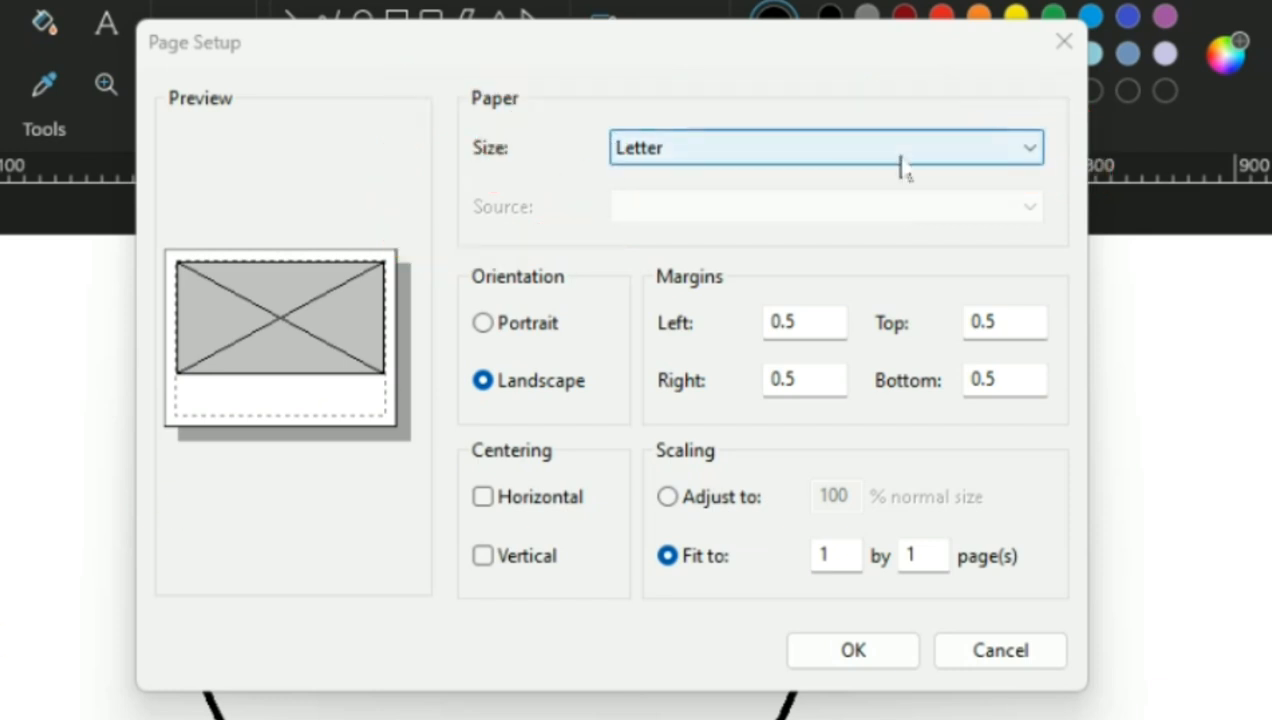
pyautogui.click(1015, 162)
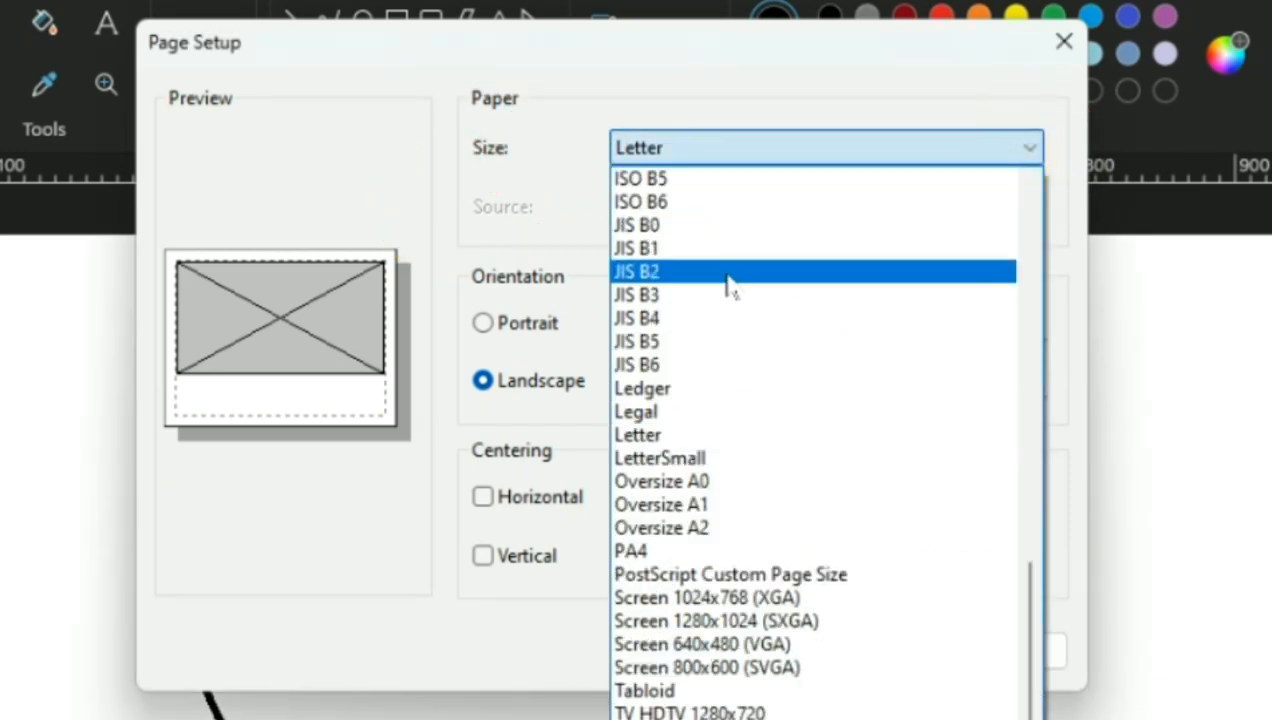
pyautogui.scroll(10, 730, 284)
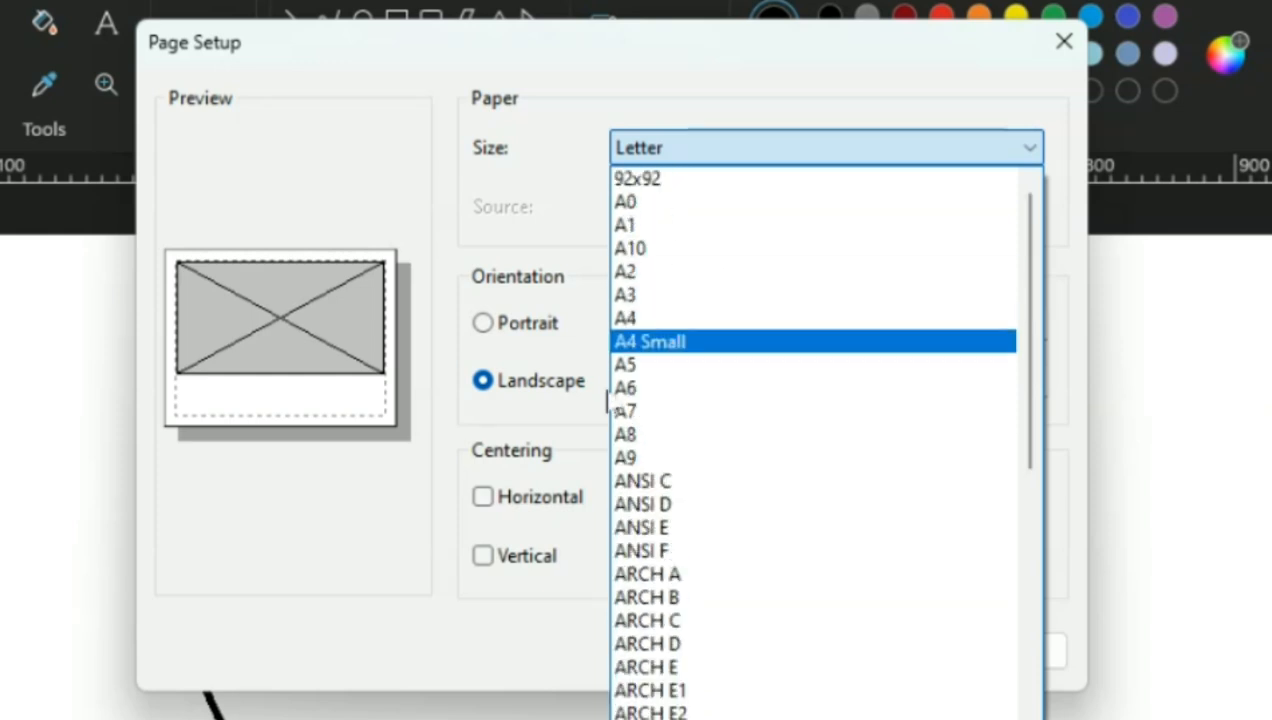
pyautogui.click(643, 320)
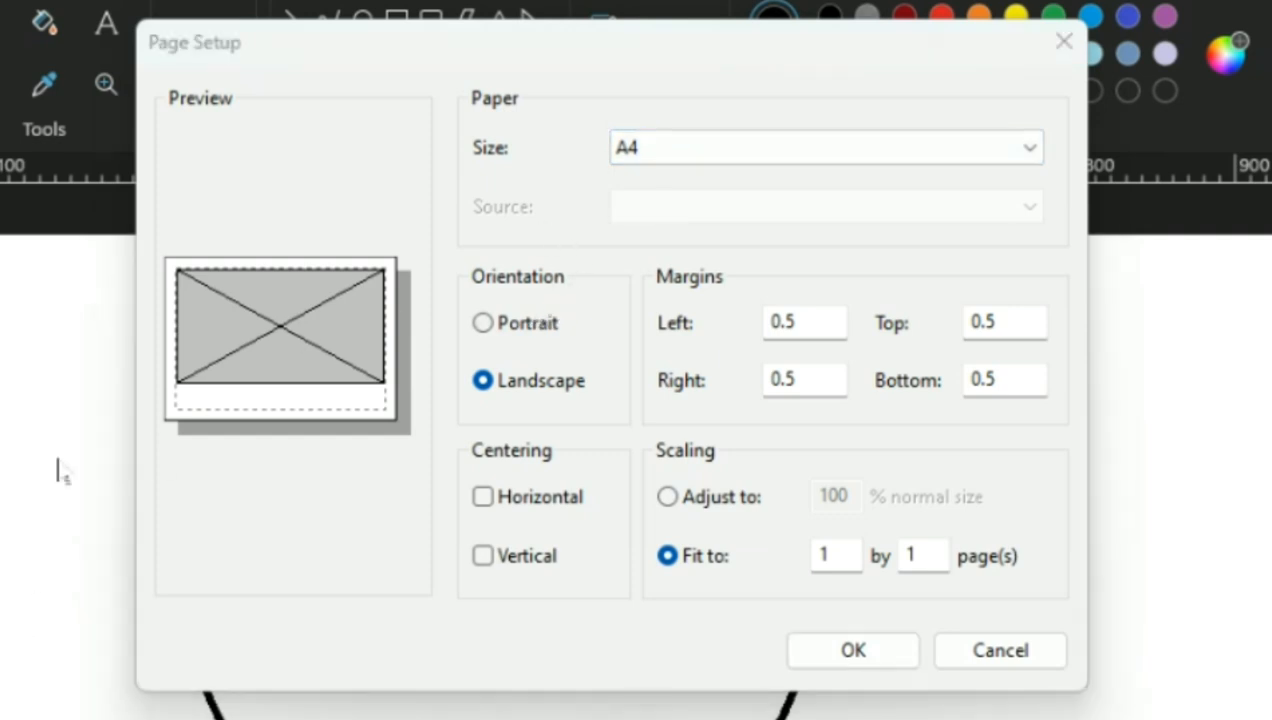
# Switch the page orientation between Portrait and Landscape several times to compare the previews, ending on Landscape
pyautogui.moveTo(515, 240)
pyautogui.mouseDown()
pyautogui.moveTo(456, 292)
pyautogui.moveTo(465, 388)
pyautogui.moveTo(523, 441)
pyautogui.moveTo(592, 420)
pyautogui.moveTo(610, 321)
pyautogui.moveTo(572, 242)
pyautogui.moveTo(537, 260)
pyautogui.mouseUp()
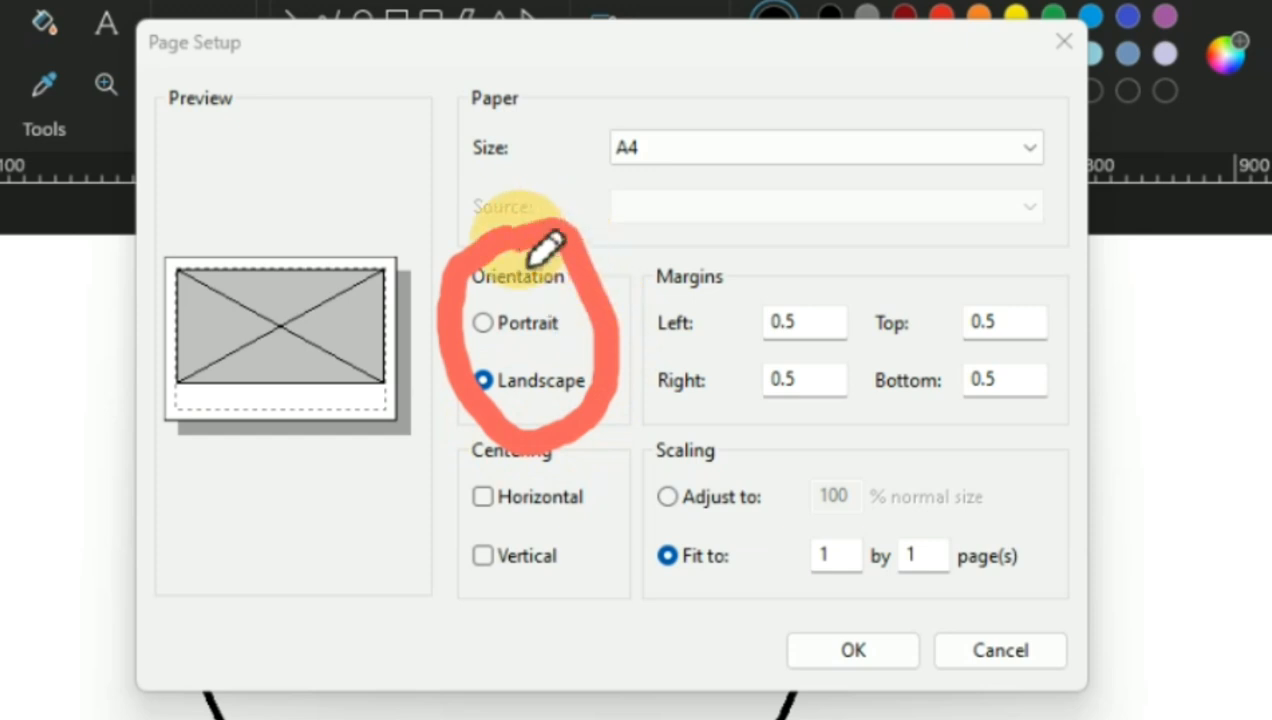
pyautogui.click(62, 717)
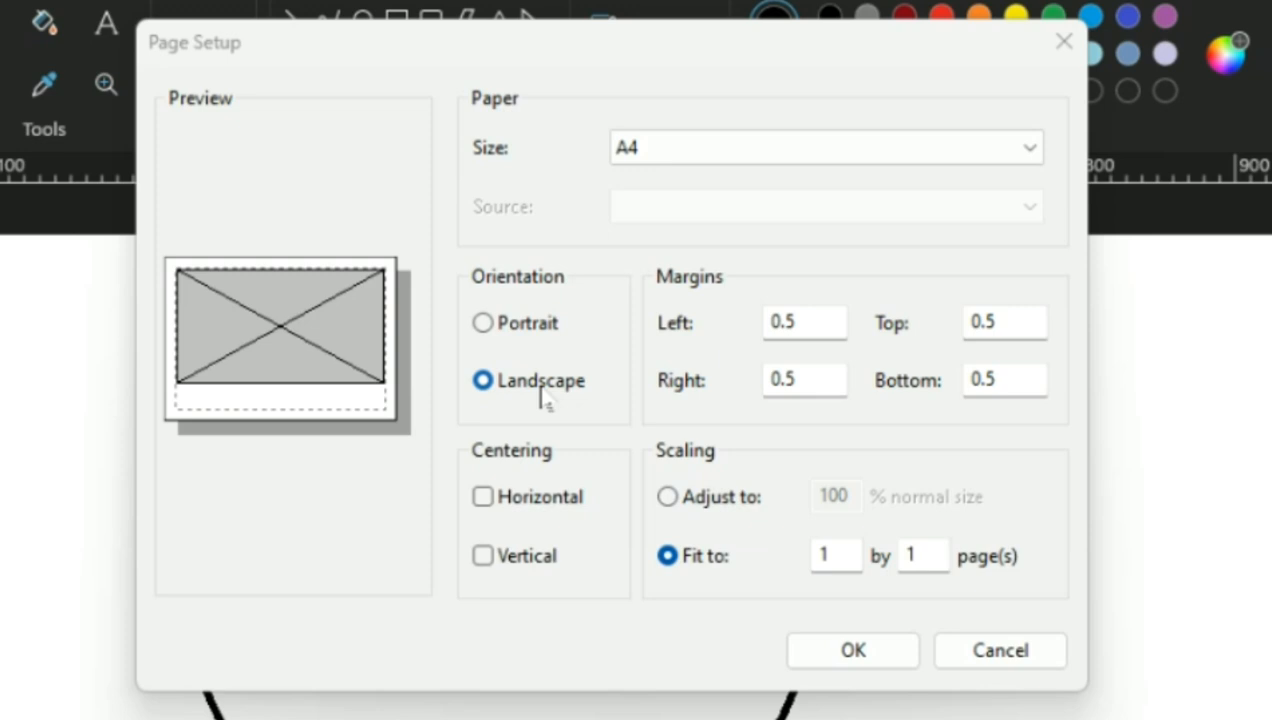
pyautogui.click(494, 336)
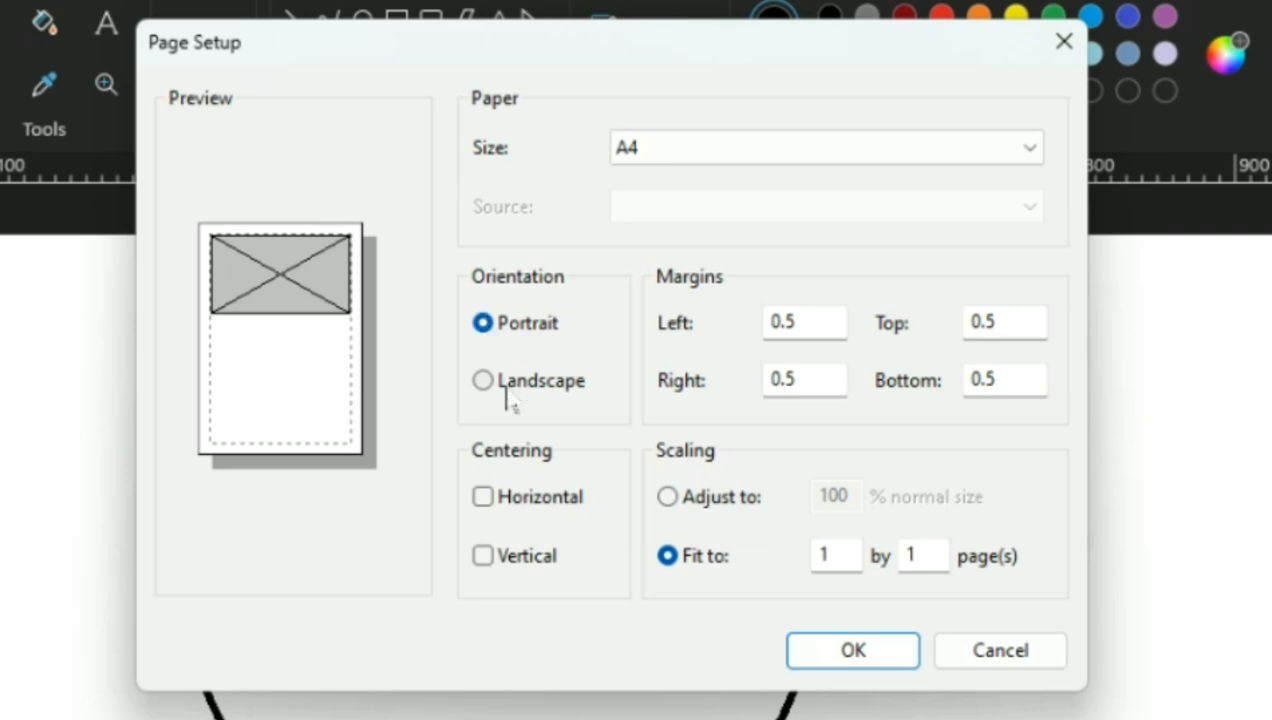
pyautogui.click(507, 395)
pyautogui.click(495, 325)
pyautogui.click(505, 390)
pyautogui.click(497, 322)
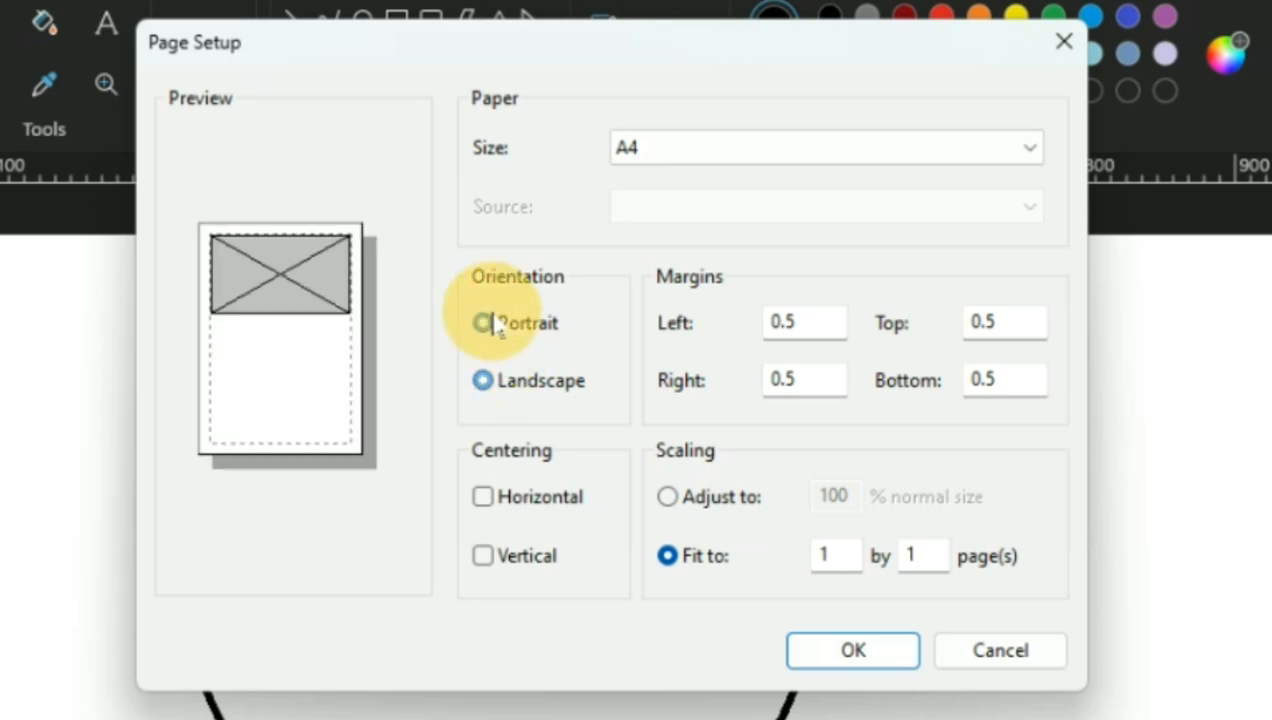
pyautogui.click(517, 398)
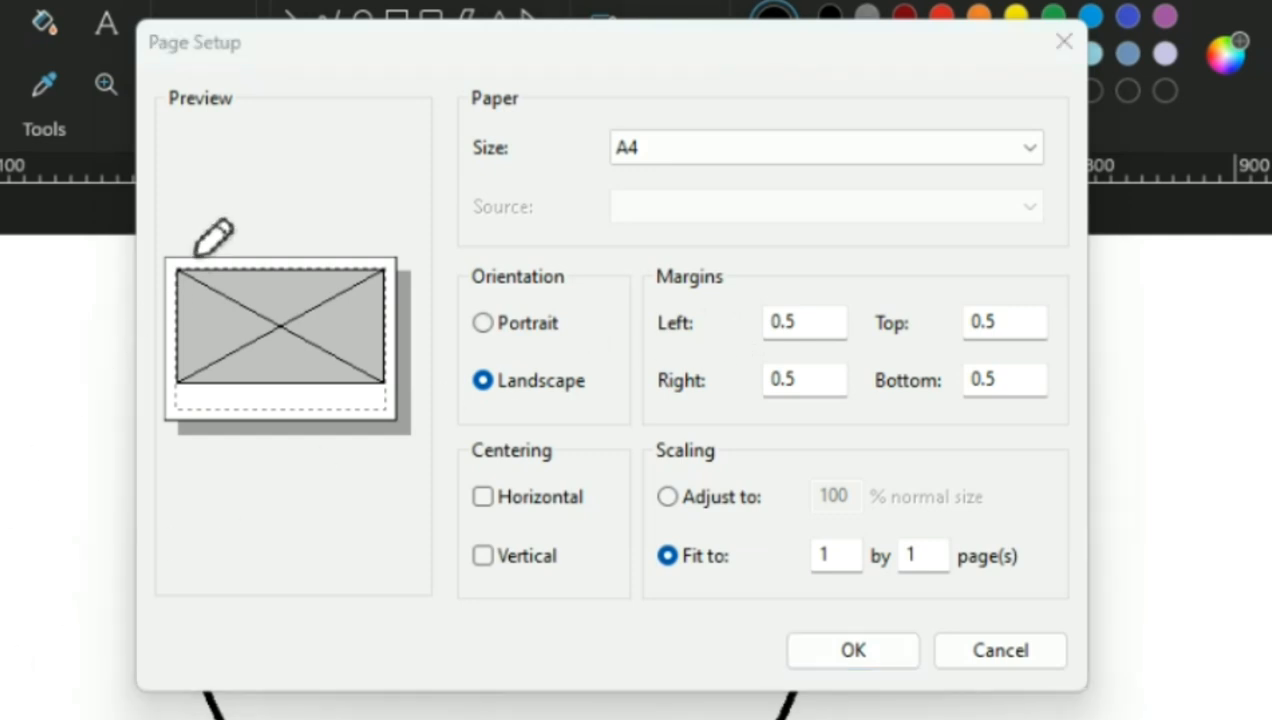
pyautogui.moveTo(170, 264)
pyautogui.mouseDown()
pyautogui.moveTo(400, 270)
pyautogui.moveTo(403, 406)
pyautogui.moveTo(358, 428)
pyautogui.moveTo(176, 425)
pyautogui.moveTo(170, 273)
pyautogui.mouseUp()
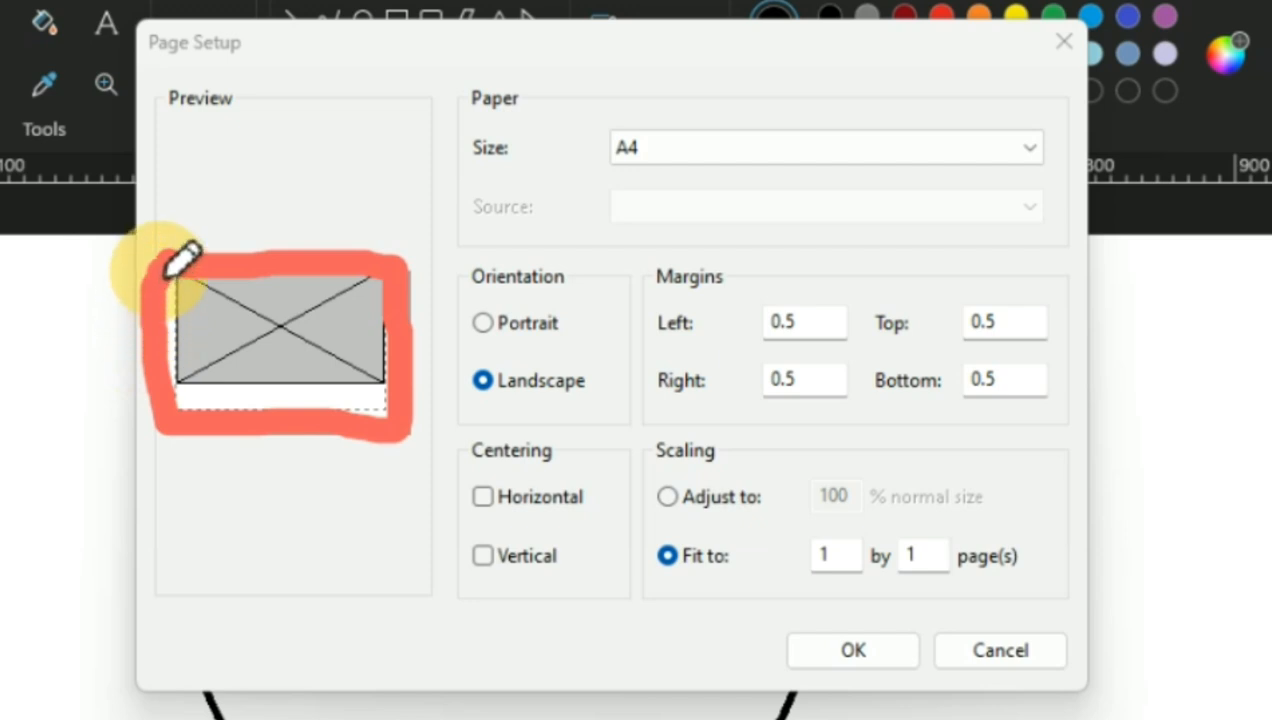
pyautogui.press('Escape')
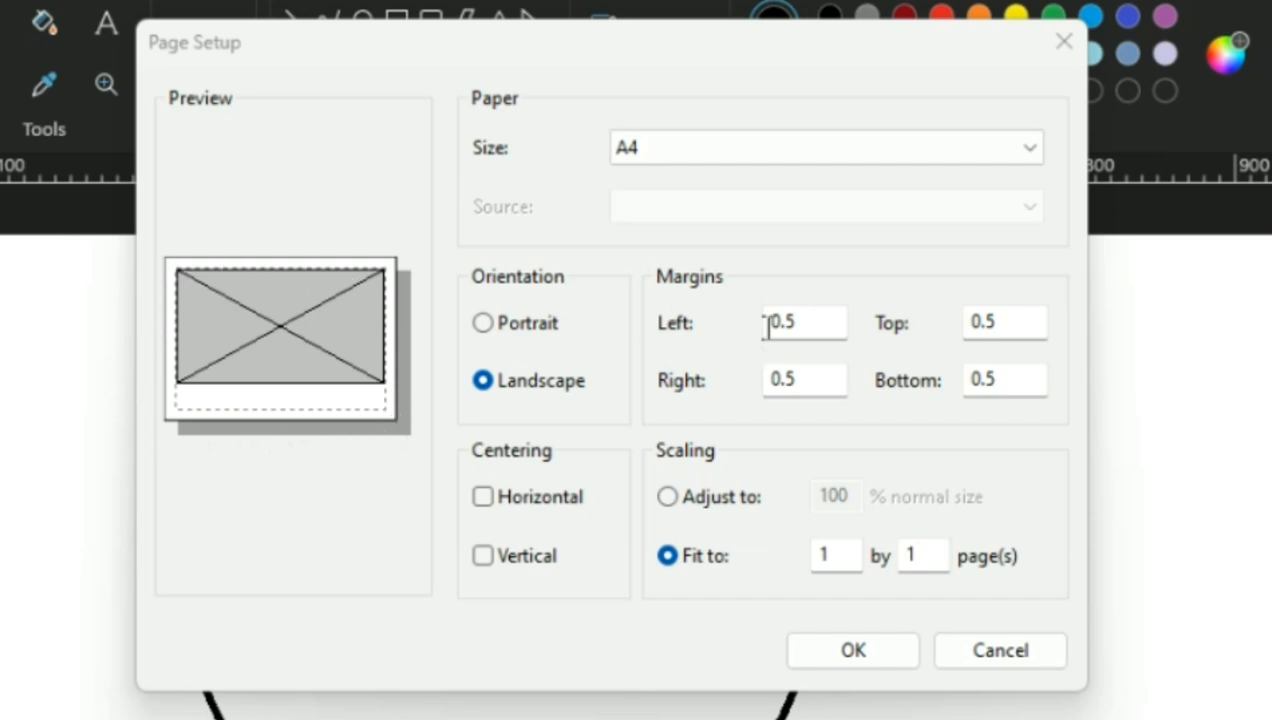
# Try a left page margin of 1 and clear the margin value again
pyautogui.click(815, 324)
pyautogui.press('BackSpace')
pyautogui.press('BackSpace')
pyautogui.press('BackSpace')
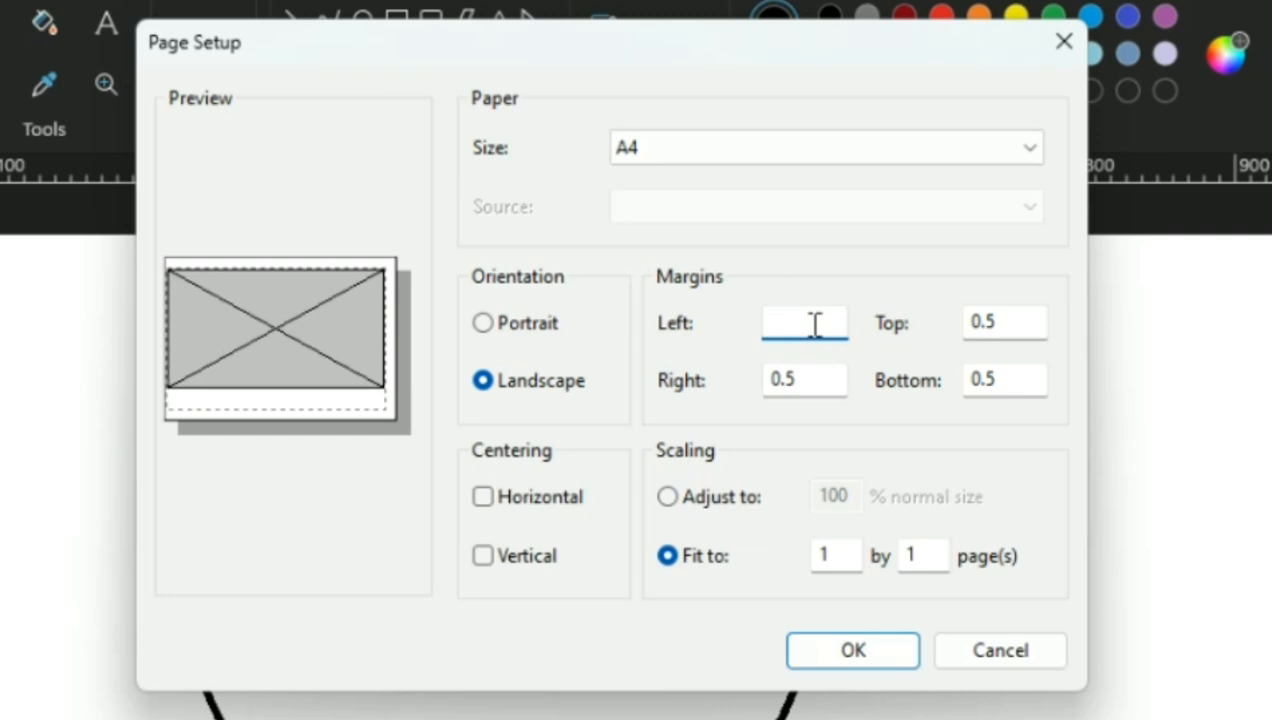
pyautogui.write('1')
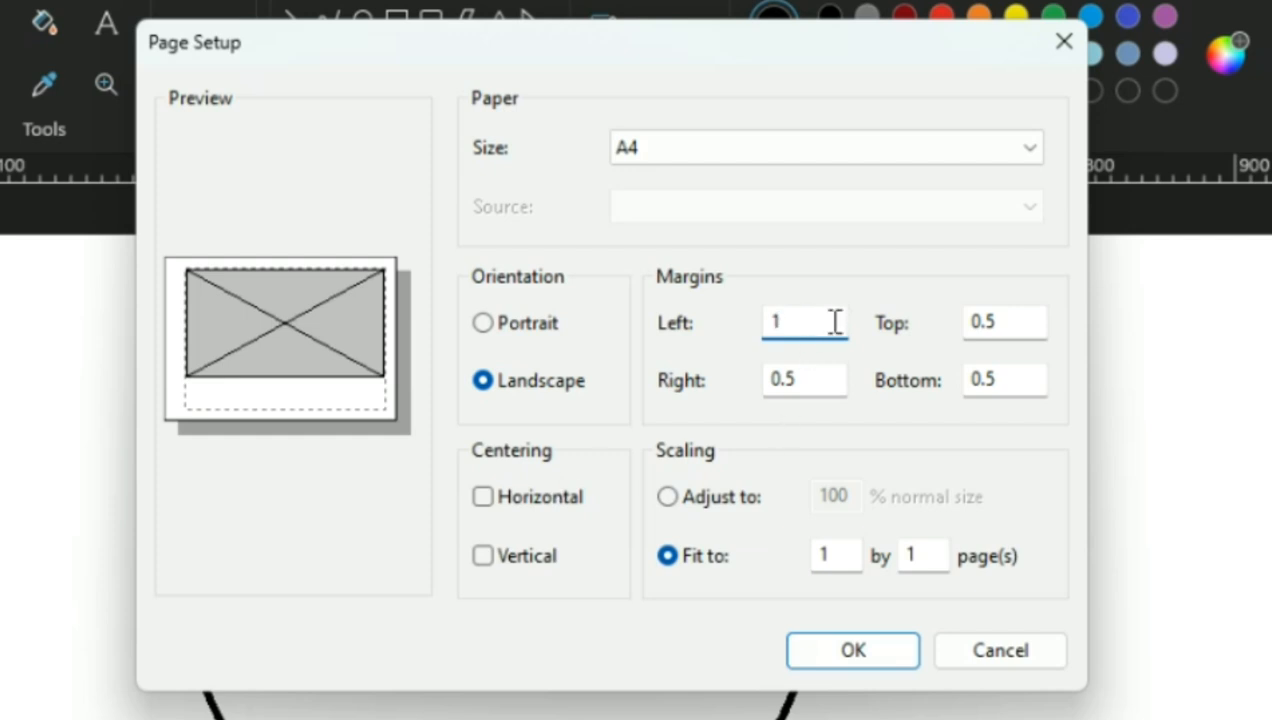
pyautogui.press('BackSpace')
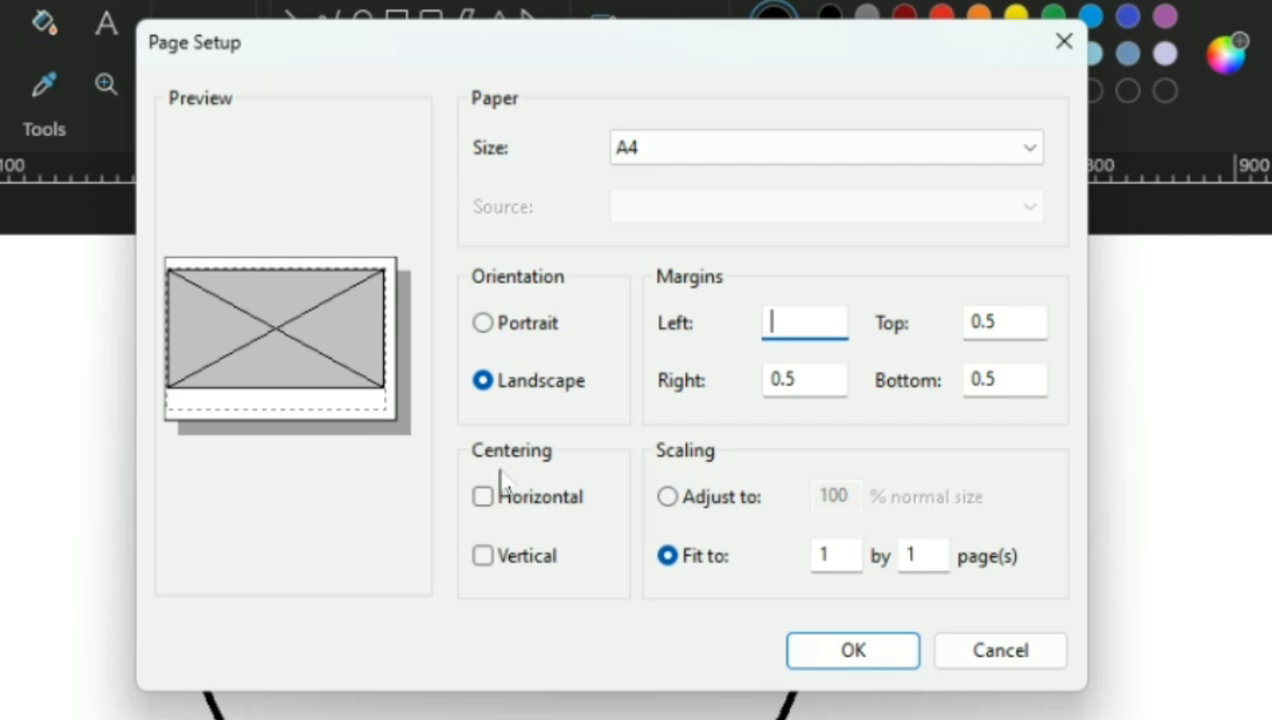
# Try horizontal and vertical centering on the Landscape page to compare their previews, ending on horizontal centering
pyautogui.click(487, 500)
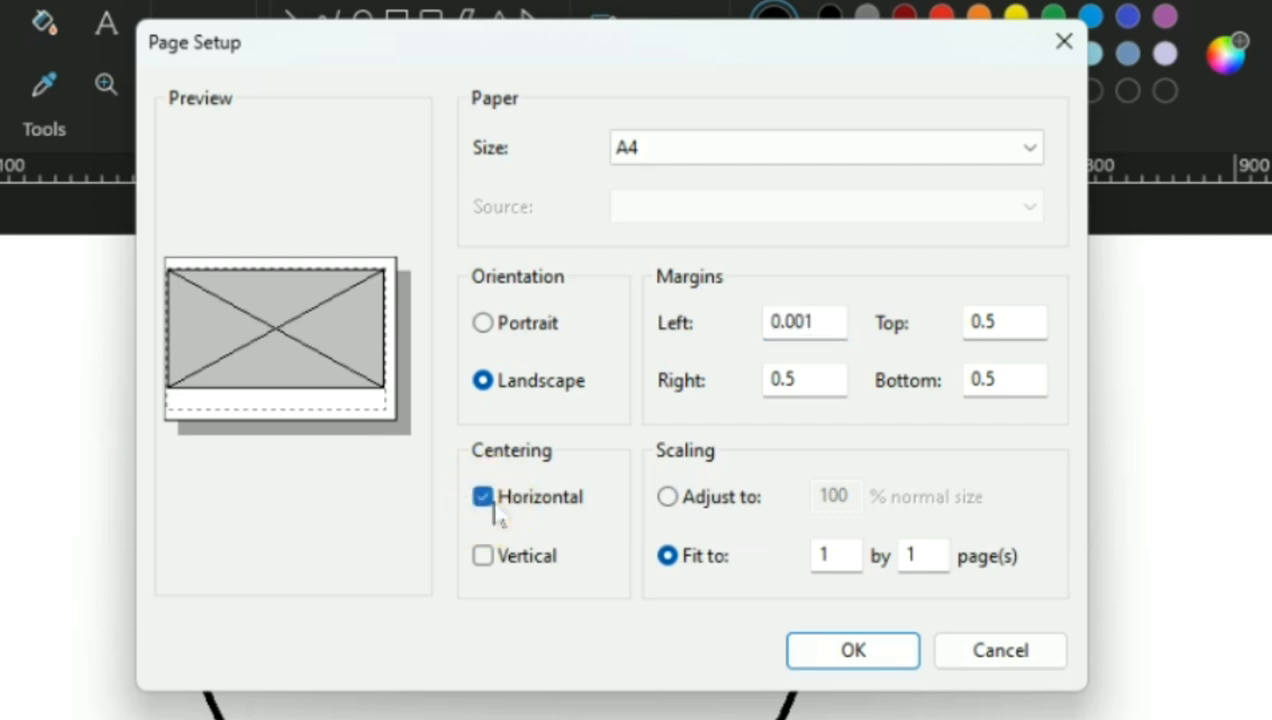
pyautogui.click(492, 510)
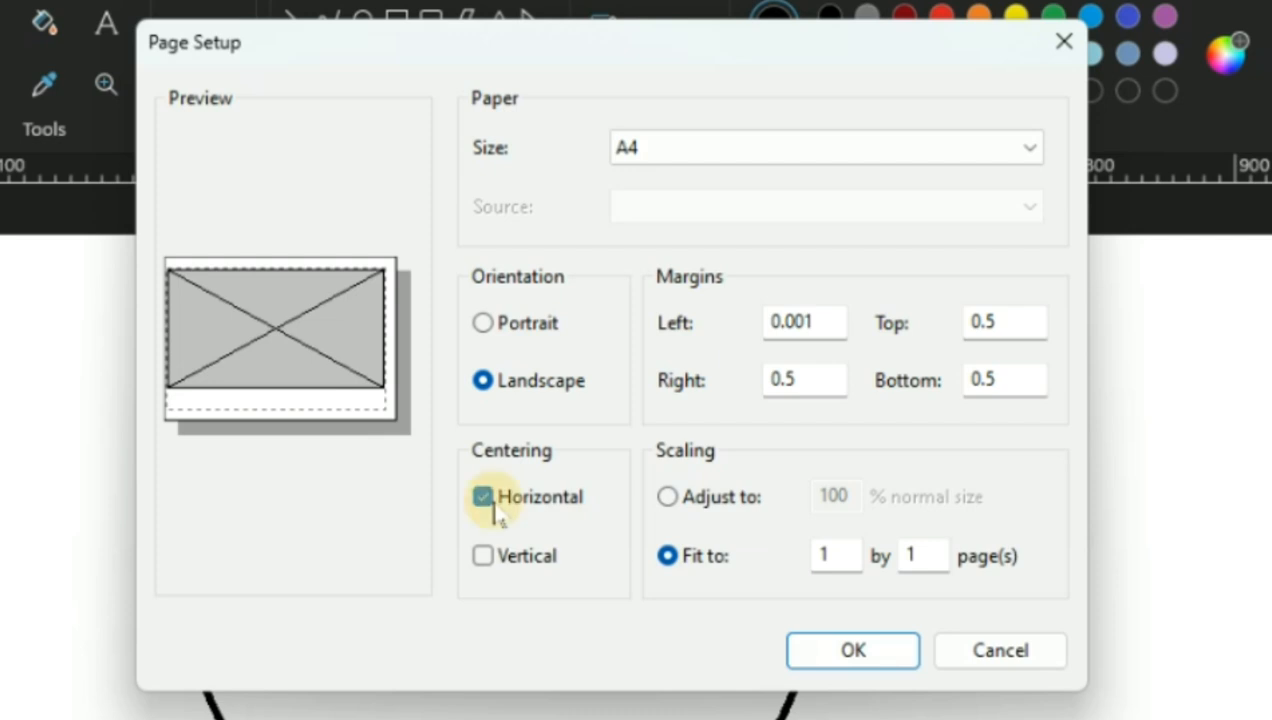
pyautogui.click(500, 565)
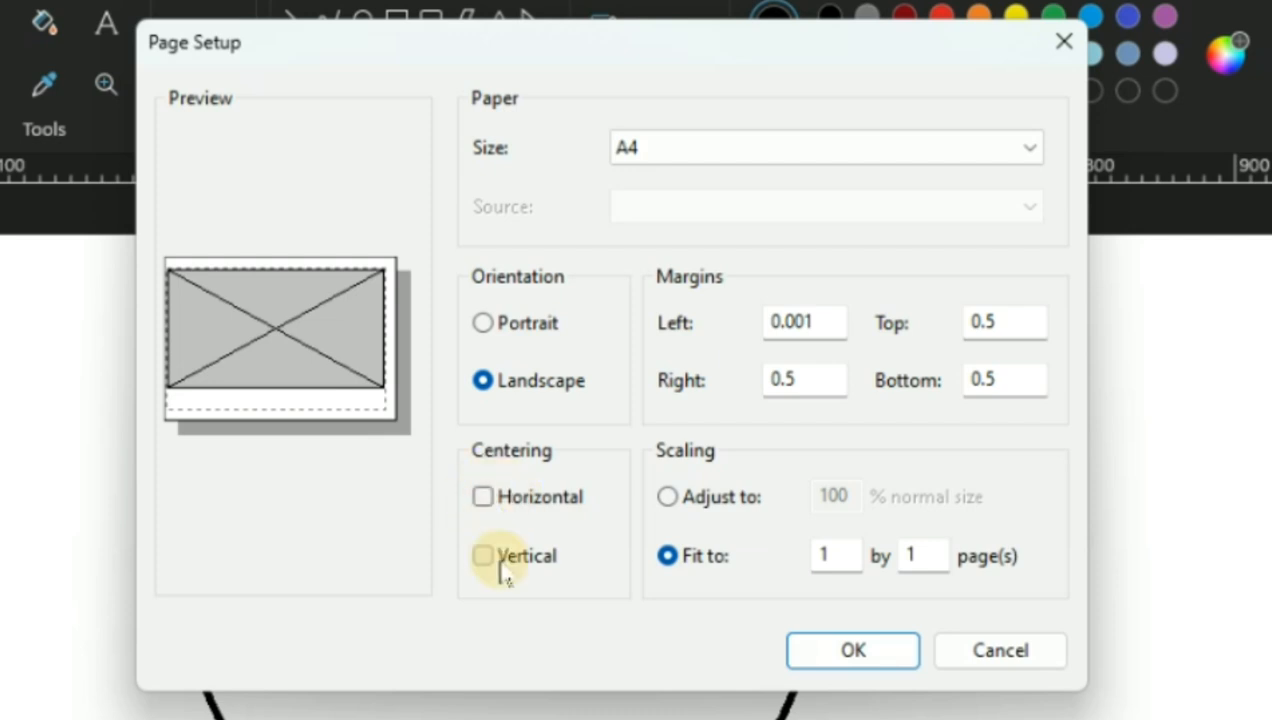
pyautogui.click(494, 500)
pyautogui.click(497, 503)
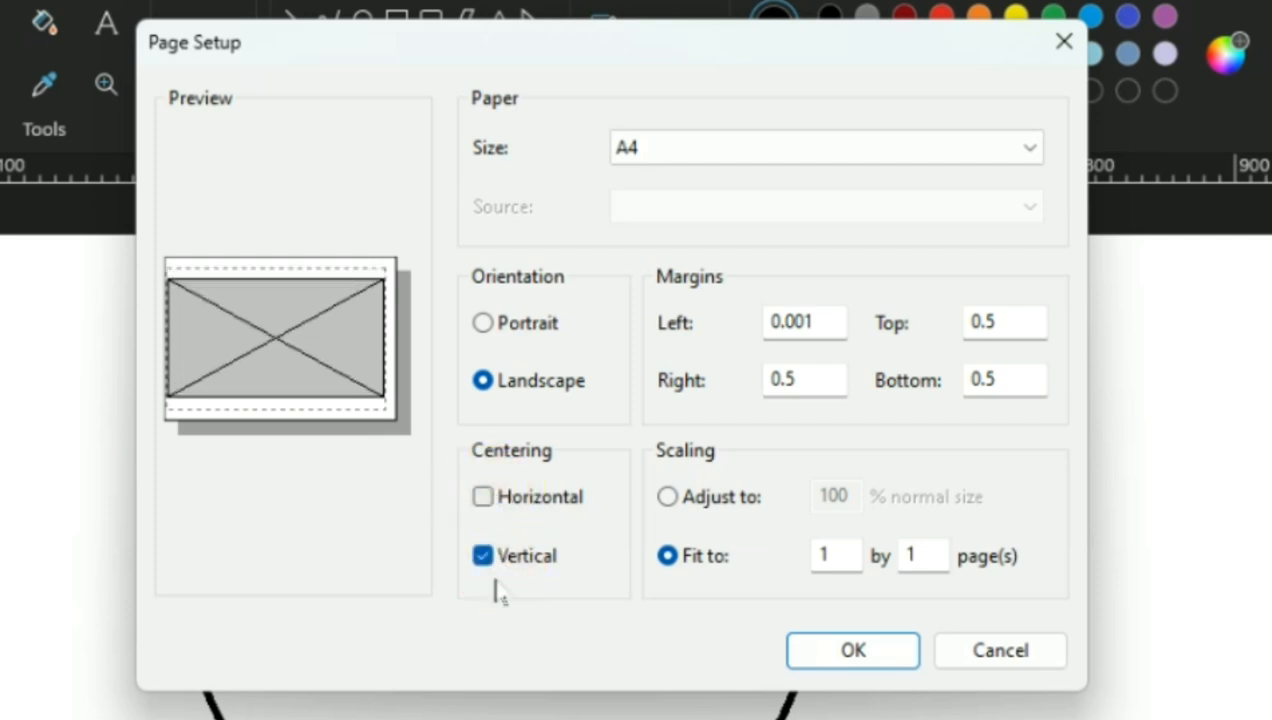
pyautogui.click(498, 566)
pyautogui.click(503, 521)
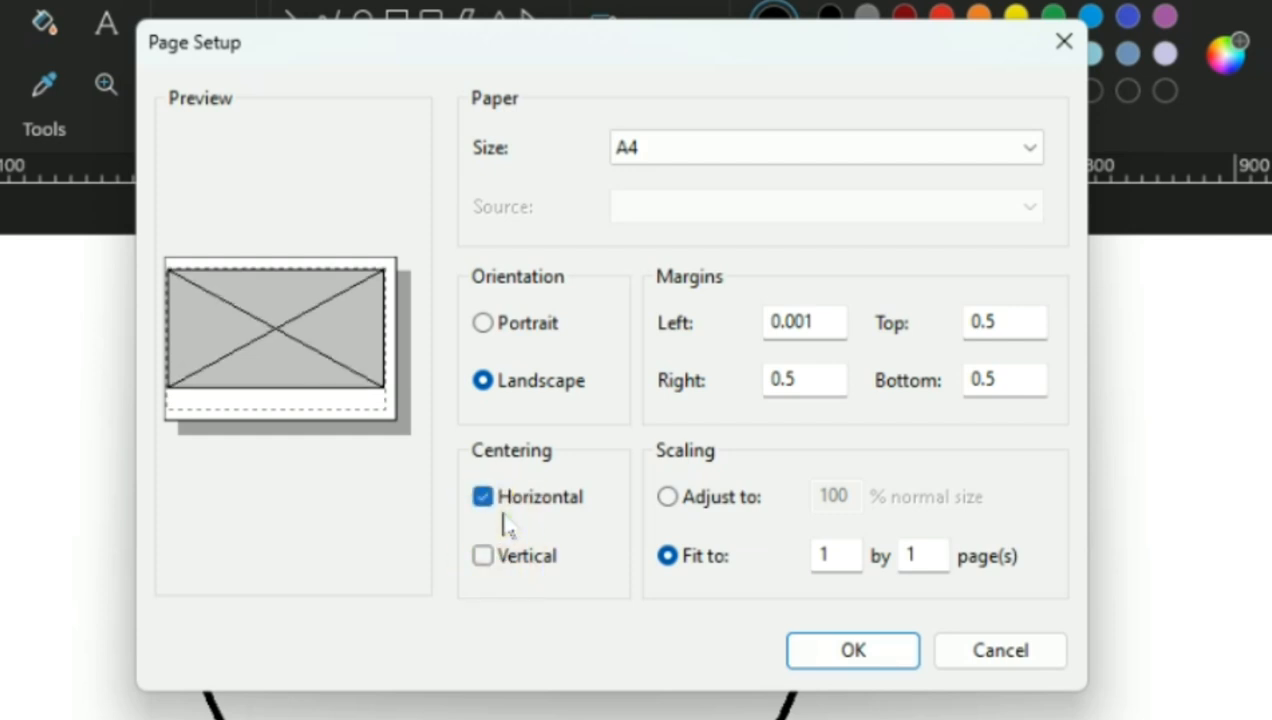
# Set the page orientation to Portrait, try vertical centering, and leave both centering options off
pyautogui.click(484, 326)
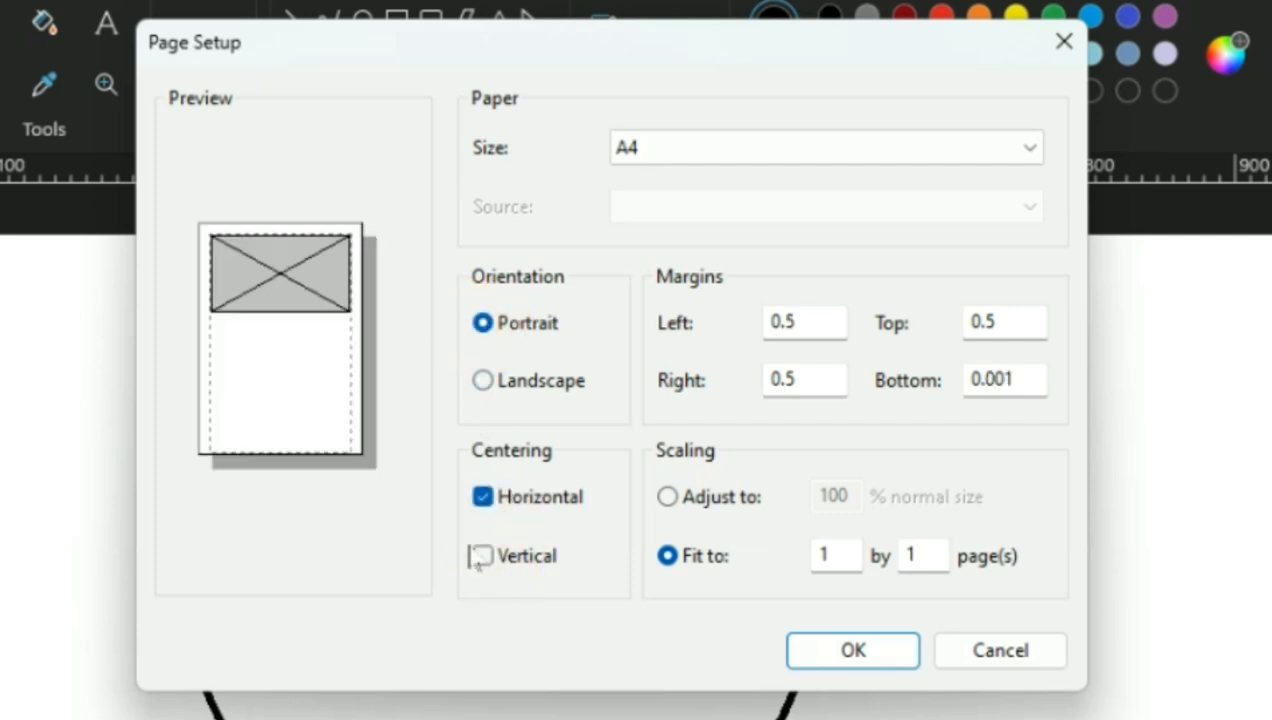
pyautogui.click(488, 560)
pyautogui.click(490, 503)
pyautogui.click(483, 560)
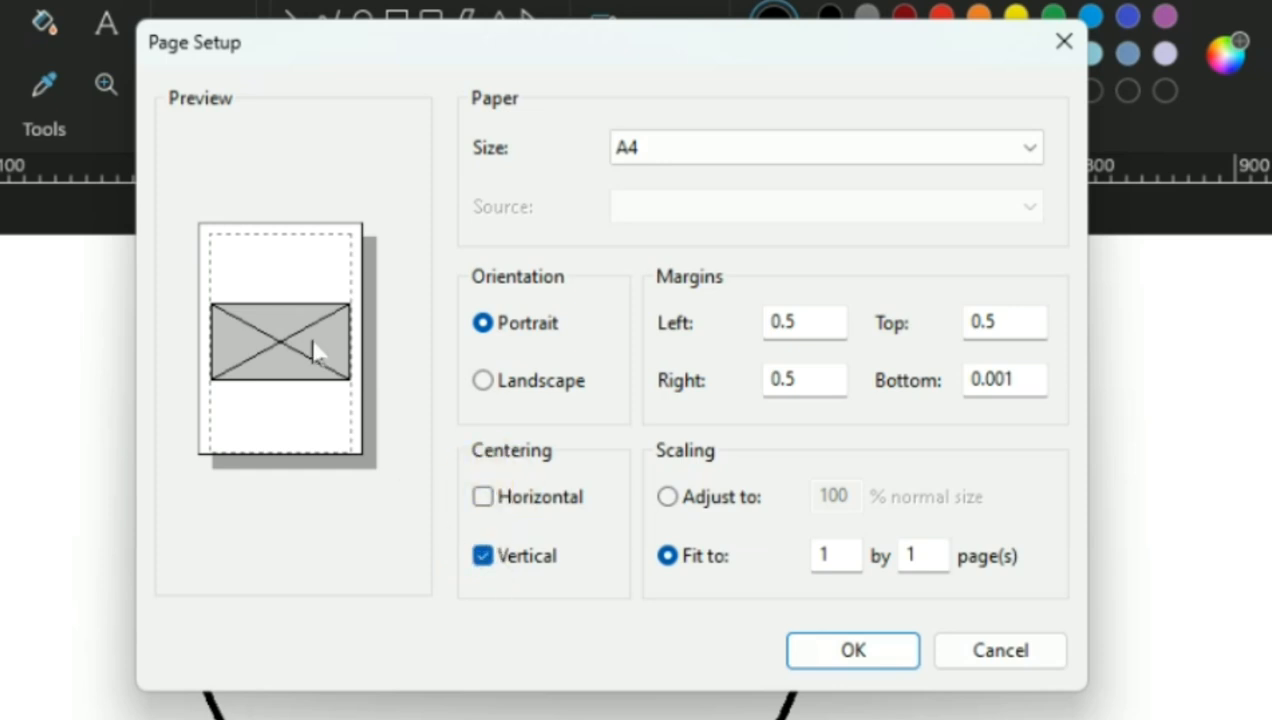
pyautogui.click(500, 568)
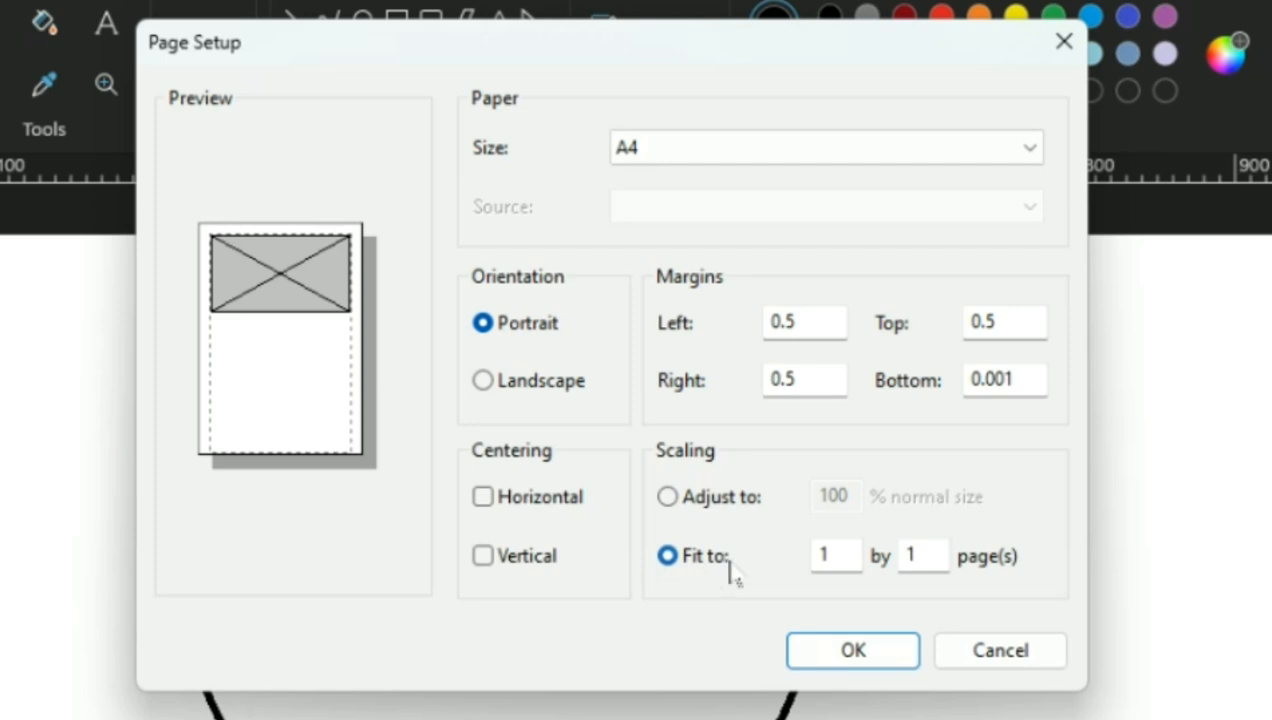
# Try fitting the picture to 2 by 1 pages and to 3 by 1 pages in the page scaling
pyautogui.click(849, 557)
pyautogui.press('BackSpace')
pyautogui.write('2')
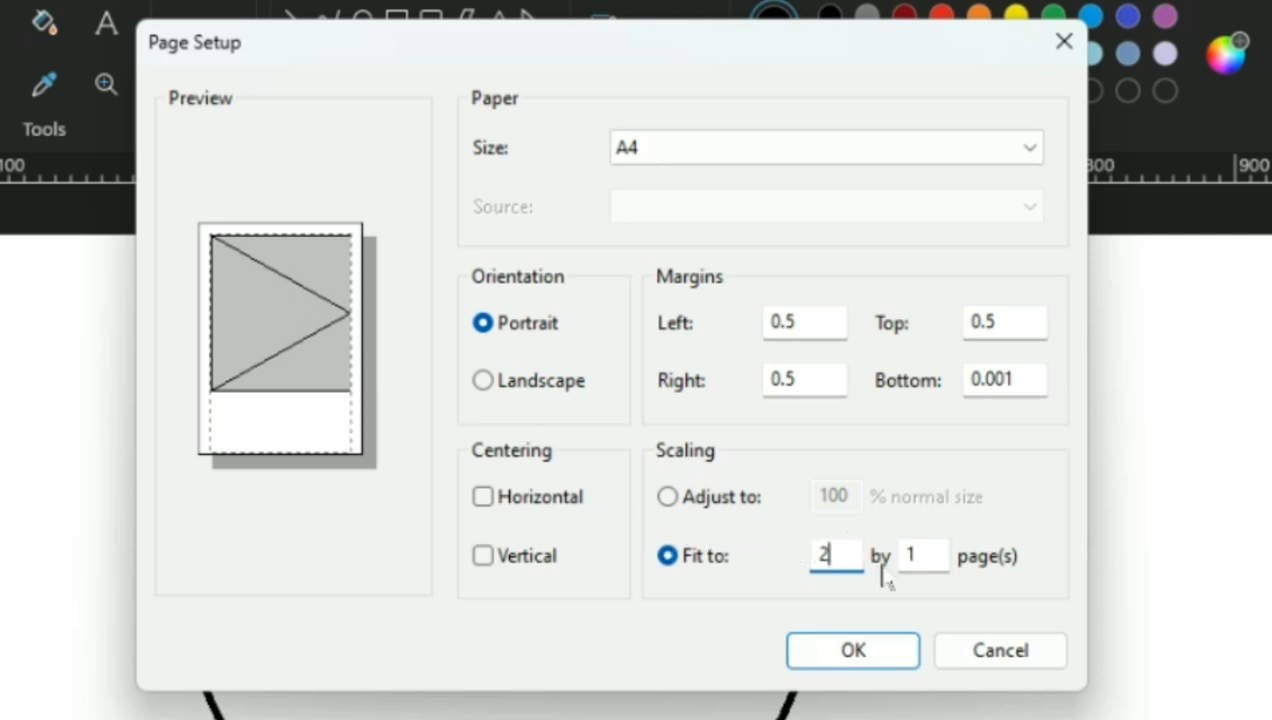
pyautogui.press('BackSpace')
pyautogui.write('3')
# Switch the scaling to a percentage of normal size, try 50 %, set it to 100 % and accept the page setup
pyautogui.click(695, 505)
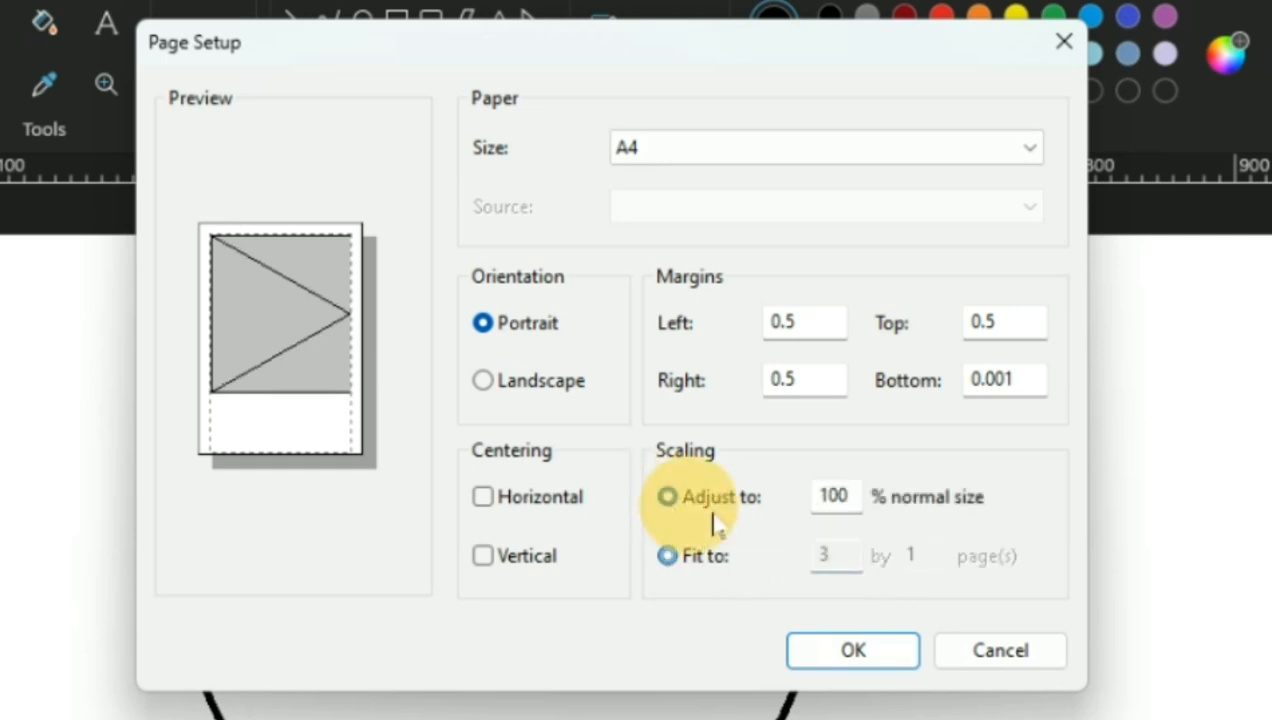
pyautogui.click(878, 505)
pyautogui.press('BackSpace')
pyautogui.press('BackSpace')
pyautogui.press('BackSpace')
pyautogui.write('50')
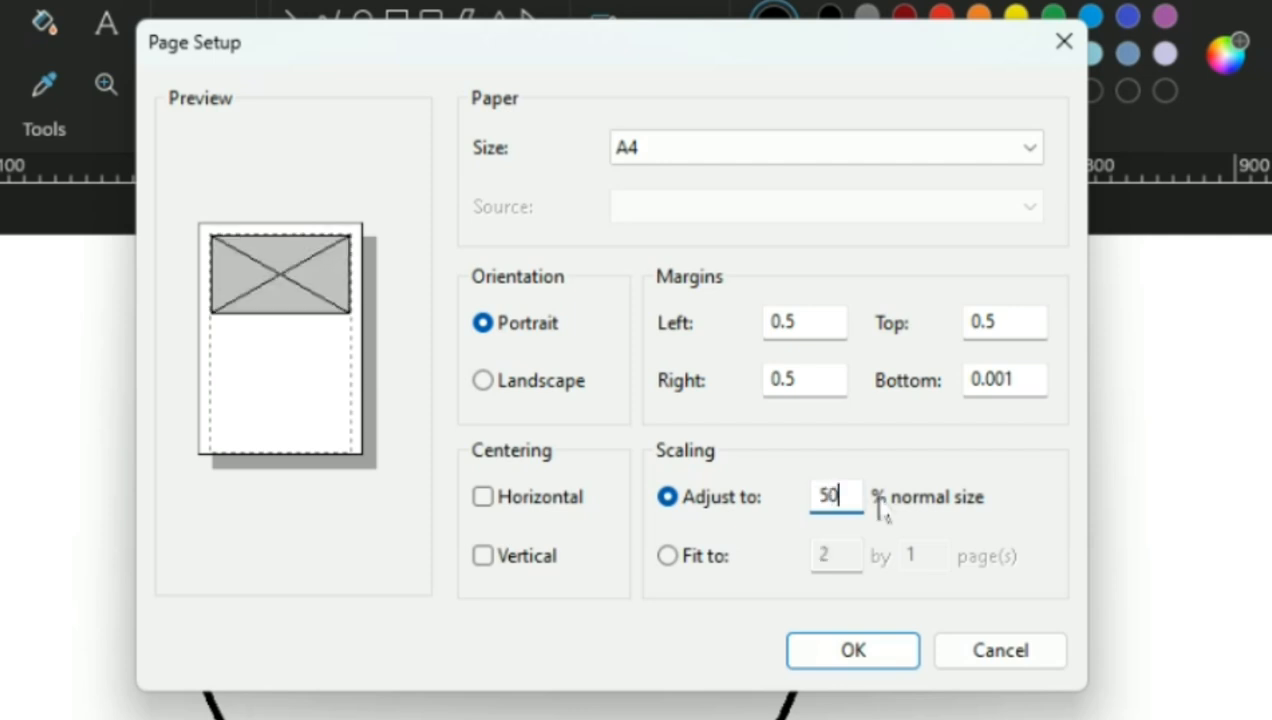
pyautogui.press('BackSpace')
pyautogui.press('BackSpace')
pyautogui.write('100')
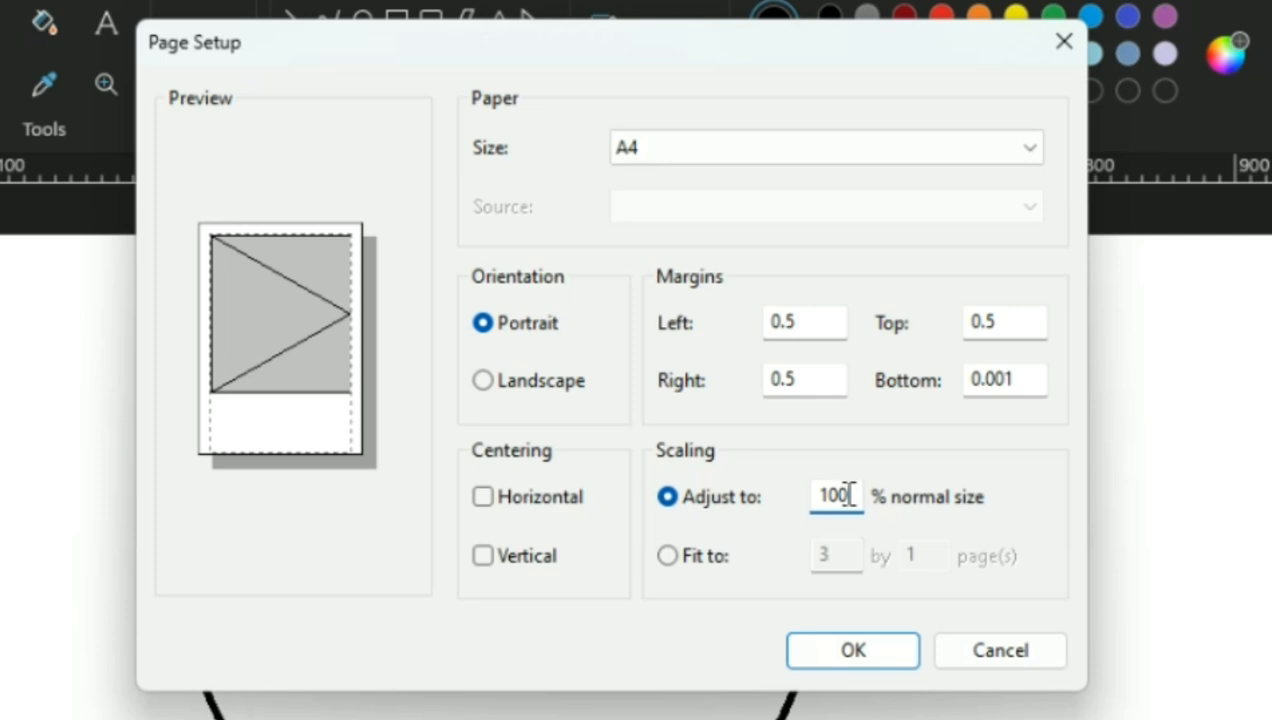
pyautogui.click(853, 651)
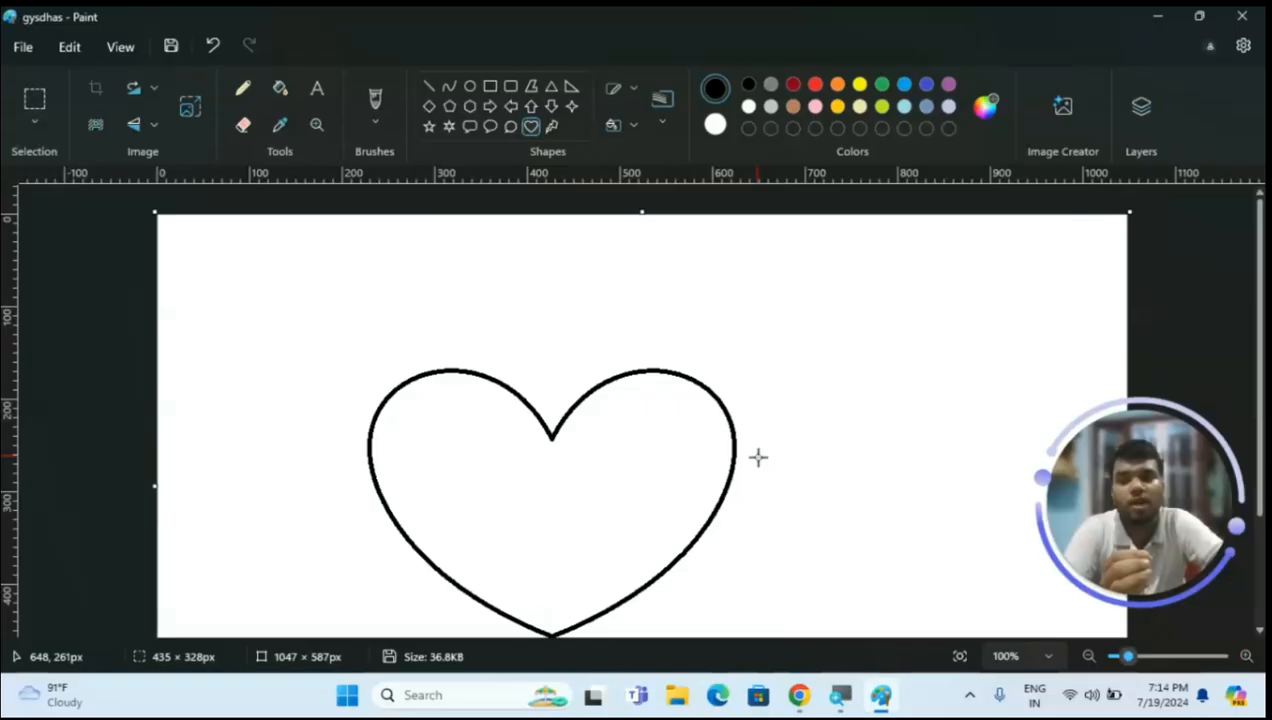
# Open the print preview of the heart picture
pyautogui.click(26, 50)
pyautogui.moveTo(52, 261)
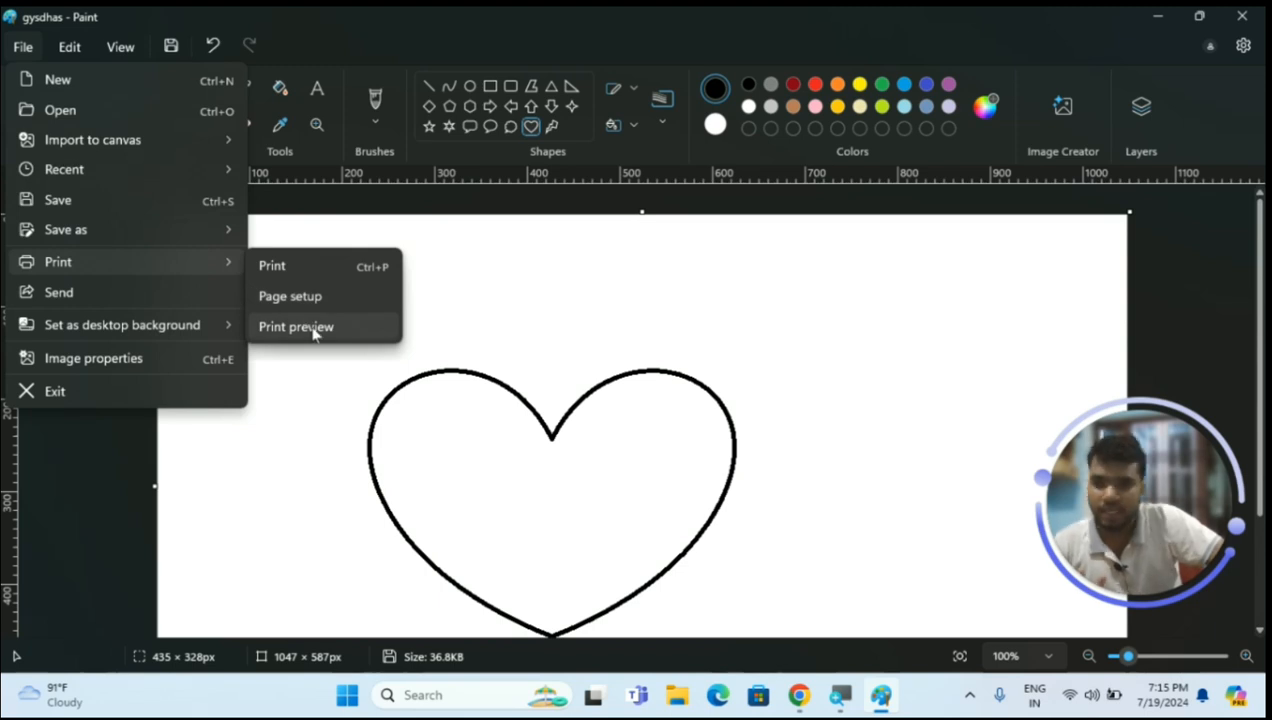
pyautogui.click(313, 327)
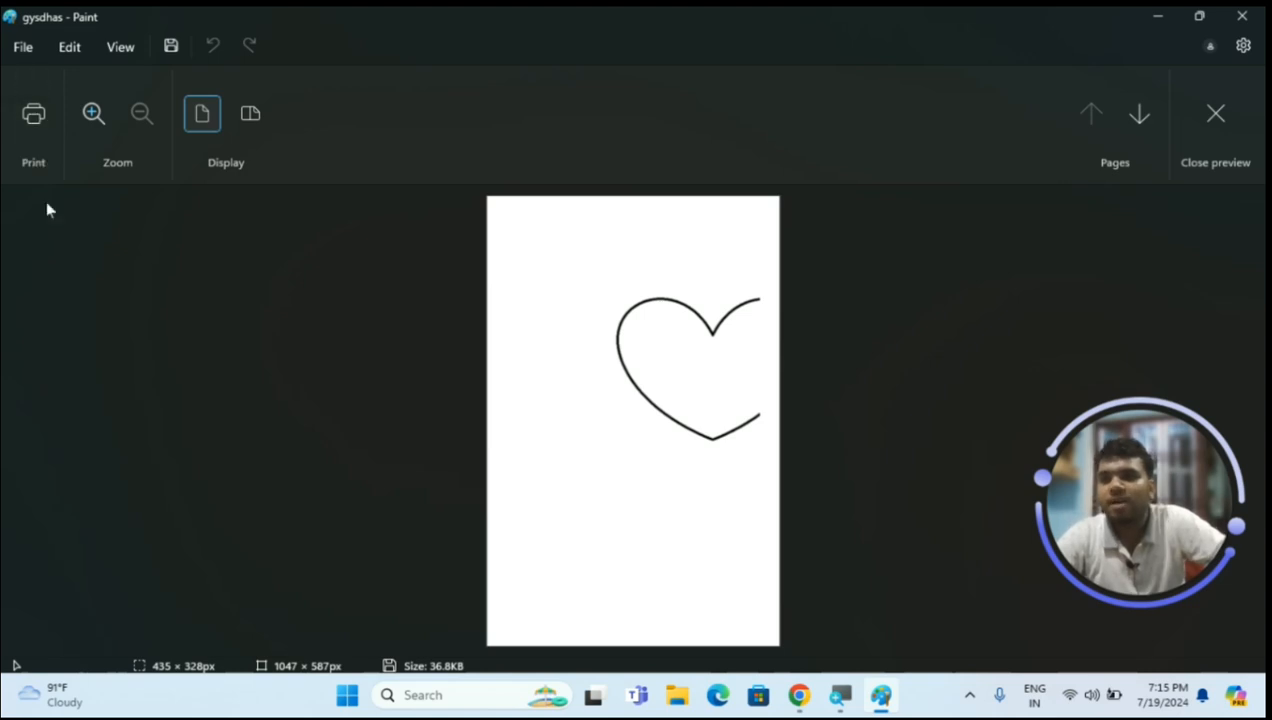
pyautogui.click(34, 114)
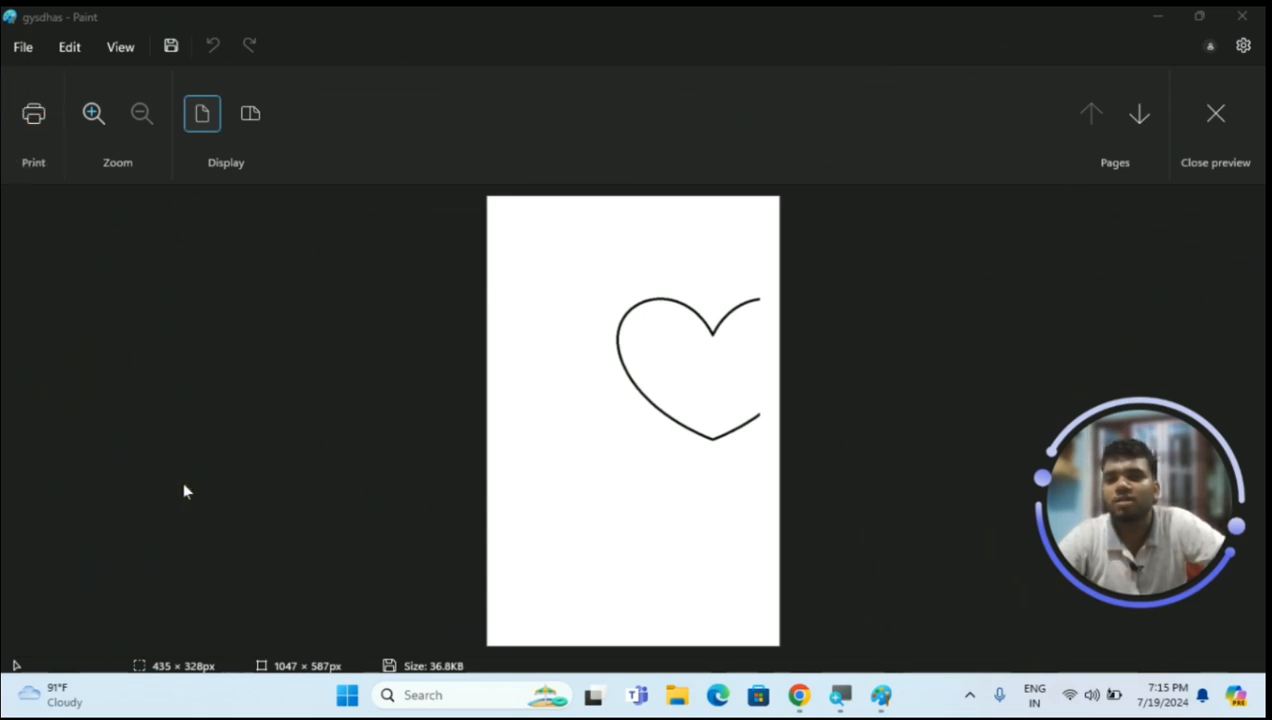
pyautogui.click(188, 610)
pyautogui.click(93, 114)
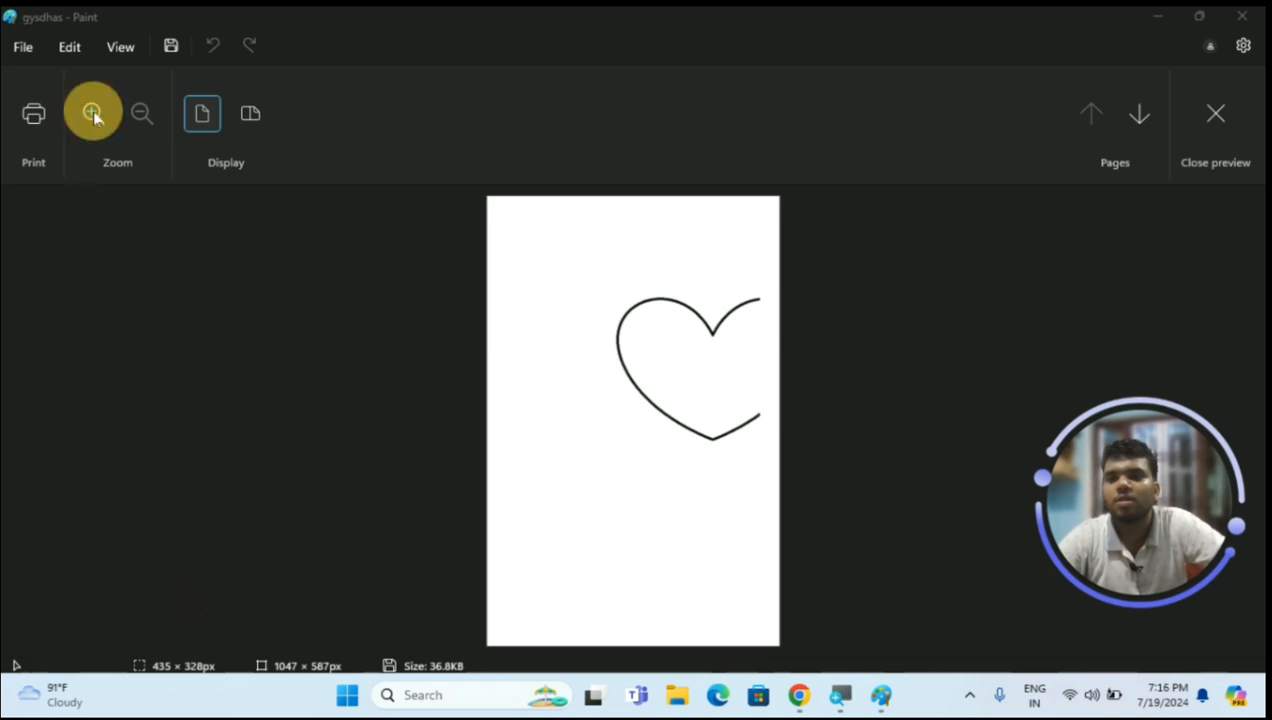
pyautogui.click(93, 114)
pyautogui.click(93, 112)
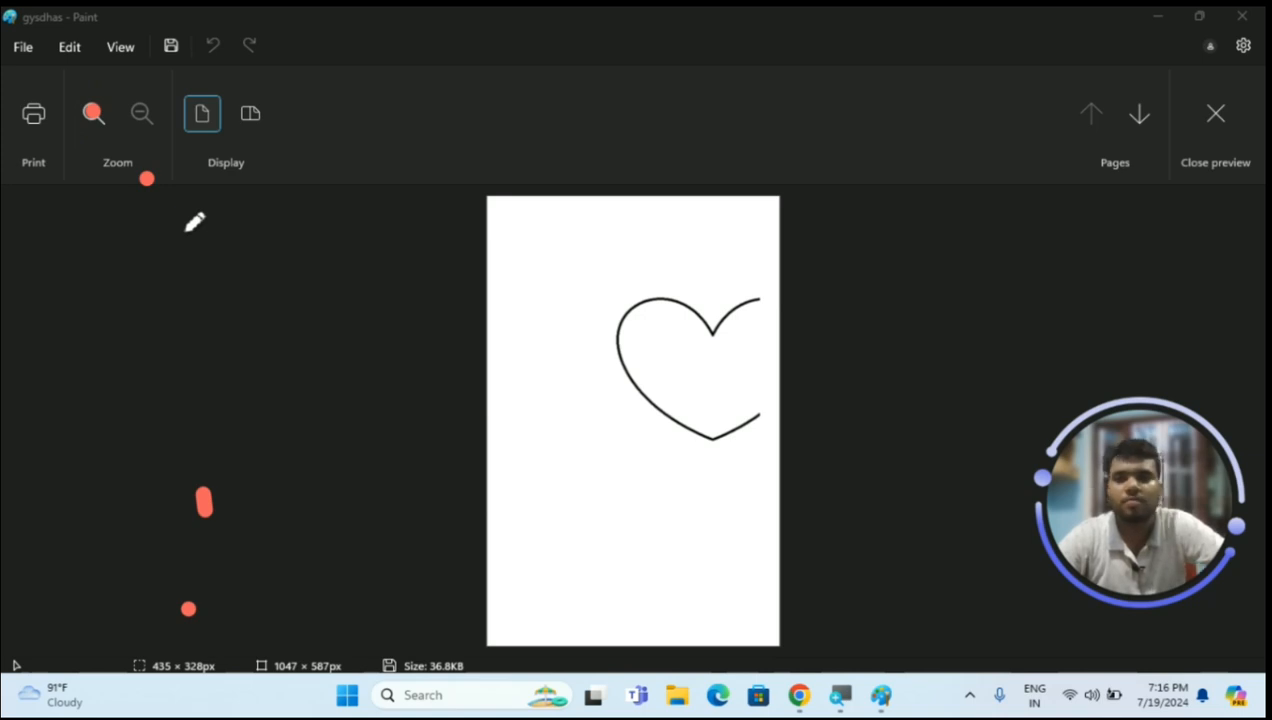
pyautogui.click(204, 626)
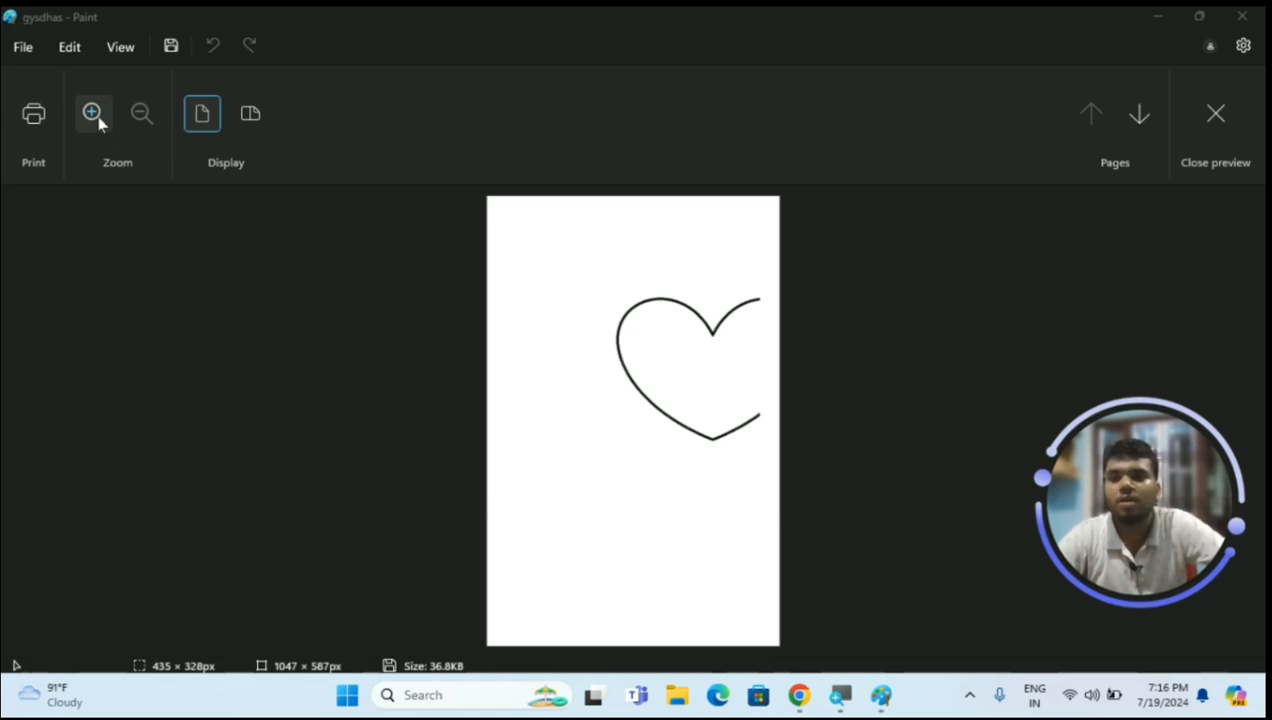
# Zoom the print preview in to its maximum and back out to the whole page
pyautogui.click(92, 113)
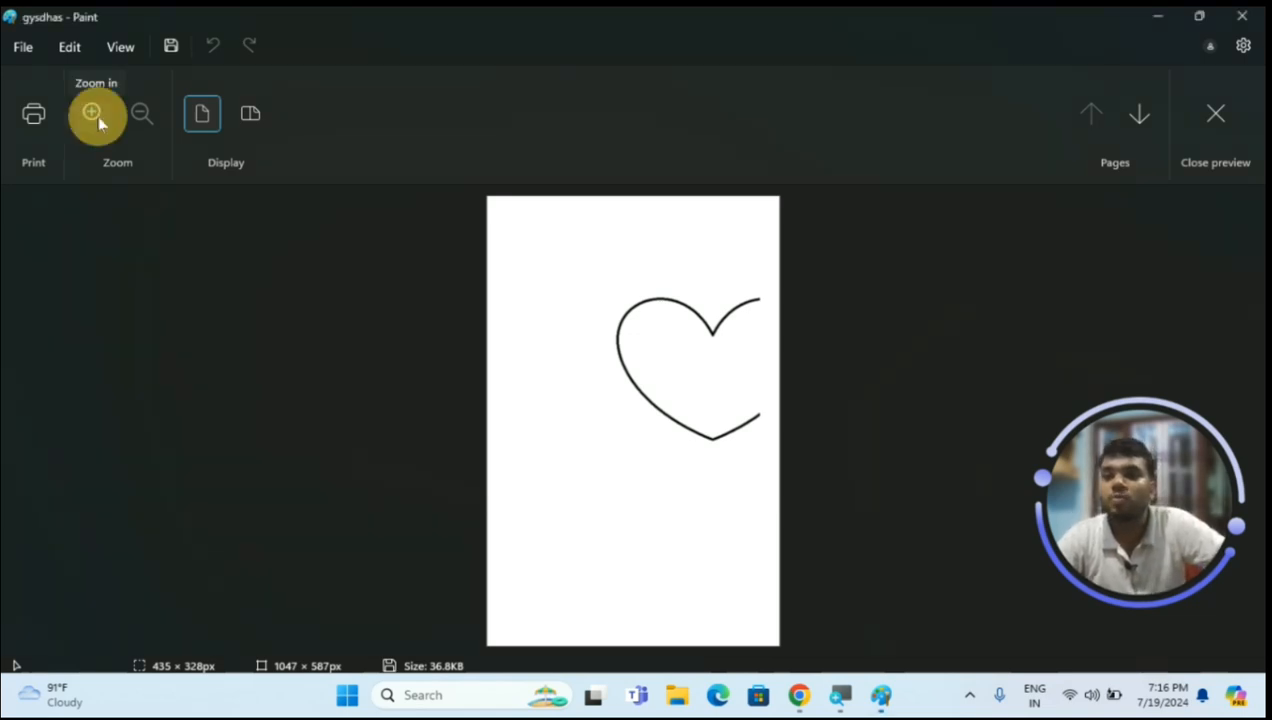
pyautogui.click(92, 113)
pyautogui.click(98, 117)
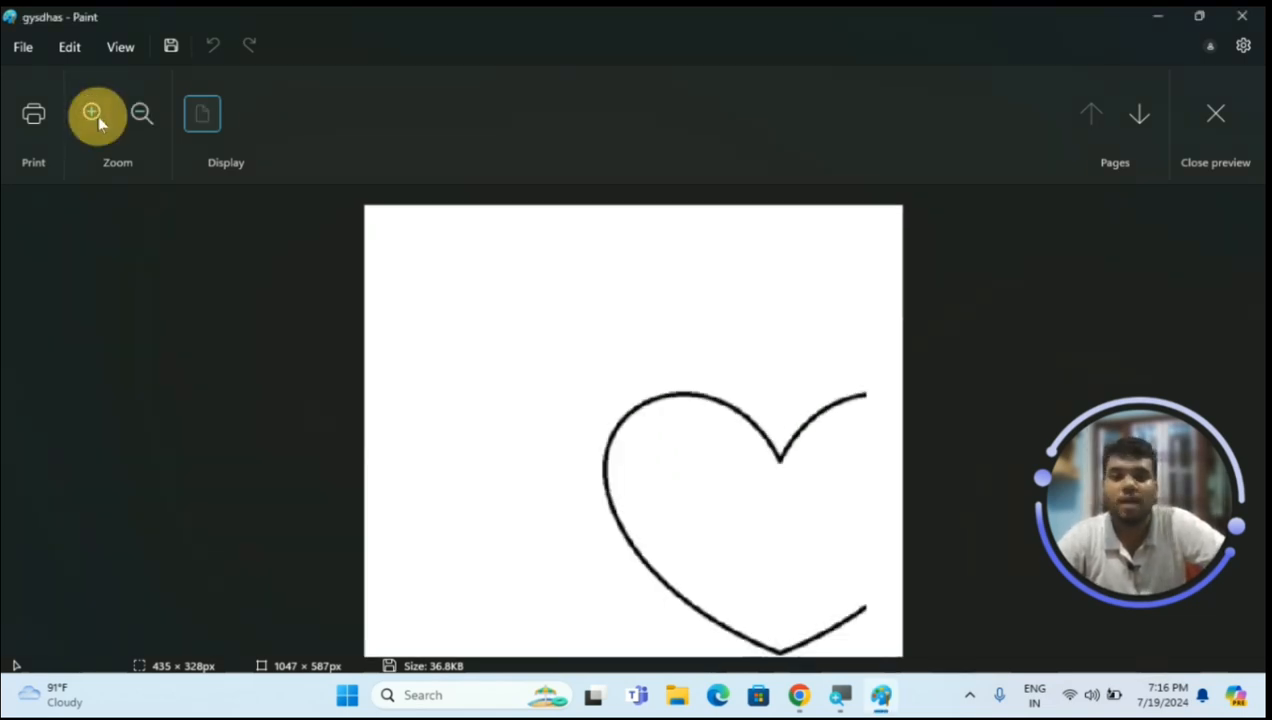
pyautogui.click(98, 117)
pyautogui.click(98, 117)
pyautogui.click(98, 117)
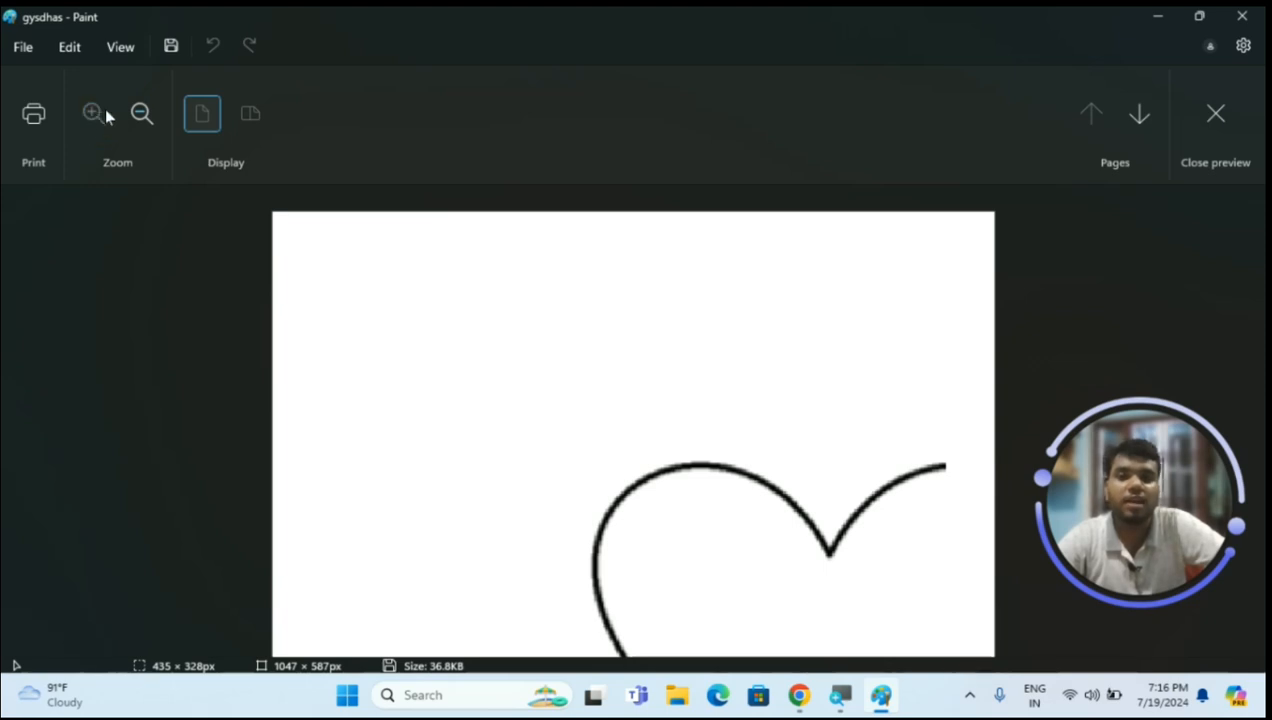
pyautogui.click(142, 113)
pyautogui.click(145, 113)
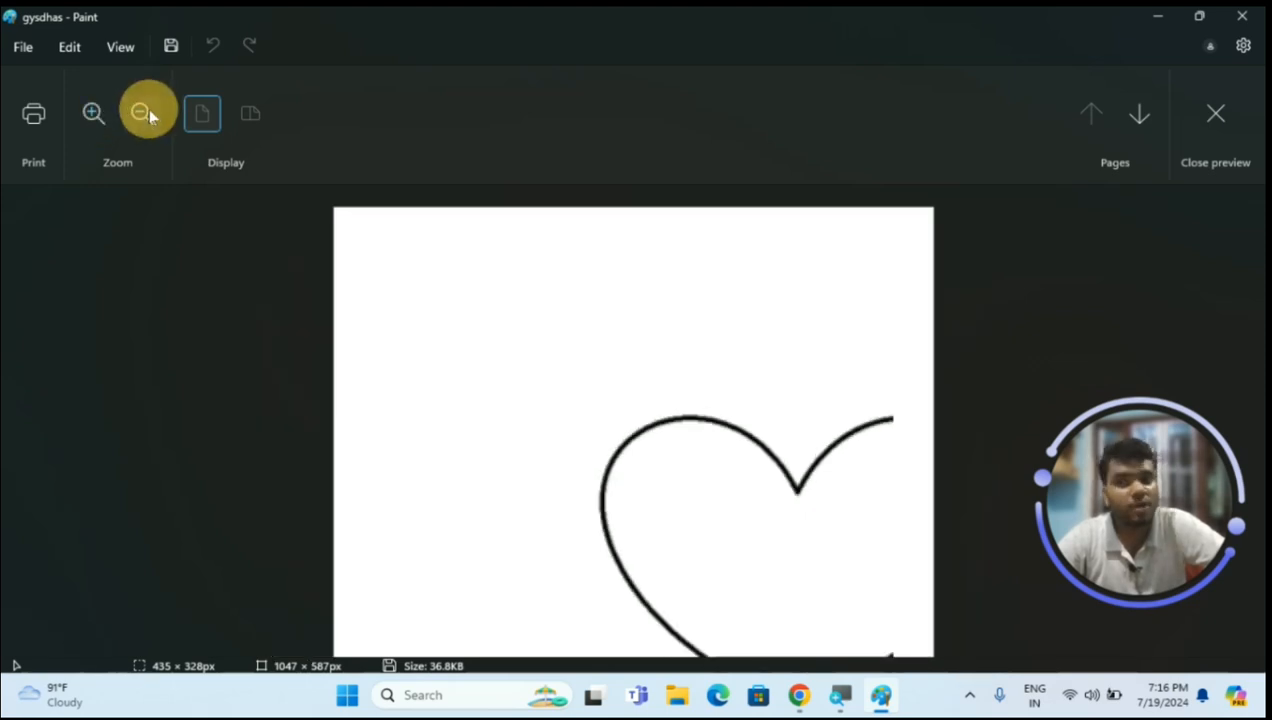
pyautogui.click(145, 113)
pyautogui.click(145, 113)
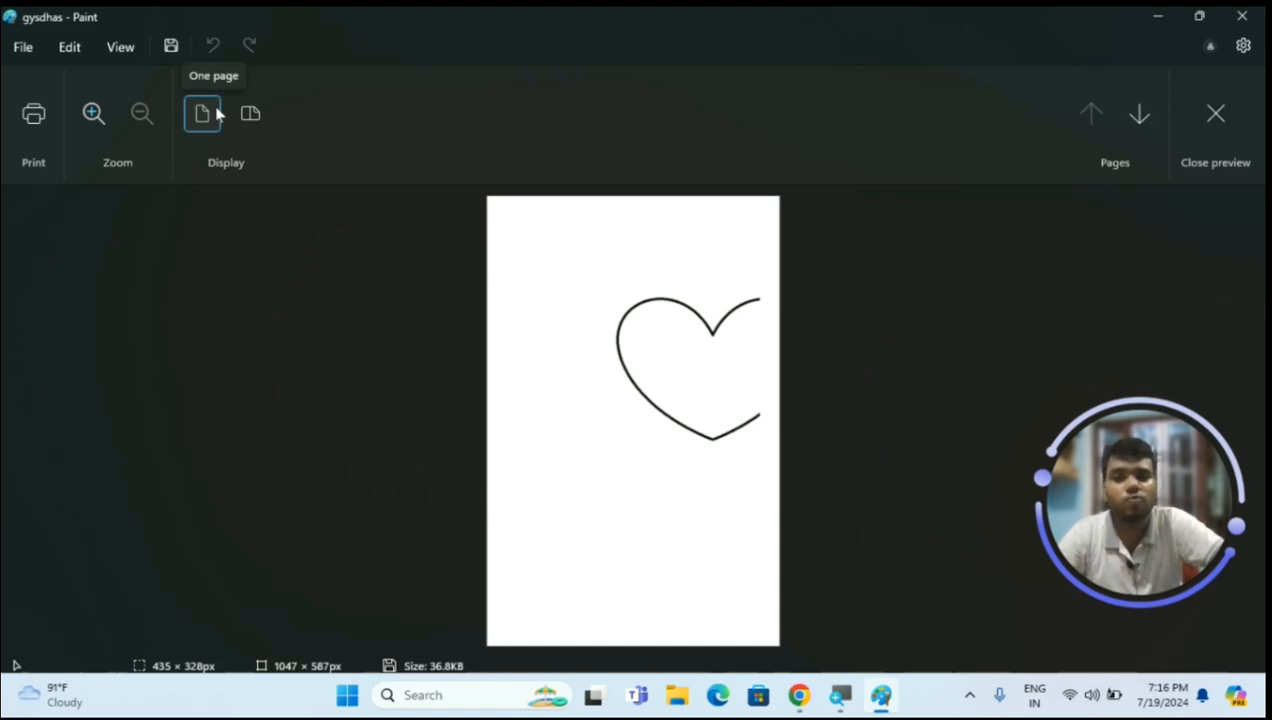
# Compare the two-page and one-page displays of the print preview and close the preview
pyautogui.click(250, 115)
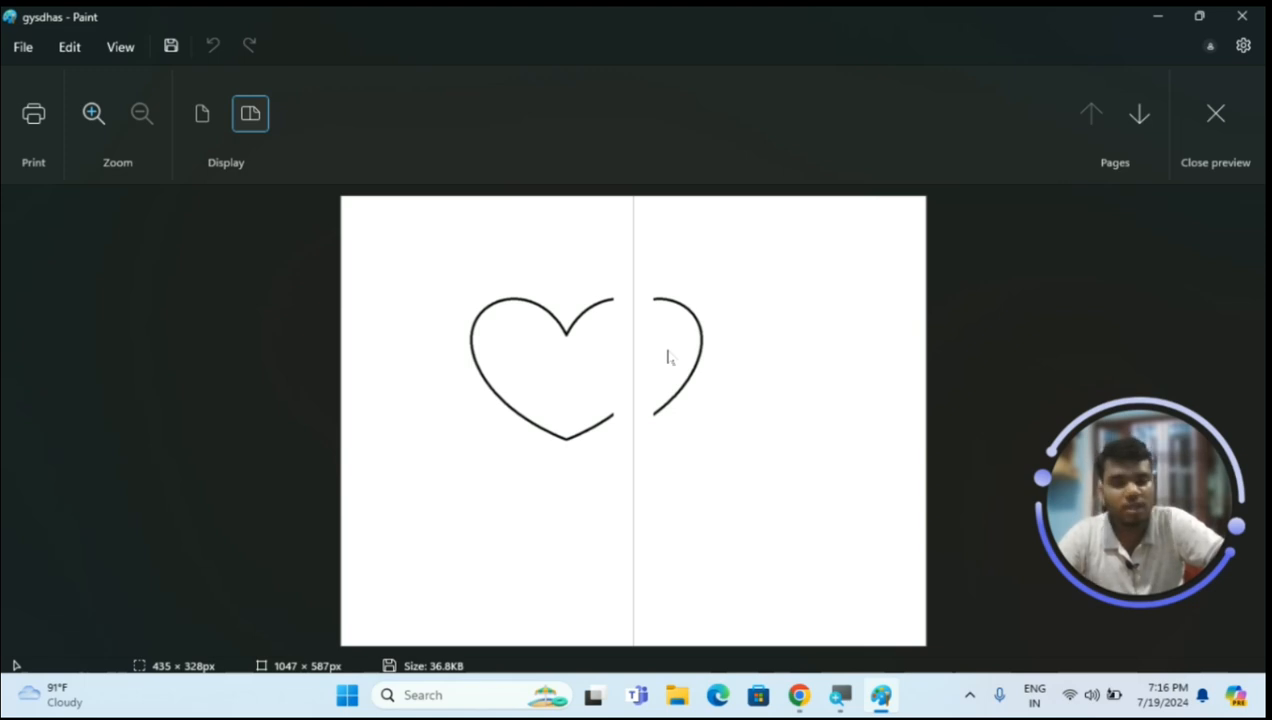
pyautogui.click(202, 115)
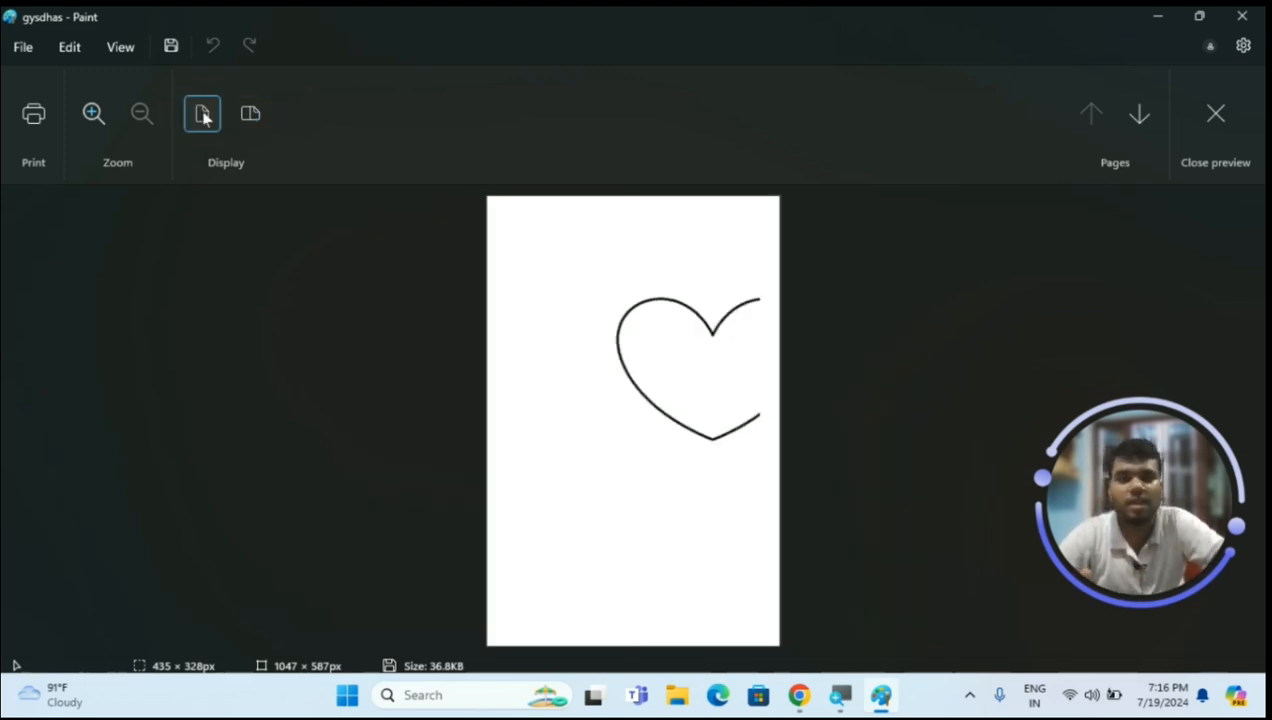
pyautogui.click(1216, 116)
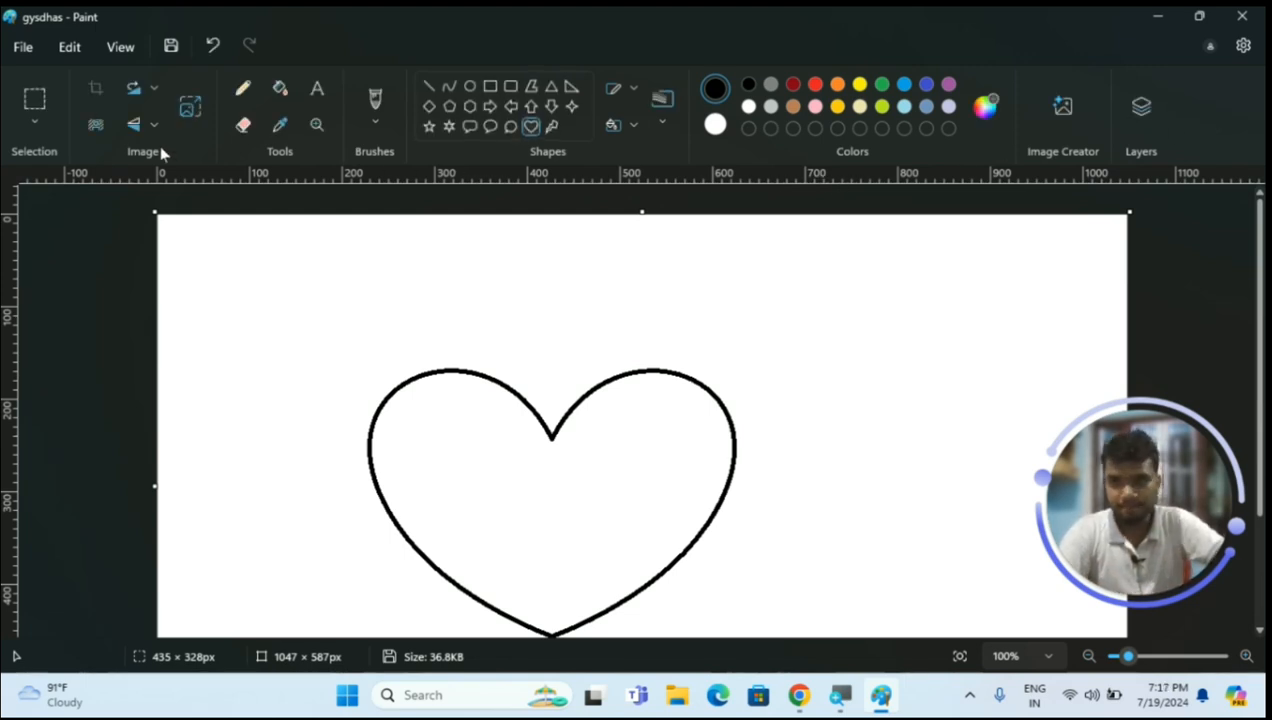
# Open the Print dialog for the heart picture
pyautogui.click(23, 47)
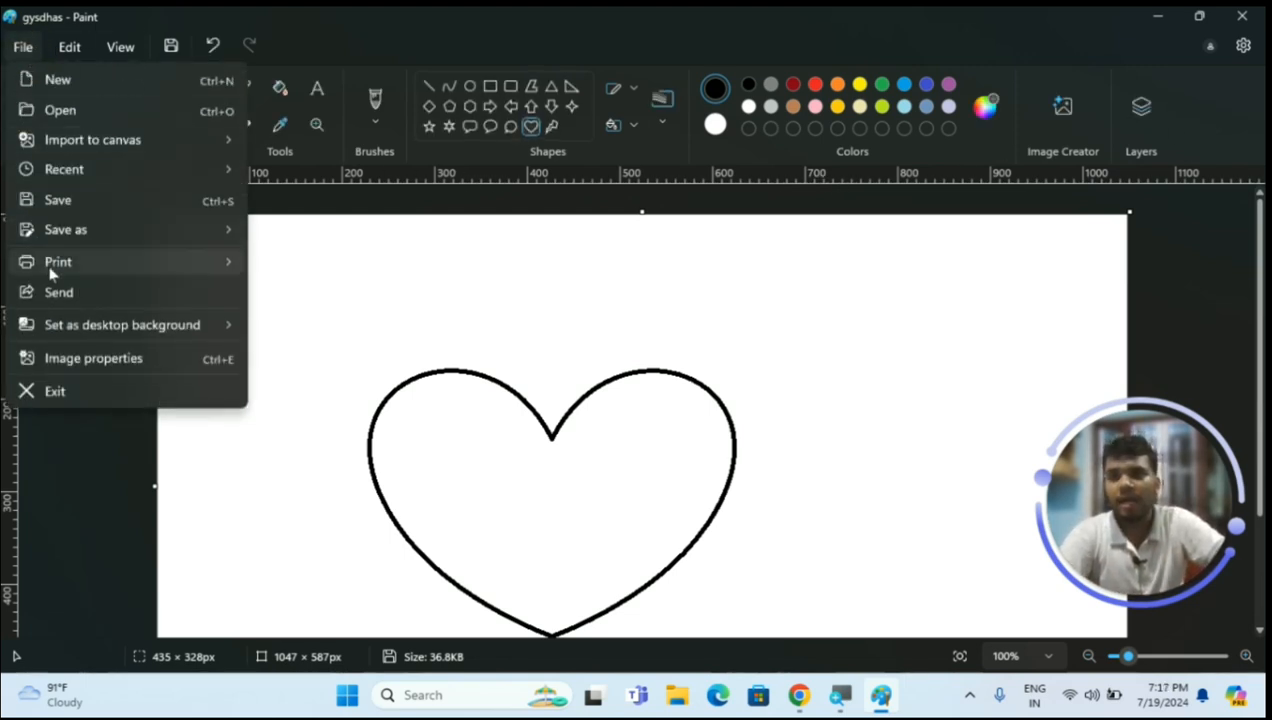
pyautogui.moveTo(74, 264)
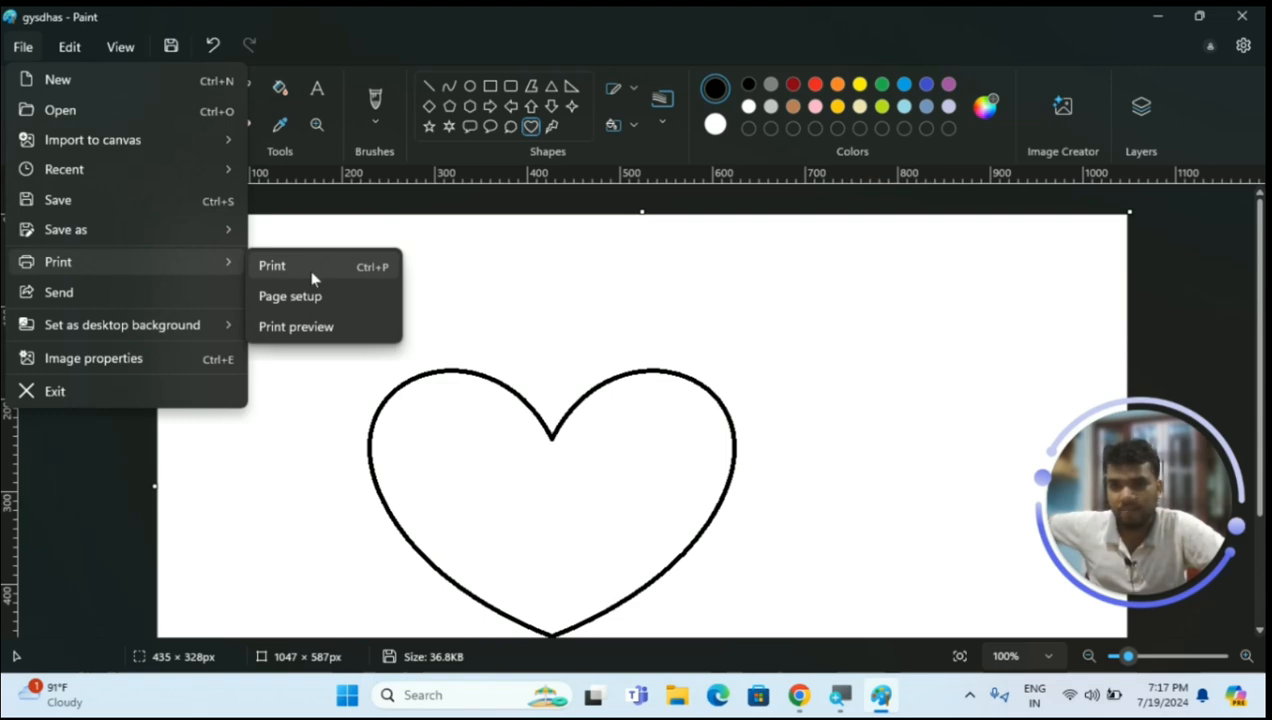
pyautogui.click(312, 278)
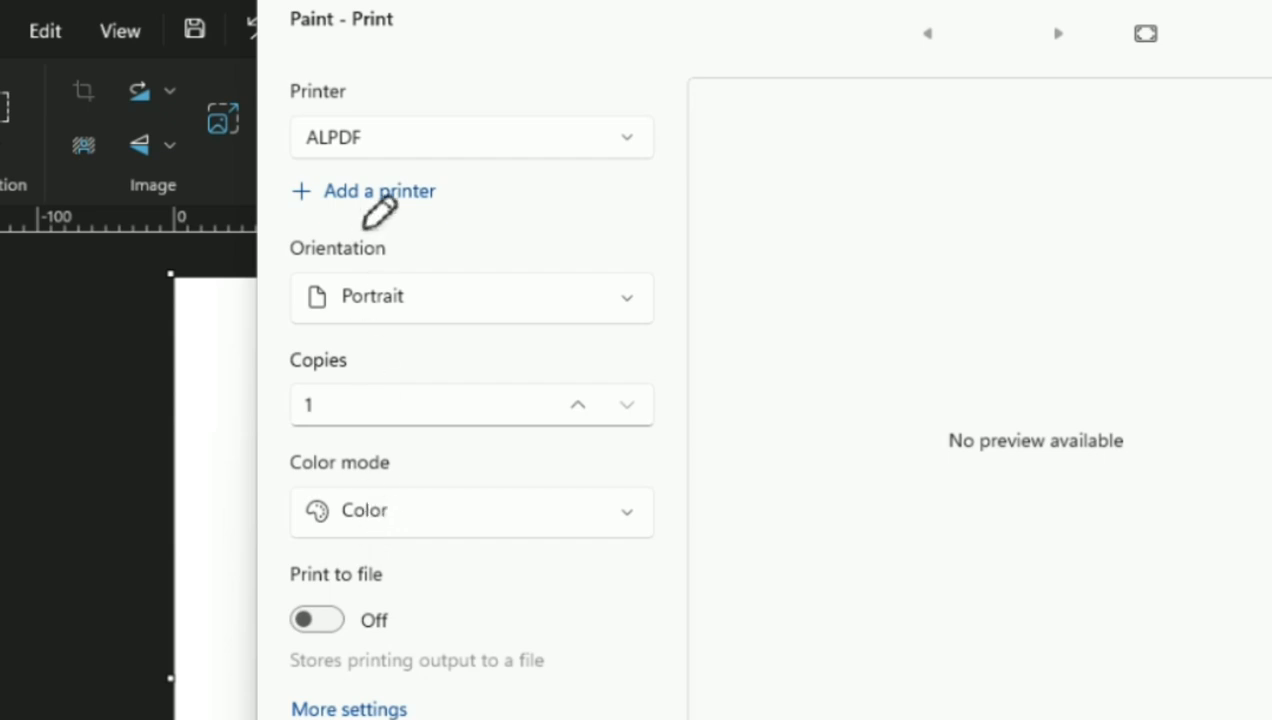
pyautogui.moveTo(360, 76)
pyautogui.mouseDown()
pyautogui.moveTo(308, 73)
pyautogui.moveTo(275, 112)
pyautogui.moveTo(275, 160)
pyautogui.moveTo(319, 175)
pyautogui.moveTo(703, 177)
pyautogui.moveTo(637, 78)
pyautogui.moveTo(576, 67)
pyautogui.moveTo(328, 80)
pyautogui.mouseUp()
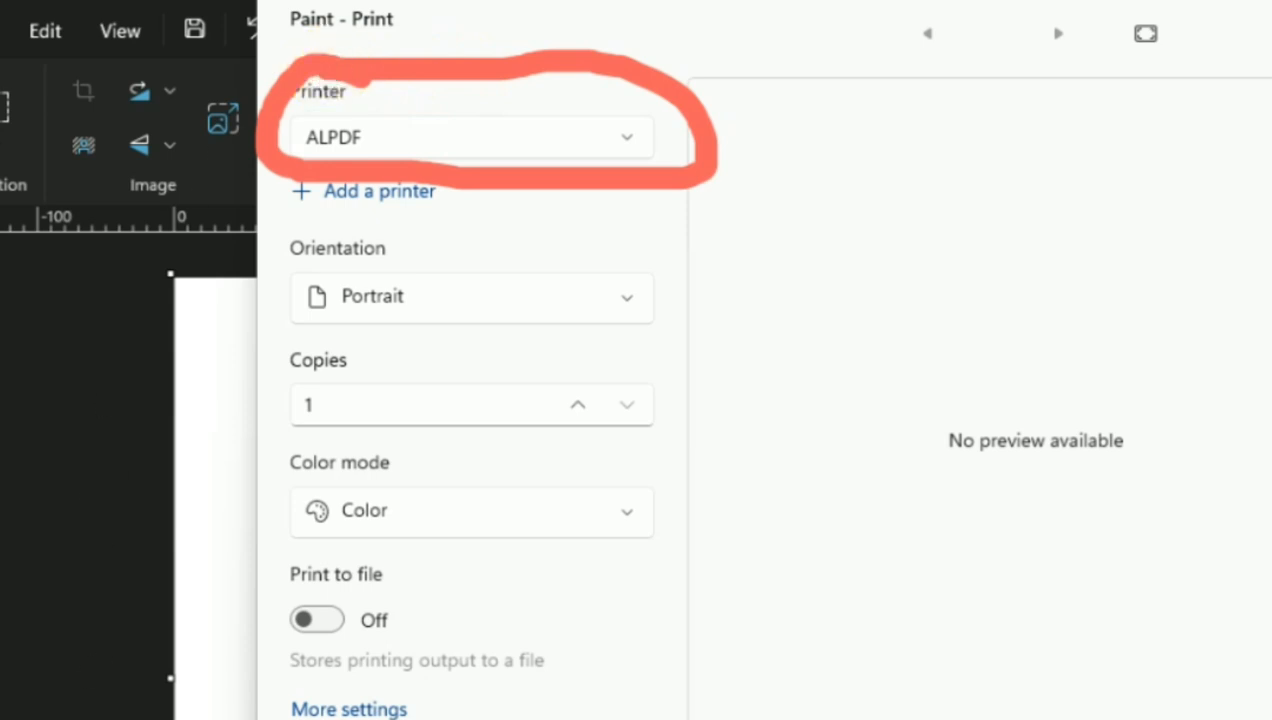
pyautogui.click(208, 665)
pyautogui.moveTo(365, 115)
pyautogui.mouseDown()
pyautogui.moveTo(350, 210)
pyautogui.moveTo(583, 175)
pyautogui.moveTo(478, 106)
pyautogui.mouseUp()
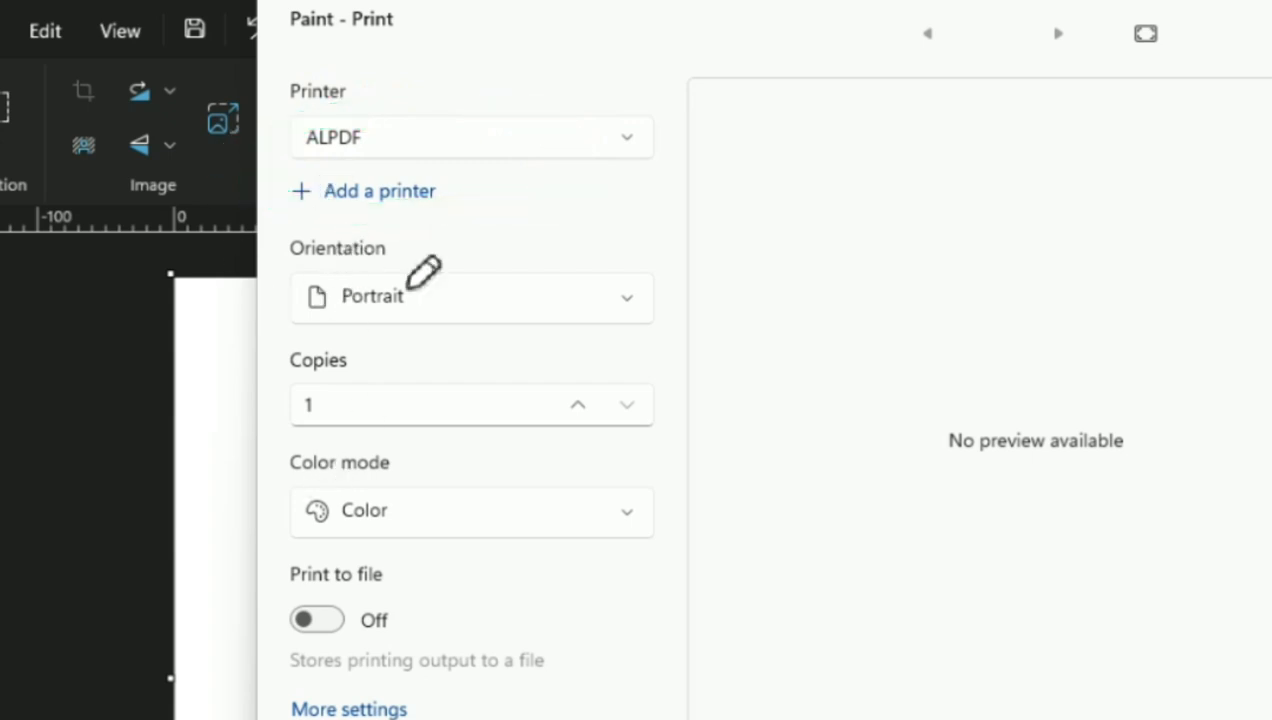
pyautogui.moveTo(462, 172)
pyautogui.mouseDown()
pyautogui.moveTo(309, 150)
pyautogui.moveTo(261, 212)
pyautogui.moveTo(411, 236)
pyautogui.moveTo(472, 215)
pyautogui.moveTo(468, 148)
pyautogui.mouseUp()
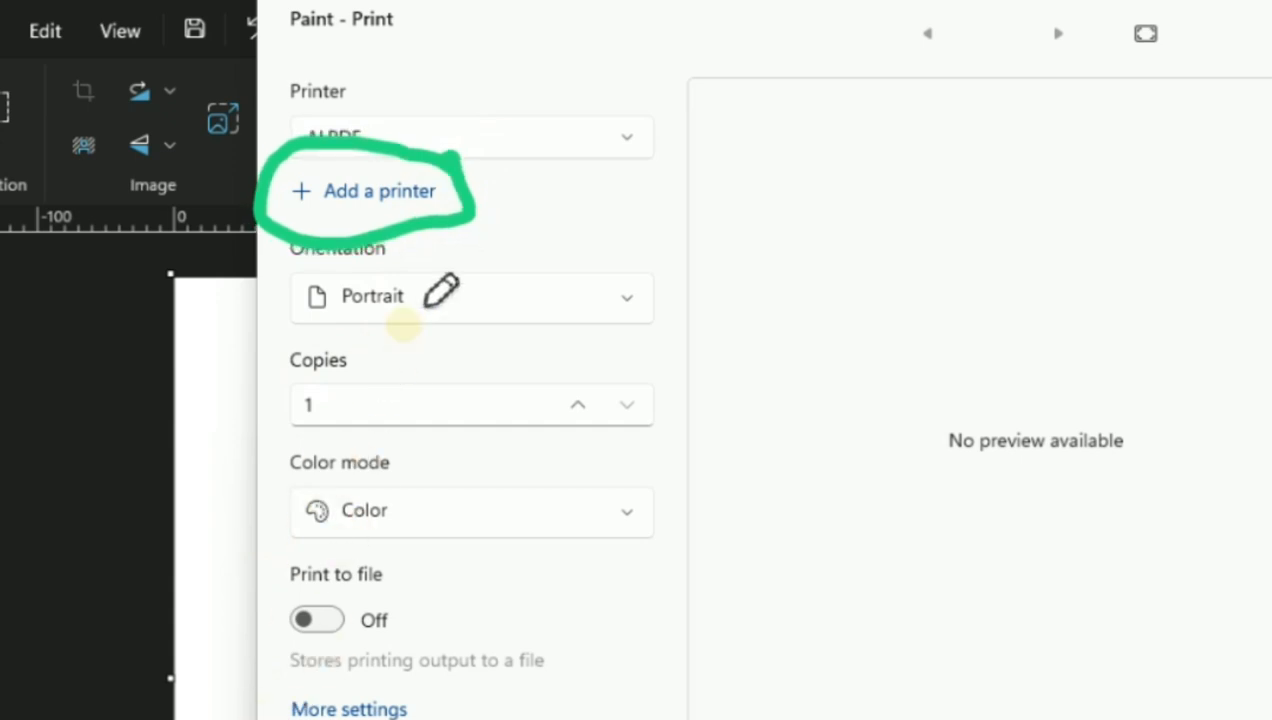
pyautogui.moveTo(452, 162)
pyautogui.mouseDown()
pyautogui.moveTo(335, 172)
pyautogui.moveTo(274, 208)
pyautogui.moveTo(350, 245)
pyautogui.moveTo(472, 239)
pyautogui.mouseUp()
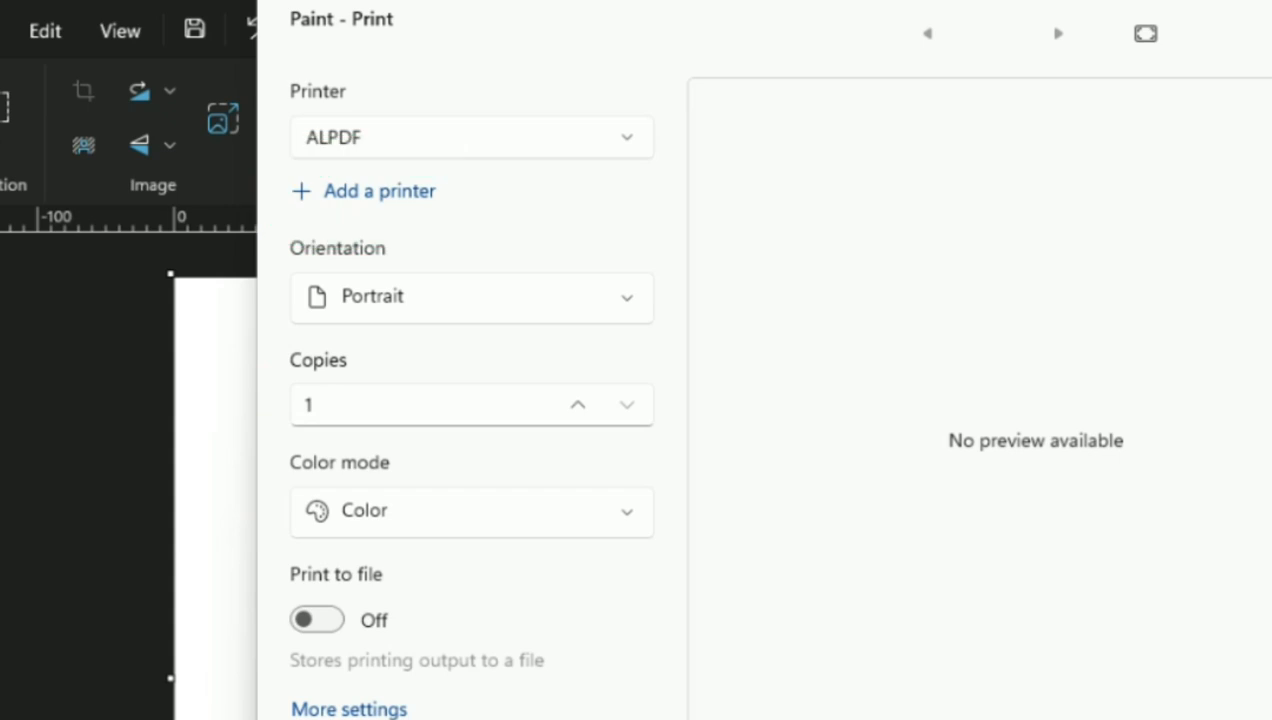
# Review the available printers and the page orientation choices in the print settings
pyautogui.click(612, 148)
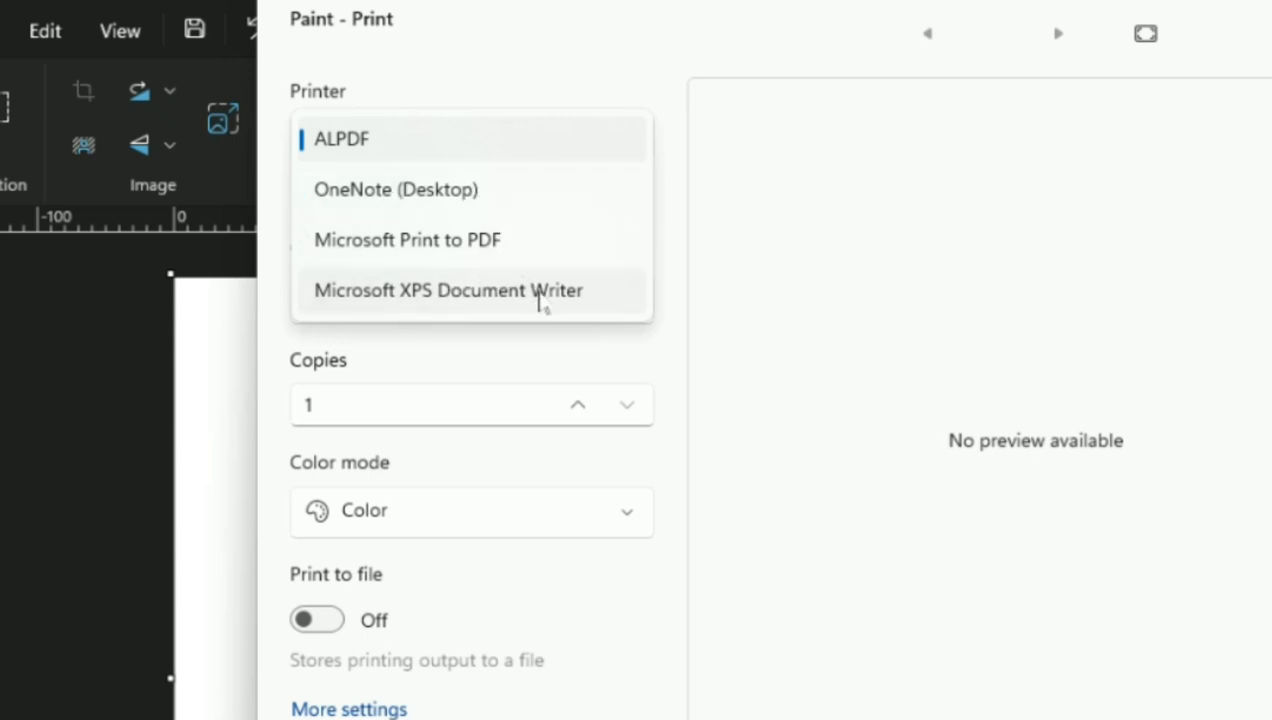
pyautogui.click(687, 238)
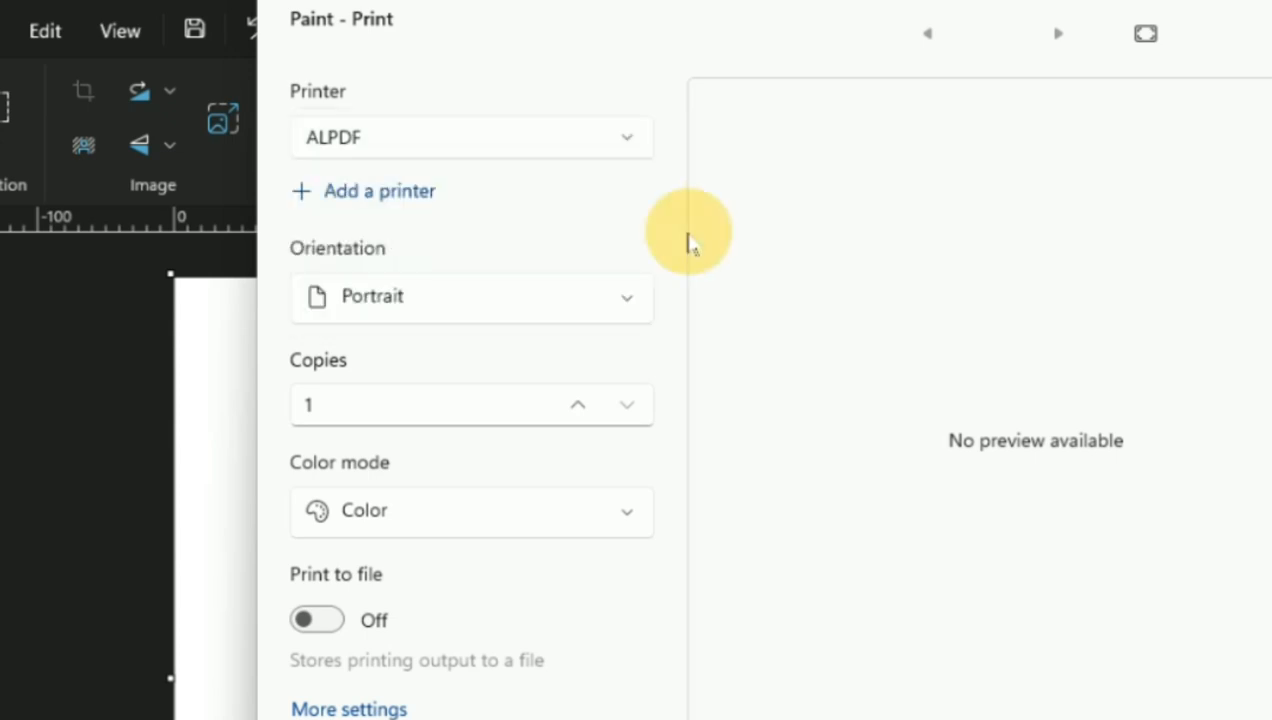
pyautogui.click(356, 207)
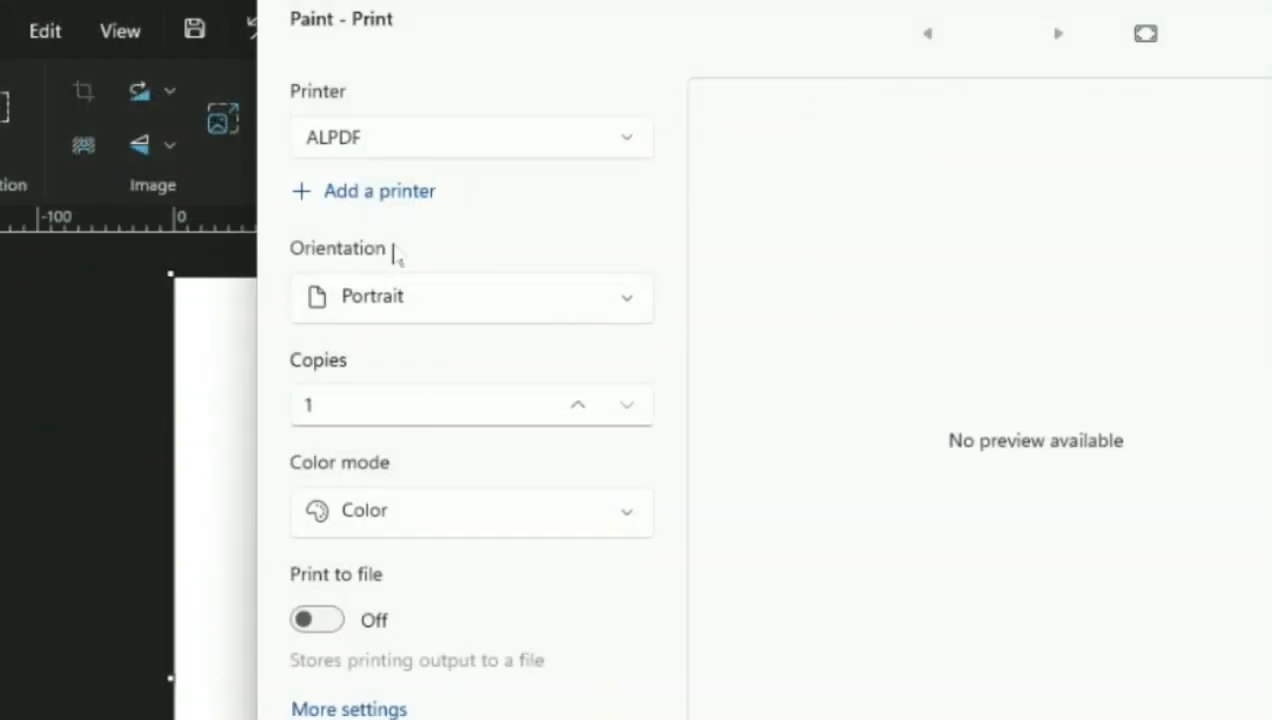
pyautogui.click(630, 305)
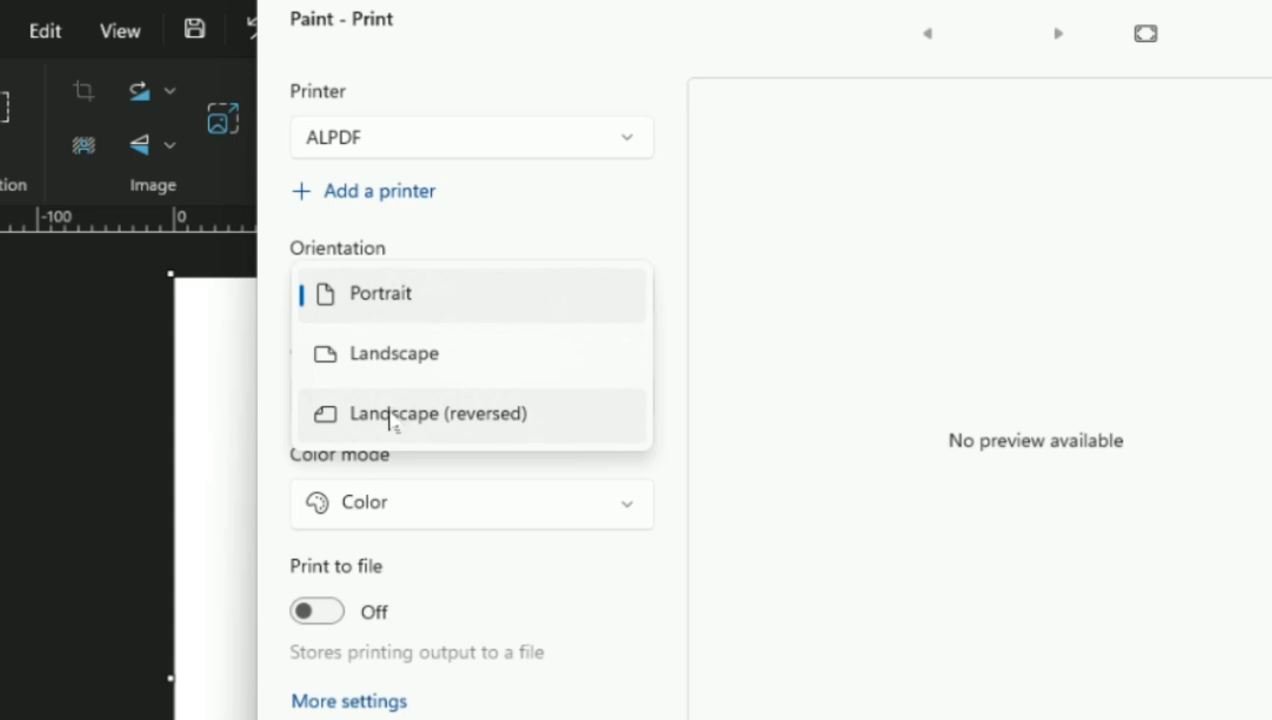
pyautogui.click(805, 381)
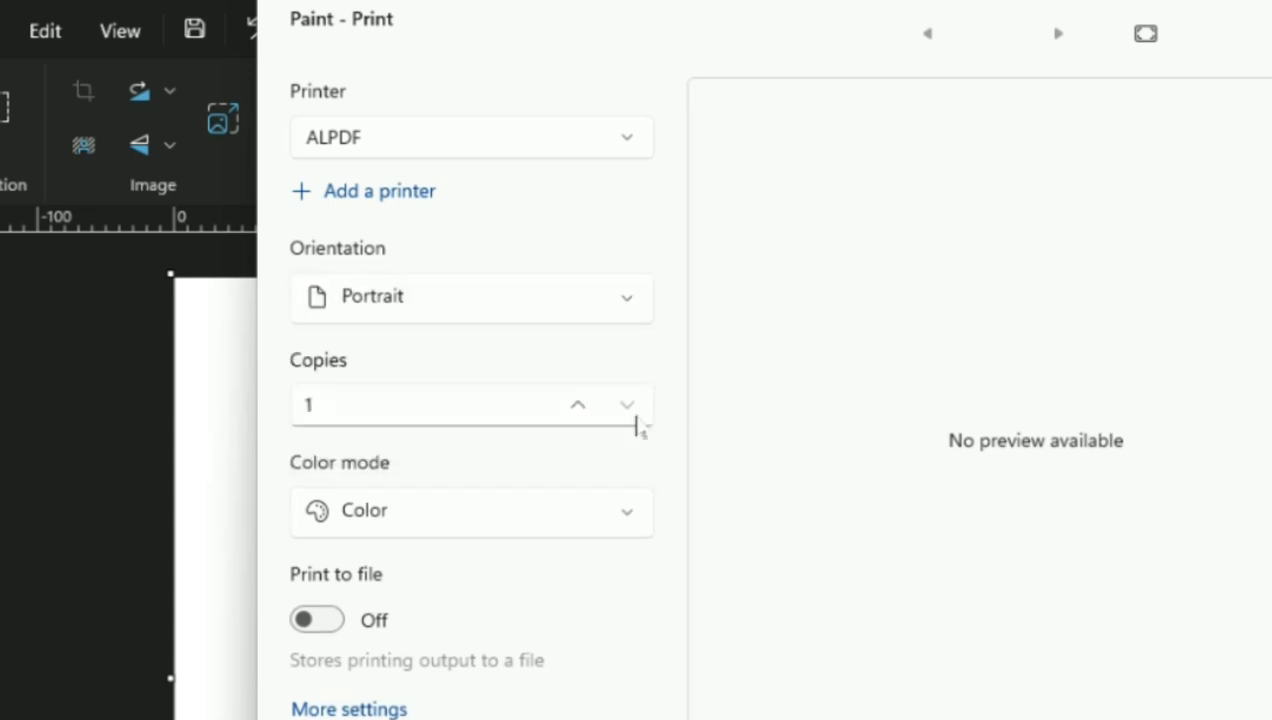
# Raise the number of copies and lower it back to 1
pyautogui.click(578, 404)
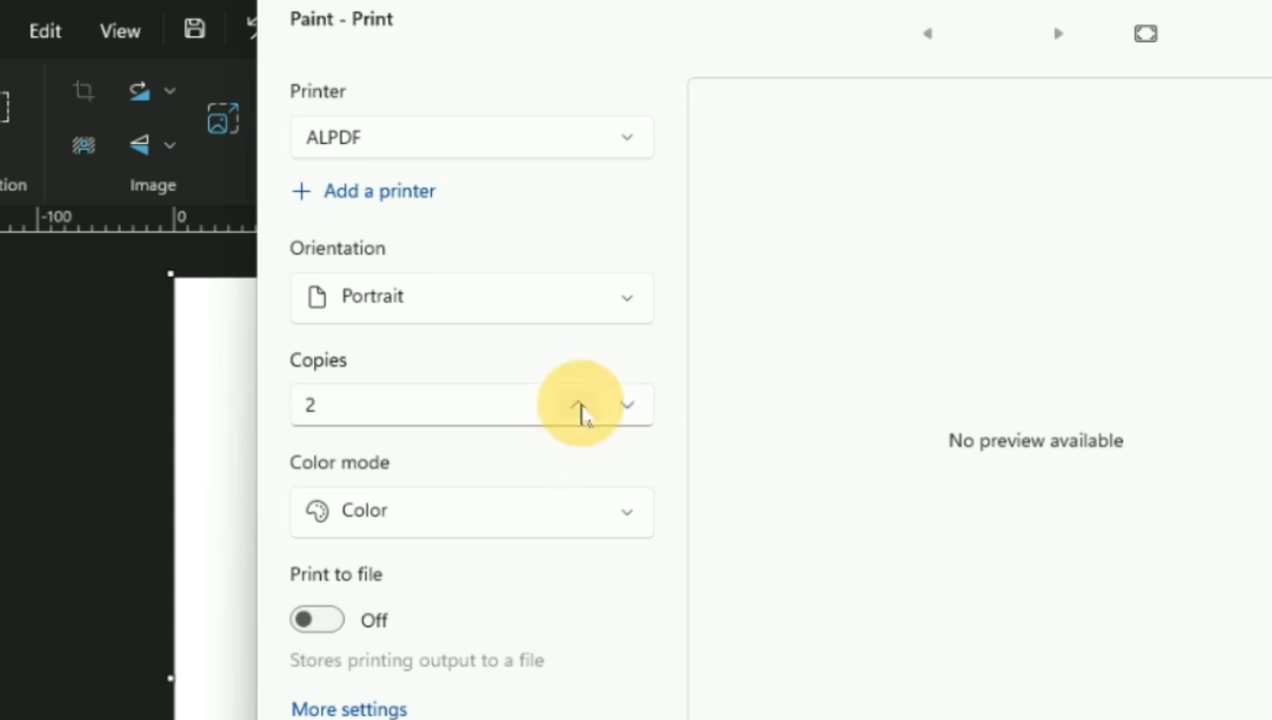
pyautogui.click(619, 414)
pyautogui.click(619, 414)
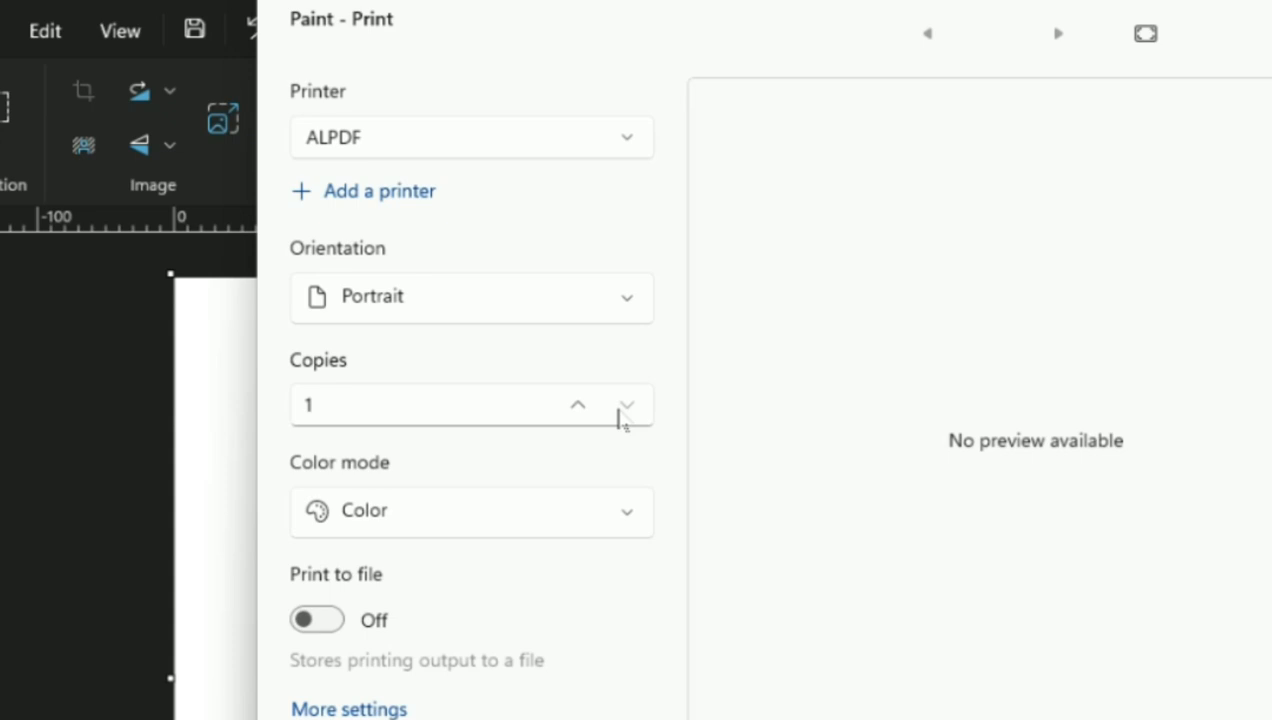
pyautogui.click(577, 408)
pyautogui.click(577, 408)
pyautogui.click(640, 426)
pyautogui.click(640, 426)
pyautogui.click(640, 426)
pyautogui.click(640, 426)
pyautogui.click(640, 426)
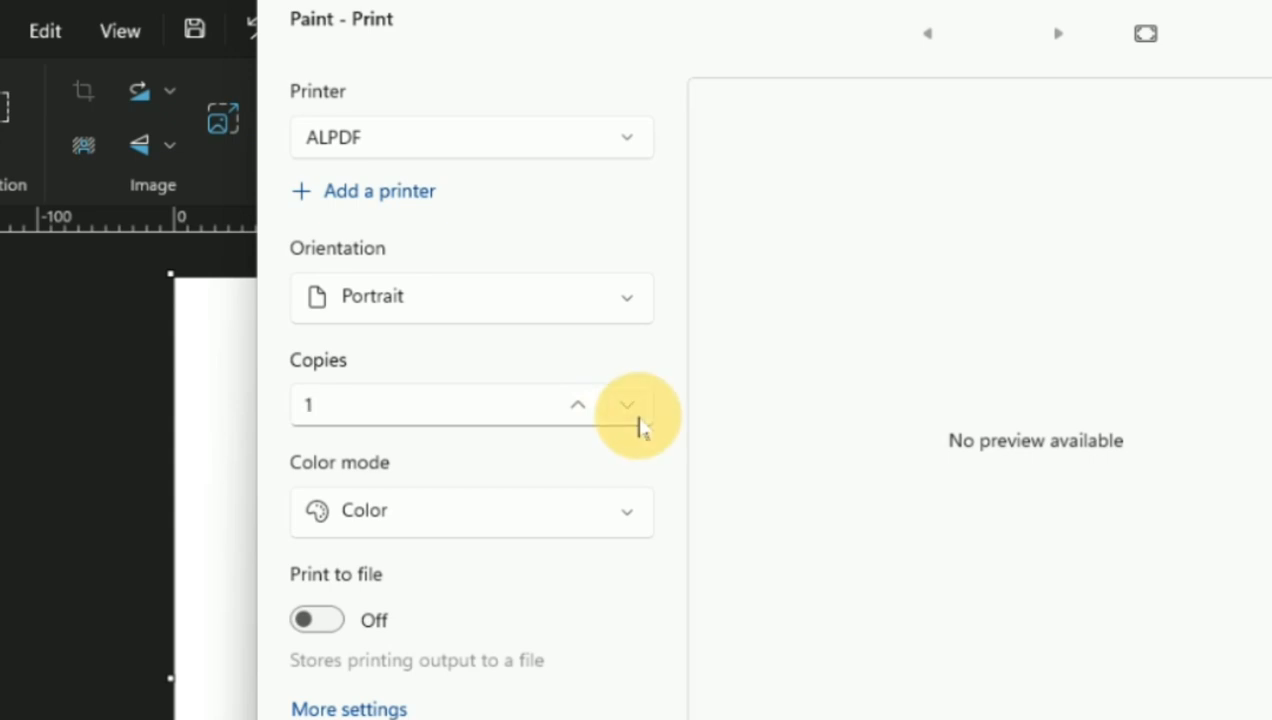
# Set the number of copies to 102
pyautogui.click(584, 413)
pyautogui.click(587, 418)
pyautogui.click(587, 418)
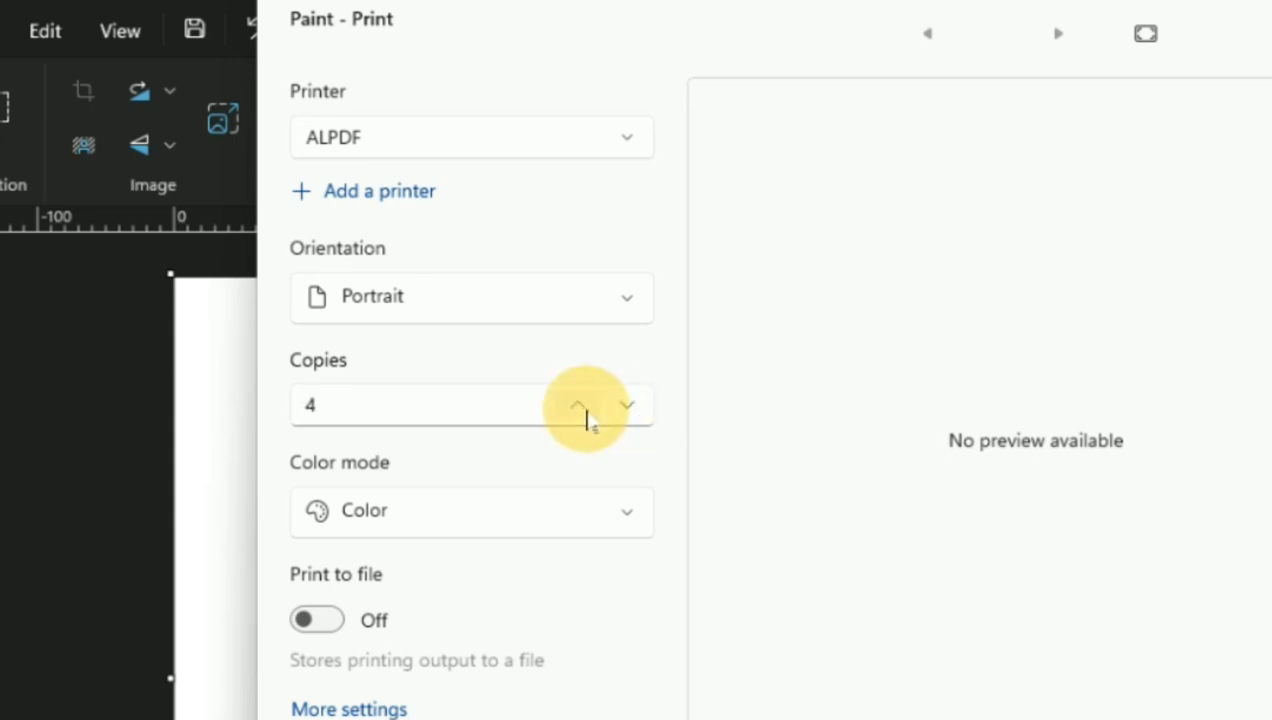
pyautogui.click(587, 418)
pyautogui.click(587, 418)
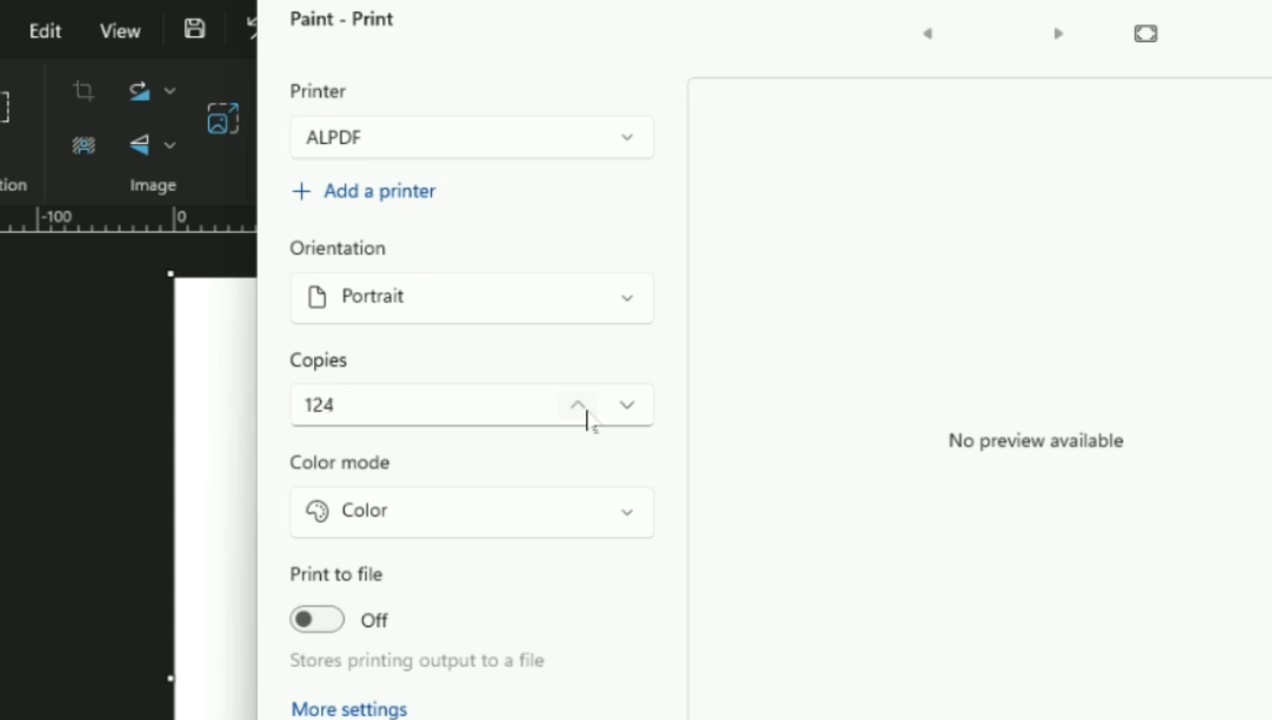
pyautogui.click(419, 393)
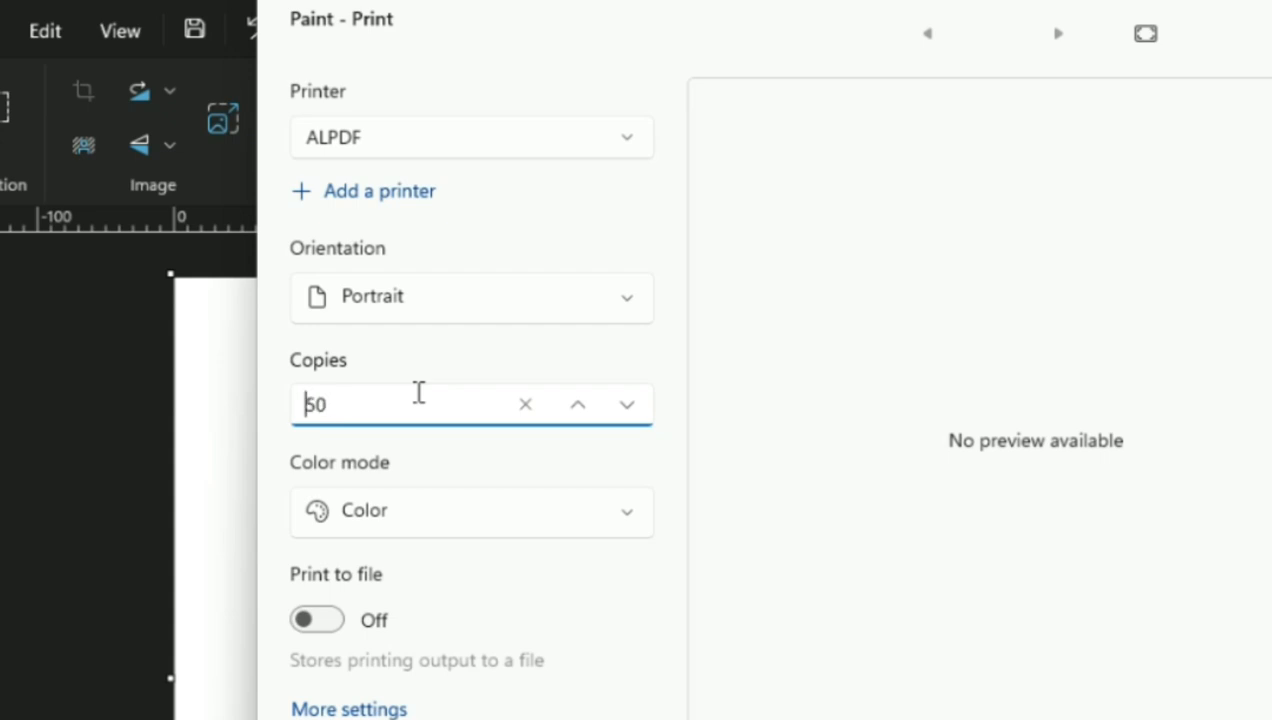
pyautogui.click(355, 404)
# Set the print color mode to Monochrome
pyautogui.click(519, 507)
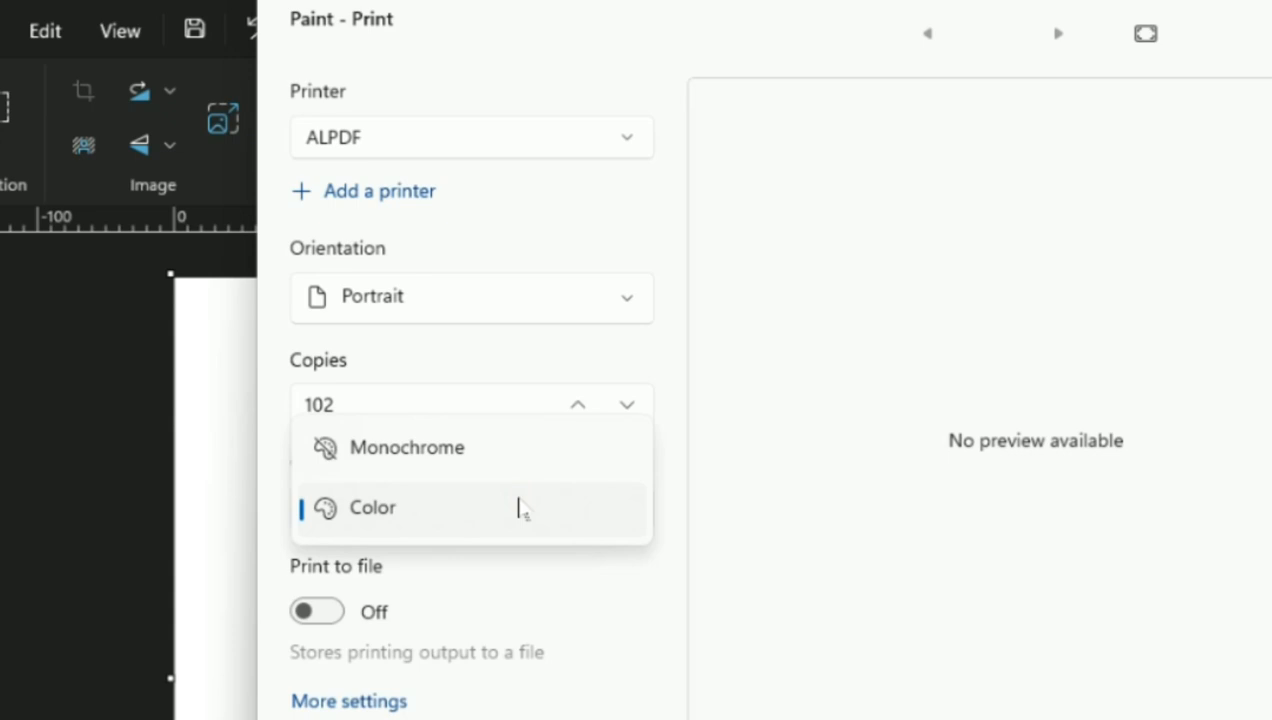
pyautogui.click(564, 596)
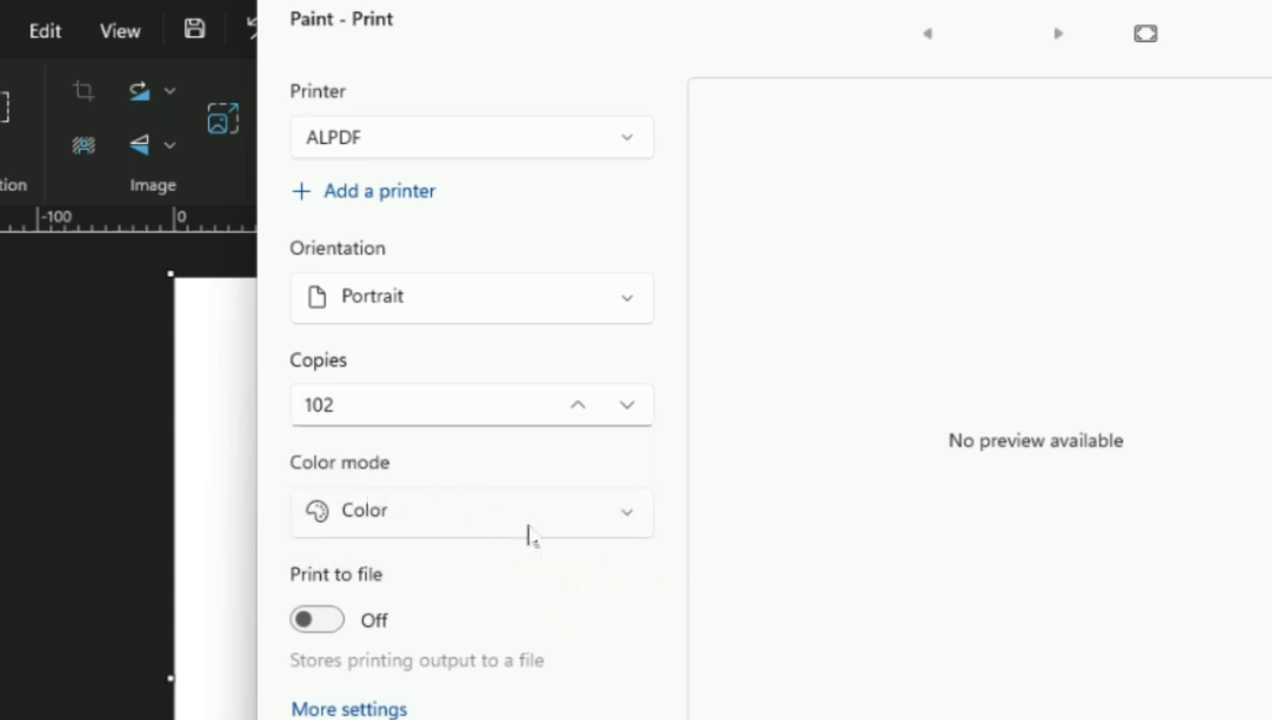
pyautogui.click(614, 521)
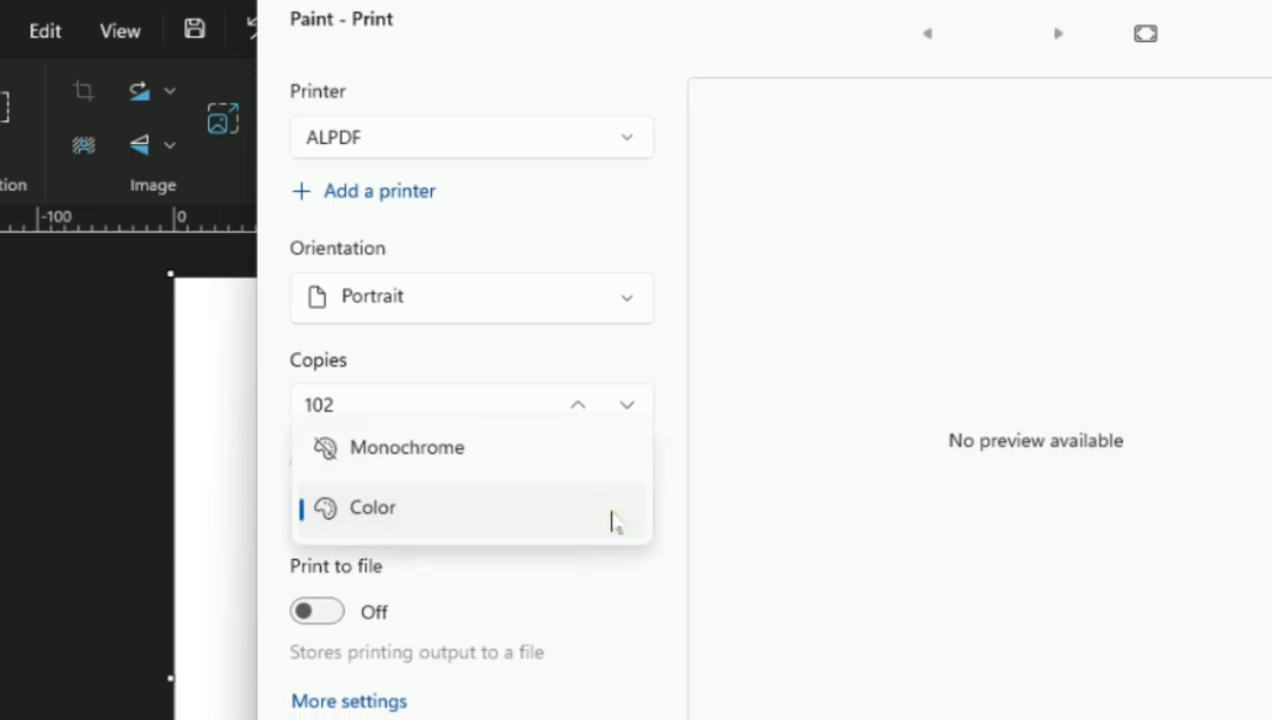
pyautogui.click(412, 452)
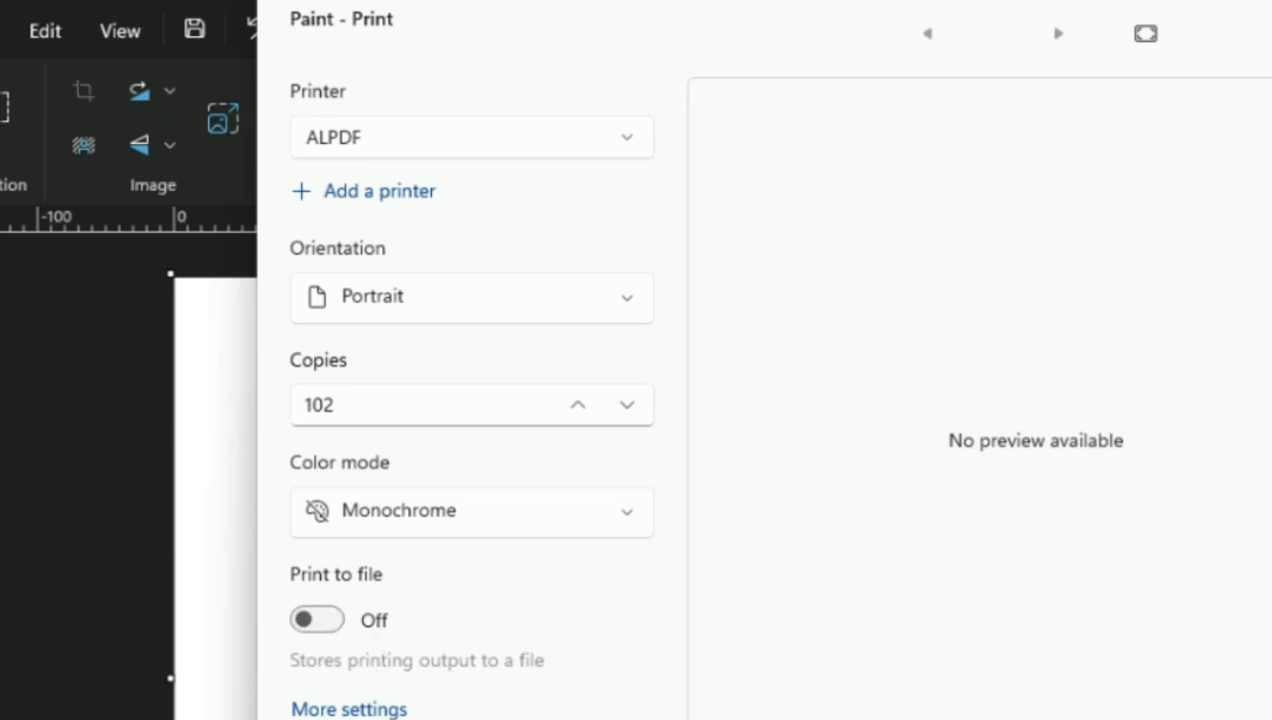
# Open the additional printing preferences and check the Pages per Sheet choices in the page layout
pyautogui.click(362, 708)
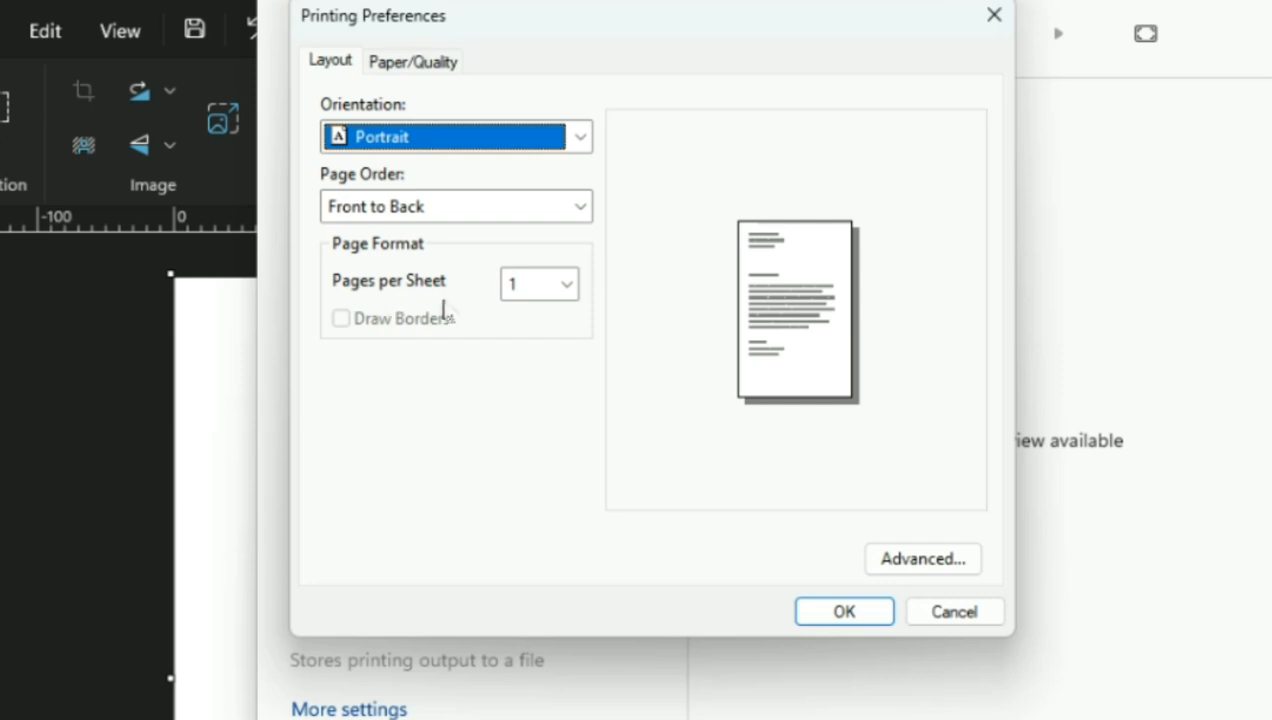
pyautogui.click(566, 285)
pyautogui.click(564, 285)
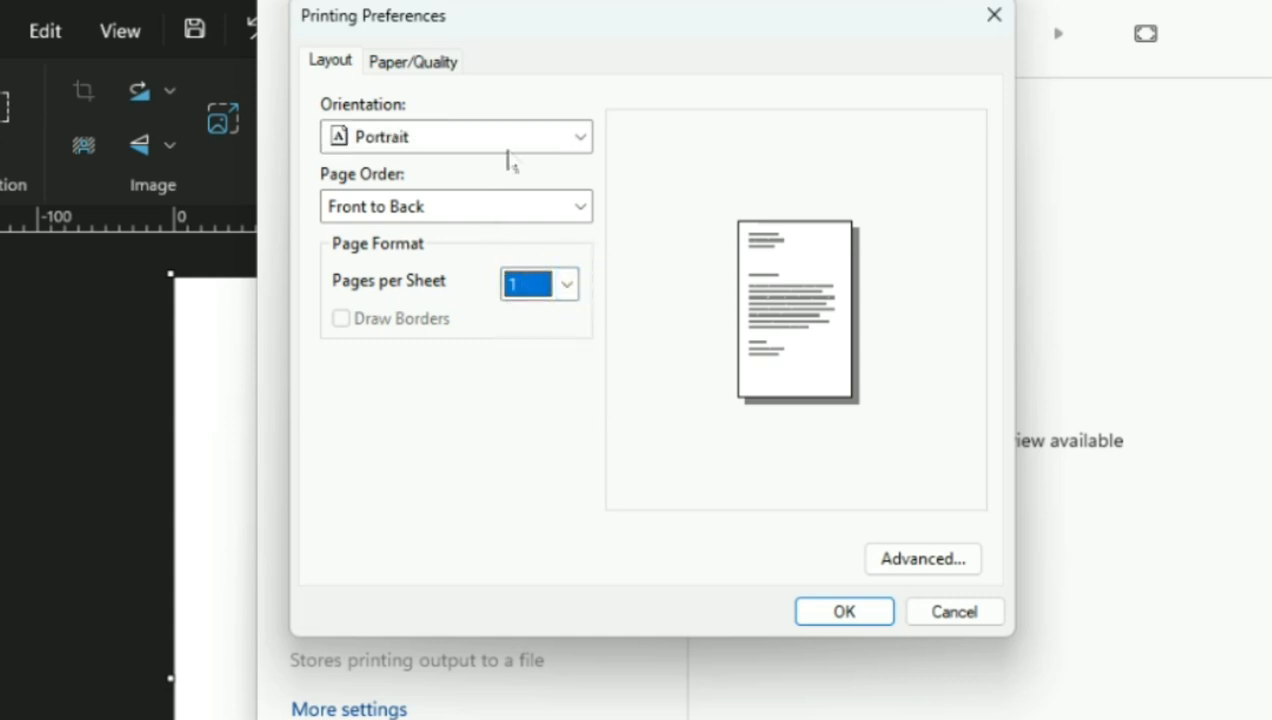
# Try the Color option in the paper quality preferences, return to Black & White and go back to the layout preferences
pyautogui.click(433, 66)
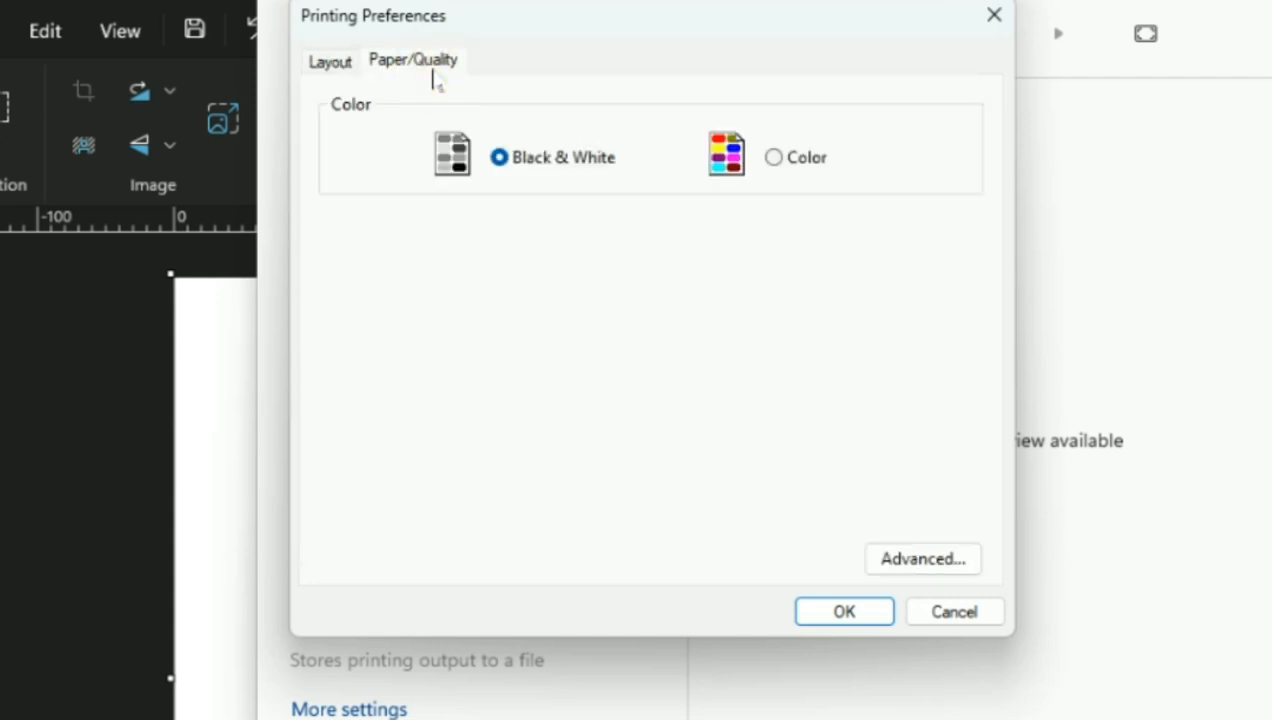
pyautogui.click(564, 159)
pyautogui.click(797, 168)
pyautogui.click(503, 160)
pyautogui.click(330, 63)
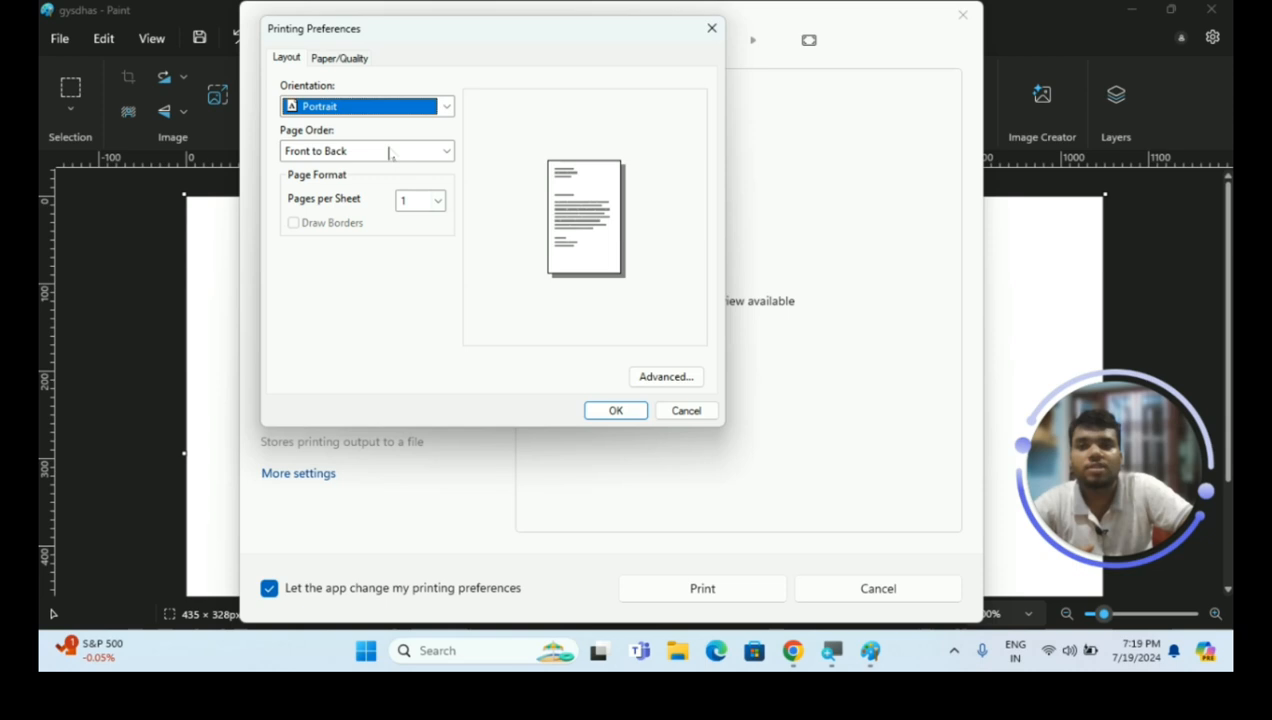
# Accept the printing preferences and print the heart picture
pyautogui.click(628, 410)
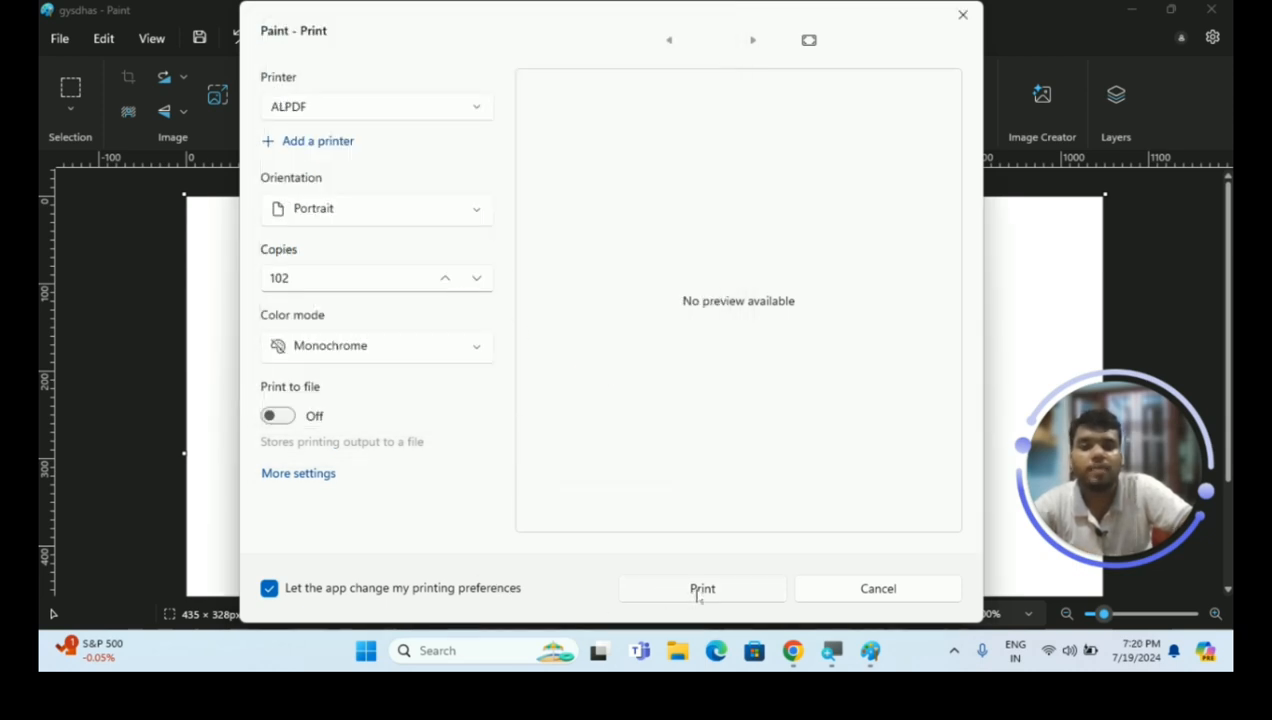
pyautogui.click(701, 589)
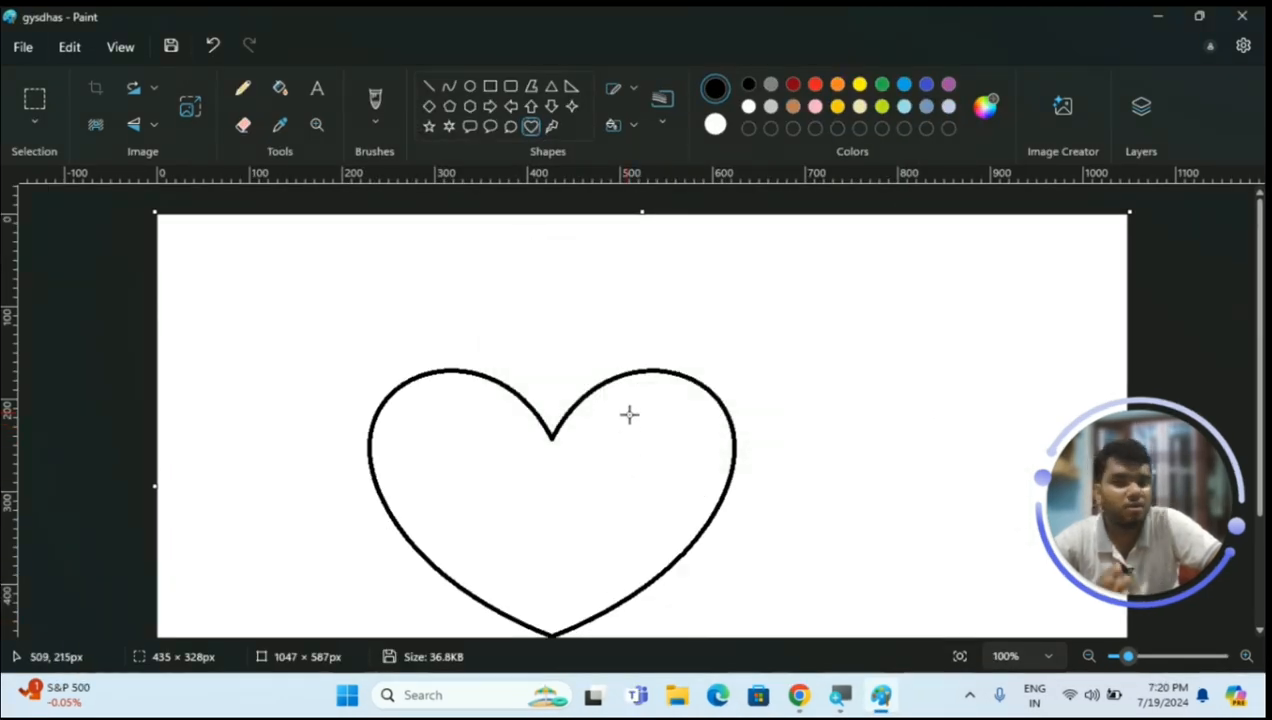
# Try to send the heart picture by e-mail and close the Outlook message
pyautogui.click(22, 47)
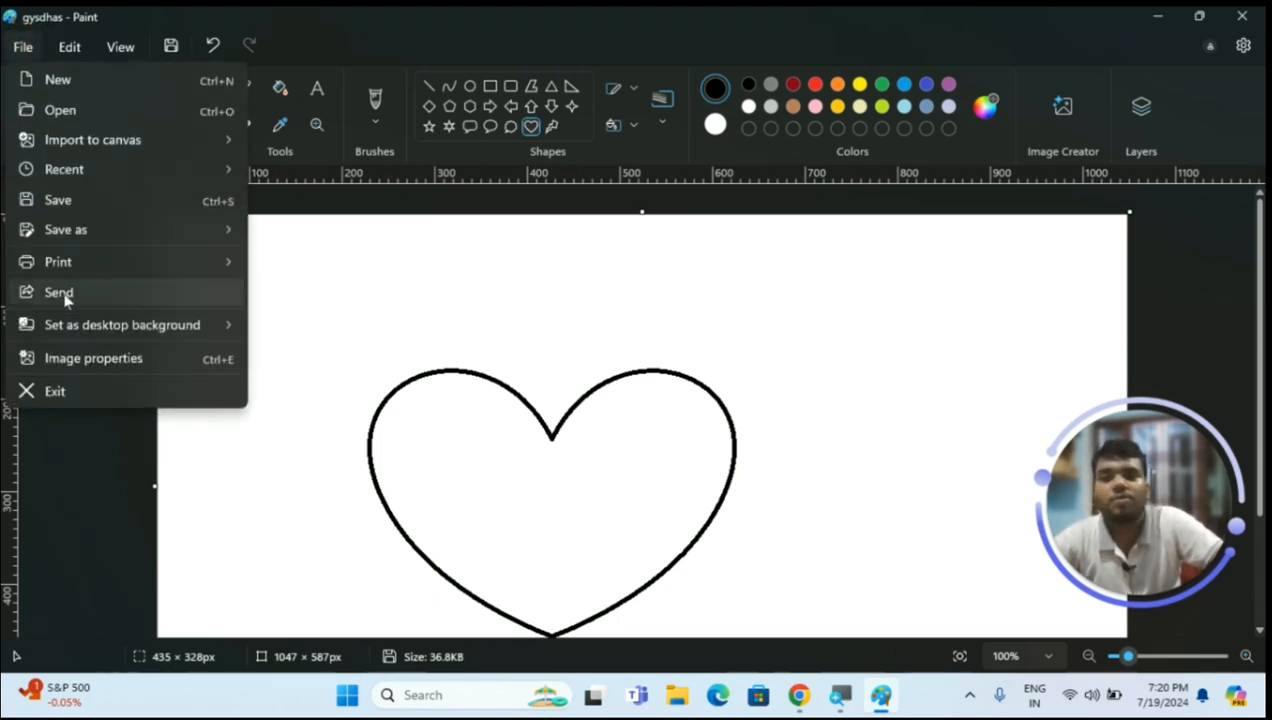
pyautogui.click(94, 291)
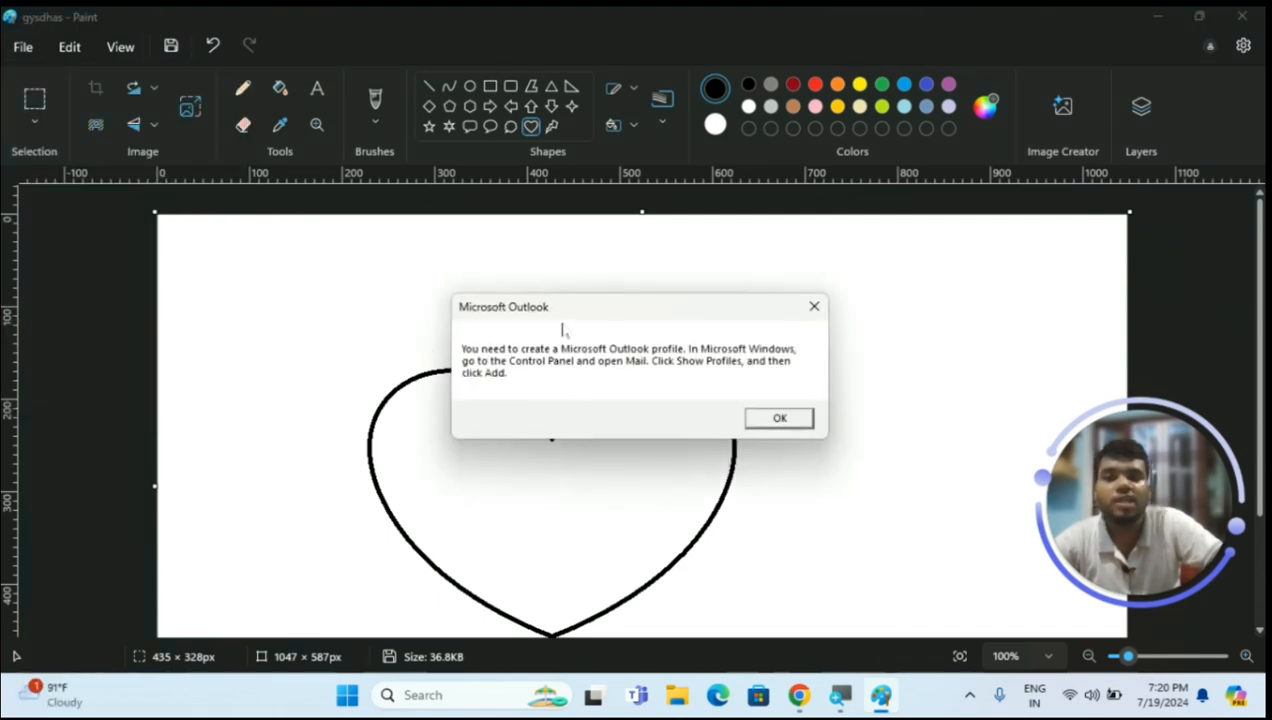
pyautogui.click(815, 307)
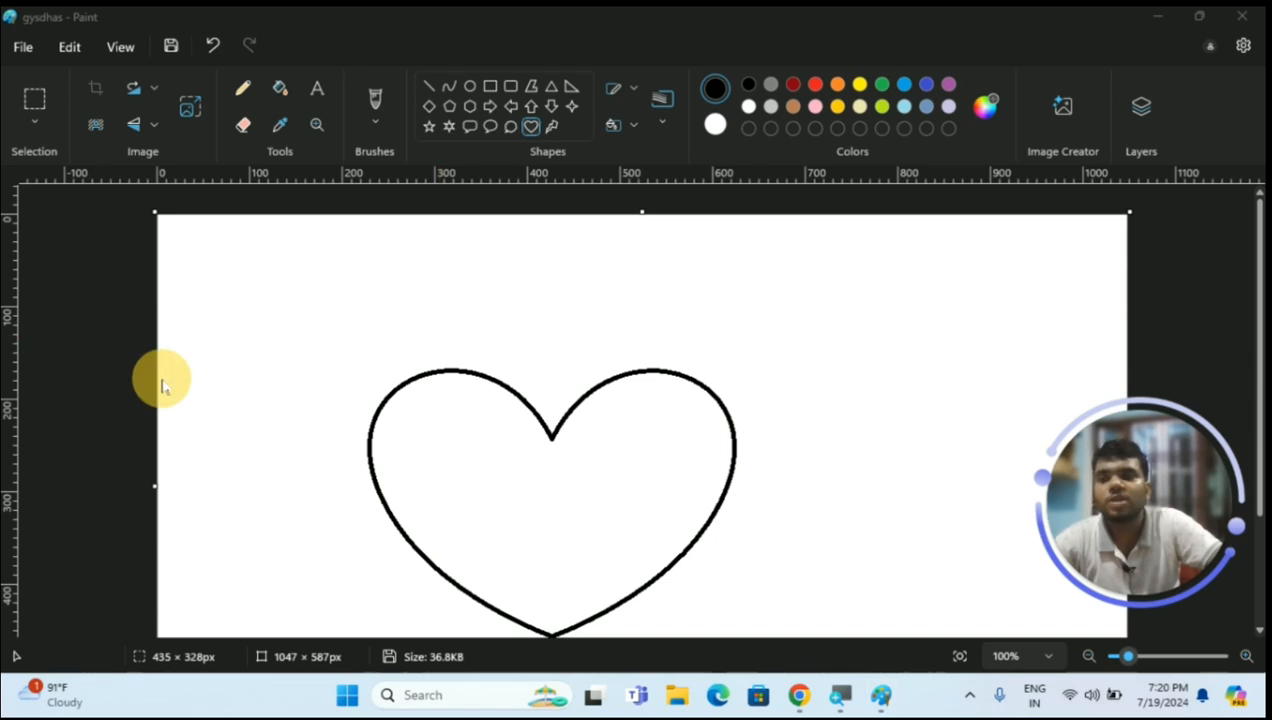
pyautogui.click(24, 48)
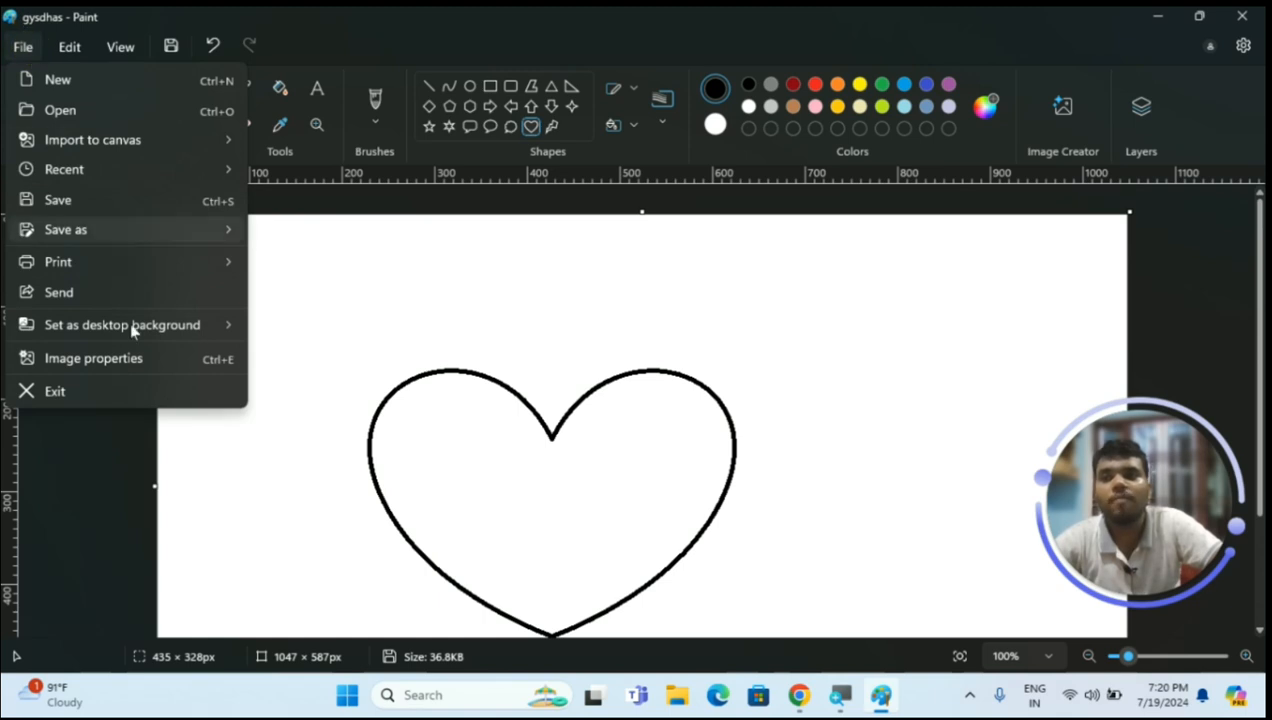
pyautogui.click(143, 536)
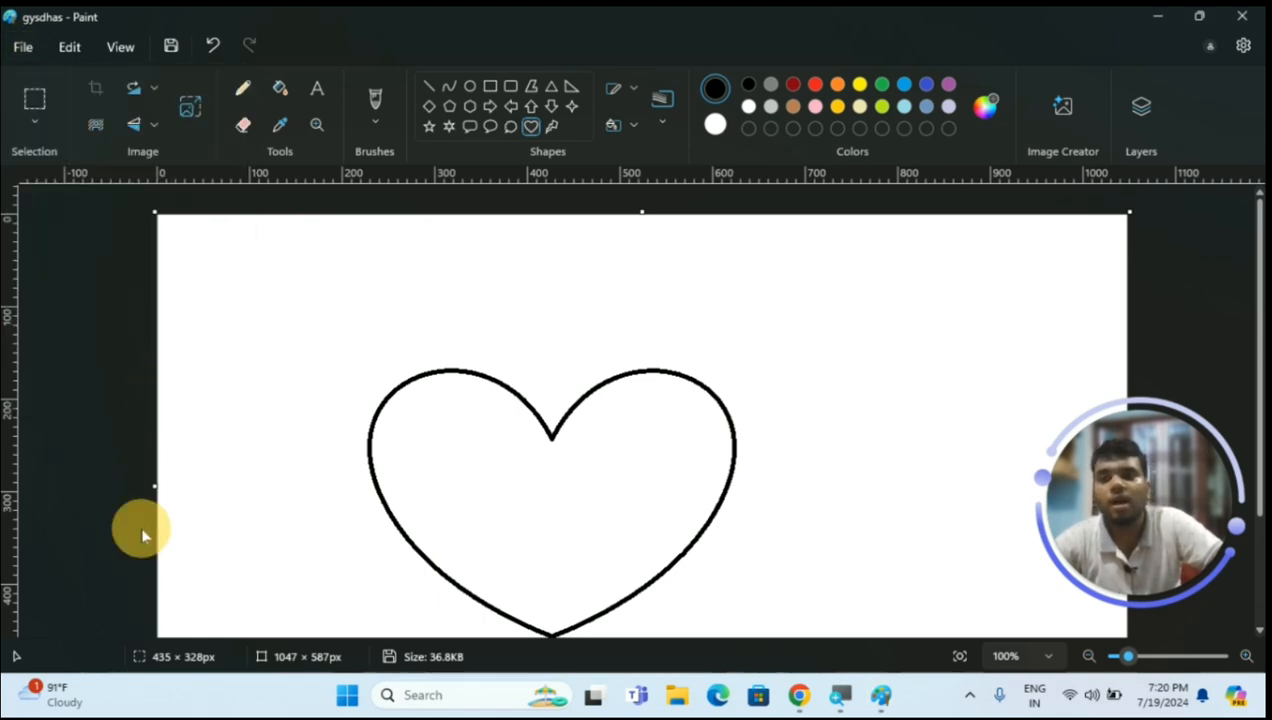
pyautogui.click(163, 360)
pyautogui.click(165, 430)
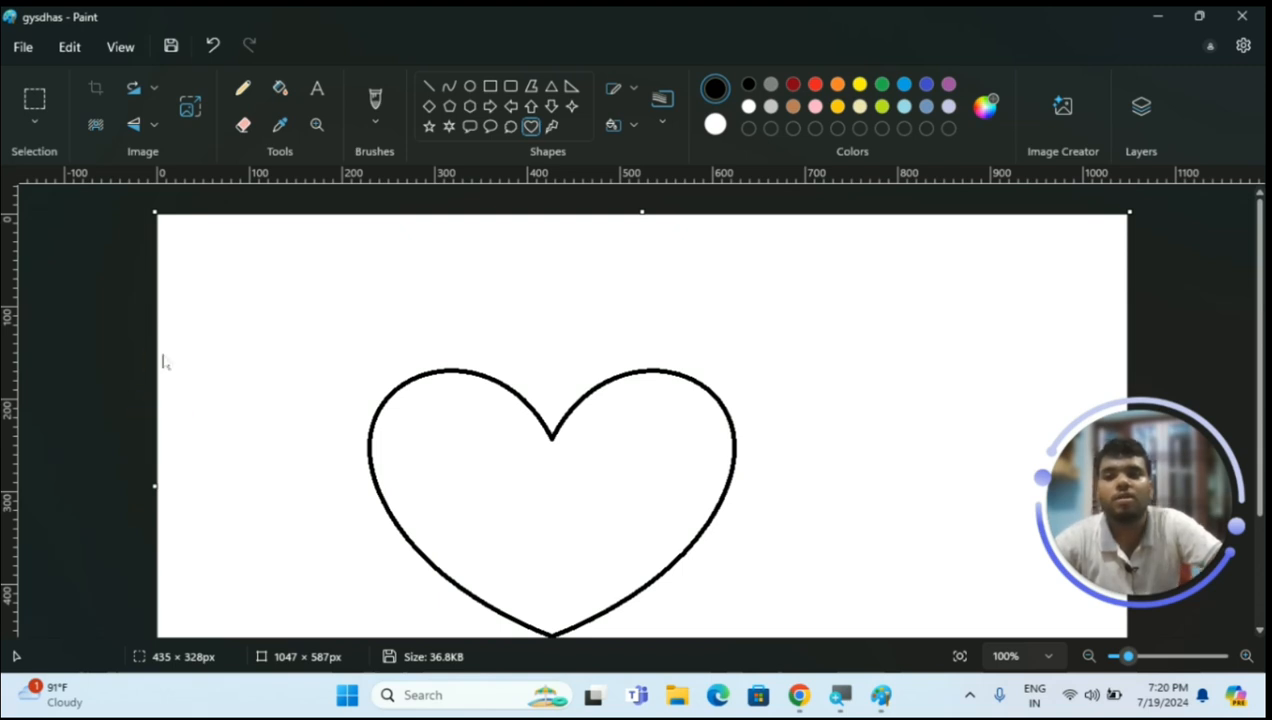
pyautogui.click(165, 380)
pyautogui.moveTo(162, 426); pyautogui.dragTo(178, 528)
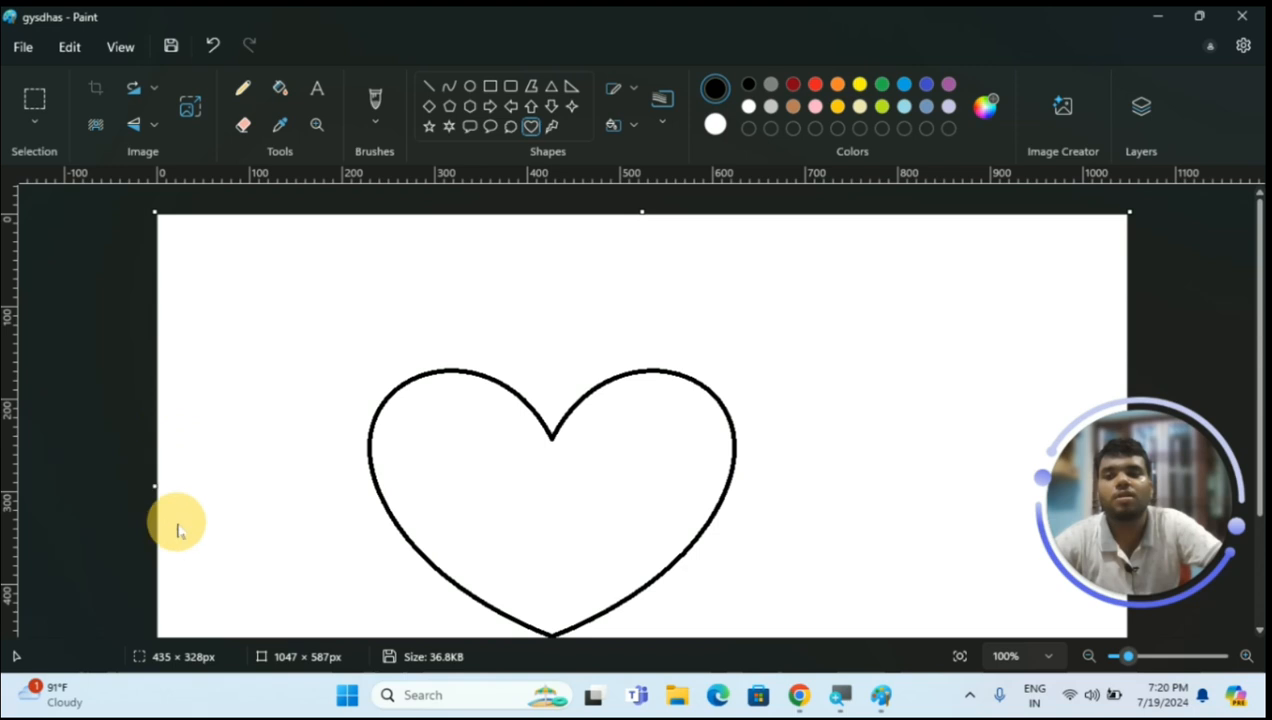
# Examine the choices for setting the picture as desktop background, view the current desktop and return to the picture
pyautogui.click(22, 46)
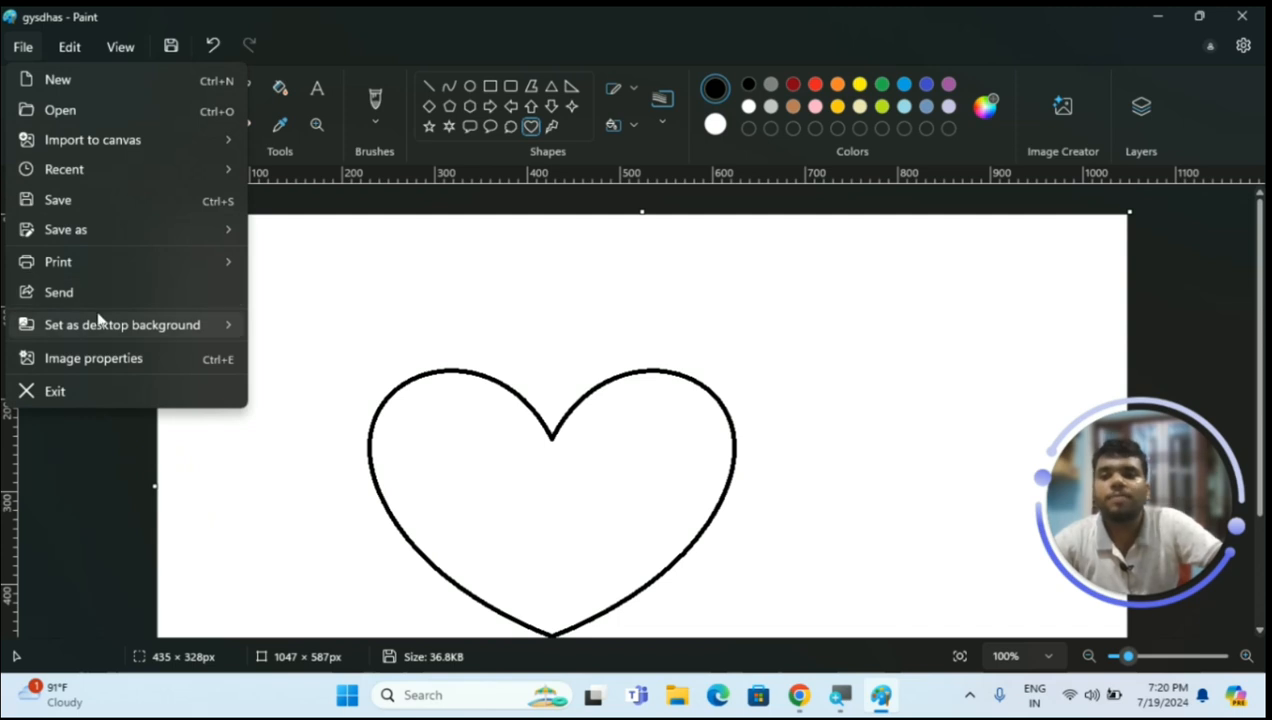
pyautogui.moveTo(100, 324)
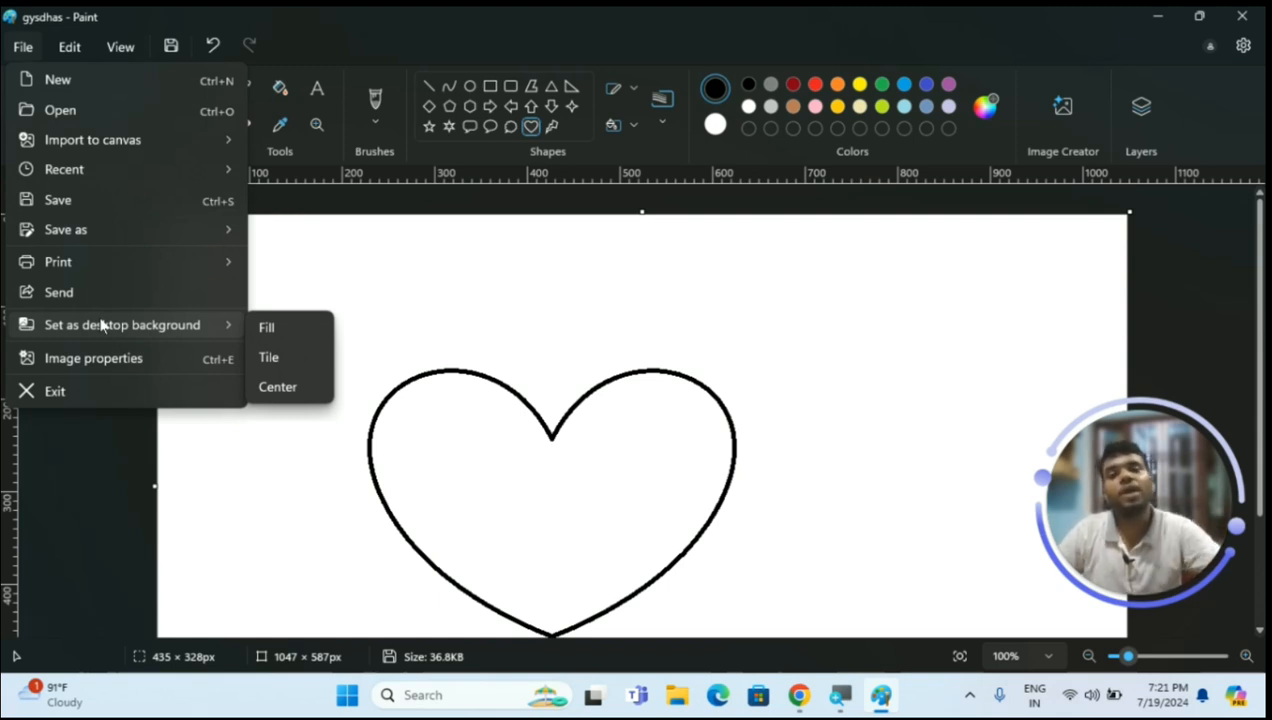
pyautogui.click(1155, 16)
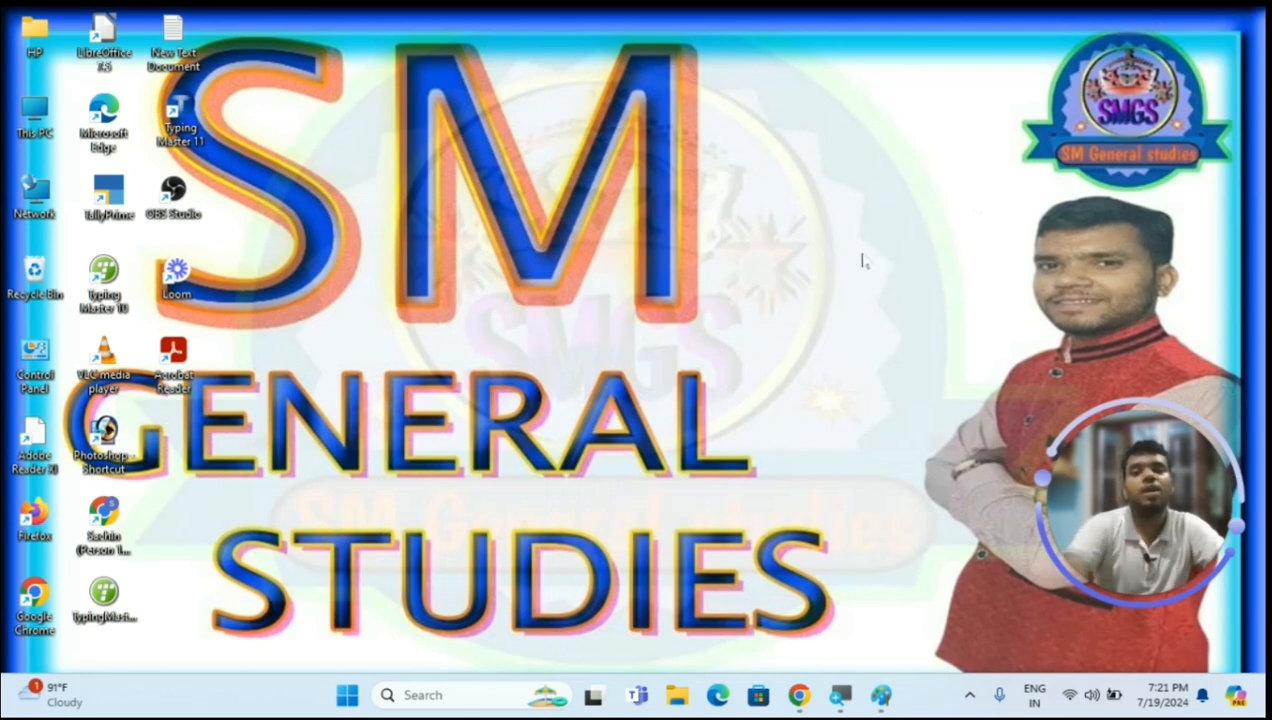
pyautogui.click(880, 700)
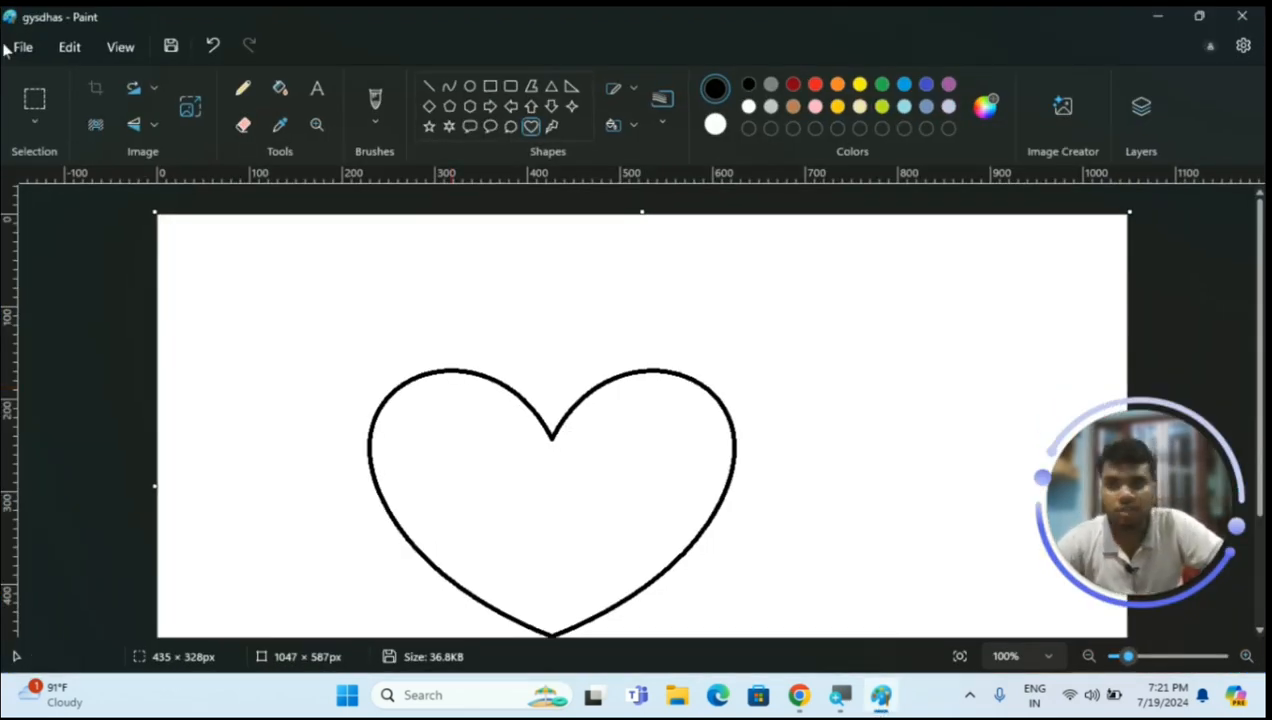
# Review the desktop background choices again and open the image properties of the heart picture
pyautogui.click(20, 47)
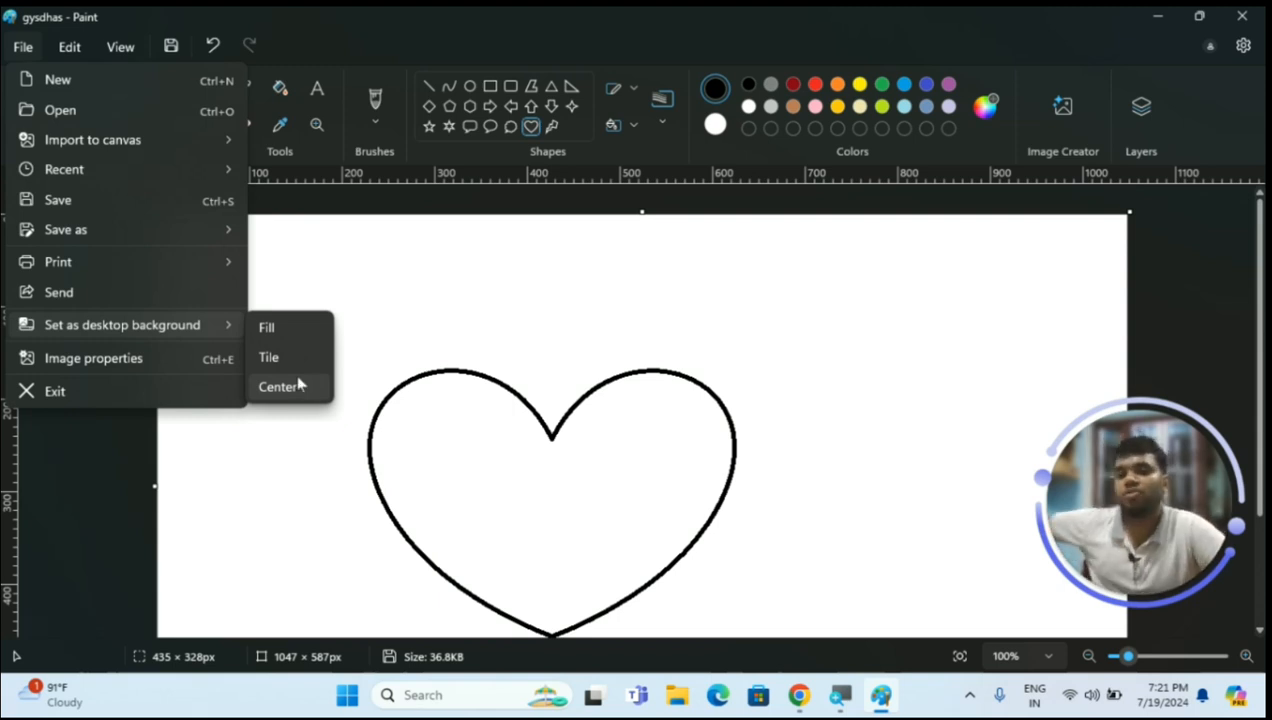
pyautogui.click(88, 359)
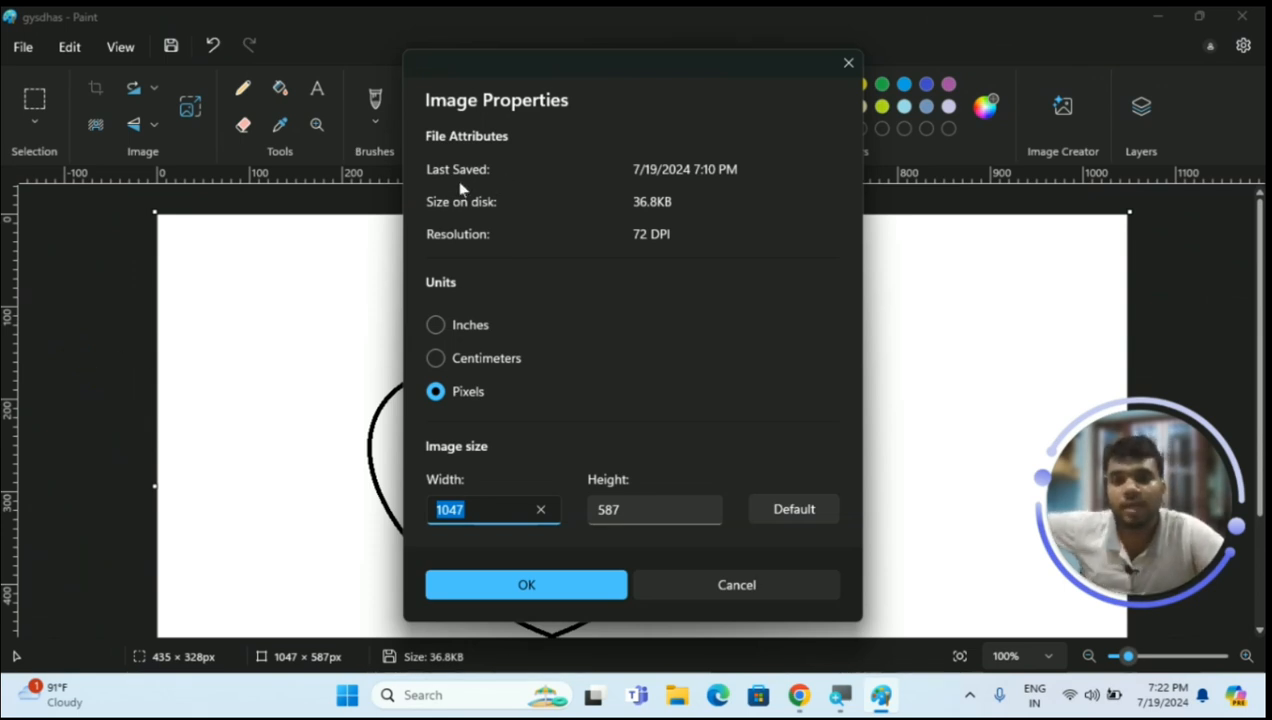
pyautogui.click(185, 543)
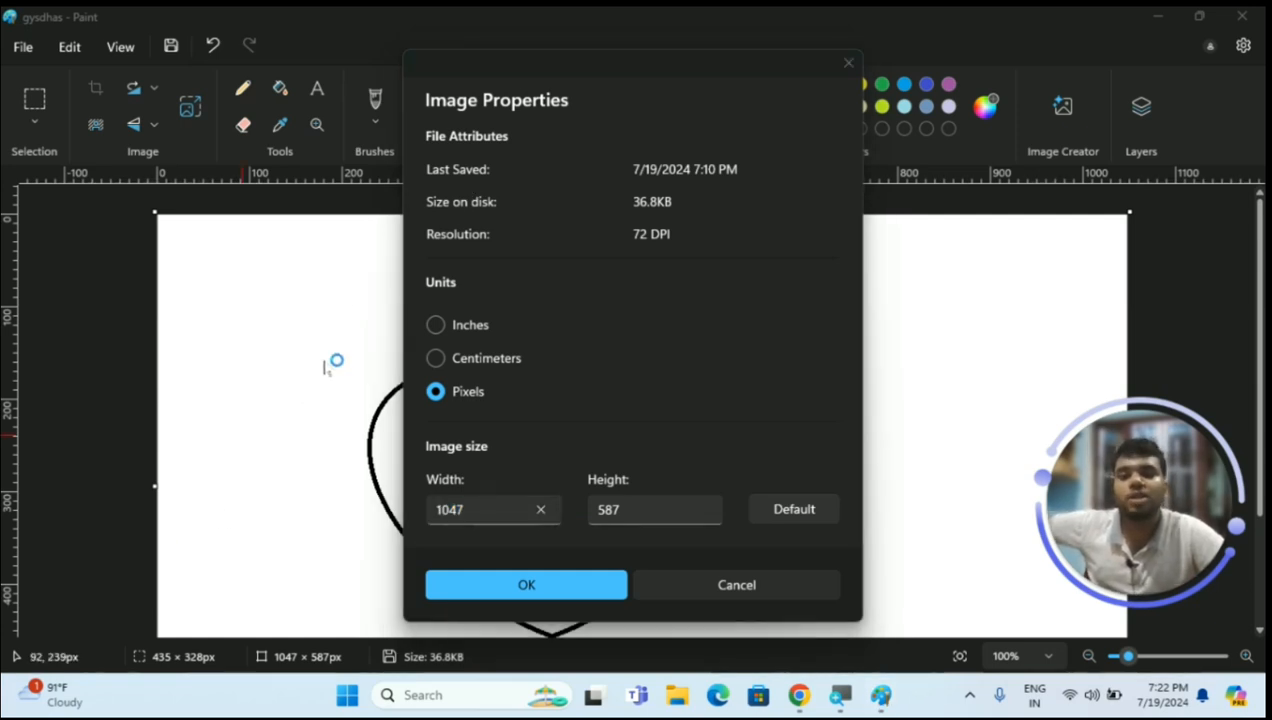
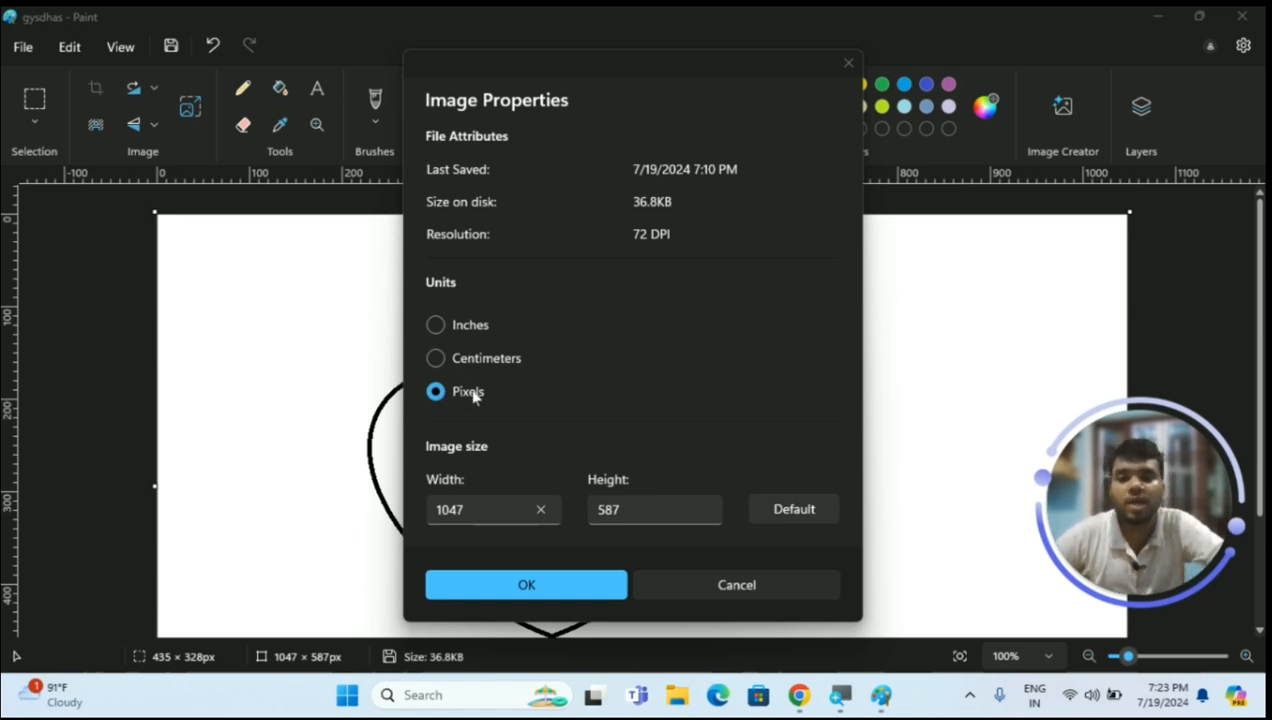
# Compare the image size in inches, centimeters and pixels, keep pixels as the unit, and close the image properties
pyautogui.click(436, 358)
pyautogui.click(436, 325)
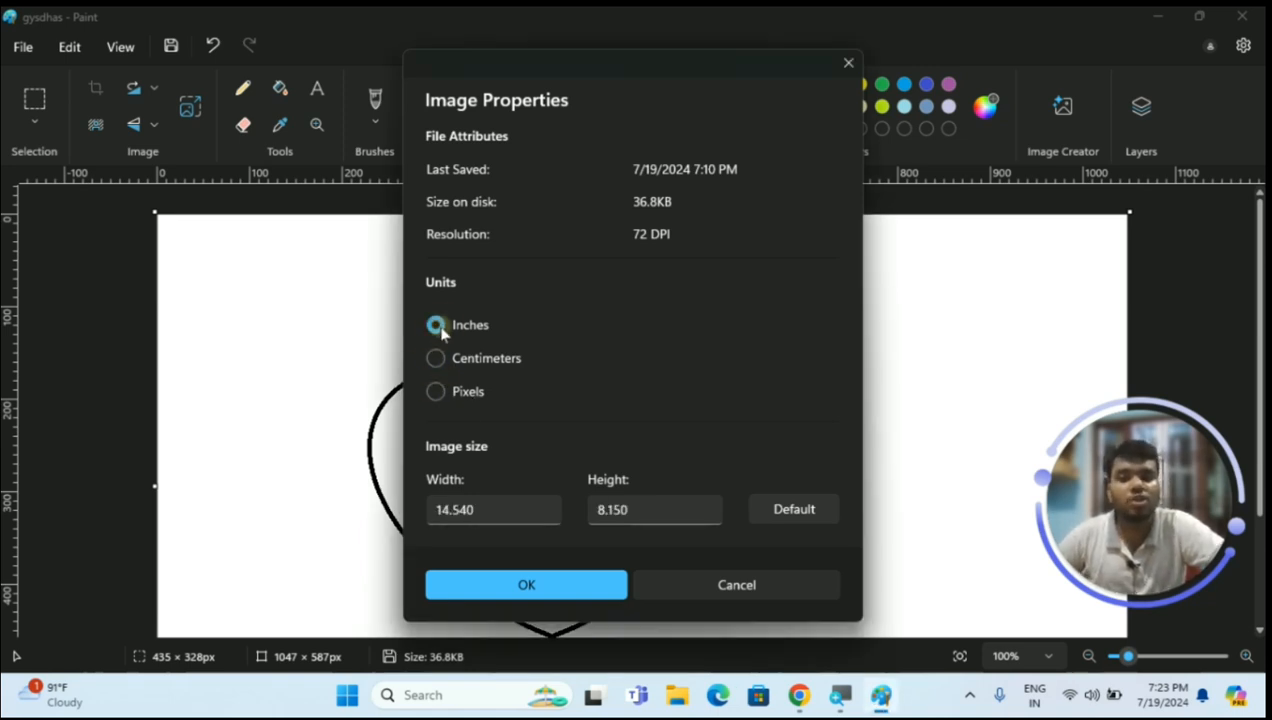
pyautogui.click(436, 358)
pyautogui.click(436, 391)
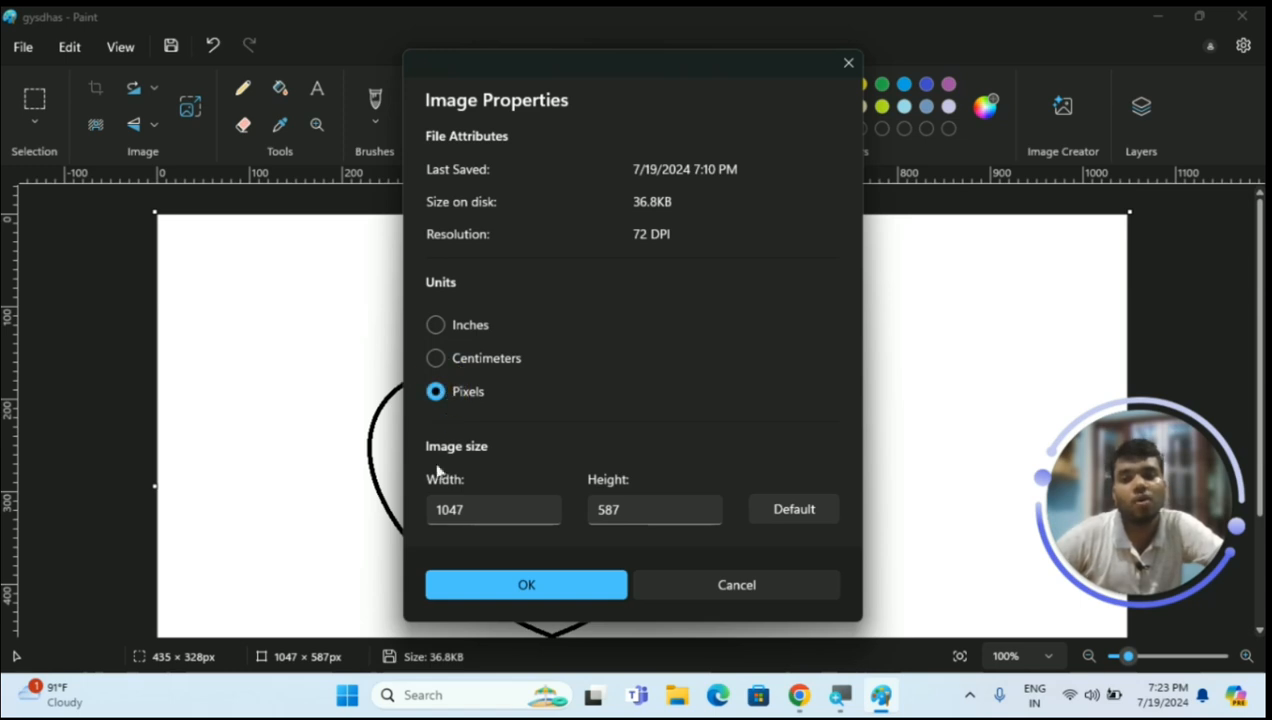
pyautogui.click(331, 655)
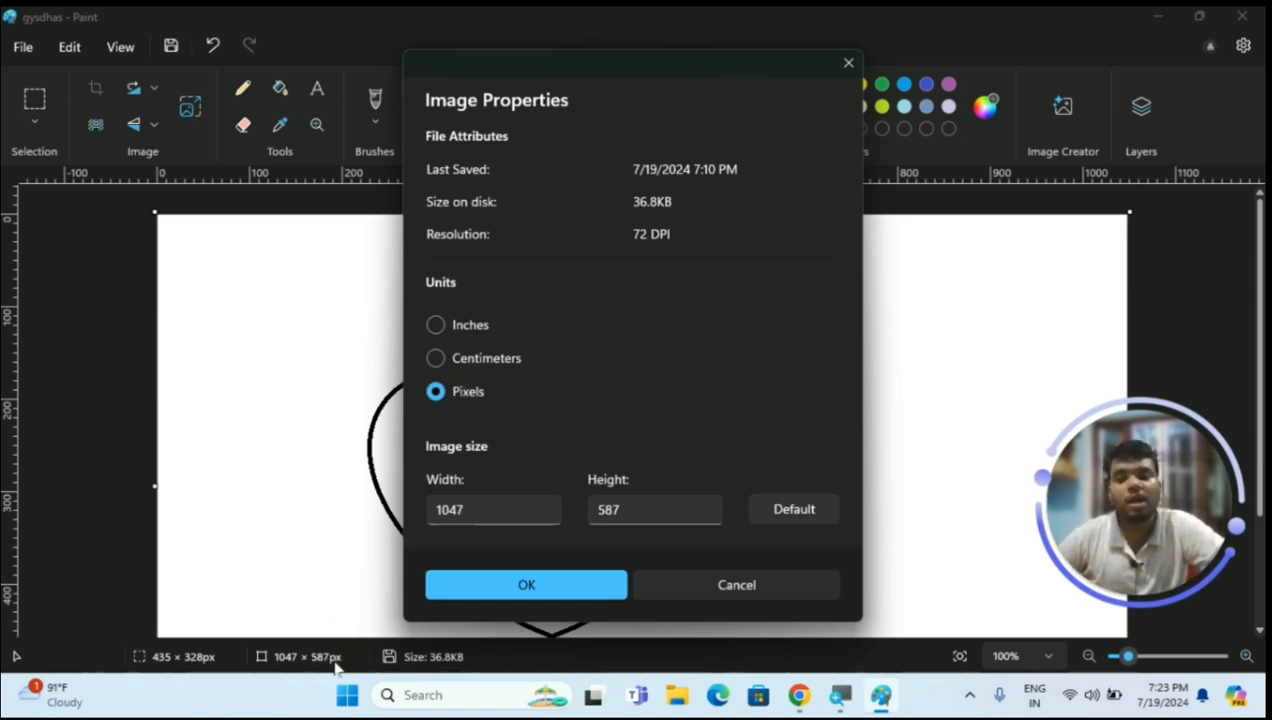
pyautogui.click(196, 558)
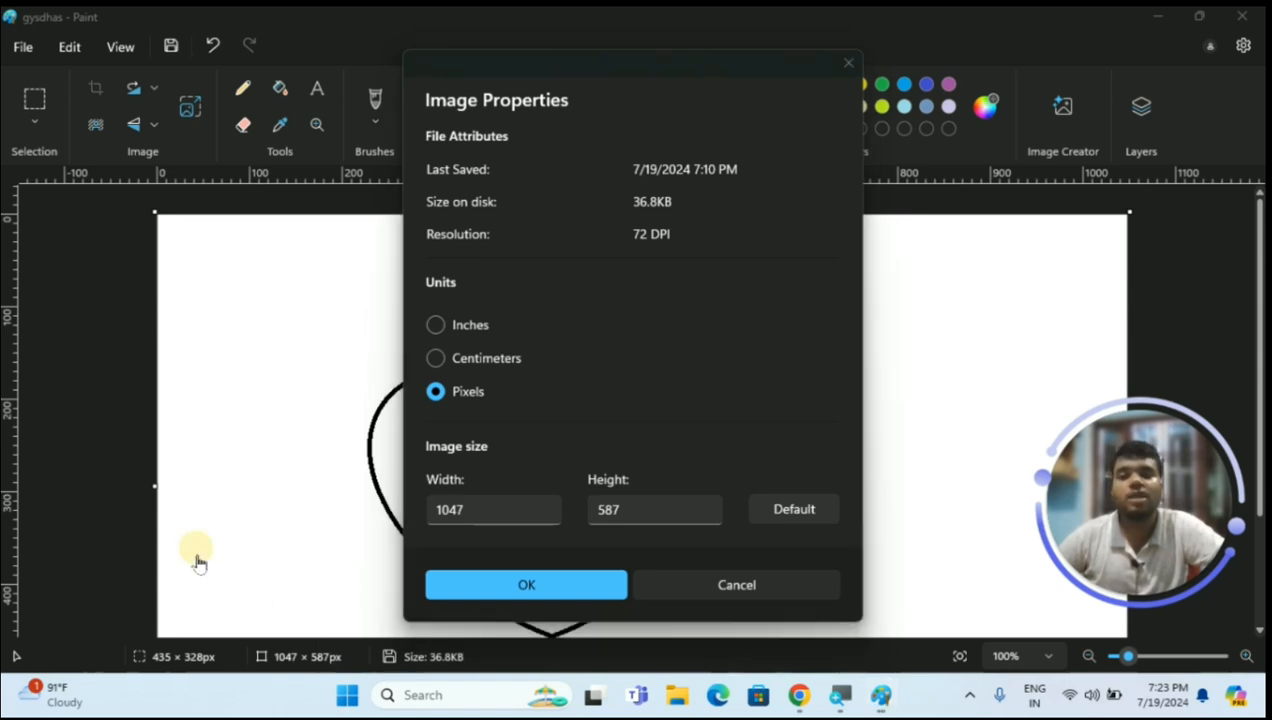
pyautogui.moveTo(271, 645)
pyautogui.mouseDown()
pyautogui.moveTo(250, 652)
pyautogui.moveTo(288, 693)
pyautogui.moveTo(372, 650)
pyautogui.moveTo(322, 630)
pyautogui.moveTo(252, 645)
pyautogui.mouseUp()
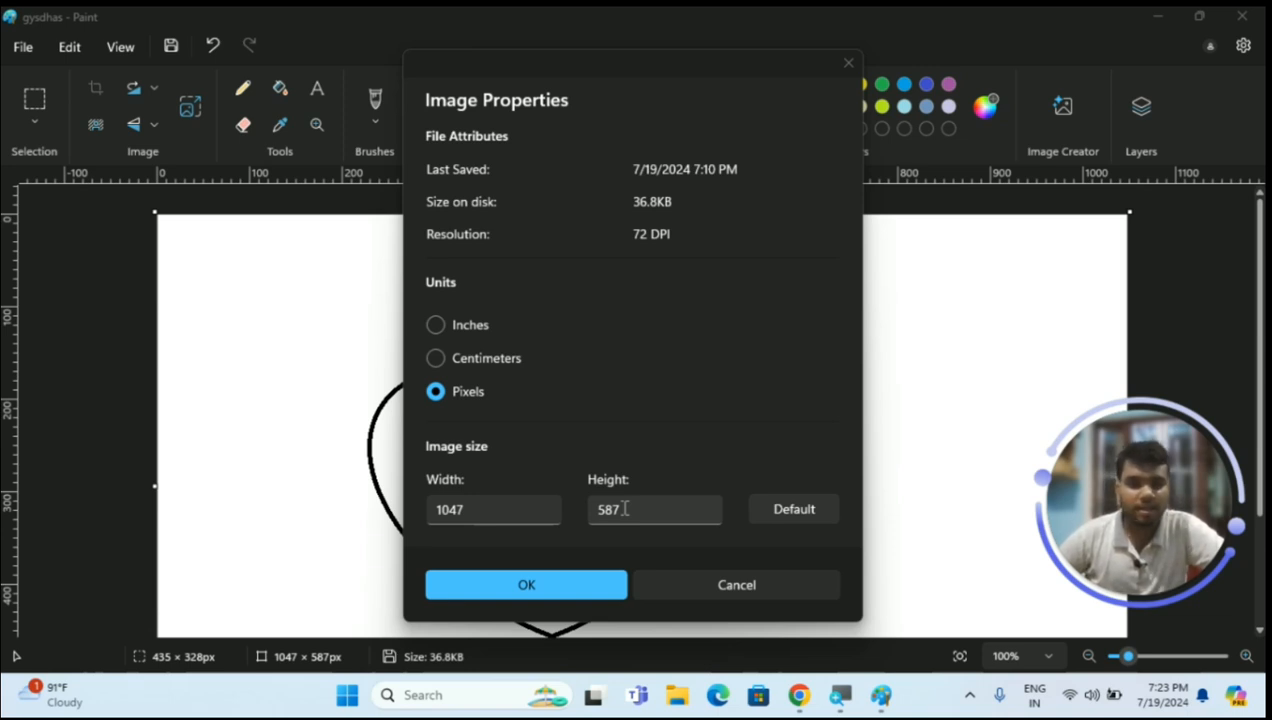
pyautogui.click(600, 585)
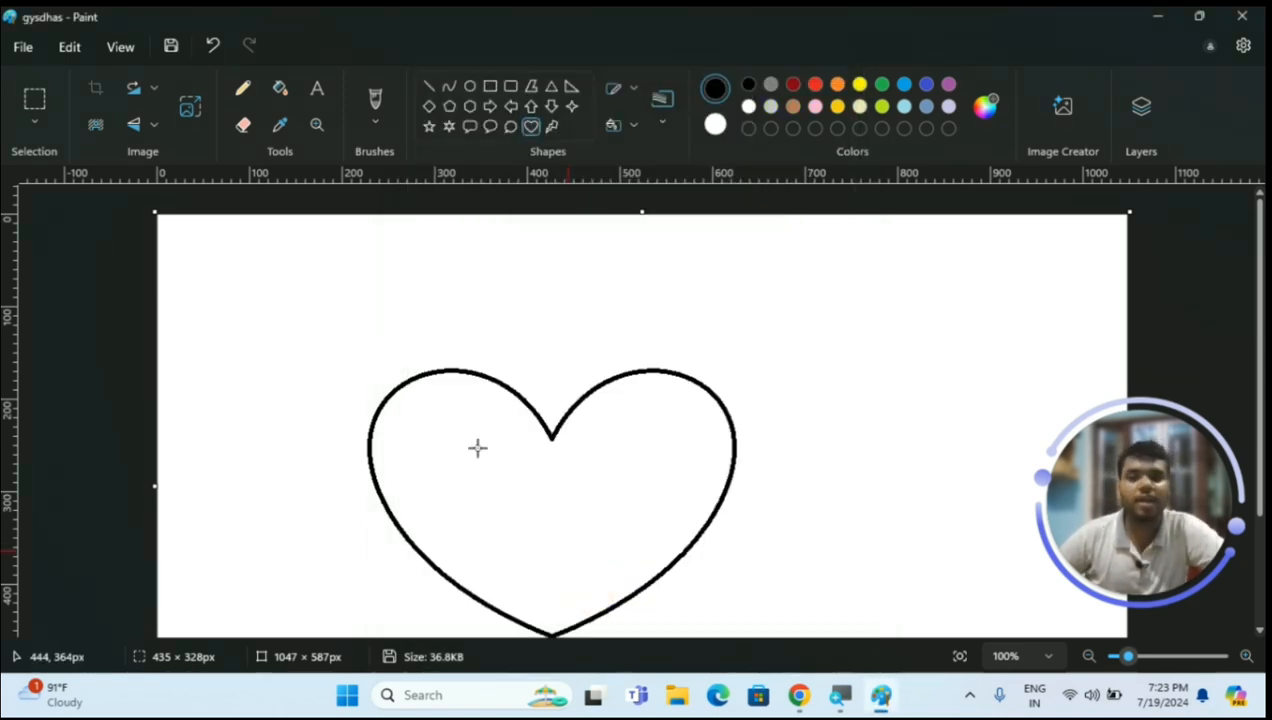
# Review the list of file commands once more and look at the Cut, Copy and Paste edit commands
pyautogui.click(23, 46)
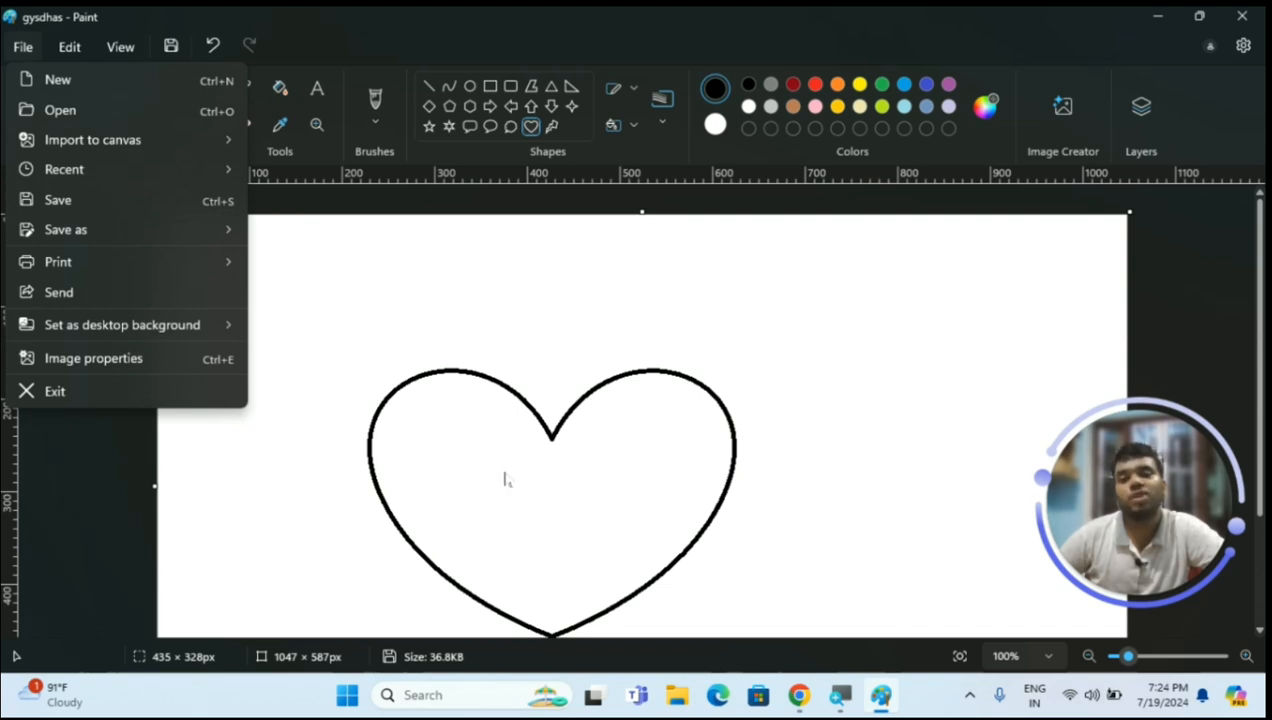
pyautogui.click(320, 353)
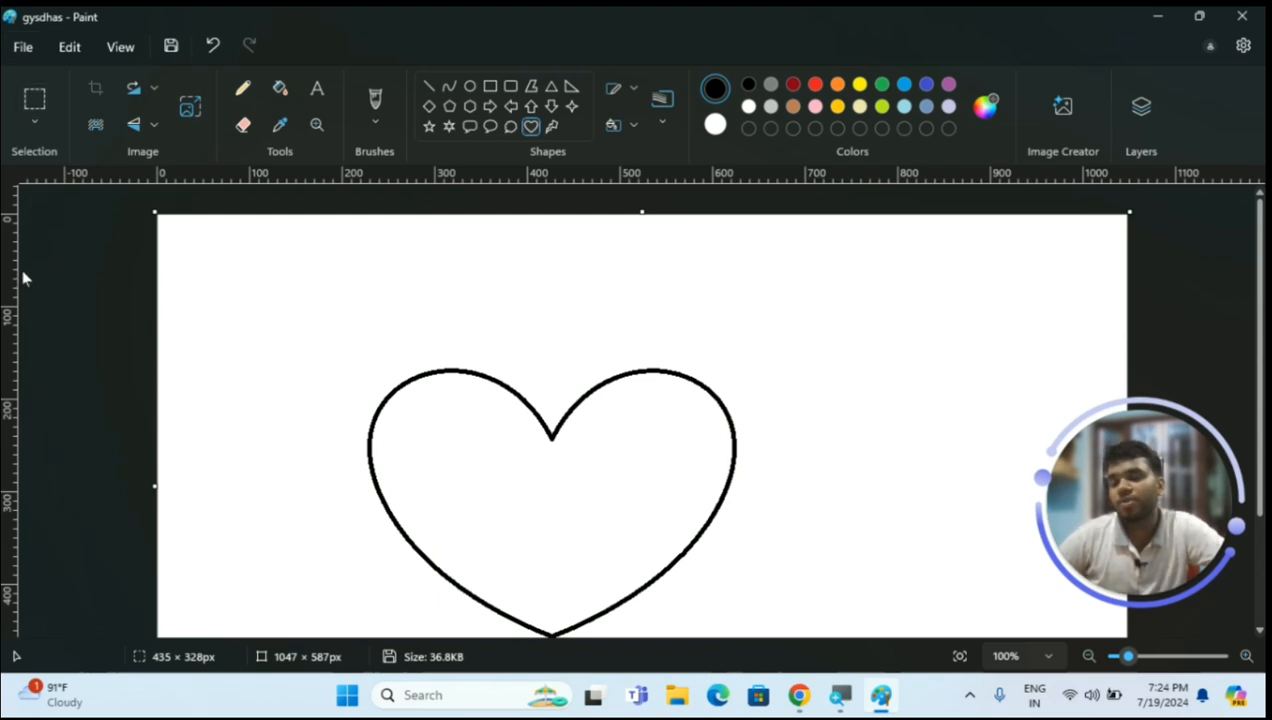
pyautogui.click(21, 49)
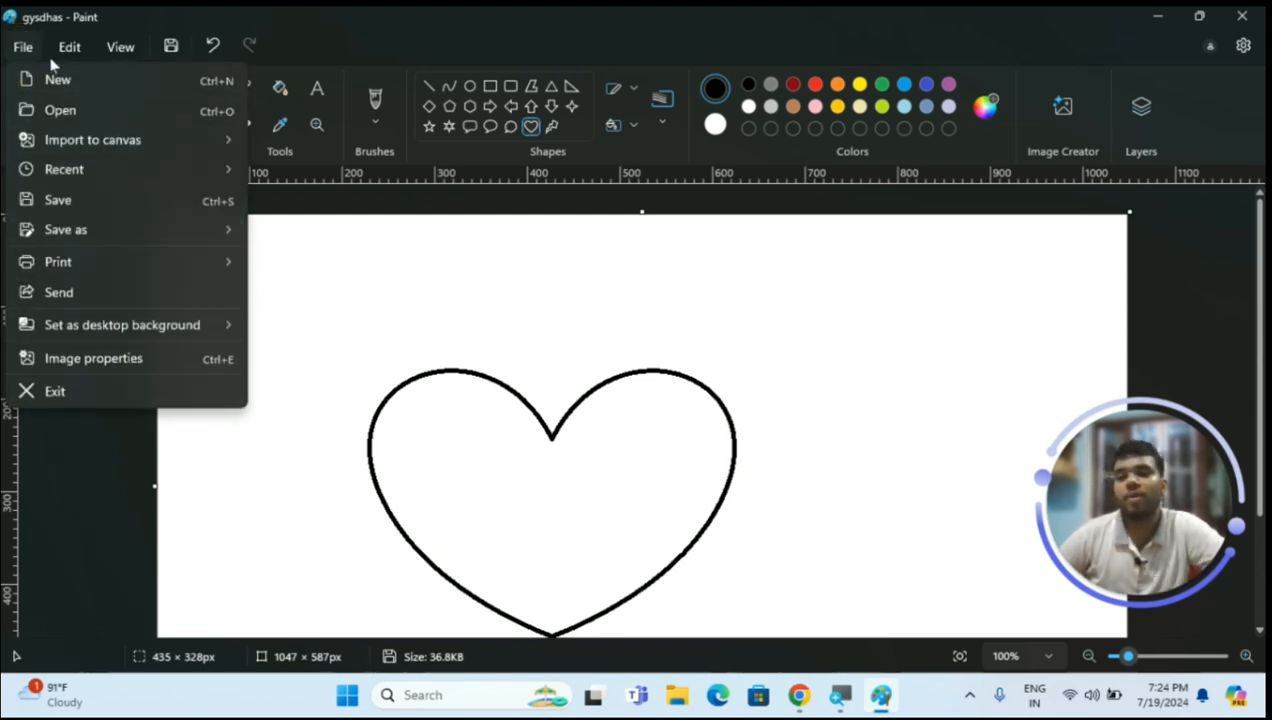
pyautogui.click(282, 376)
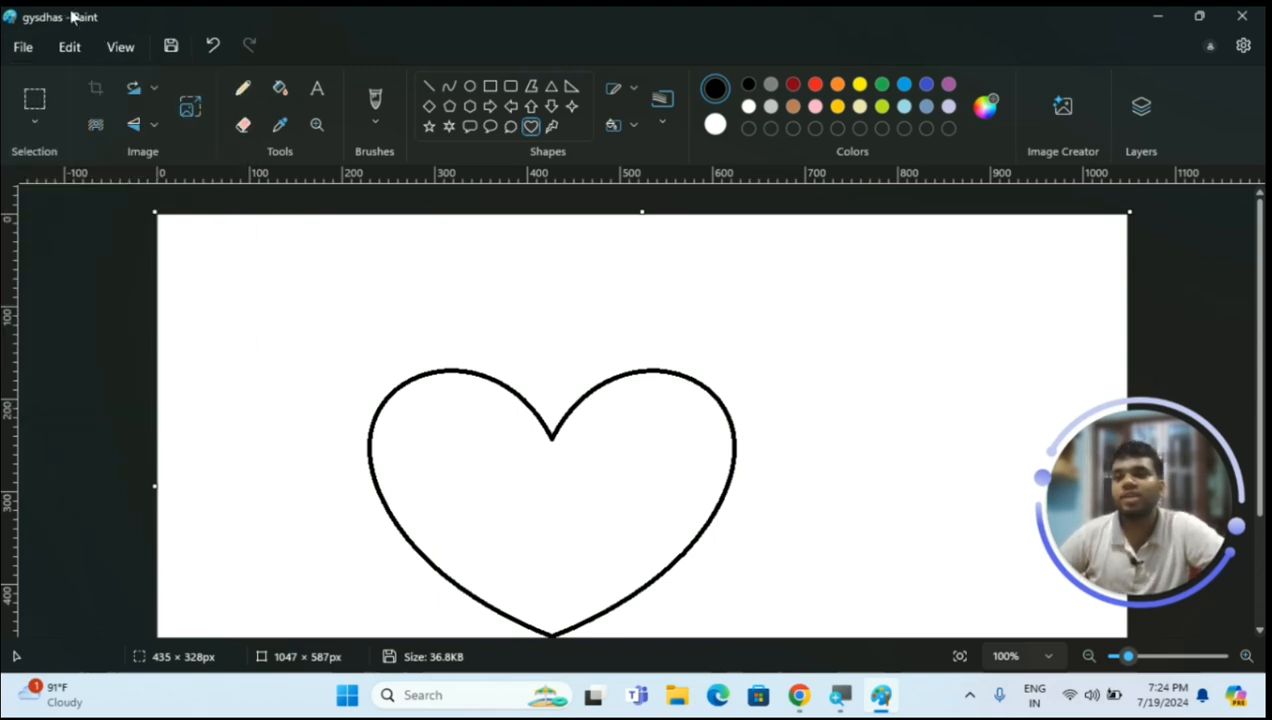
pyautogui.click(72, 47)
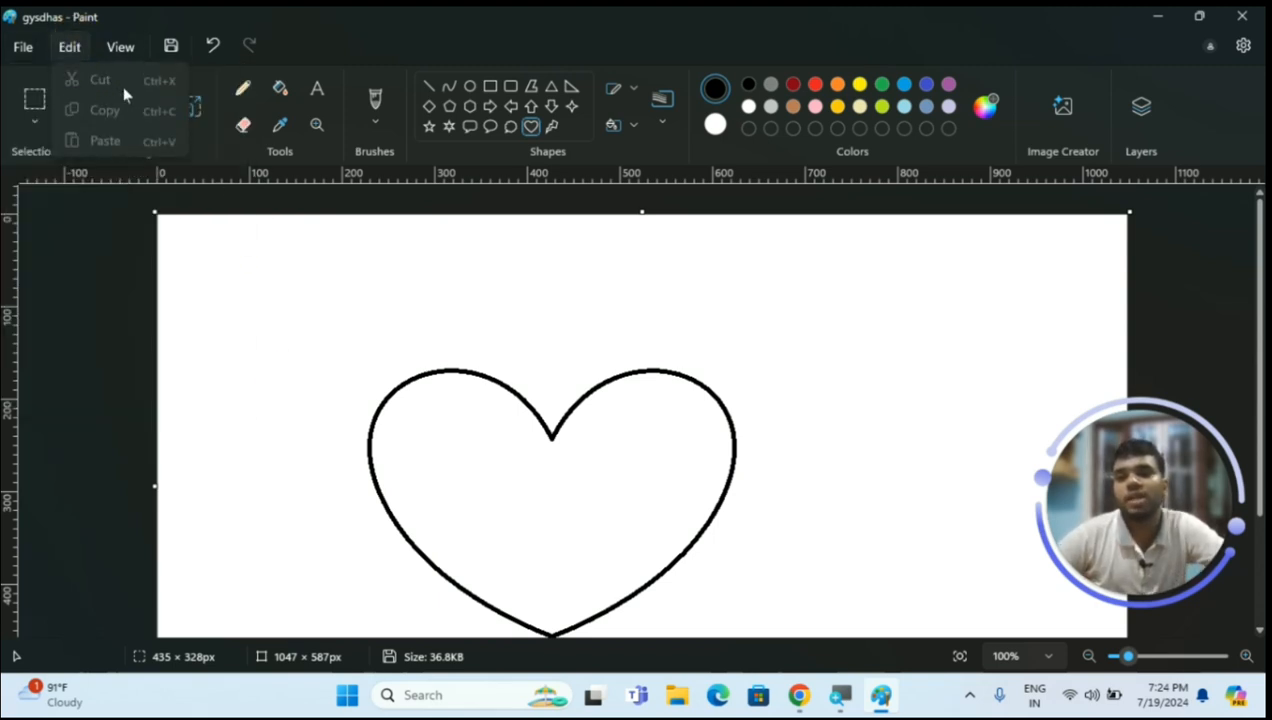
pyautogui.click(286, 267)
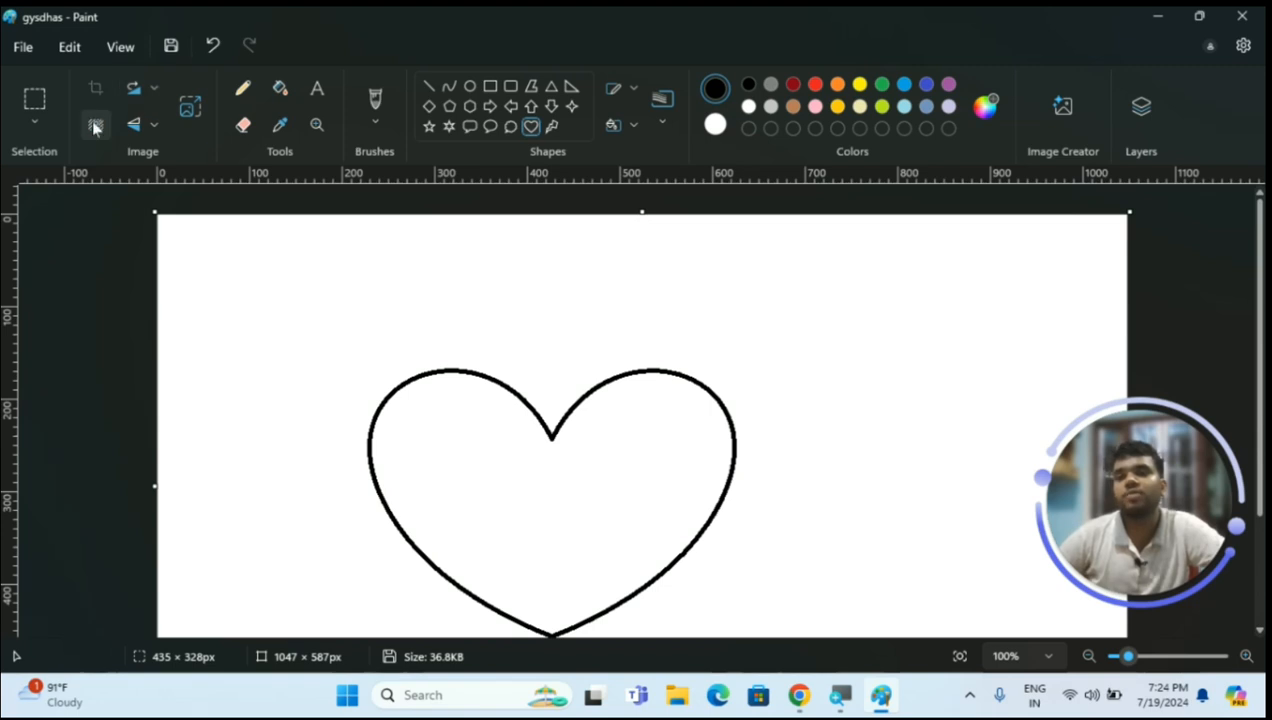
# Draw a second heart about 303 × 257 px overlapping the first, and cut a rectangular selection of about 358 × 235 px around it
pyautogui.moveTo(330, 234)
pyautogui.mouseDown()
pyautogui.moveTo(534, 417)
pyautogui.moveTo(562, 420)
pyautogui.mouseUp()
pyautogui.click(34, 96)
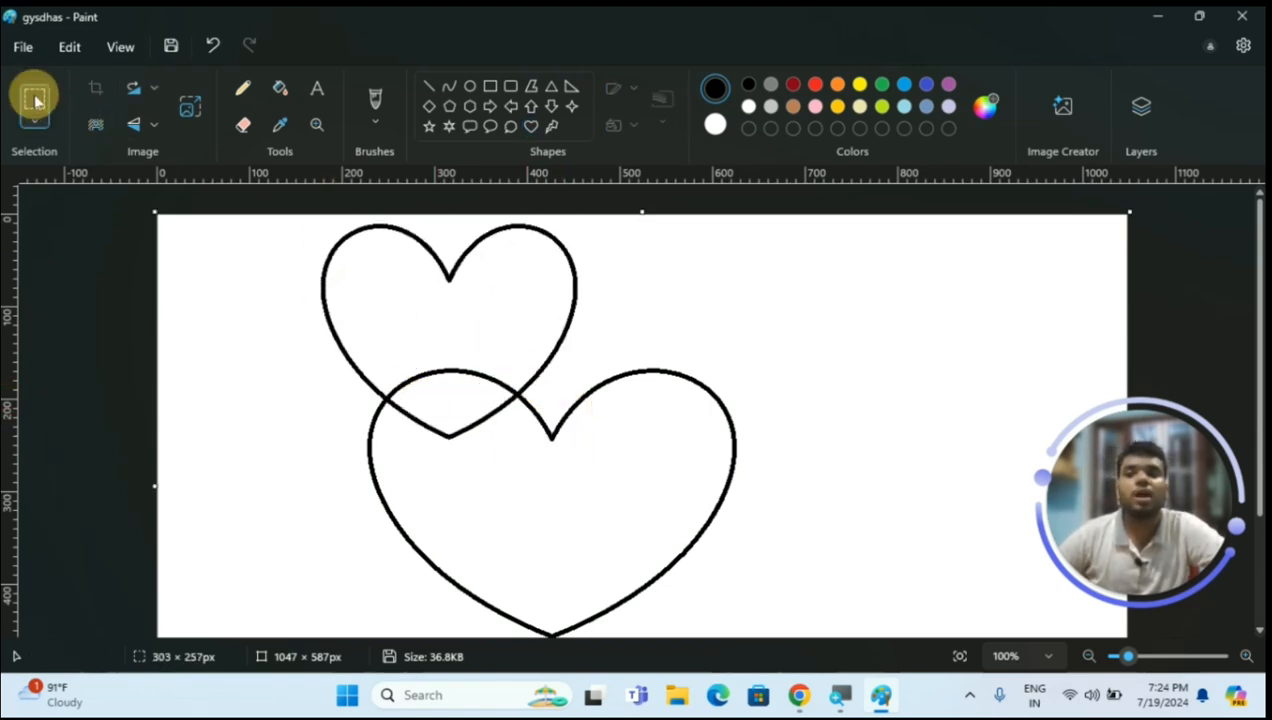
pyautogui.moveTo(263, 222); pyautogui.dragTo(596, 439)
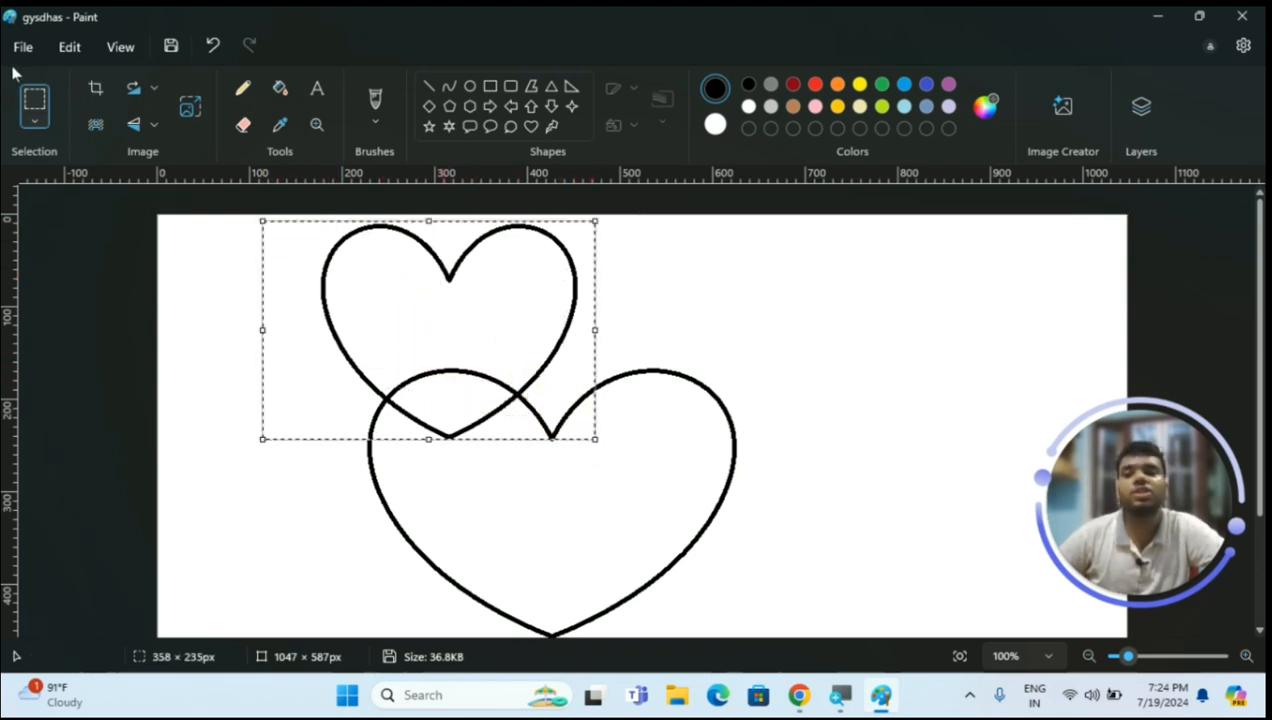
pyautogui.click(68, 47)
pyautogui.click(98, 82)
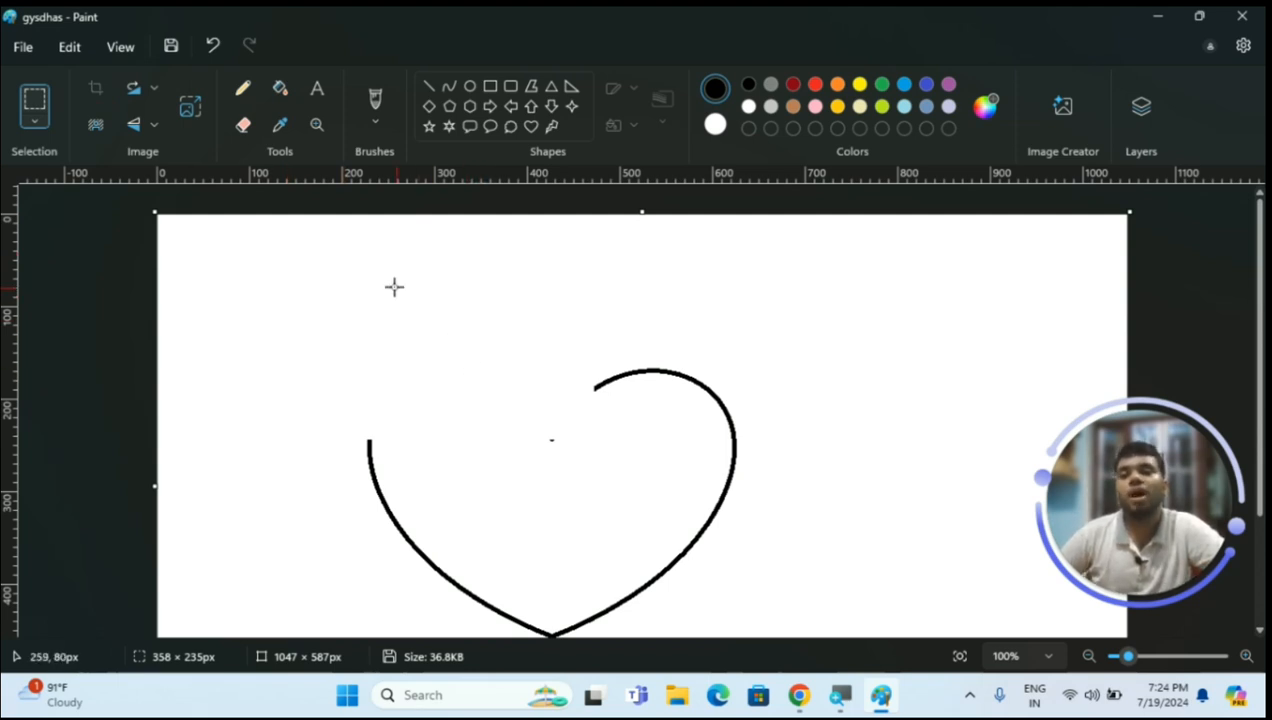
# Paste the cut heart and move it to the right of the large heart
pyautogui.click(69, 56)
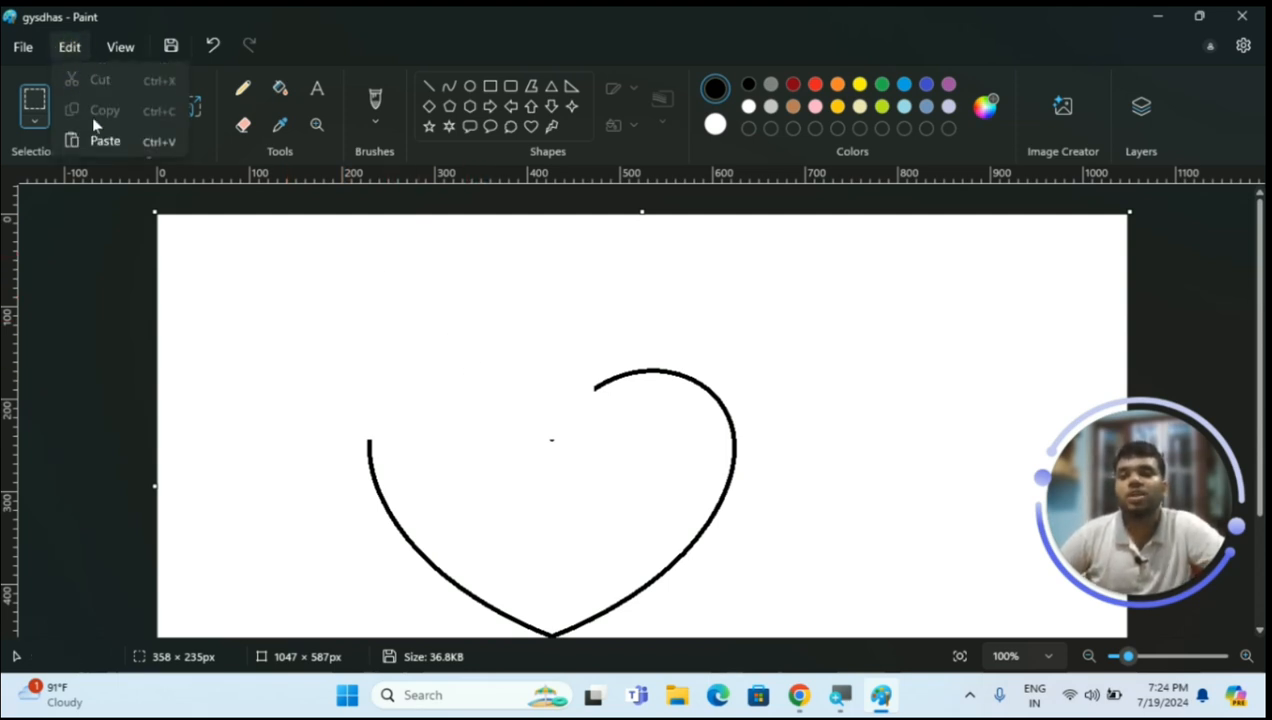
pyautogui.click(102, 140)
pyautogui.moveTo(361, 275); pyautogui.dragTo(913, 458)
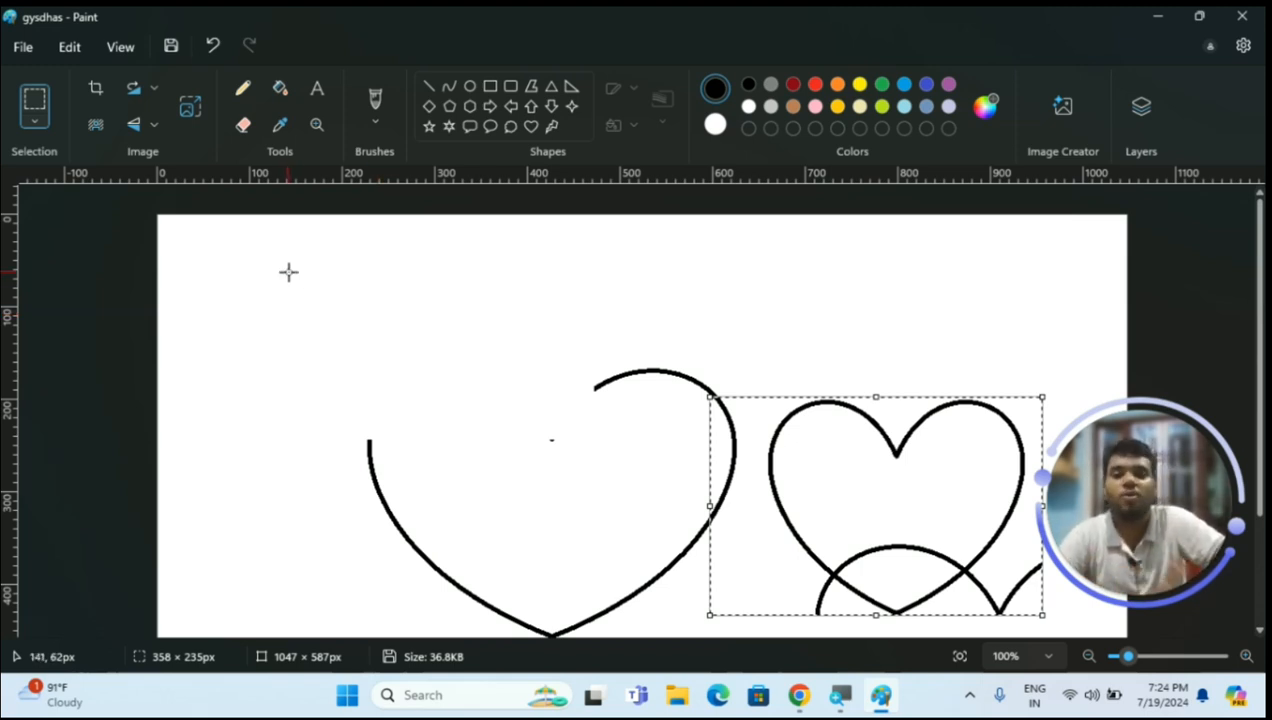
# Copy the selected heart, paste the copy and move it to the lower left of the canvas, overlapping the large heart
pyautogui.click(66, 50)
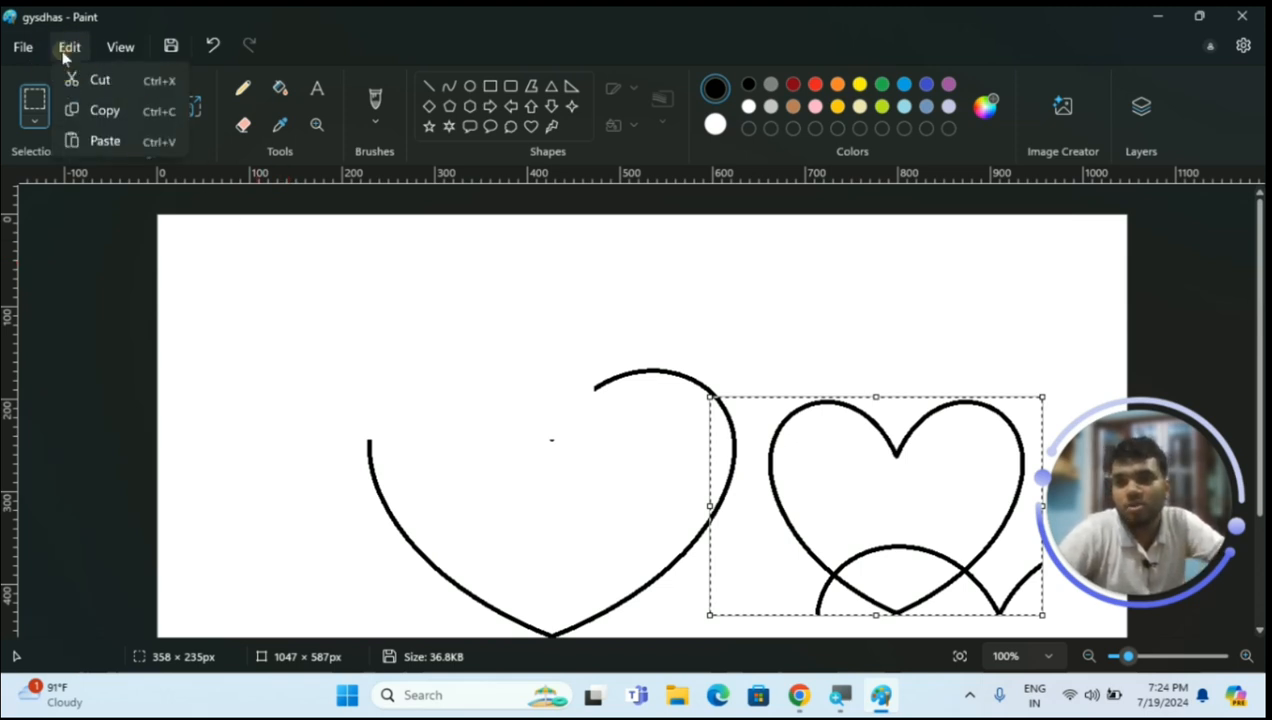
pyautogui.click(98, 112)
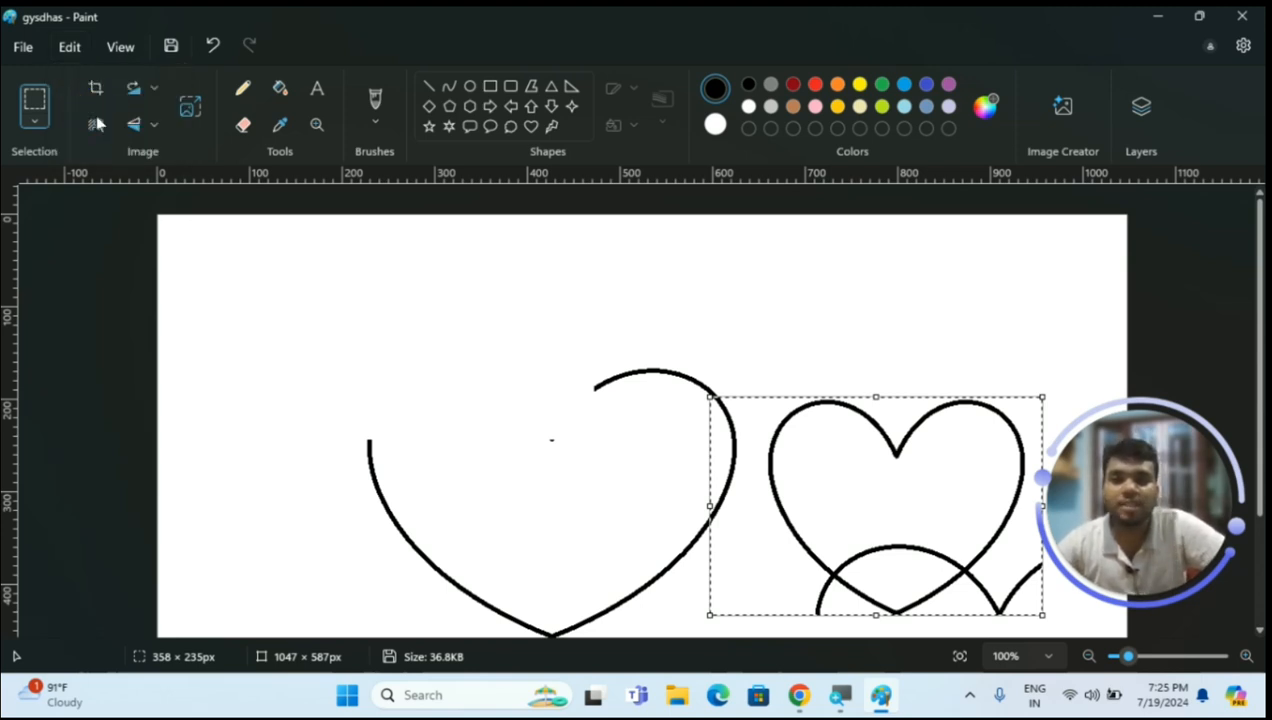
pyautogui.click(72, 48)
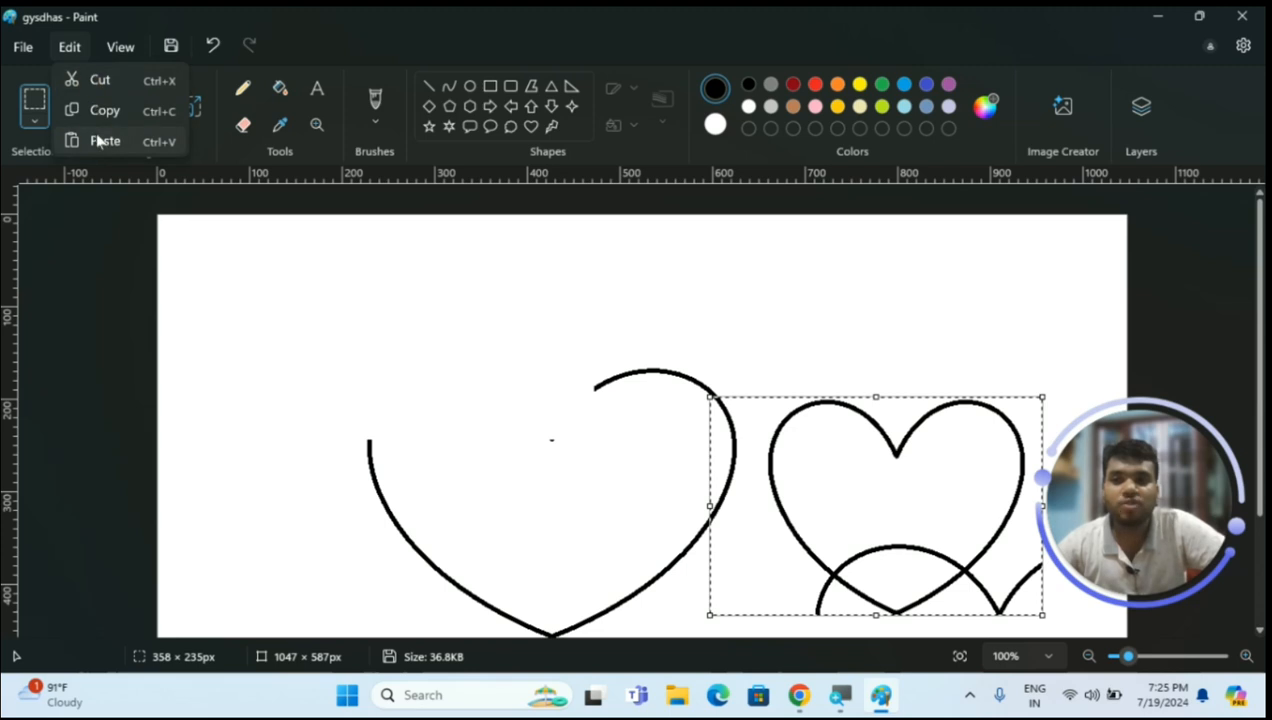
pyautogui.click(98, 141)
pyautogui.moveTo(275, 292); pyautogui.dragTo(420, 443)
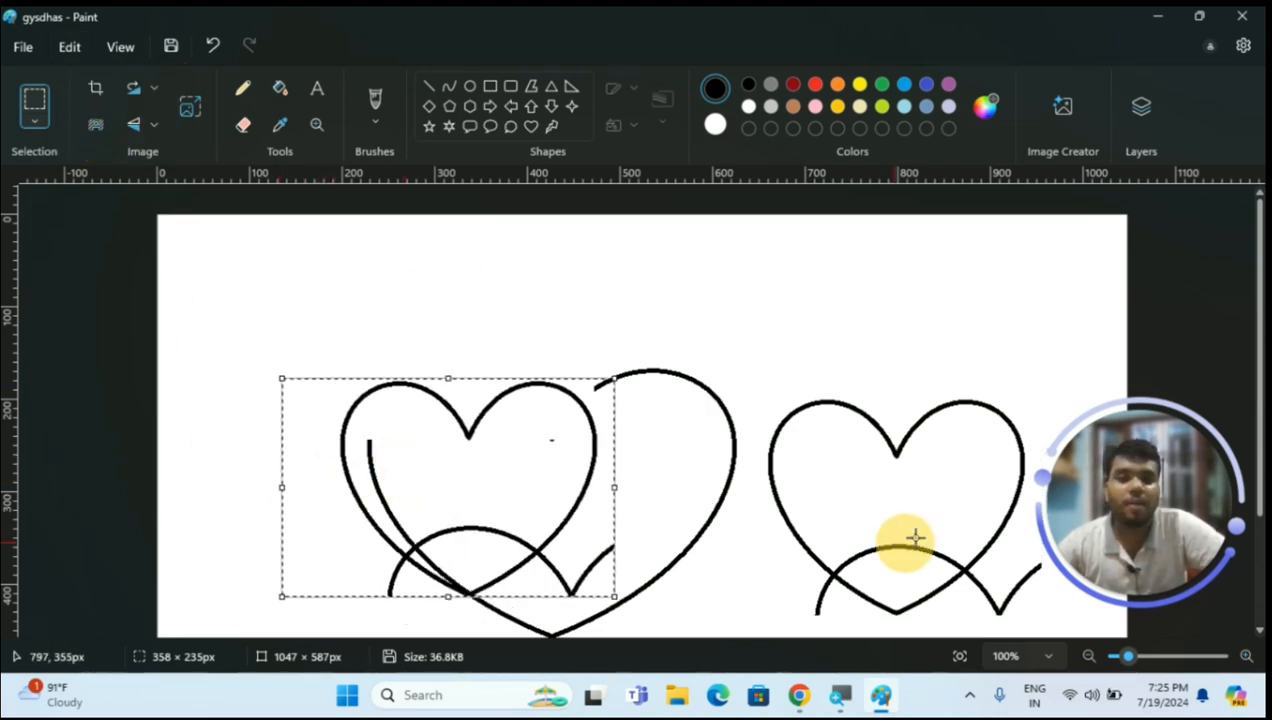
pyautogui.moveTo(500, 453); pyautogui.dragTo(471, 562)
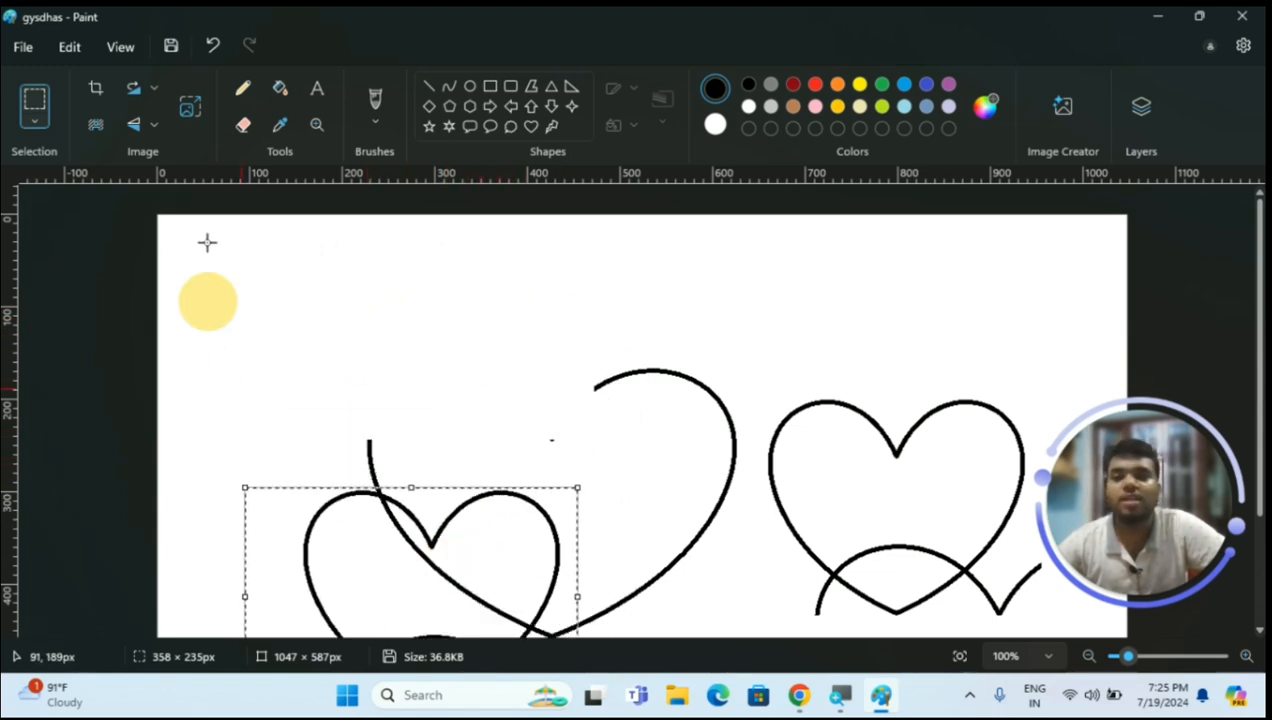
# Paste another copy of the heart, place it over the large heart's upper right side, and review the edit commands
pyautogui.click(69, 47)
pyautogui.click(96, 137)
pyautogui.moveTo(282, 254); pyautogui.dragTo(351, 292)
pyautogui.moveTo(590, 369); pyautogui.dragTo(648, 356)
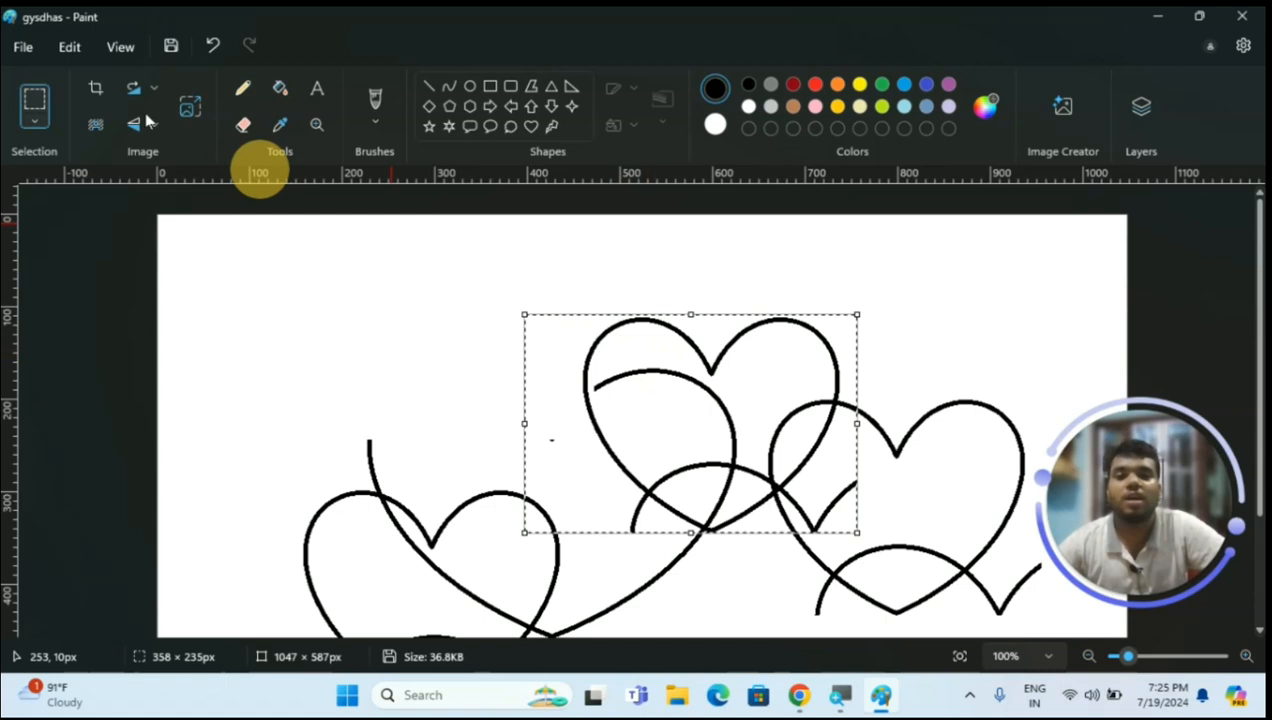
pyautogui.click(72, 46)
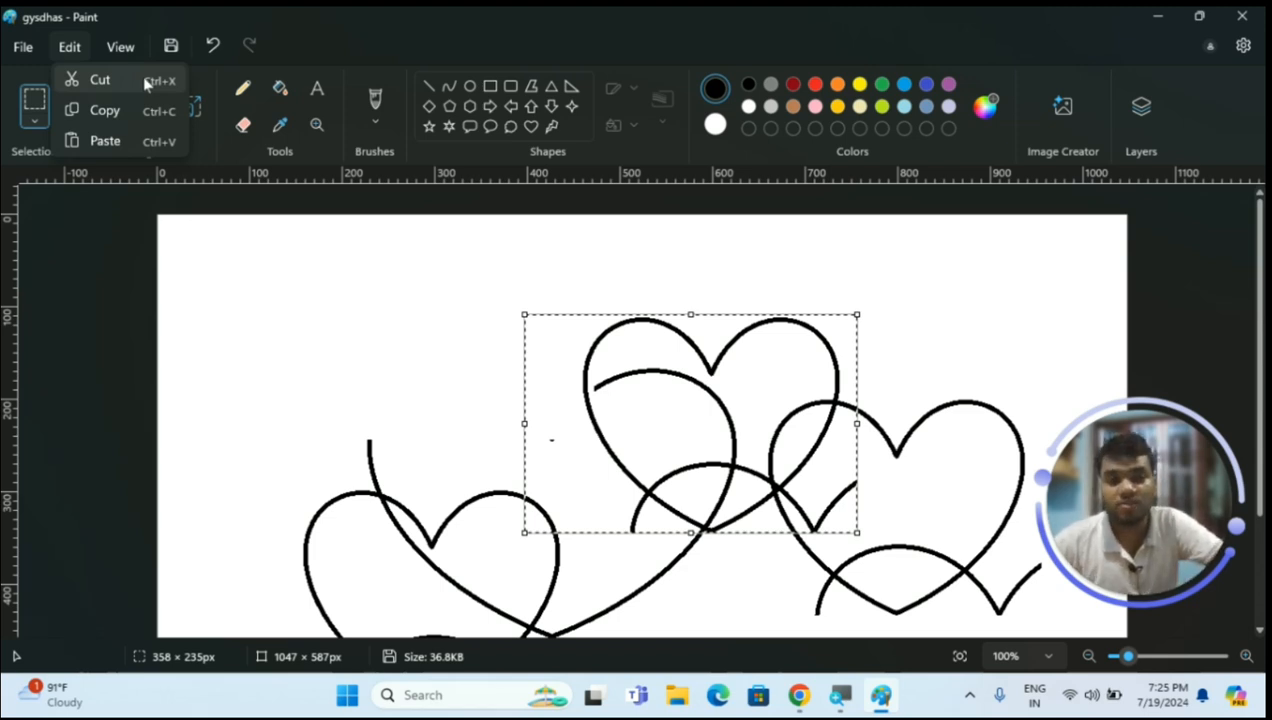
pyautogui.click(326, 302)
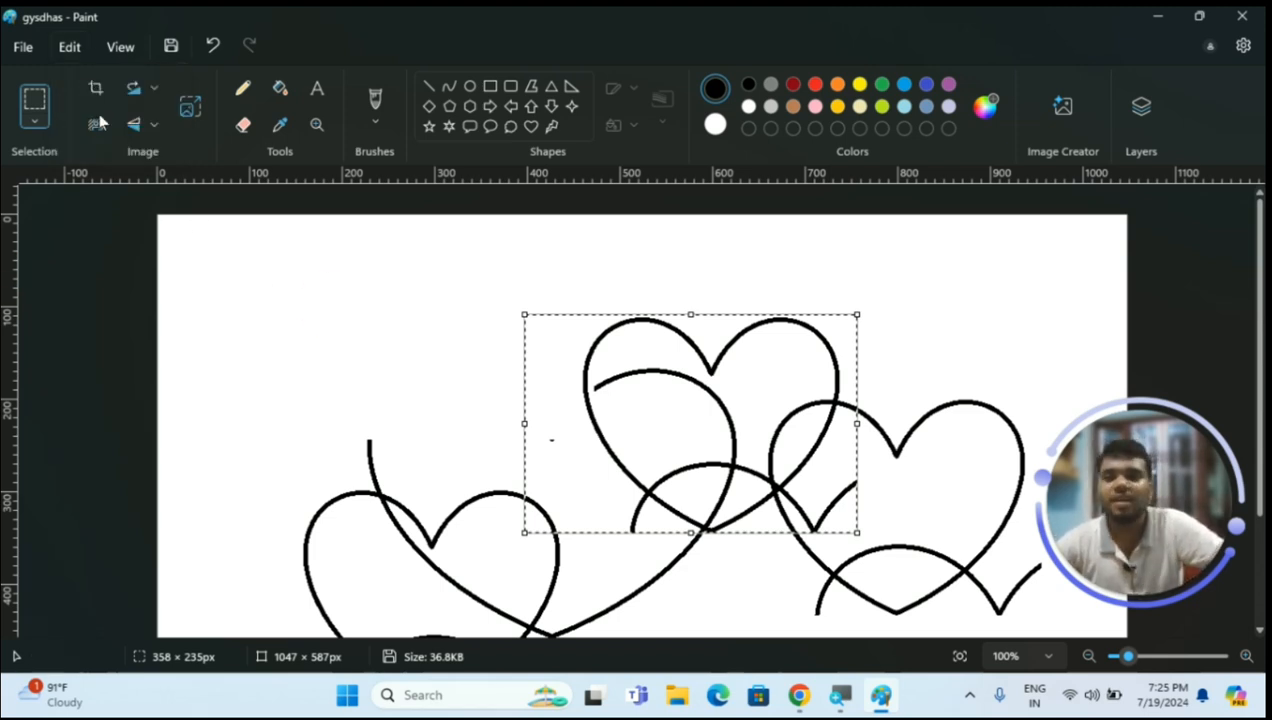
pyautogui.click(69, 47)
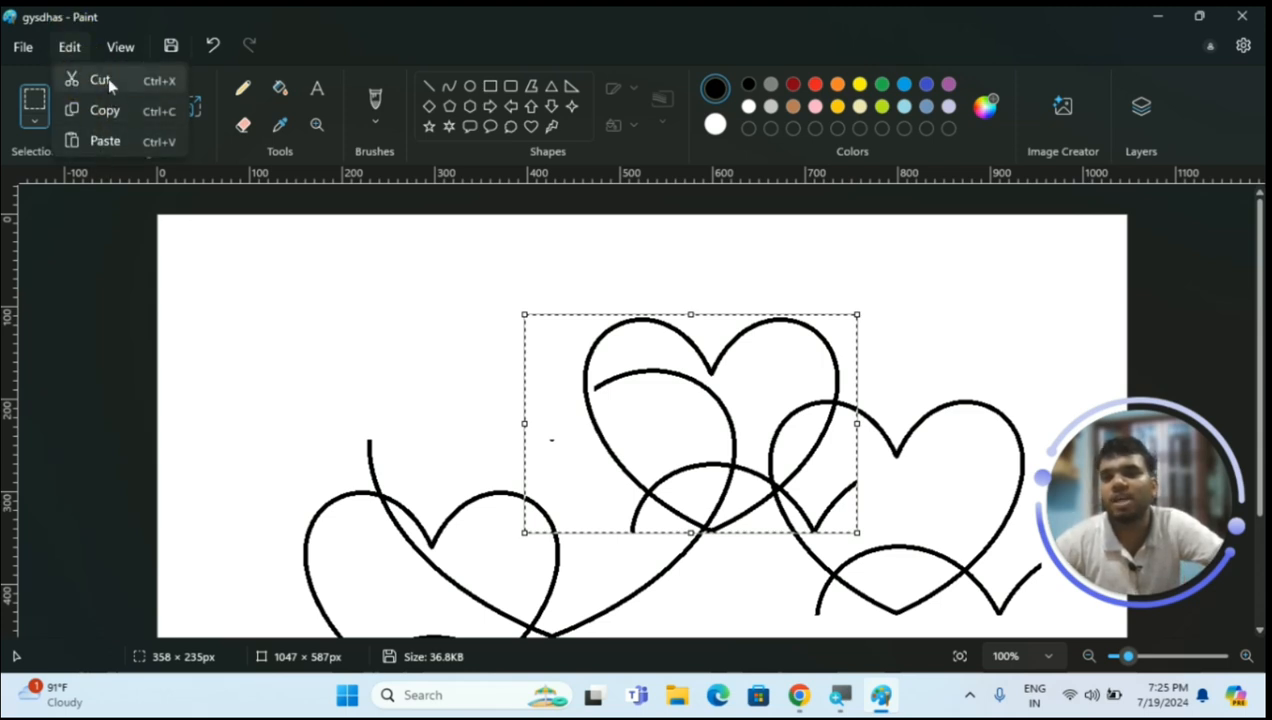
pyautogui.click(244, 284)
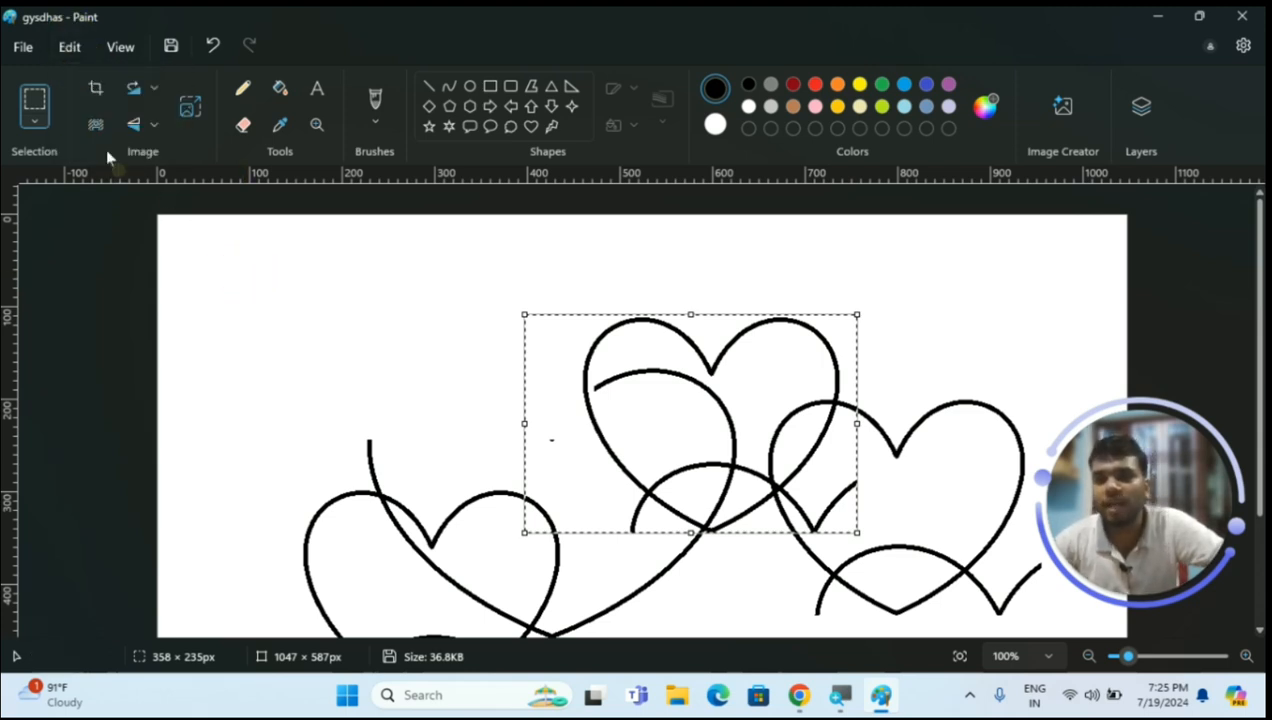
# Zoom the canvas in to 110% and back out to 100%
pyautogui.click(122, 50)
pyautogui.moveTo(147, 86)
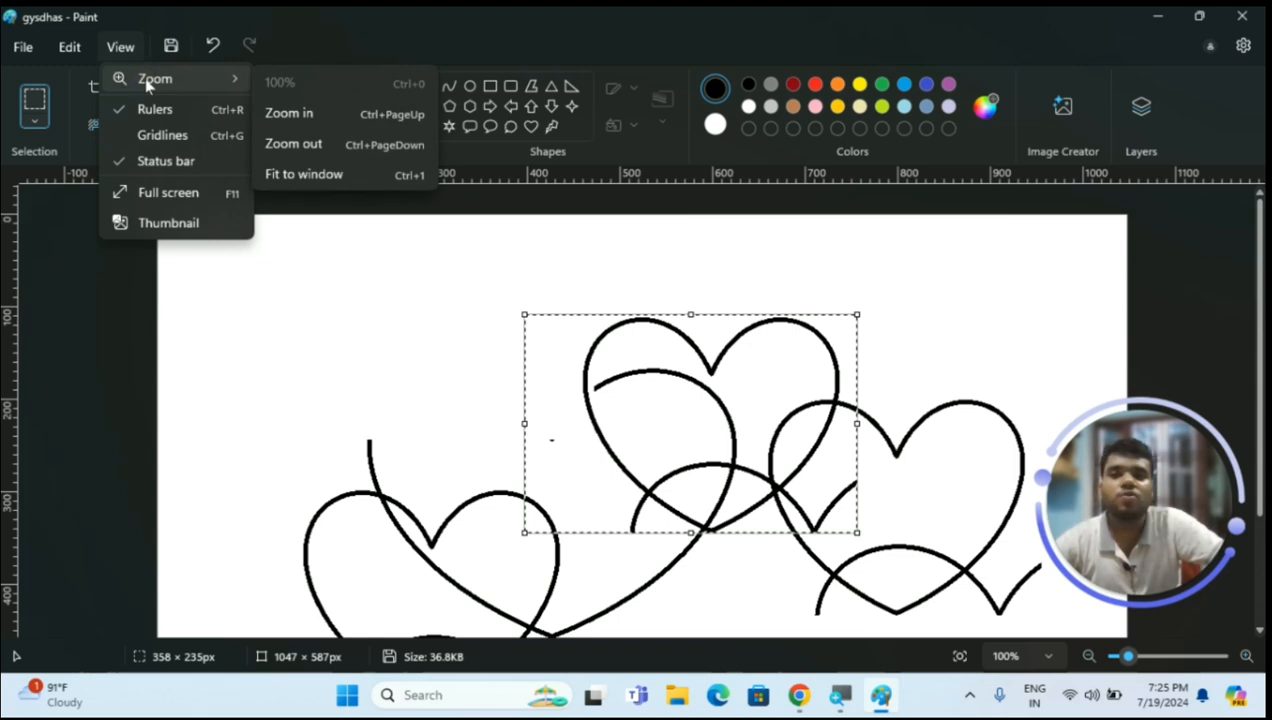
pyautogui.click(270, 114)
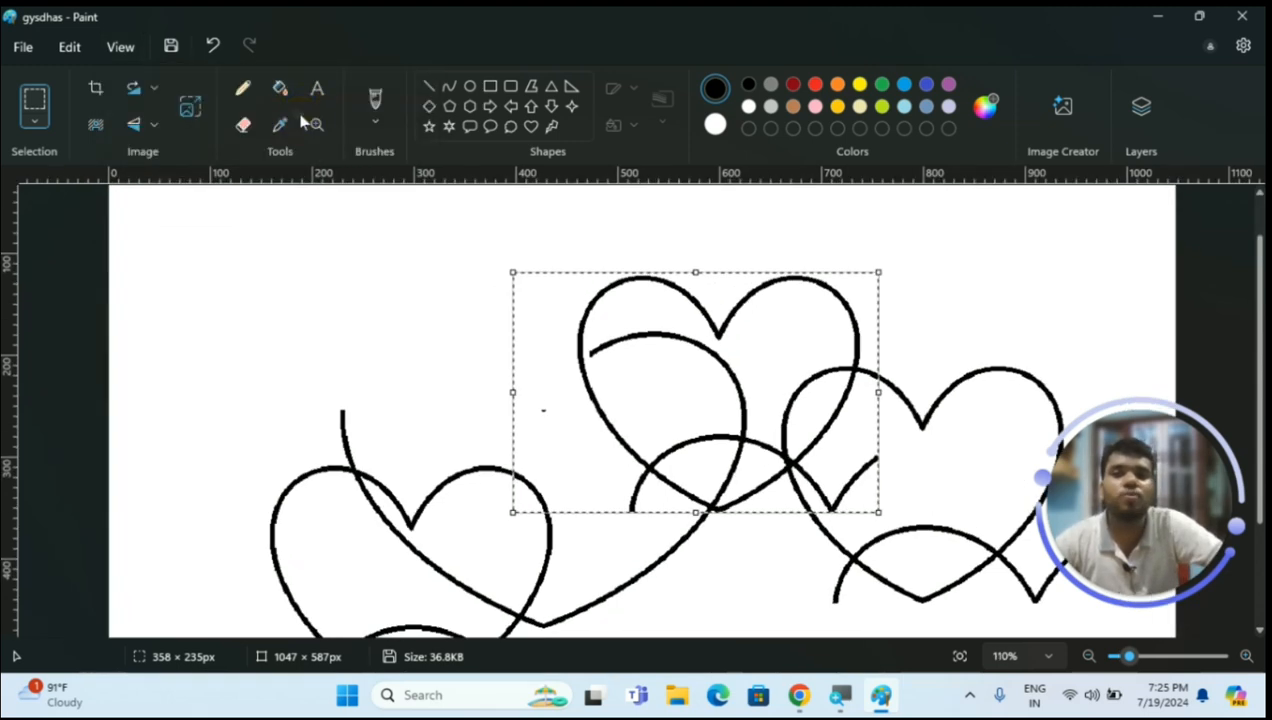
pyautogui.click(122, 47)
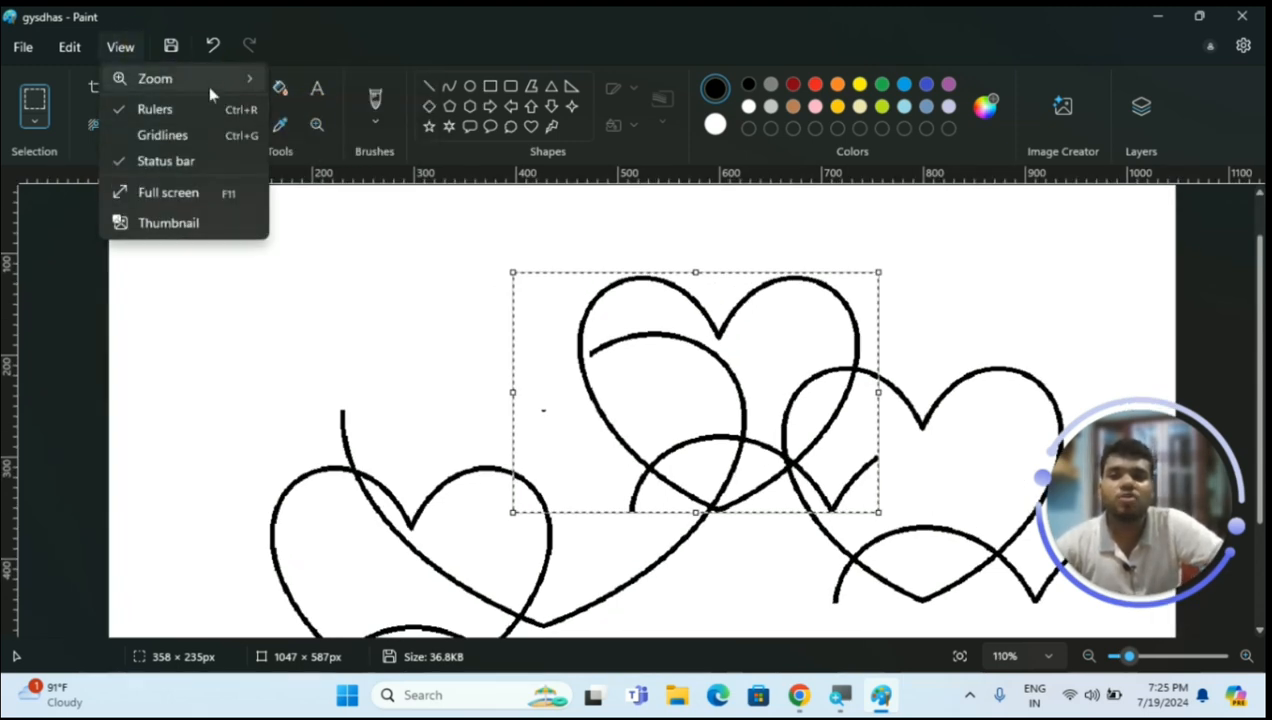
pyautogui.moveTo(213, 89)
pyautogui.click(328, 138)
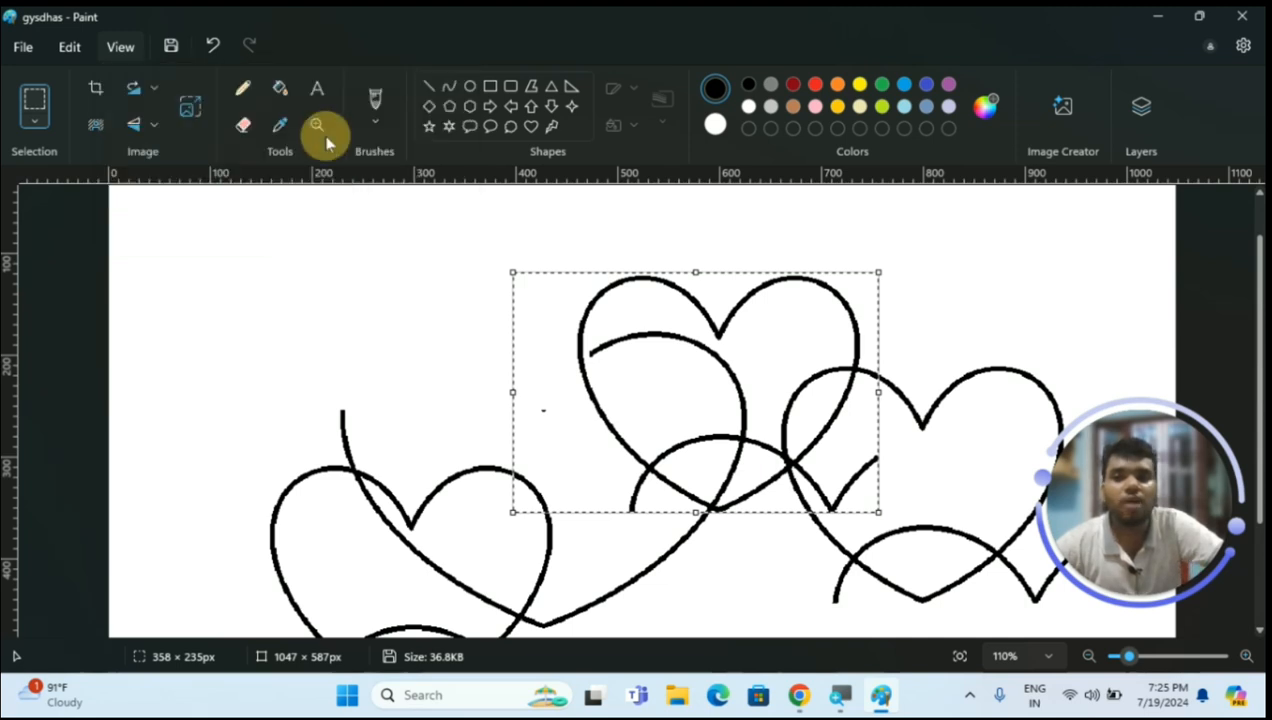
# Fit the whole picture to the window, and return the zoom to 100%
pyautogui.click(116, 52)
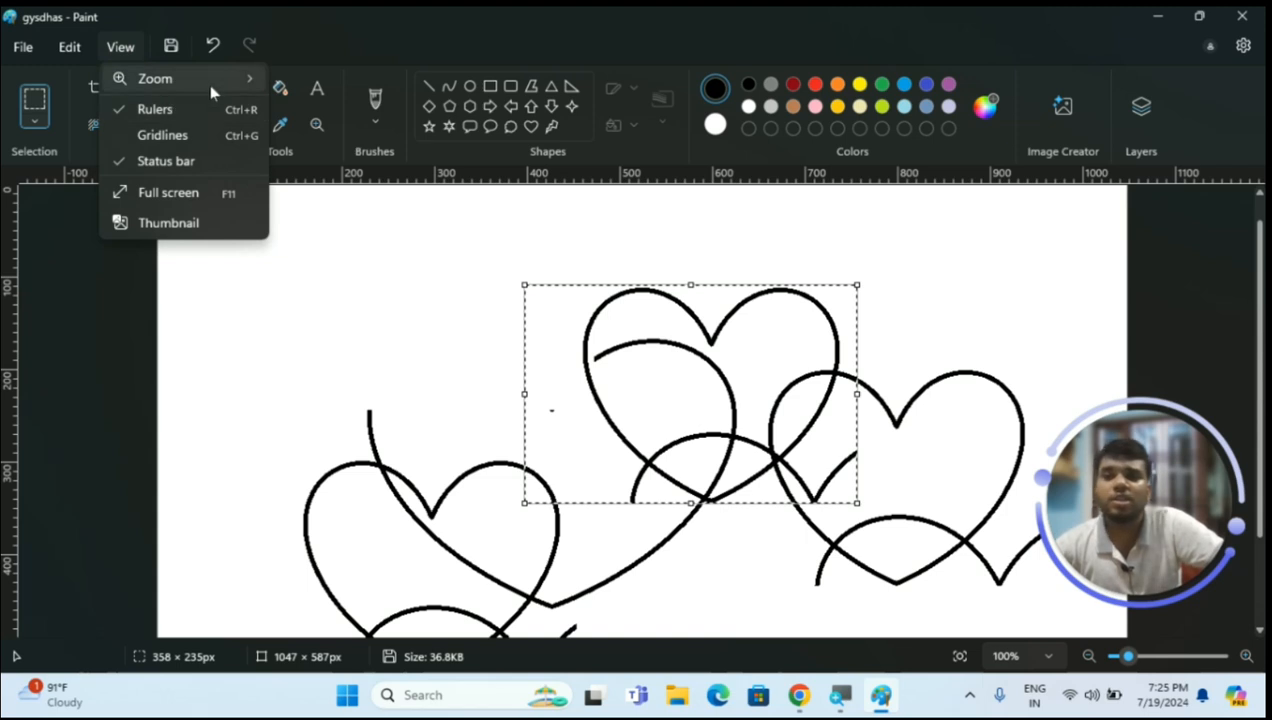
pyautogui.moveTo(213, 89)
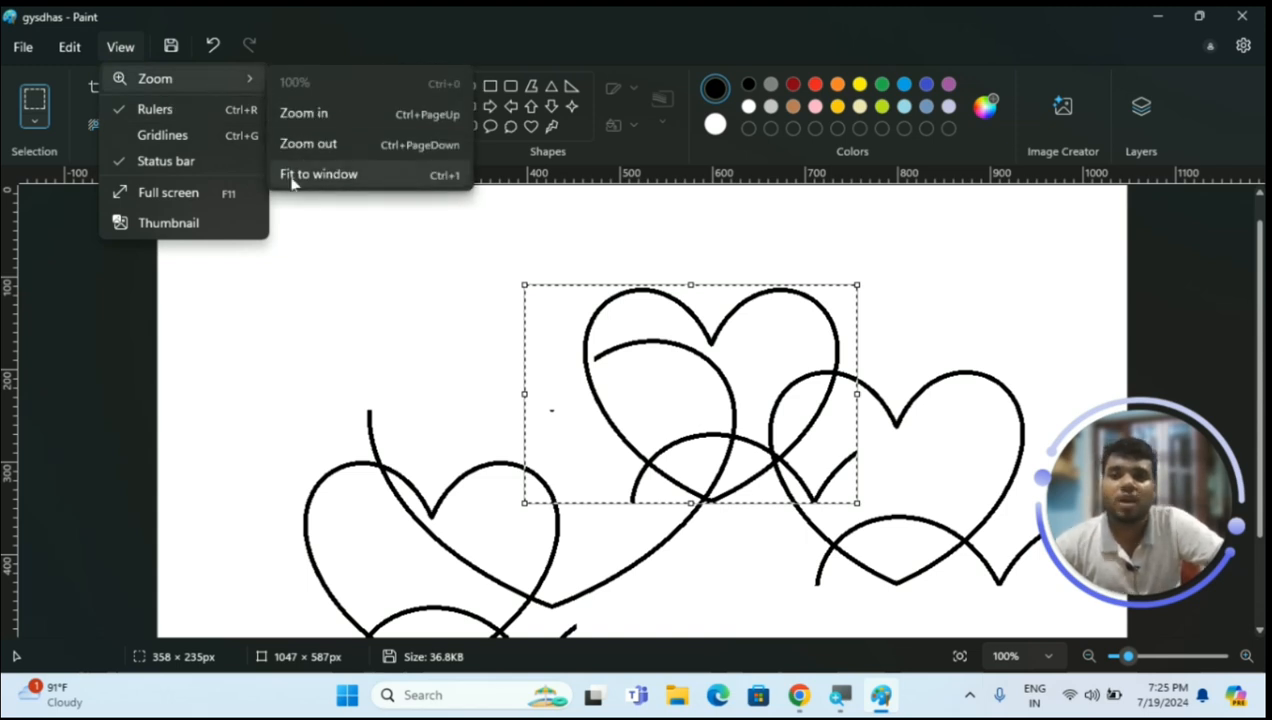
pyautogui.click(412, 191)
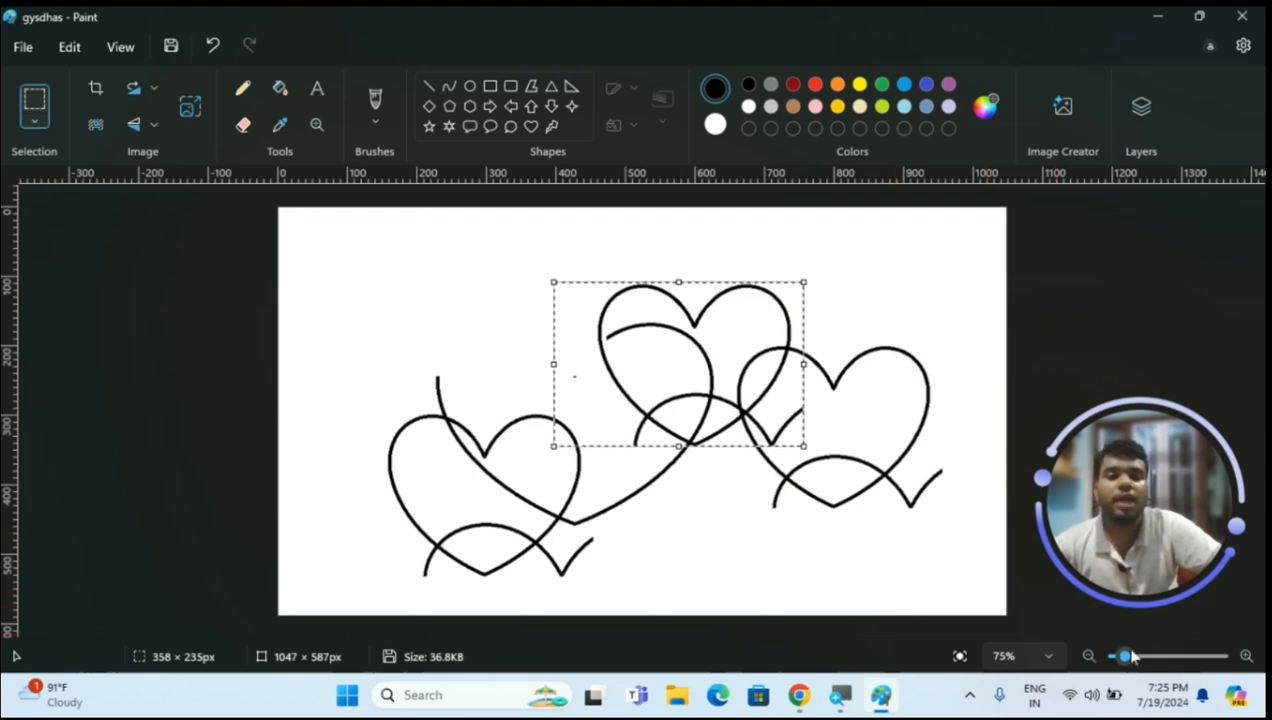
pyautogui.click(1245, 656)
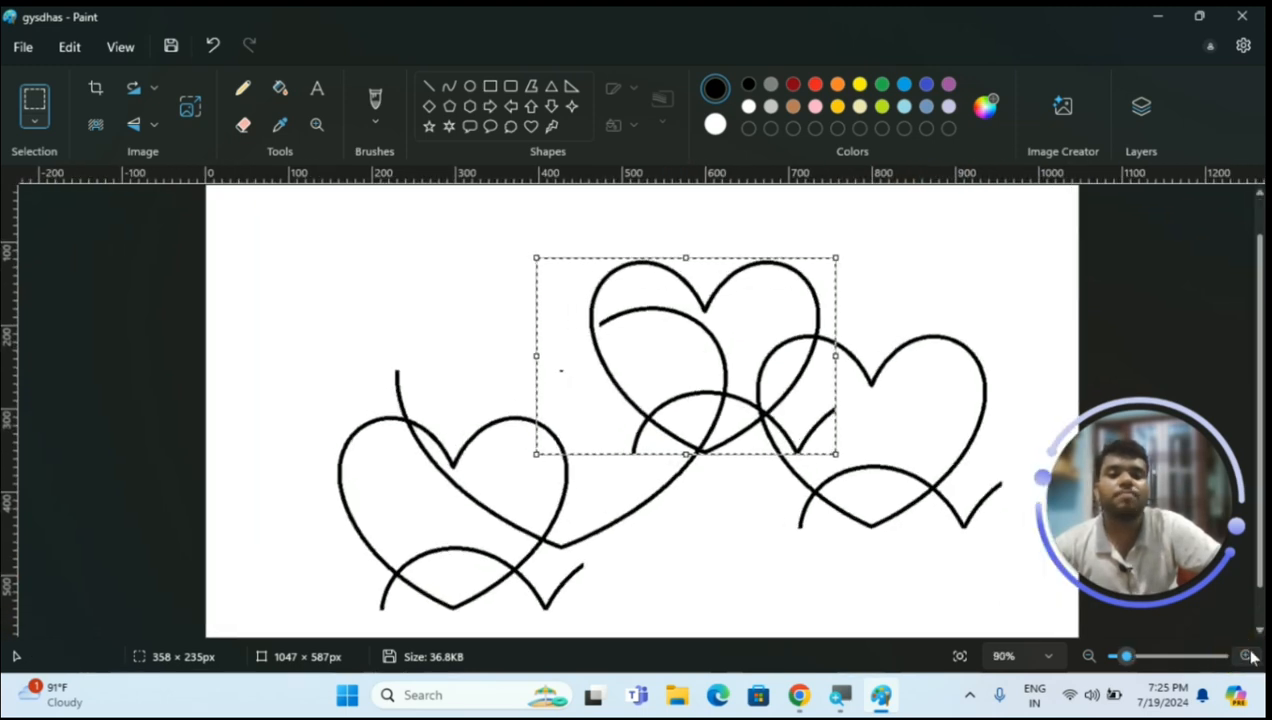
pyautogui.click(1245, 656)
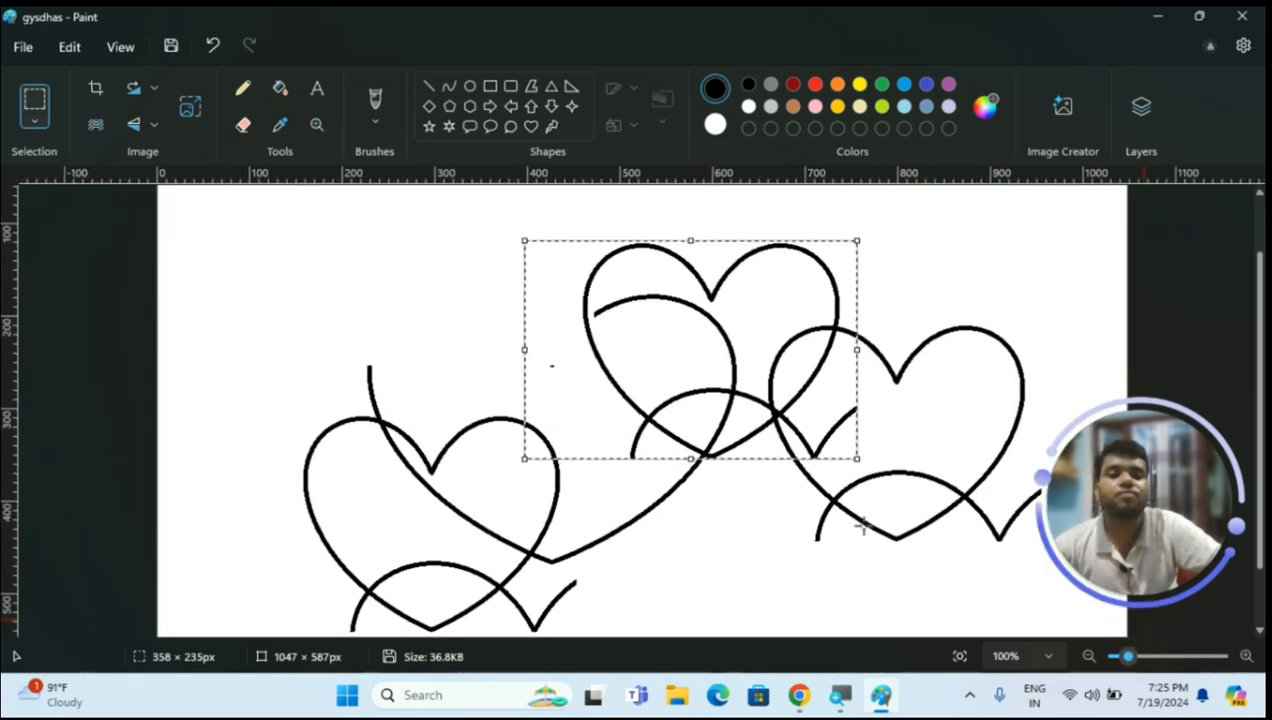
# Hide the rulers around the canvas and show them again
pyautogui.click(137, 46)
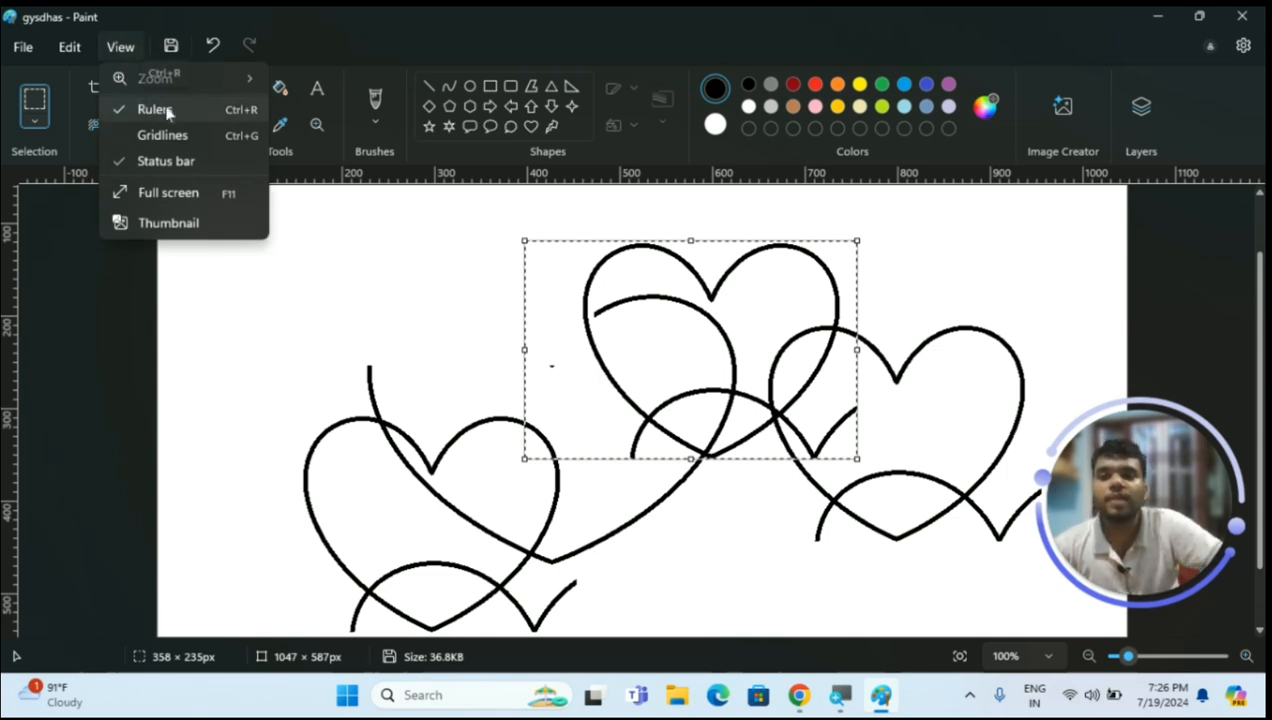
pyautogui.click(305, 231)
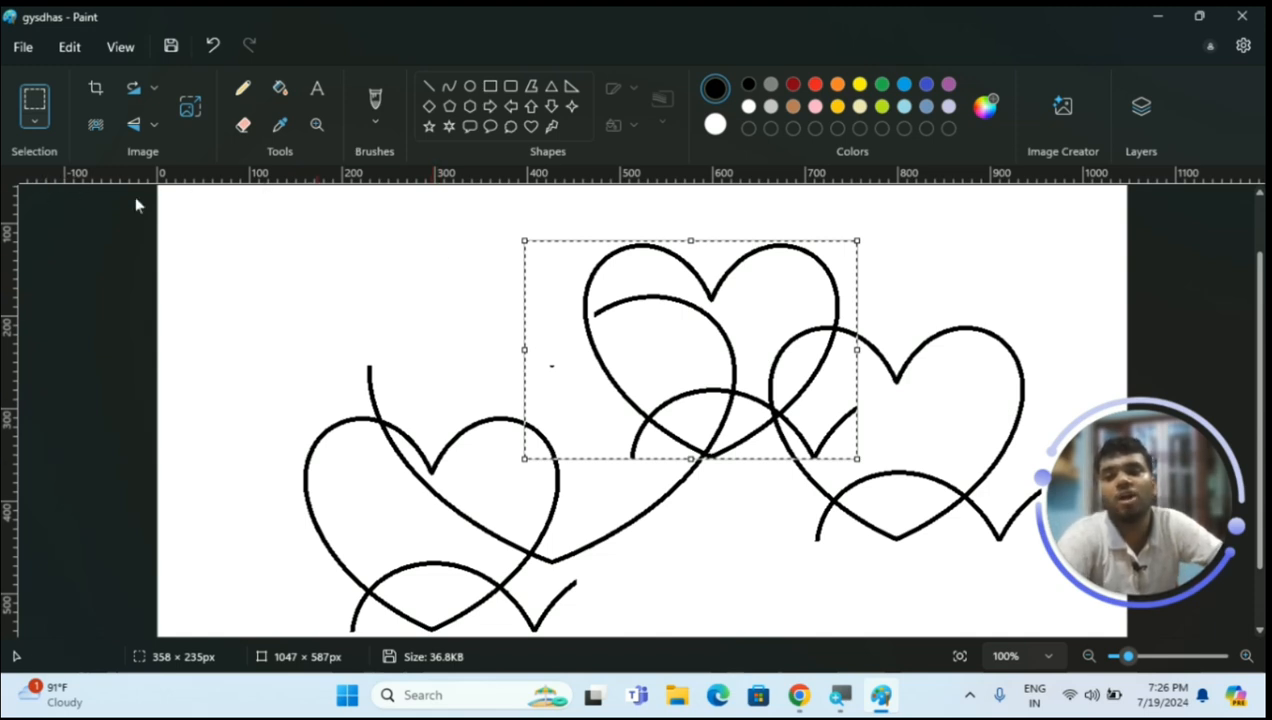
pyautogui.click(137, 47)
pyautogui.click(146, 108)
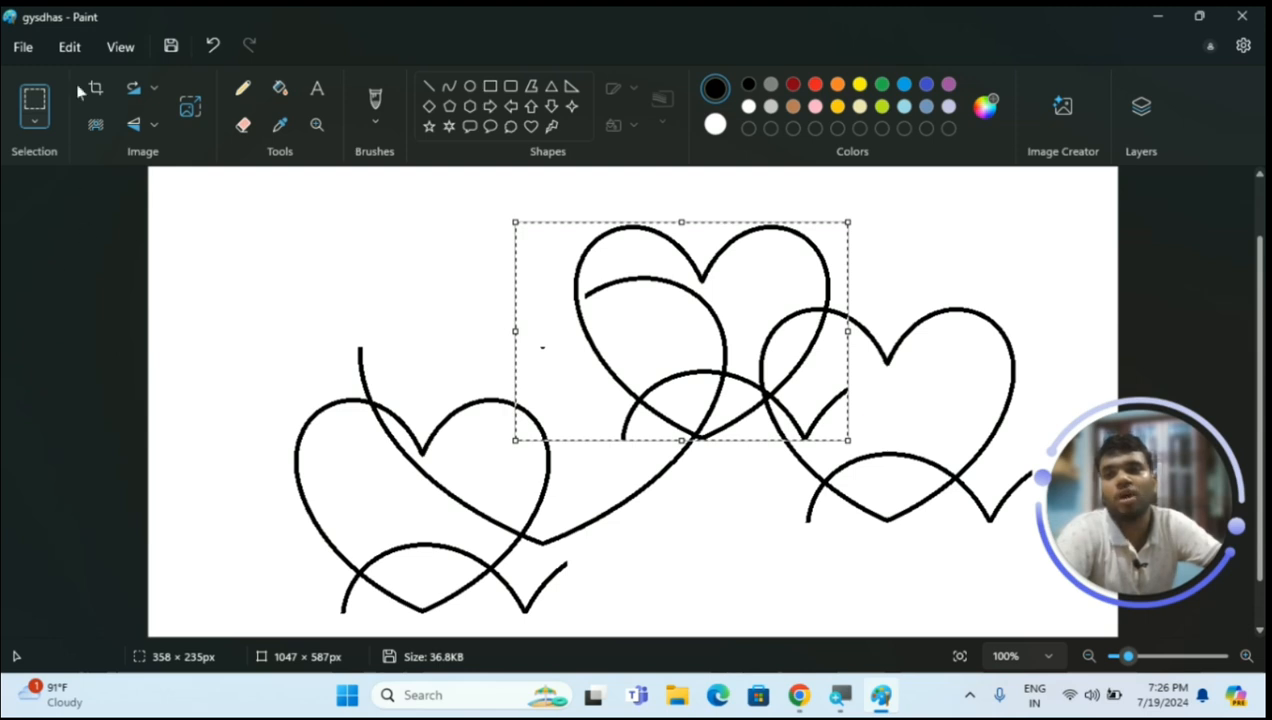
pyautogui.click(127, 49)
pyautogui.click(160, 112)
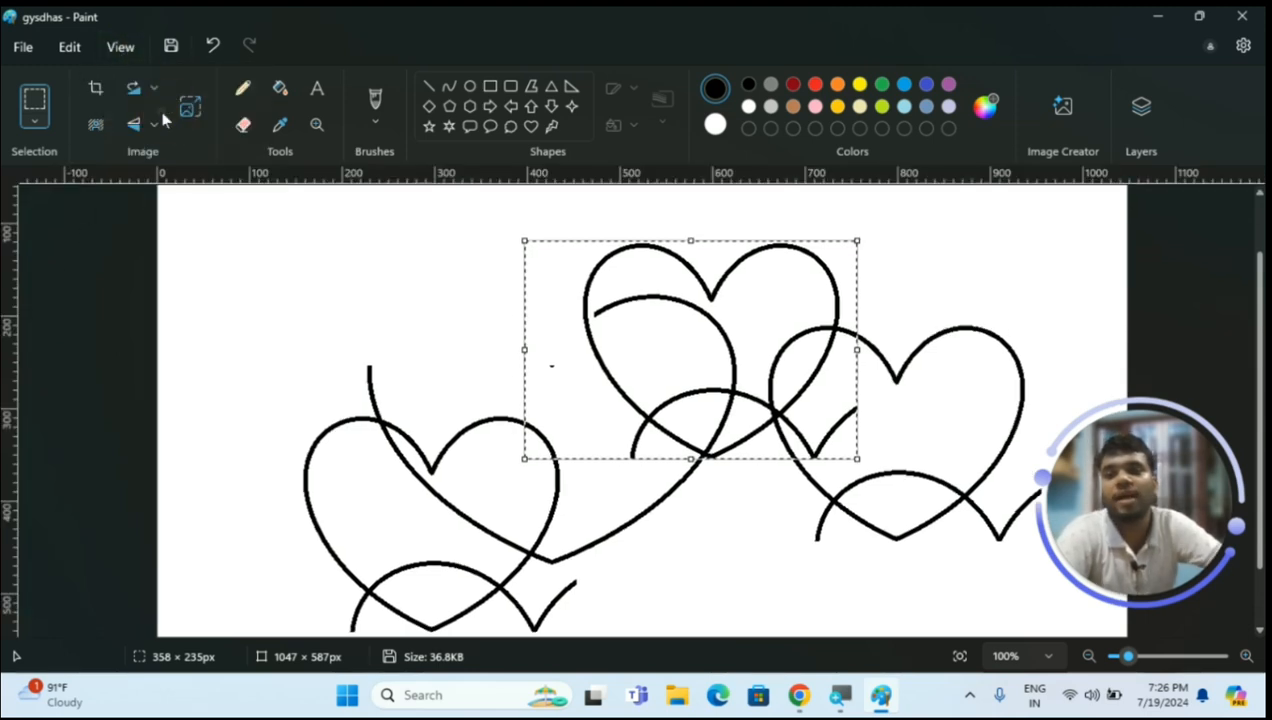
# Turn on the gridlines over the canvas and turn them off again
pyautogui.click(118, 47)
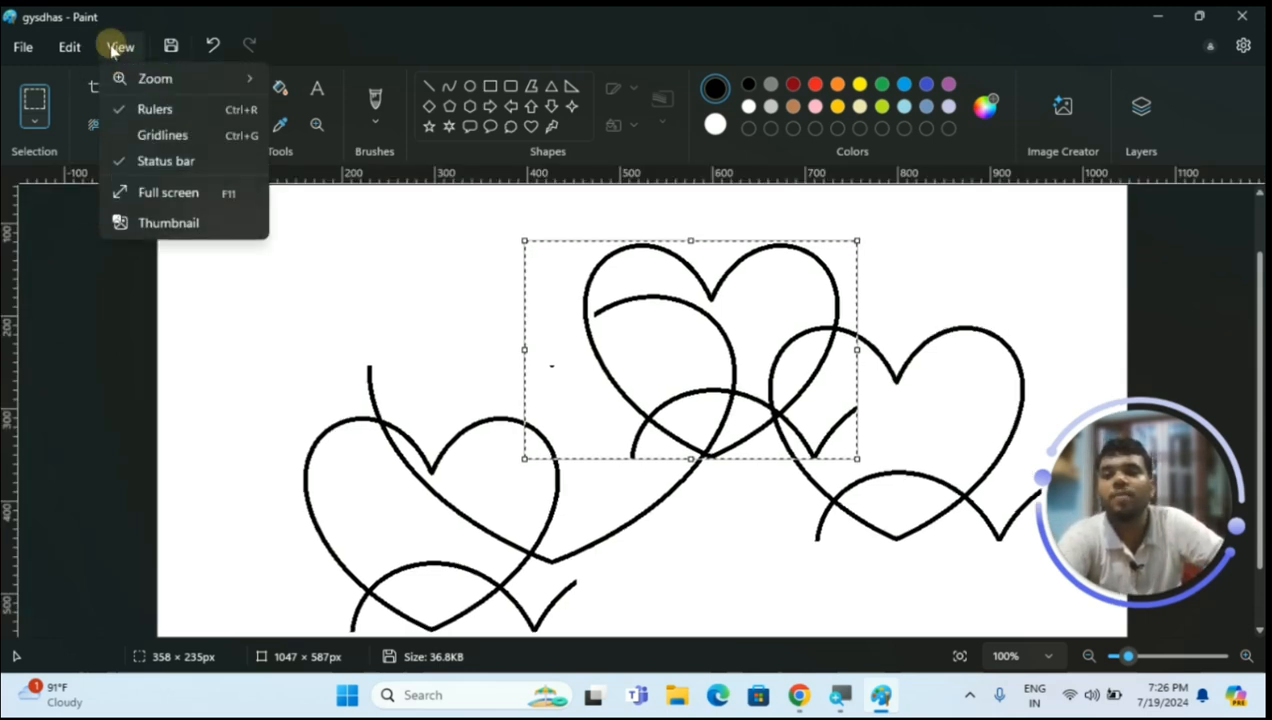
pyautogui.click(160, 135)
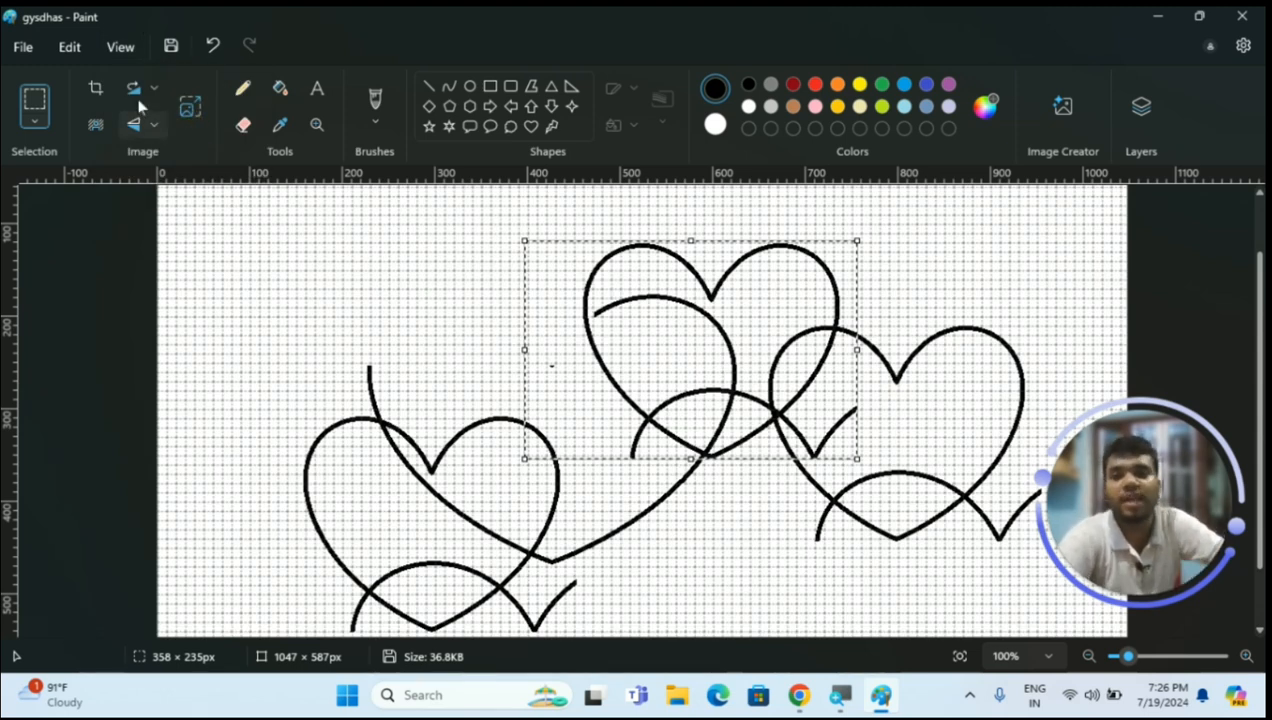
pyautogui.click(116, 47)
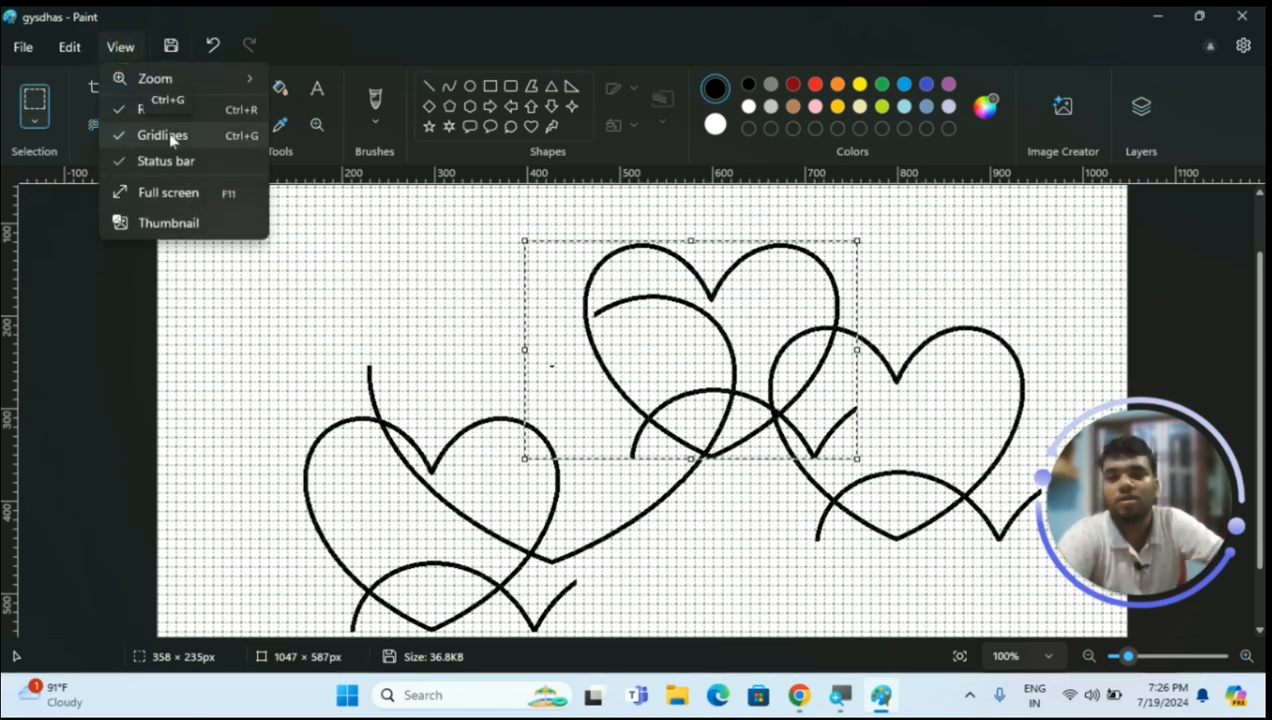
pyautogui.click(170, 135)
# Hide the status bar and show it again
pyautogui.click(120, 47)
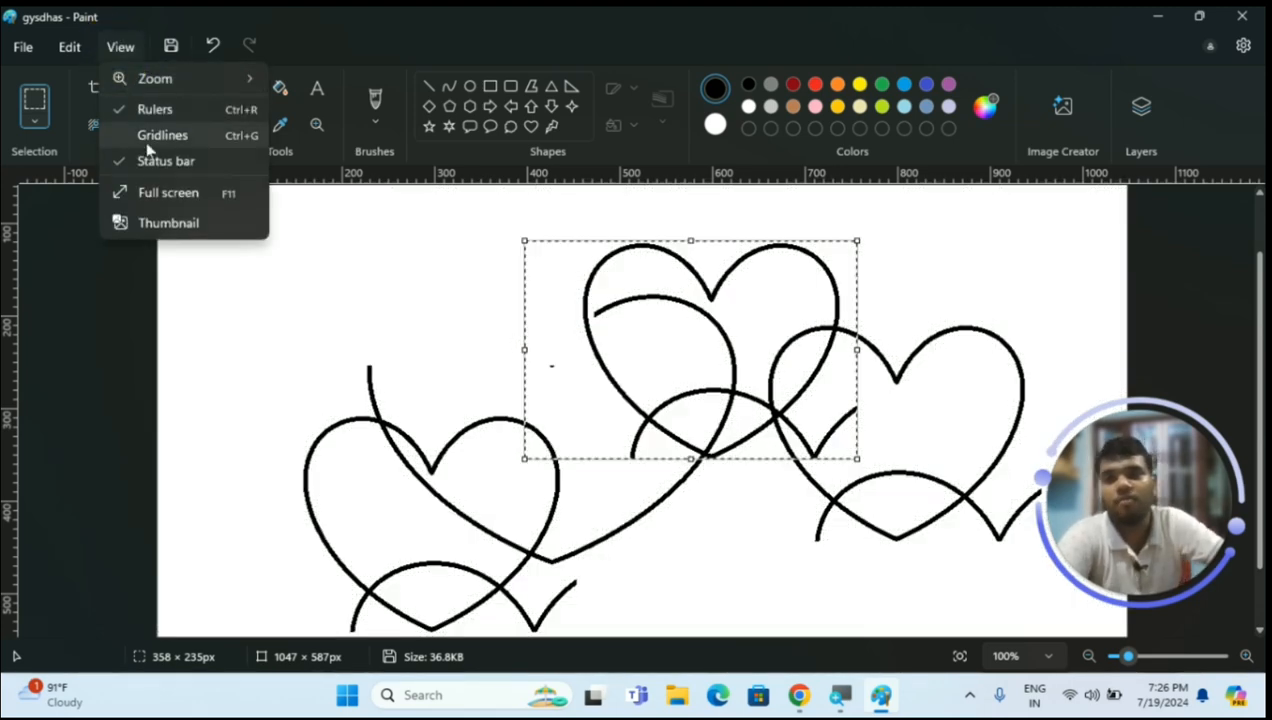
pyautogui.click(201, 171)
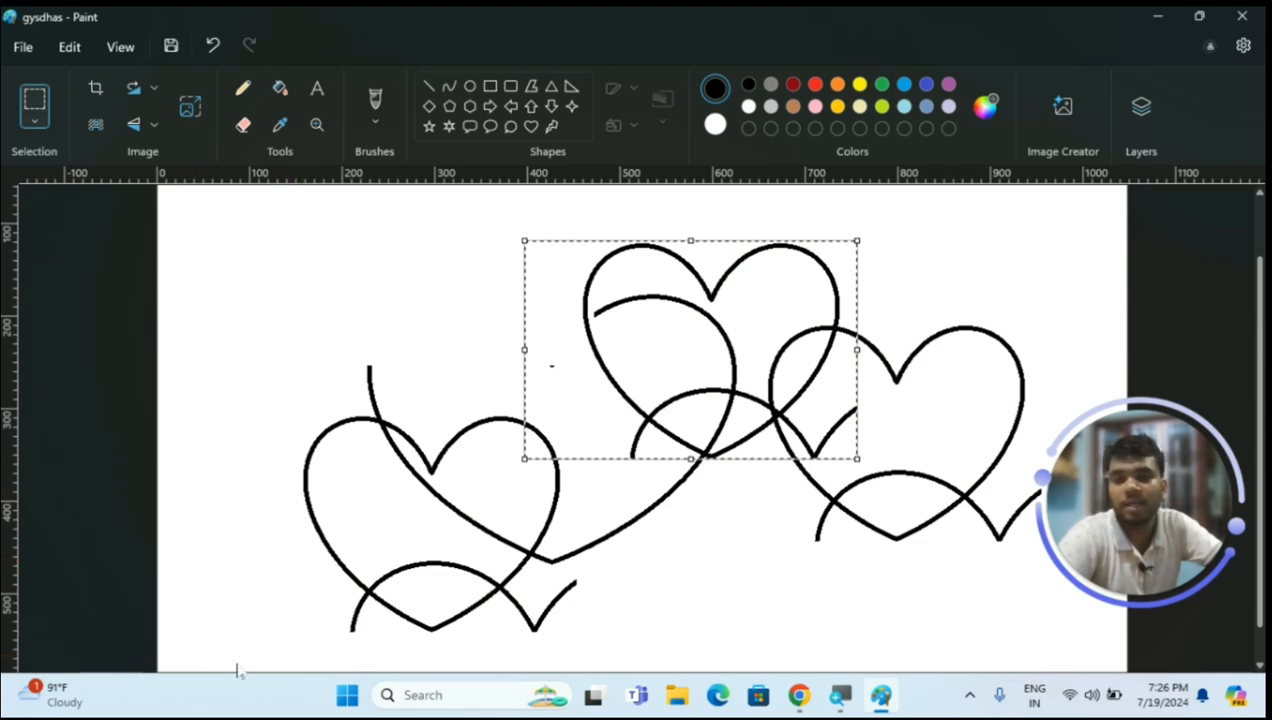
pyautogui.click(106, 48)
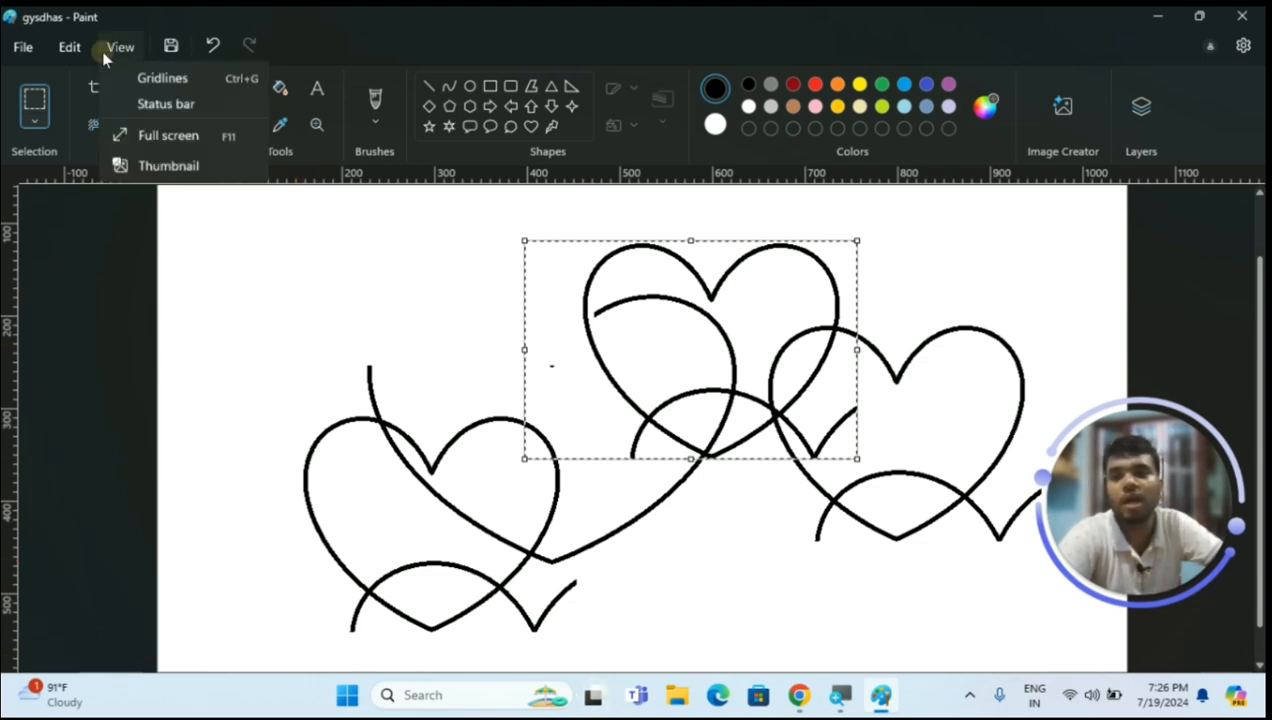
pyautogui.click(155, 168)
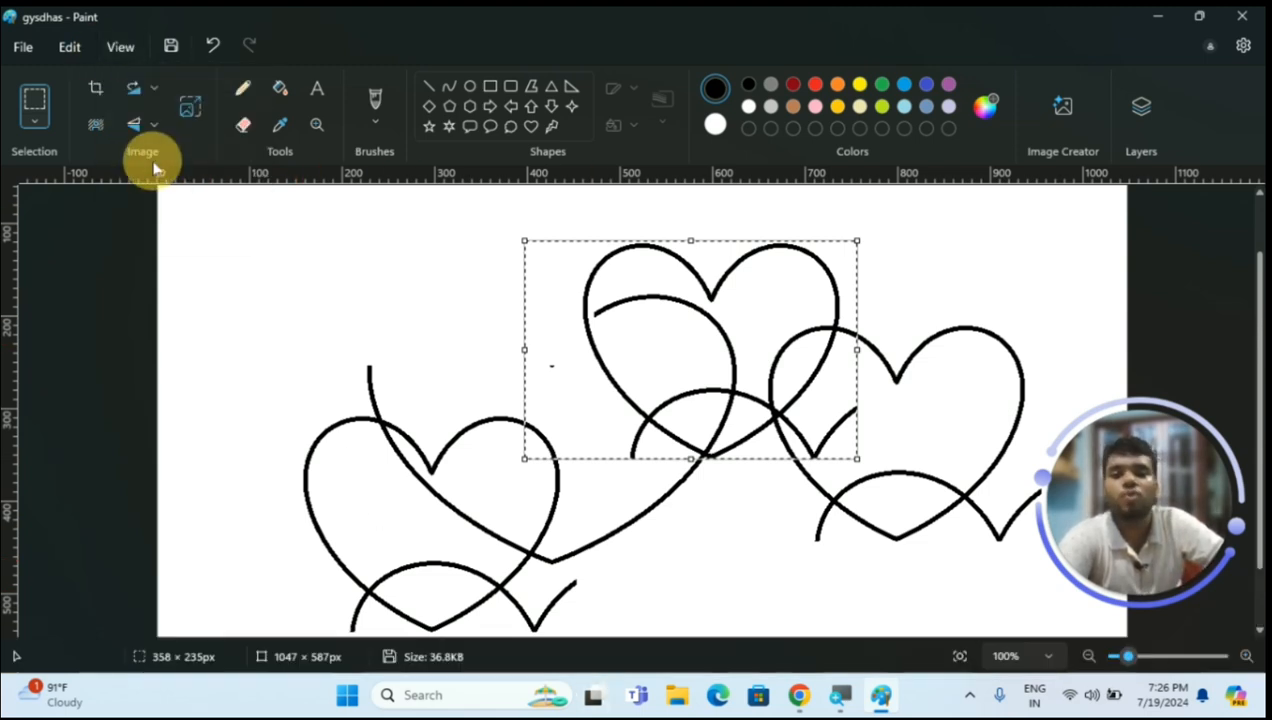
# View the picture in full screen and return to the normal editing view
pyautogui.click(118, 50)
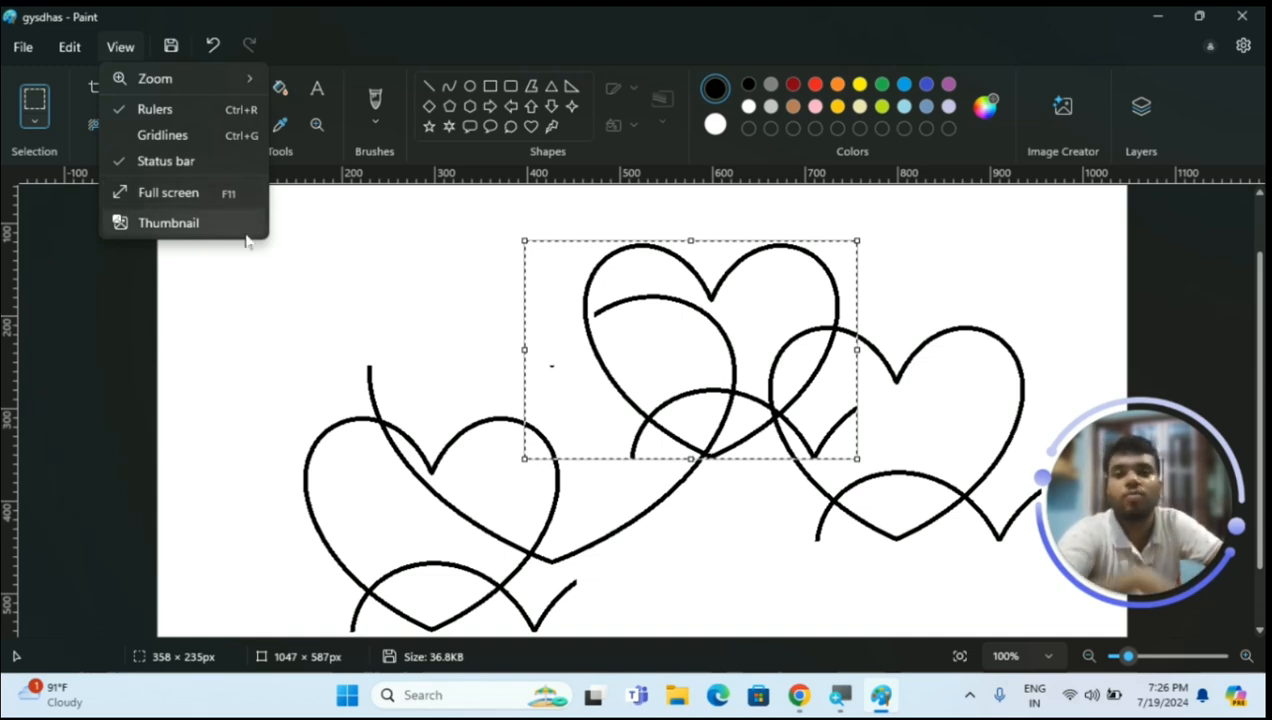
pyautogui.click(298, 288)
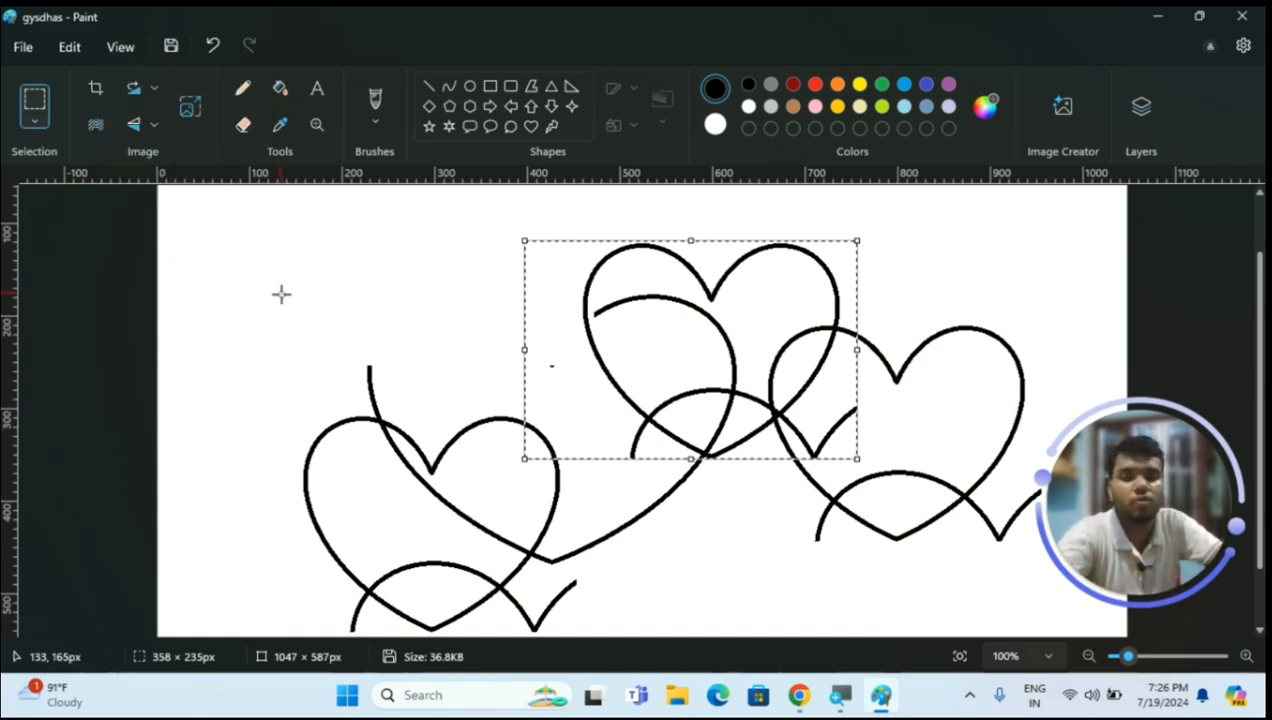
pyautogui.press('F11')
pyautogui.click(281, 294)
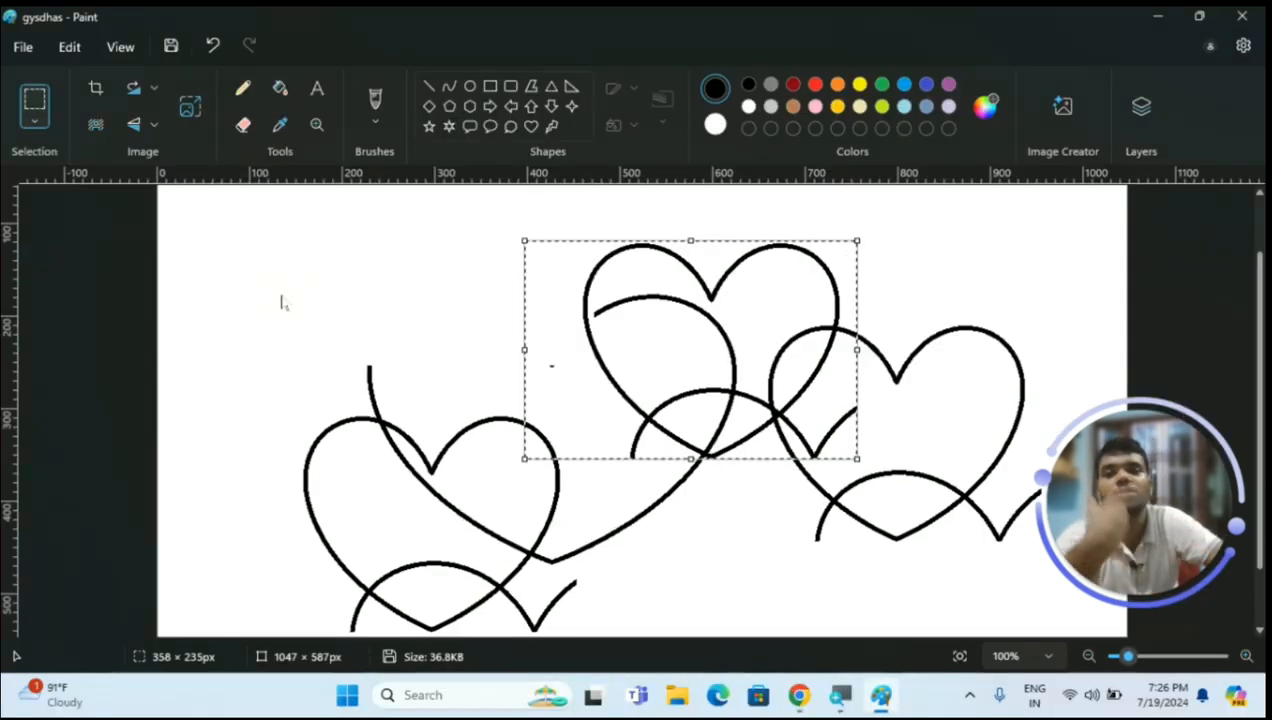
# Show the thumbnail preview of the picture, move it aside and close it
pyautogui.click(121, 48)
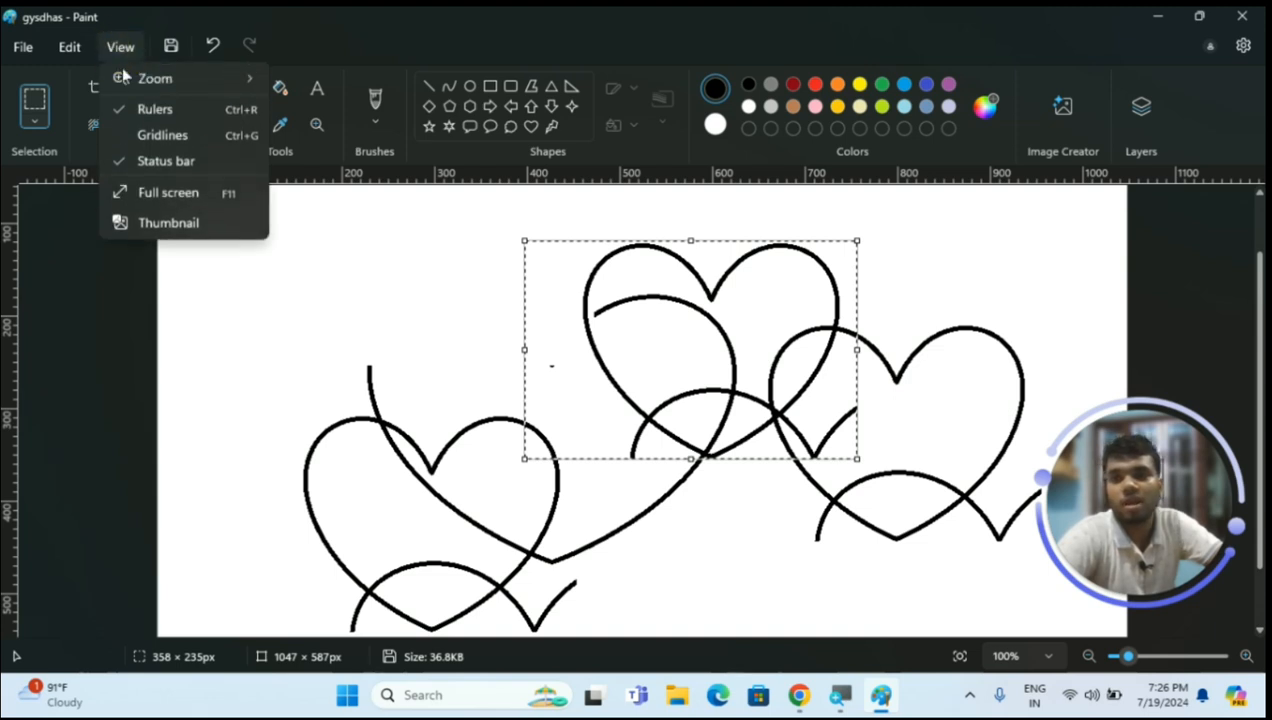
pyautogui.click(165, 222)
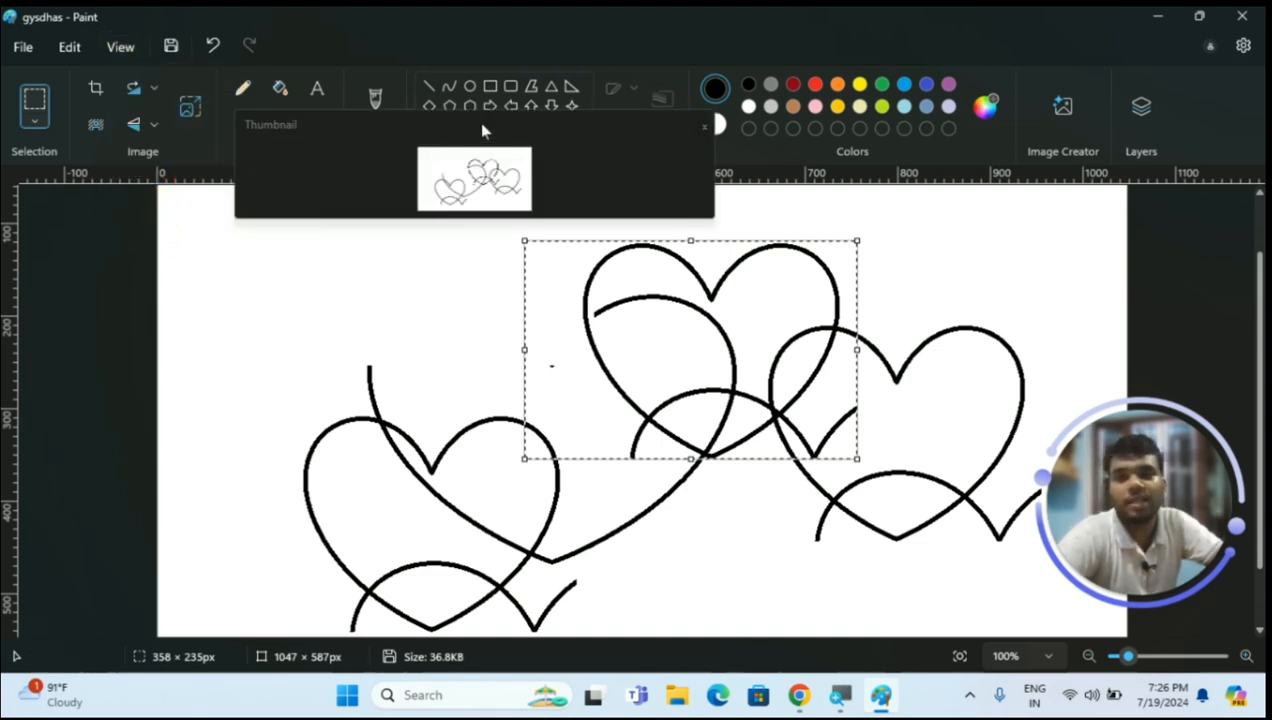
pyautogui.moveTo(577, 128); pyautogui.dragTo(920, 47)
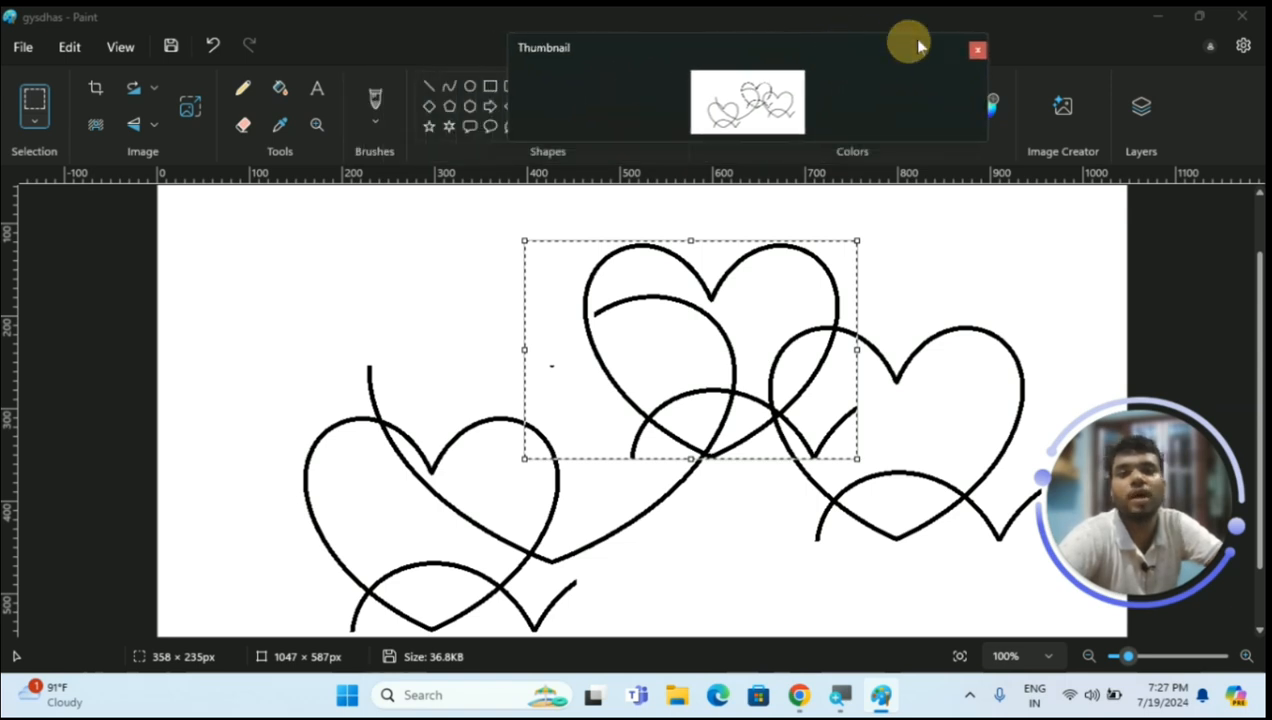
pyautogui.click(977, 52)
pyautogui.click(120, 55)
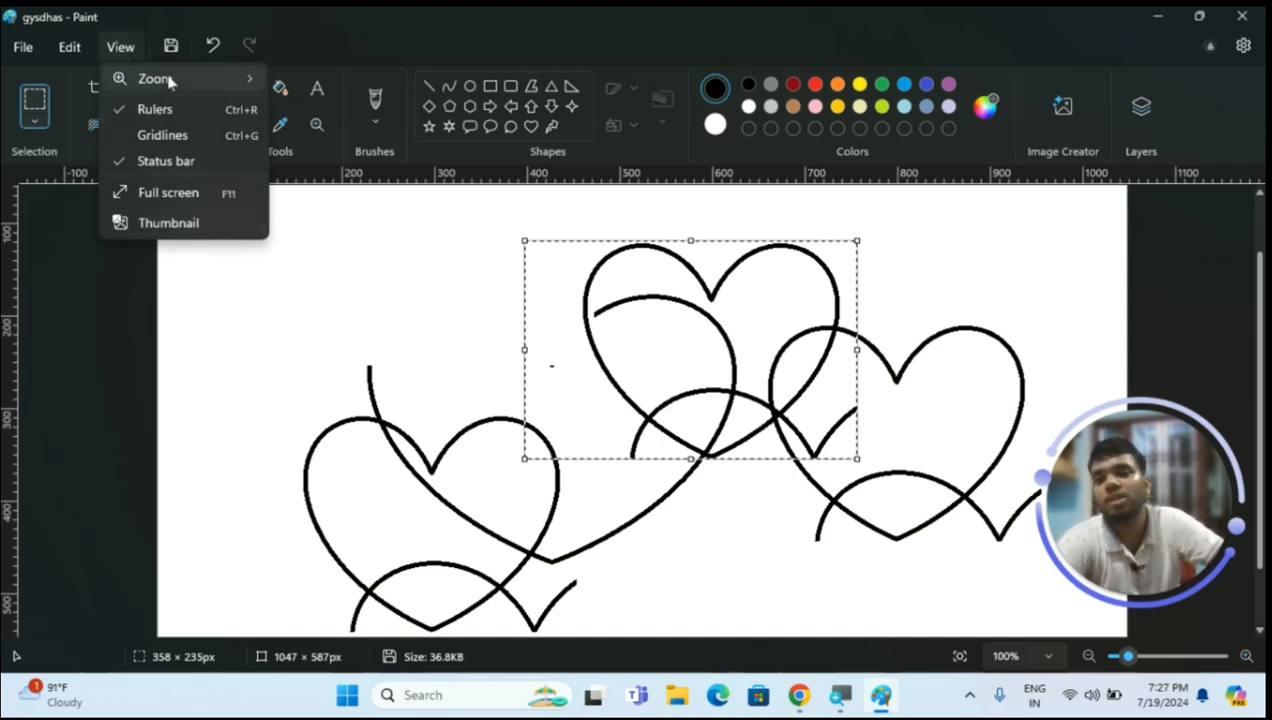
pyautogui.click(266, 222)
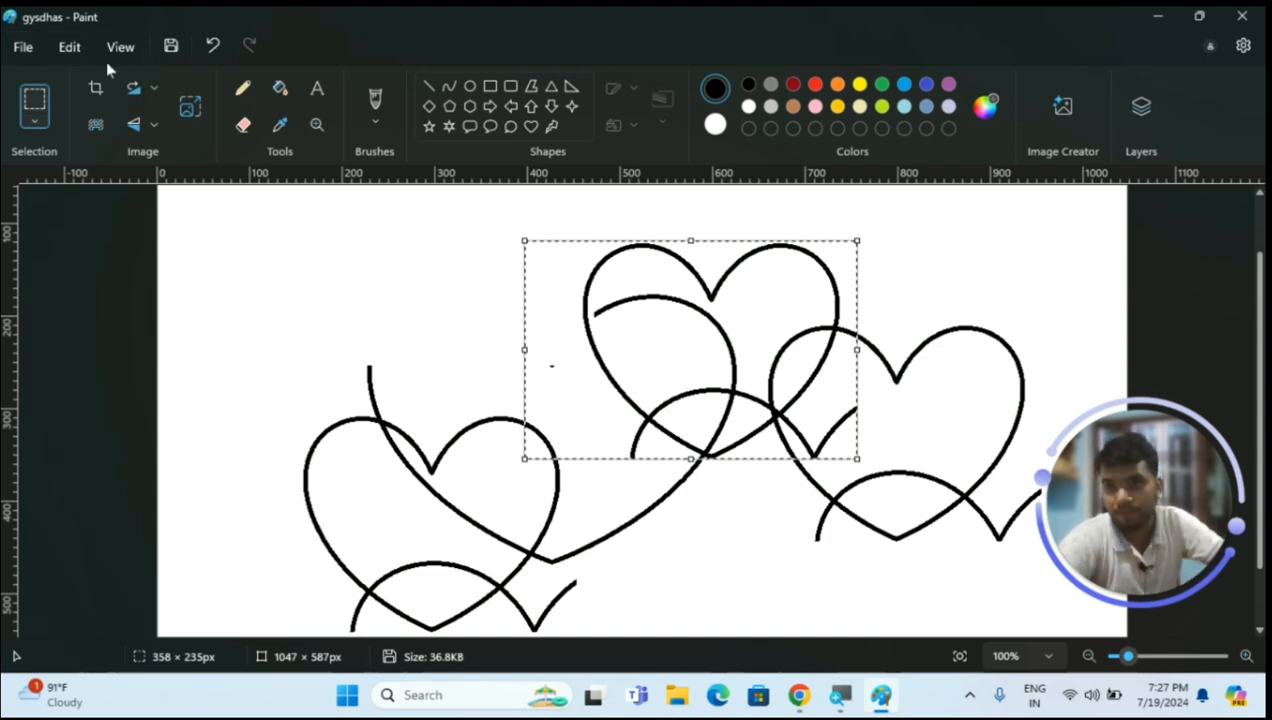
# Save the changes to the gysdhas picture
pyautogui.click(171, 50)
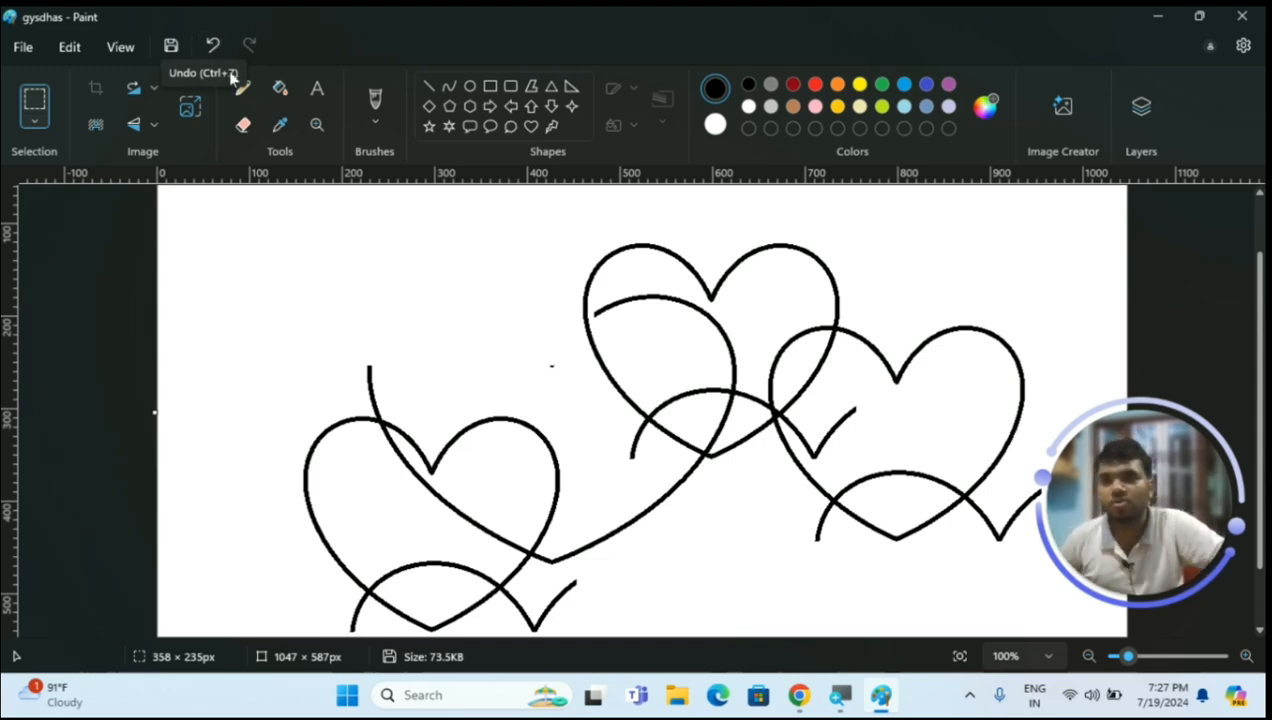
# Undo the addition of the upper middle heart and redo it
pyautogui.click(207, 53)
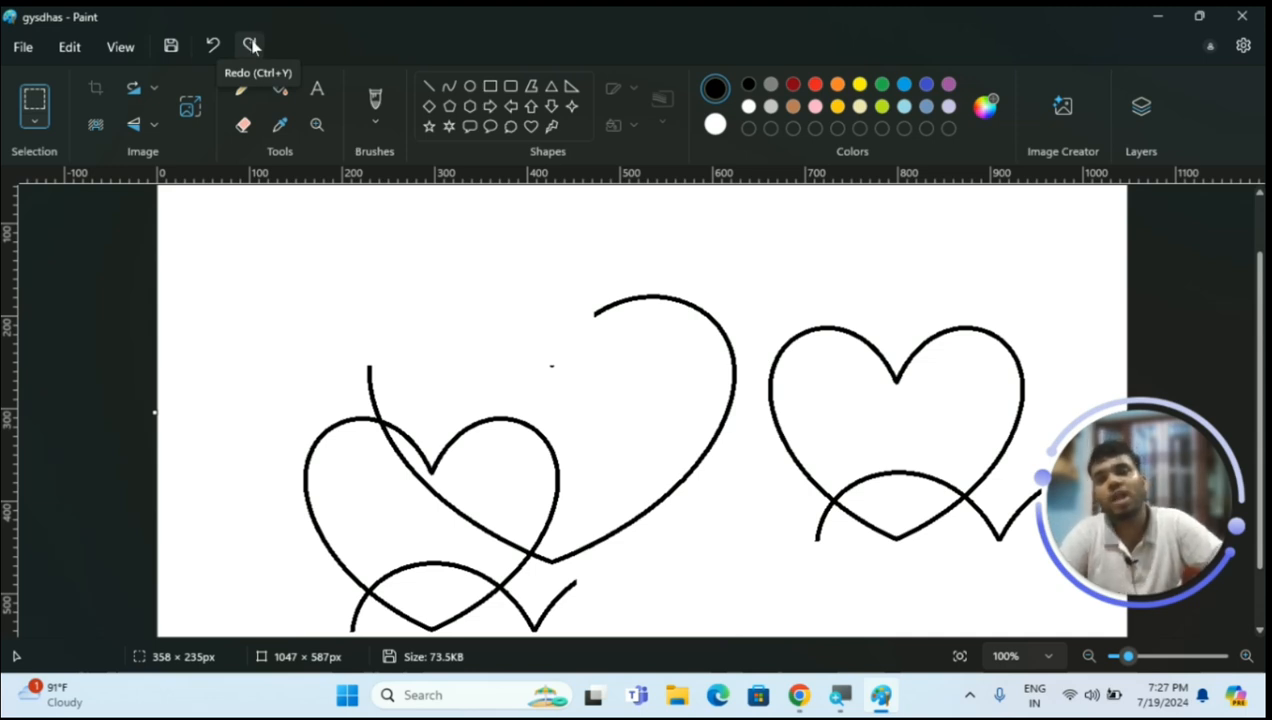
pyautogui.click(252, 45)
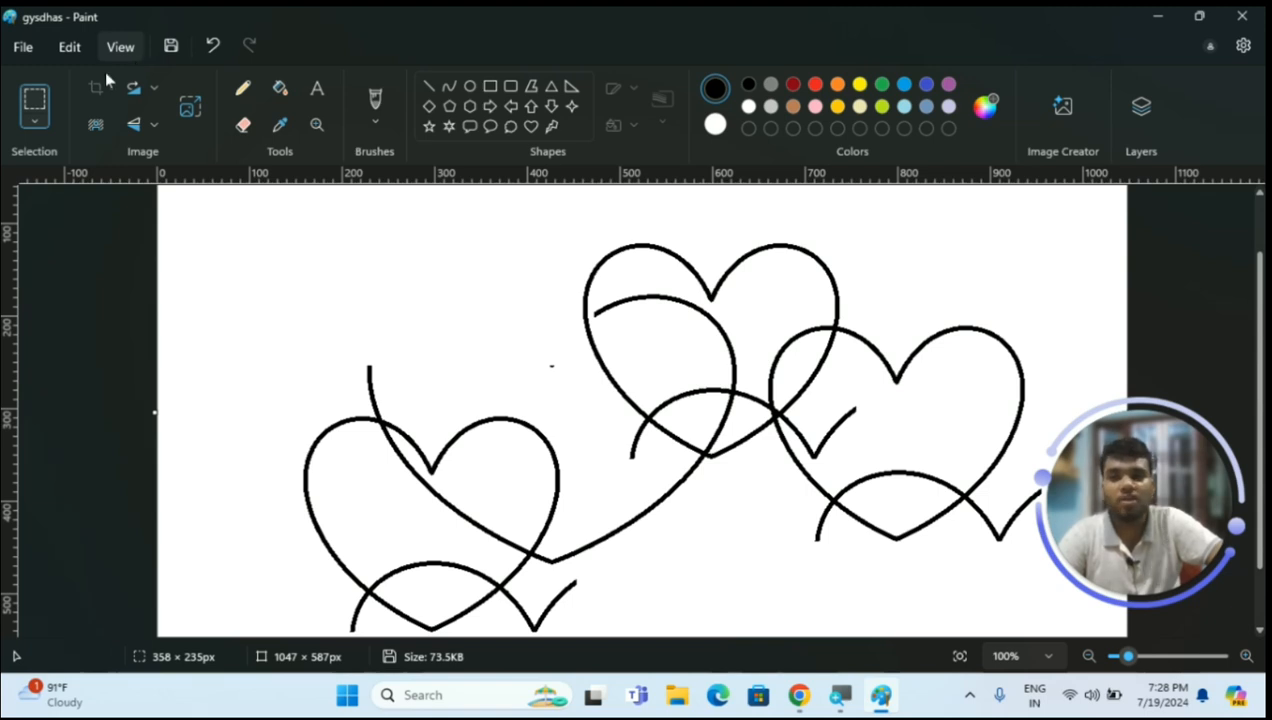
# Select a rectangular area of about 723 × 380 px around the hearts, move it down and to the left, and undo the move
pyautogui.click(39, 123)
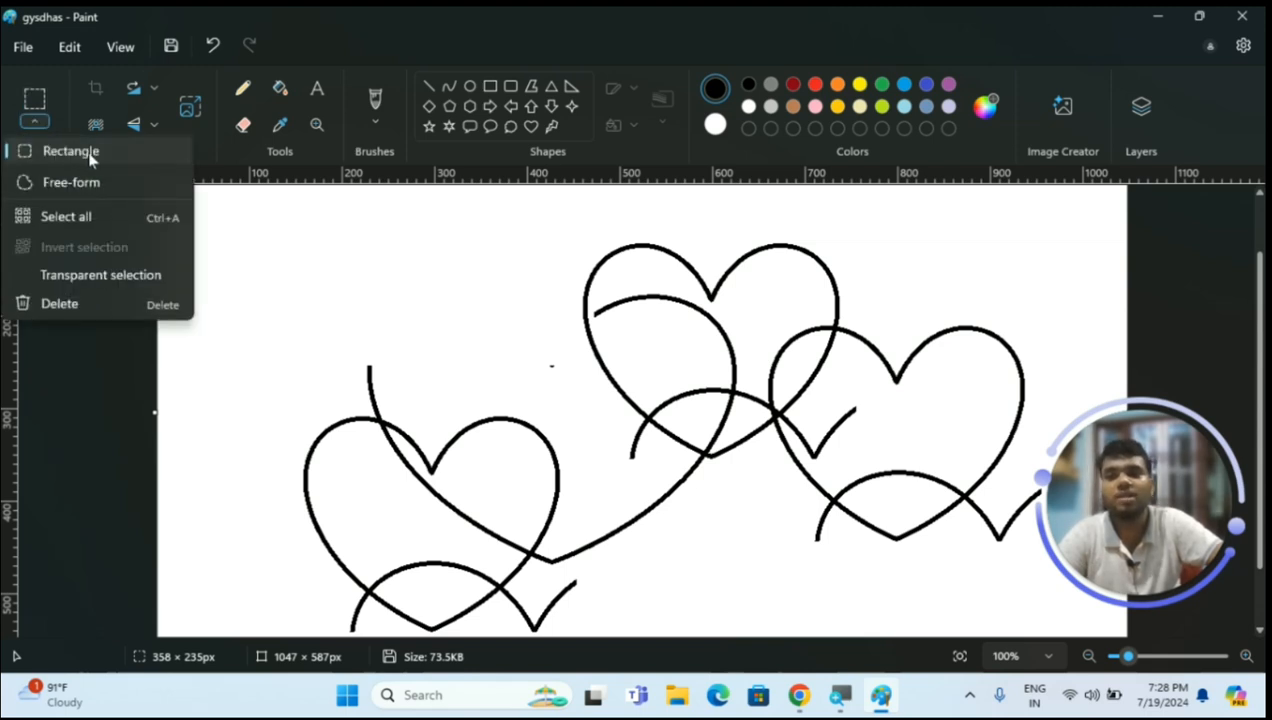
pyautogui.click(88, 152)
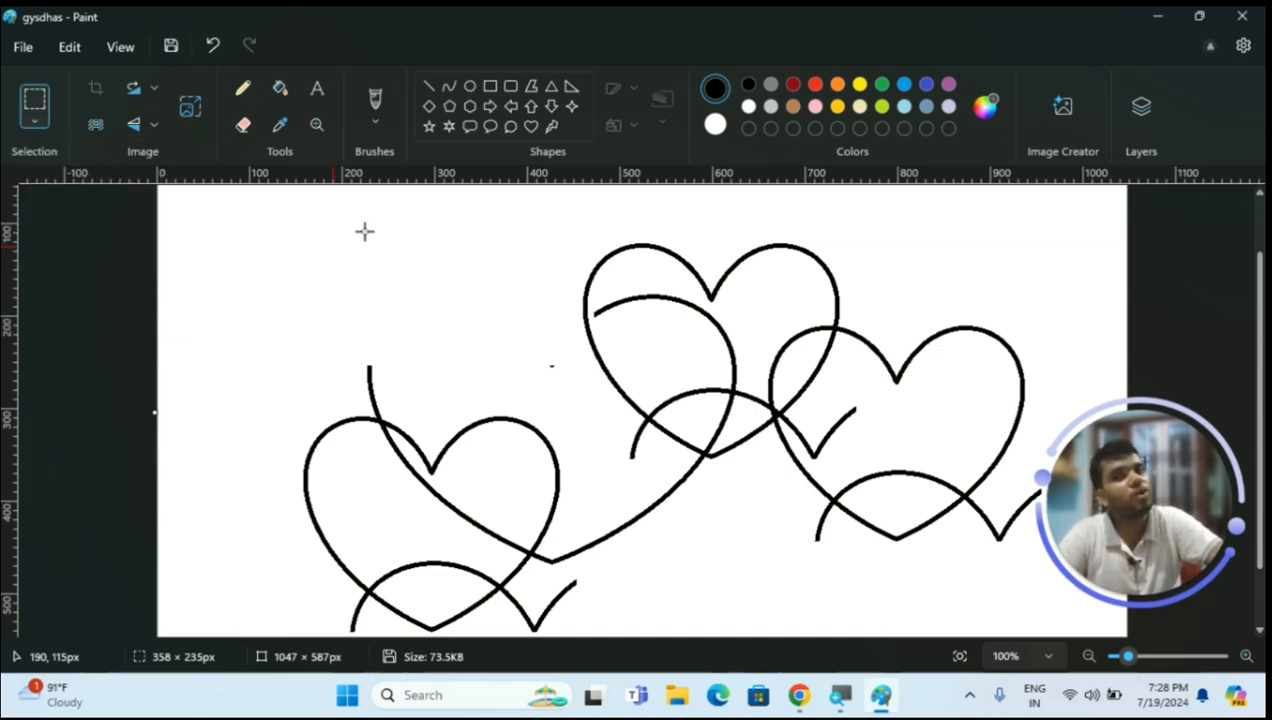
pyautogui.moveTo(376, 229); pyautogui.dragTo(804, 389)
pyautogui.moveTo(895, 426); pyautogui.dragTo(1046, 584)
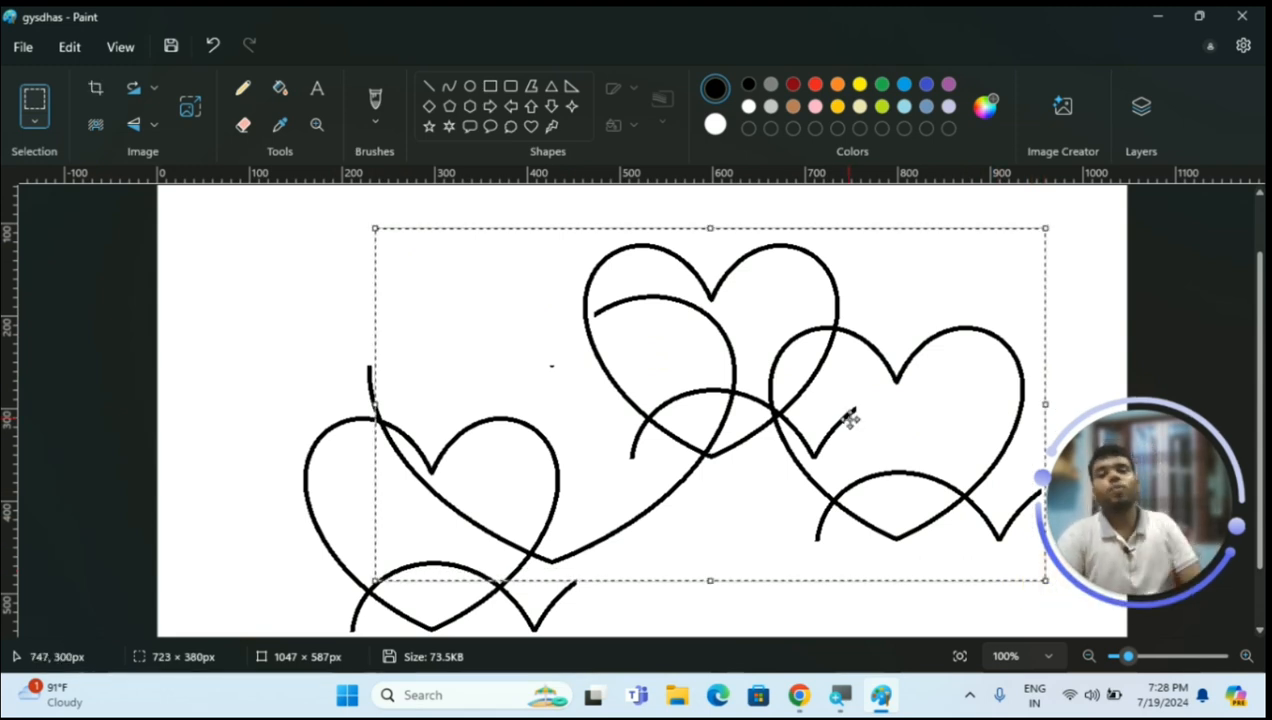
pyautogui.moveTo(850, 420); pyautogui.dragTo(633, 476)
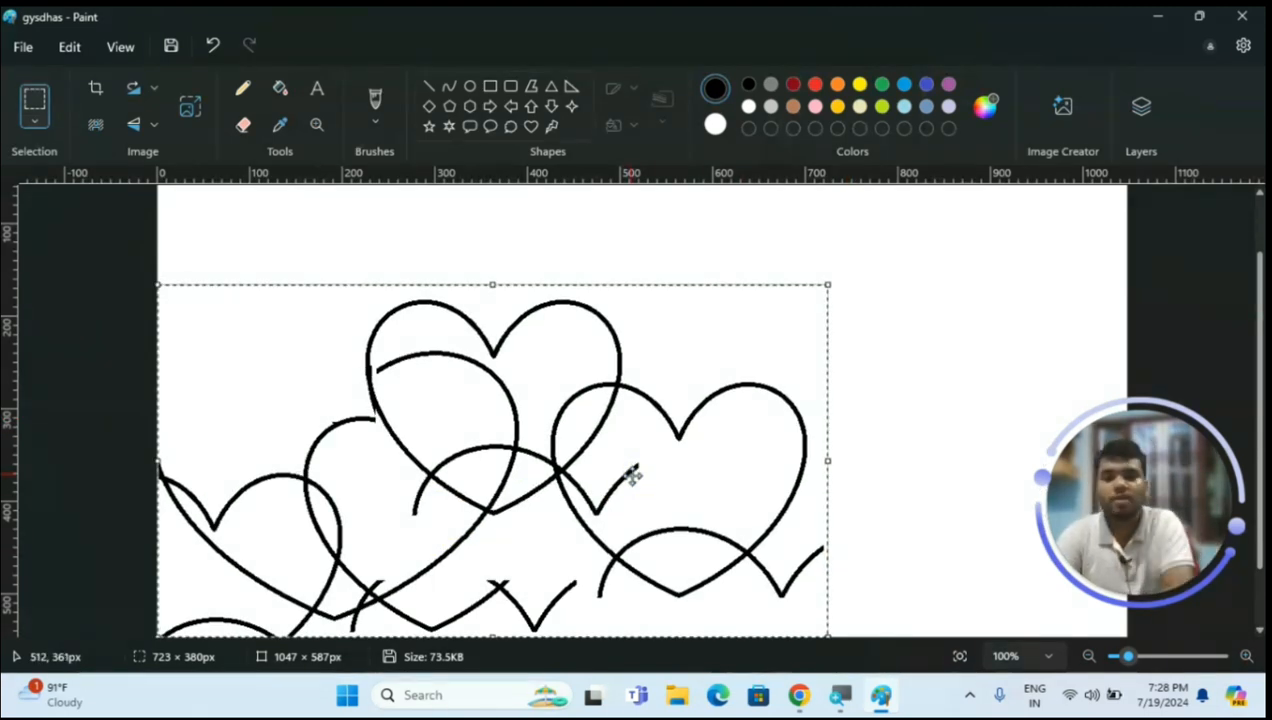
pyautogui.hotkey('ctrl', 'z')
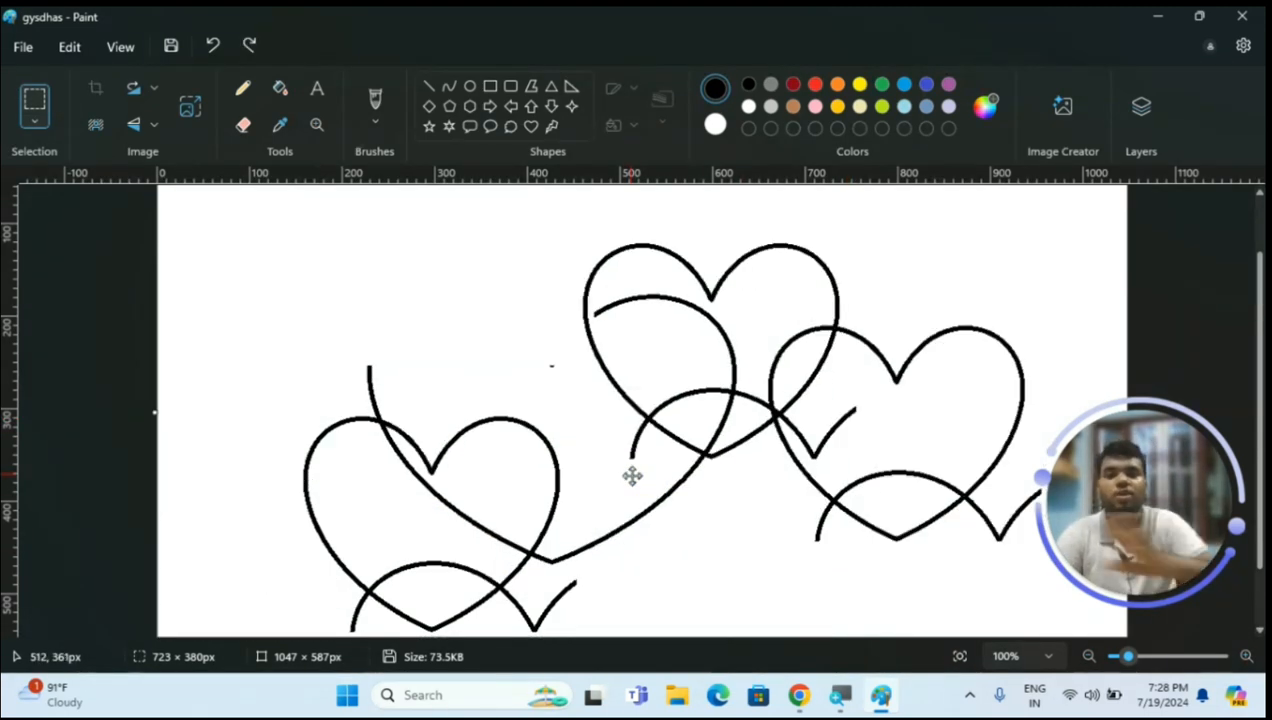
# Make a free-form selection of about 422 × 285 px around the upper middle heart, move it slightly and undo the move
pyautogui.click(33, 122)
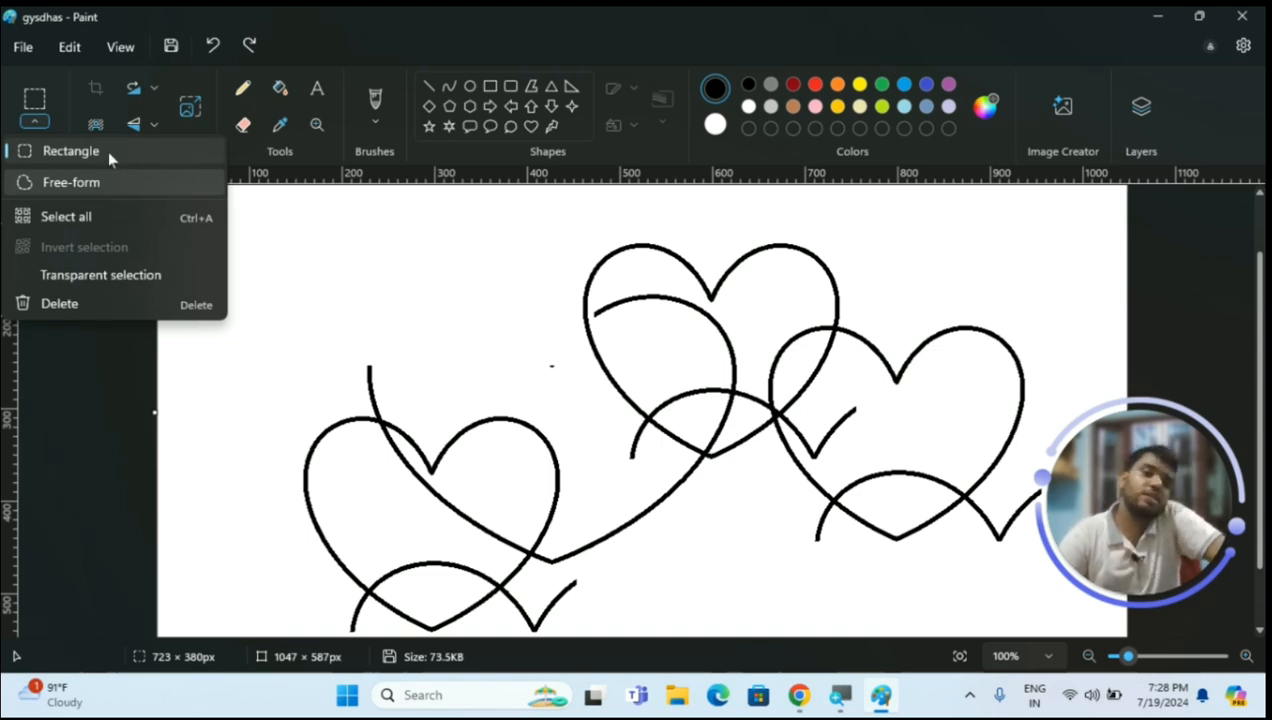
pyautogui.click(150, 193)
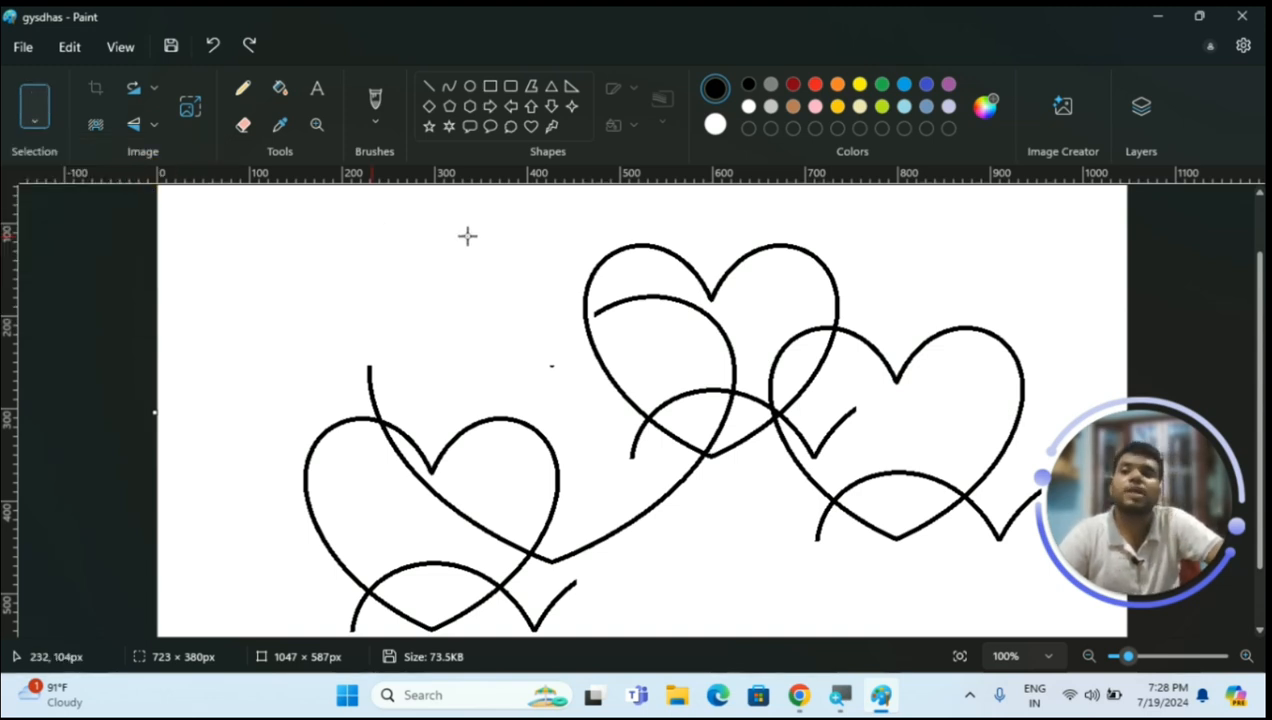
pyautogui.moveTo(502, 233)
pyautogui.mouseDown()
pyautogui.moveTo(453, 376)
pyautogui.moveTo(666, 497)
pyautogui.moveTo(827, 425)
pyautogui.moveTo(810, 315)
pyautogui.moveTo(676, 247)
pyautogui.moveTo(466, 238)
pyautogui.mouseUp()
pyautogui.moveTo(636, 327)
pyautogui.mouseDown()
pyautogui.moveTo(681, 432)
pyautogui.moveTo(701, 432)
pyautogui.moveTo(718, 358)
pyautogui.moveTo(838, 322)
pyautogui.moveTo(930, 330)
pyautogui.moveTo(656, 338)
pyautogui.mouseUp()
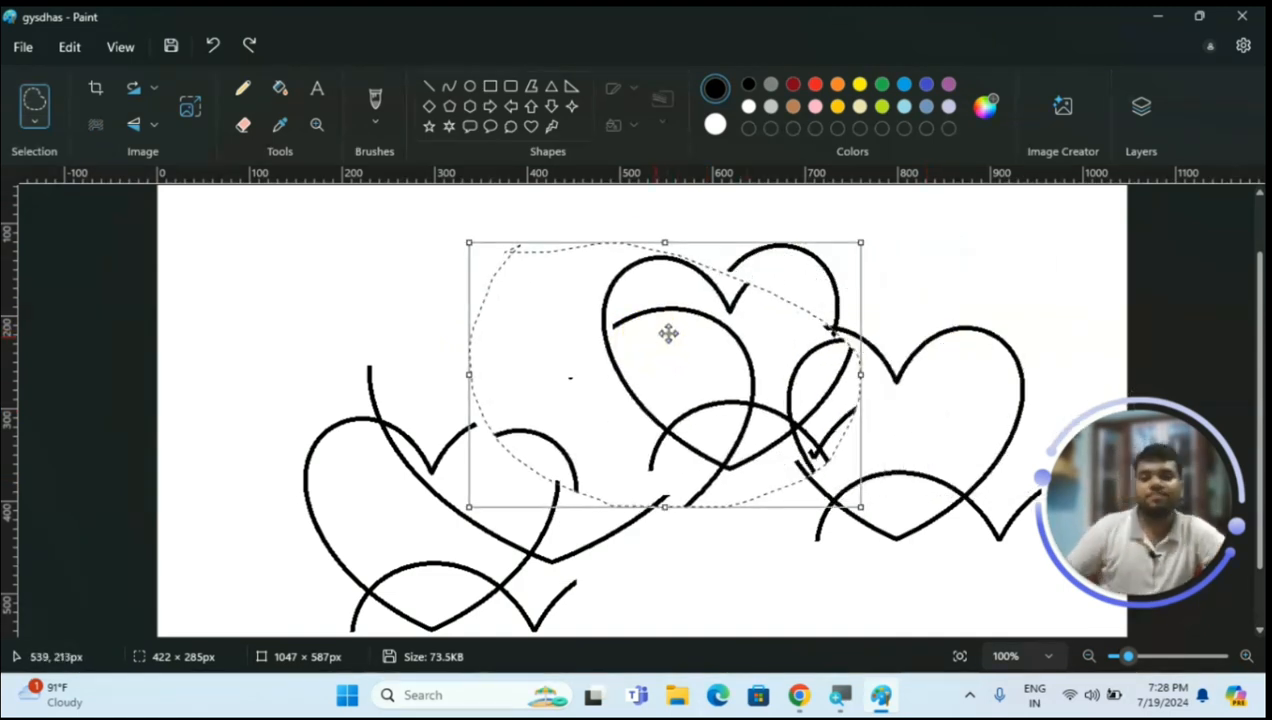
pyautogui.hotkey('ctrl', 'z')
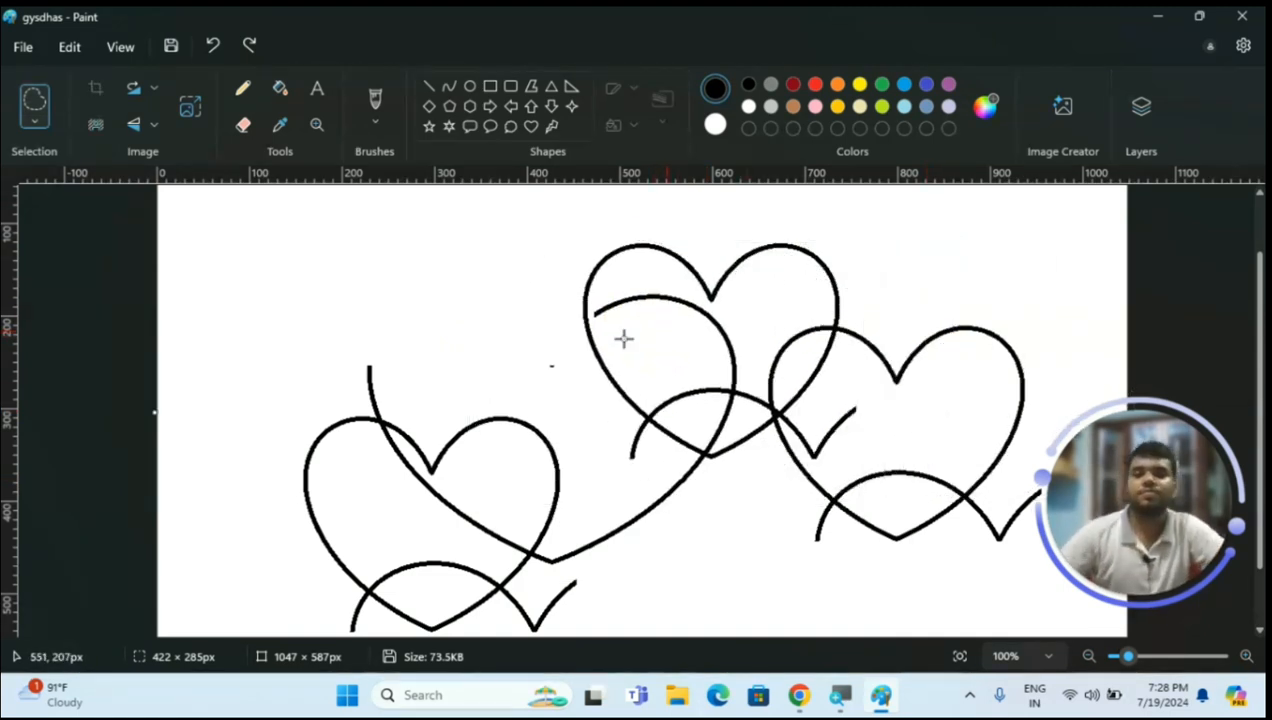
# Select the entire picture
pyautogui.click(34, 112)
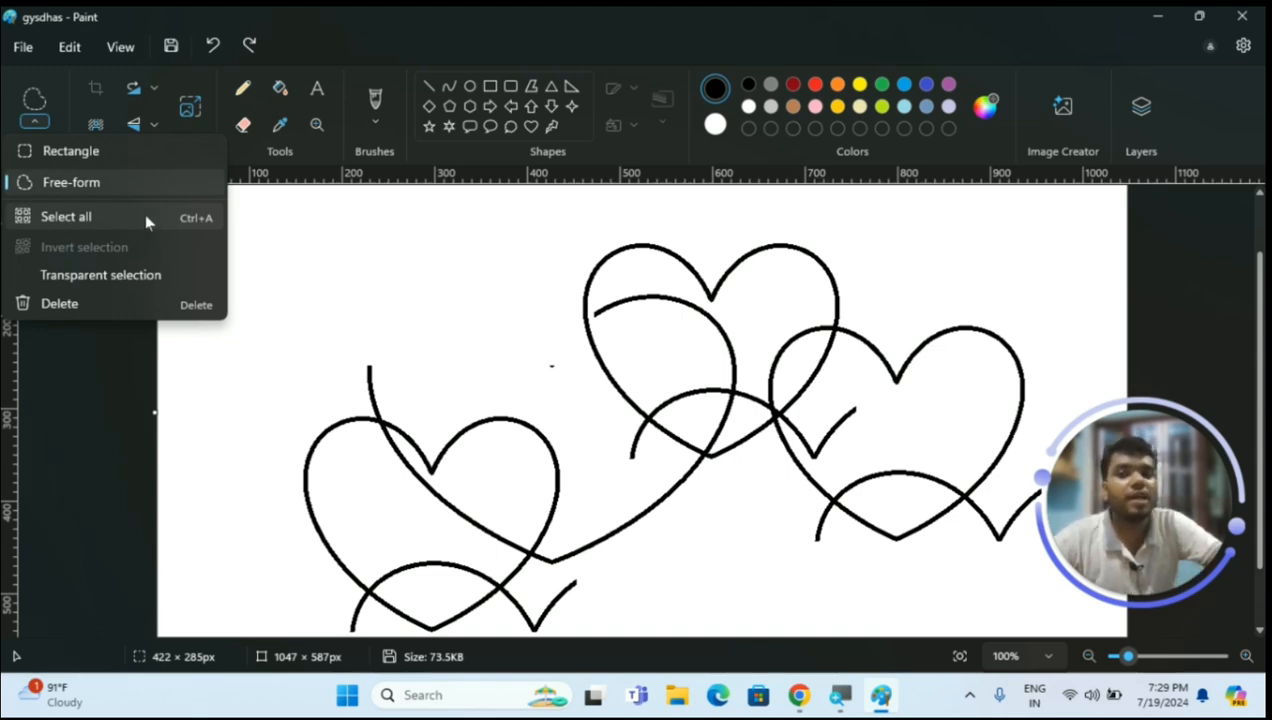
pyautogui.click(146, 219)
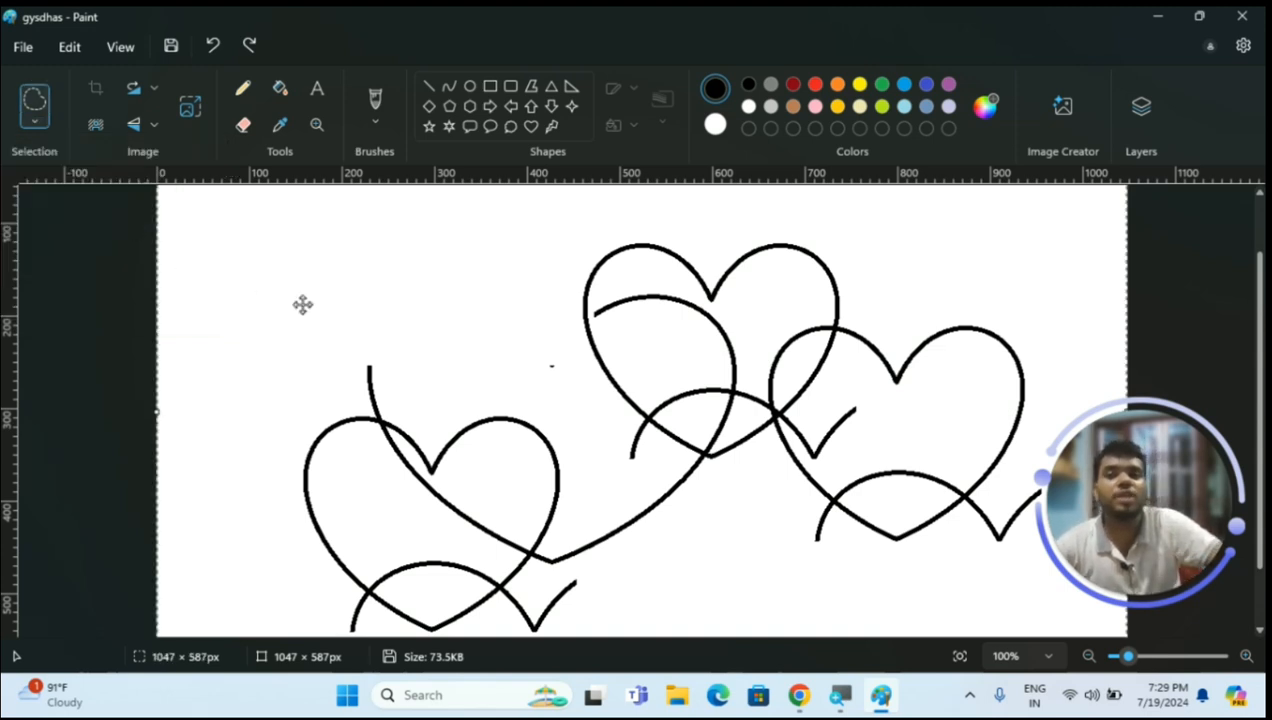
pyautogui.scroll(2, 306, 308)
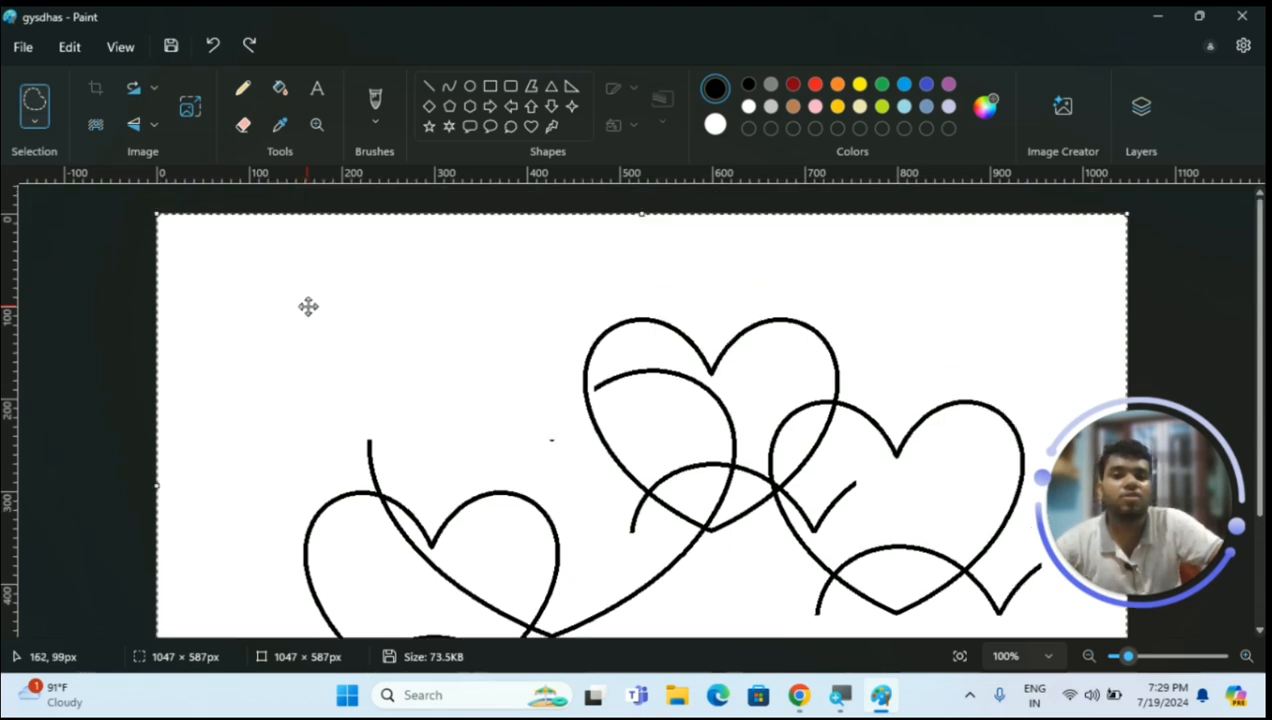
pyautogui.scroll(-2, 308, 306)
pyautogui.scroll(2, 308, 306)
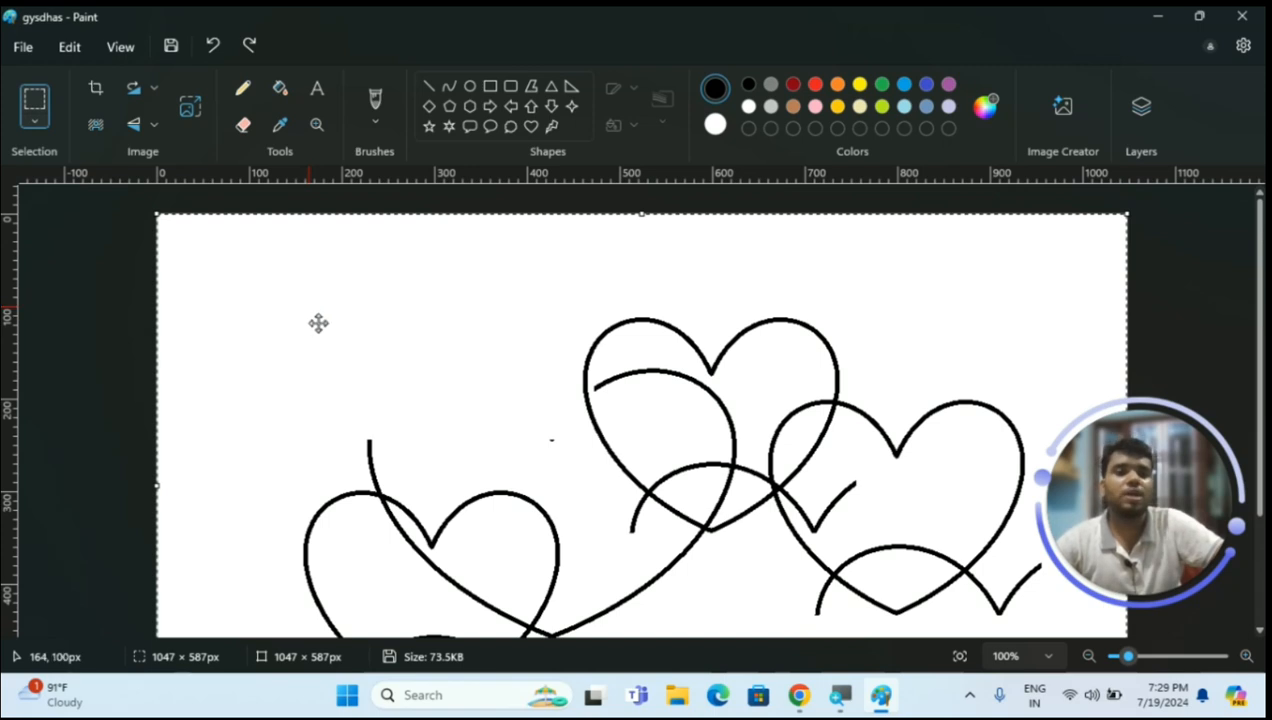
# Select a rectangular area of about 247 × 133 px inside the upper middle heart and invert the selection
pyautogui.click(36, 120)
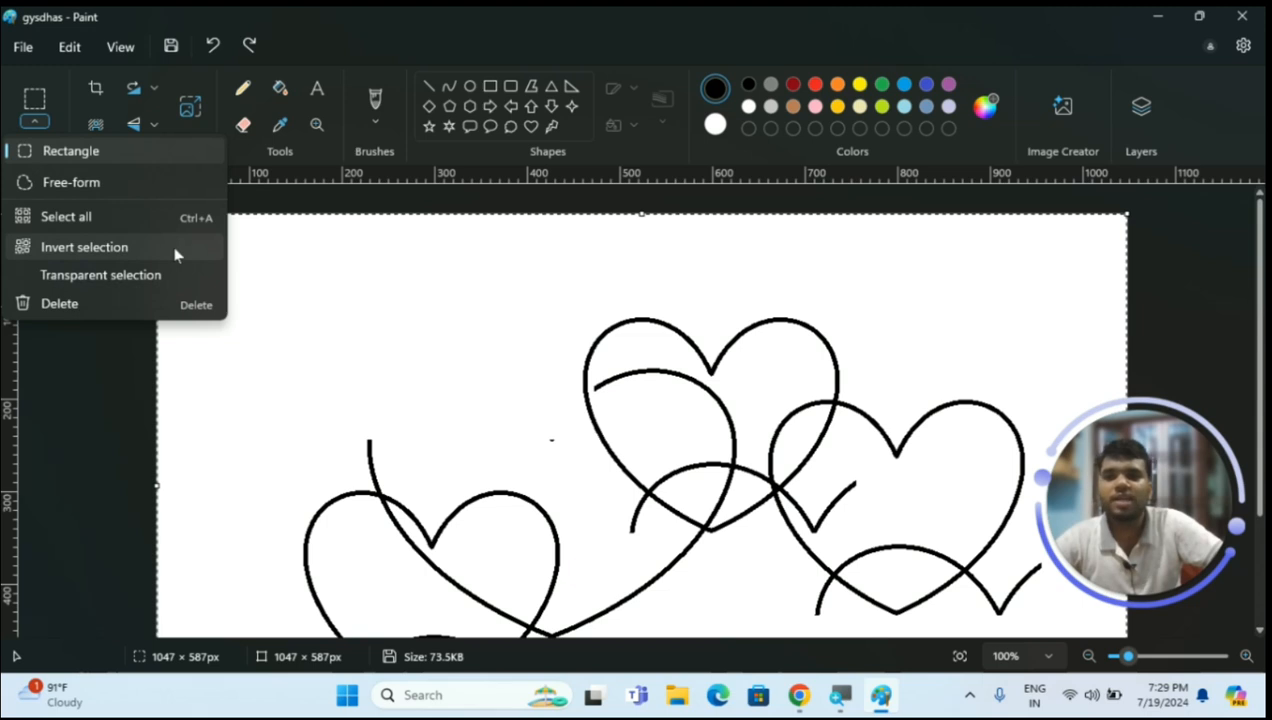
pyautogui.click(455, 360)
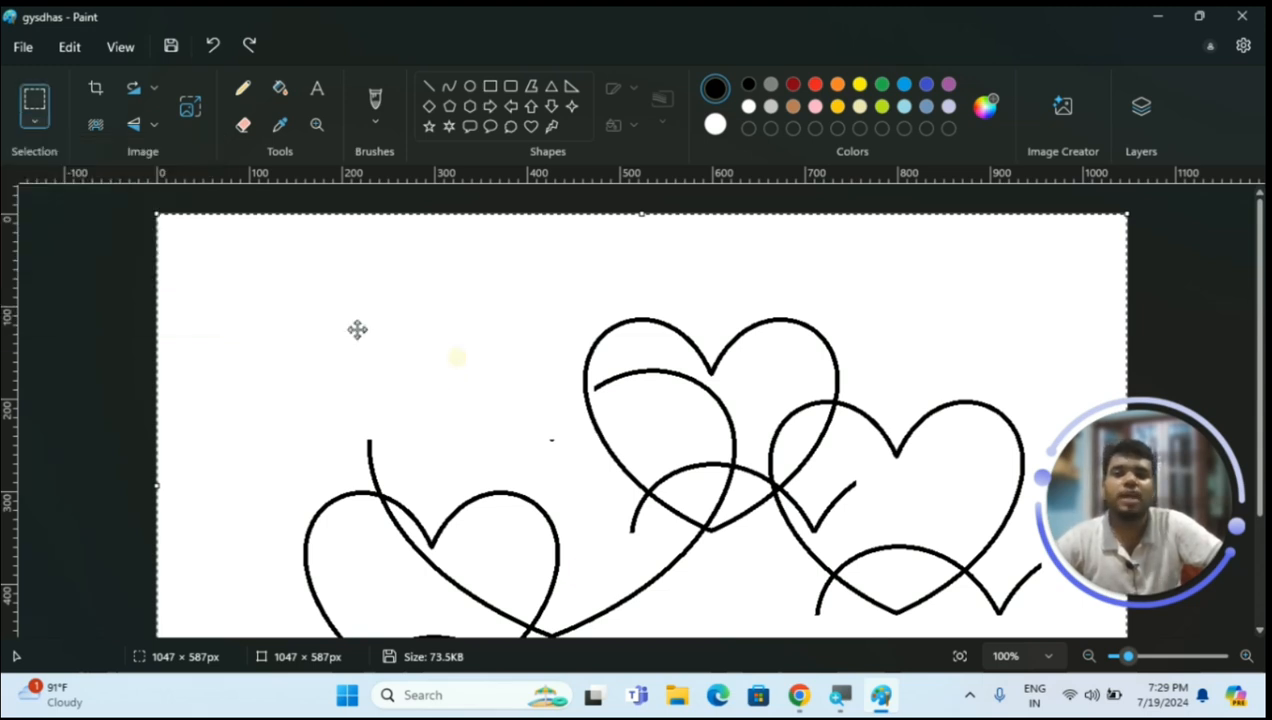
pyautogui.click(35, 121)
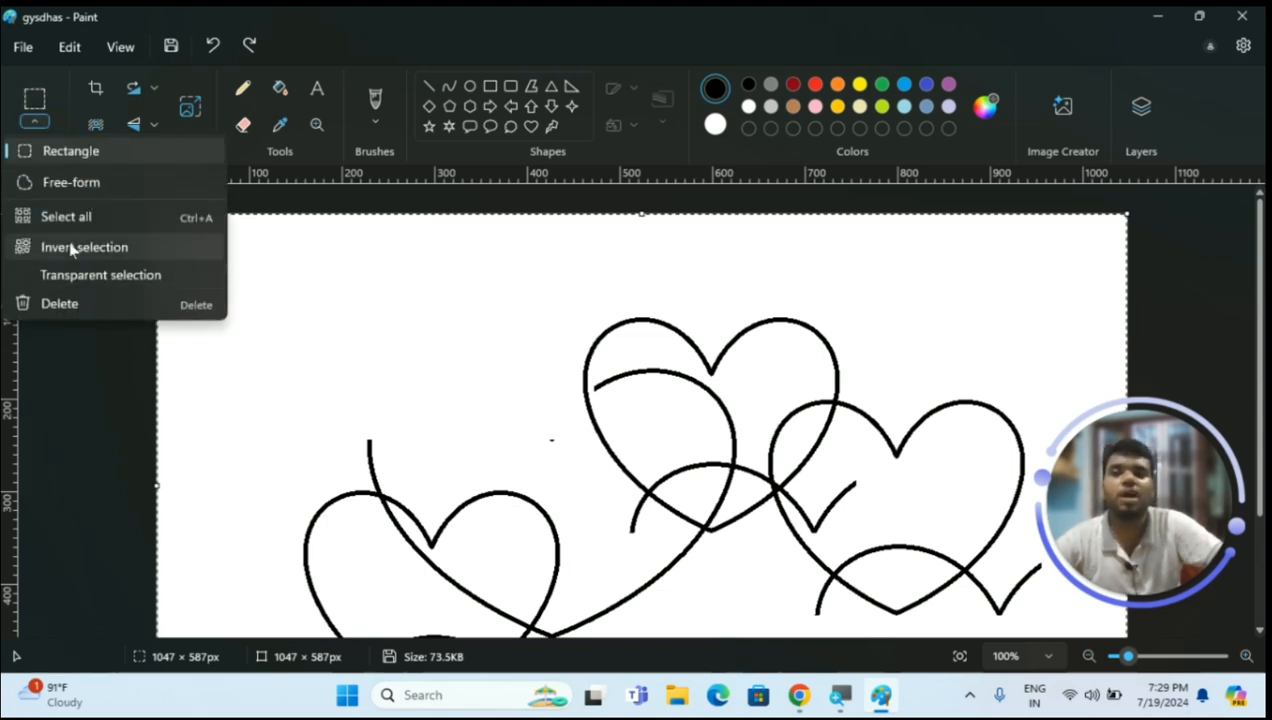
pyautogui.click(78, 157)
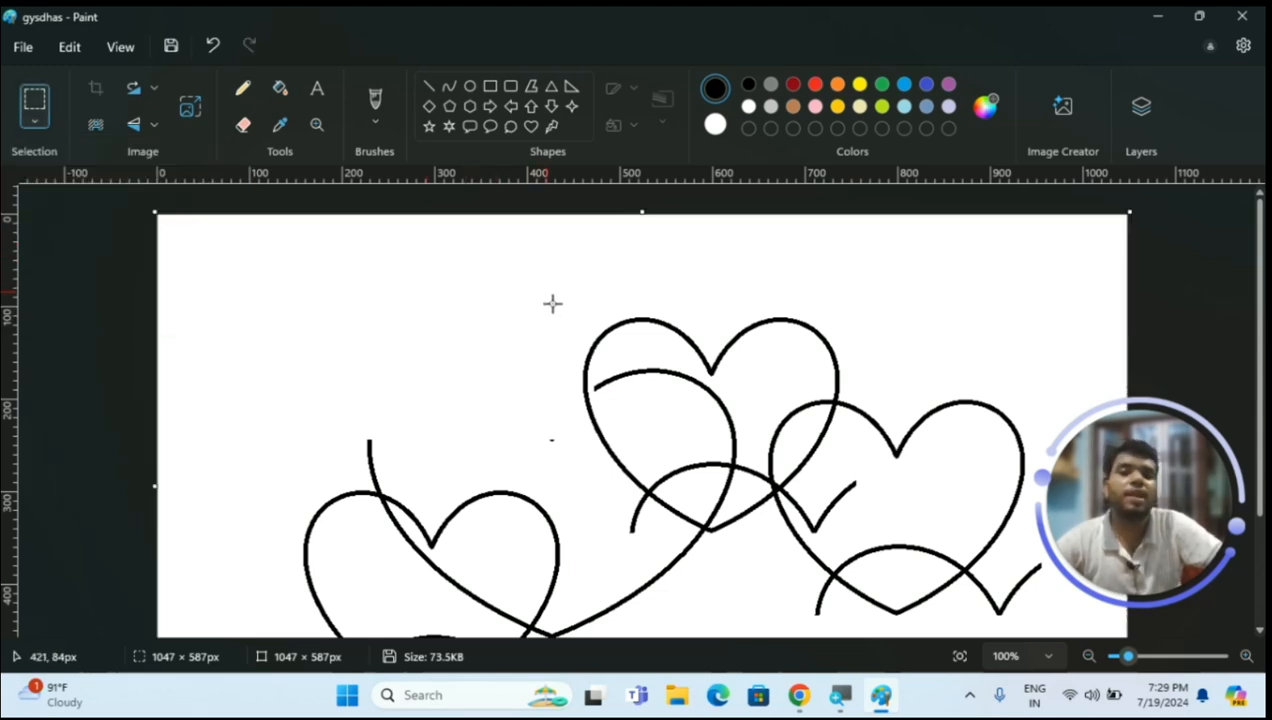
pyautogui.moveTo(600, 323); pyautogui.dragTo(828, 445)
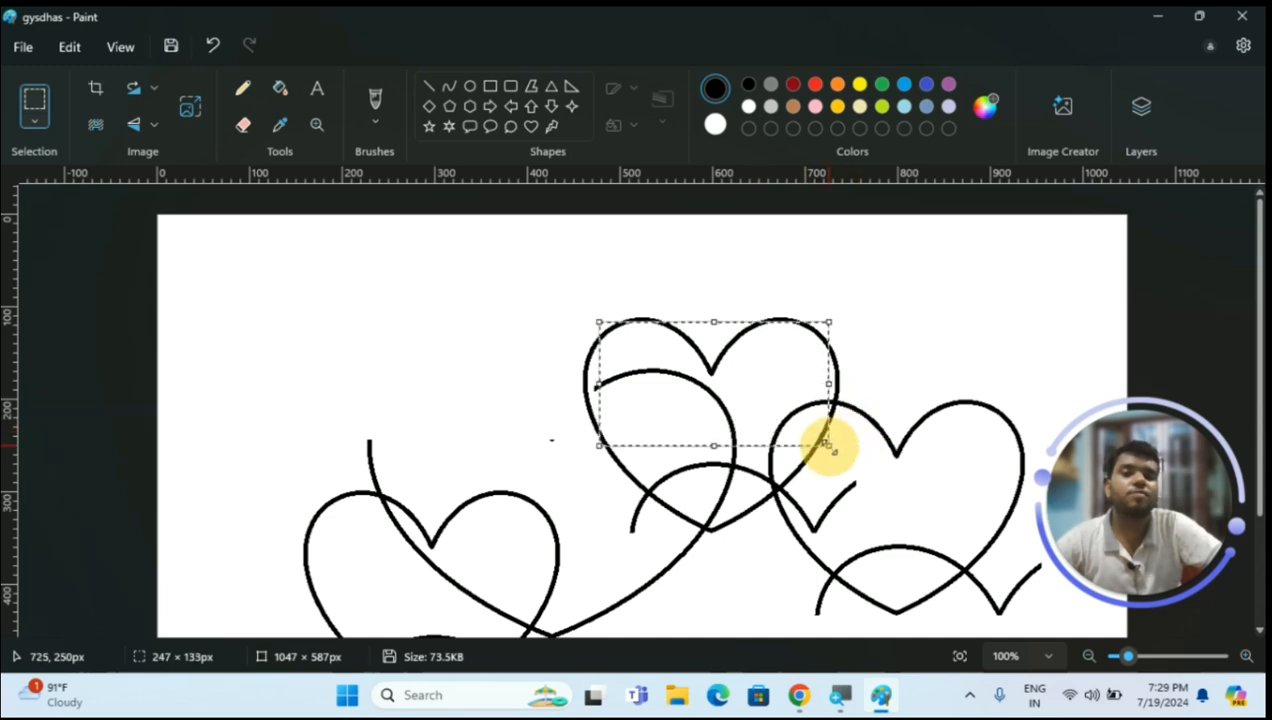
pyautogui.click(38, 124)
pyautogui.click(68, 248)
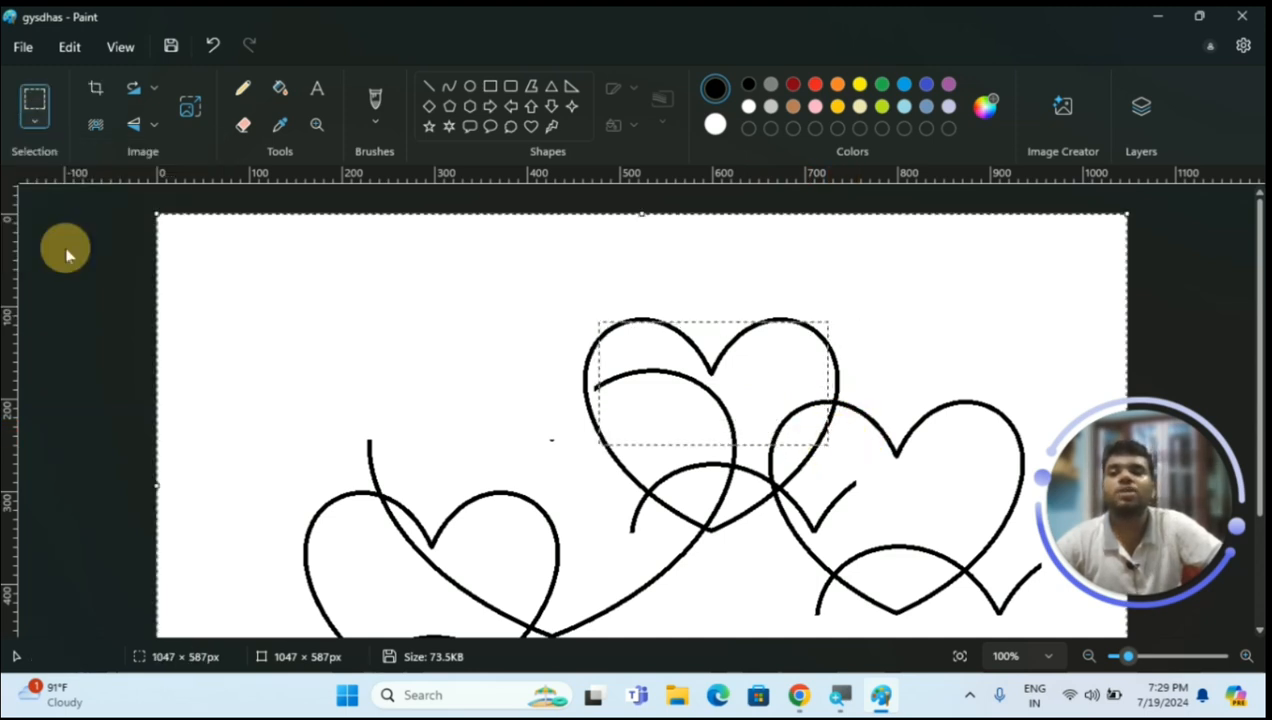
# Move the inverted selection down and to the right, bring it back close to its original place and deselect it
pyautogui.moveTo(434, 324)
pyautogui.mouseDown()
pyautogui.moveTo(463, 395)
pyautogui.moveTo(670, 497)
pyautogui.moveTo(727, 636)
pyautogui.mouseUp()
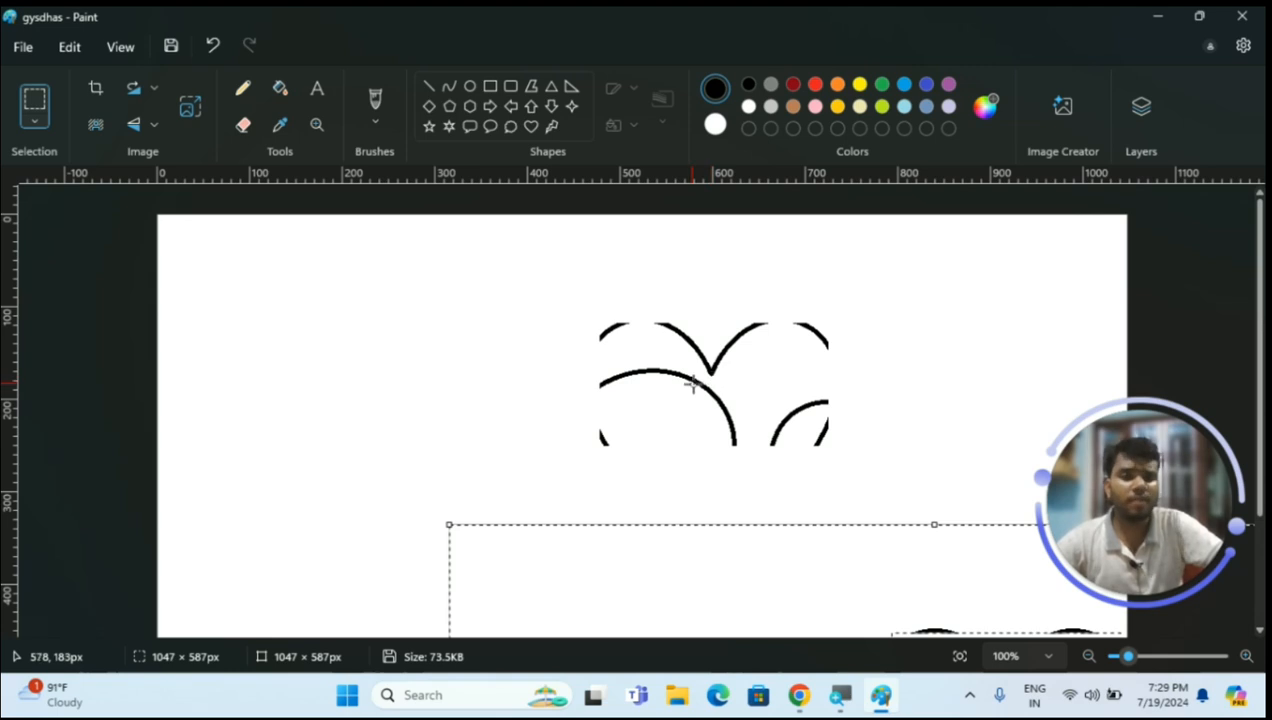
pyautogui.moveTo(752, 562); pyautogui.dragTo(665, 520)
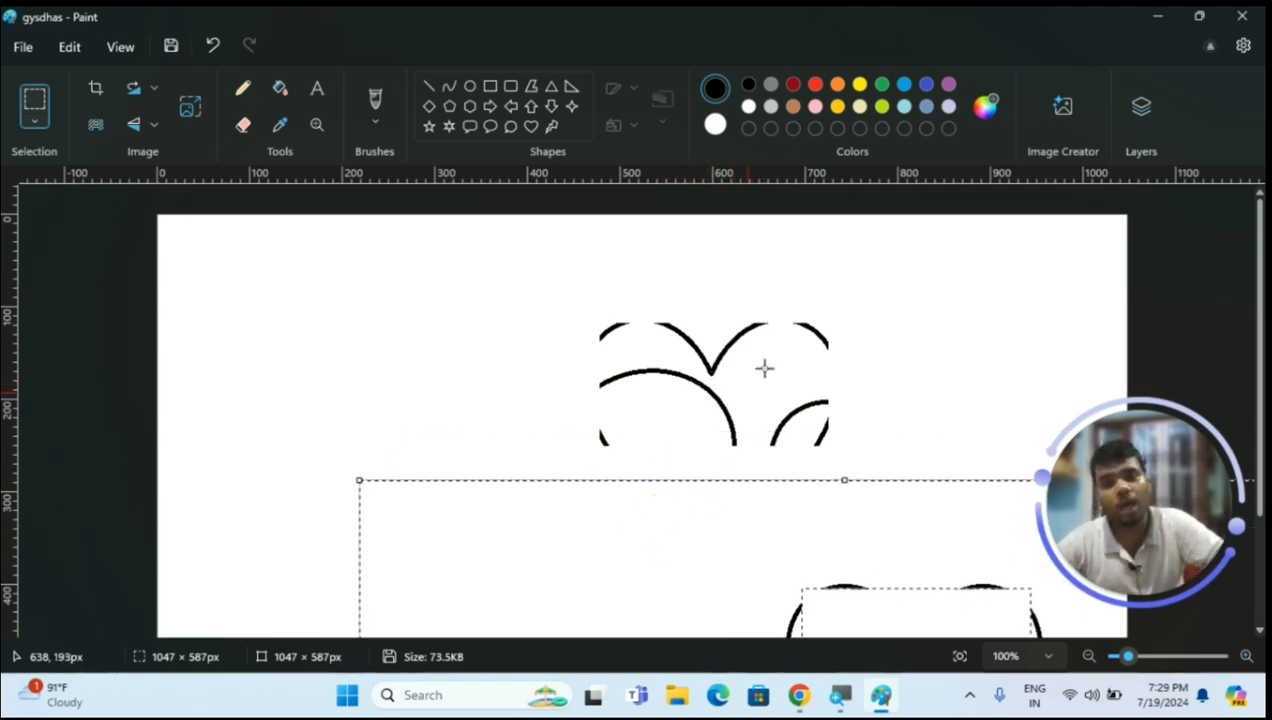
pyautogui.moveTo(734, 548)
pyautogui.mouseDown()
pyautogui.moveTo(548, 467)
pyautogui.moveTo(383, 318)
pyautogui.moveTo(480, 250)
pyautogui.moveTo(636, 352)
pyautogui.moveTo(558, 285)
pyautogui.moveTo(537, 283)
pyautogui.moveTo(559, 425)
pyautogui.moveTo(534, 278)
pyautogui.mouseUp()
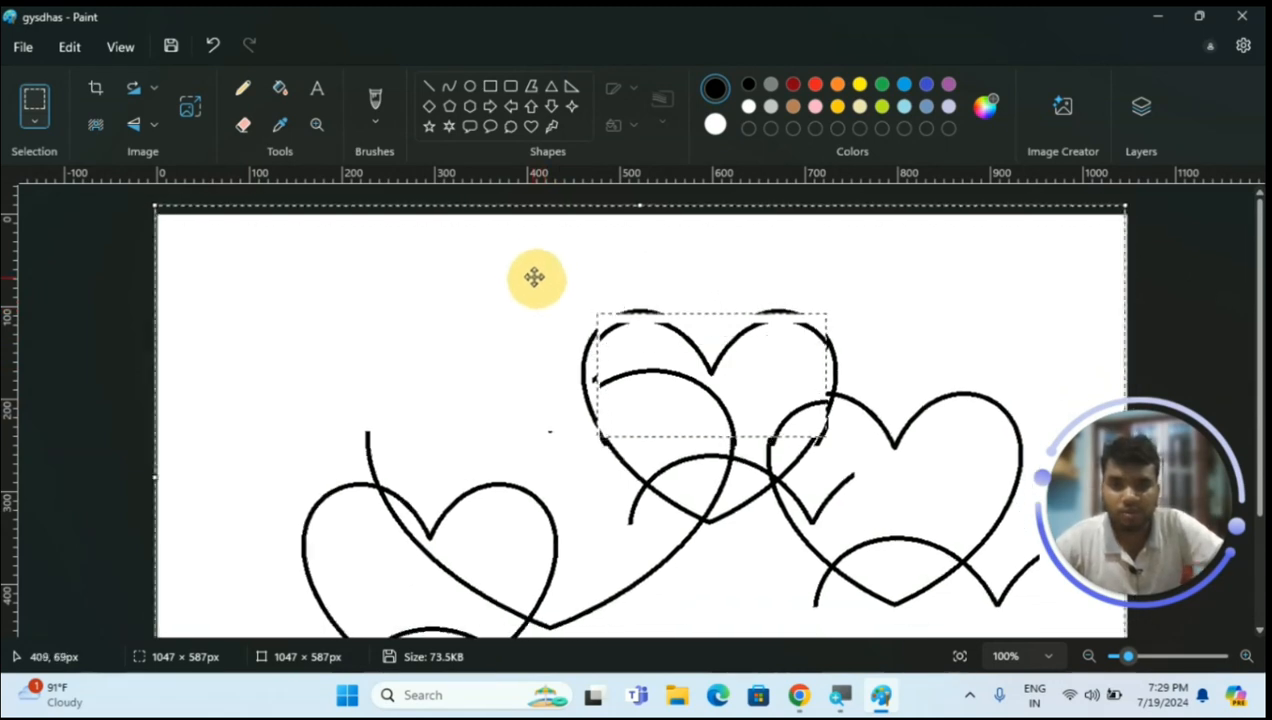
pyautogui.click(34, 104)
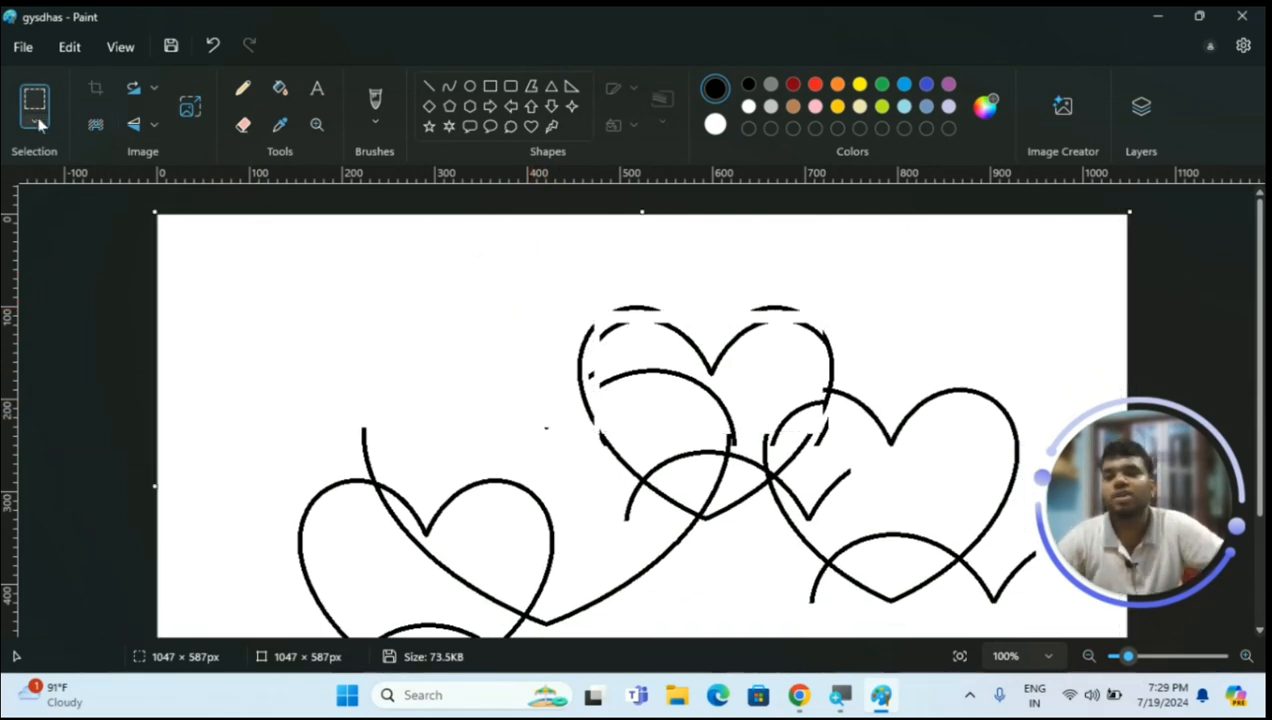
# Copy a rectangular area of about 397 × 288 px around the upper middle heart and paste it into the picture
pyautogui.click(37, 121)
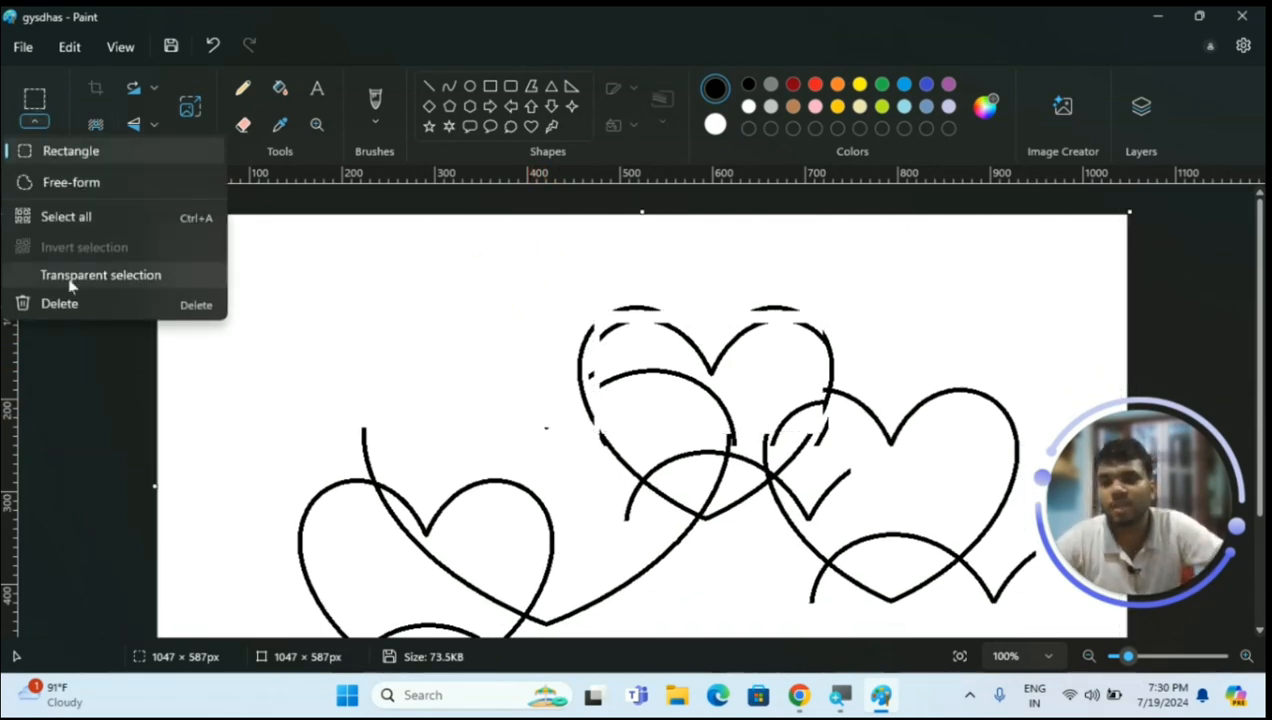
pyautogui.click(305, 284)
pyautogui.moveTo(521, 275); pyautogui.dragTo(889, 541)
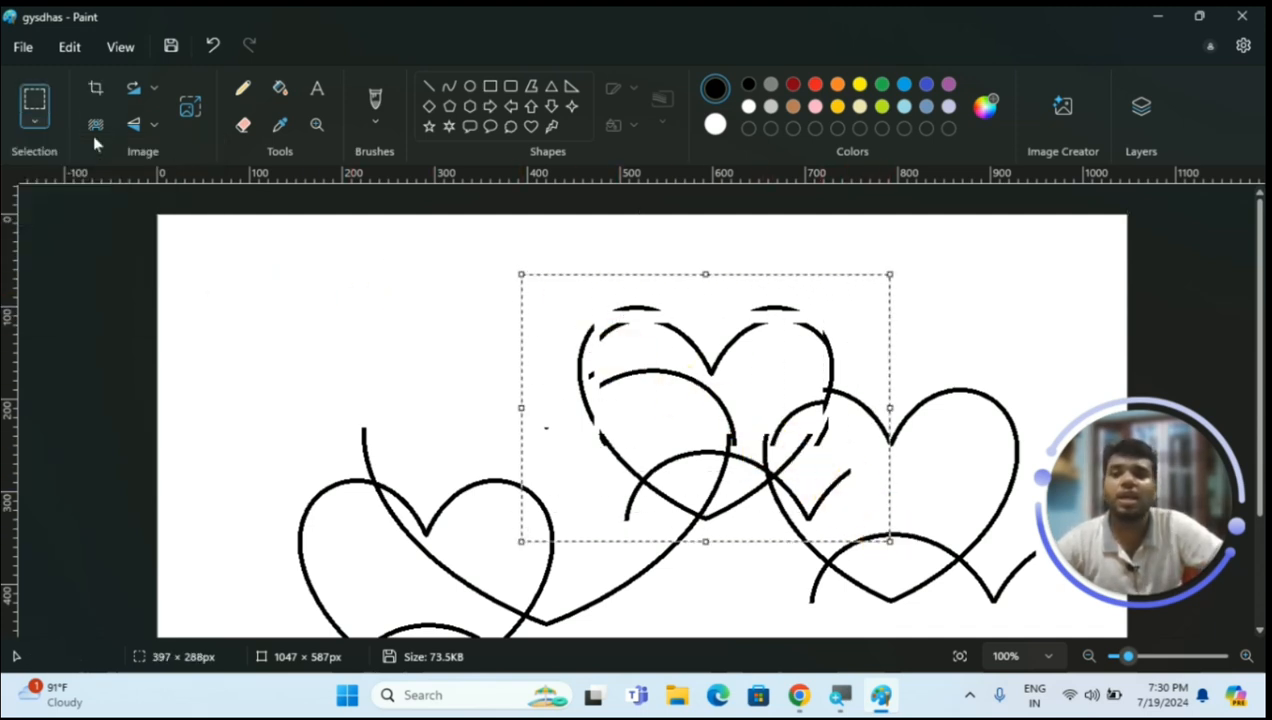
pyautogui.click(69, 50)
pyautogui.click(100, 107)
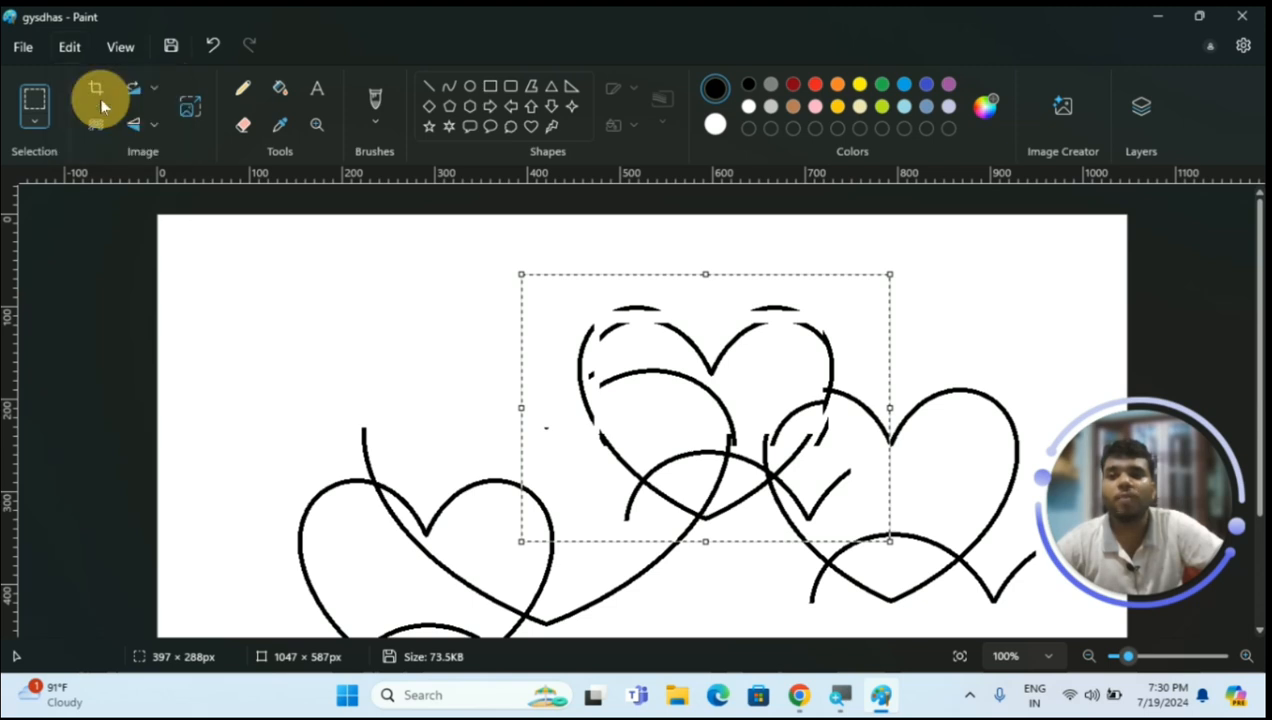
pyautogui.click(69, 47)
pyautogui.click(100, 137)
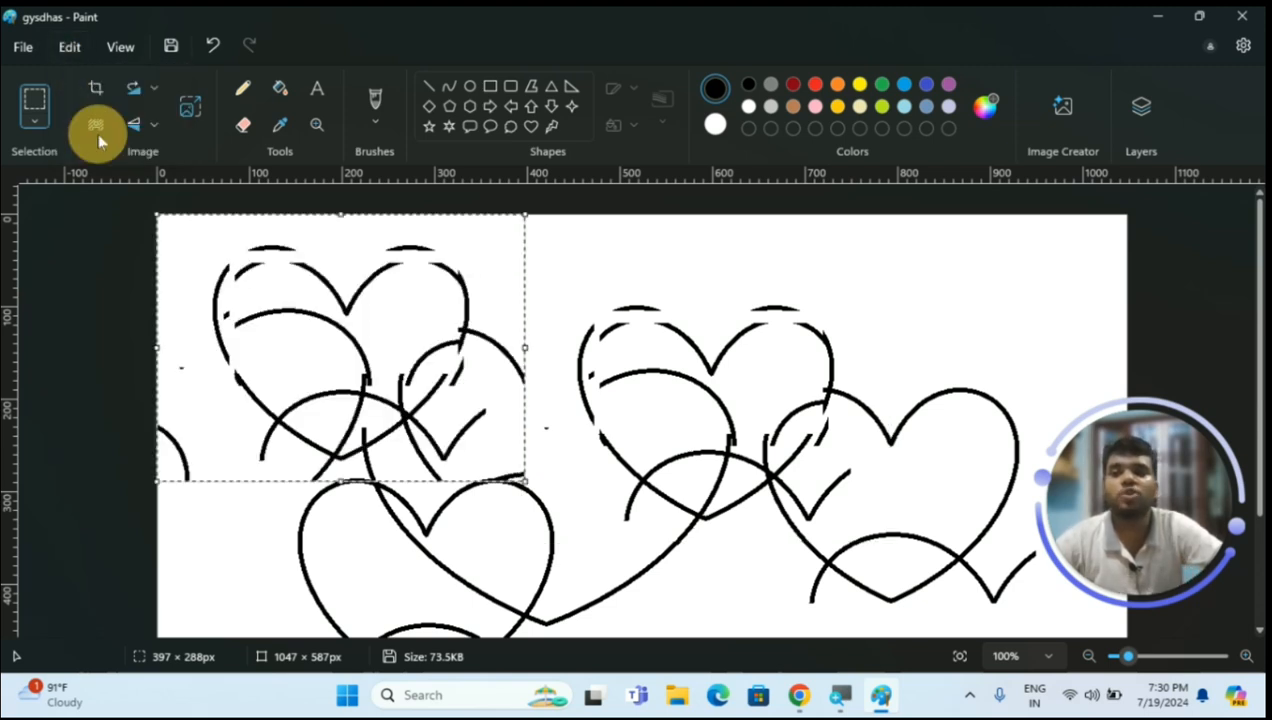
# Move the pasted copy so it overlaps the hearts, choose the Transparent selection option and reposition the copy slightly
pyautogui.moveTo(360, 284); pyautogui.dragTo(519, 351)
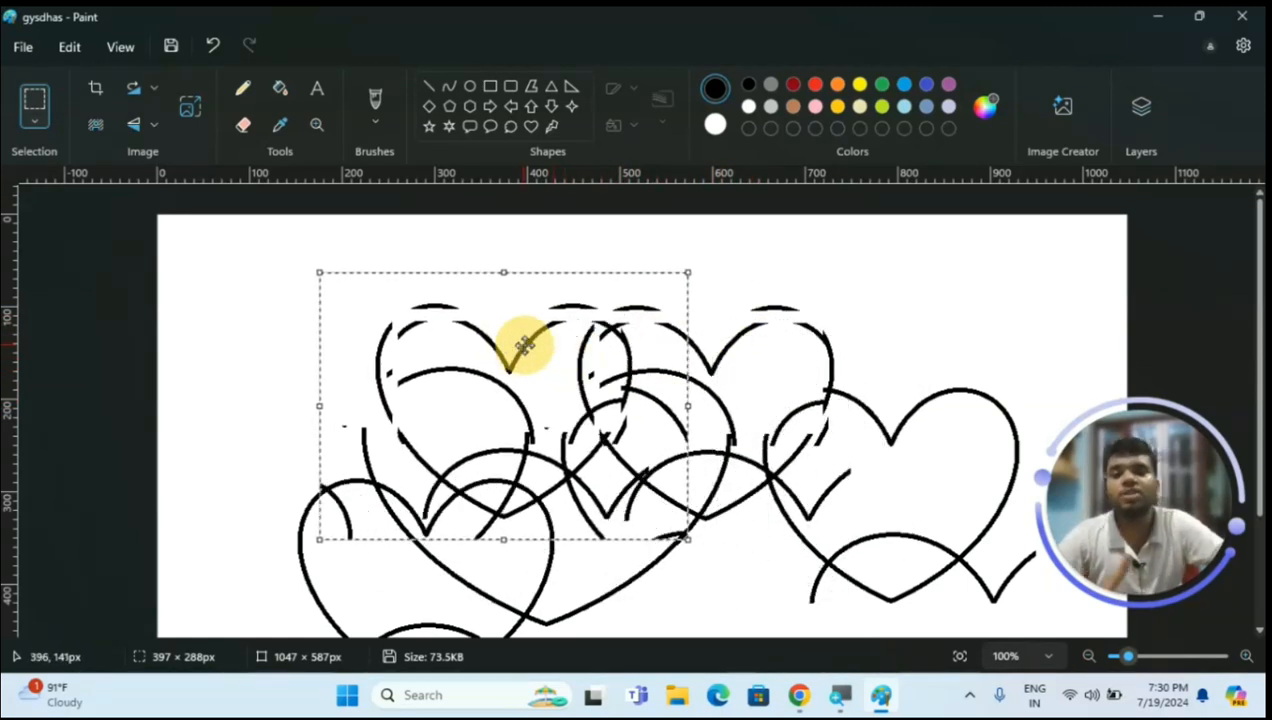
pyautogui.click(46, 120)
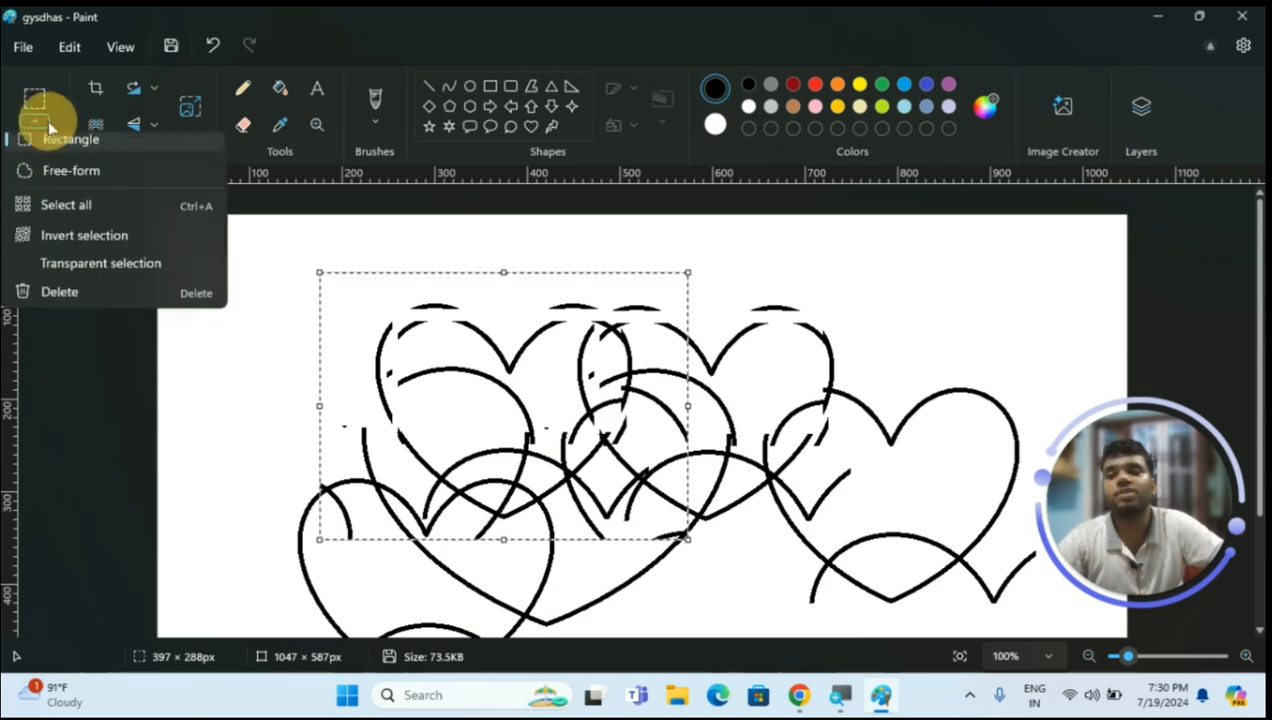
pyautogui.click(108, 277)
pyautogui.moveTo(330, 352)
pyautogui.mouseDown()
pyautogui.moveTo(514, 363)
pyautogui.moveTo(554, 287)
pyautogui.moveTo(505, 280)
pyautogui.moveTo(347, 336)
pyautogui.mouseUp()
pyautogui.moveTo(590, 375)
pyautogui.mouseDown()
pyautogui.moveTo(653, 344)
pyautogui.moveTo(608, 332)
pyautogui.moveTo(585, 398)
pyautogui.mouseUp()
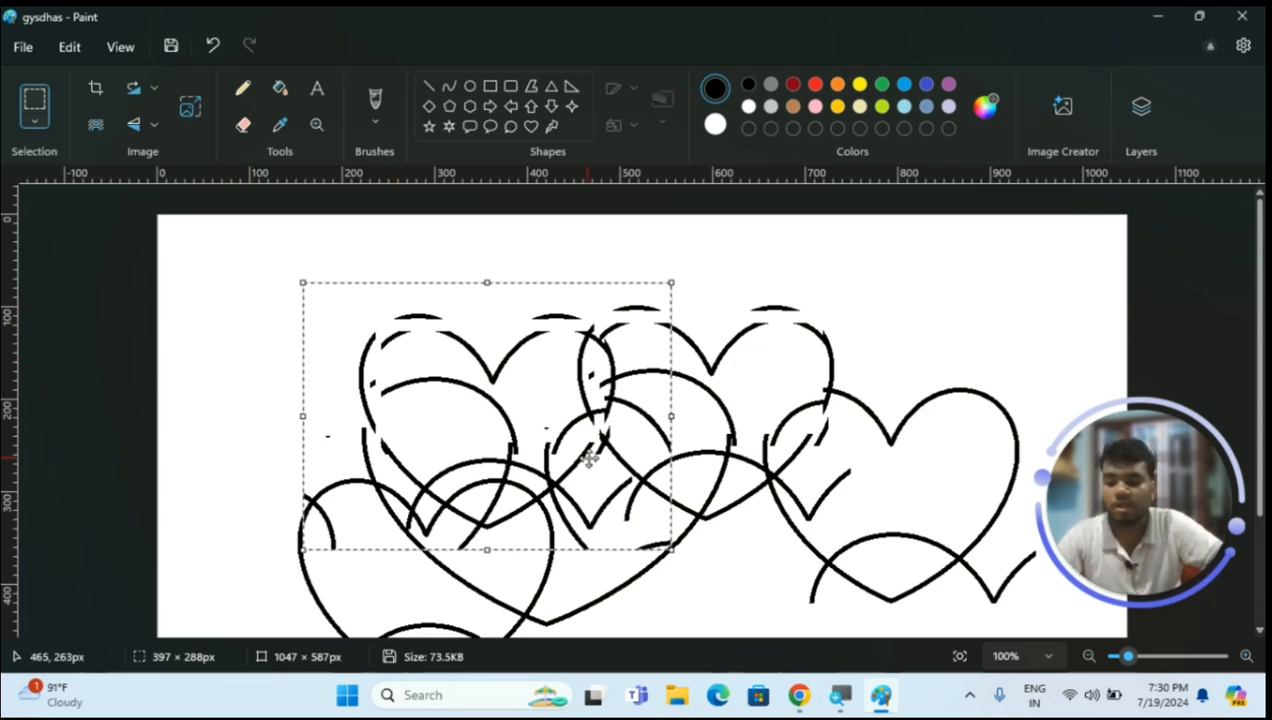
# Undo the edits back to the SM General Studies picture, then select about 323 × 230 px over its large letters and undo that selection
pyautogui.hotkey('ctrl', 'z')
pyautogui.hotkey('ctrl', 'z')
pyautogui.hotkey('ctrl', 'z')
pyautogui.hotkey('ctrl', 'z')
pyautogui.hotkey('ctrl', 'z')
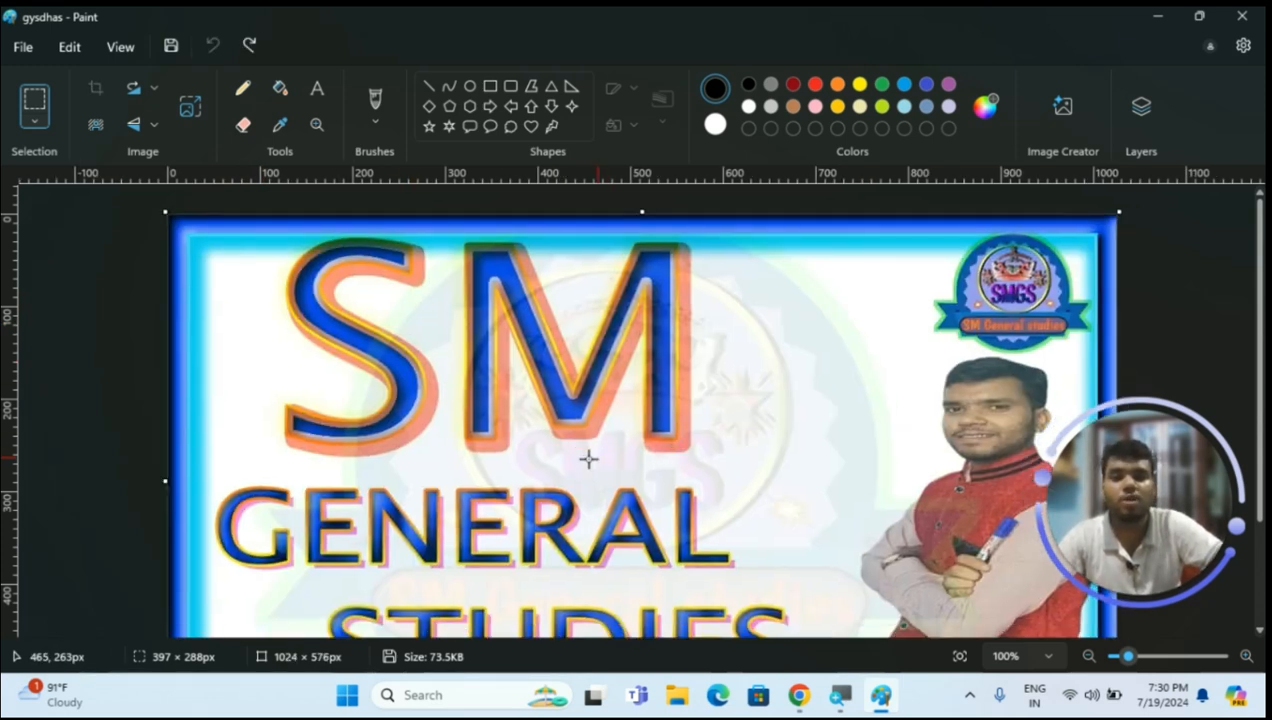
pyautogui.moveTo(273, 271); pyautogui.dragTo(570, 484)
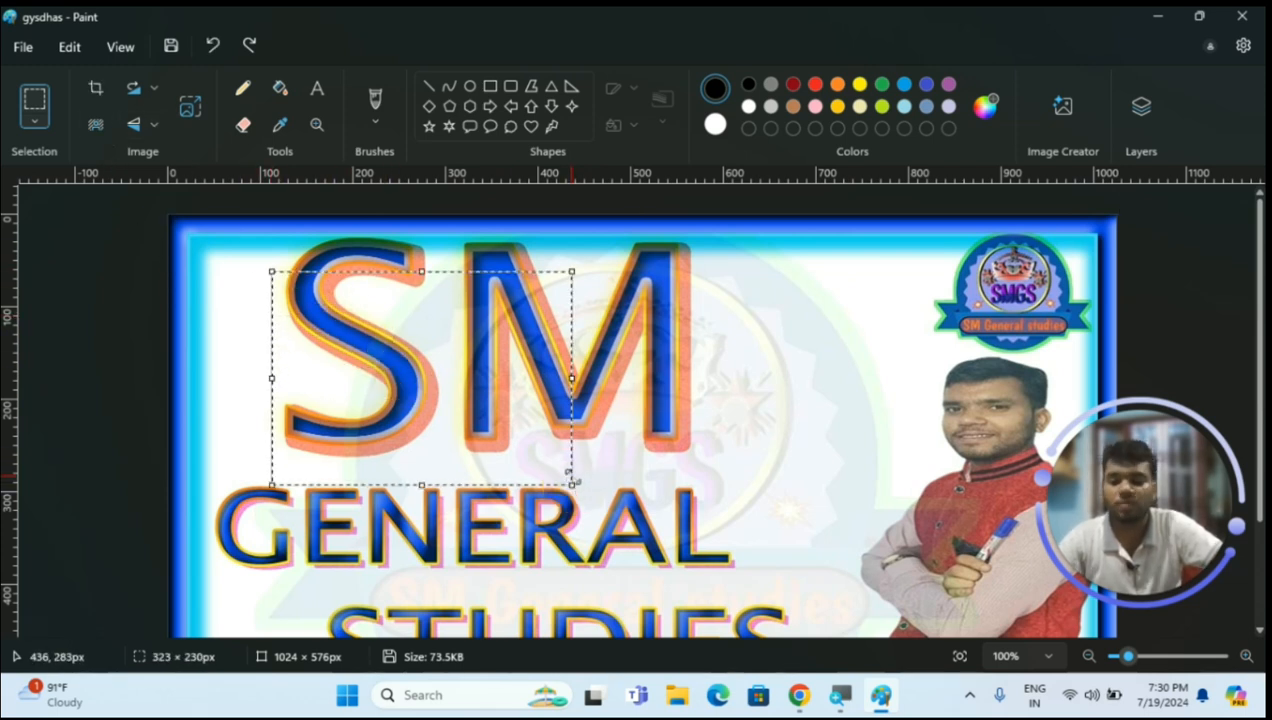
pyautogui.hotkey('ctrl', 'z')
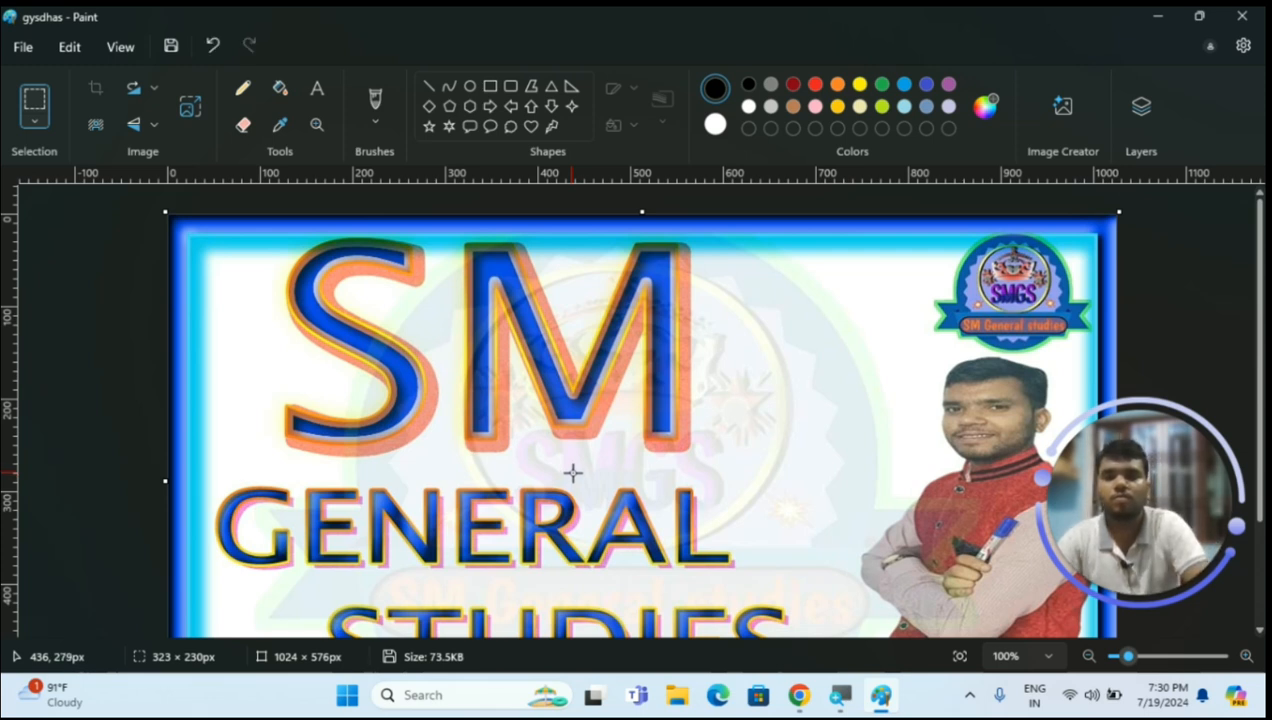
# Start a new blank picture without saving the changes to gysdhas.jpg
pyautogui.hotkey('ctrl', 'n')
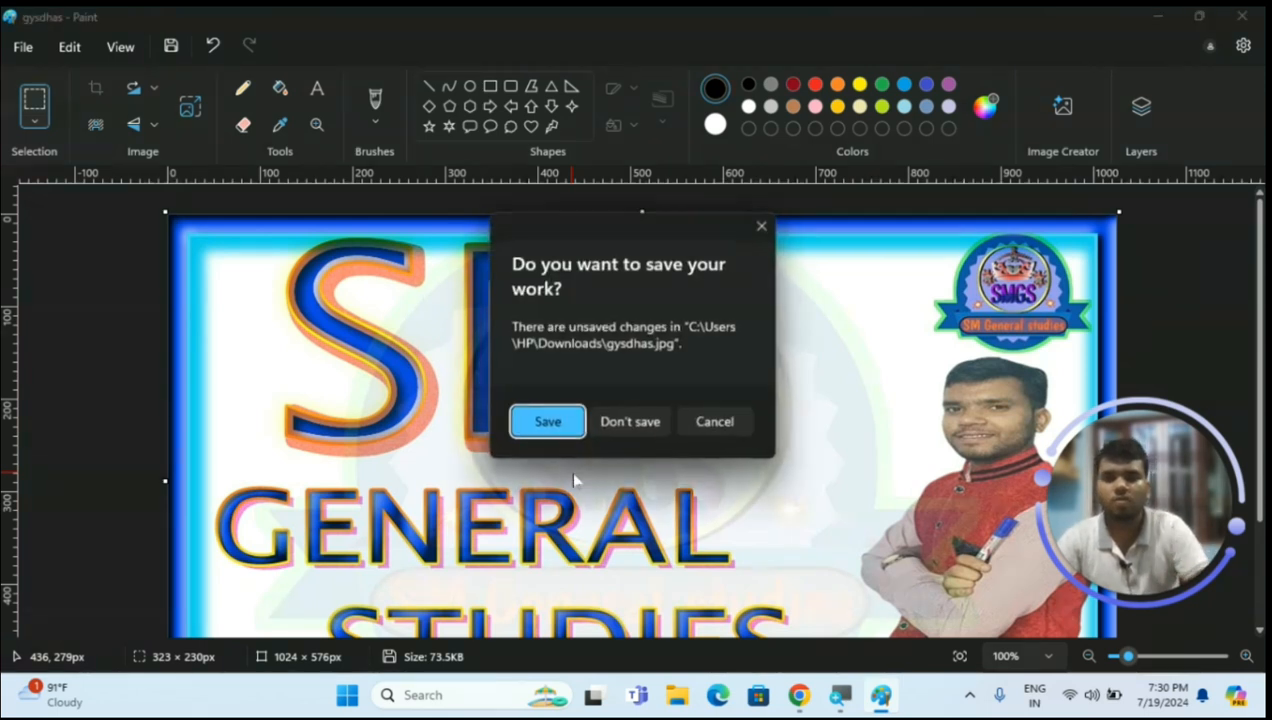
pyautogui.click(629, 422)
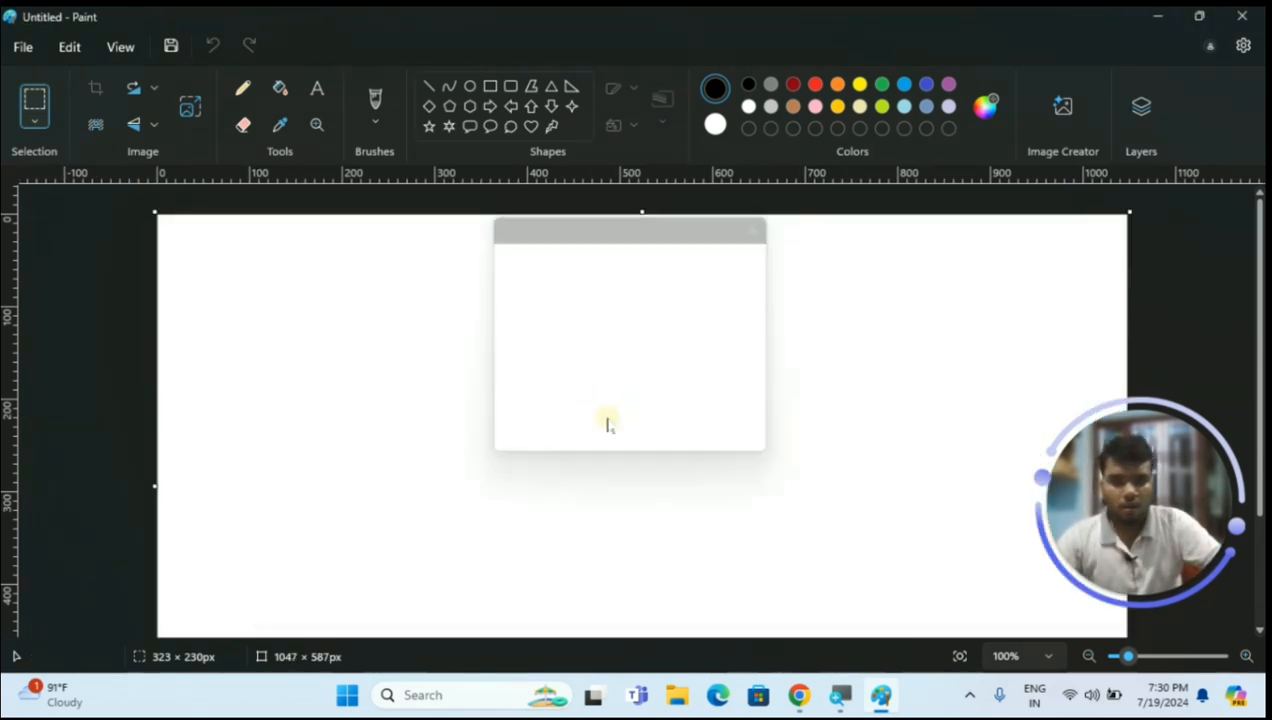
# Open the gfxdf picture from the Pictures folder
pyautogui.click(27, 47)
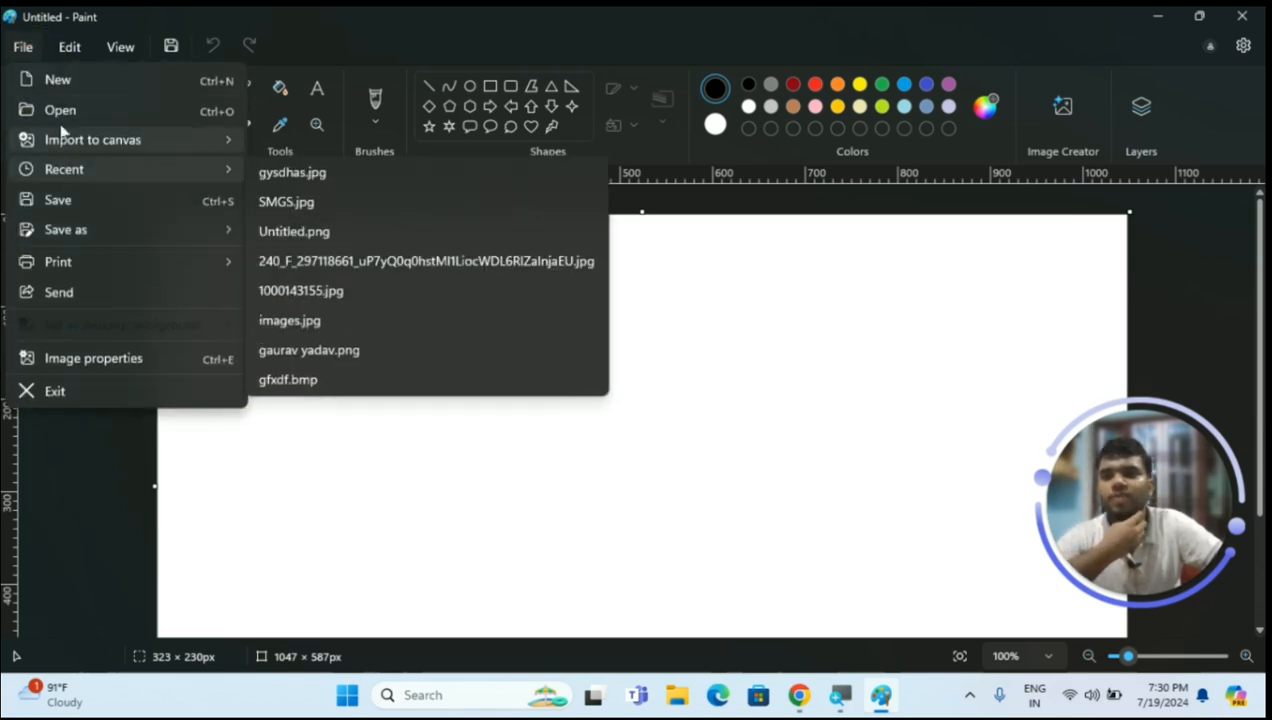
pyautogui.click(61, 109)
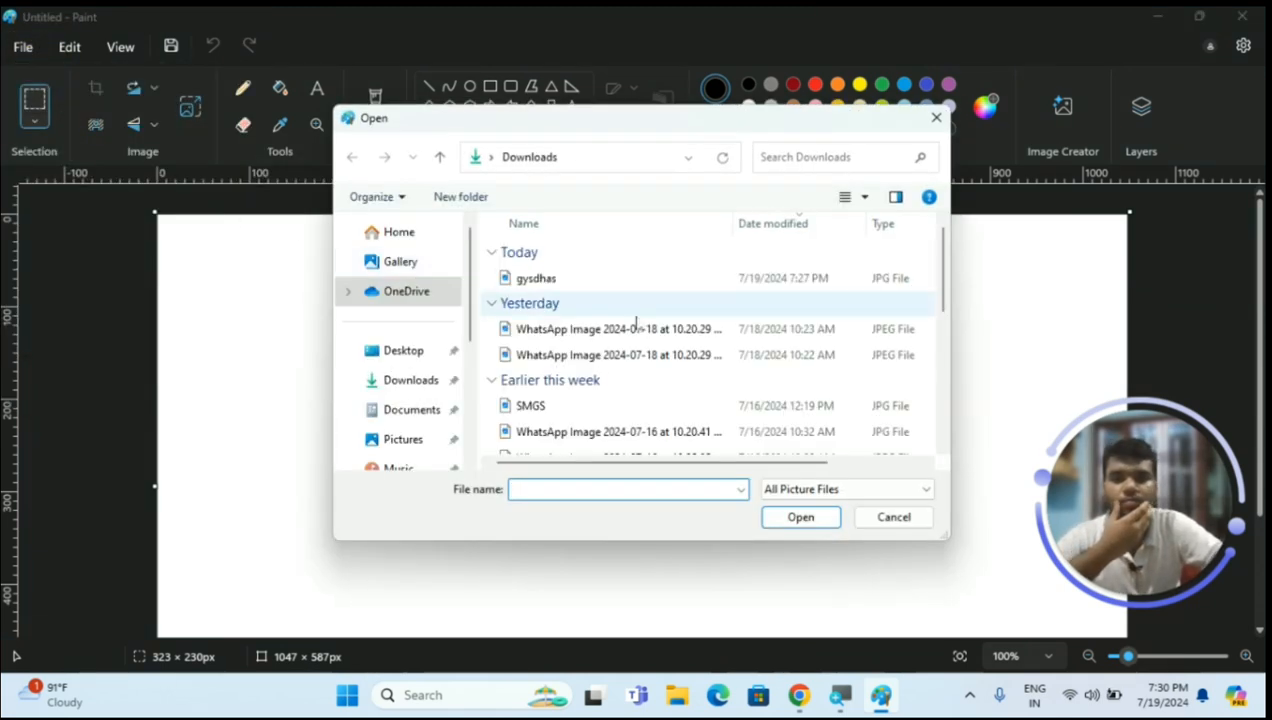
pyautogui.click(418, 443)
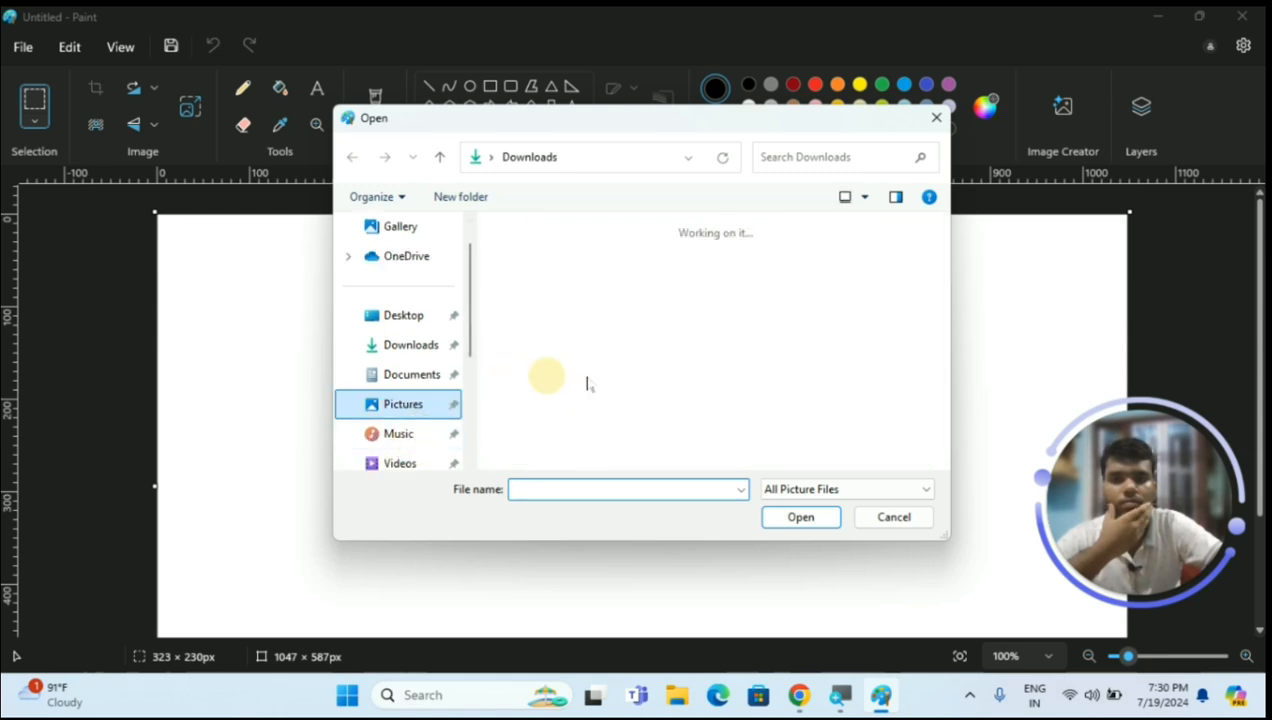
pyautogui.scroll(-5, 765, 385)
pyautogui.scroll(3, 763, 383)
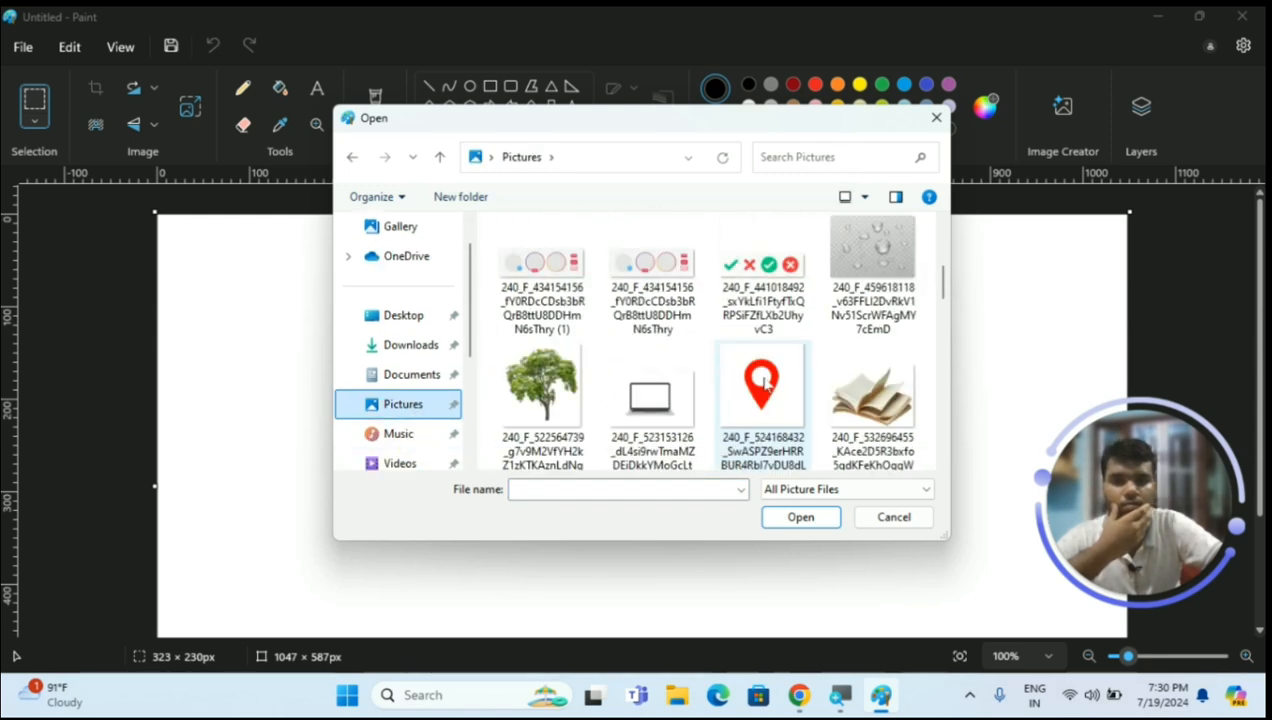
pyautogui.scroll(-8, 765, 383)
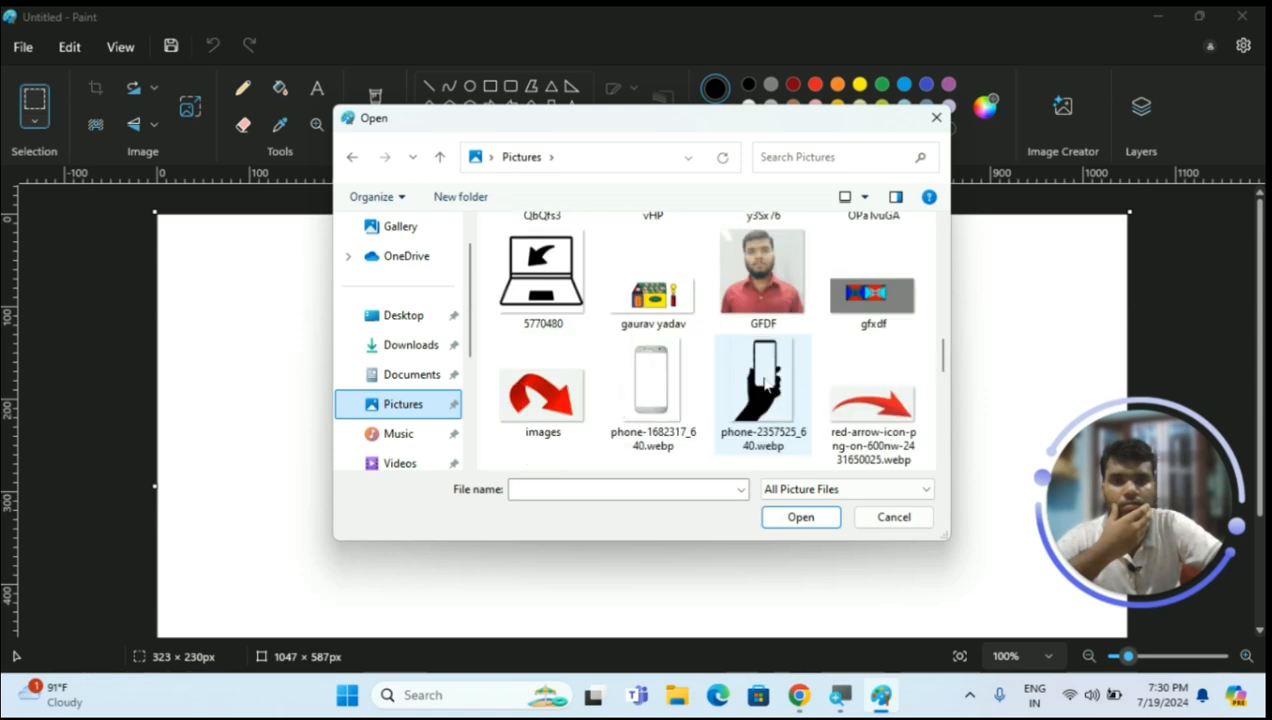
pyautogui.click(868, 318)
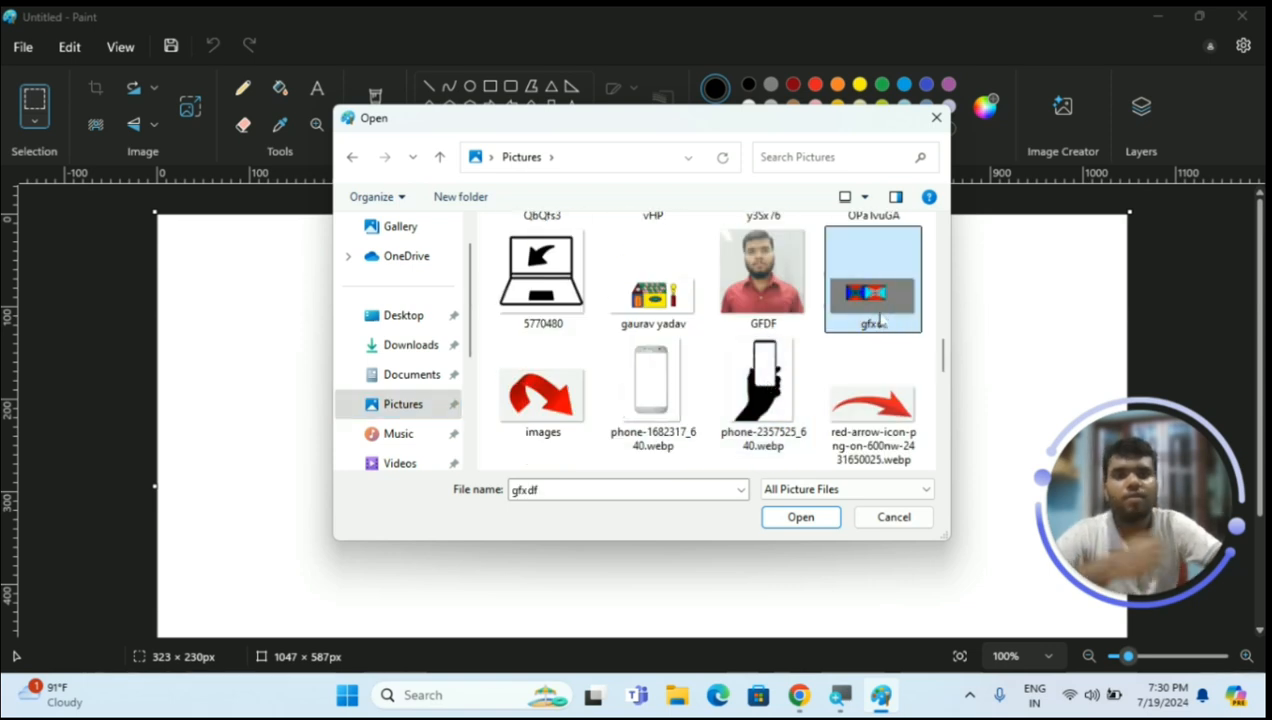
pyautogui.click(801, 517)
# Copy a rectangular area of about 345 × 338 px around the blue and teal star panel and paste it into the picture
pyautogui.moveTo(262, 265)
pyautogui.mouseDown()
pyautogui.moveTo(310, 348)
pyautogui.moveTo(580, 577)
pyautogui.mouseUp()
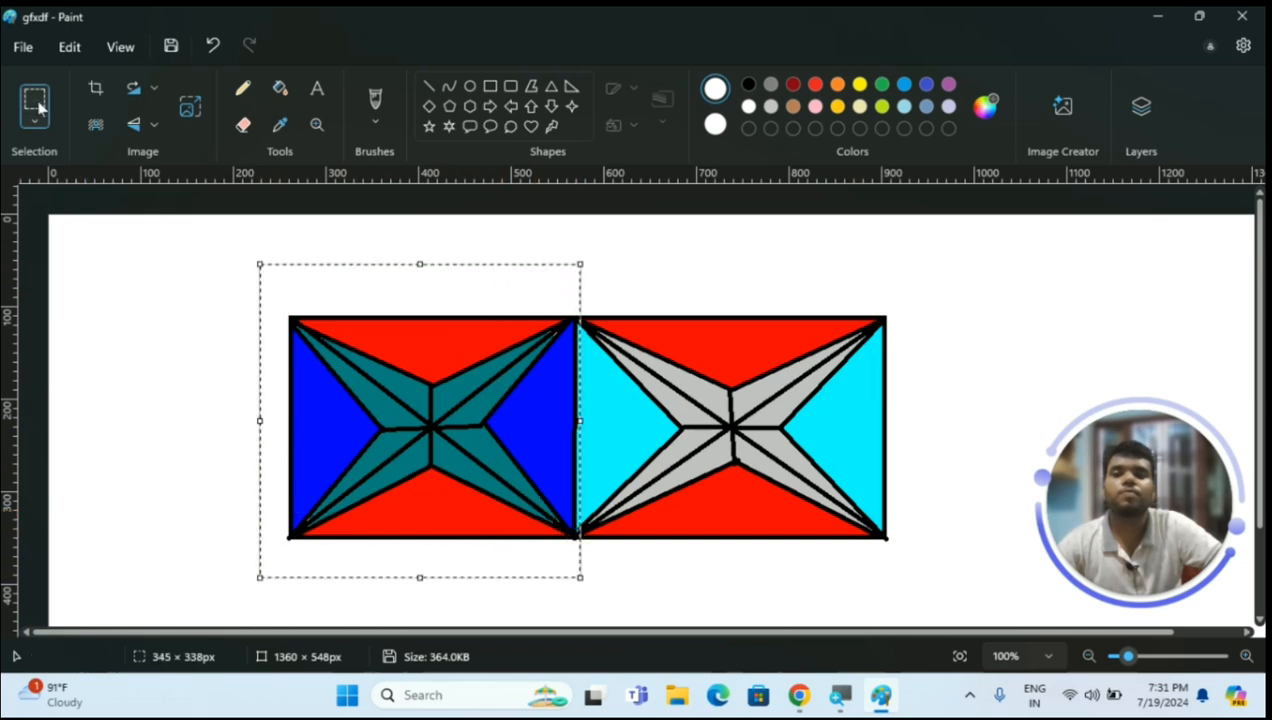
pyautogui.click(70, 47)
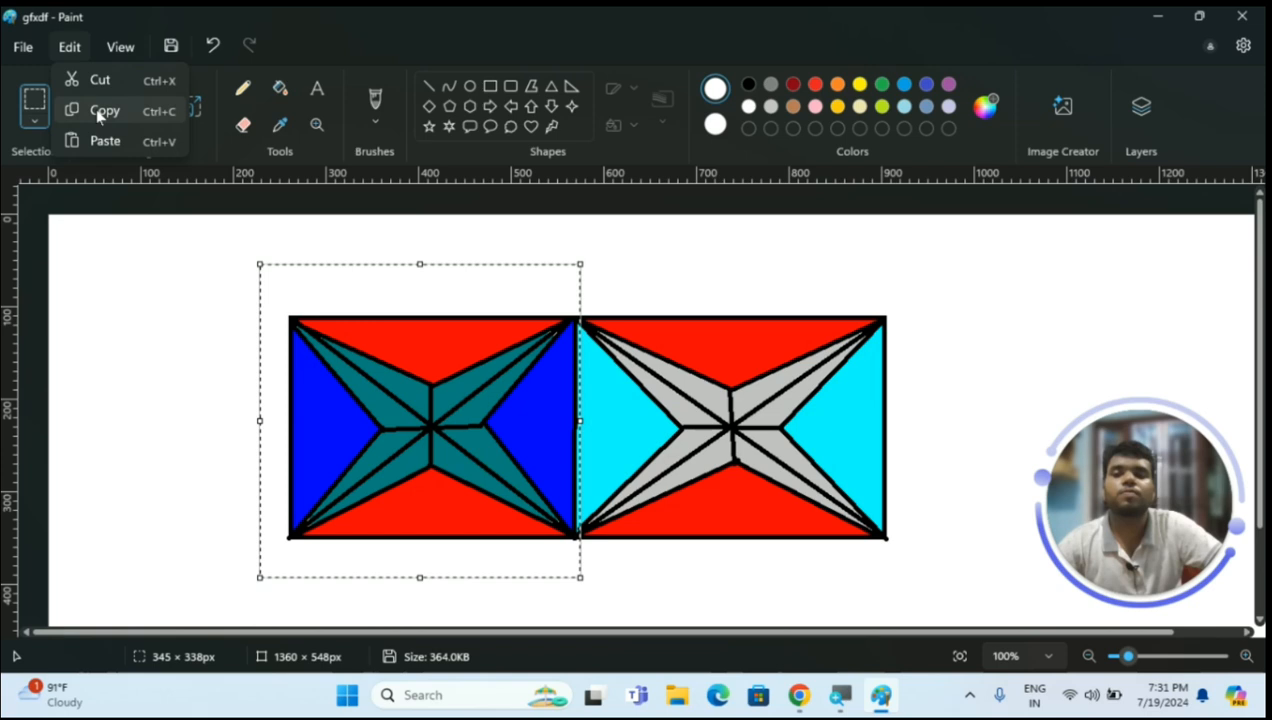
pyautogui.click(98, 111)
pyautogui.click(68, 46)
pyautogui.click(104, 141)
# Move the pasted star panel so it overlaps the two original panels, then undo the paste
pyautogui.moveTo(163, 271); pyautogui.dragTo(511, 377)
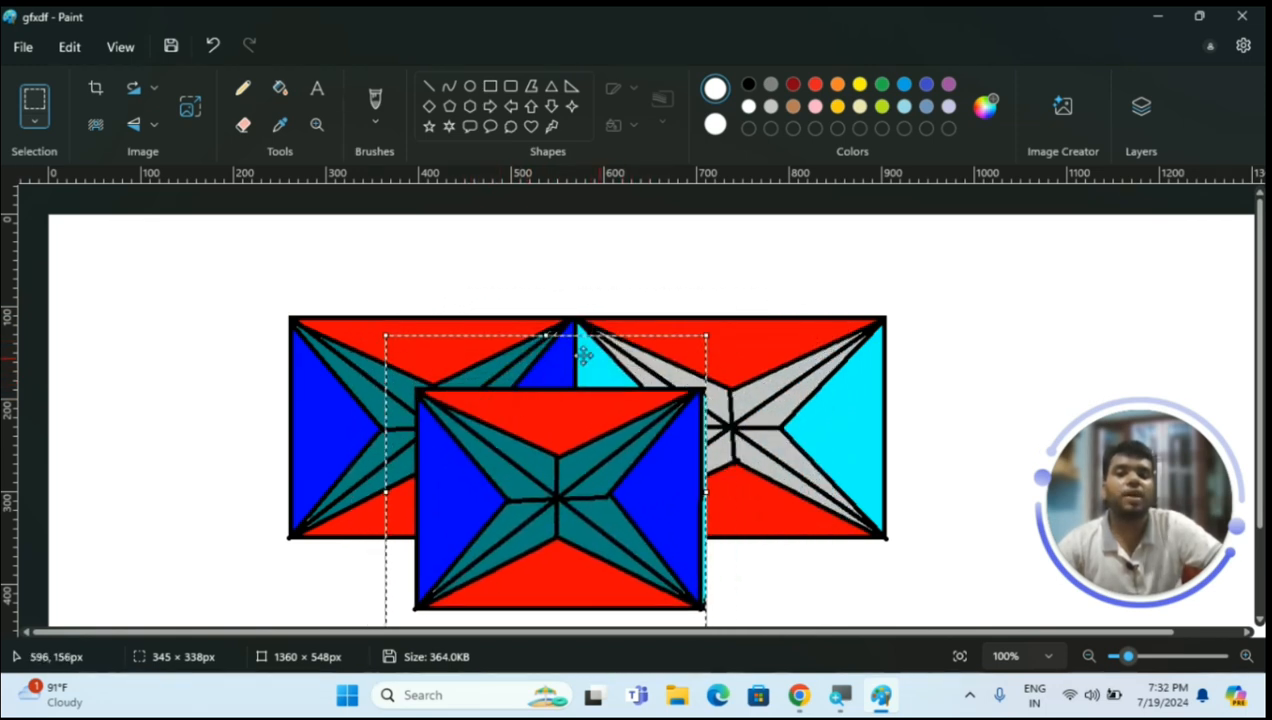
pyautogui.moveTo(504, 457); pyautogui.dragTo(608, 471)
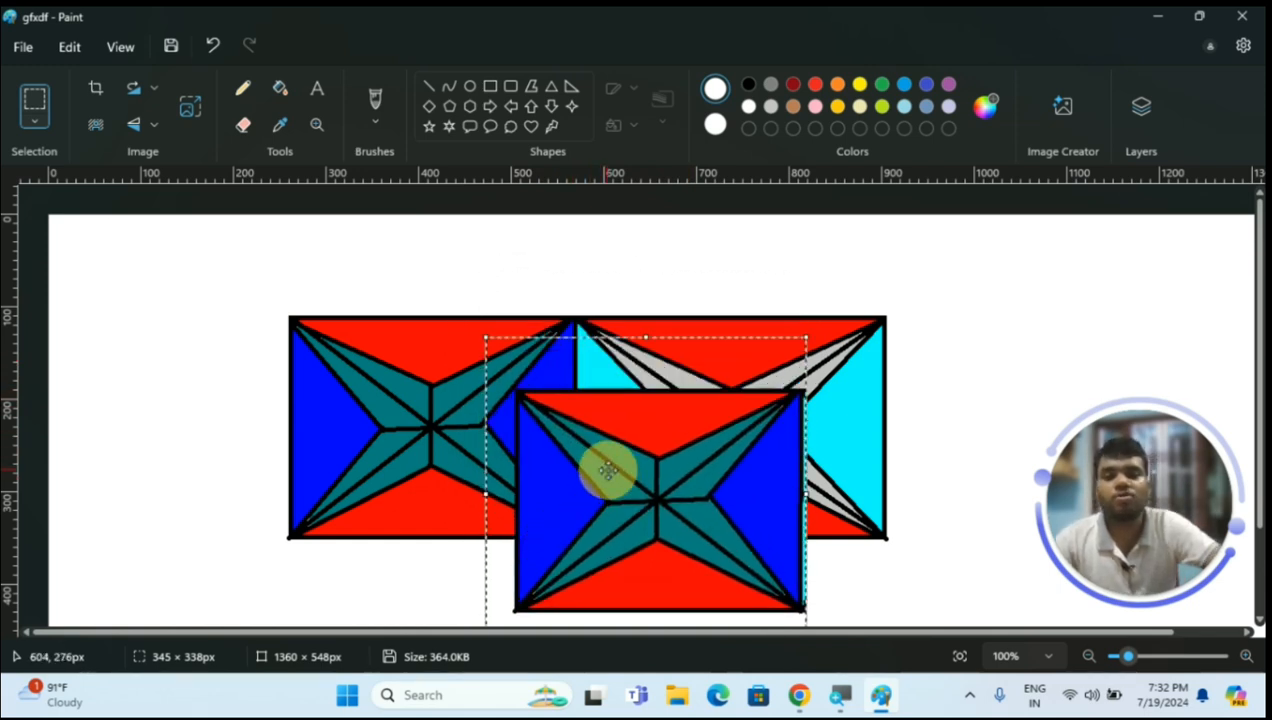
pyautogui.hotkey('ctrl', 'z')
# Select a rectangle of about 345 × 305 px around the blue and teal star panel, delete it and undo the deletion
pyautogui.click(34, 122)
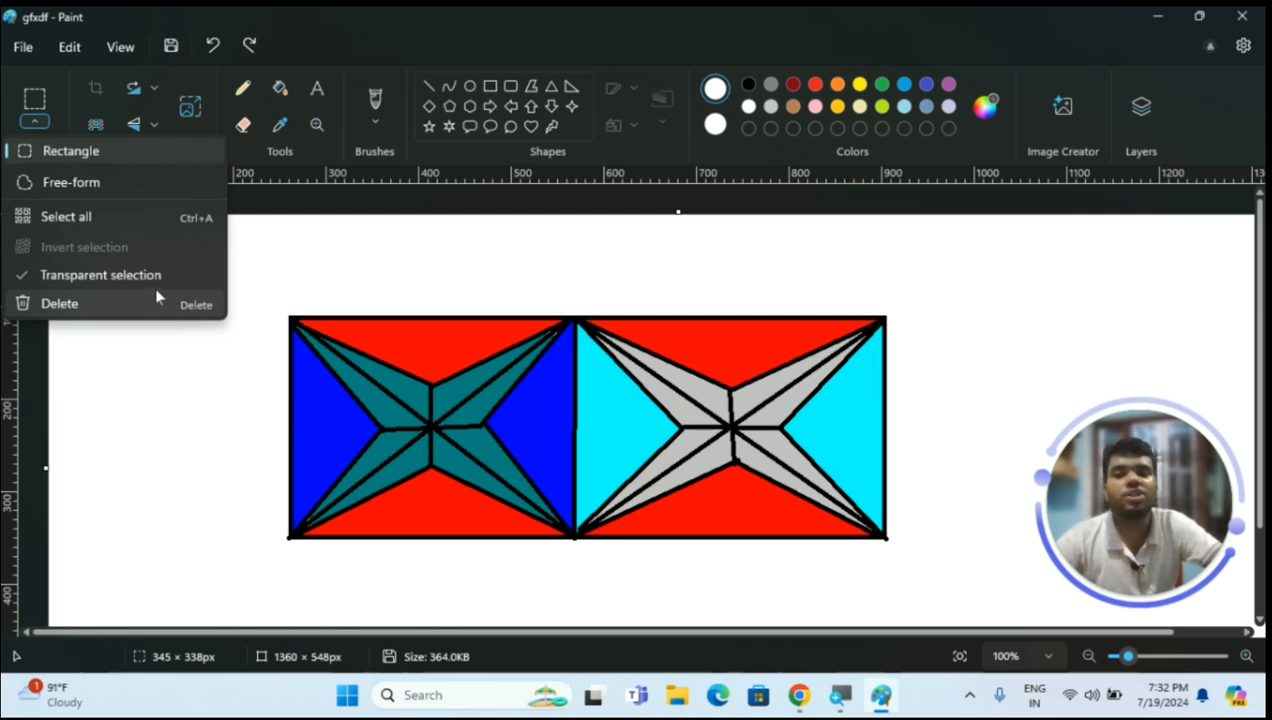
pyautogui.moveTo(286, 296); pyautogui.dragTo(604, 577)
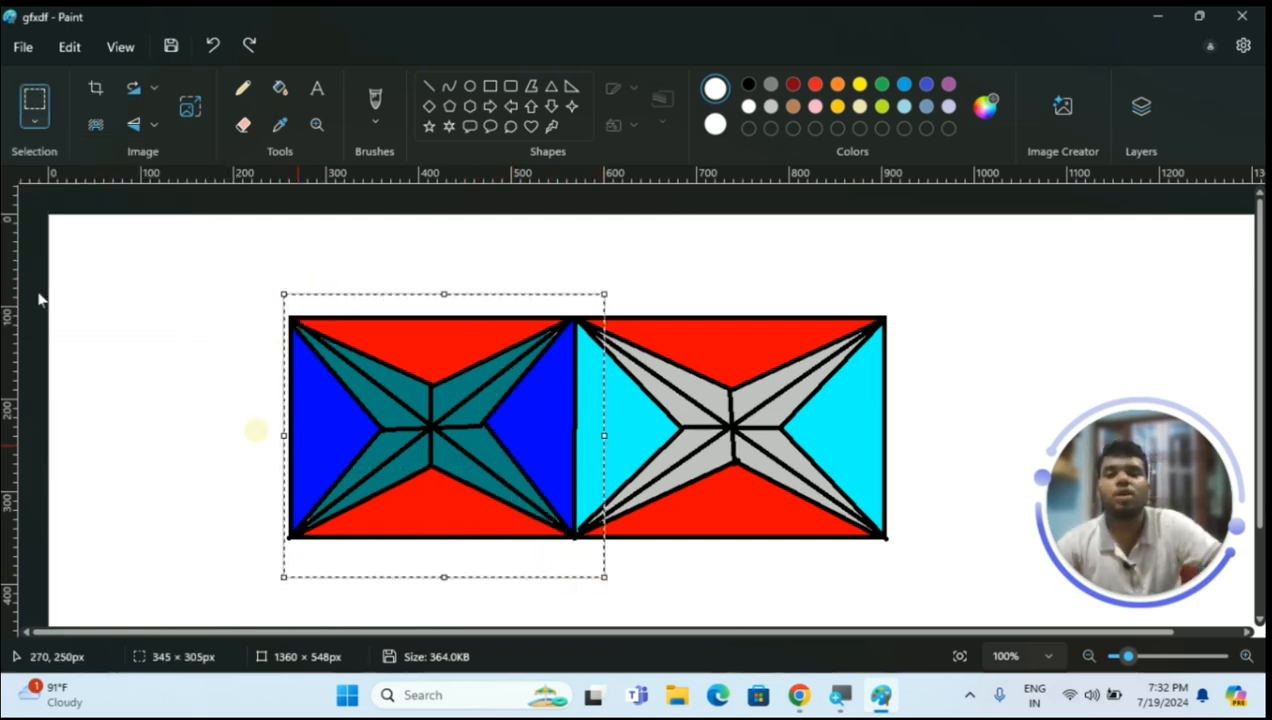
pyautogui.click(40, 122)
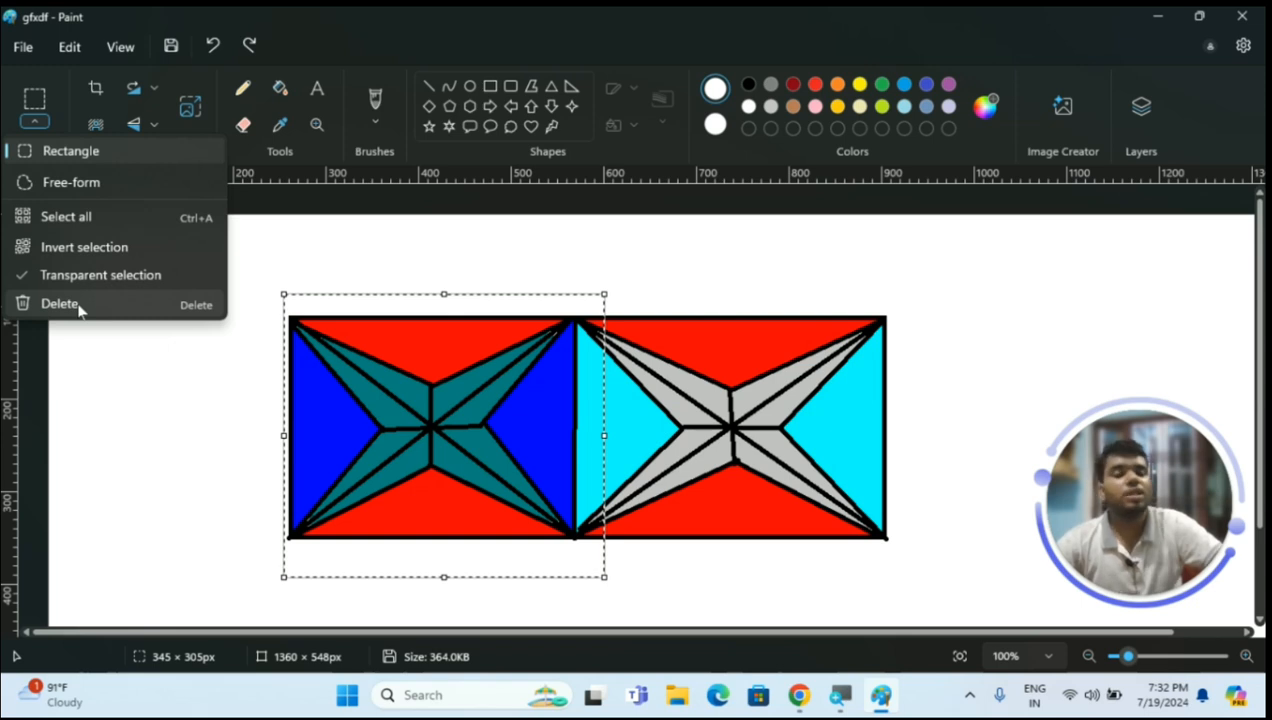
pyautogui.click(62, 304)
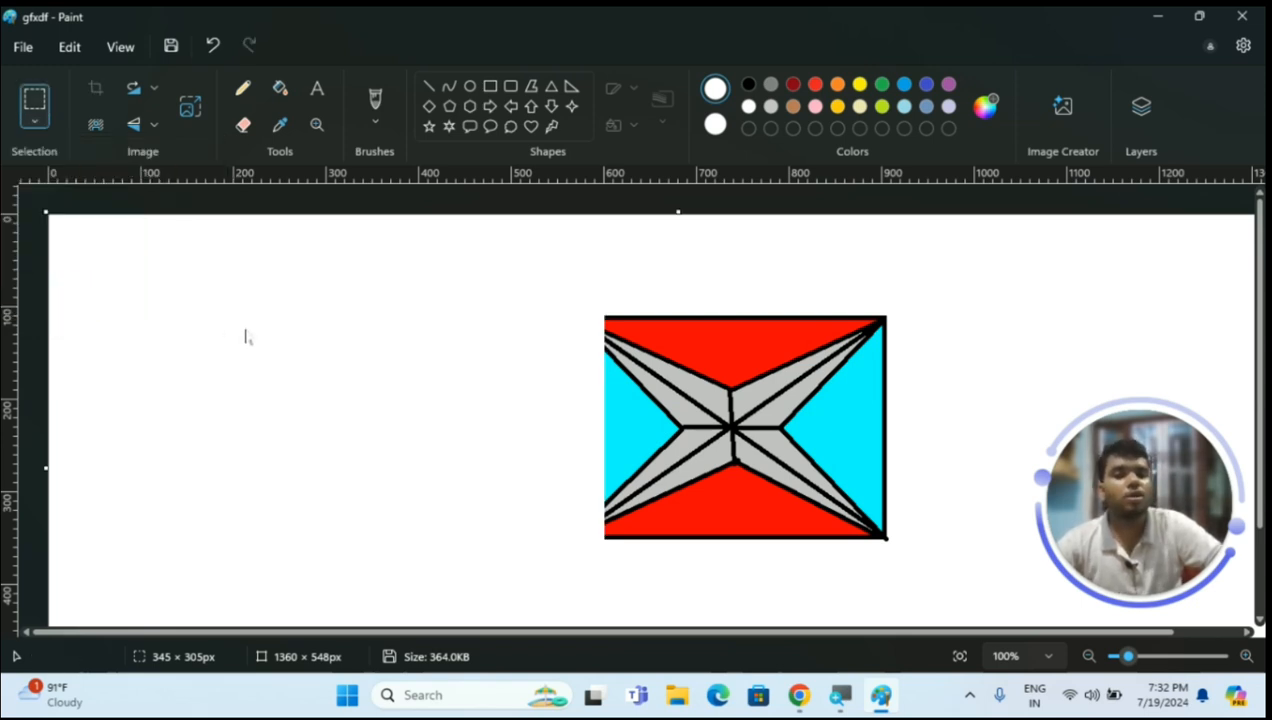
pyautogui.hotkey('ctrl', 'z')
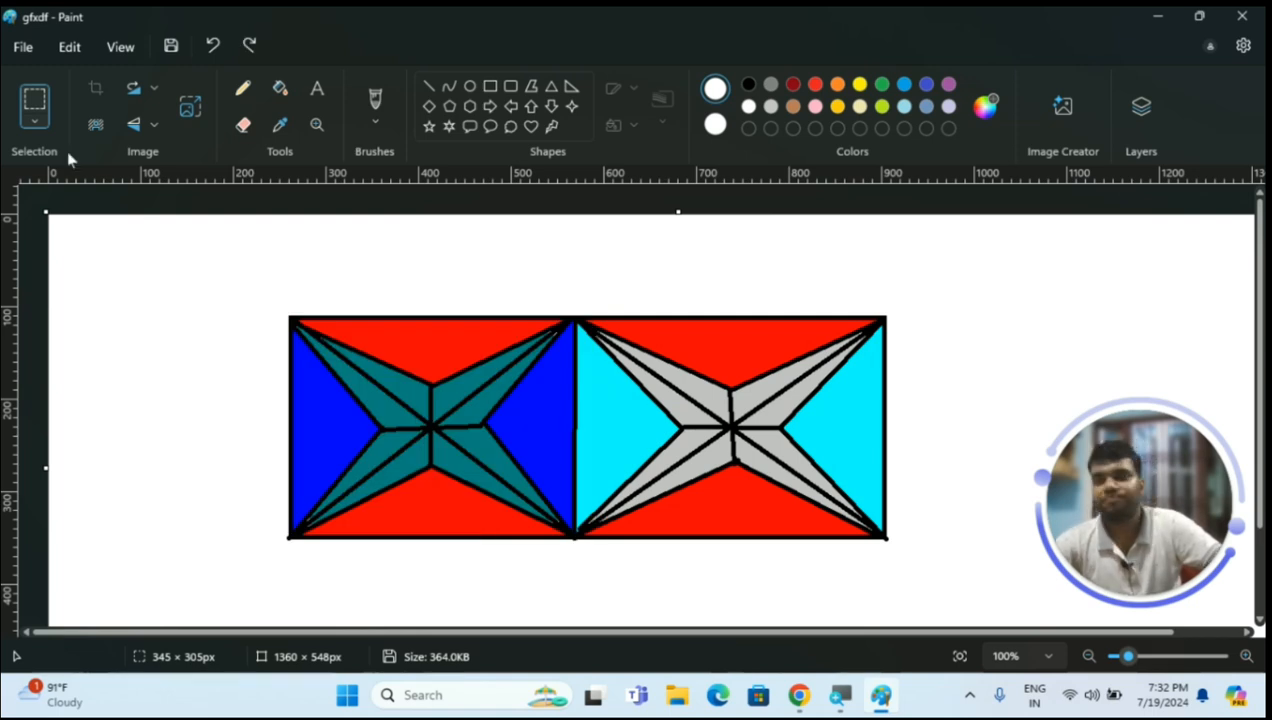
# Crop the picture to a rectangle of about 280 × 255 px over the blue and teal star panel, then undo the crop
pyautogui.click(48, 118)
pyautogui.moveTo(251, 275); pyautogui.dragTo(512, 512)
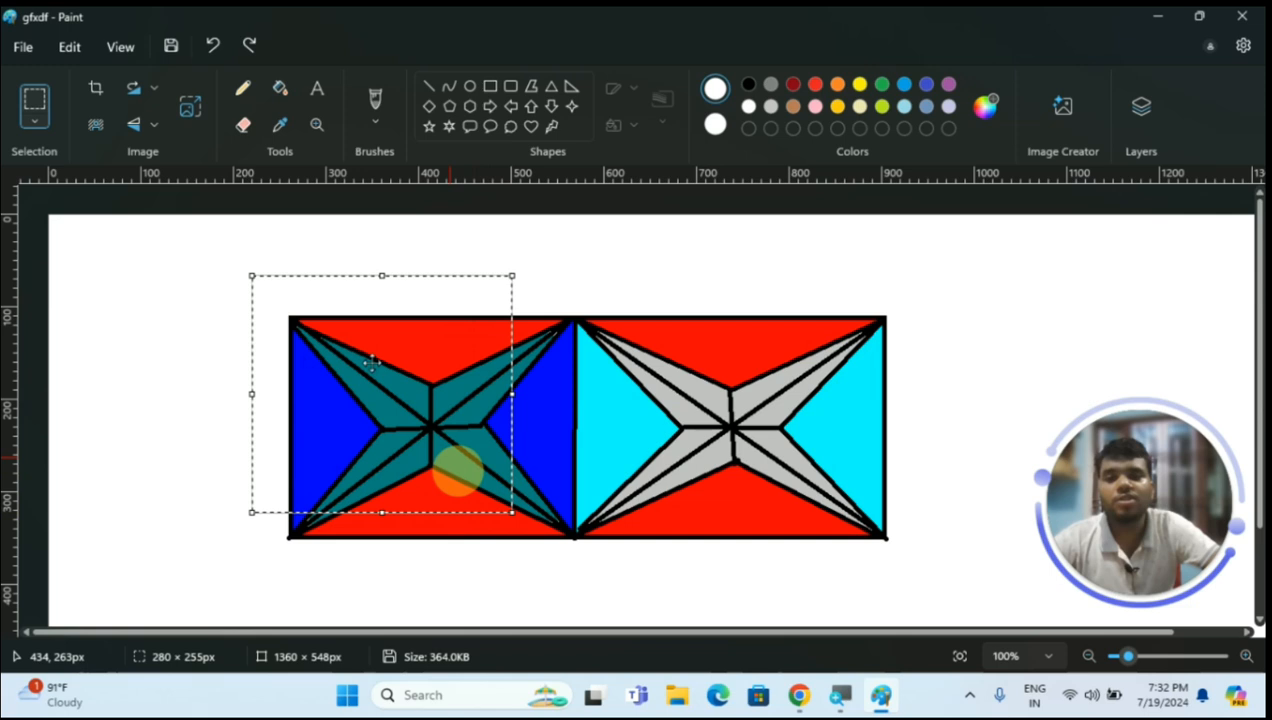
pyautogui.click(96, 89)
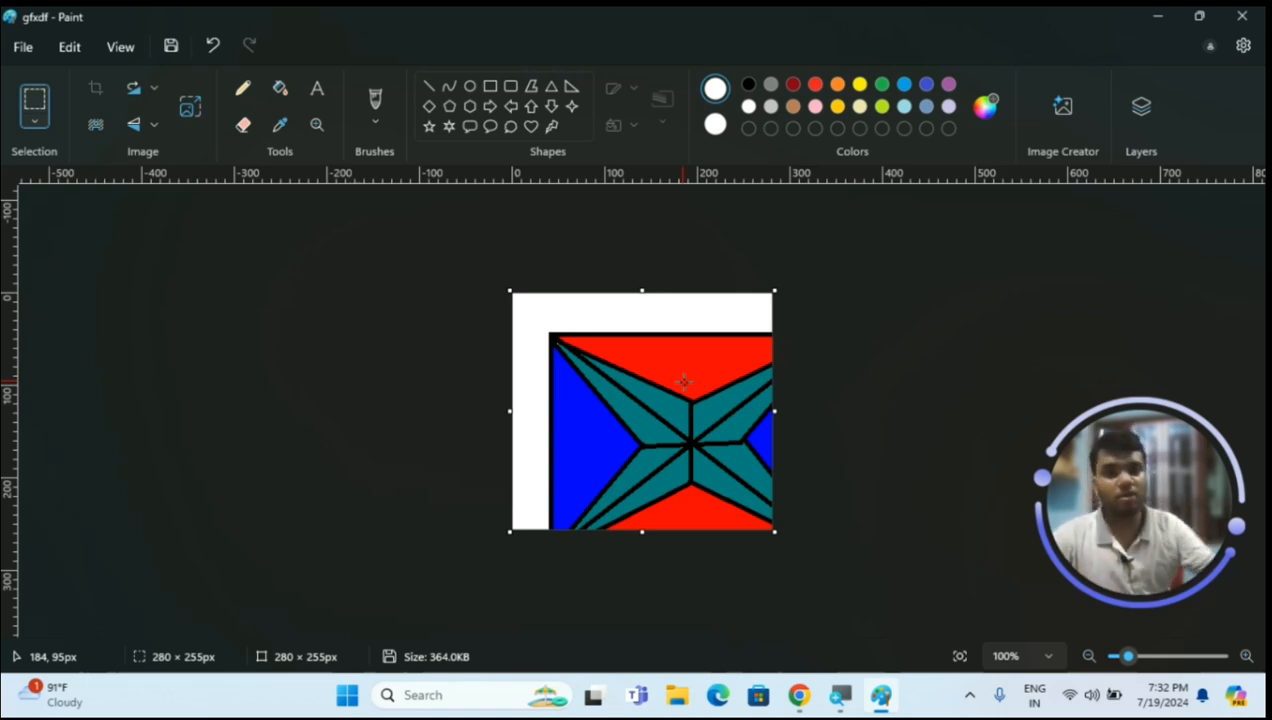
pyautogui.hotkey('ctrl', 'z')
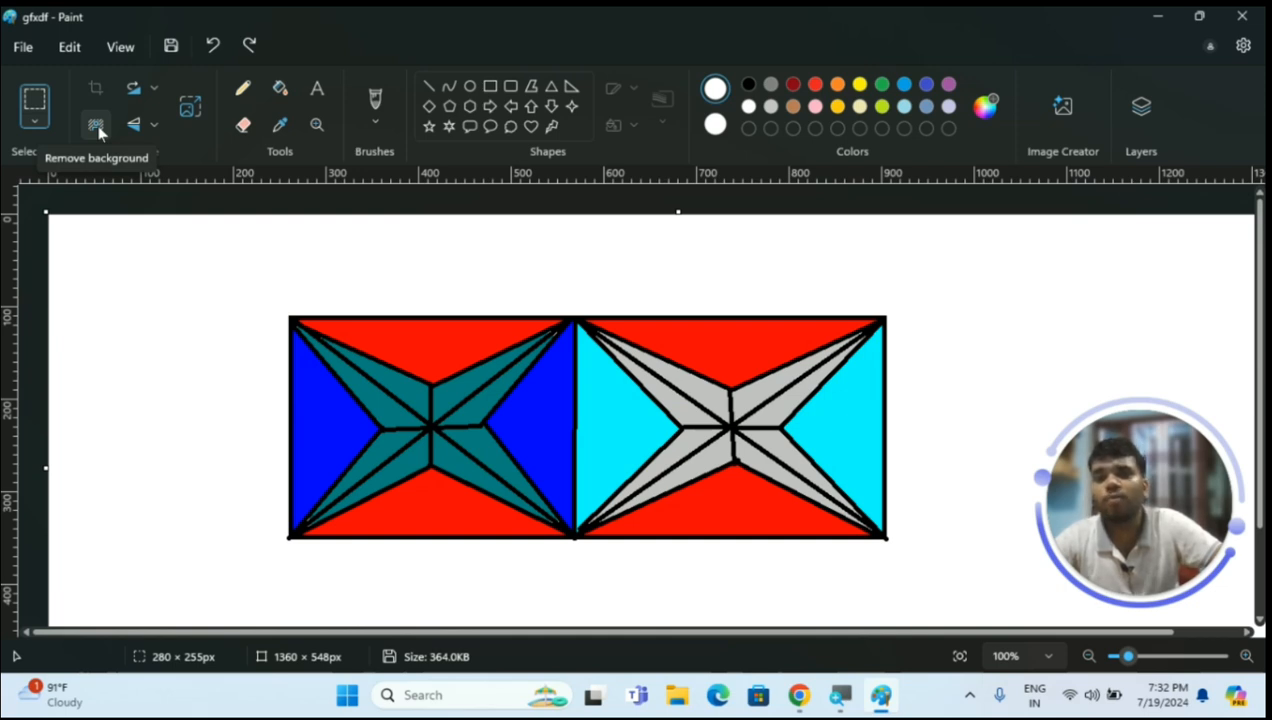
# Open the picture of white clouds on black (240_F_297118661) from the Pictures folder
pyautogui.click(23, 48)
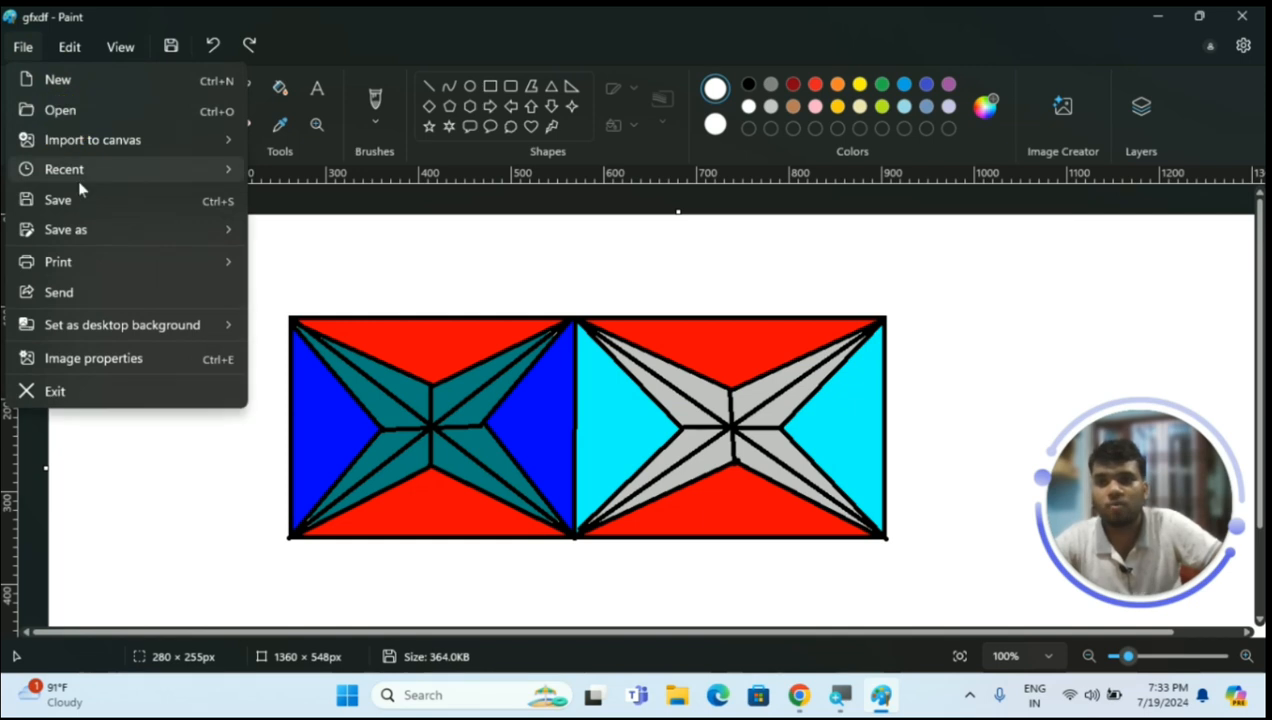
pyautogui.click(64, 110)
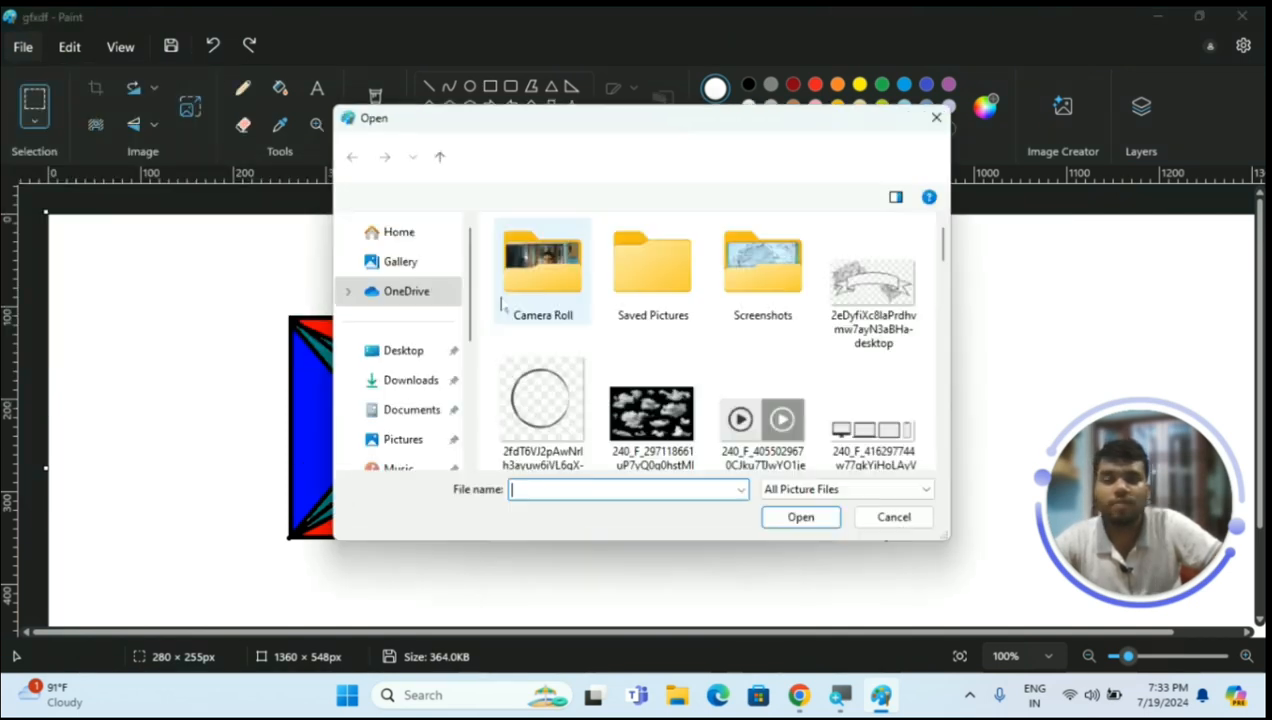
pyautogui.click(649, 434)
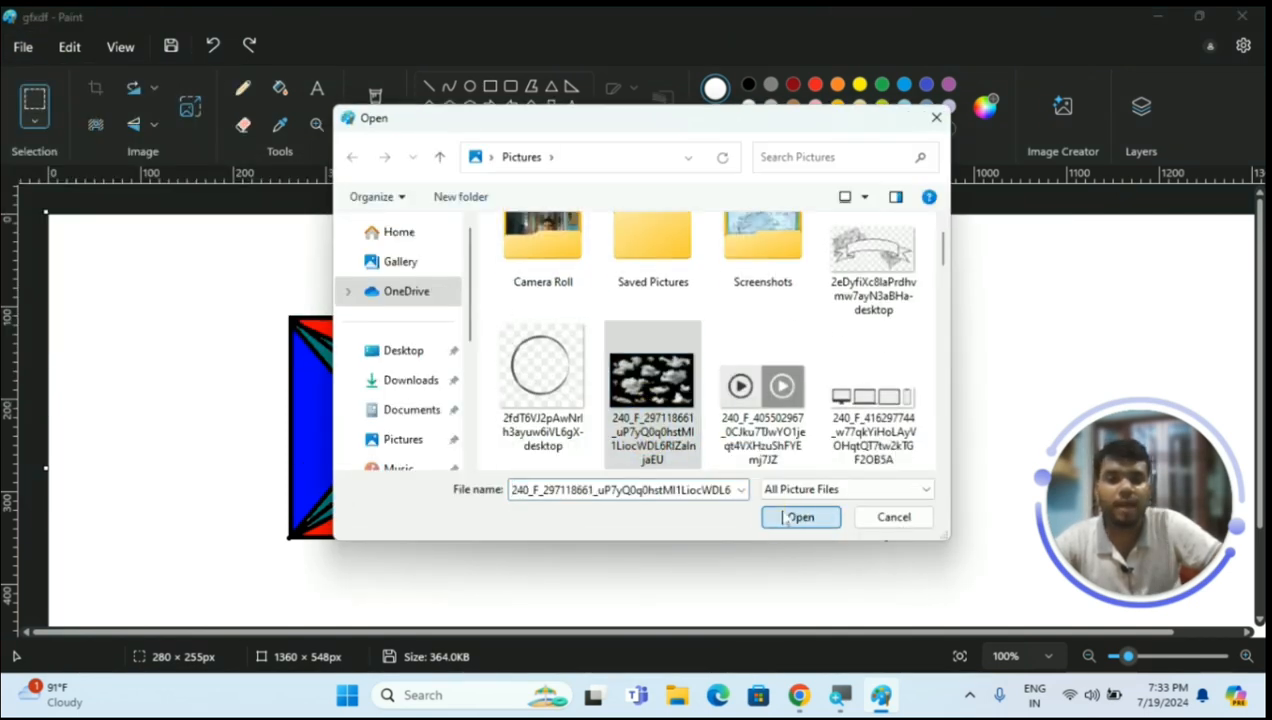
pyautogui.click(800, 517)
pyautogui.click(646, 422)
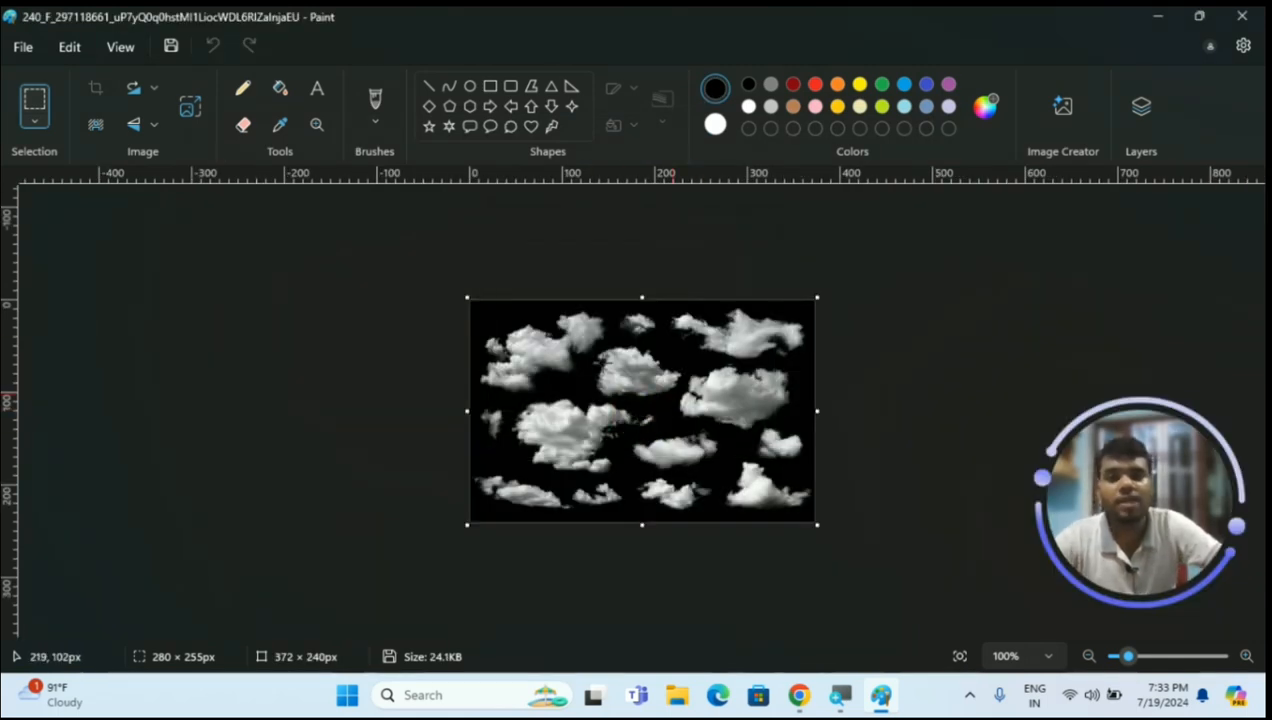
# Remove the background of the clouds picture, then undo the removal
pyautogui.click(96, 128)
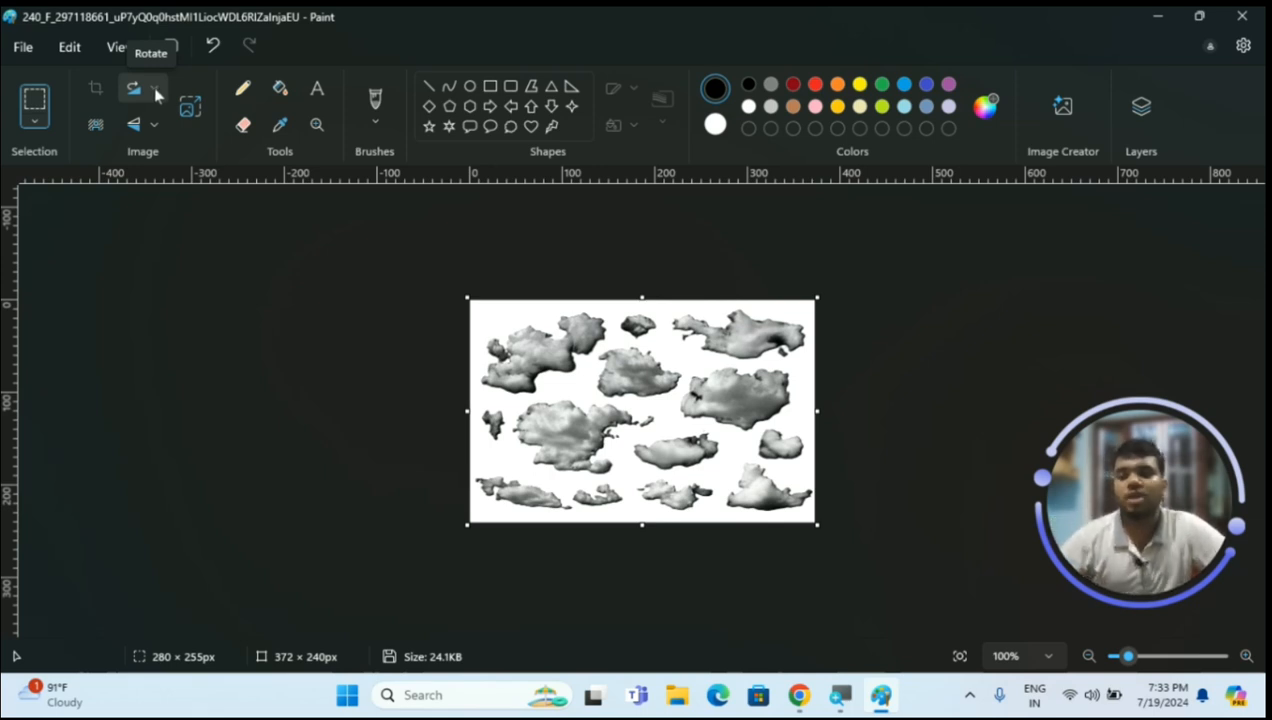
pyautogui.hotkey('ctrl', 'z')
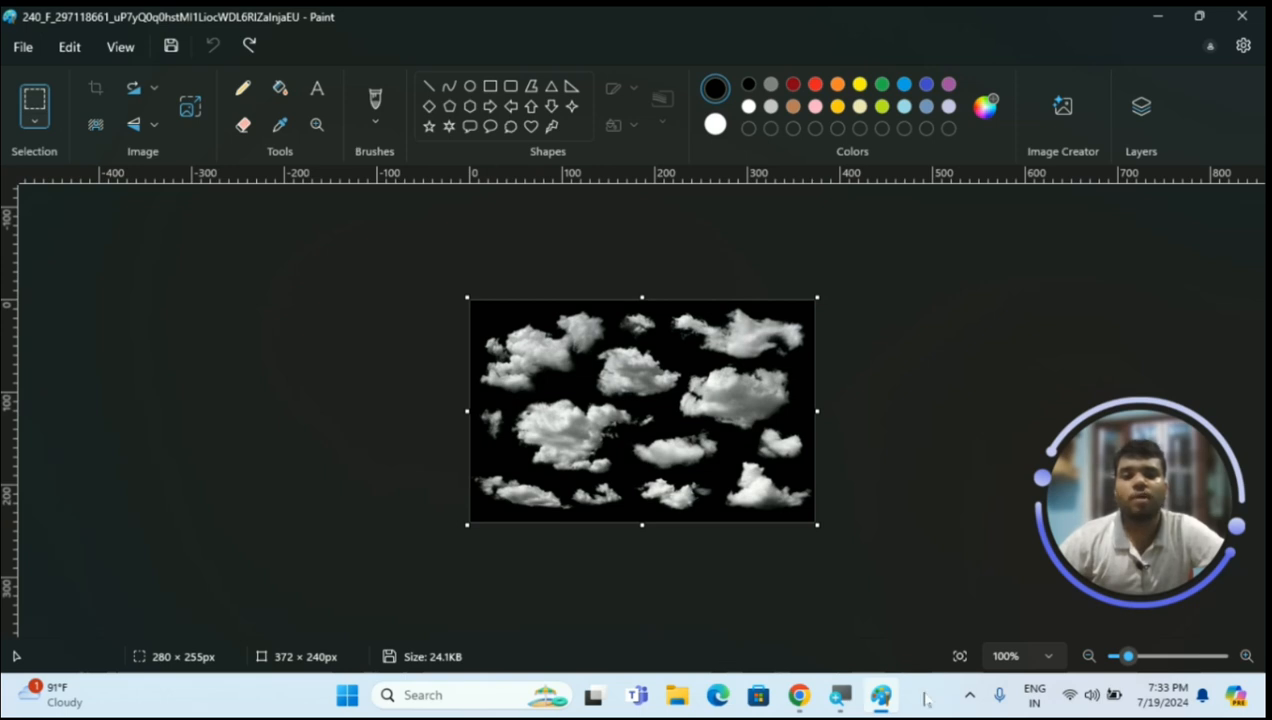
# Reopen the gfxdf picture and rotate it right by 90°
pyautogui.click(20, 48)
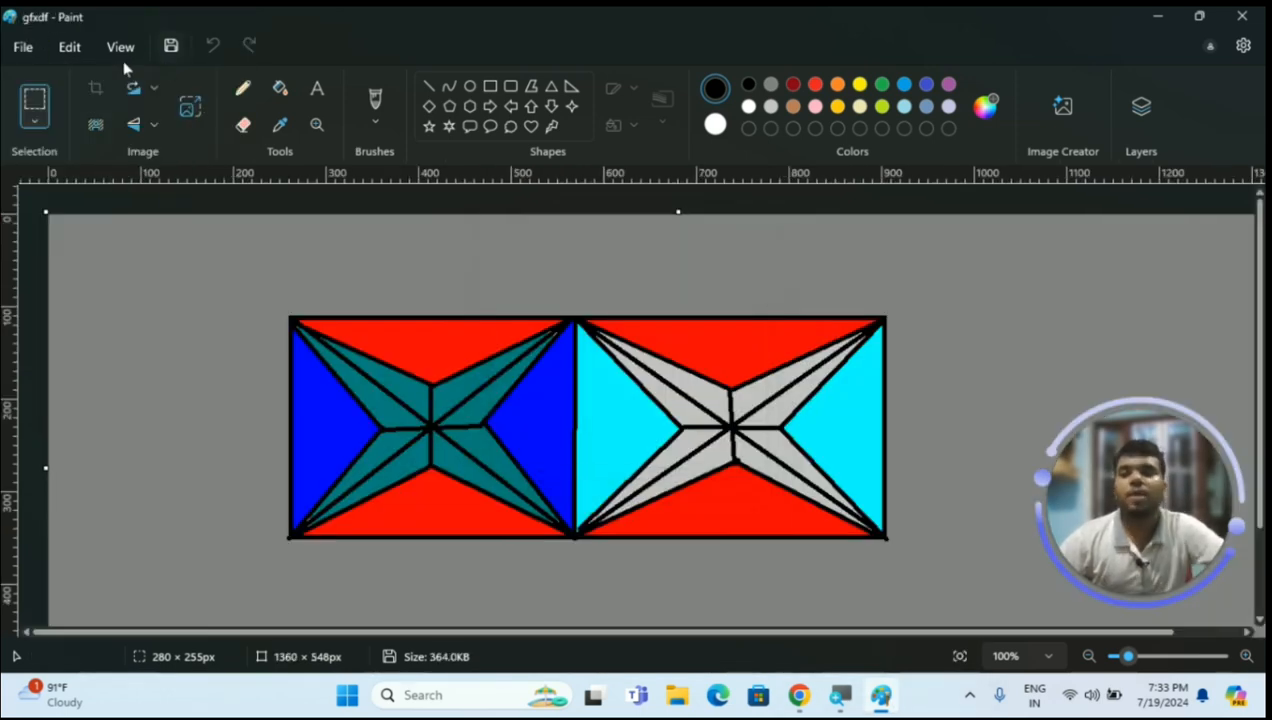
pyautogui.click(158, 88)
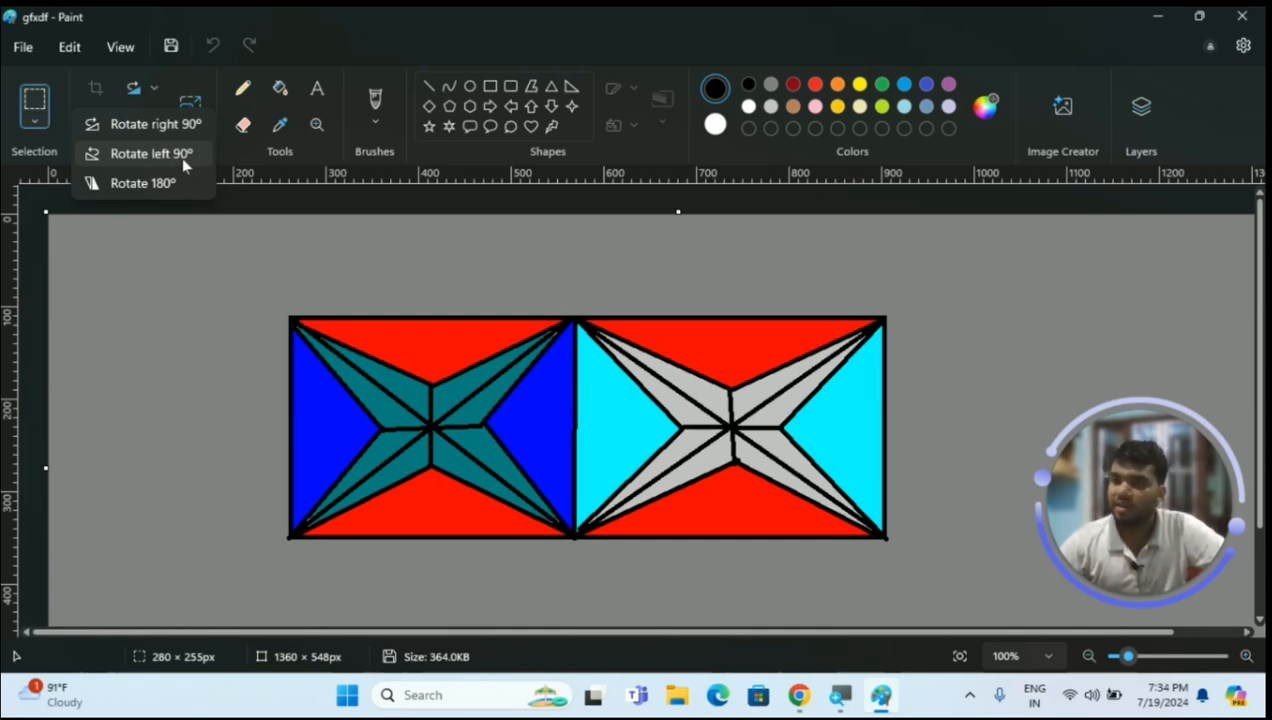
pyautogui.click(141, 124)
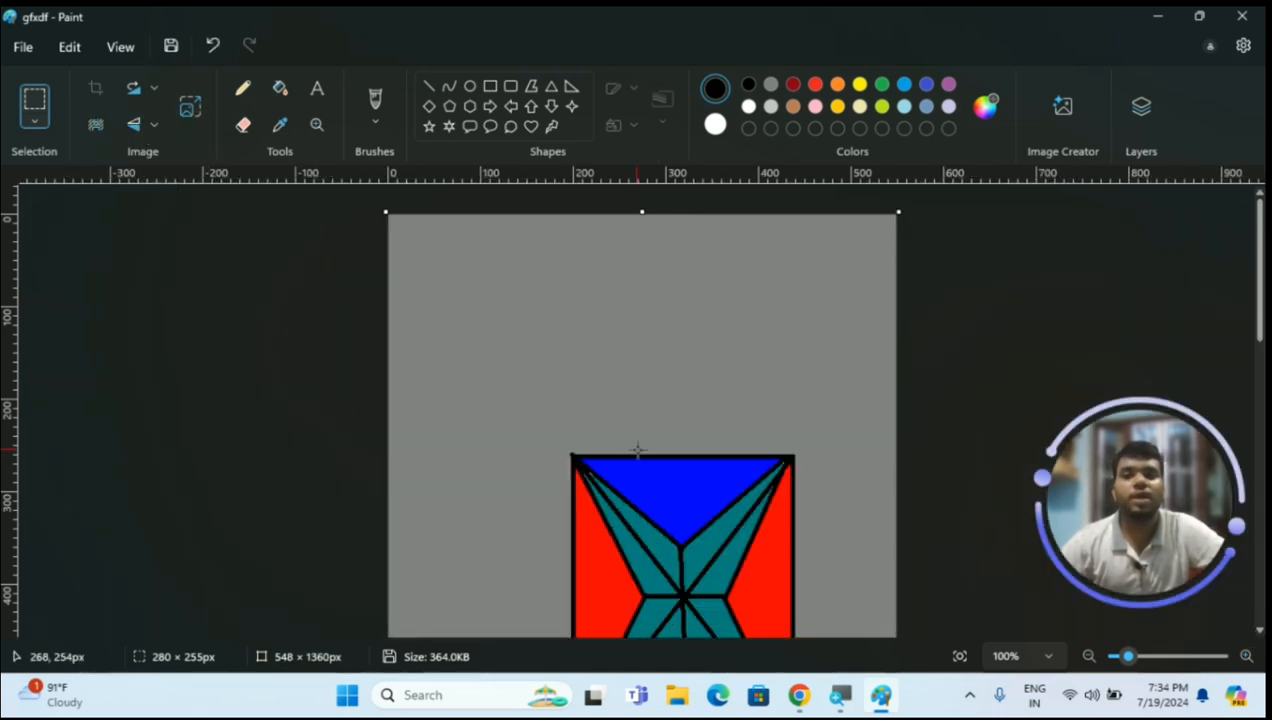
pyautogui.scroll(-10, 611, 407)
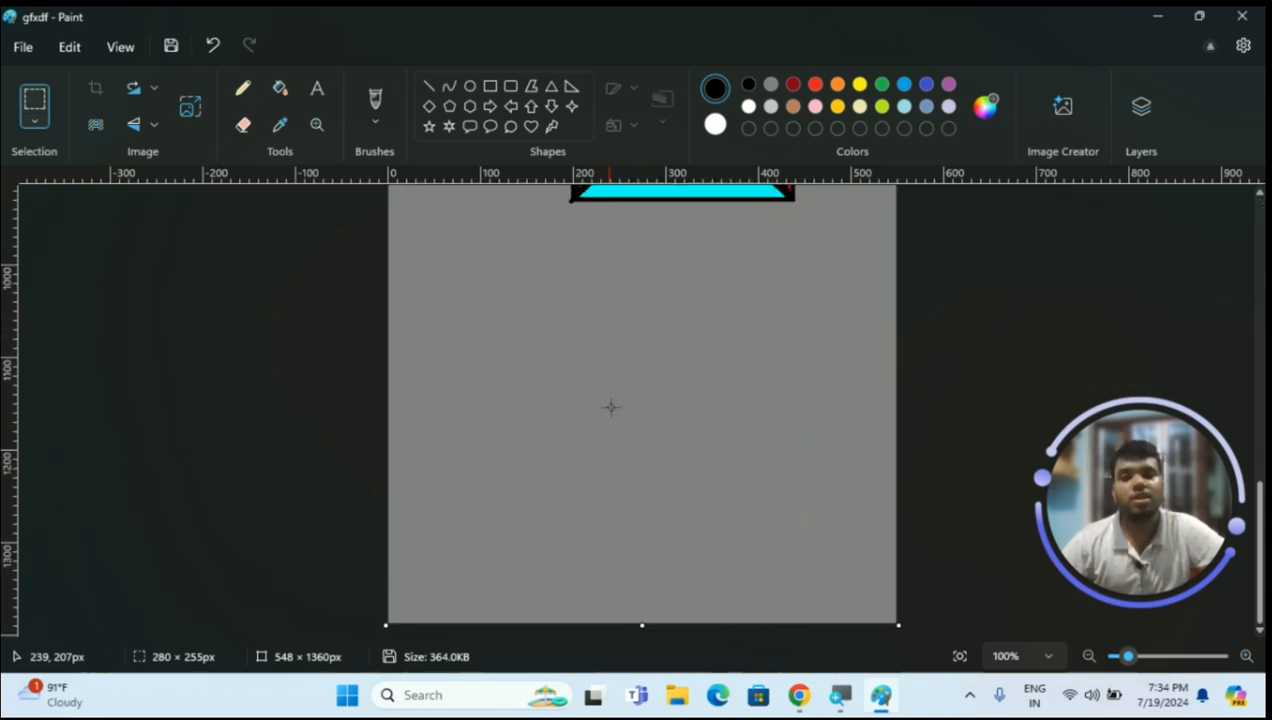
pyautogui.scroll(10, 611, 407)
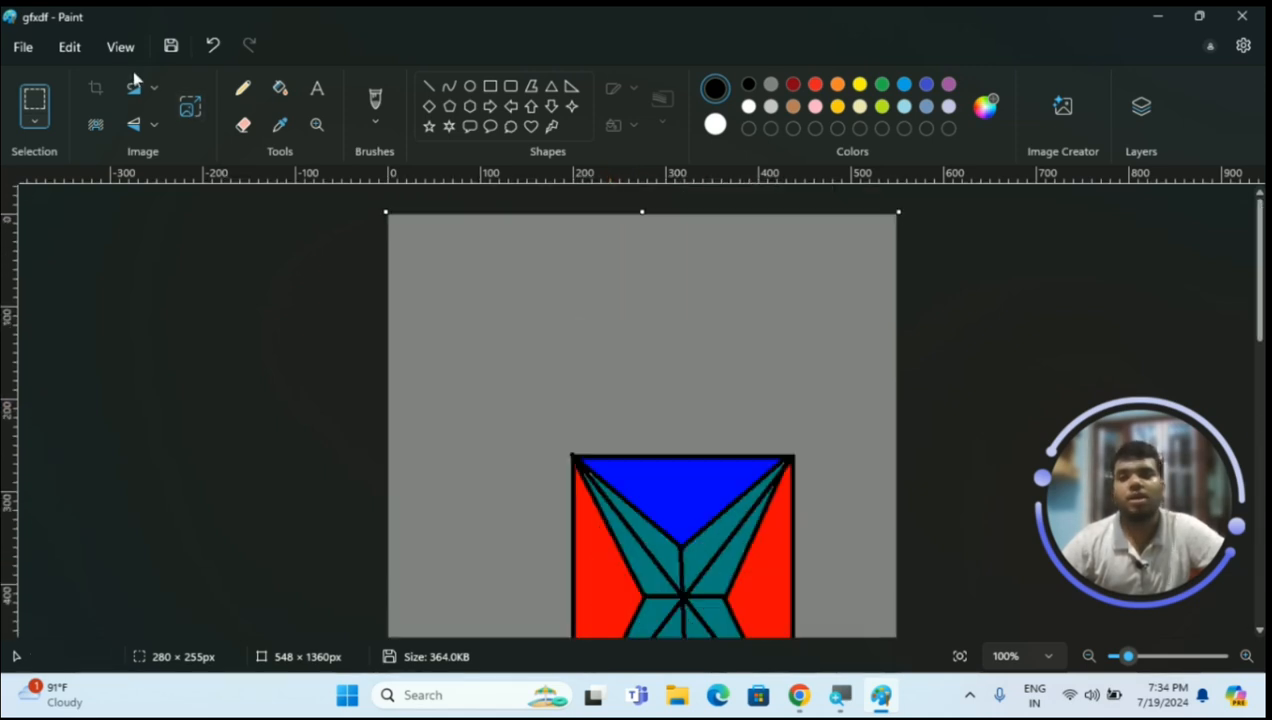
# Rotate the gfxdf picture left by 90° and then by 180°
pyautogui.click(144, 90)
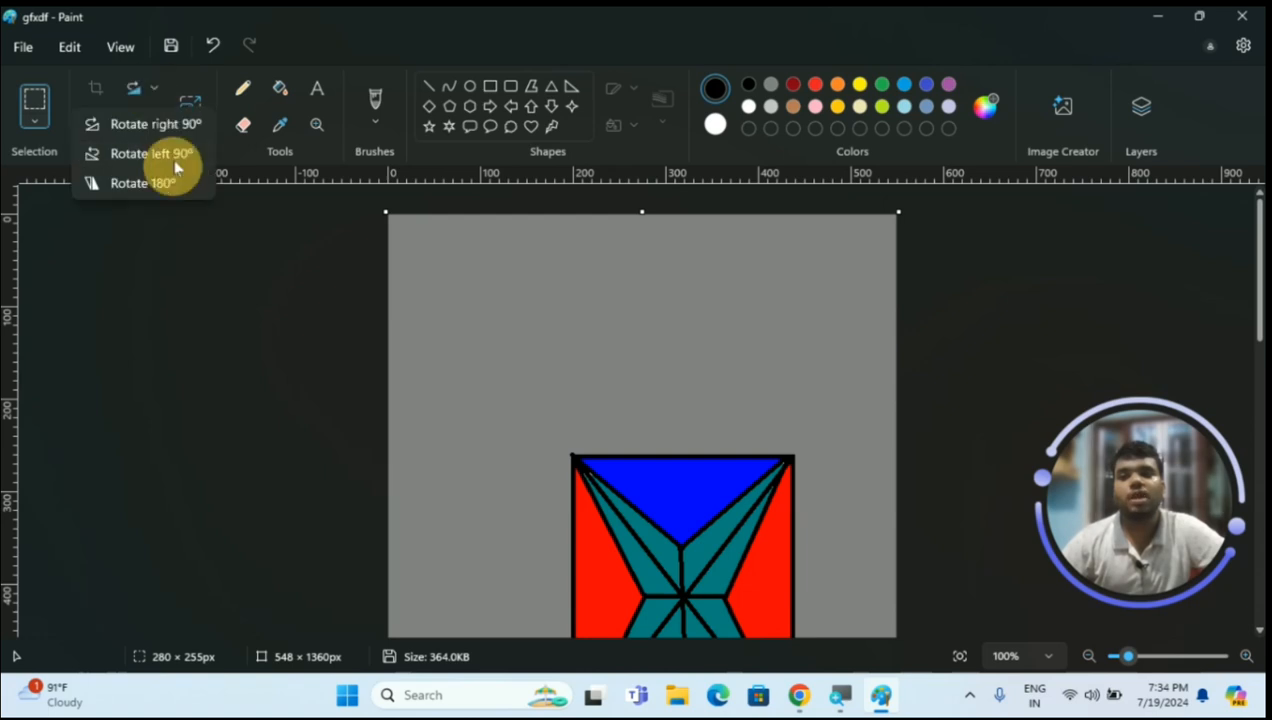
pyautogui.click(181, 156)
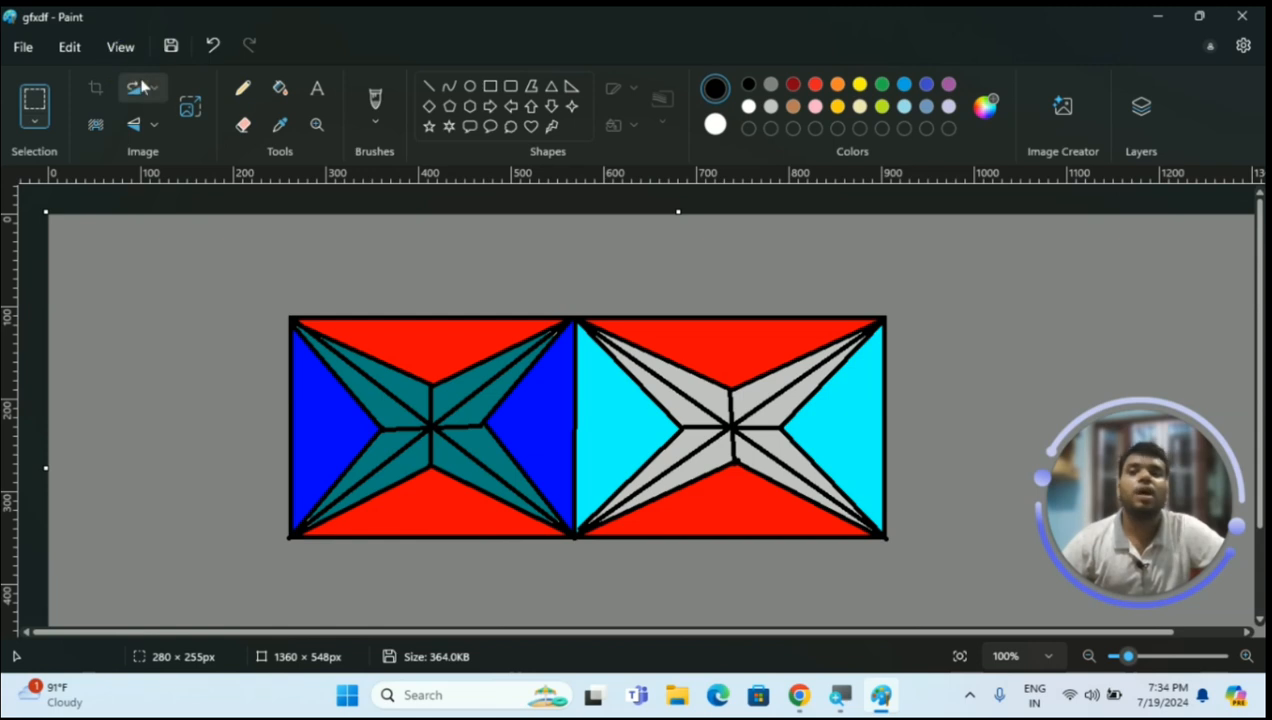
pyautogui.click(134, 88)
pyautogui.click(160, 184)
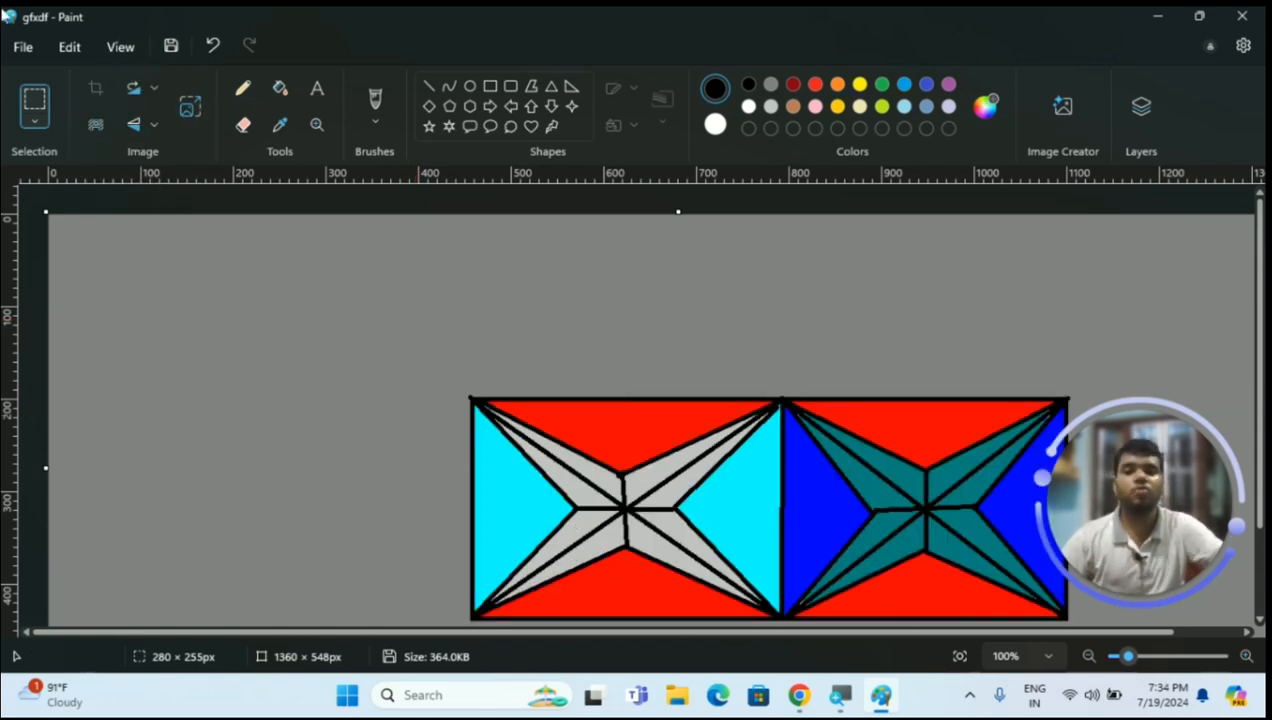
pyautogui.click(1158, 16)
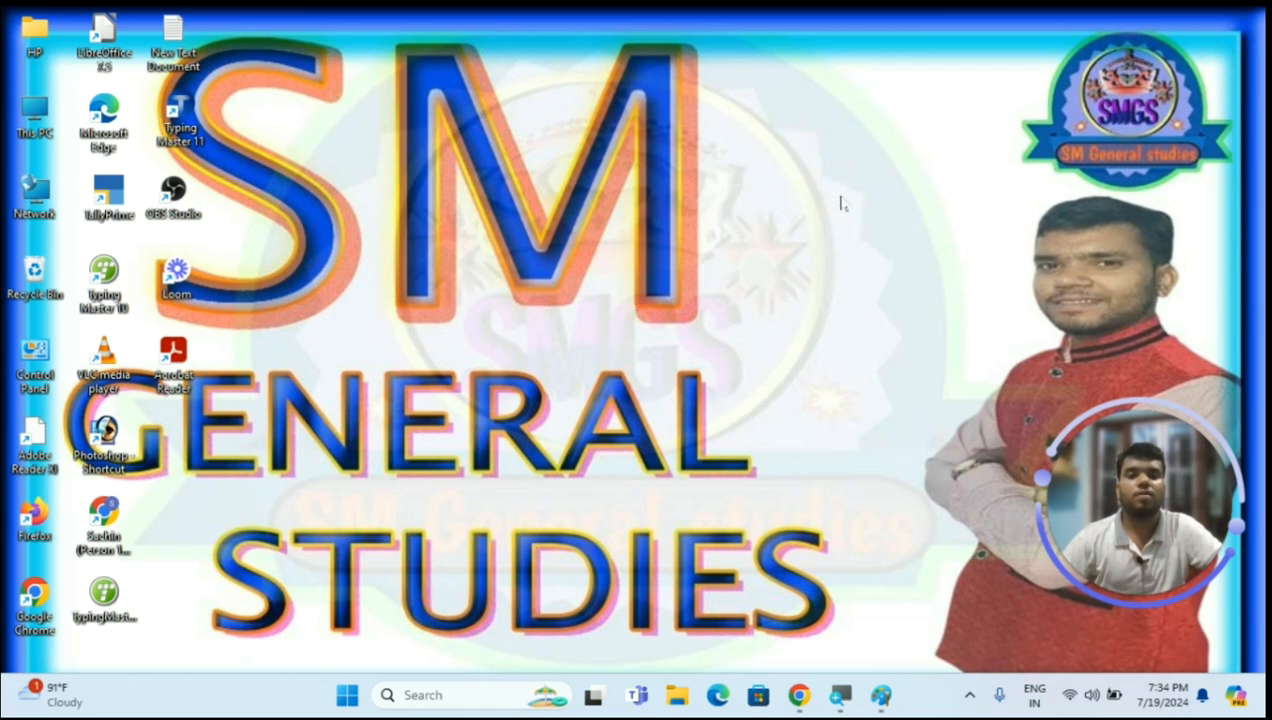
pyautogui.click(840, 188)
pyautogui.click(840, 186)
pyautogui.click(880, 695)
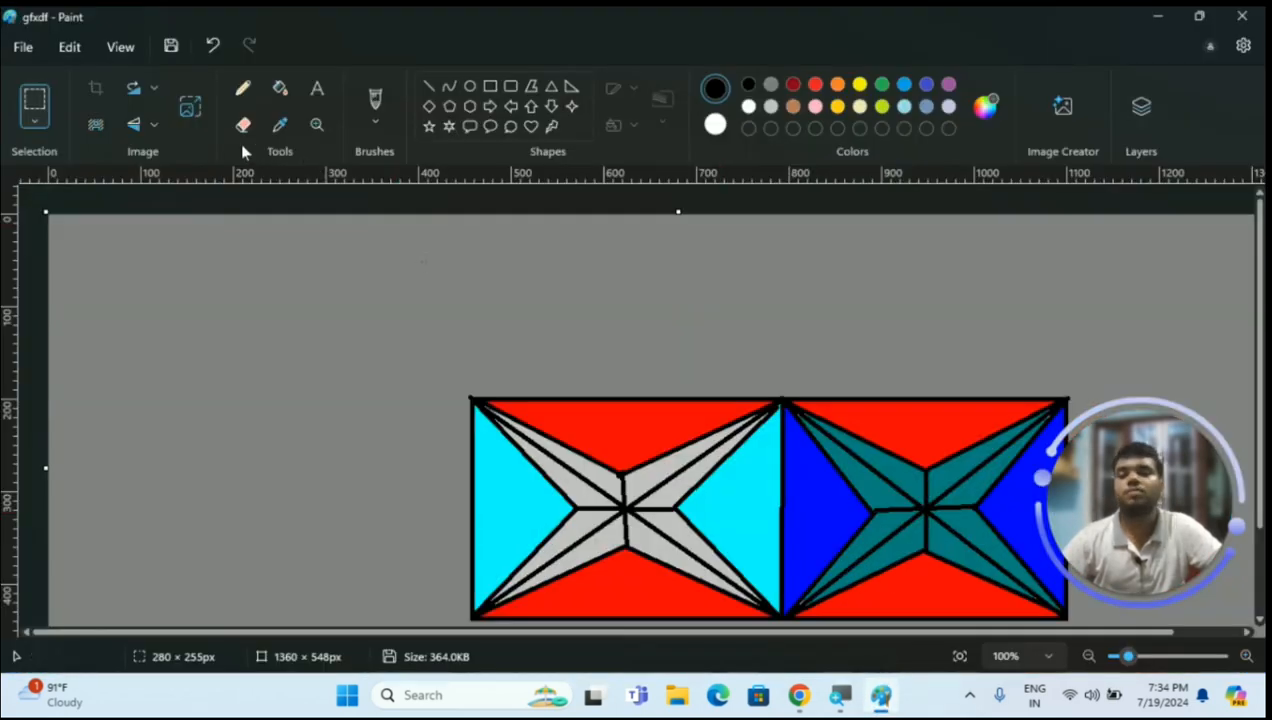
# Flip the gfxdf picture vertically, then horizontally, and vertically once more
pyautogui.click(152, 124)
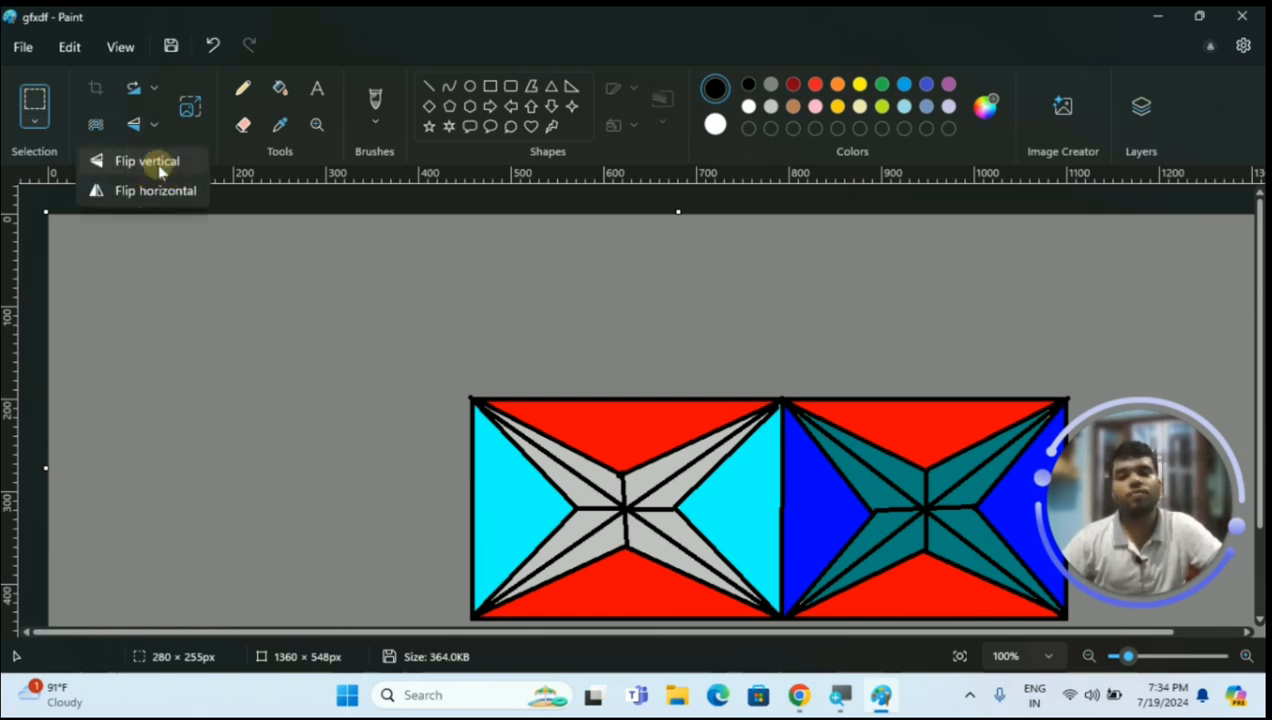
pyautogui.click(158, 168)
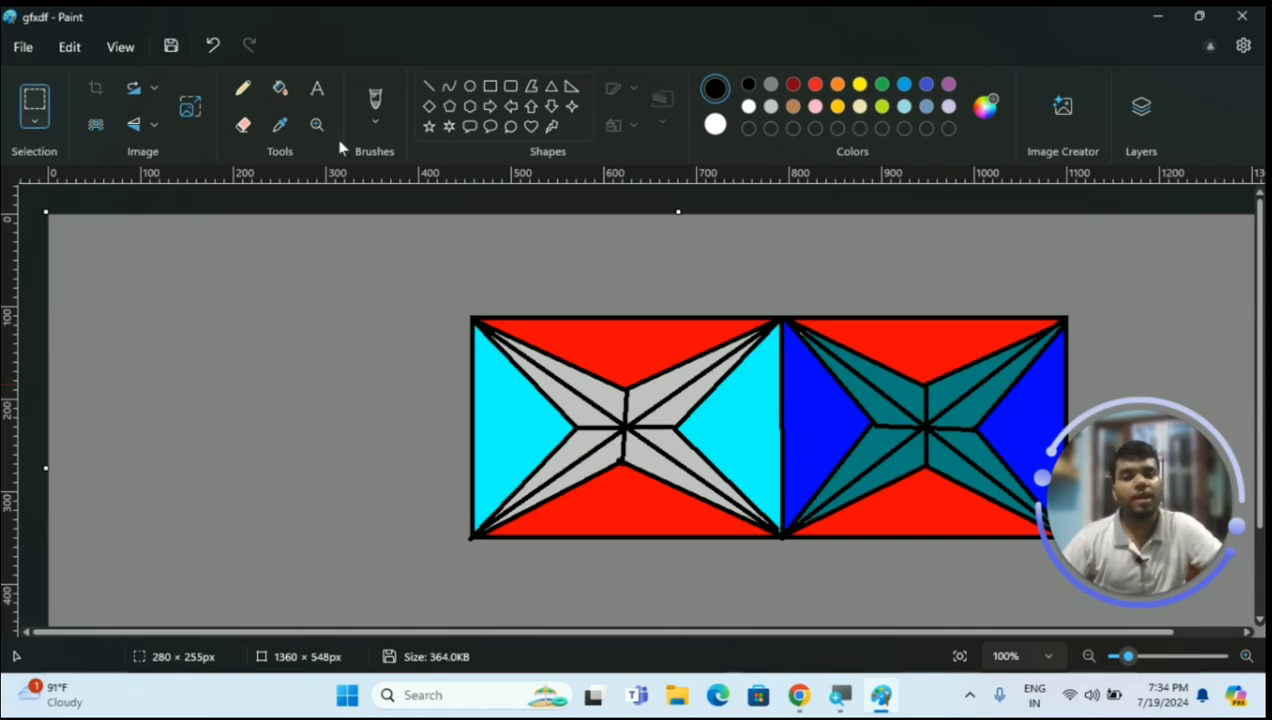
pyautogui.click(140, 125)
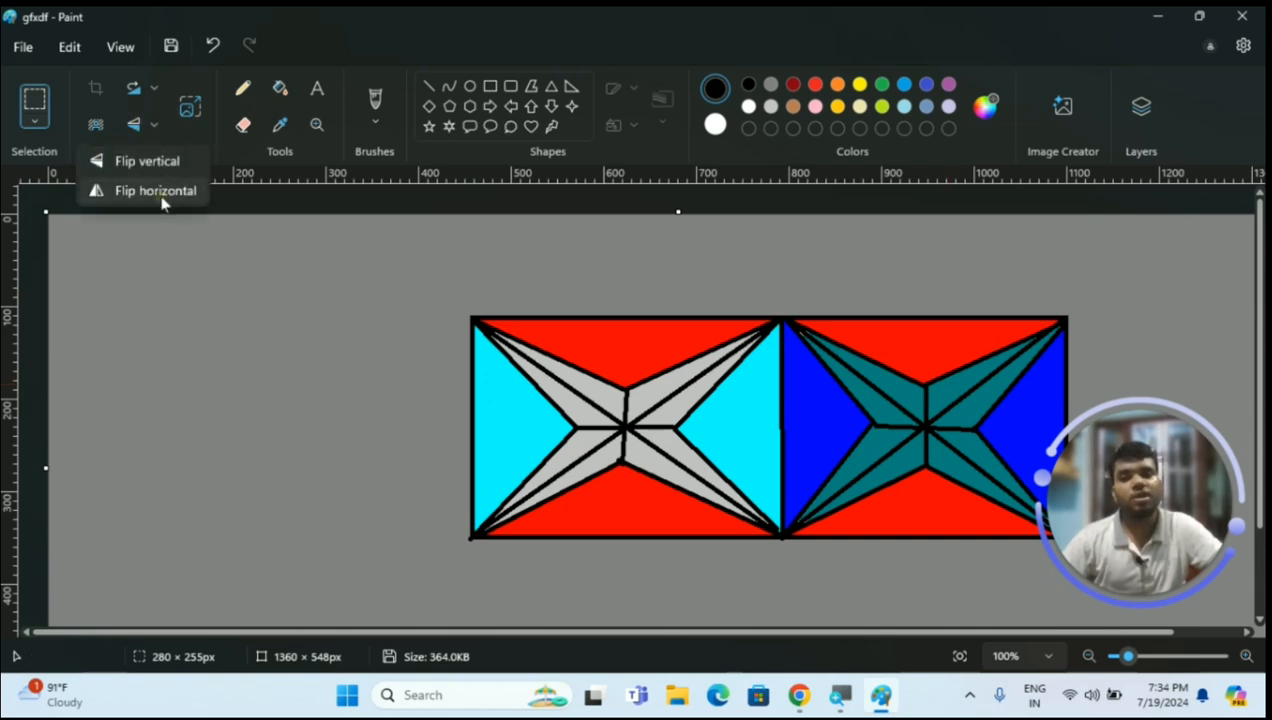
pyautogui.click(160, 191)
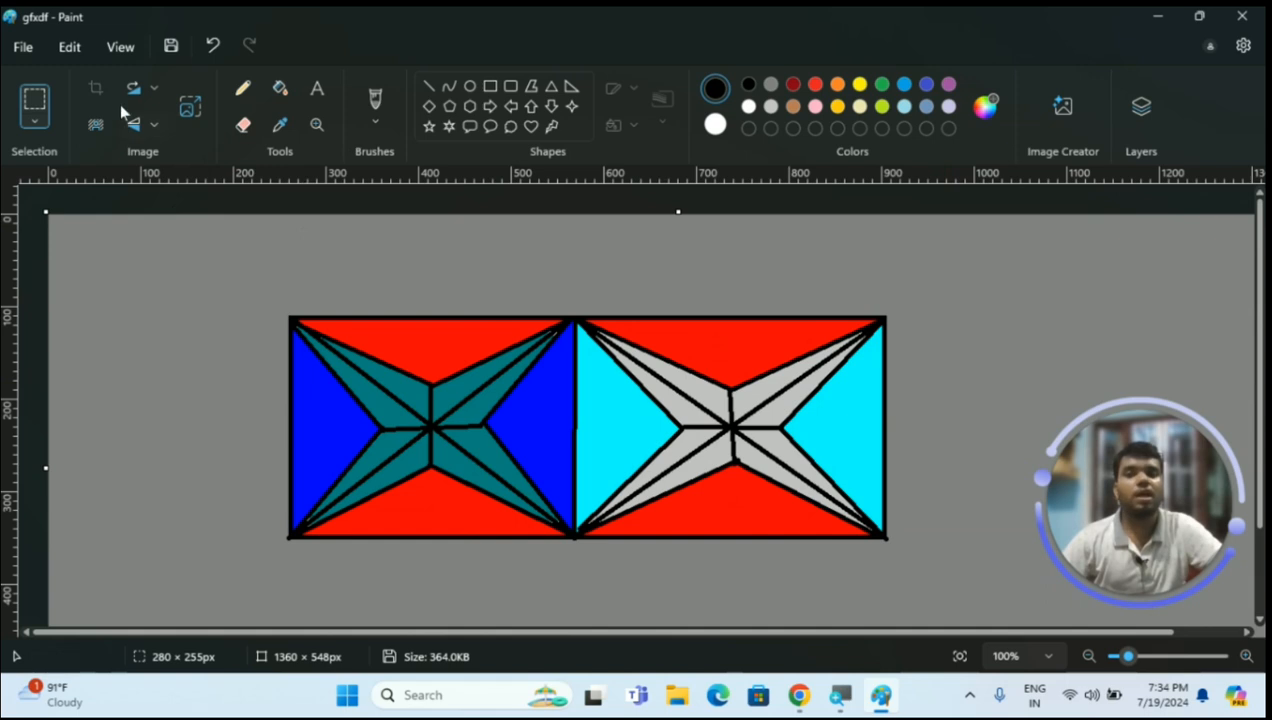
pyautogui.click(156, 125)
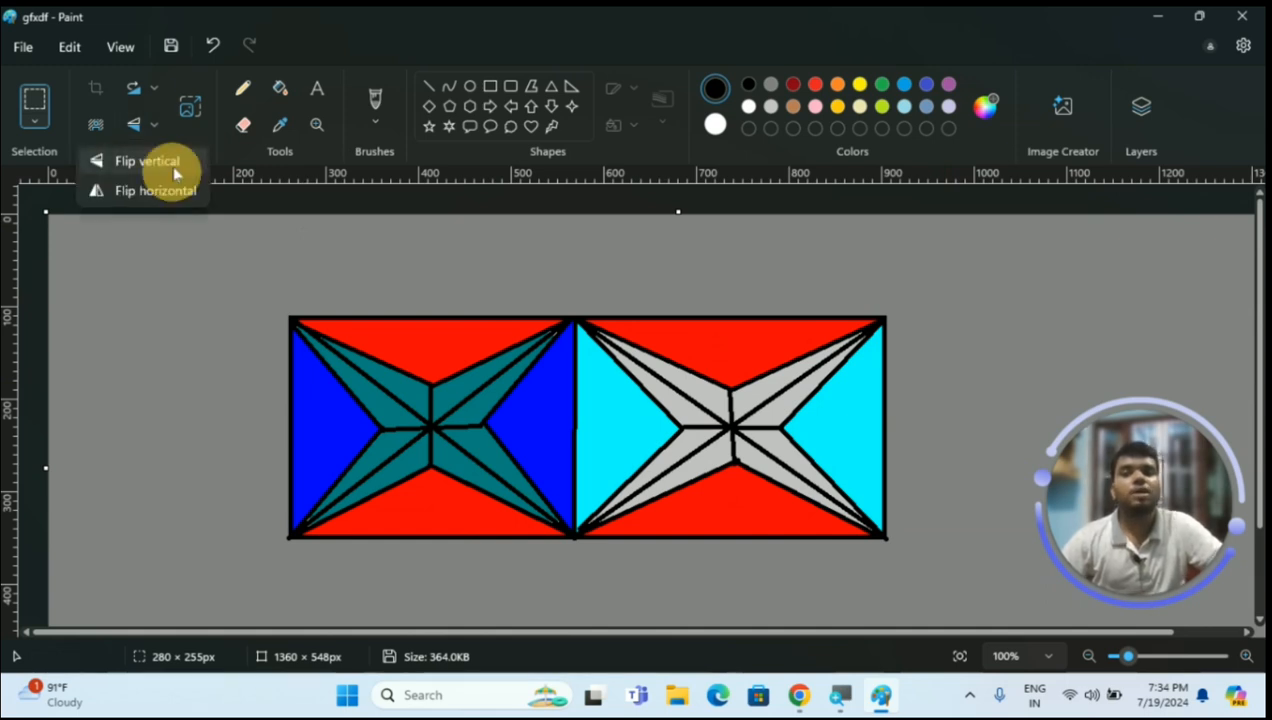
pyautogui.click(175, 163)
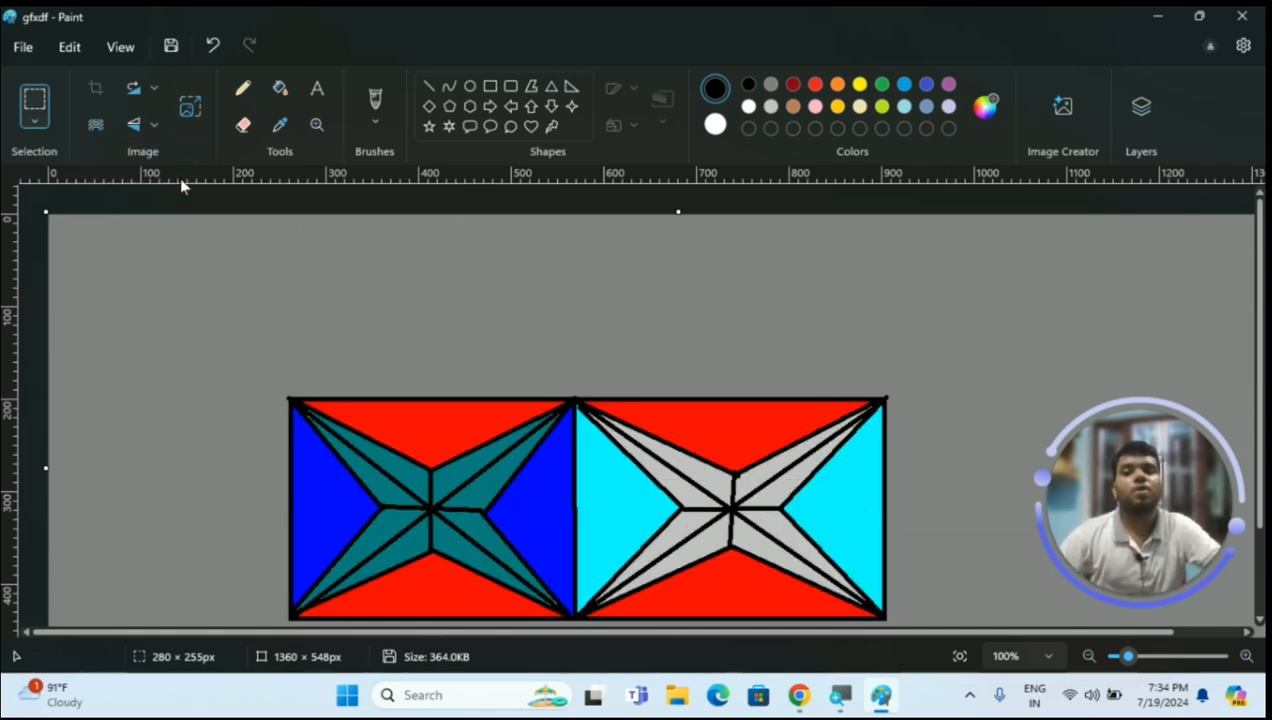
pyautogui.click(153, 119)
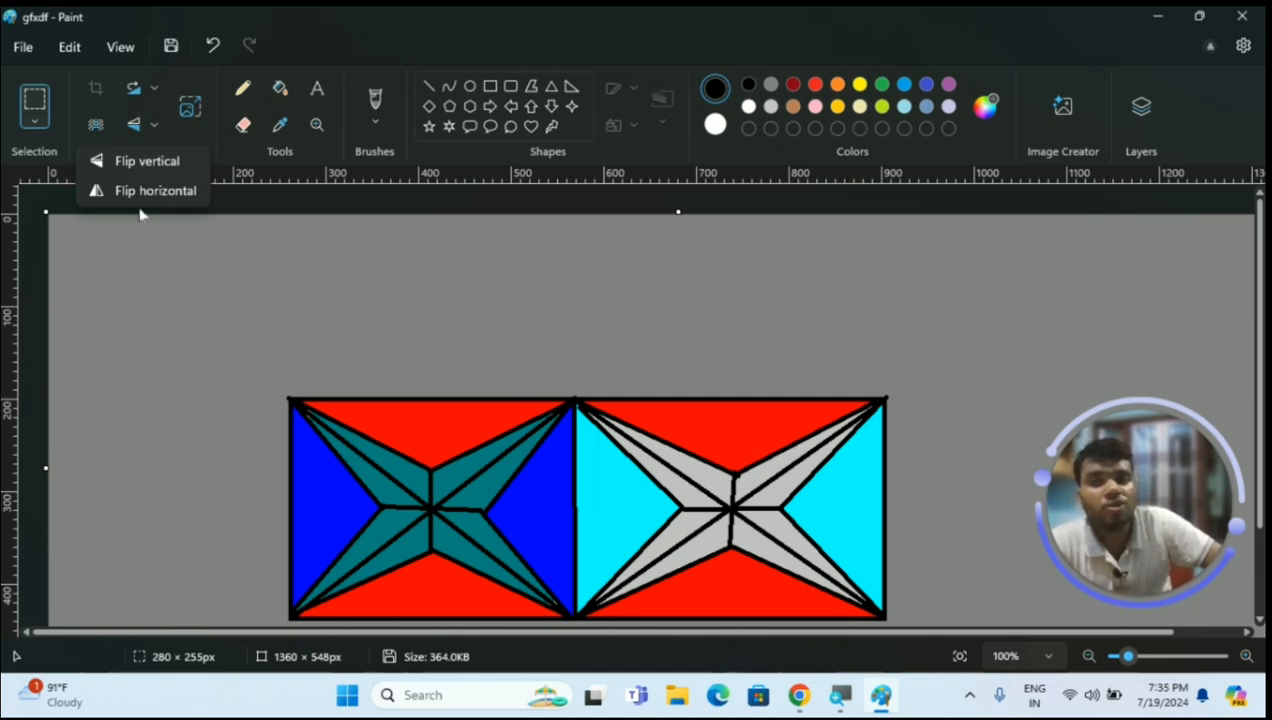
pyautogui.click(155, 123)
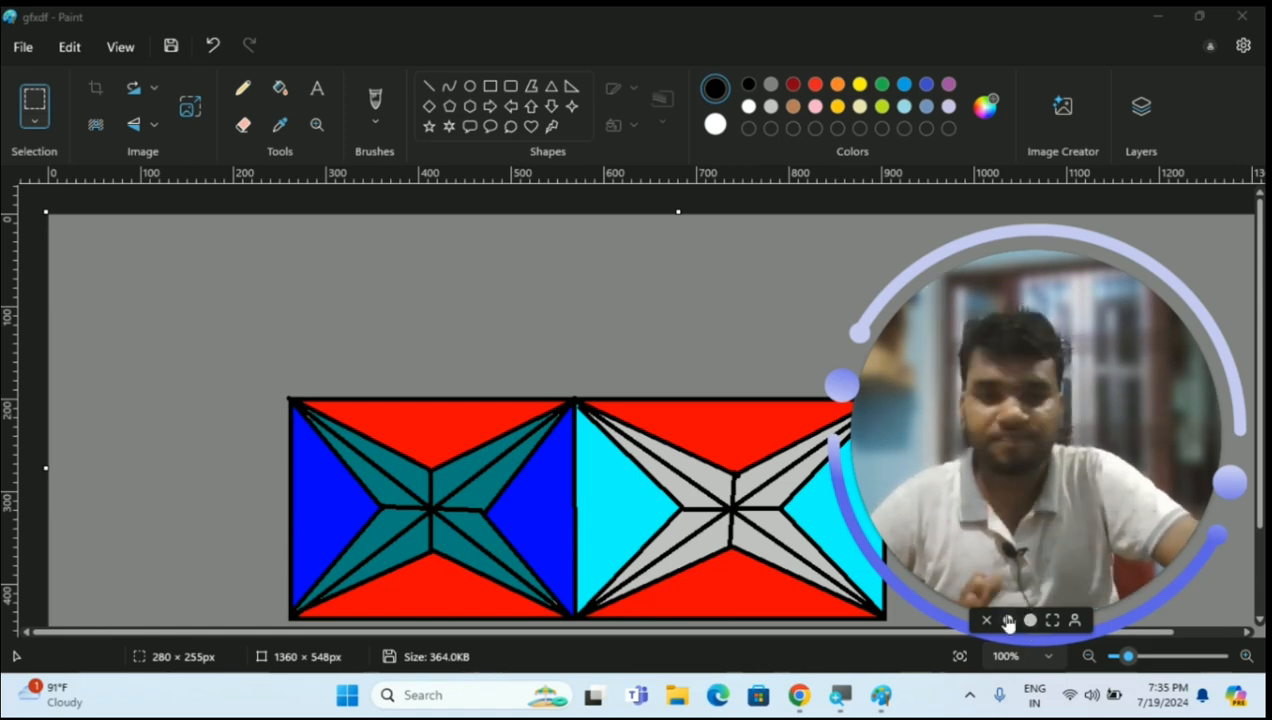
pyautogui.click(1008, 623)
pyautogui.moveTo(945, 480); pyautogui.dragTo(1155, 478)
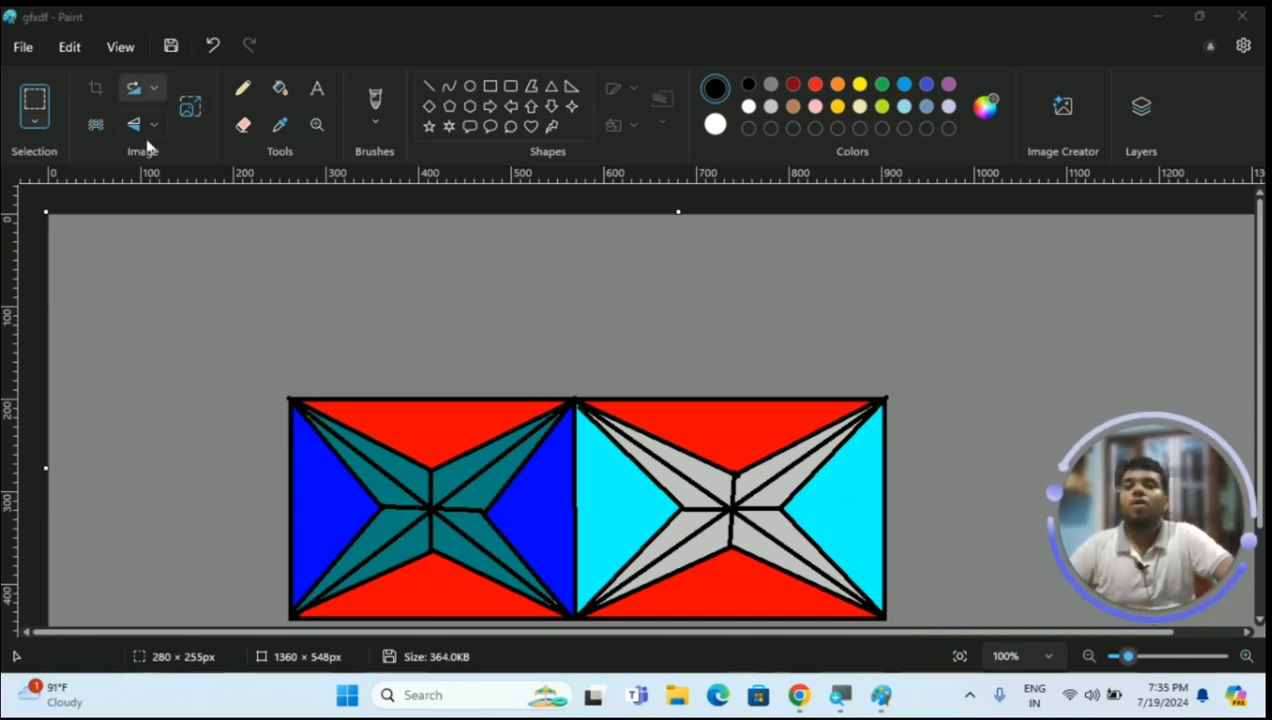
# Skew the picture 10° horizontally and 16° vertically, inspect the slanted image, then undo the skew
pyautogui.click(198, 116)
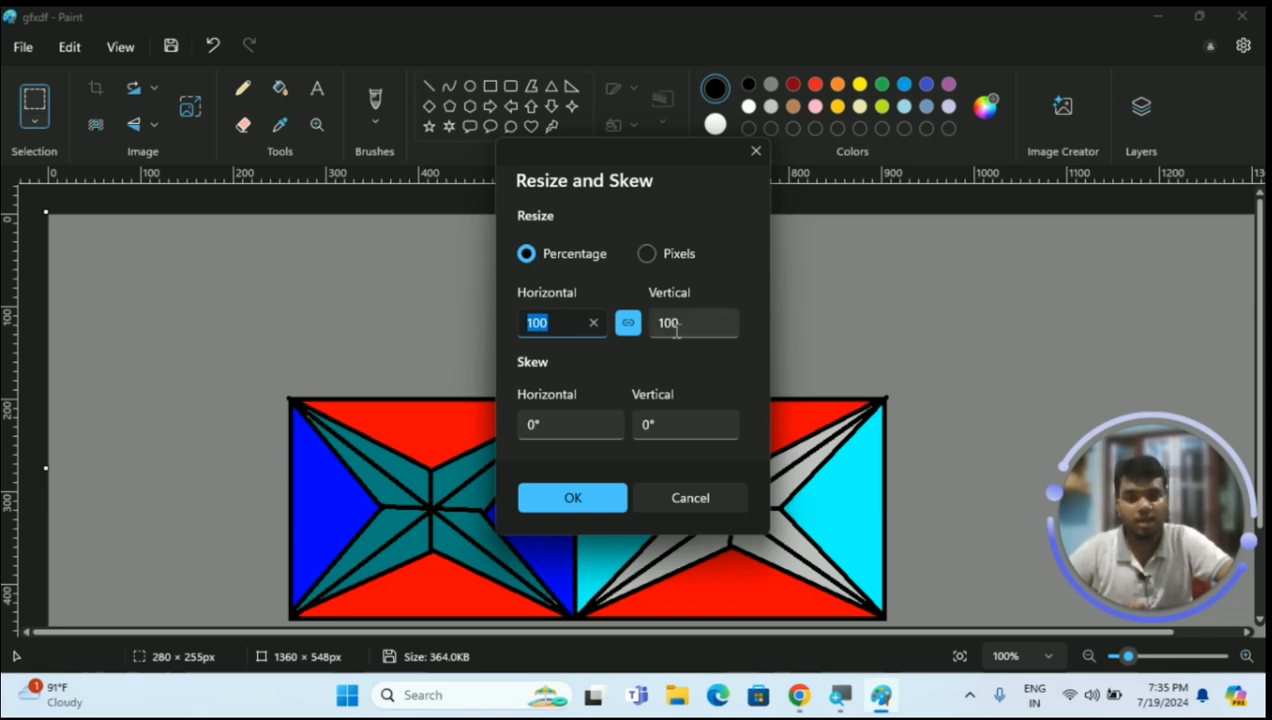
pyautogui.click(555, 424)
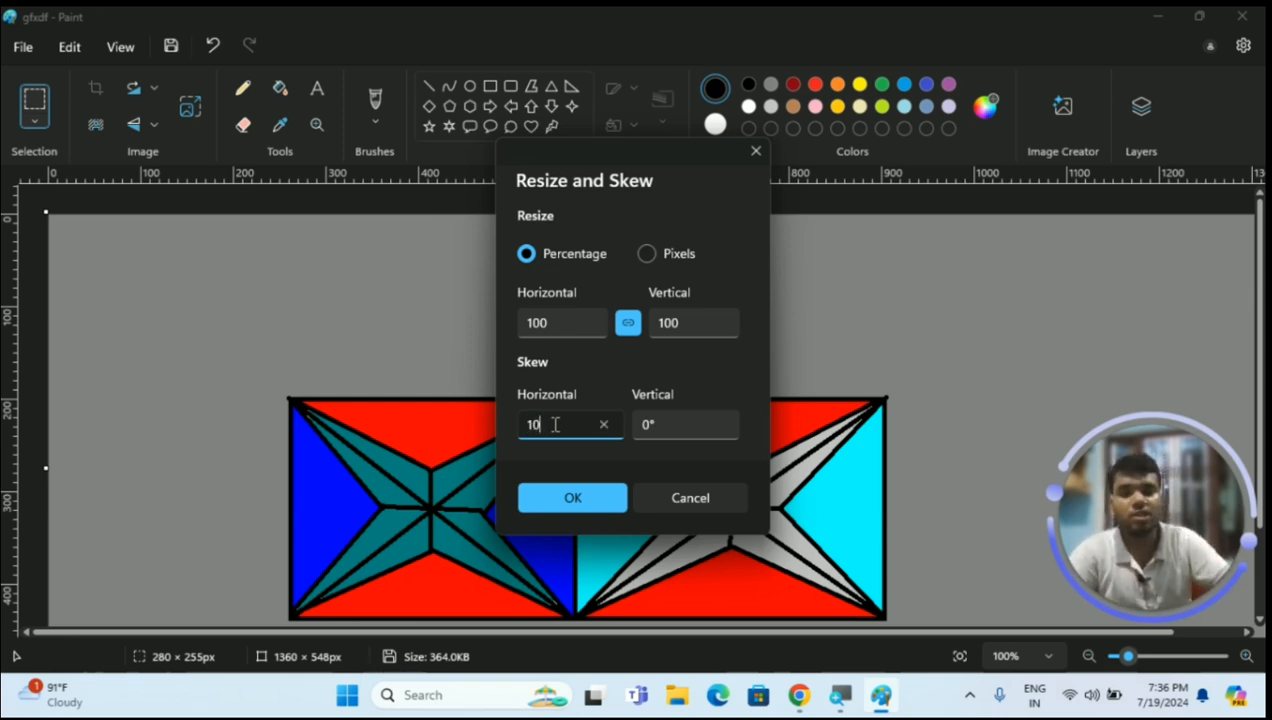
pyautogui.click(700, 422)
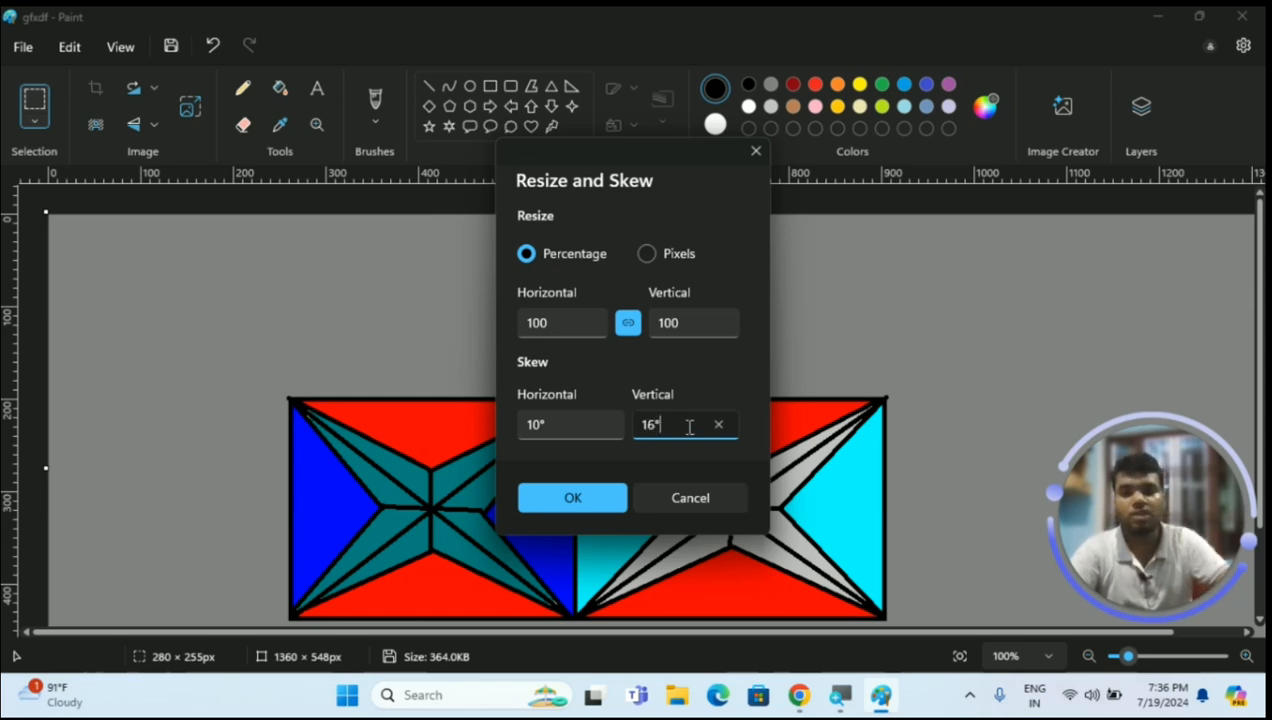
pyautogui.click(600, 497)
pyautogui.scroll(-2, 978, 426)
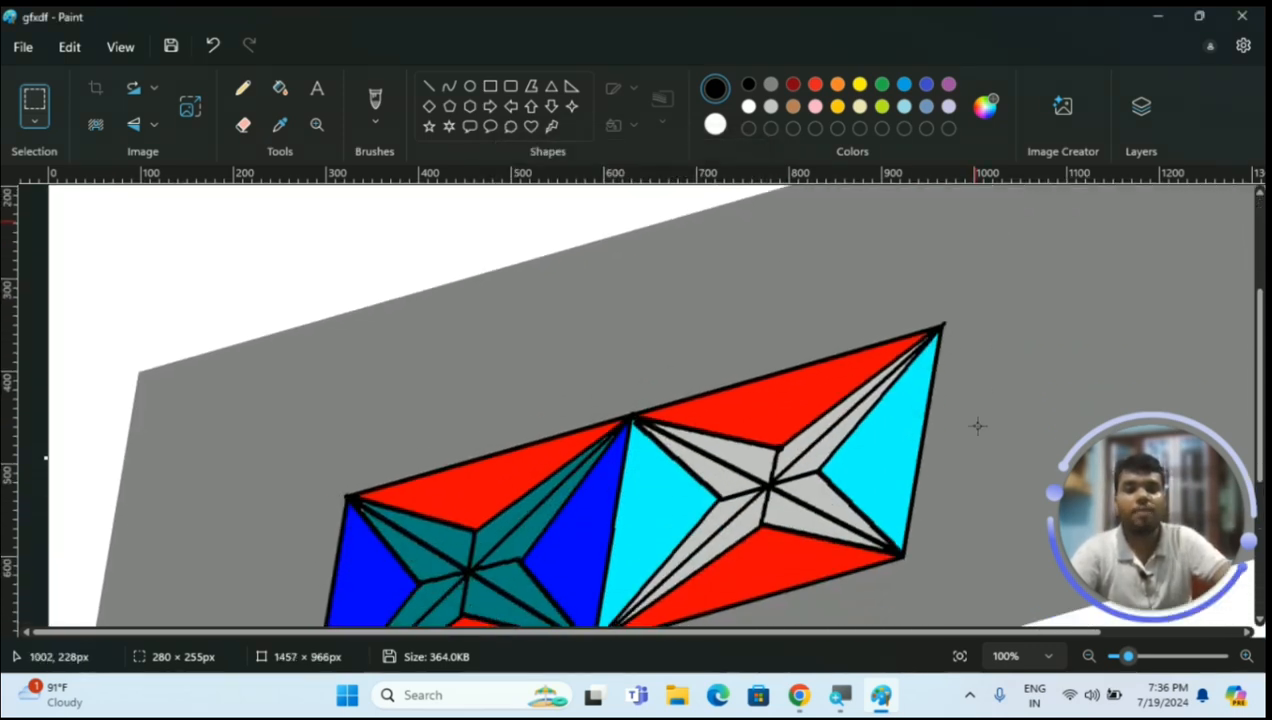
pyautogui.scroll(-3, 978, 426)
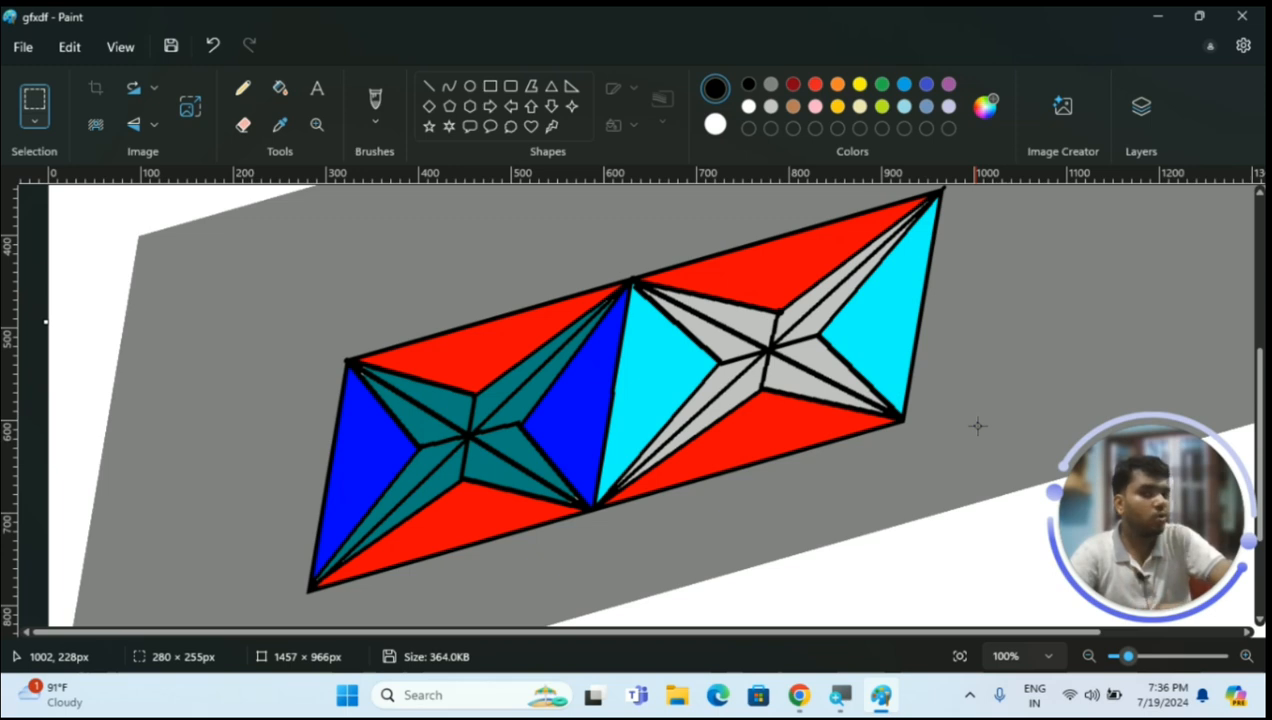
pyautogui.scroll(6, 978, 426)
pyautogui.scroll(-8, 978, 426)
pyautogui.scroll(8, 978, 426)
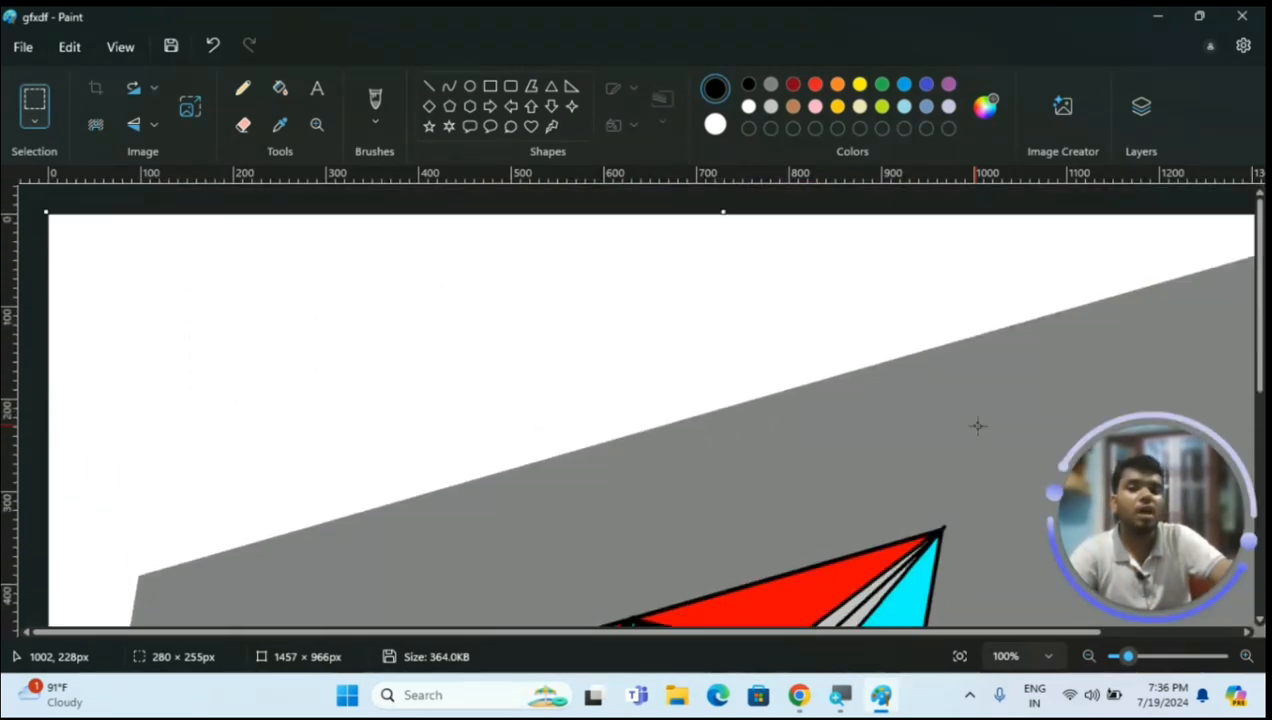
pyautogui.scroll(-5, 978, 426)
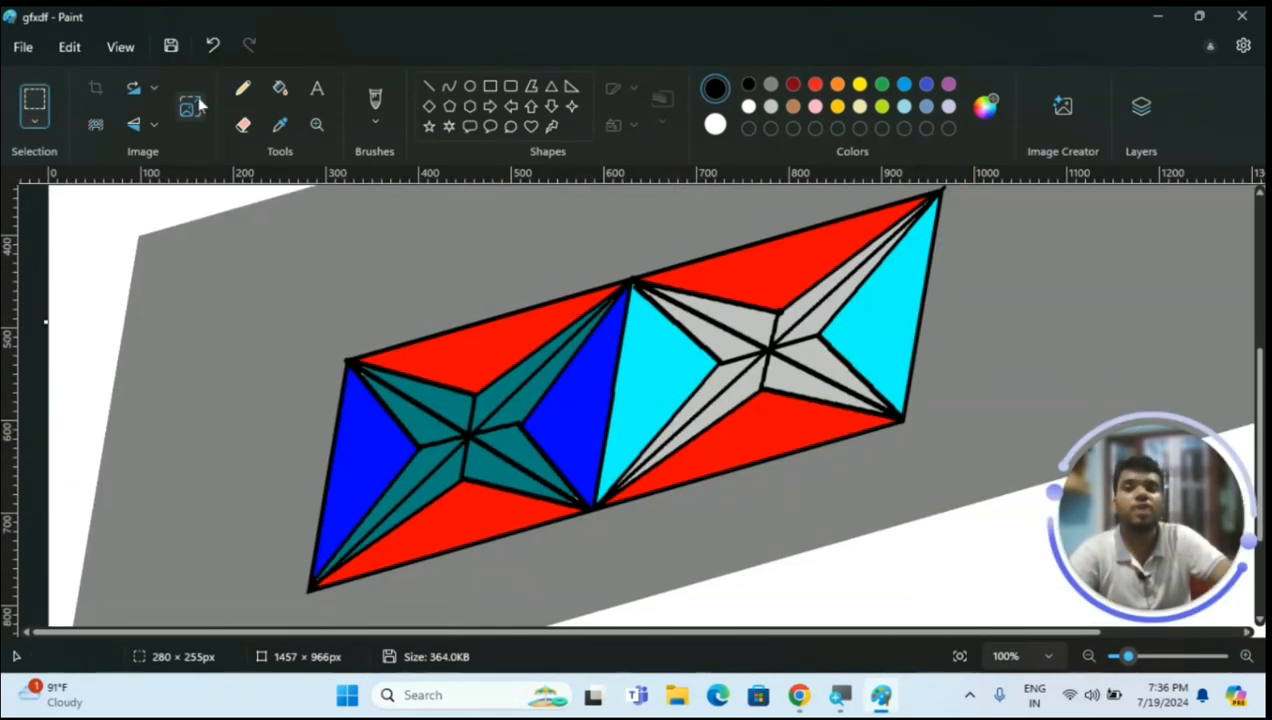
pyautogui.hotkey('ctrl', 'z')
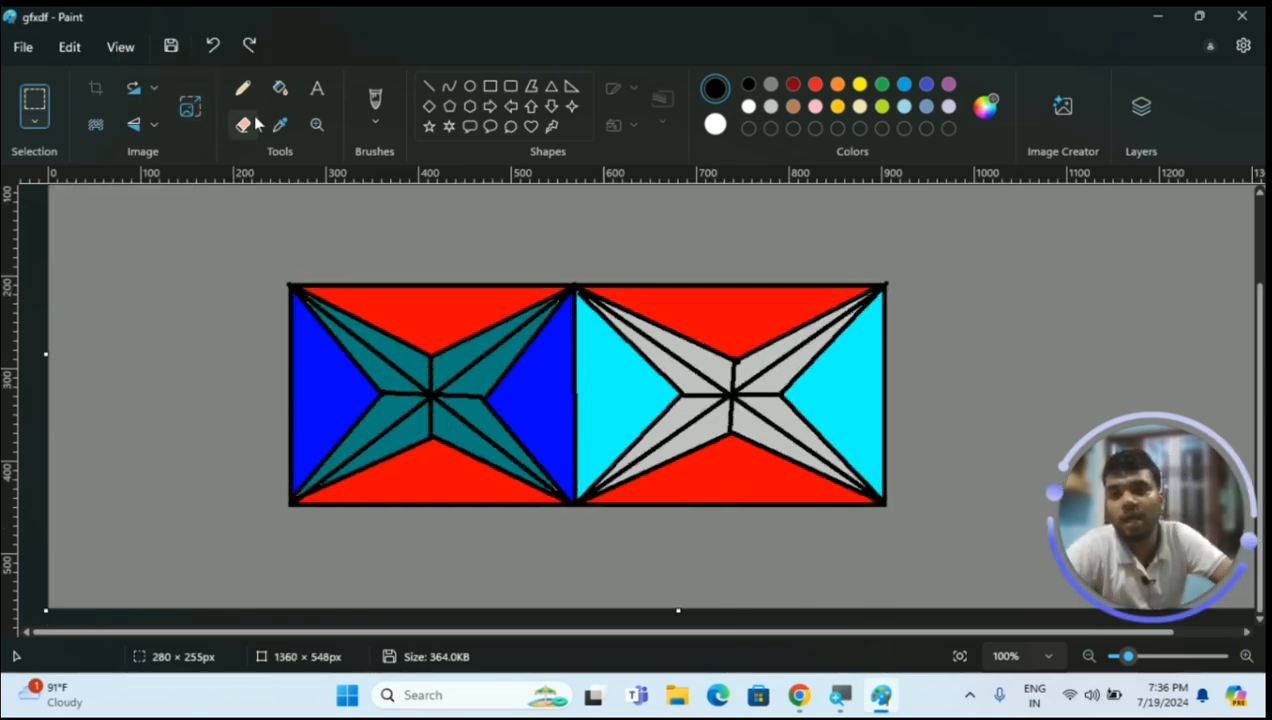
# Scribble freehand over the picture with the black Pencil at its thinnest size, a very thick size and about 11 px
pyautogui.click(238, 91)
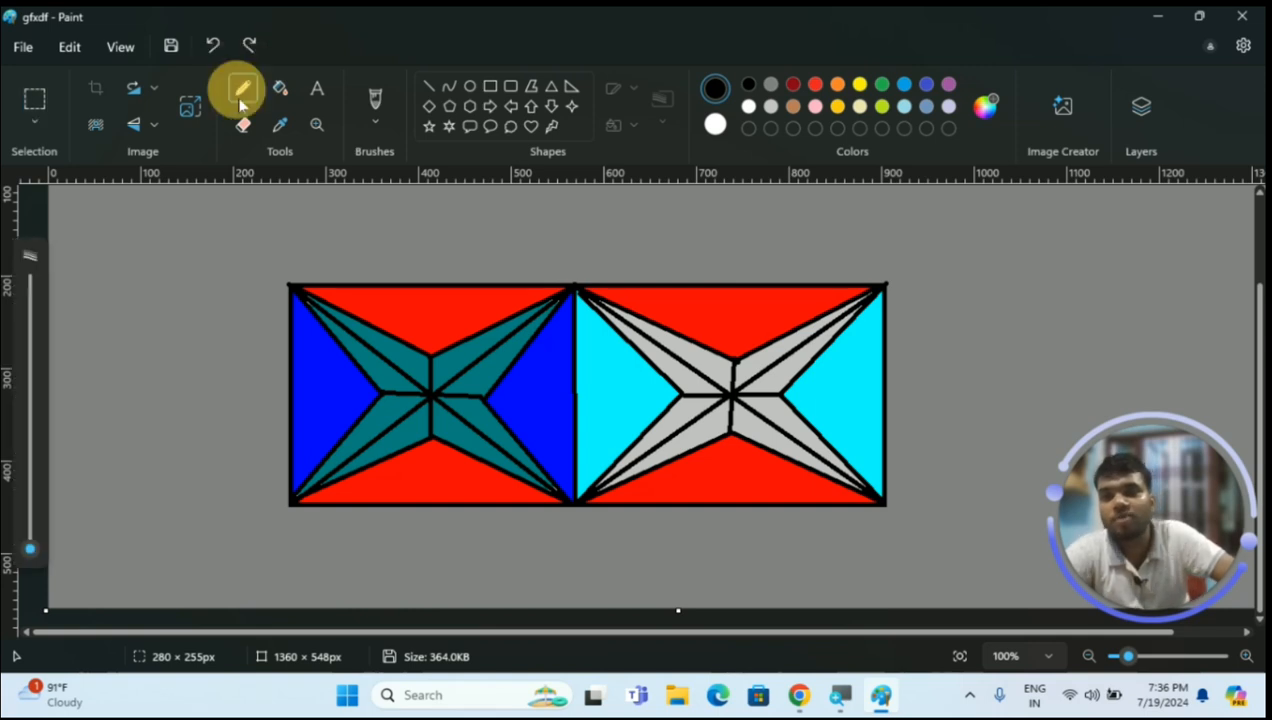
pyautogui.moveTo(285, 229)
pyautogui.mouseDown()
pyautogui.moveTo(215, 312)
pyautogui.moveTo(622, 332)
pyautogui.moveTo(445, 347)
pyautogui.moveTo(593, 364)
pyautogui.moveTo(1152, 316)
pyautogui.moveTo(1128, 272)
pyautogui.moveTo(1133, 379)
pyautogui.moveTo(1092, 388)
pyautogui.moveTo(907, 379)
pyautogui.moveTo(985, 345)
pyautogui.moveTo(1148, 216)
pyautogui.moveTo(1026, 313)
pyautogui.moveTo(978, 332)
pyautogui.moveTo(1012, 364)
pyautogui.moveTo(1012, 385)
pyautogui.moveTo(982, 390)
pyautogui.mouseUp()
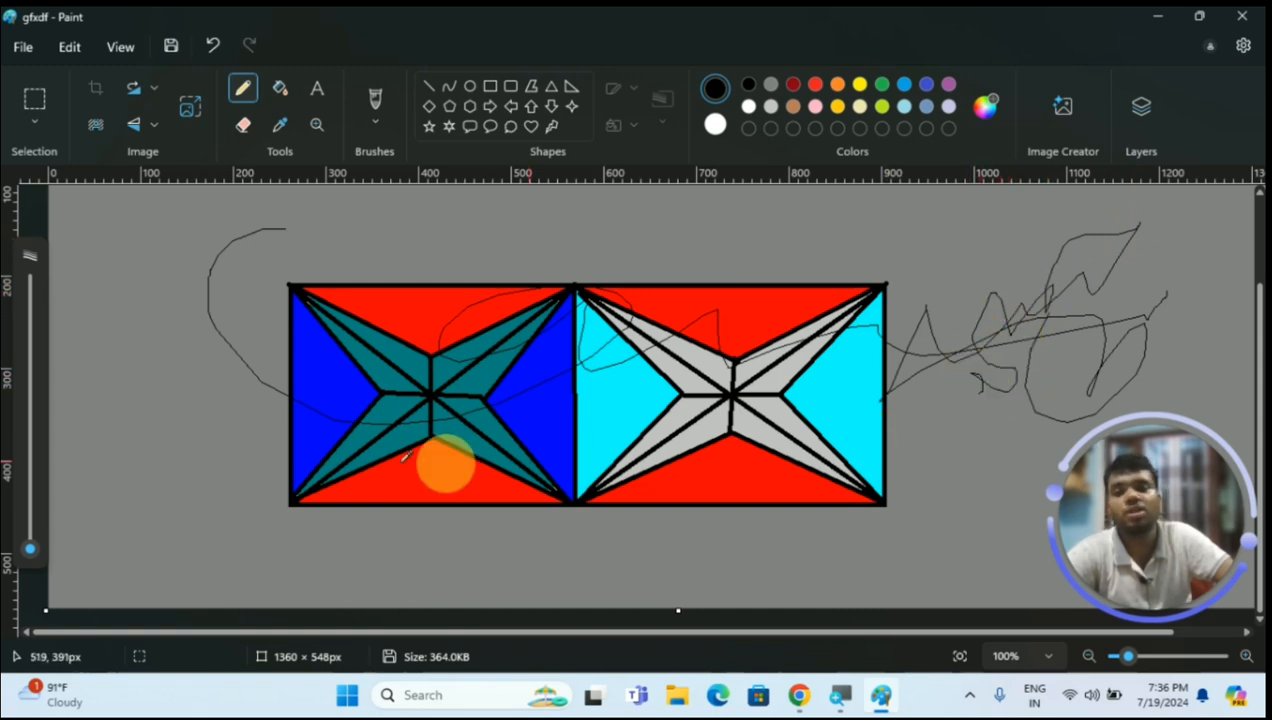
pyautogui.moveTo(31, 549); pyautogui.dragTo(31, 439)
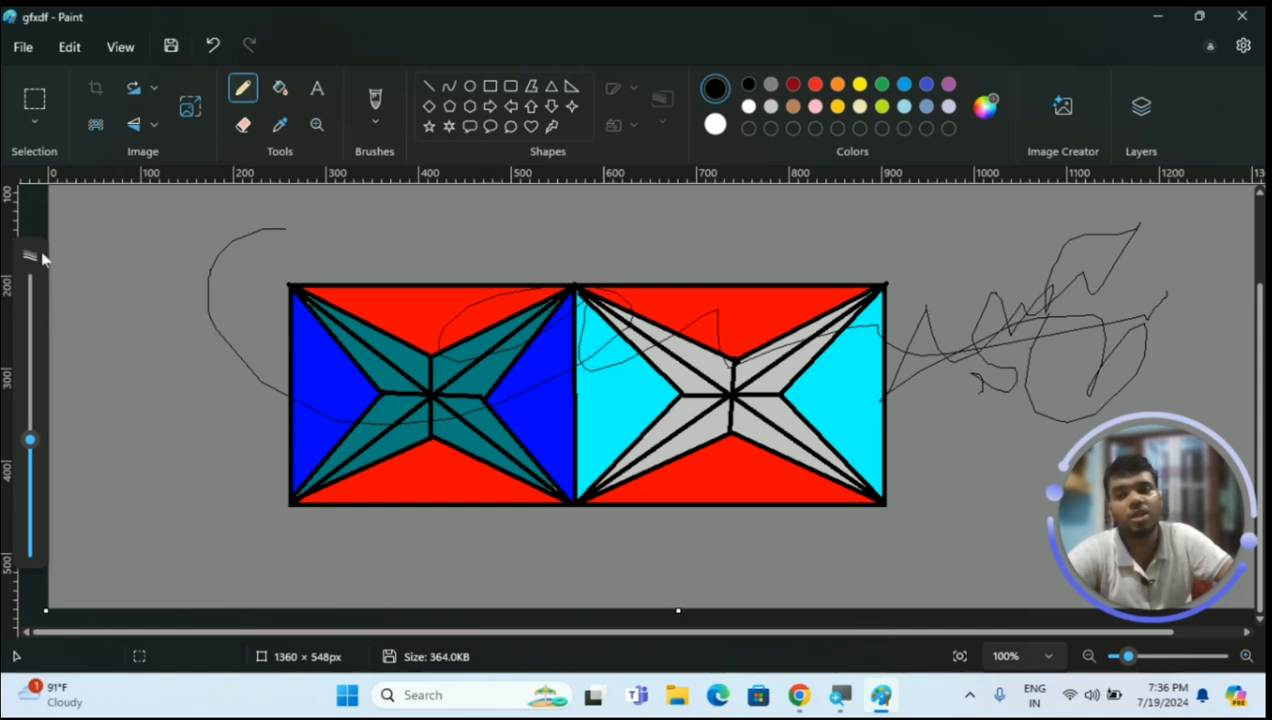
pyautogui.moveTo(229, 261)
pyautogui.mouseDown()
pyautogui.moveTo(195, 351)
pyautogui.moveTo(270, 262)
pyautogui.moveTo(396, 284)
pyautogui.moveTo(1117, 257)
pyautogui.moveTo(748, 399)
pyautogui.moveTo(534, 523)
pyautogui.moveTo(729, 387)
pyautogui.moveTo(651, 404)
pyautogui.moveTo(1035, 478)
pyautogui.mouseUp()
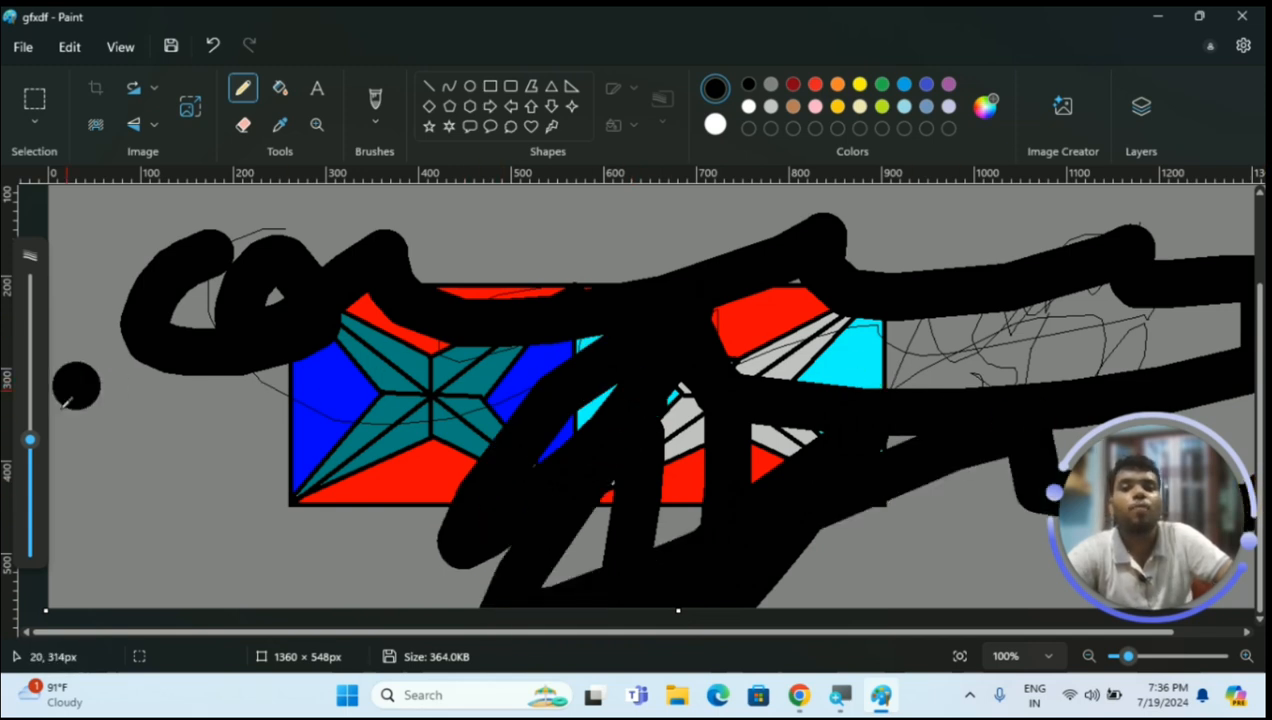
pyautogui.moveTo(29, 440); pyautogui.dragTo(30, 524)
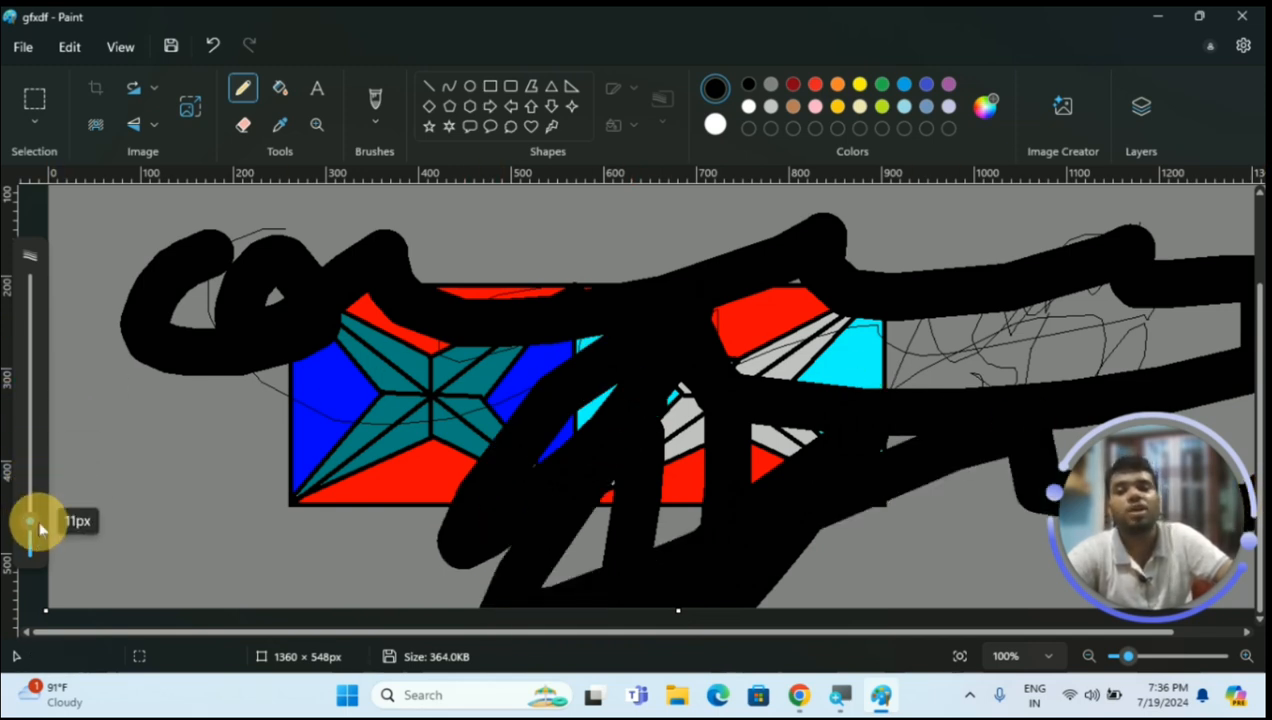
pyautogui.moveTo(85, 438)
pyautogui.mouseDown()
pyautogui.moveTo(120, 416)
pyautogui.moveTo(148, 462)
pyautogui.moveTo(137, 537)
pyautogui.mouseUp()
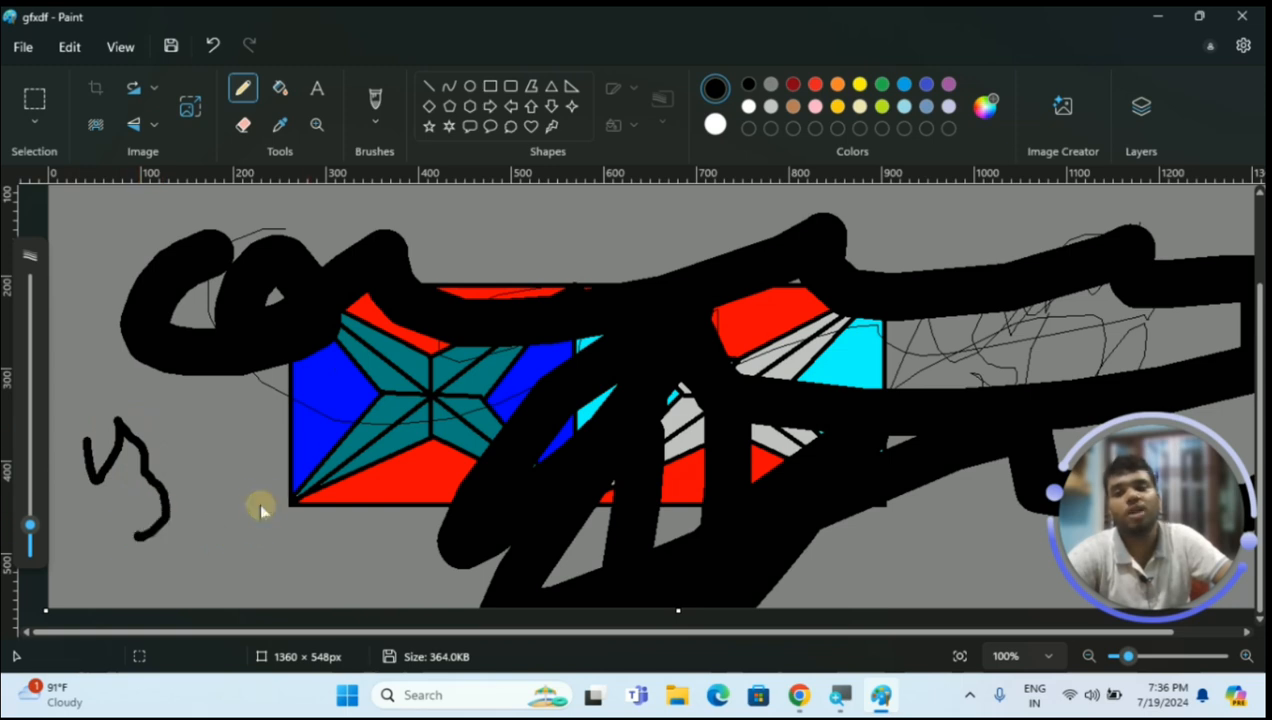
# Fill the grey background, the thick black scribble and a teal star facet with dark red, then undo the fills
pyautogui.click(283, 89)
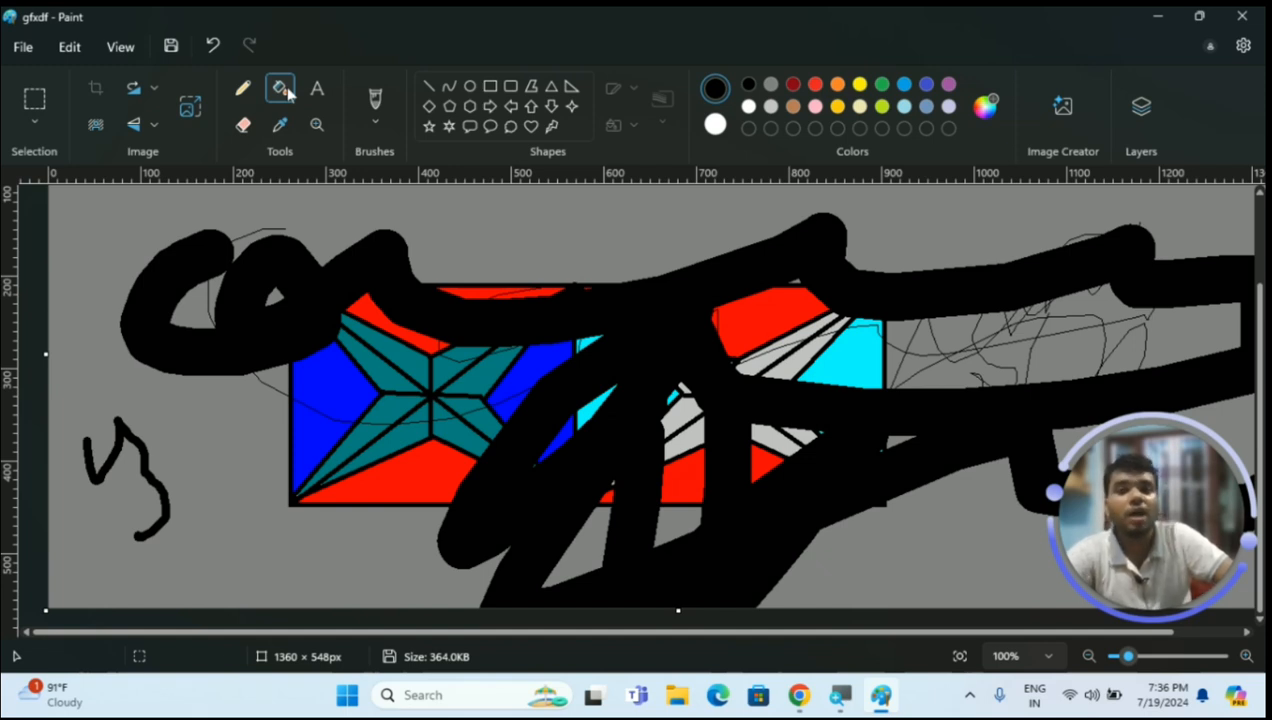
pyautogui.click(793, 84)
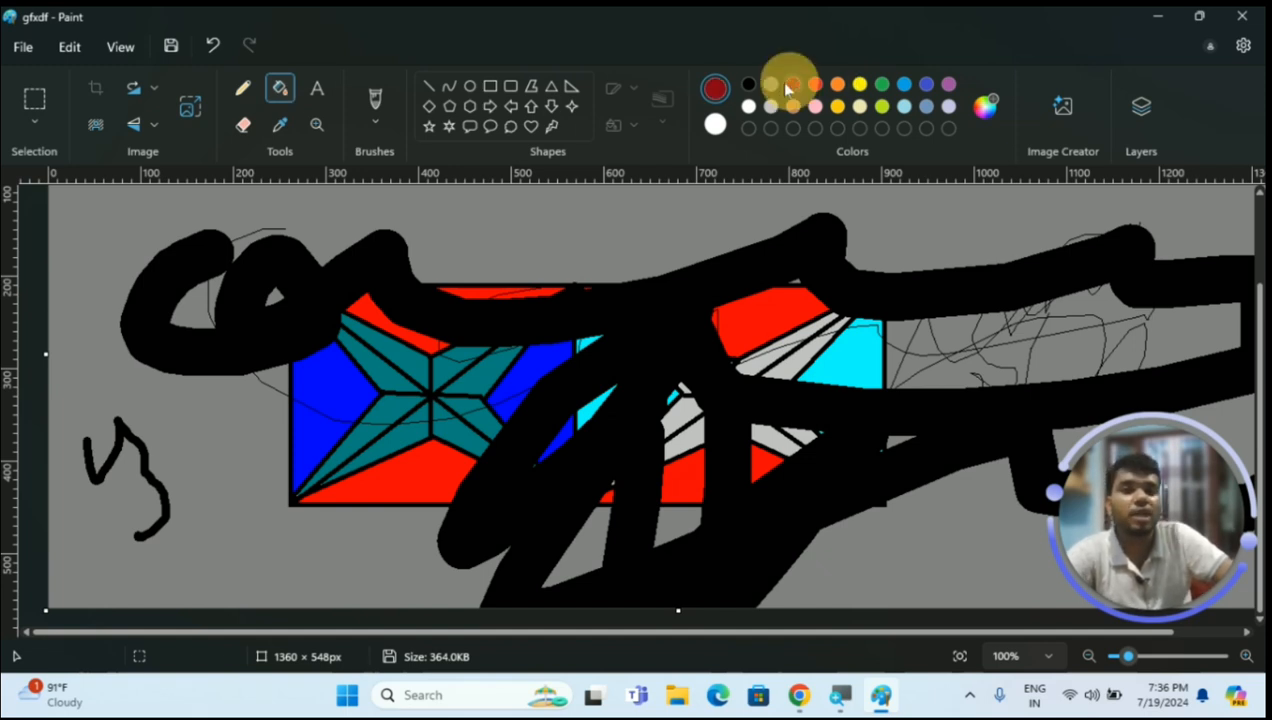
pyautogui.click(534, 219)
pyautogui.click(500, 313)
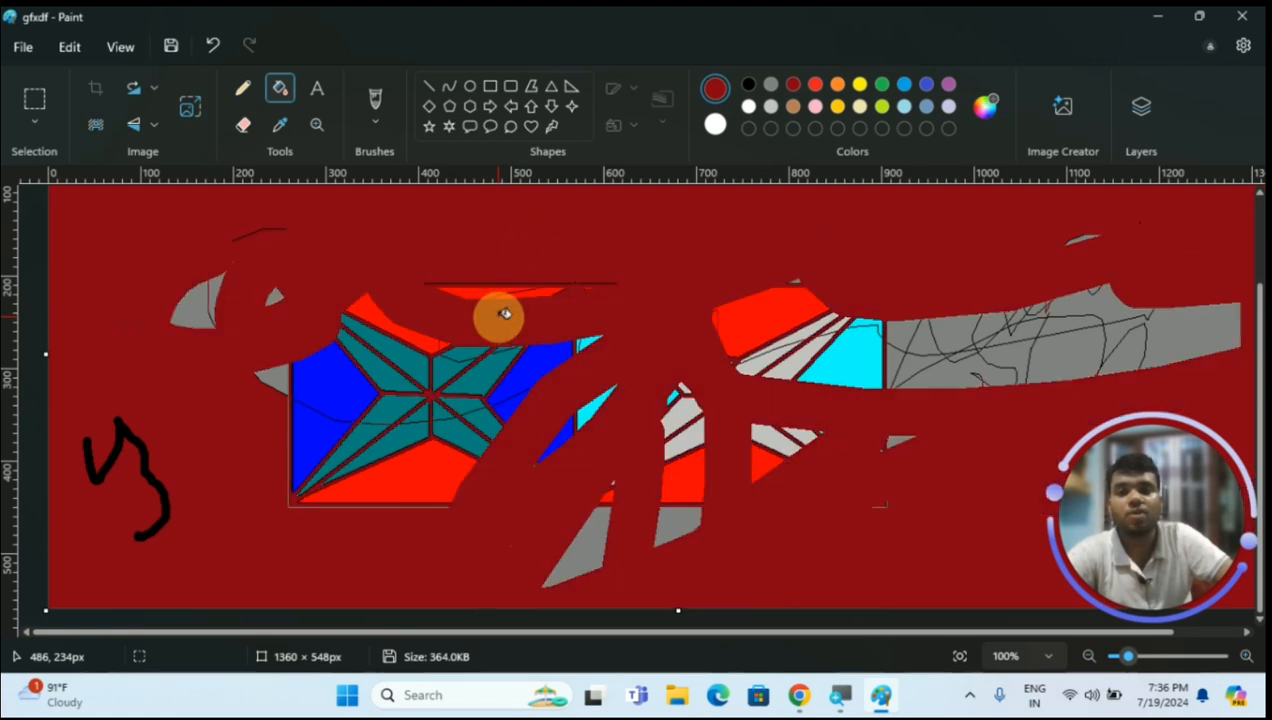
pyautogui.click(476, 372)
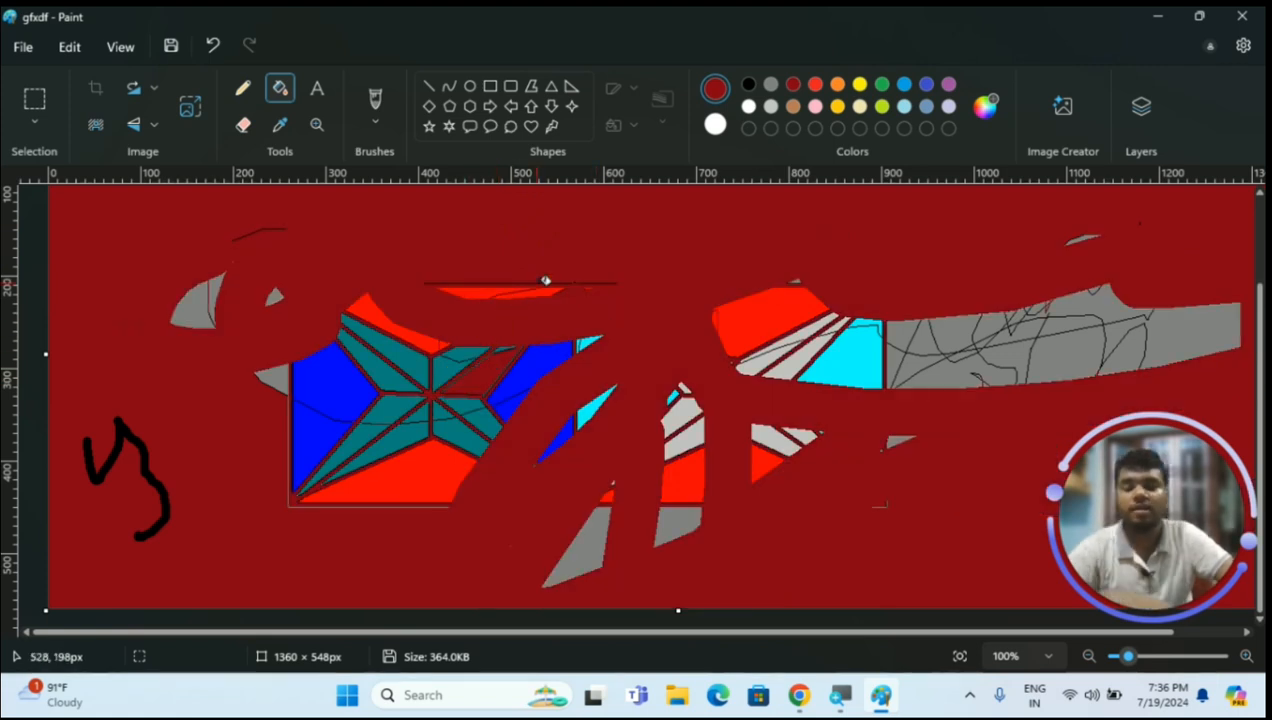
pyautogui.hotkey('ctrl', 'z')
pyautogui.hotkey('ctrl', 'z')
pyautogui.hotkey('ctrl', 'z')
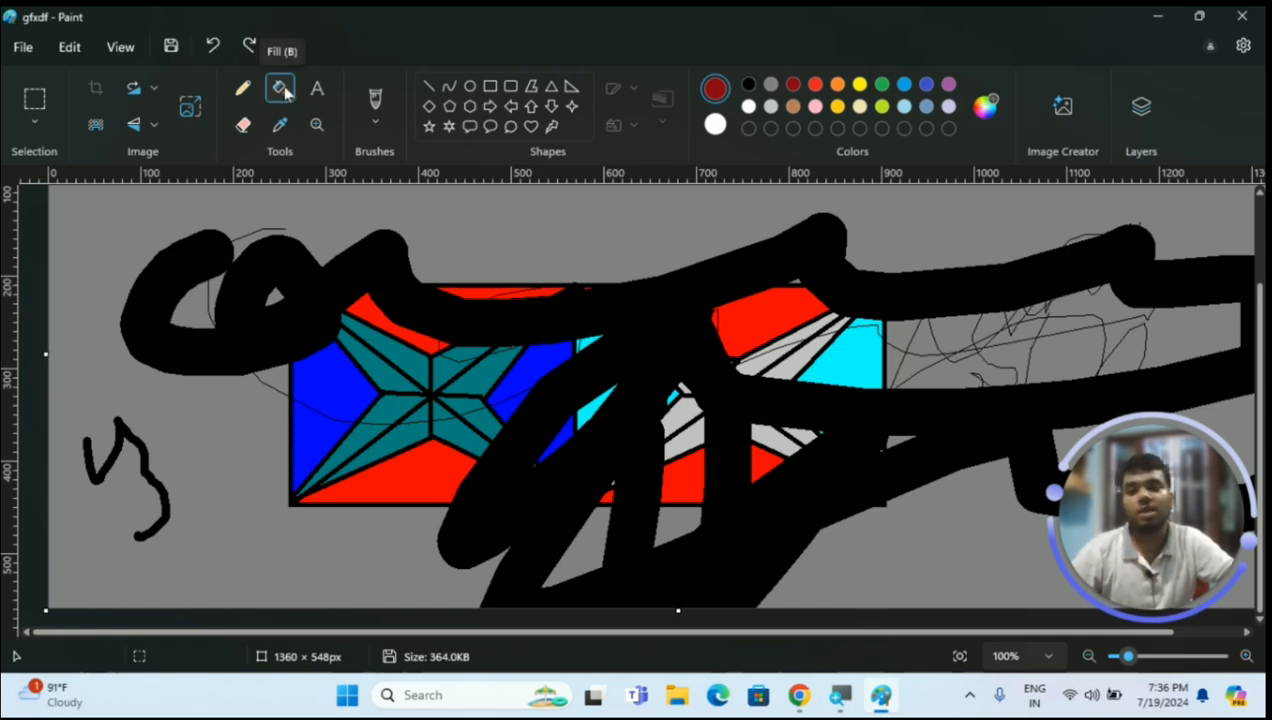
# Erase freehand strokes across the scribbled design with the Eraser, first at a small size and then at a much thicker one
pyautogui.click(243, 127)
pyautogui.moveTo(191, 230)
pyautogui.mouseDown()
pyautogui.moveTo(502, 292)
pyautogui.moveTo(465, 351)
pyautogui.moveTo(1026, 368)
pyautogui.moveTo(1095, 342)
pyautogui.moveTo(741, 371)
pyautogui.moveTo(643, 417)
pyautogui.moveTo(660, 485)
pyautogui.mouseUp()
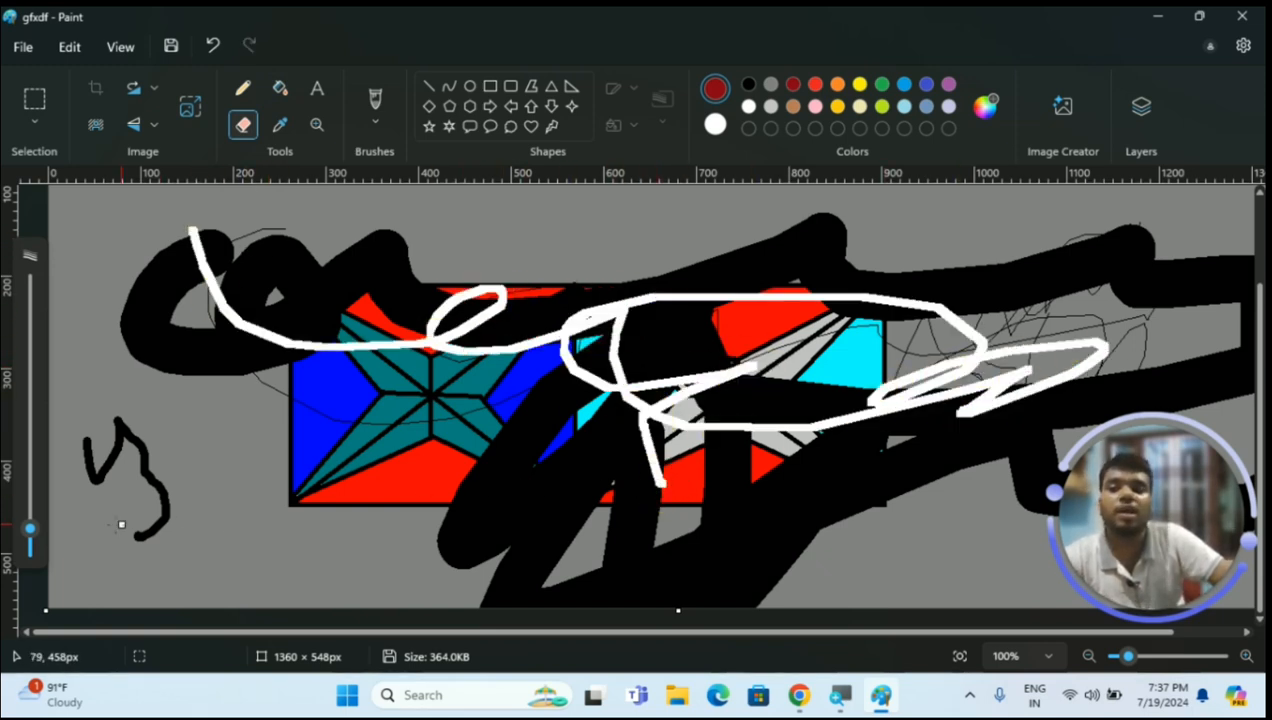
pyautogui.moveTo(30, 538); pyautogui.dragTo(30, 418)
pyautogui.moveTo(454, 363)
pyautogui.mouseDown()
pyautogui.moveTo(717, 380)
pyautogui.moveTo(812, 452)
pyautogui.moveTo(825, 428)
pyautogui.moveTo(828, 490)
pyautogui.mouseUp()
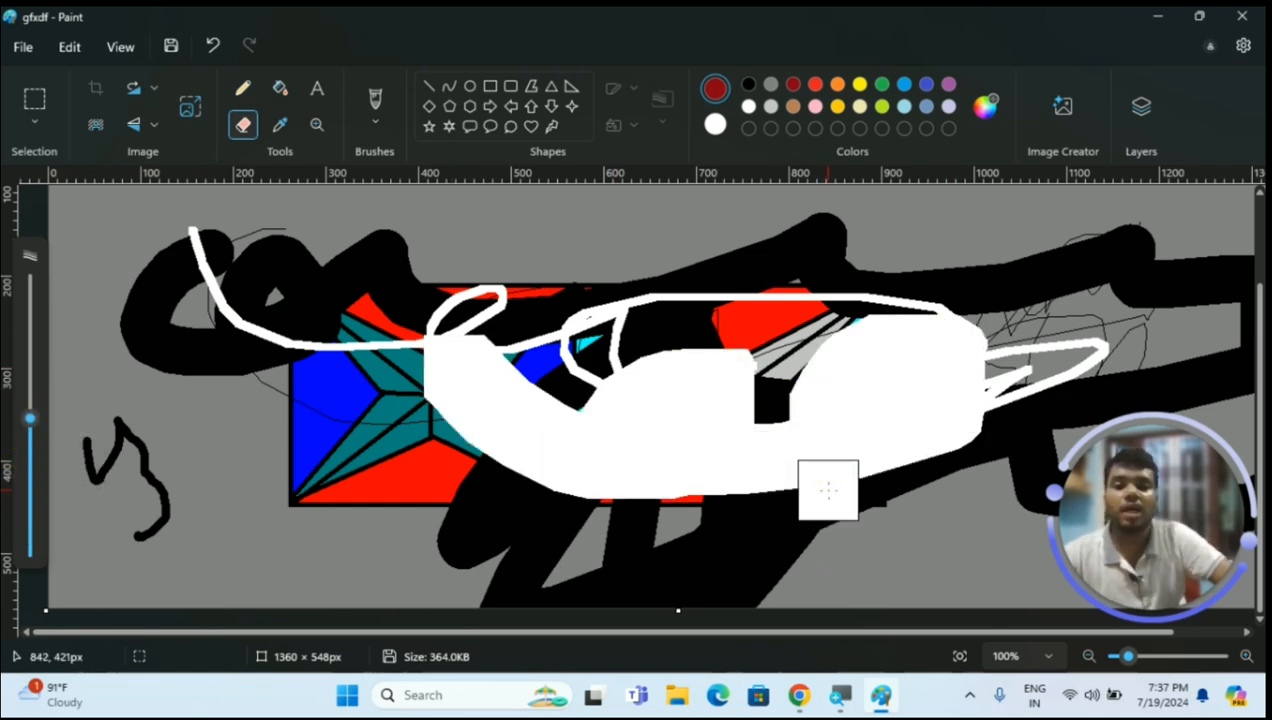
# Enlarge the eraser gradually to nearly its maximum size
pyautogui.hotkey('ctrl', '+')
pyautogui.hotkey('ctrl', '+')
pyautogui.hotkey('ctrl', '+')
pyautogui.hotkey('ctrl', '+')
pyautogui.hotkey('ctrl', '+')
pyautogui.hotkey('ctrl', '+')
pyautogui.hotkey('ctrl', '+')
pyautogui.hotkey('ctrl', '+')
pyautogui.hotkey('ctrl', '+')
pyautogui.hotkey('ctrl', '+')
pyautogui.hotkey('ctrl', '+')
pyautogui.hotkey('ctrl', '+')
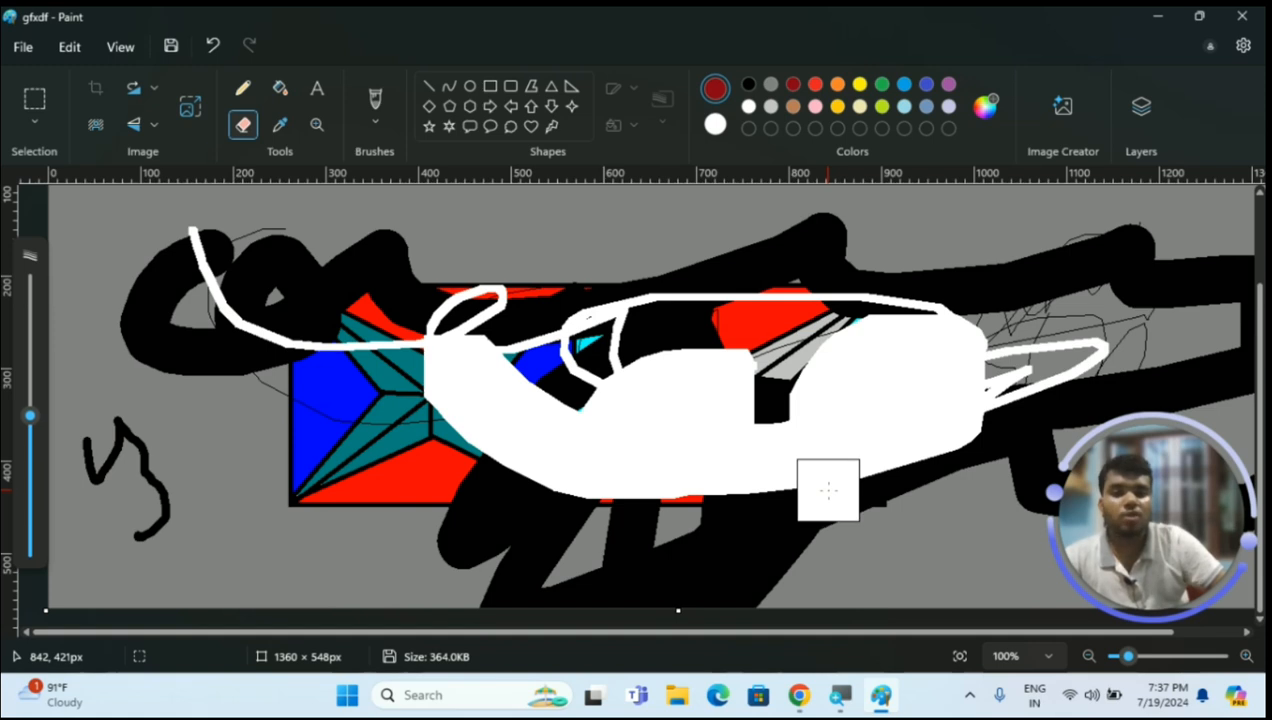
pyautogui.hotkey('ctrl', '+')
pyautogui.hotkey('ctrl', '+')
pyautogui.hotkey('ctrl', '+')
pyautogui.hotkey('ctrl', '+')
pyautogui.hotkey('ctrl', '+')
pyautogui.hotkey('ctrl', '+')
pyautogui.hotkey('ctrl', '+')
pyautogui.hotkey('ctrl', '+')
pyautogui.hotkey('ctrl', '+')
pyautogui.hotkey('ctrl', '+')
pyautogui.hotkey('ctrl', '+')
pyautogui.hotkey('ctrl', '+')
pyautogui.hotkey('ctrl', '+')
pyautogui.hotkey('ctrl', '+')
pyautogui.hotkey('ctrl', '+')
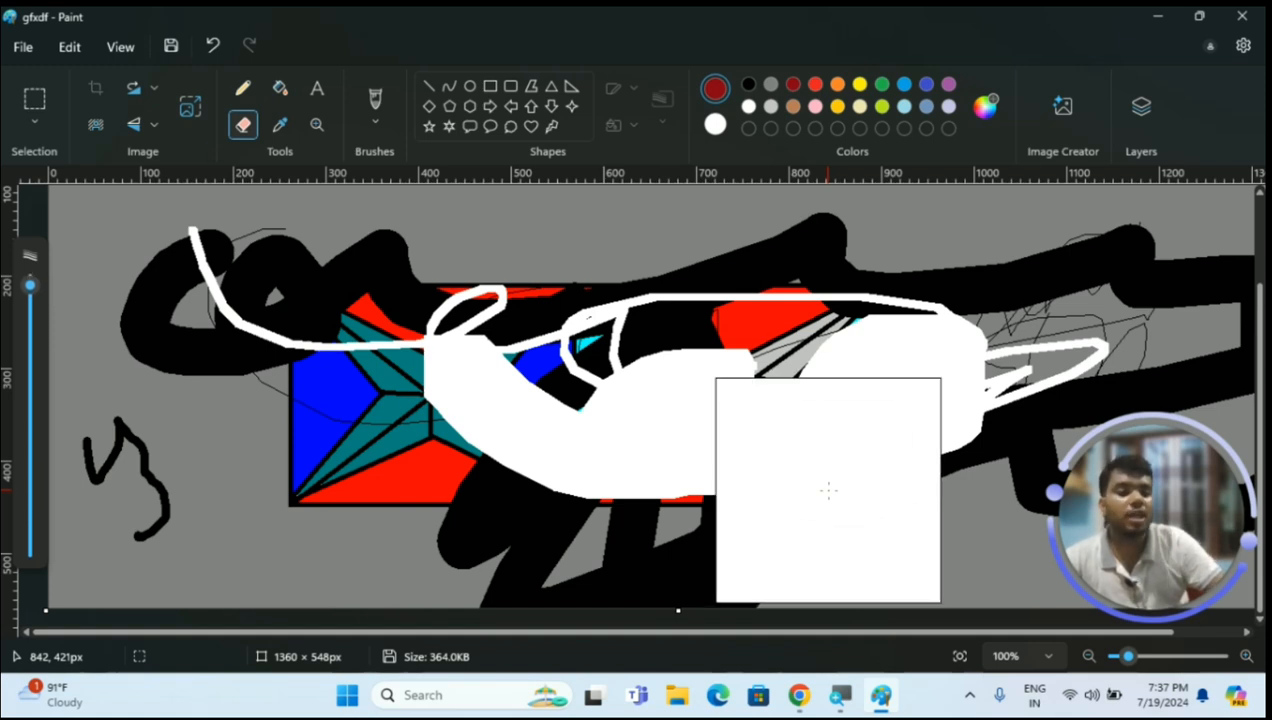
# Shrink the eraser gradually back down to a small size
pyautogui.hotkey('ctrl', '-')
pyautogui.hotkey('ctrl', '-')
pyautogui.hotkey('ctrl', '-')
pyautogui.hotkey('ctrl', '-')
pyautogui.hotkey('ctrl', '-')
pyautogui.hotkey('ctrl', '-')
pyautogui.hotkey('ctrl', '-')
pyautogui.hotkey('ctrl', '-')
pyautogui.hotkey('ctrl', '-')
pyautogui.hotkey('ctrl', '-')
pyautogui.hotkey('ctrl', '-')
pyautogui.hotkey('ctrl', '-')
pyautogui.hotkey('ctrl', '-')
pyautogui.hotkey('ctrl', '-')
pyautogui.hotkey('ctrl', '-')
pyautogui.hotkey('ctrl', '-')
pyautogui.hotkey('ctrl', '-')
pyautogui.hotkey('ctrl', '-')
pyautogui.hotkey('ctrl', '-')
pyautogui.hotkey('ctrl', '-')
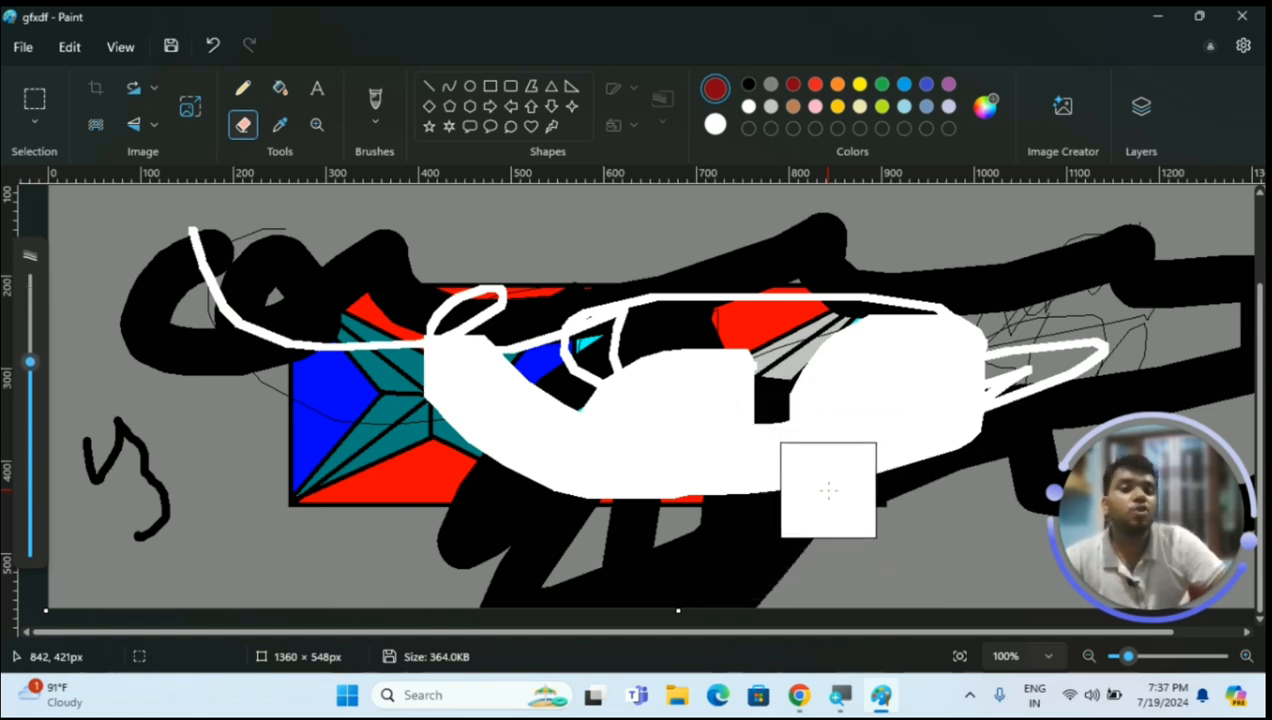
pyautogui.hotkey('ctrl', '-')
pyautogui.hotkey('ctrl', '-')
pyautogui.hotkey('ctrl', '-')
pyautogui.hotkey('ctrl', '-')
pyautogui.hotkey('ctrl', '-')
pyautogui.hotkey('ctrl', '-')
pyautogui.hotkey('ctrl', '-')
pyautogui.hotkey('ctrl', '-')
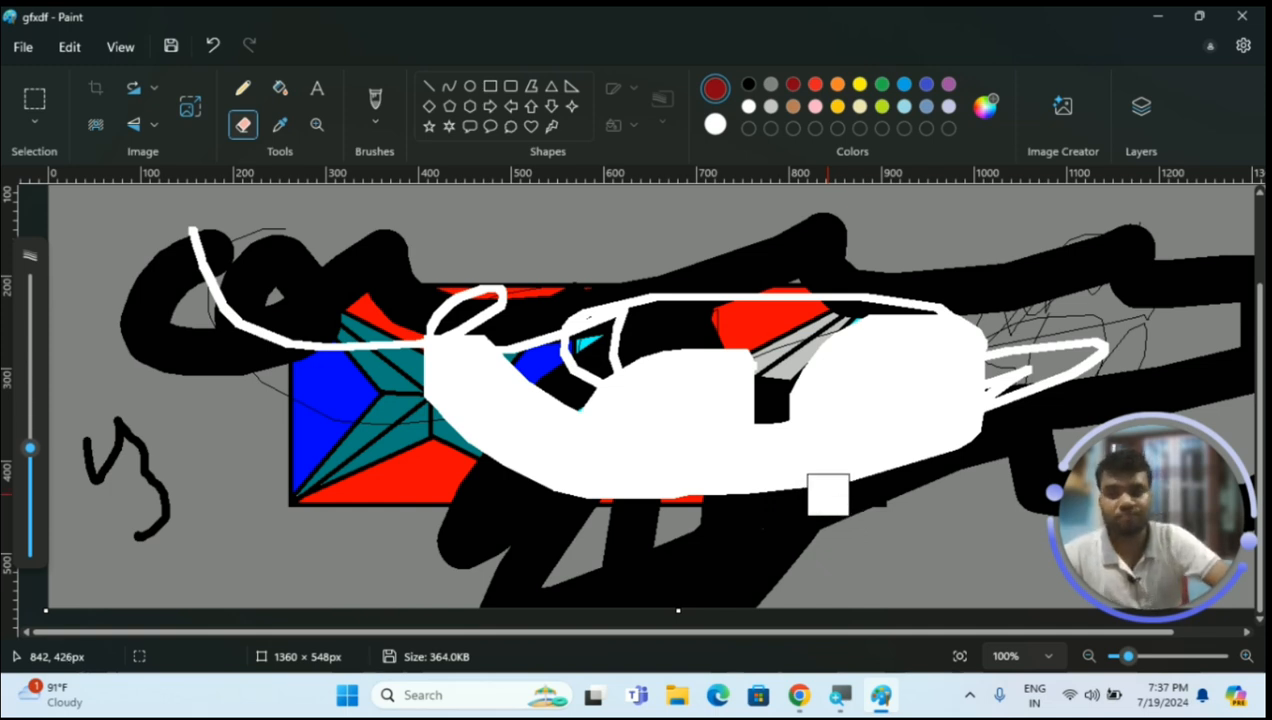
pyautogui.moveTo(30, 448); pyautogui.dragTo(31, 531)
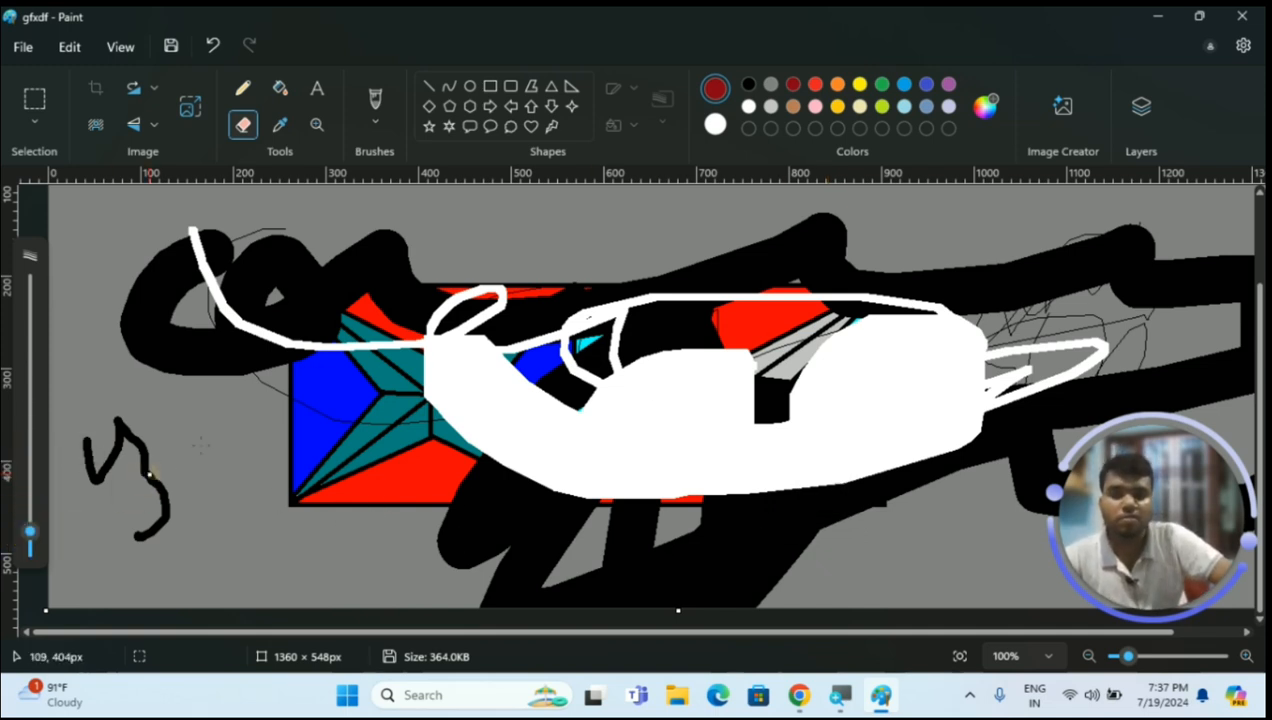
# Pick the blue from the design's left panel with the Color picker and fill the thick black scribble with it
pyautogui.click(280, 126)
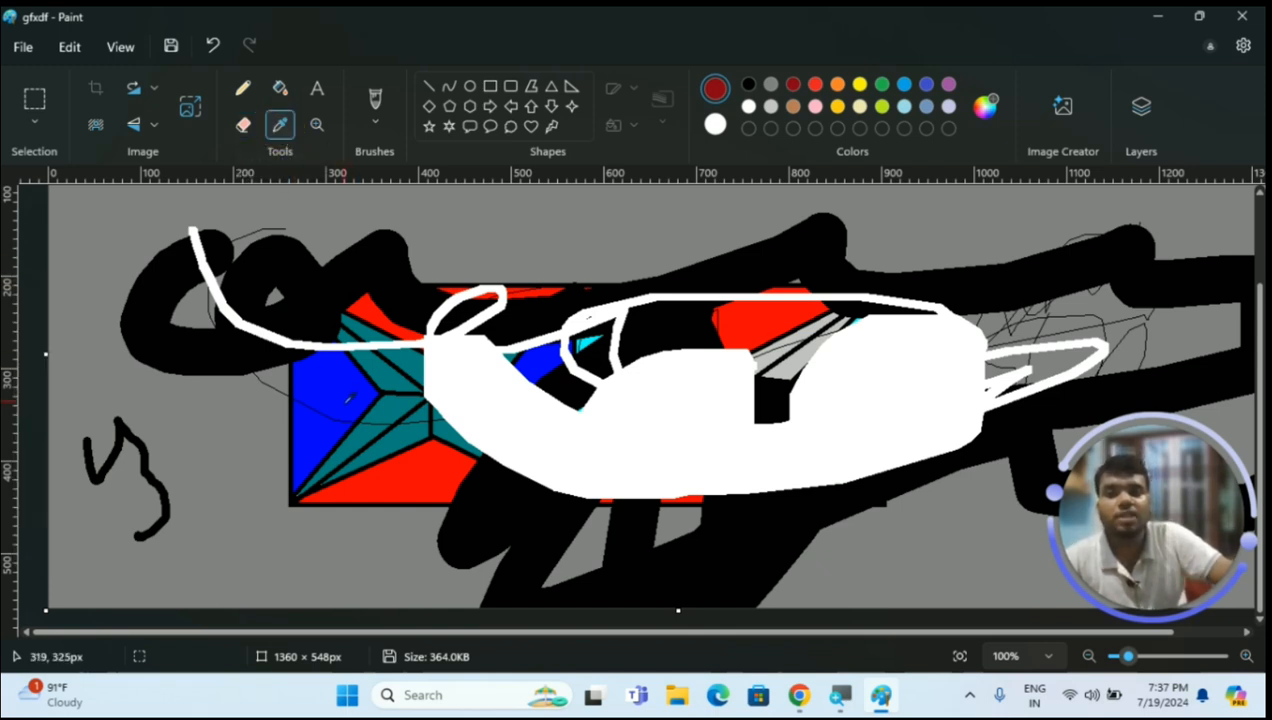
pyautogui.click(335, 412)
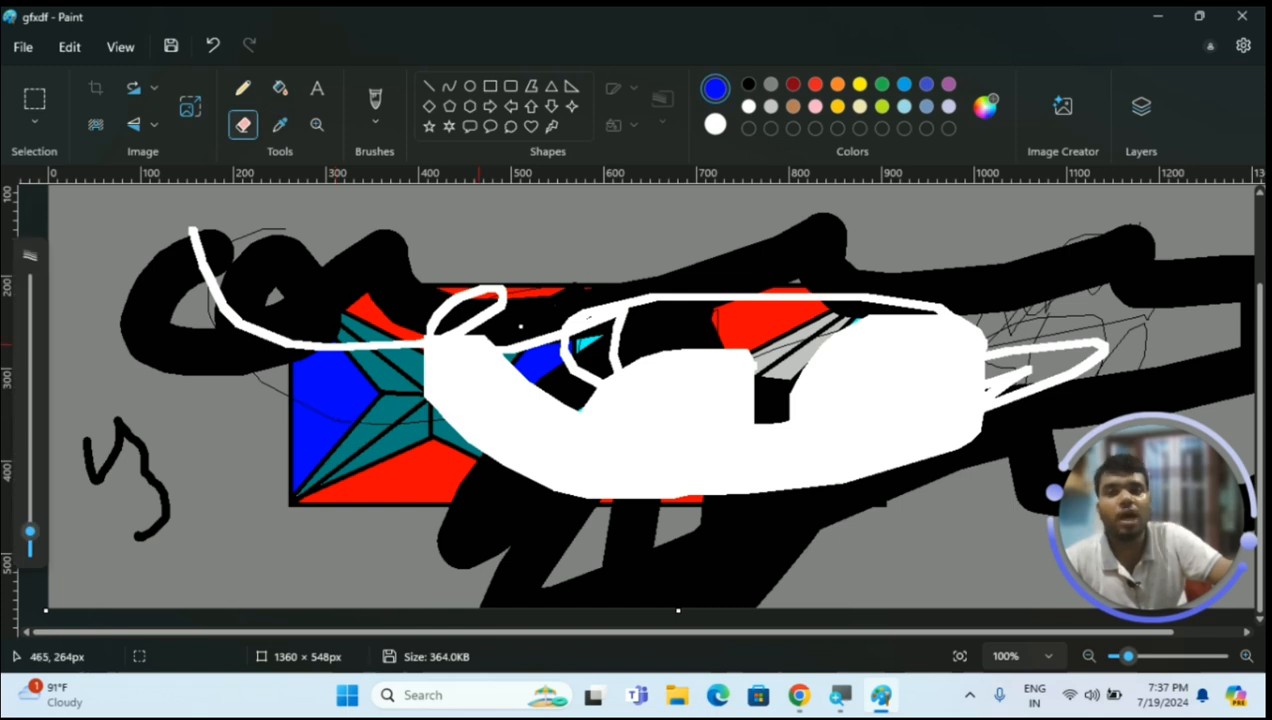
pyautogui.click(281, 89)
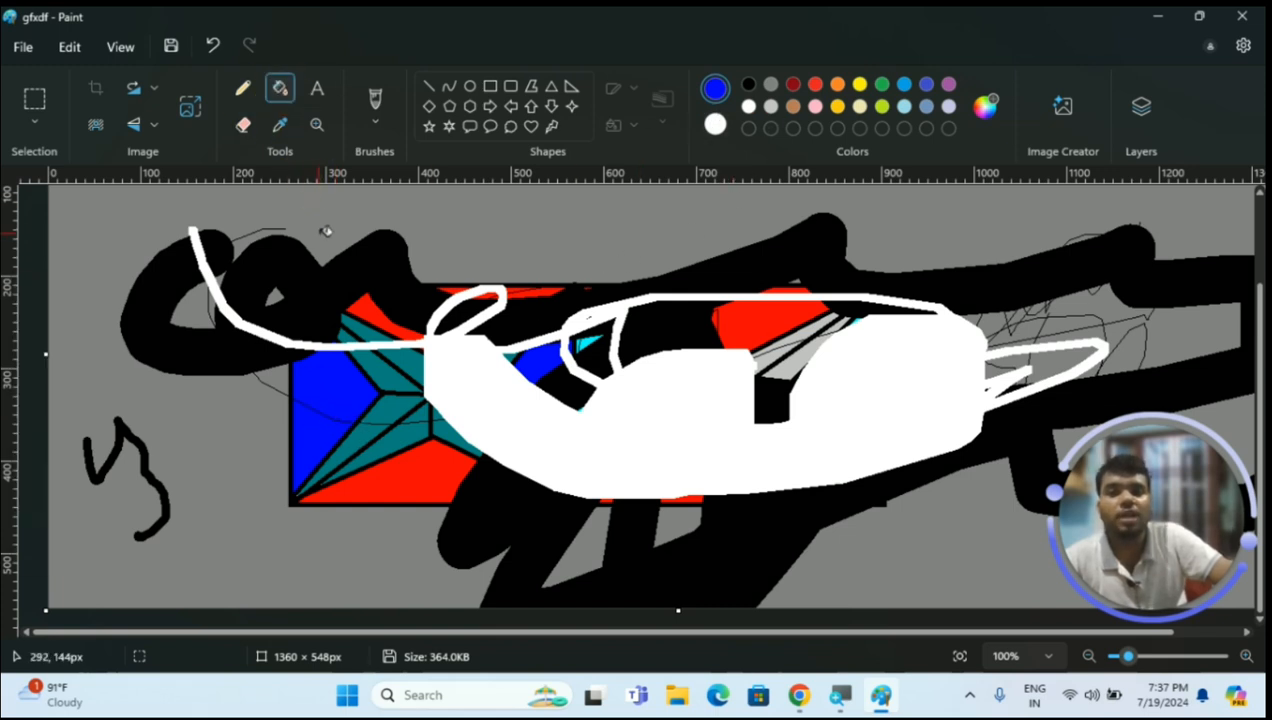
pyautogui.click(358, 269)
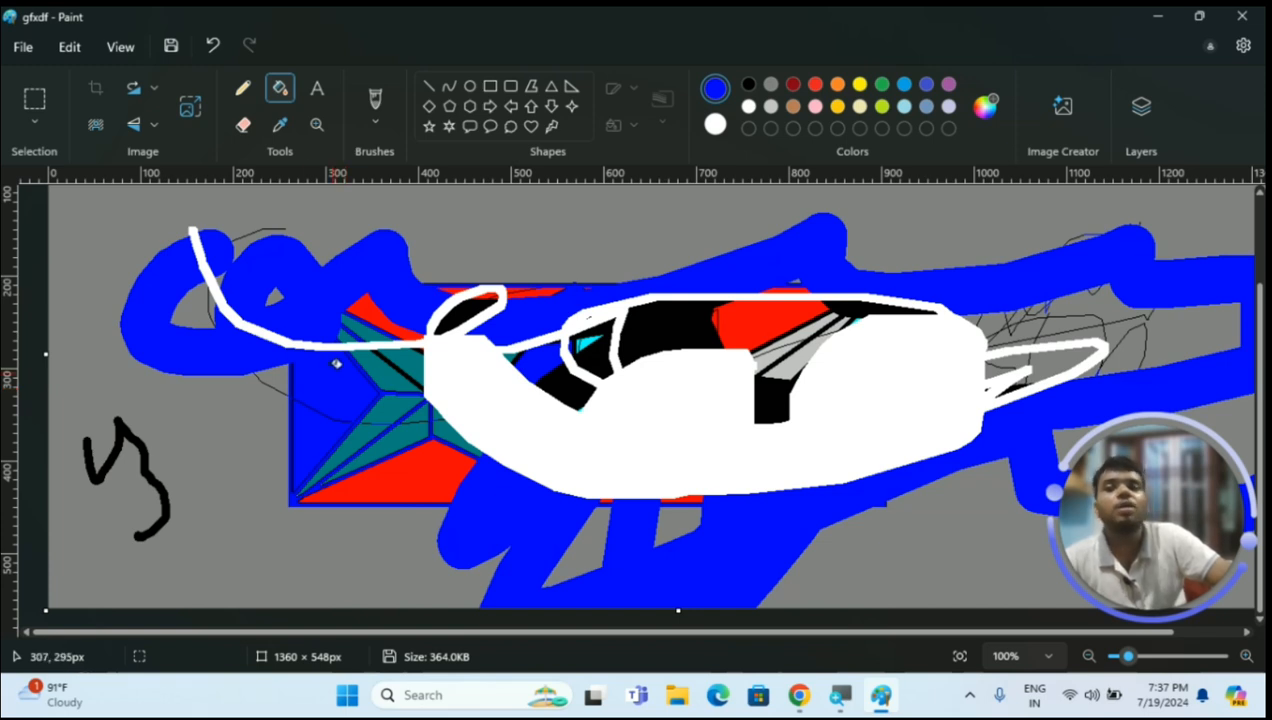
# Magnify several areas of the scribbled drawing with the Magnifier until the zoom level reaches 250%
pyautogui.click(281, 127)
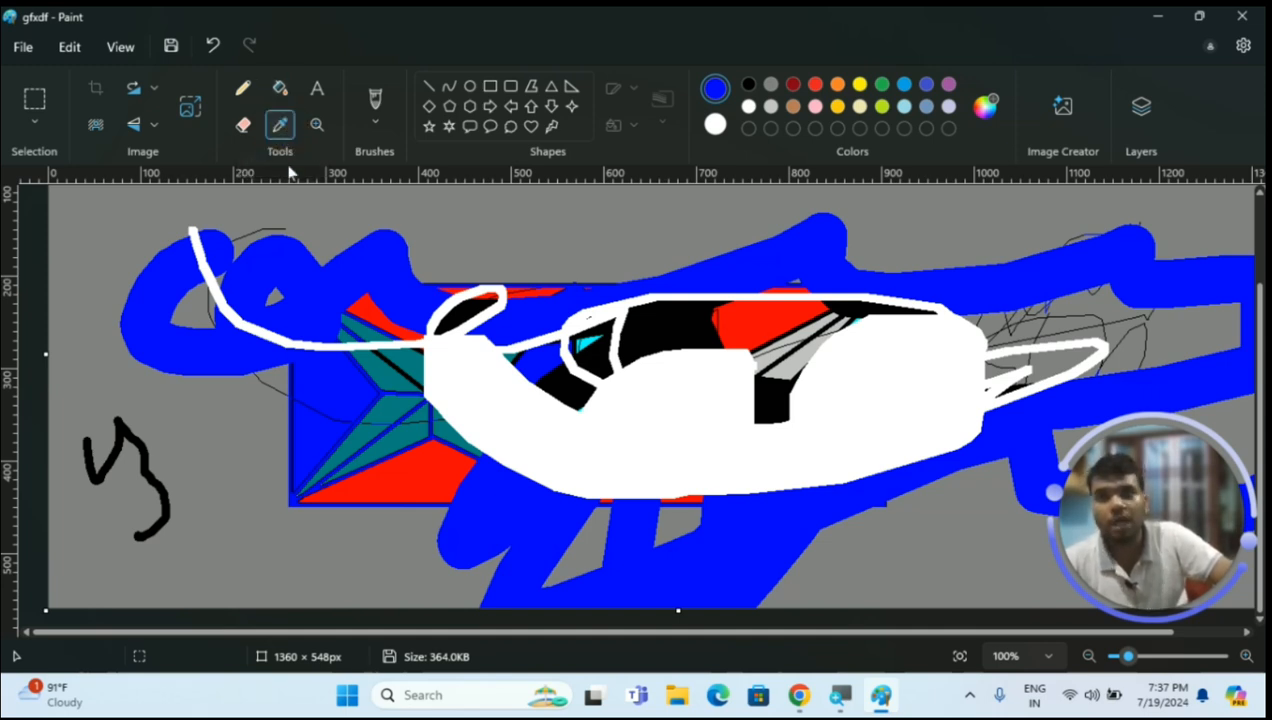
pyautogui.click(319, 126)
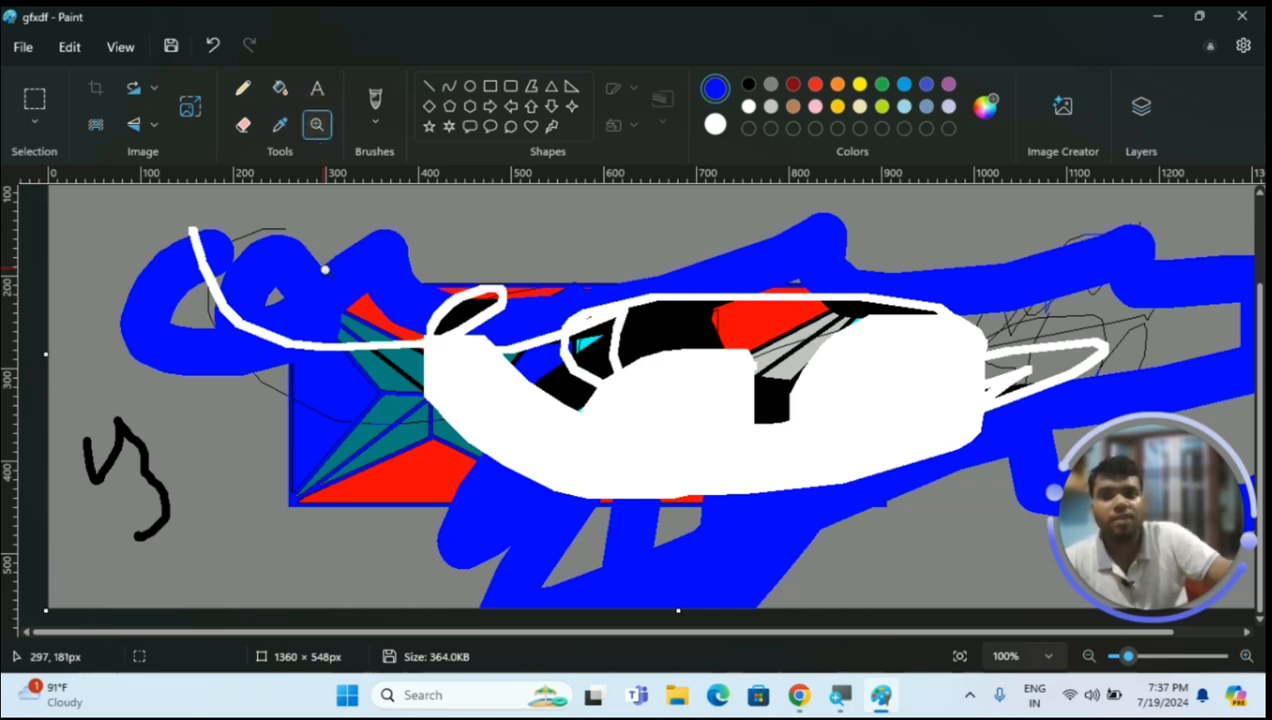
pyautogui.click(369, 333)
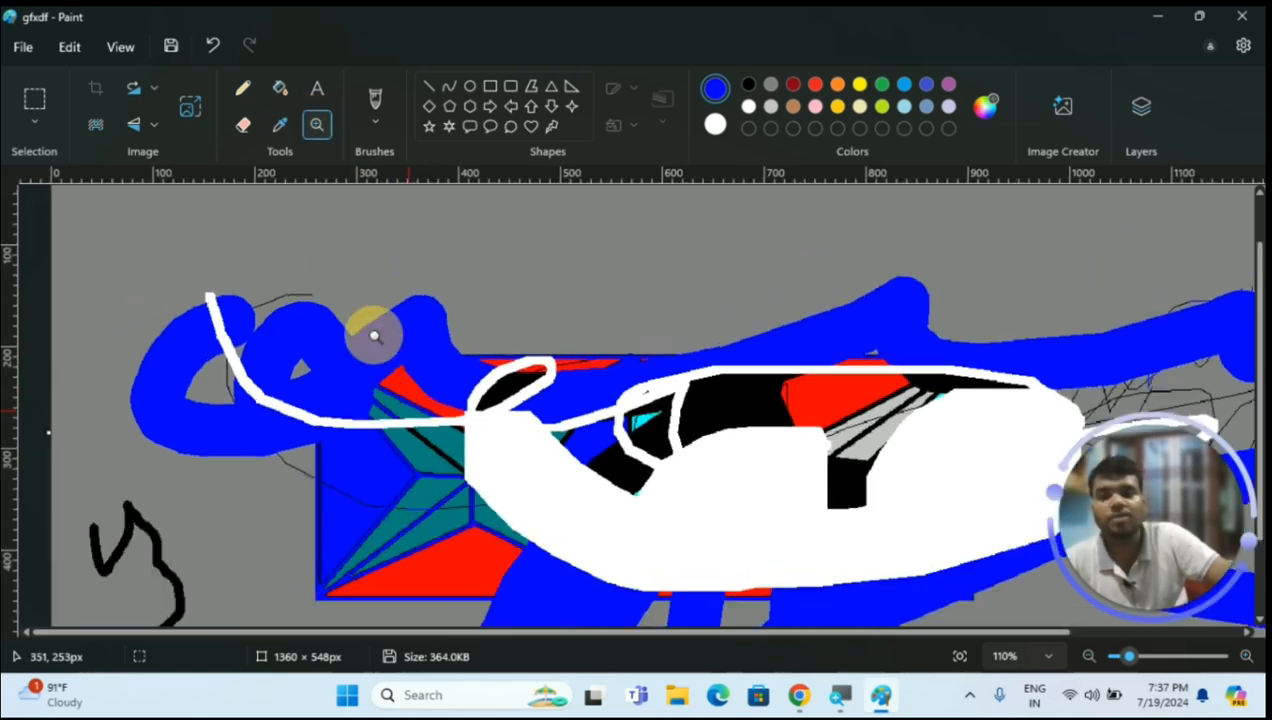
pyautogui.click(375, 344)
pyautogui.click(379, 347)
pyautogui.click(379, 347)
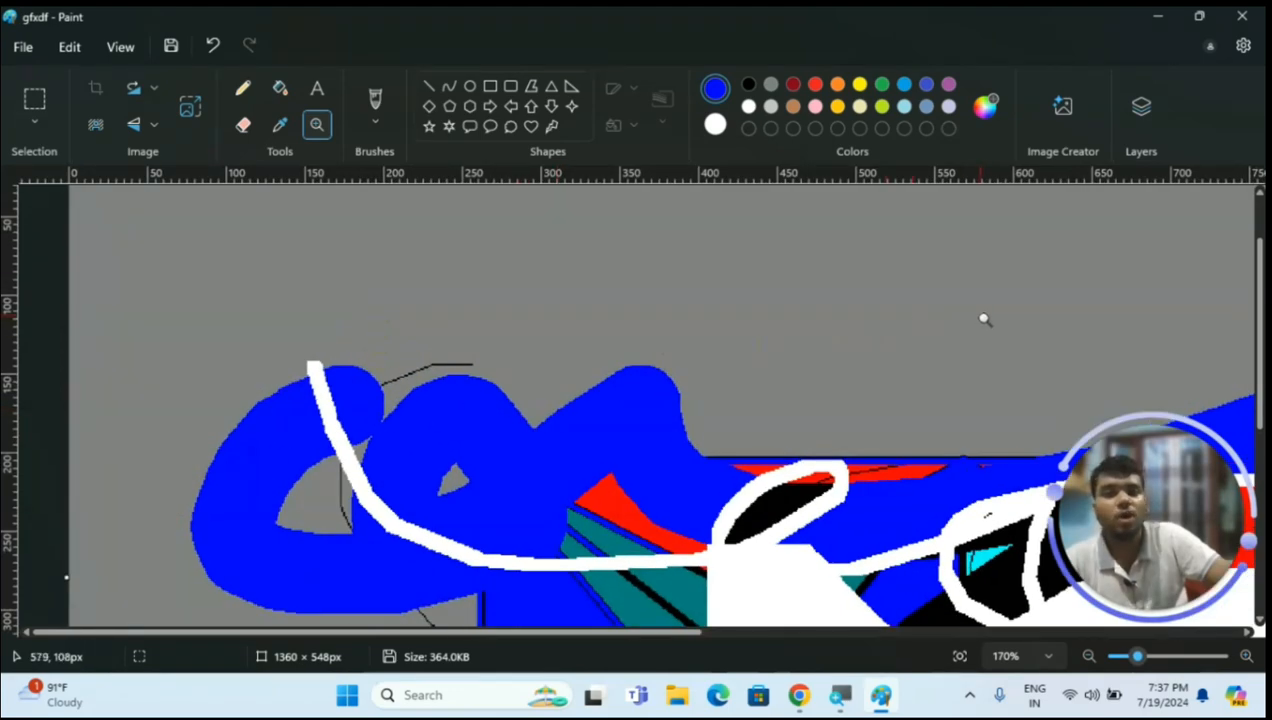
pyautogui.click(982, 318)
pyautogui.click(929, 581)
pyautogui.click(758, 531)
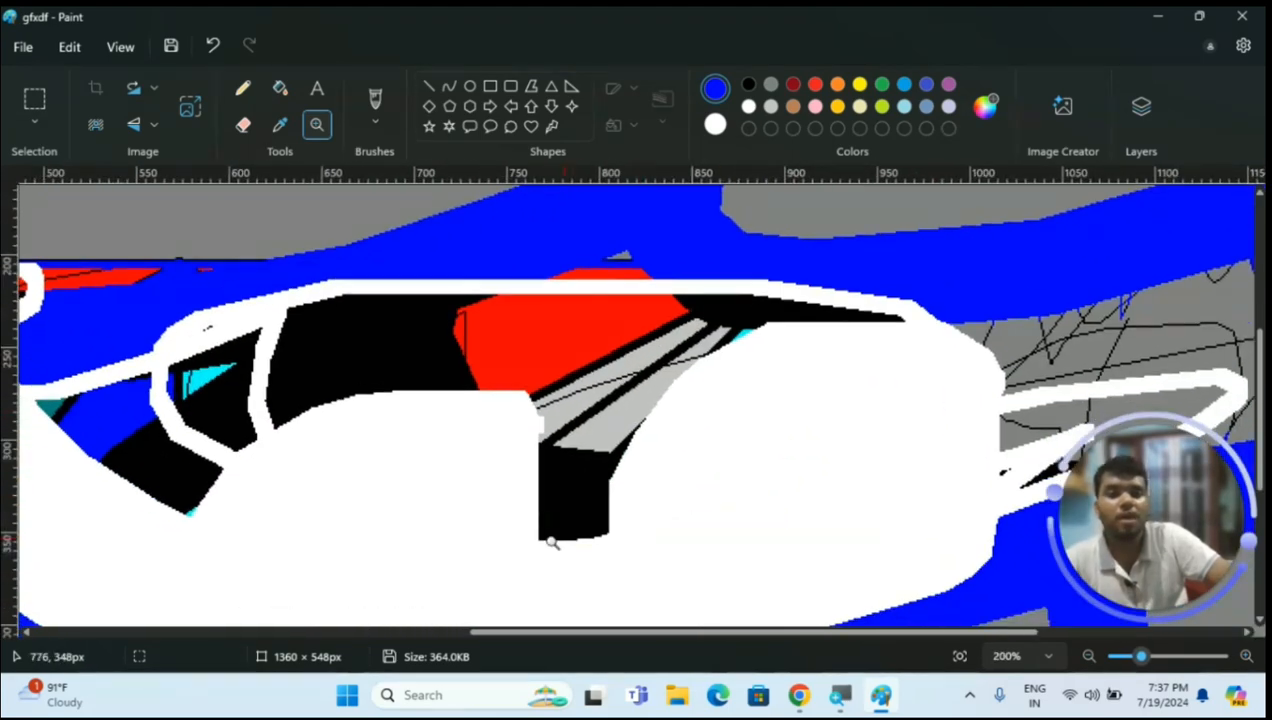
pyautogui.click(545, 539)
pyautogui.click(690, 548)
# Undo the blue fill of the scribble and magnify the drawing further to 325%
pyautogui.hotkey('ctrl', 'z')
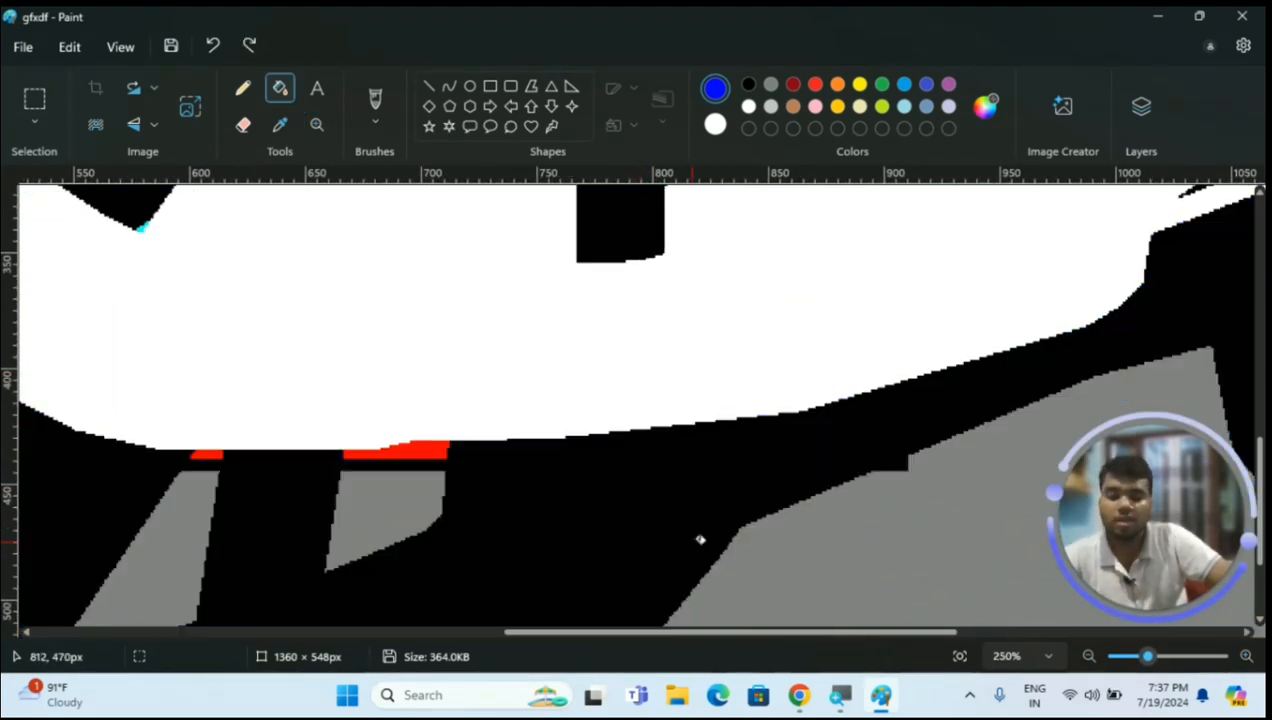
pyautogui.click(707, 398)
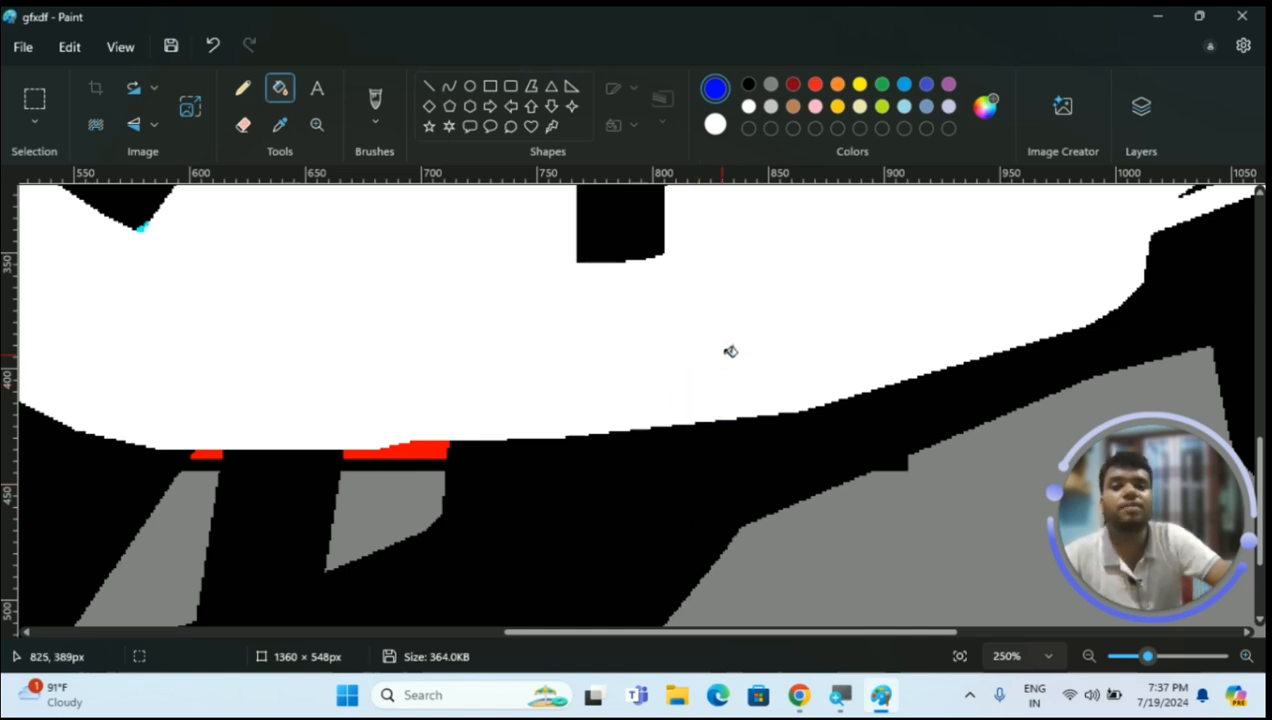
pyautogui.click(312, 123)
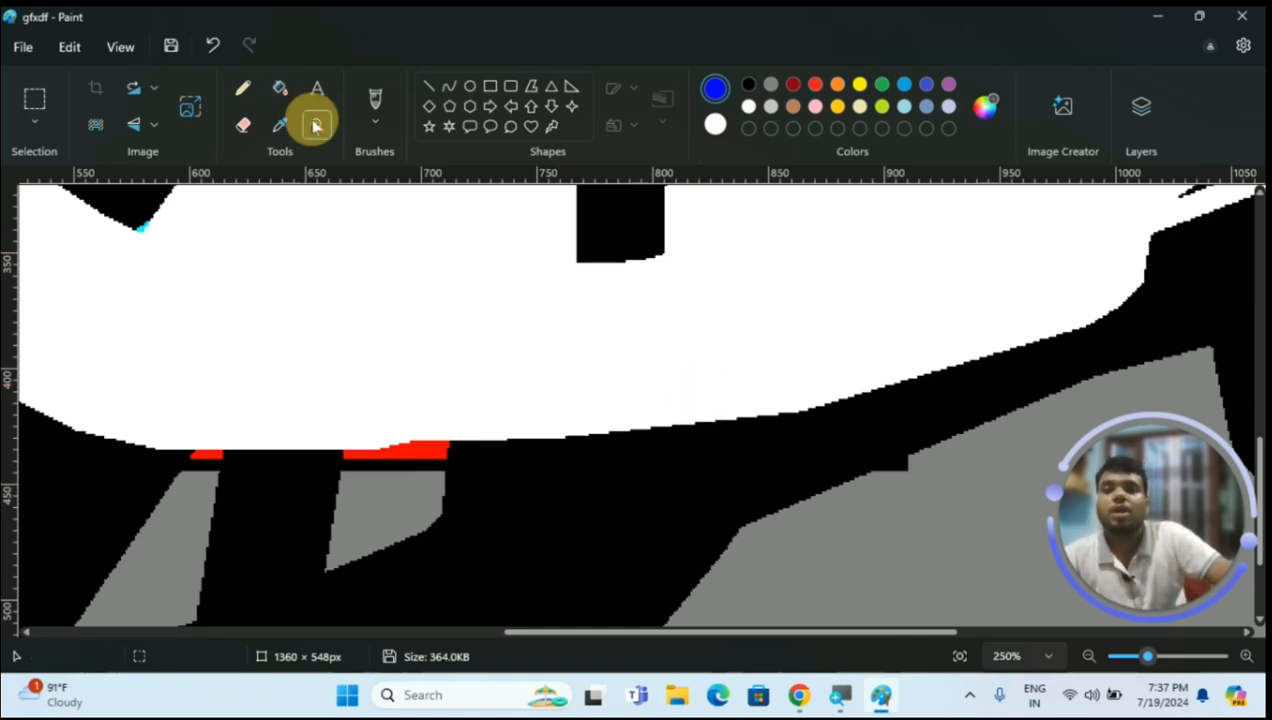
pyautogui.click(420, 332)
pyautogui.click(421, 331)
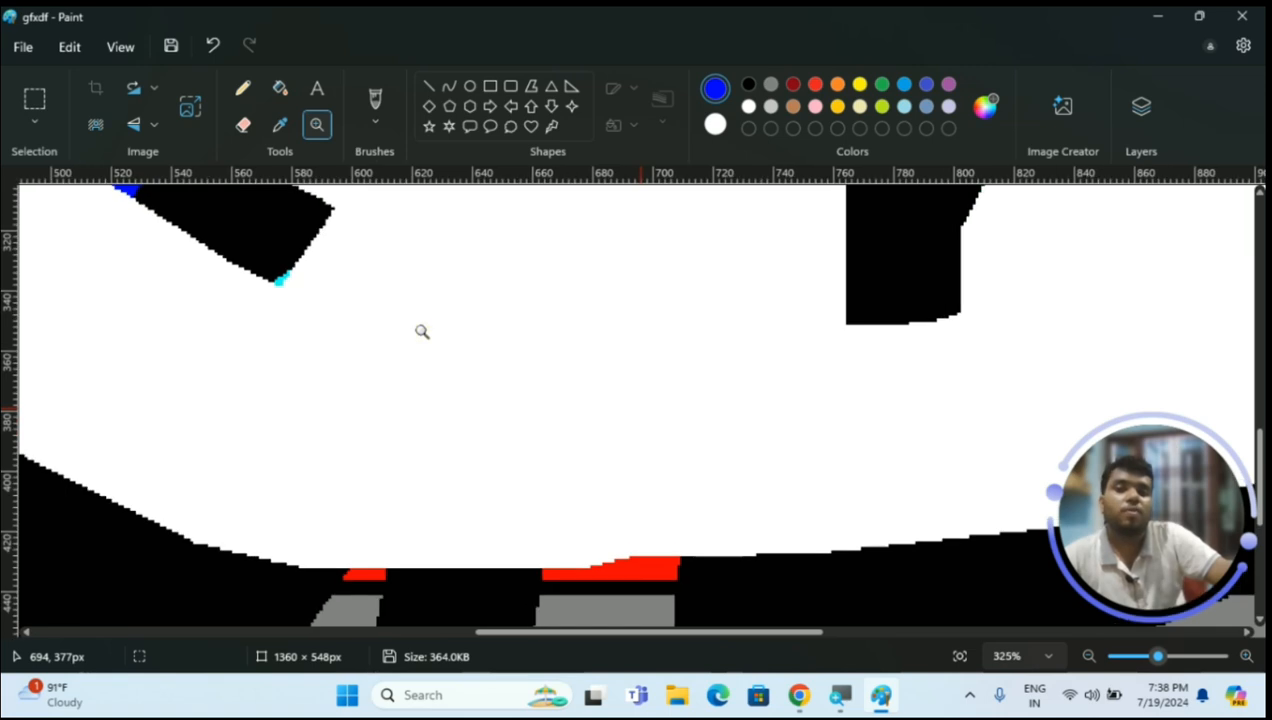
# Zoom out with the Magnifier to 40%, then magnify the whole canvas back to 80%
pyautogui.rightClick(421, 331)
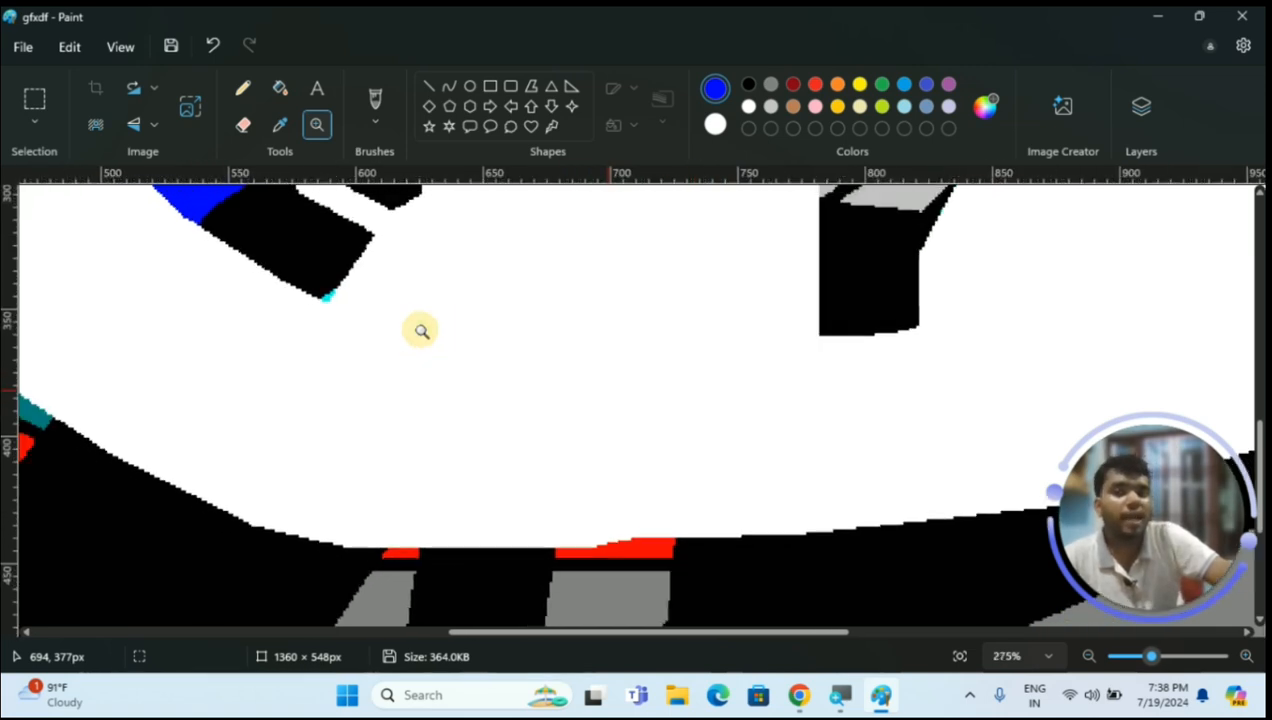
pyautogui.rightClick(421, 331)
pyautogui.rightClick(421, 331)
pyautogui.rightClick(419, 332)
pyautogui.rightClick(418, 333)
pyautogui.rightClick(417, 333)
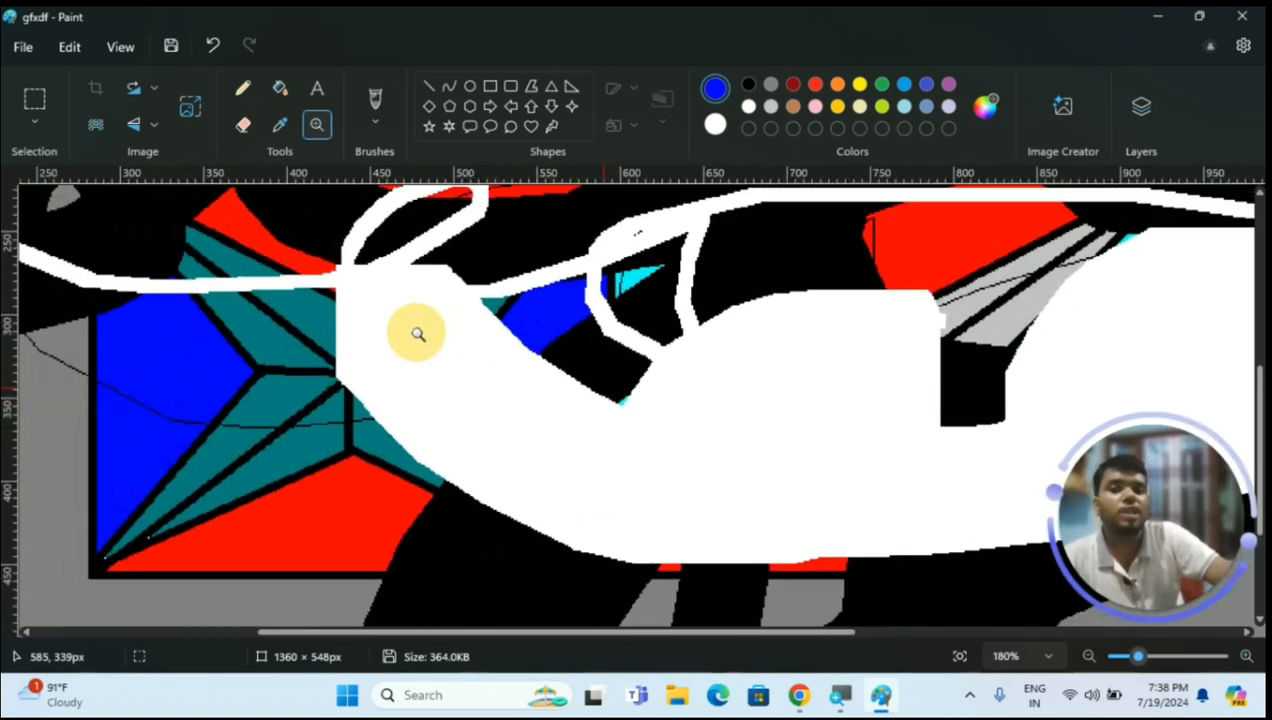
pyautogui.rightClick(417, 333)
pyautogui.rightClick(416, 333)
pyautogui.rightClick(416, 333)
pyautogui.rightClick(416, 333)
pyautogui.rightClick(415, 332)
pyautogui.rightClick(415, 332)
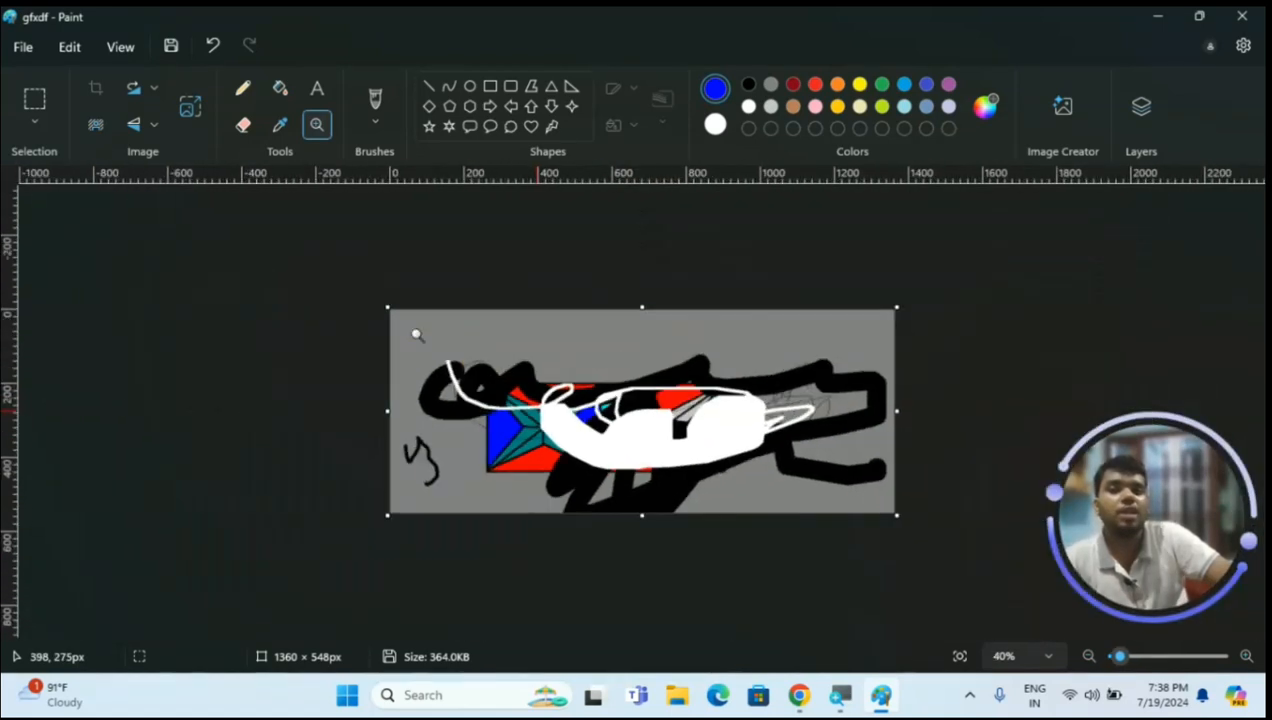
pyautogui.click(415, 332)
pyautogui.click(418, 336)
pyautogui.click(418, 336)
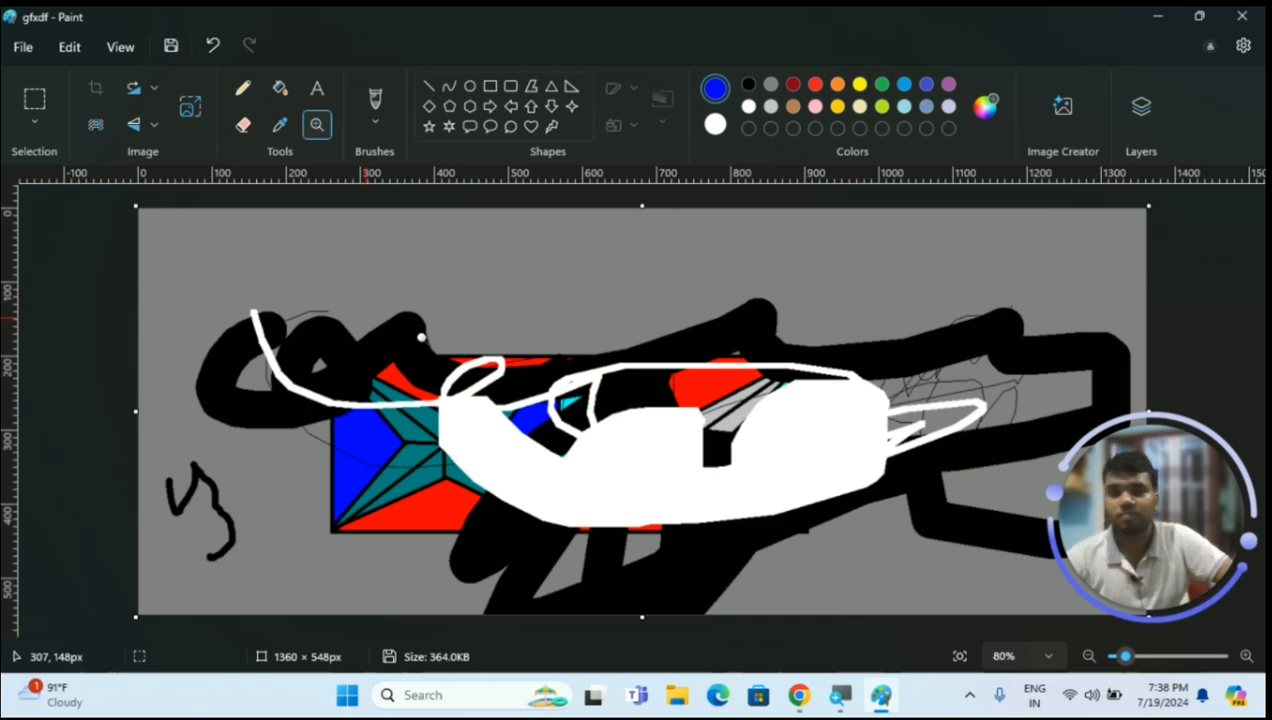
# Add a text box about 542 × 143 px near the canvas's upper edge and fill it with random blue letters in Calibri 11
pyautogui.click(331, 93)
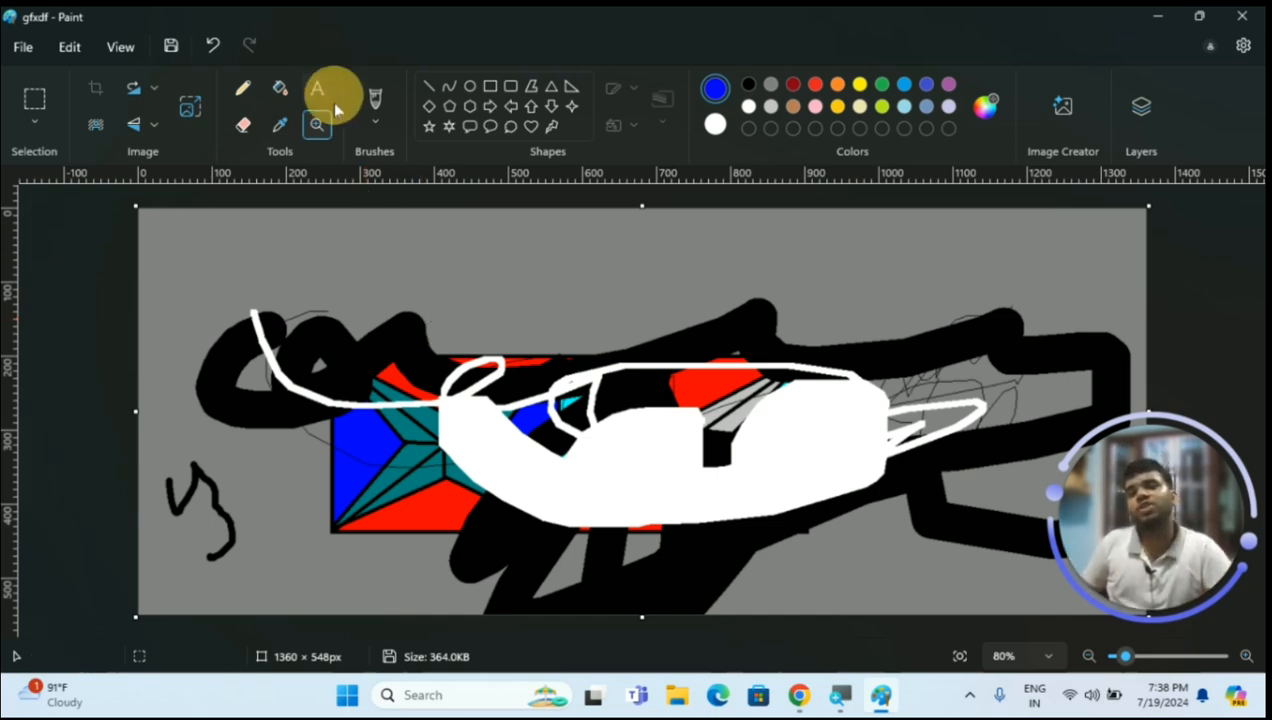
pyautogui.click(291, 192)
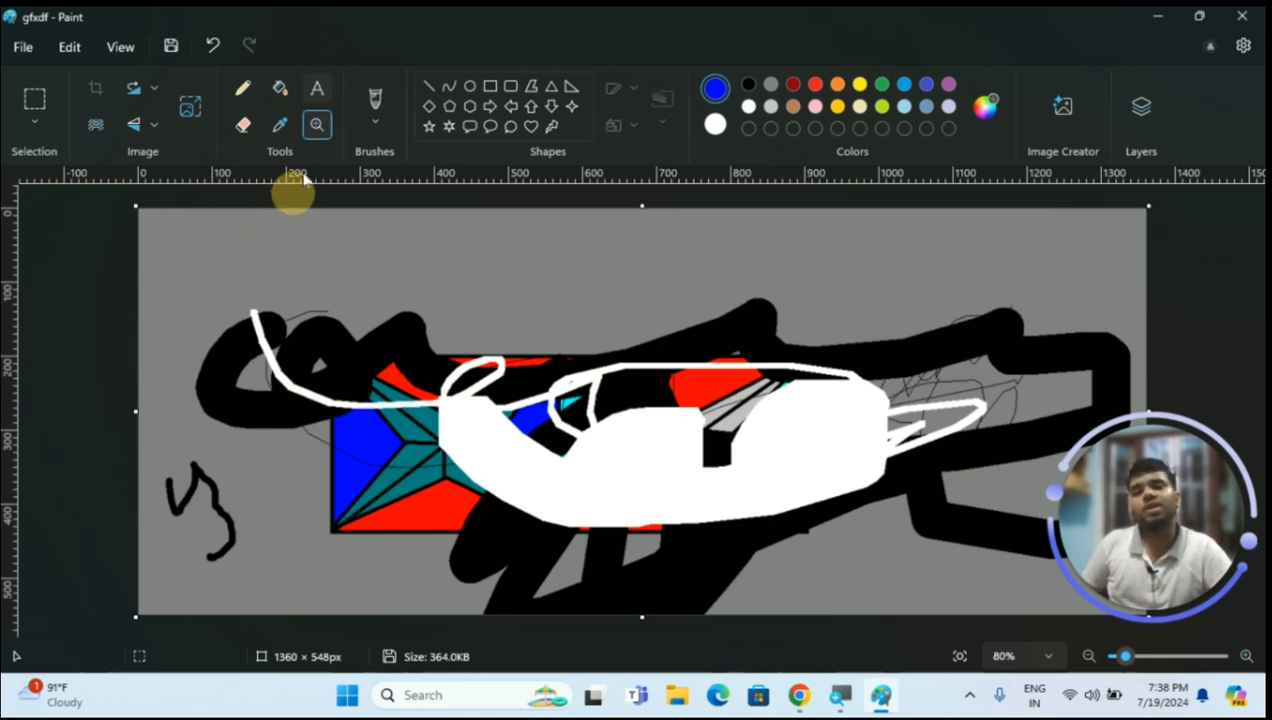
pyautogui.moveTo(277, 219); pyautogui.dragTo(361, 268)
pyautogui.moveTo(517, 303); pyautogui.dragTo(678, 324)
pyautogui.write('ophuipwefjowef,lkewou98weyfeif,oifksd;lfdsafpuiekjkdjsgjhkcjxzcKJH')
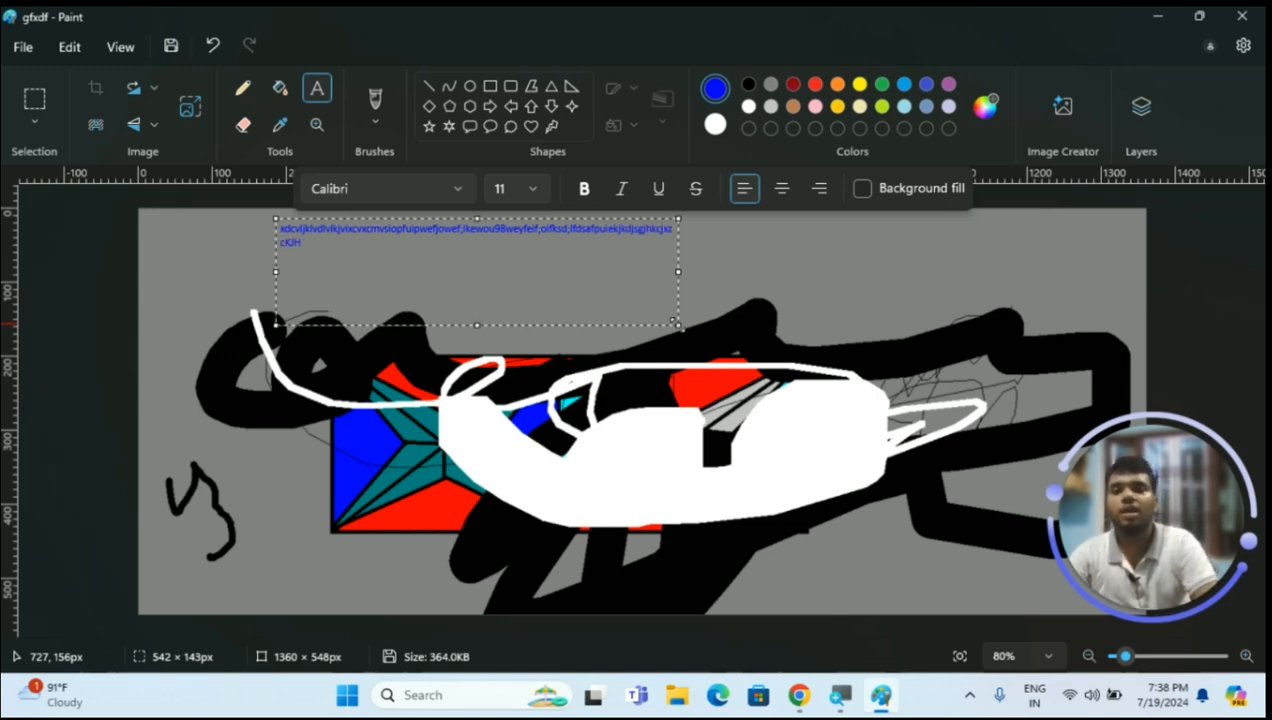
pyautogui.write('hjhjshkHAIUSDUIS')
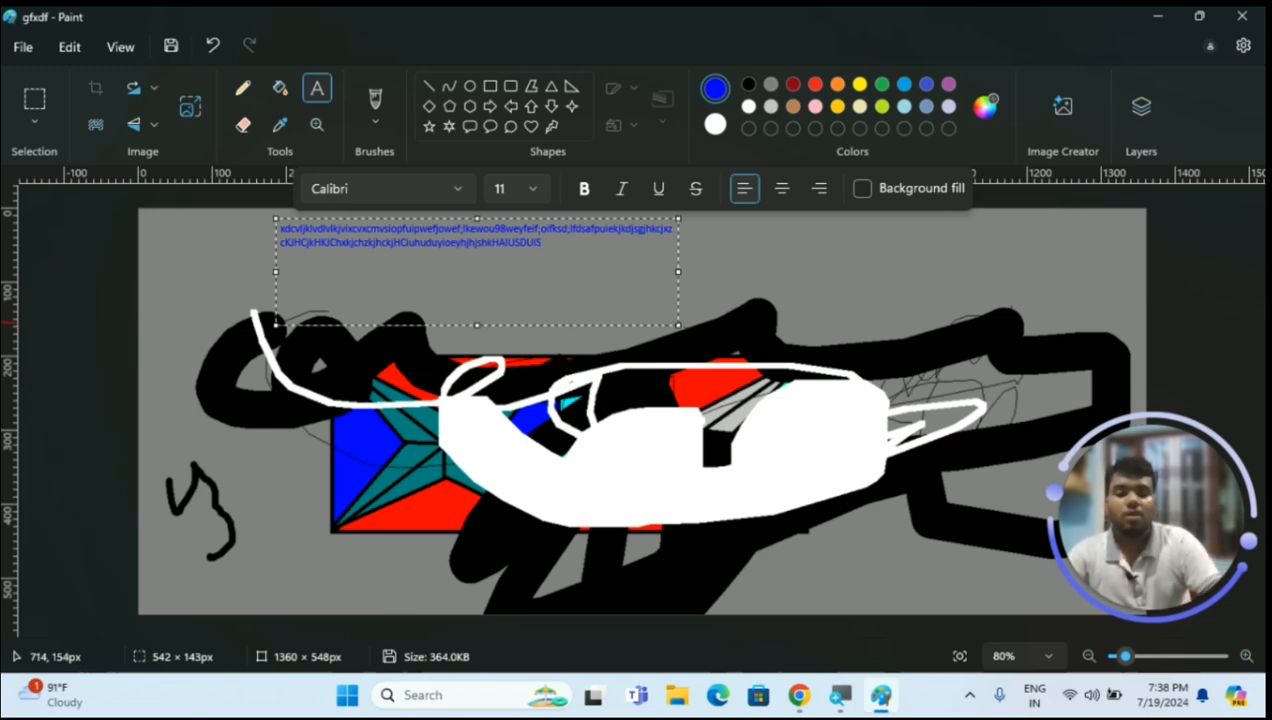
pyautogui.click(745, 283)
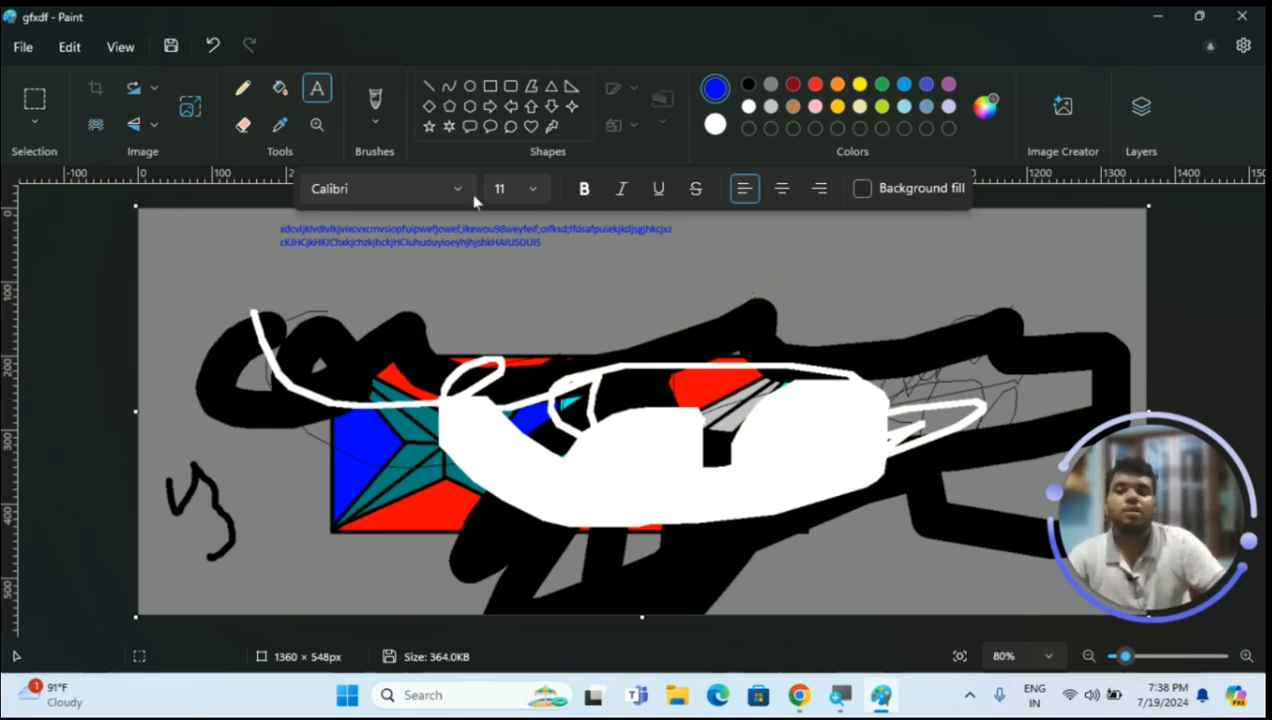
# Paint a blue freehand stroke with the Calligraphy brush and another with the Calligraphy pen below the text
pyautogui.click(373, 112)
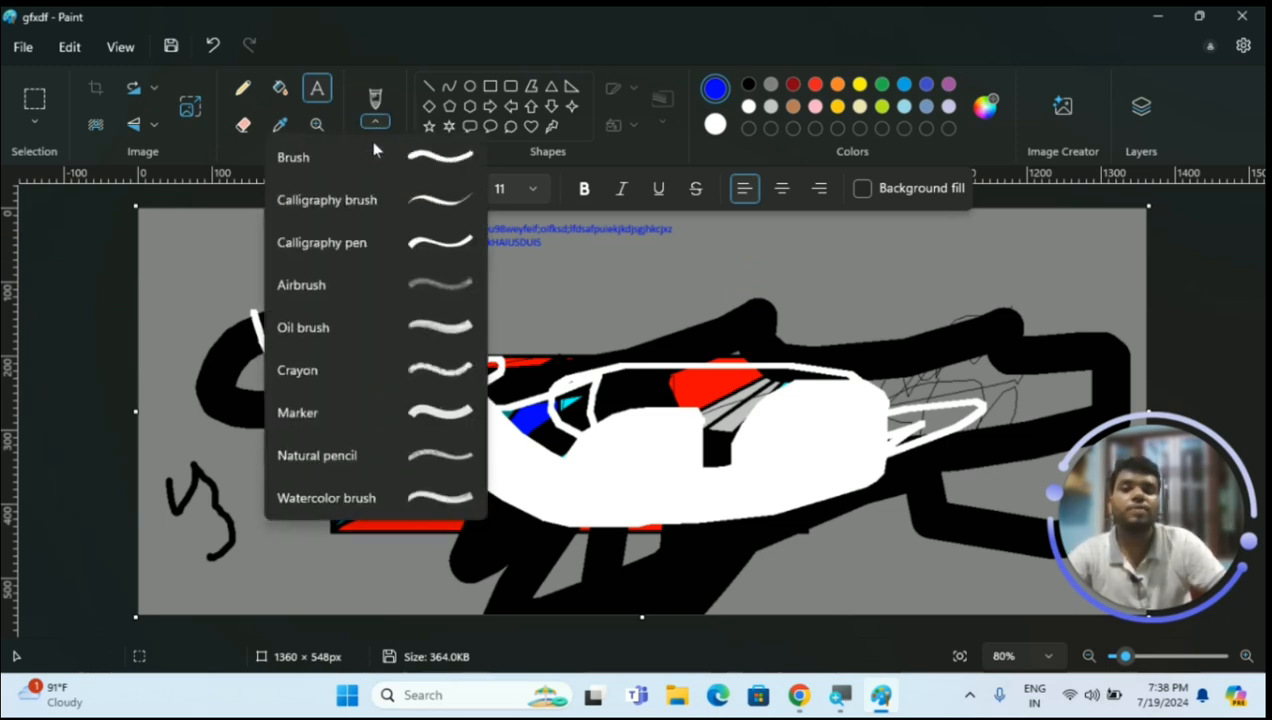
pyautogui.click(420, 202)
pyautogui.moveTo(525, 288)
pyautogui.mouseDown()
pyautogui.moveTo(945, 332)
pyautogui.moveTo(905, 318)
pyautogui.moveTo(1063, 281)
pyautogui.mouseUp()
pyautogui.click(374, 112)
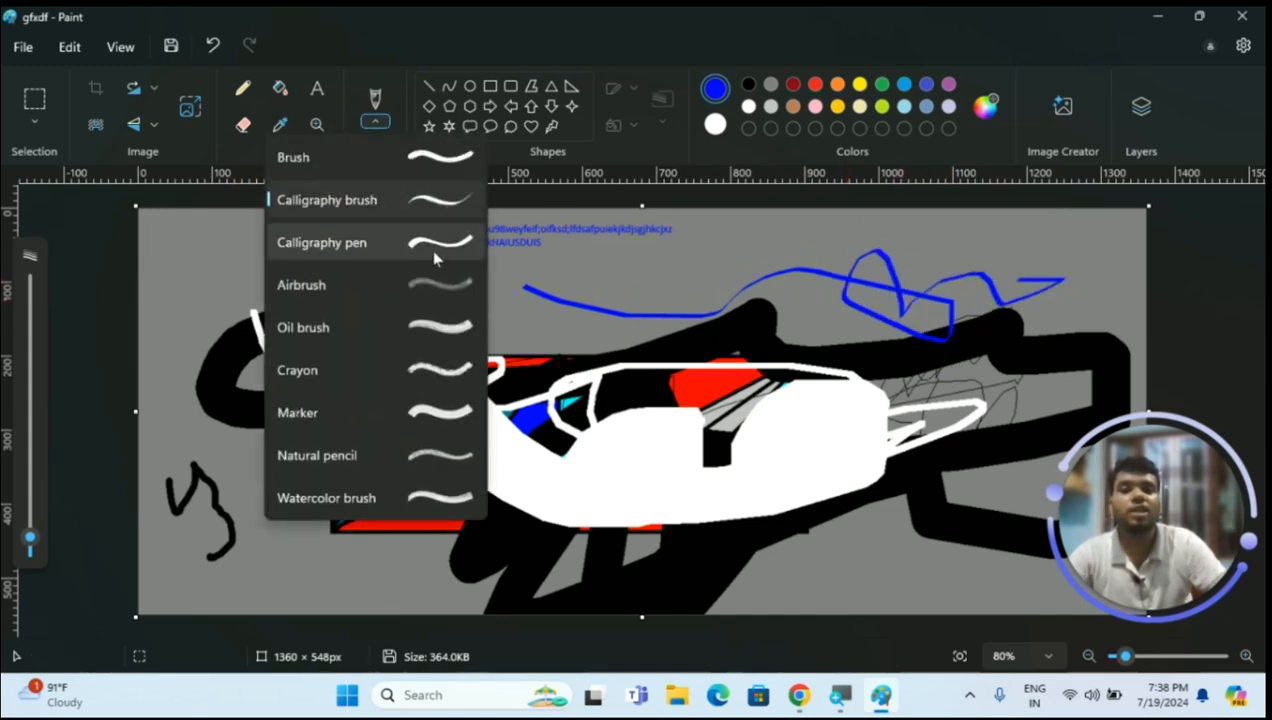
pyautogui.click(435, 250)
pyautogui.moveTo(405, 278)
pyautogui.mouseDown()
pyautogui.moveTo(413, 308)
pyautogui.moveTo(491, 281)
pyautogui.moveTo(569, 288)
pyautogui.moveTo(655, 260)
pyautogui.moveTo(695, 279)
pyautogui.mouseUp()
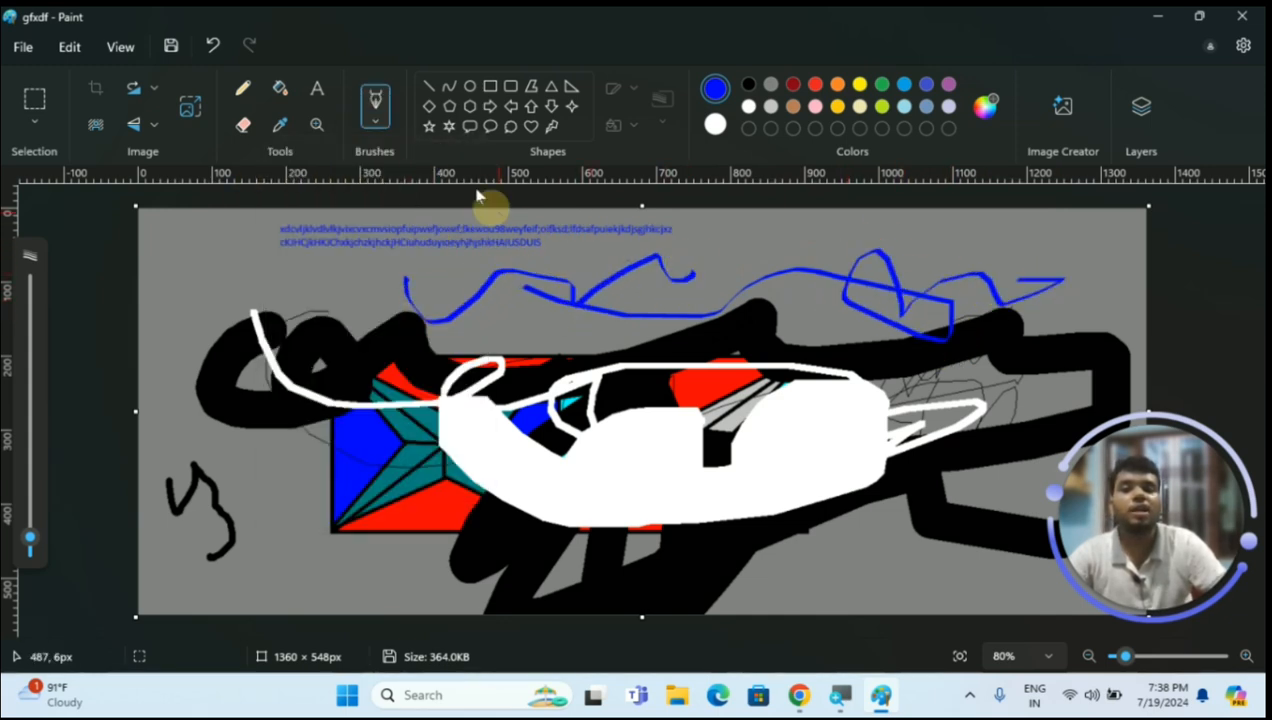
# Paint thick blue strokes with the Oil brush, then one long looping stroke across the design with another broad brush
pyautogui.click(375, 116)
pyautogui.click(446, 330)
pyautogui.moveTo(525, 283)
pyautogui.mouseDown()
pyautogui.moveTo(781, 250)
pyautogui.moveTo(370, 265)
pyautogui.mouseUp()
pyautogui.moveTo(446, 340)
pyautogui.mouseDown()
pyautogui.moveTo(585, 346)
pyautogui.moveTo(284, 304)
pyautogui.moveTo(397, 264)
pyautogui.moveTo(415, 290)
pyautogui.mouseUp()
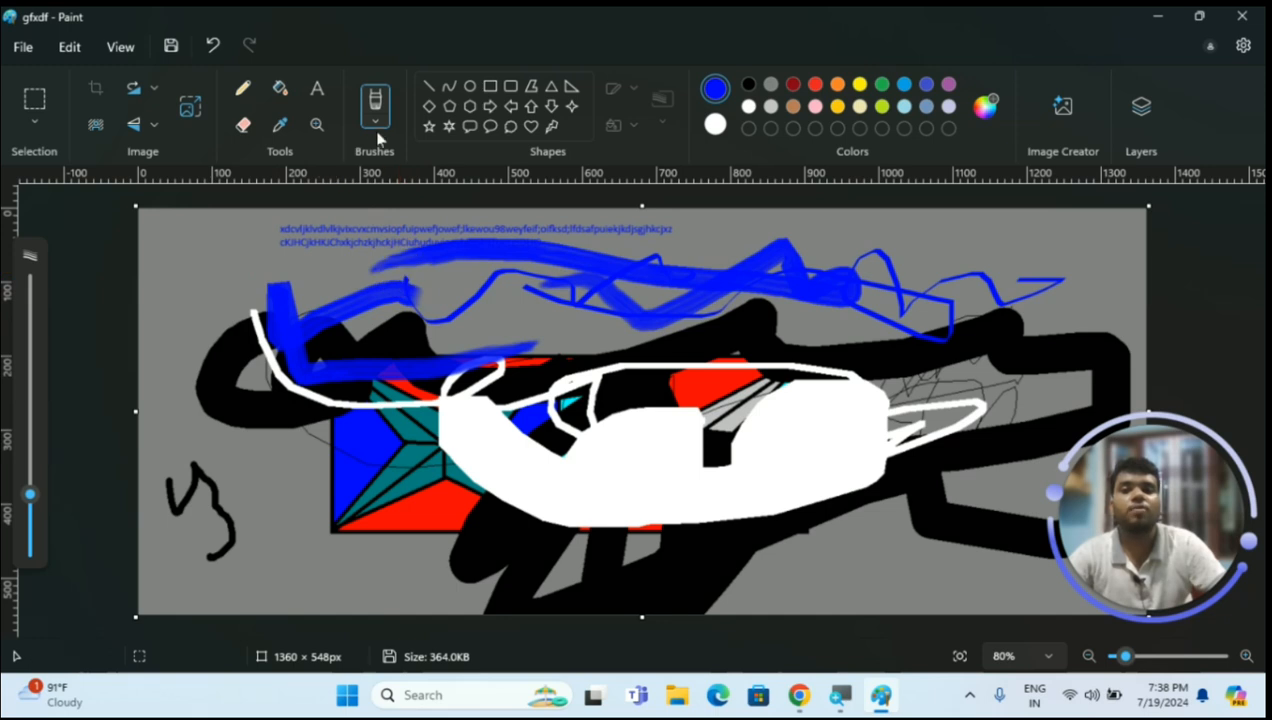
pyautogui.click(376, 122)
pyautogui.click(440, 369)
pyautogui.moveTo(496, 314)
pyautogui.mouseDown()
pyautogui.moveTo(621, 359)
pyautogui.moveTo(668, 496)
pyautogui.moveTo(281, 540)
pyautogui.moveTo(770, 560)
pyautogui.moveTo(836, 538)
pyautogui.mouseUp()
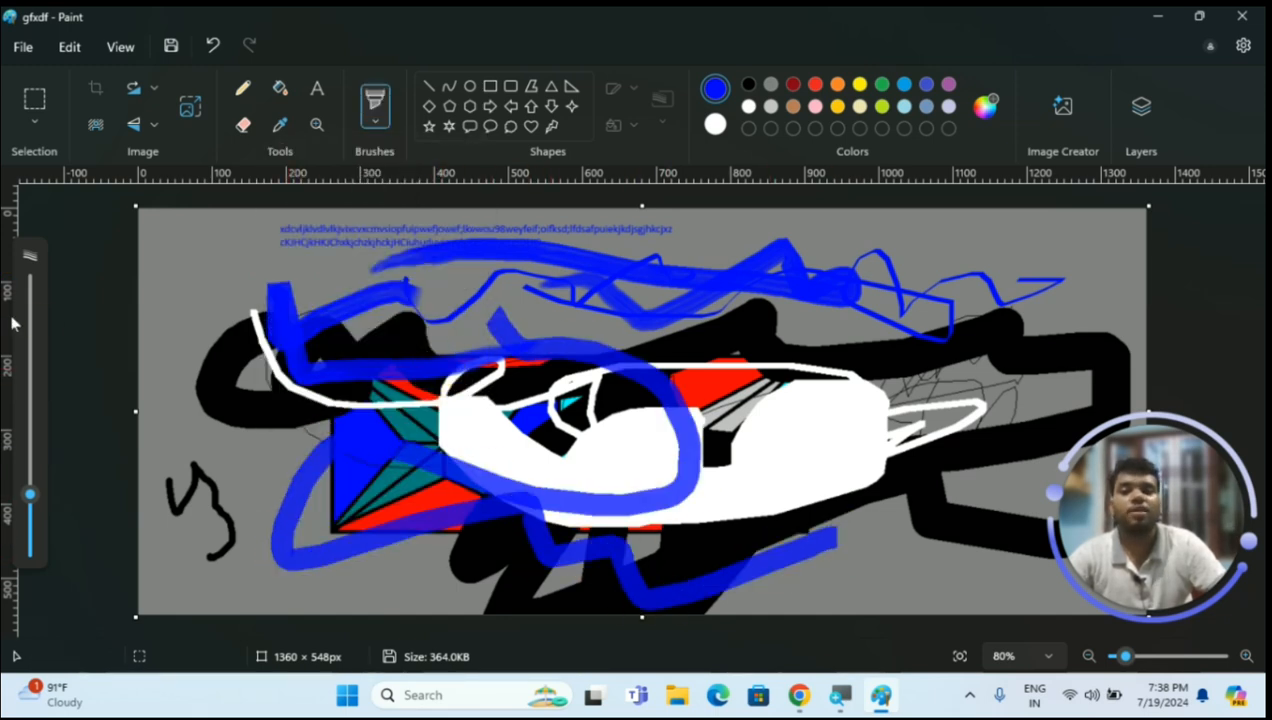
# Draw two blue four-point stars beside the design, about 165 × 119 px and about 110 × 136 px
pyautogui.click(571, 106)
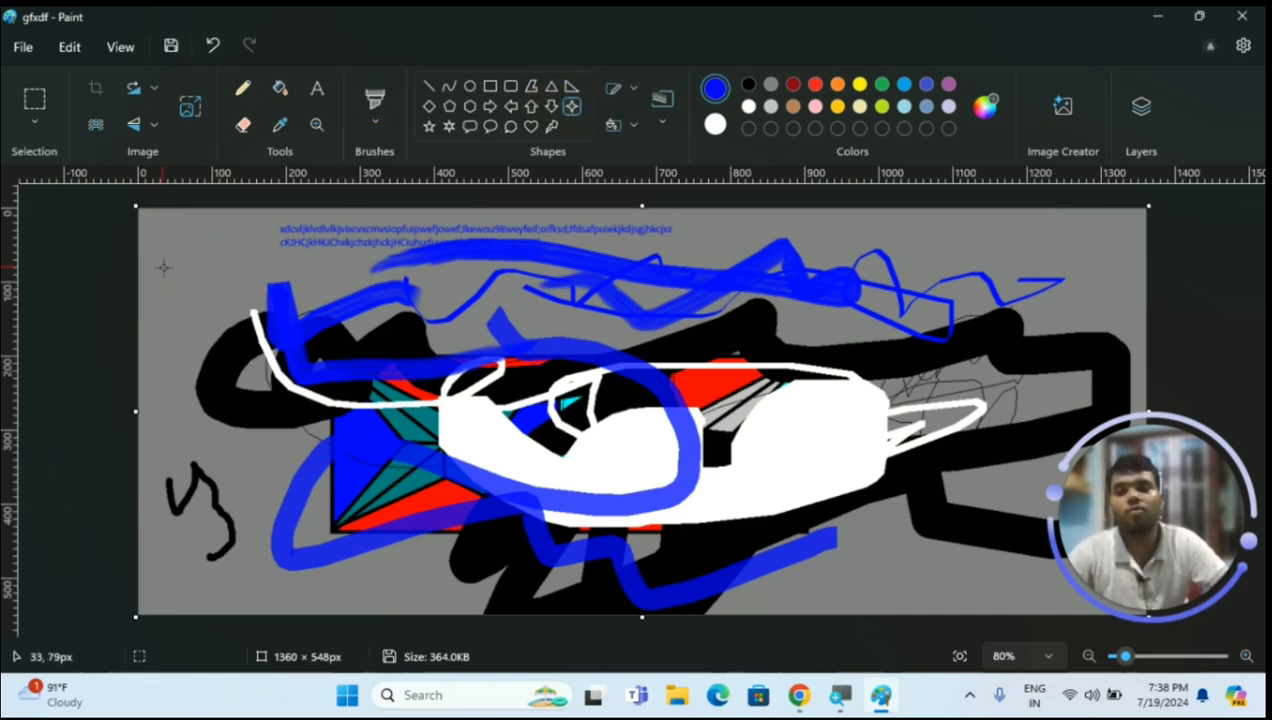
pyautogui.moveTo(163, 267); pyautogui.dragTo(286, 354)
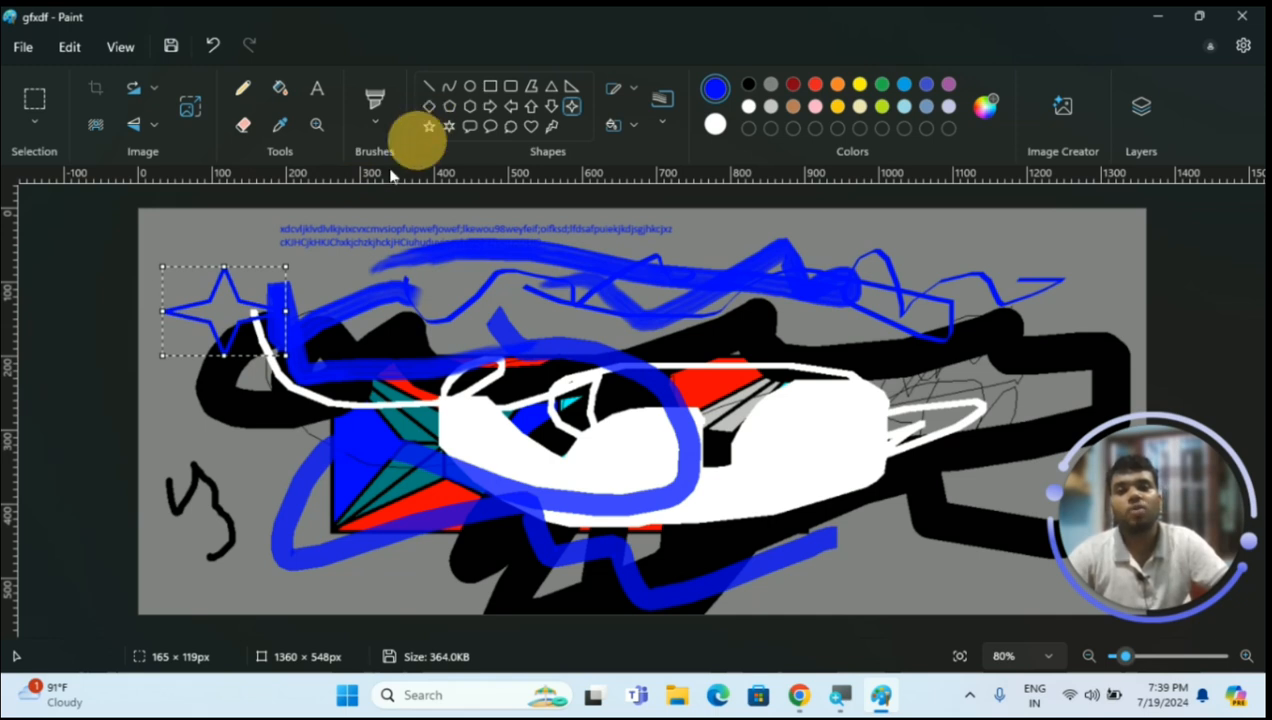
pyautogui.click(138, 403)
pyautogui.moveTo(157, 383); pyautogui.dragTo(240, 485)
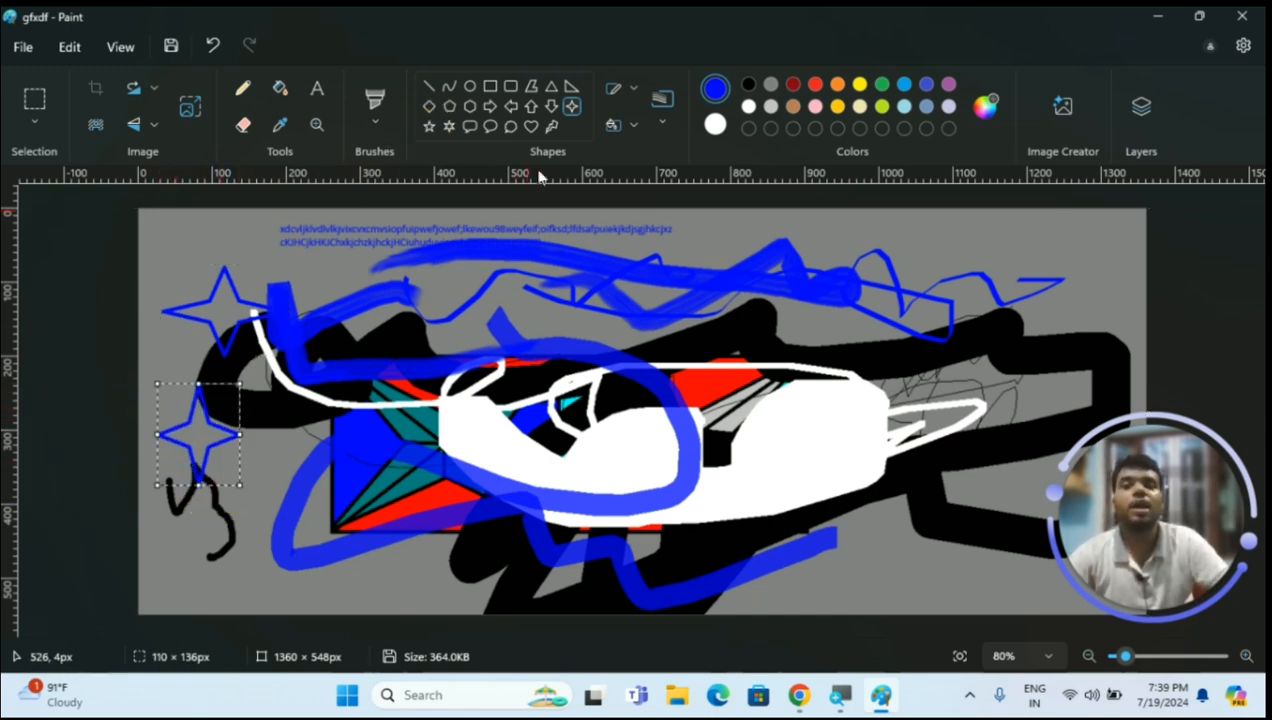
# Draw a blue rounded rectangle about 180 × 147 px over the white erased area and view the shape outline styles
pyautogui.click(510, 86)
pyautogui.moveTo(706, 320); pyautogui.dragTo(840, 430)
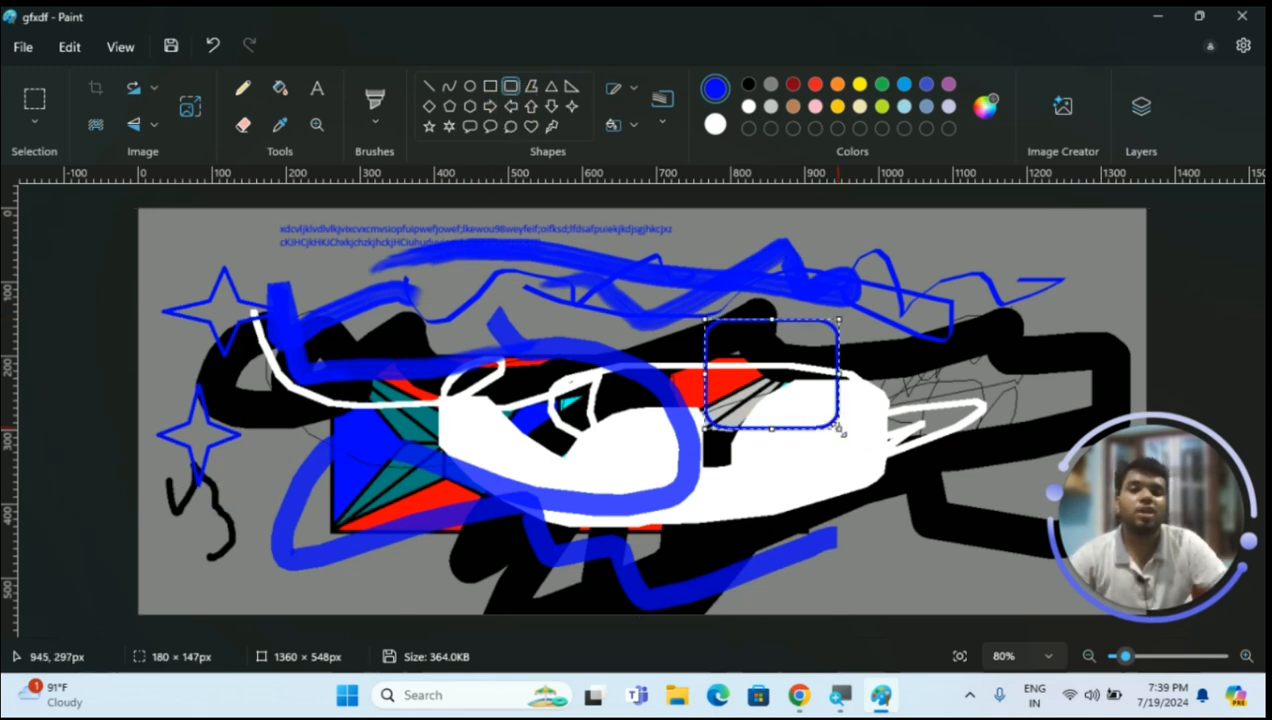
pyautogui.click(629, 88)
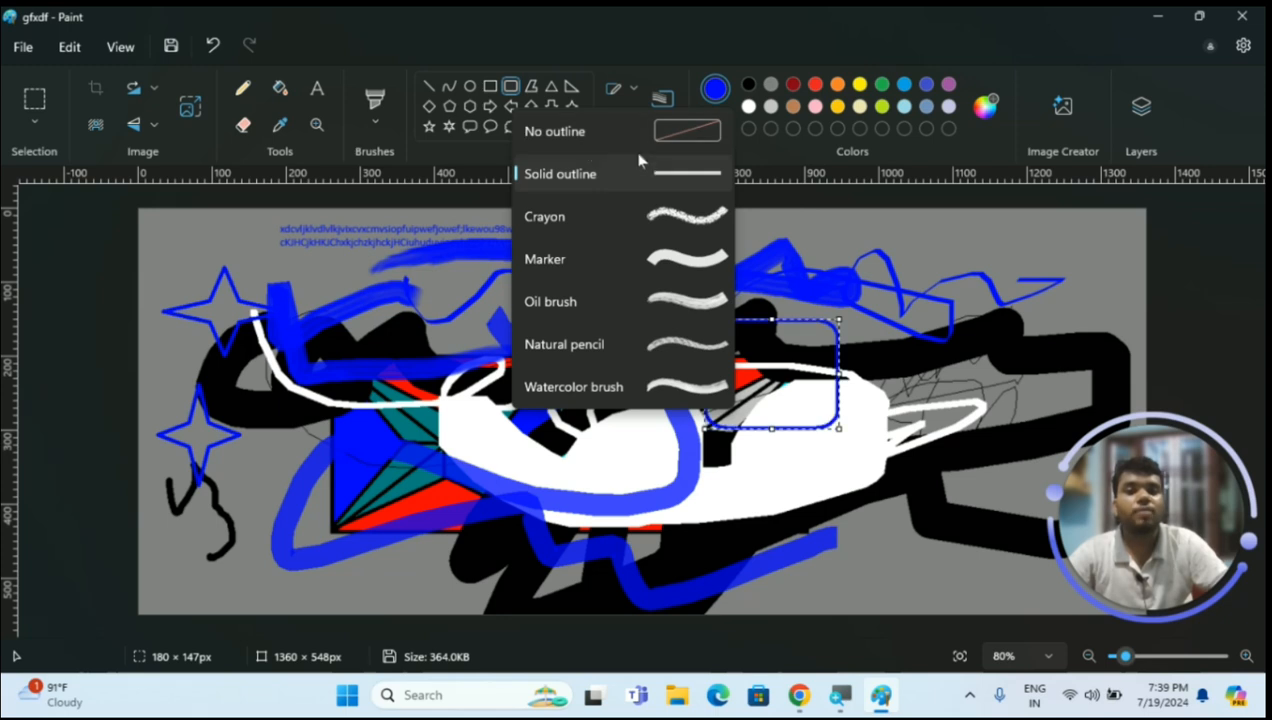
pyautogui.click(930, 307)
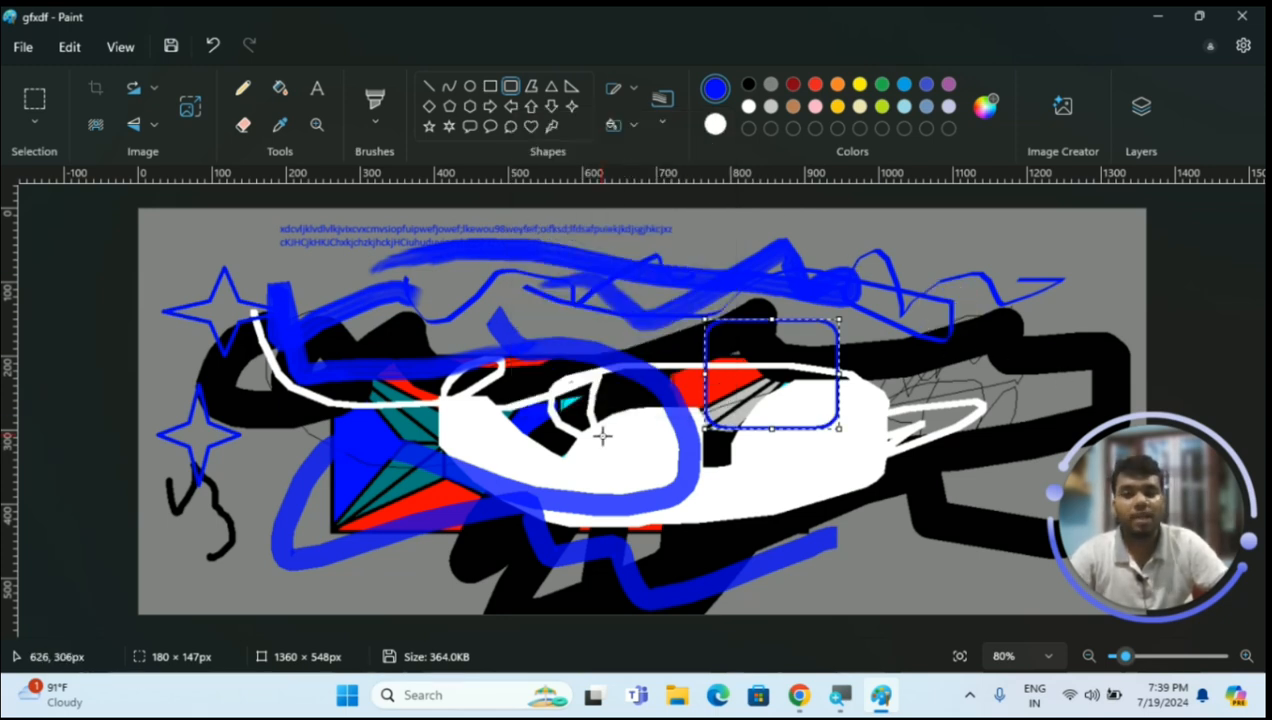
# Undo all the shapes, brush strokes, text, erasing and scribbles back to the clean two-star design
pyautogui.hotkey('ctrl', 'z')
pyautogui.hotkey('ctrl', 'z')
pyautogui.hotkey('ctrl', 'z')
pyautogui.hotkey('ctrl', 'z')
pyautogui.hotkey('ctrl', 'z')
pyautogui.hotkey('ctrl', 'z')
pyautogui.hotkey('ctrl', 'z')
pyautogui.hotkey('ctrl', 'z')
pyautogui.hotkey('ctrl', 'z')
pyautogui.hotkey('ctrl', 'z')
pyautogui.hotkey('ctrl', 'z')
pyautogui.hotkey('ctrl', 'z')
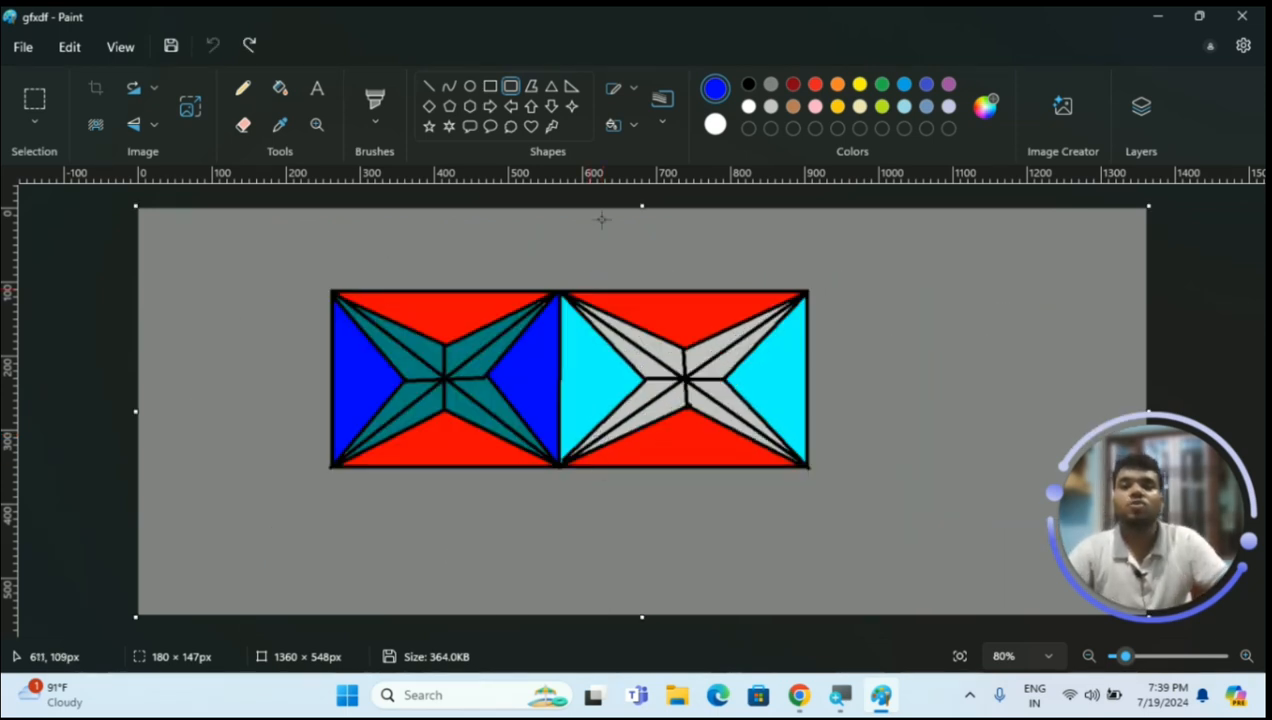
# Draw a blue right triangle about 156 × 145 px in the grey area beside the cyan panel
pyautogui.click(571, 86)
pyautogui.moveTo(870, 275); pyautogui.dragTo(987, 383)
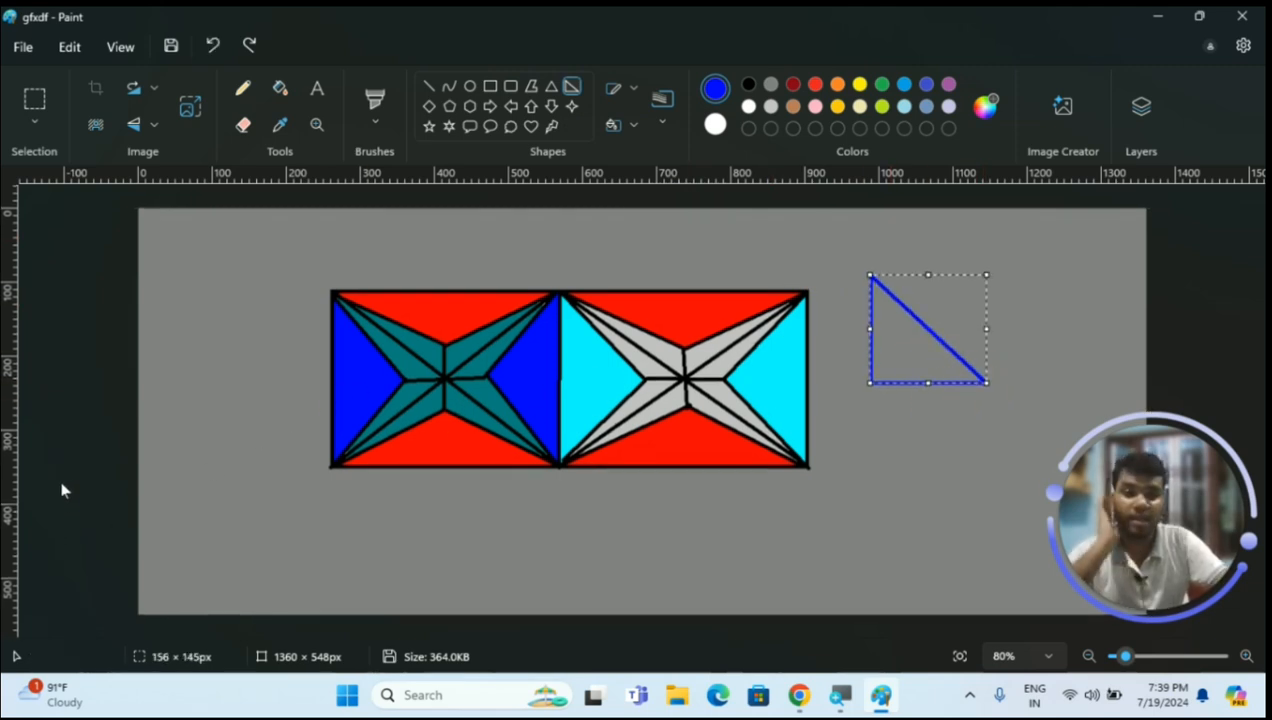
# View the outline styles and the fill styles available for the selected right triangle
pyautogui.click(624, 88)
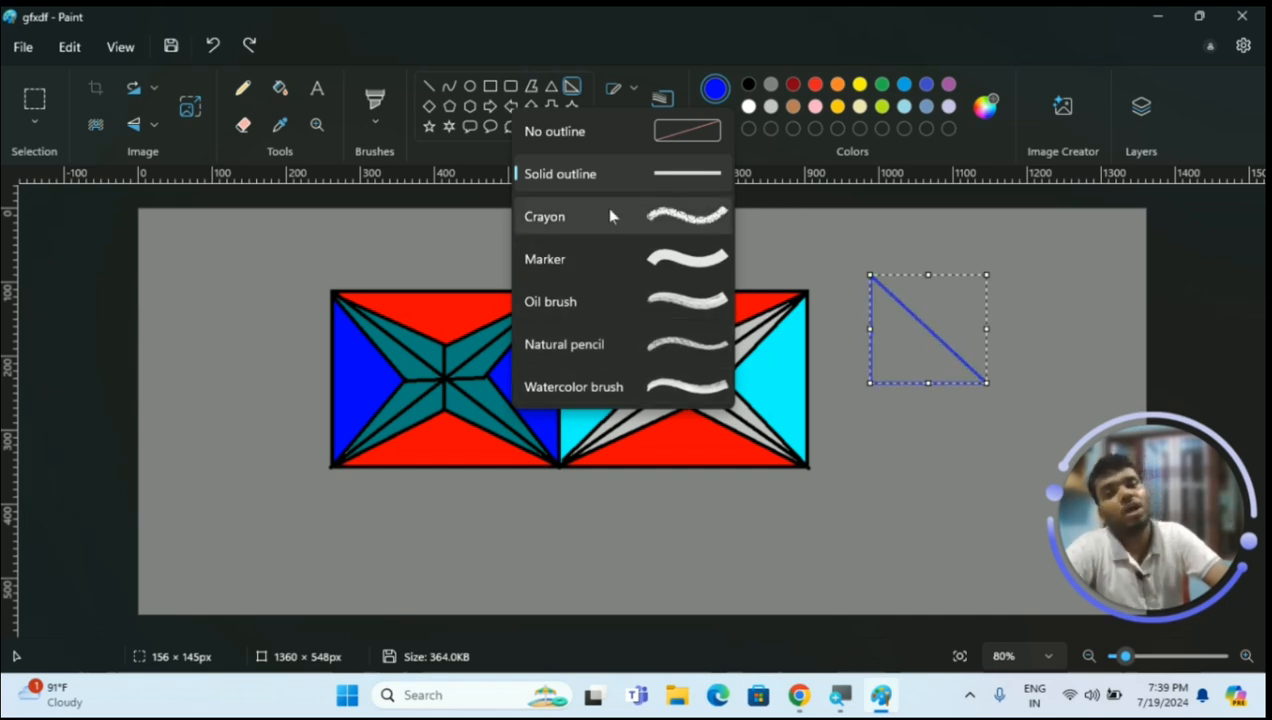
pyautogui.click(849, 219)
pyautogui.click(633, 128)
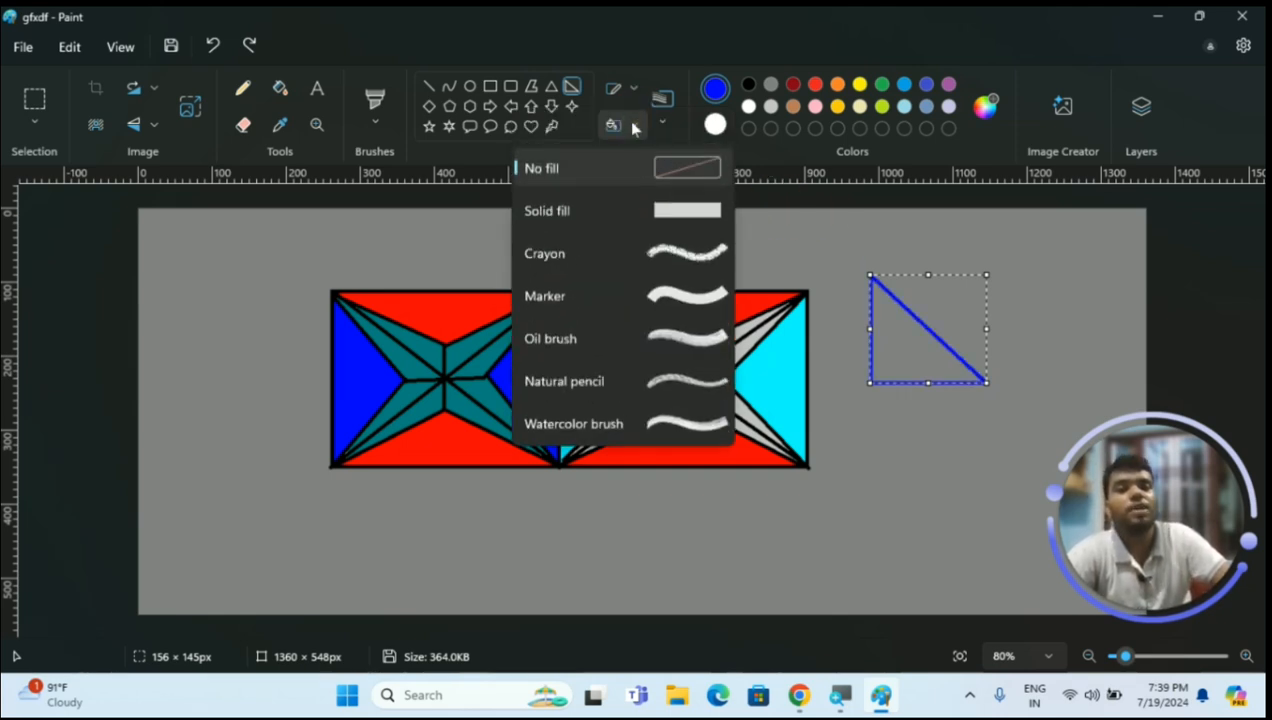
pyautogui.click(979, 299)
# Fill the right triangle with dark red in the Watercolor brush style and set its outline thickness to 8px
pyautogui.click(715, 124)
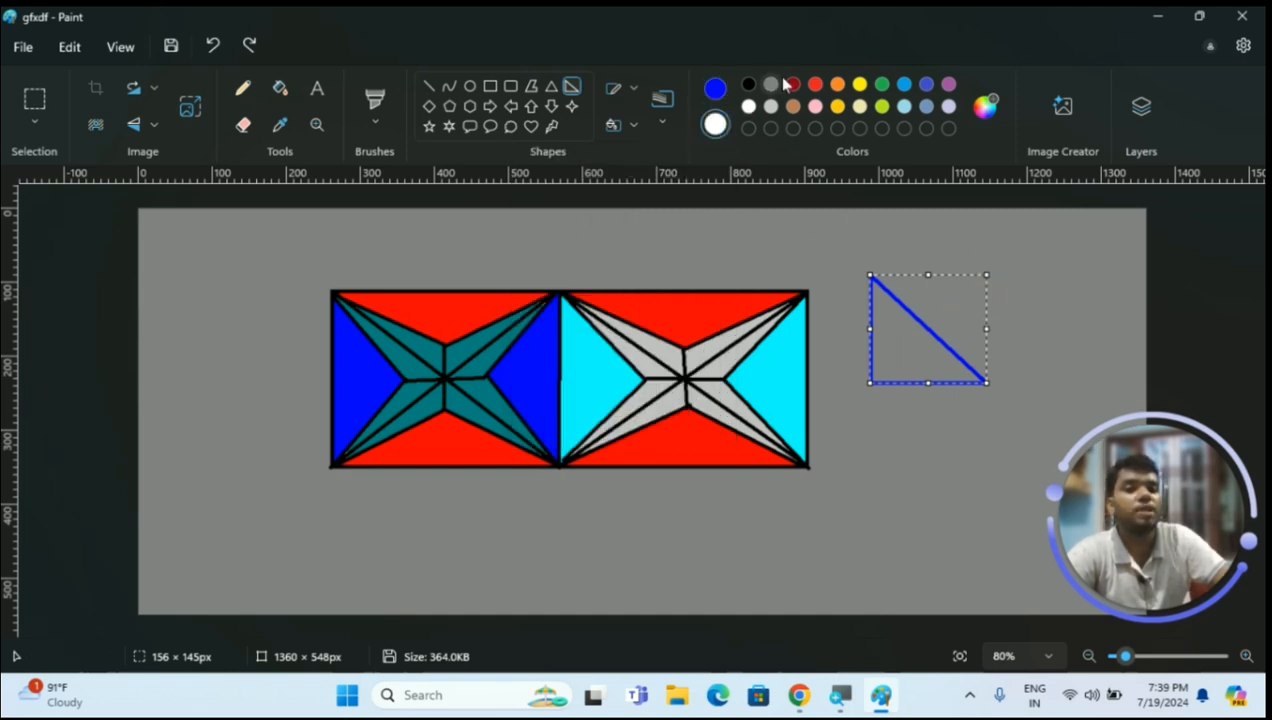
pyautogui.click(792, 85)
pyautogui.click(636, 126)
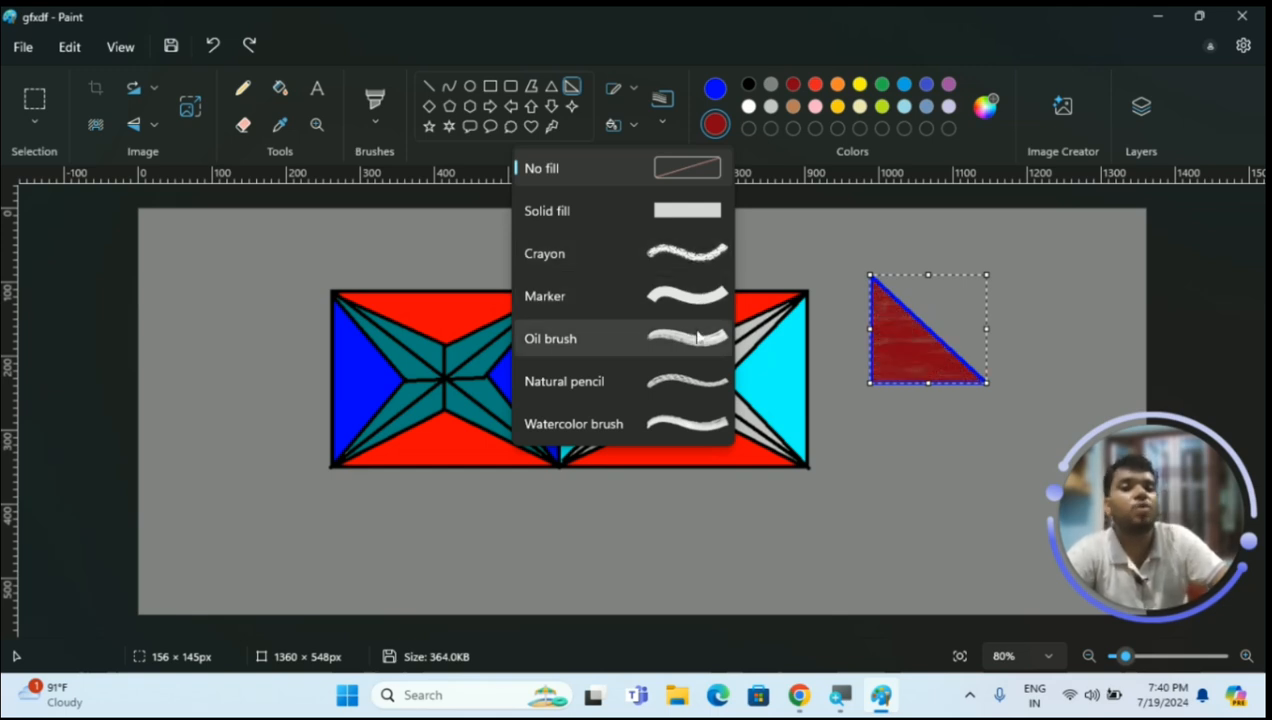
pyautogui.click(697, 428)
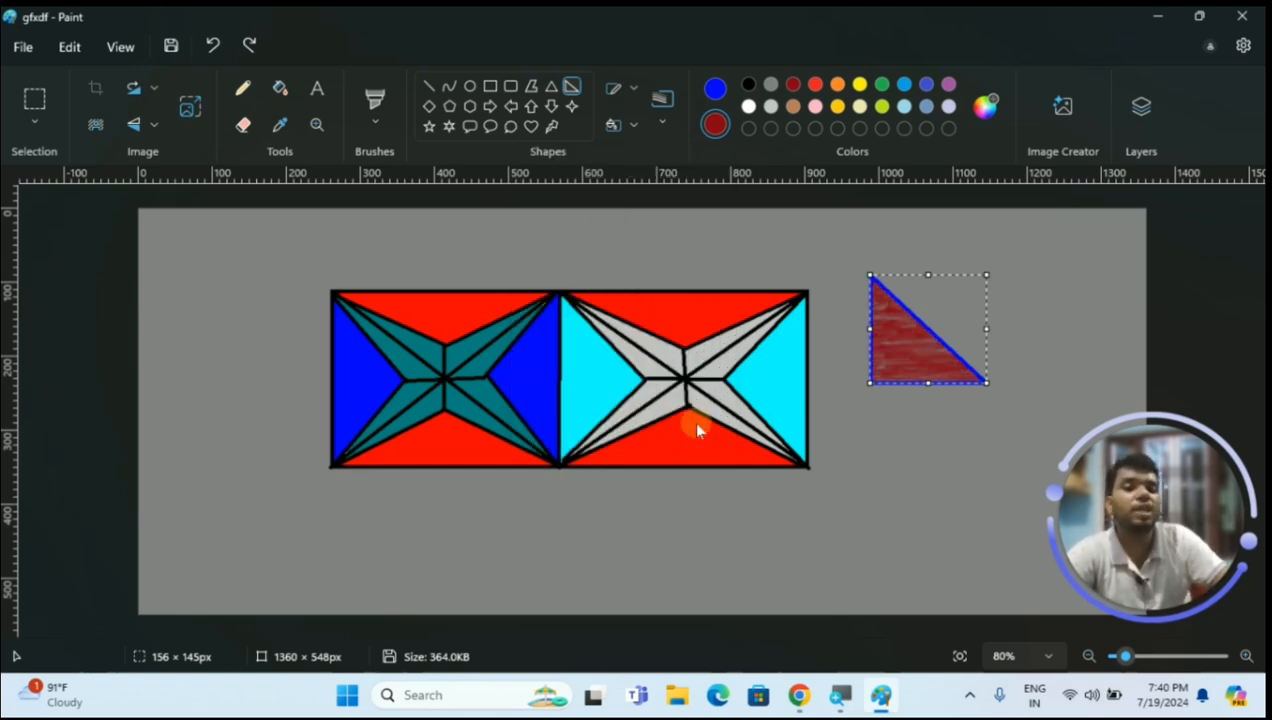
pyautogui.click(661, 125)
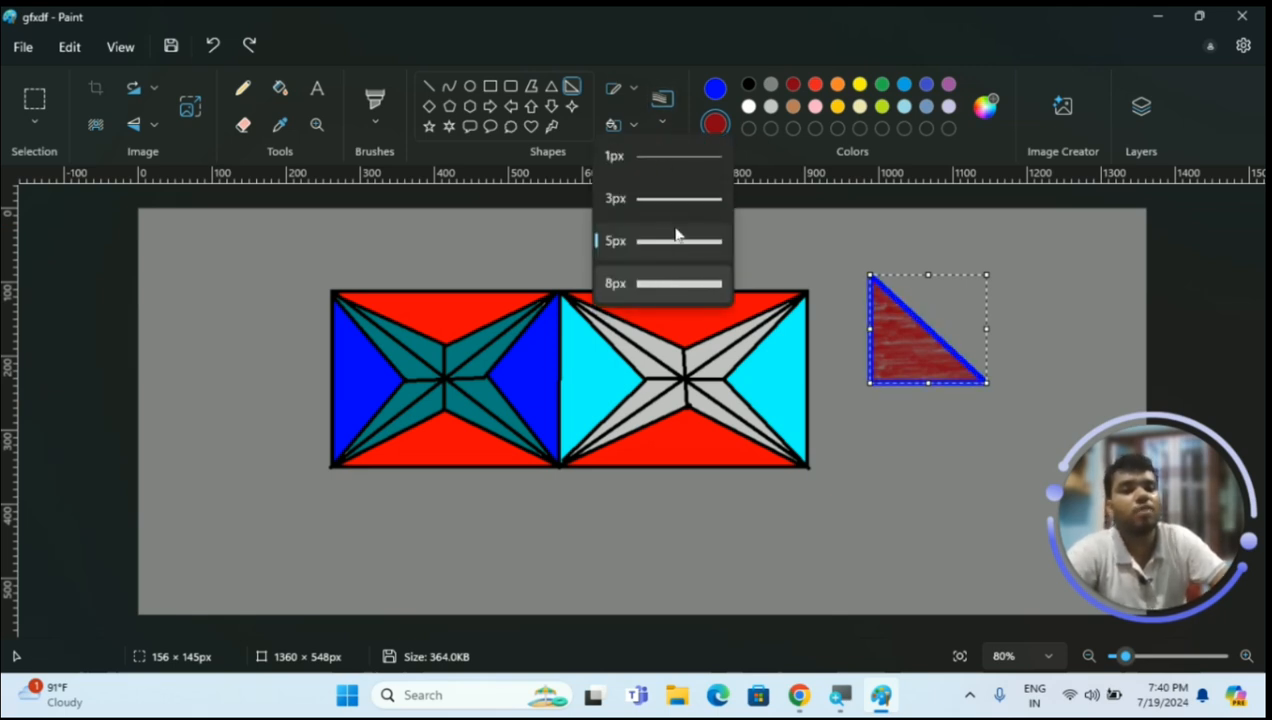
pyautogui.click(669, 283)
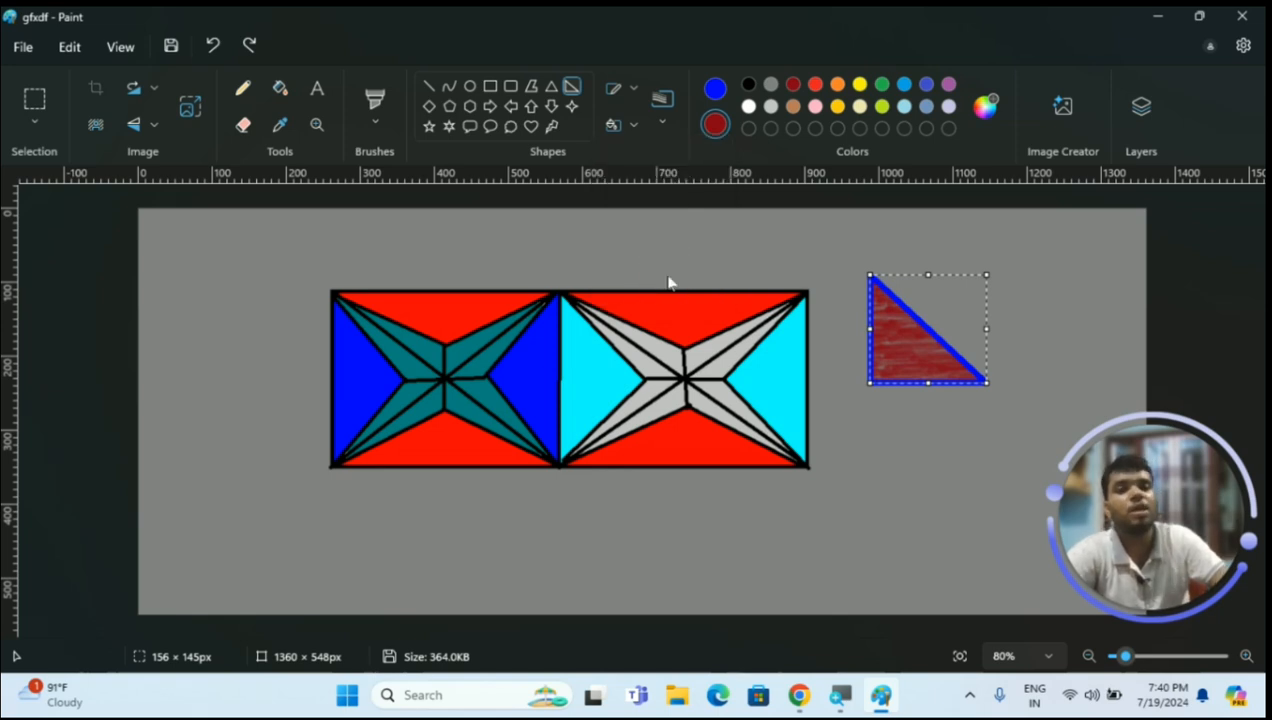
# Switch between the outline colour and the fill colour, and check the triangle's fill styles without choosing another
pyautogui.click(716, 100)
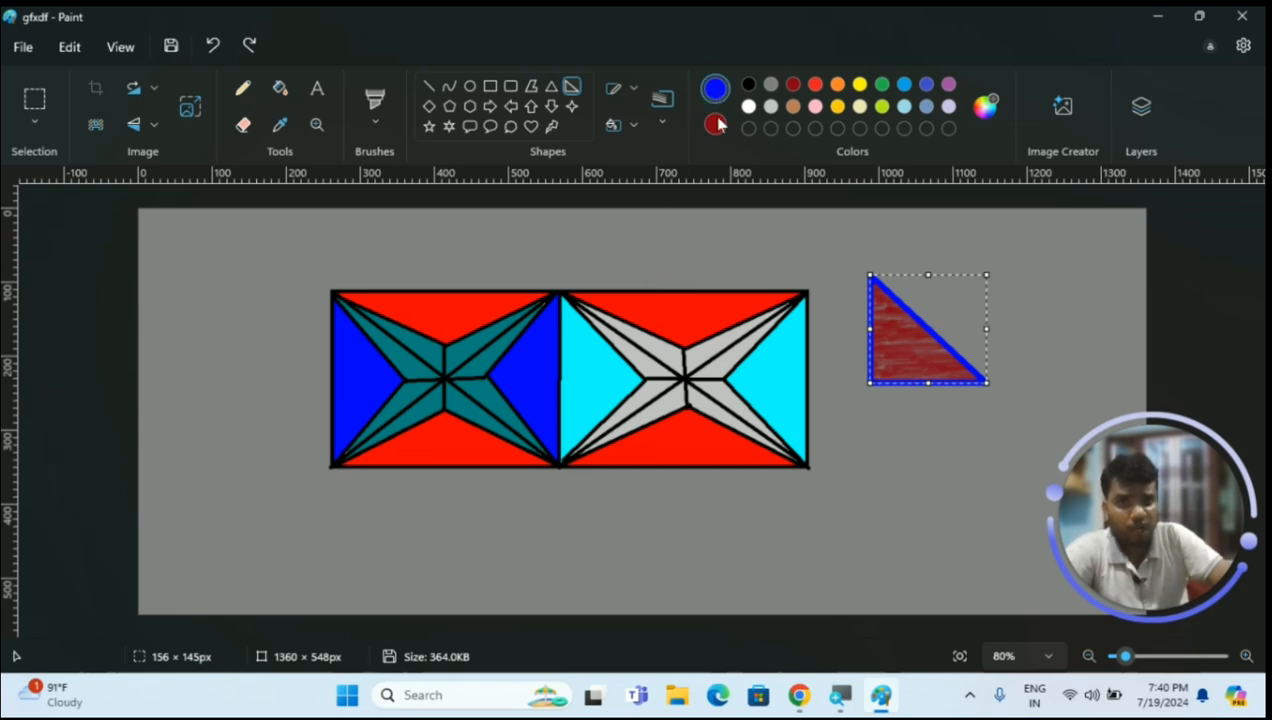
pyautogui.click(716, 124)
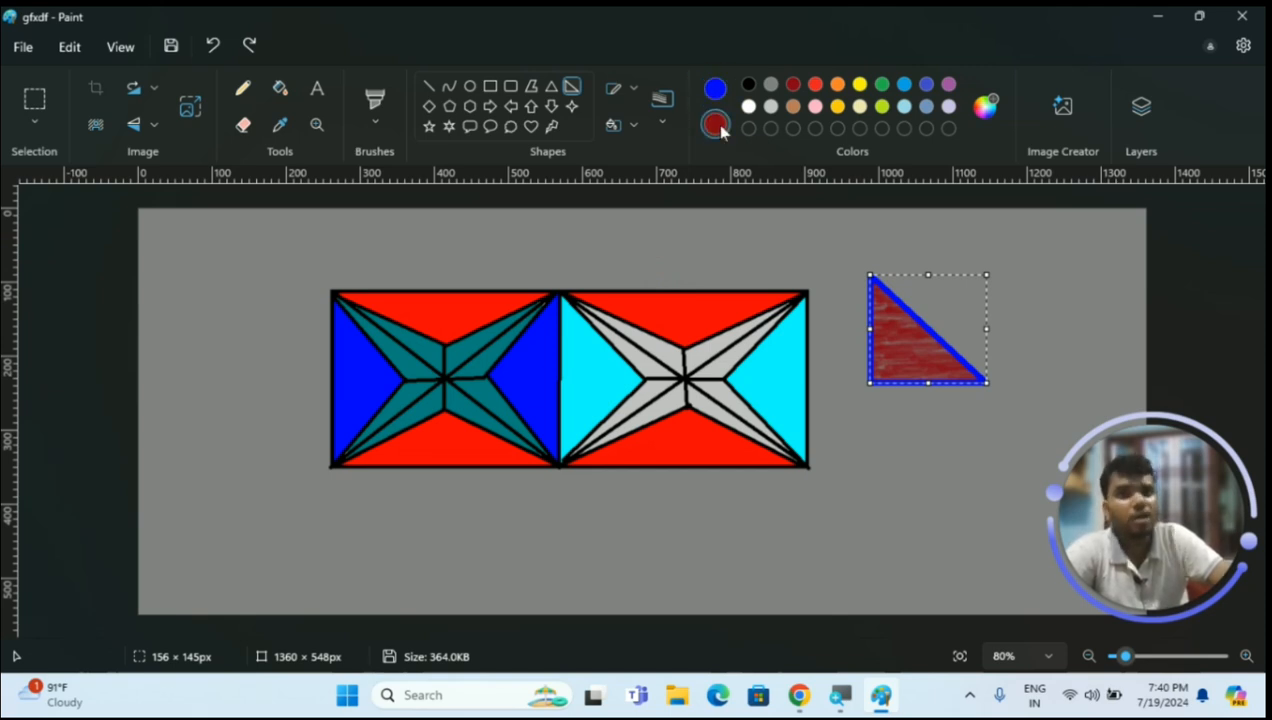
pyautogui.click(631, 128)
pyautogui.click(813, 233)
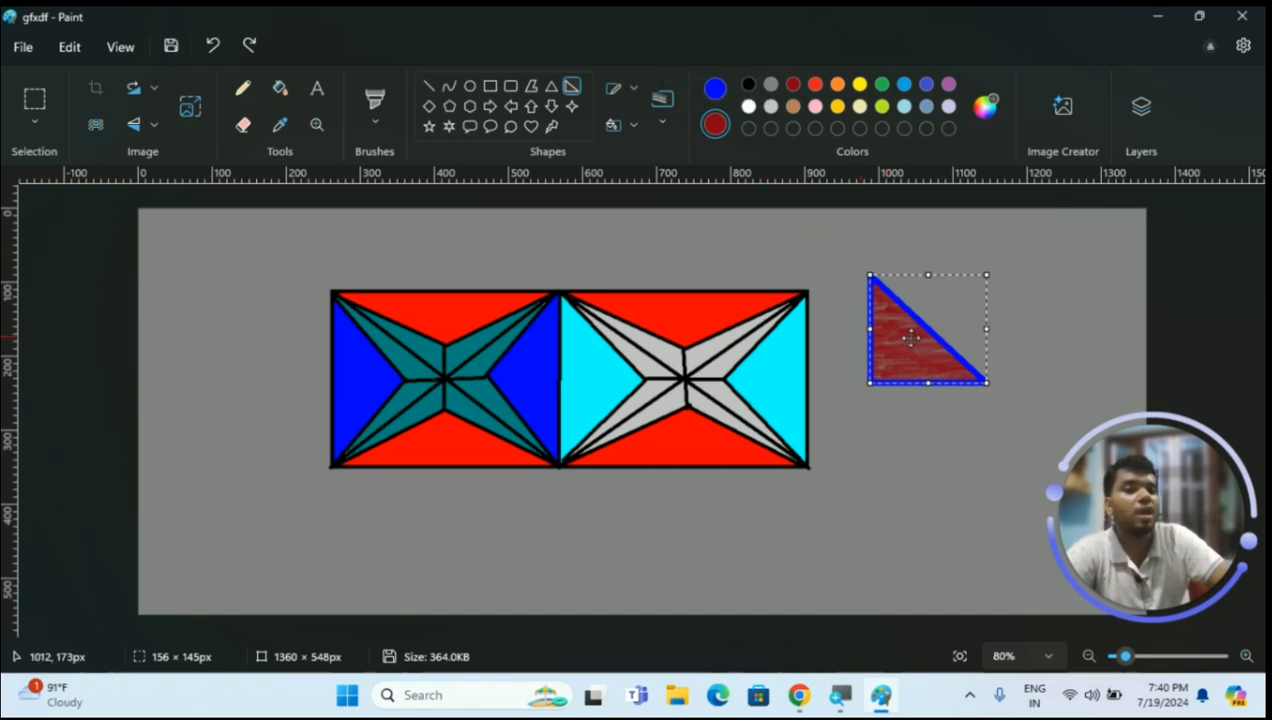
# Change the triangle's outline colour to a custom lavender, #FF6BFC
pyautogui.click(716, 91)
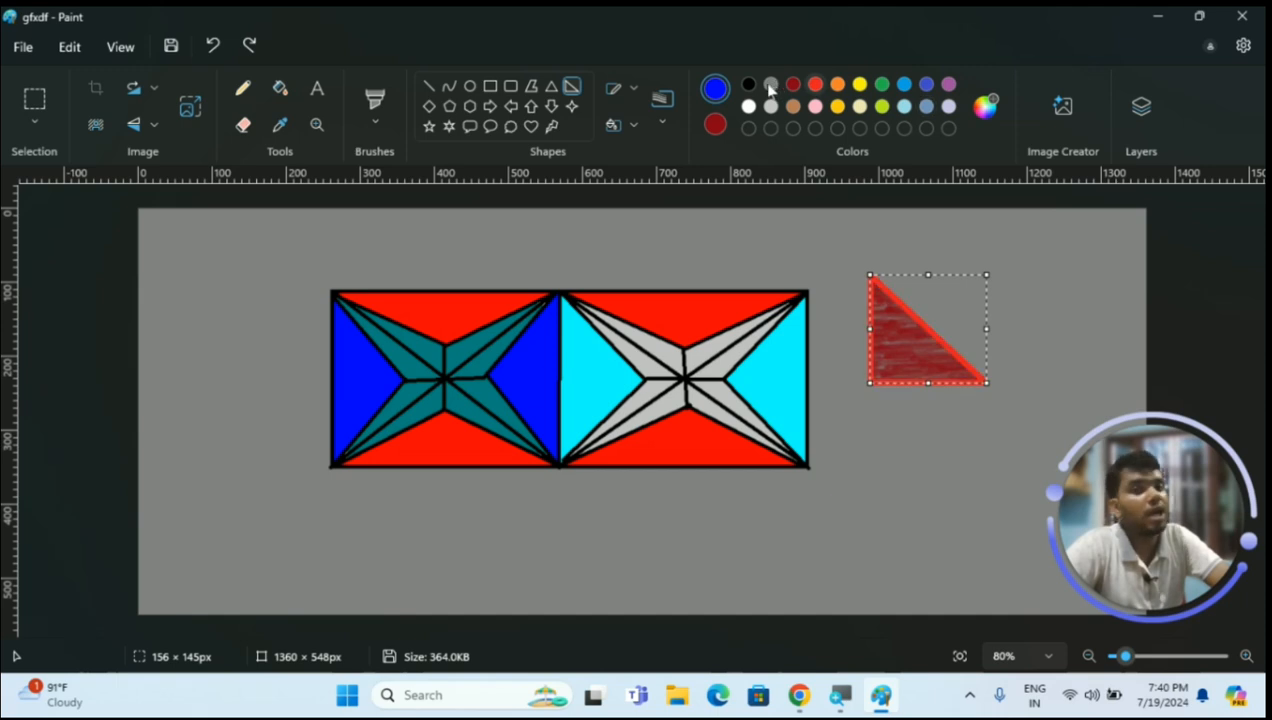
pyautogui.click(989, 112)
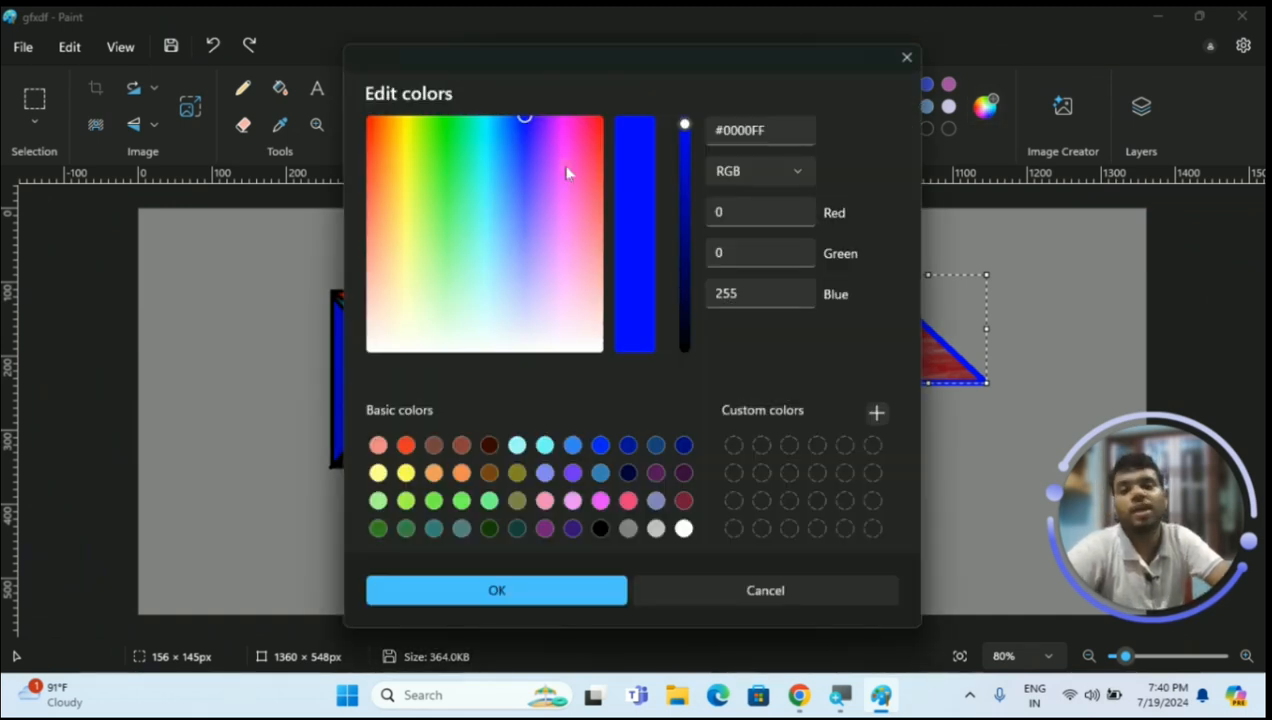
pyautogui.click(566, 166)
pyautogui.click(565, 217)
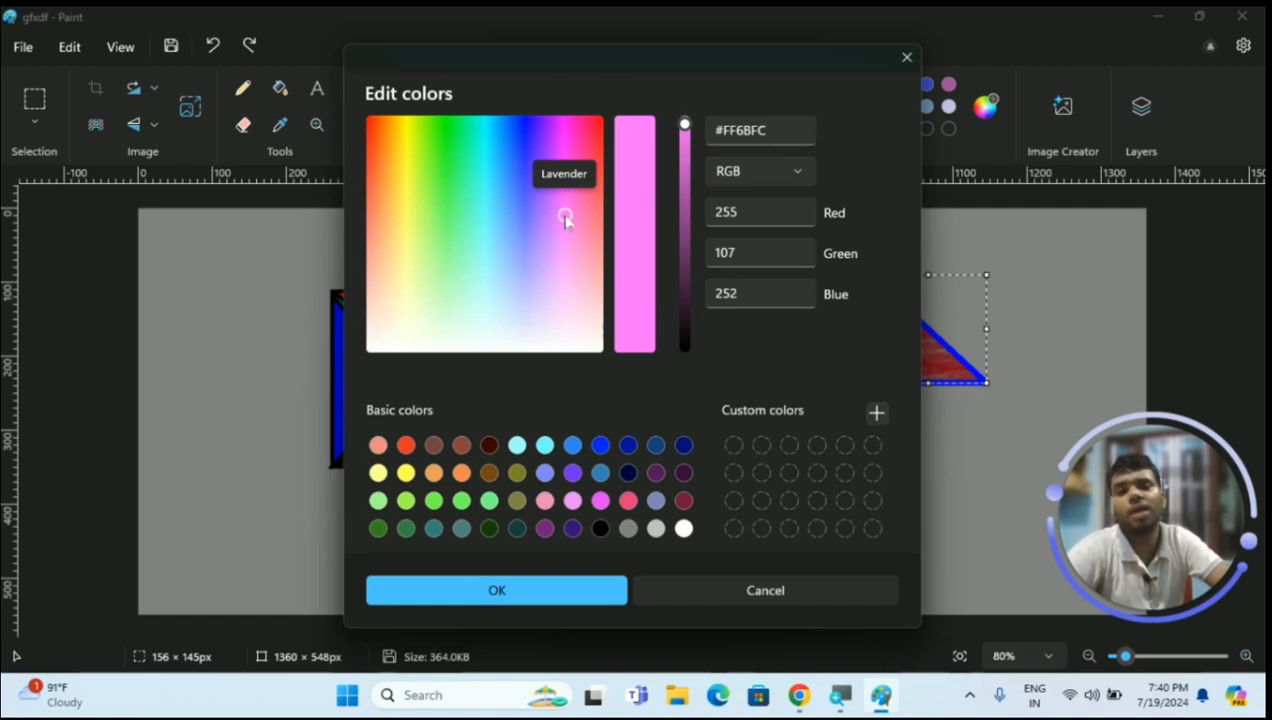
pyautogui.click(491, 579)
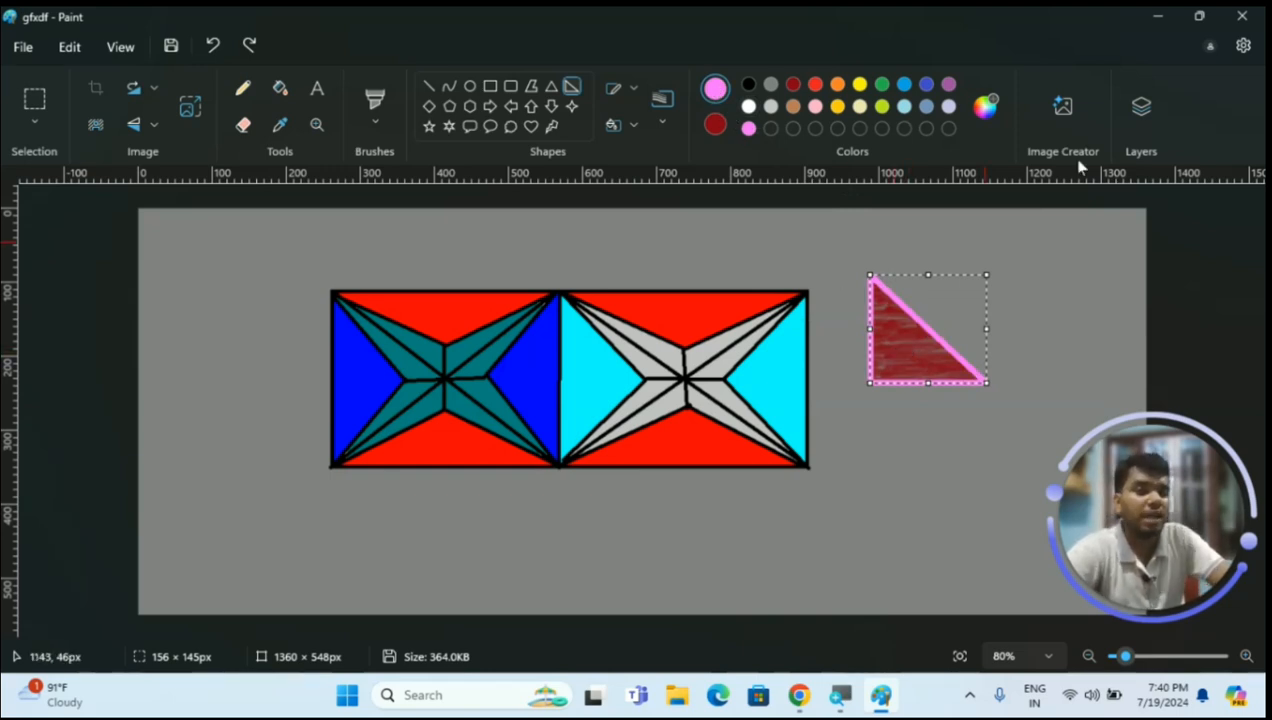
# Look over the Paint Image Creator introduction and commit the finished triangle to the canvas
pyautogui.click(1060, 101)
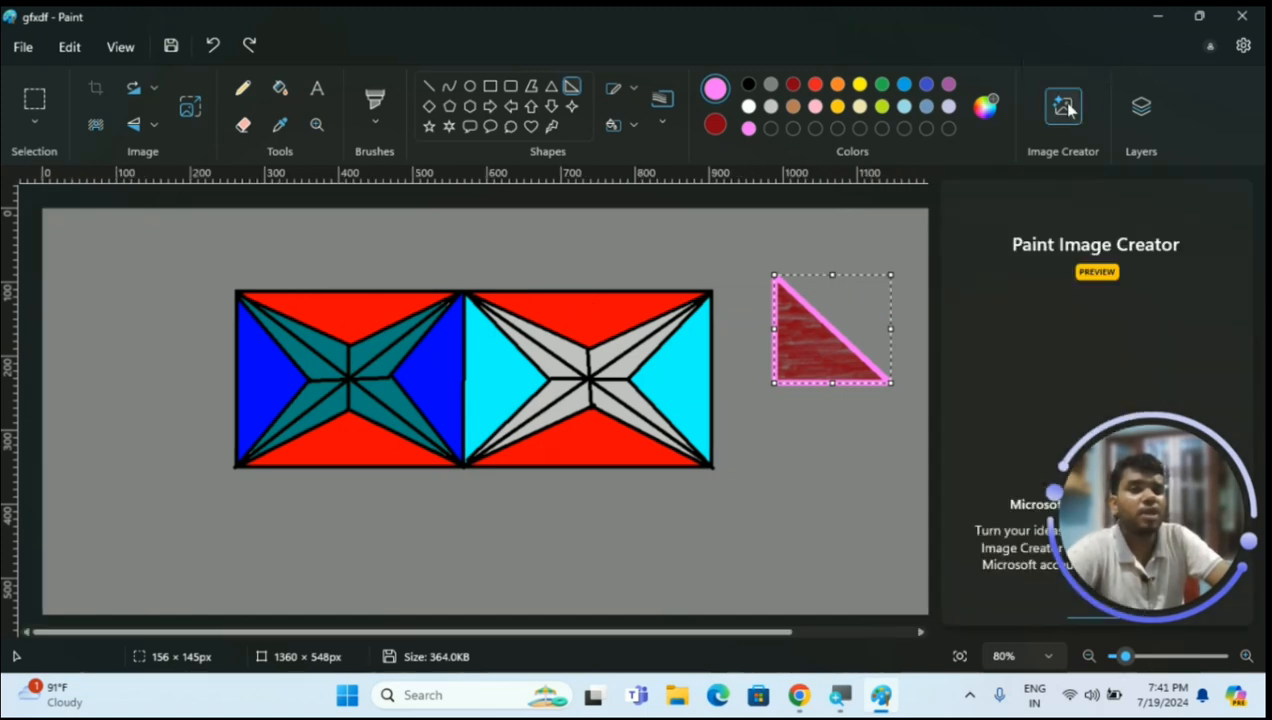
pyautogui.scroll(-1, 1034, 286)
pyautogui.scroll(1, 1034, 290)
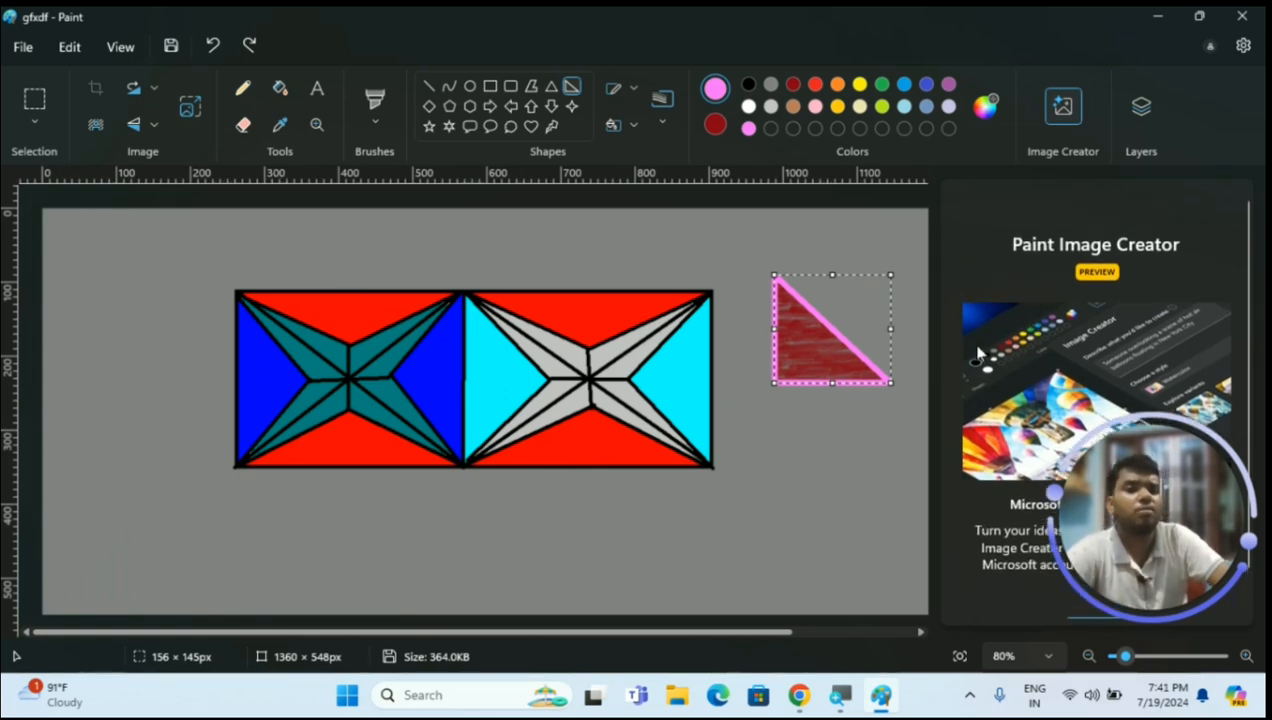
pyautogui.click(778, 448)
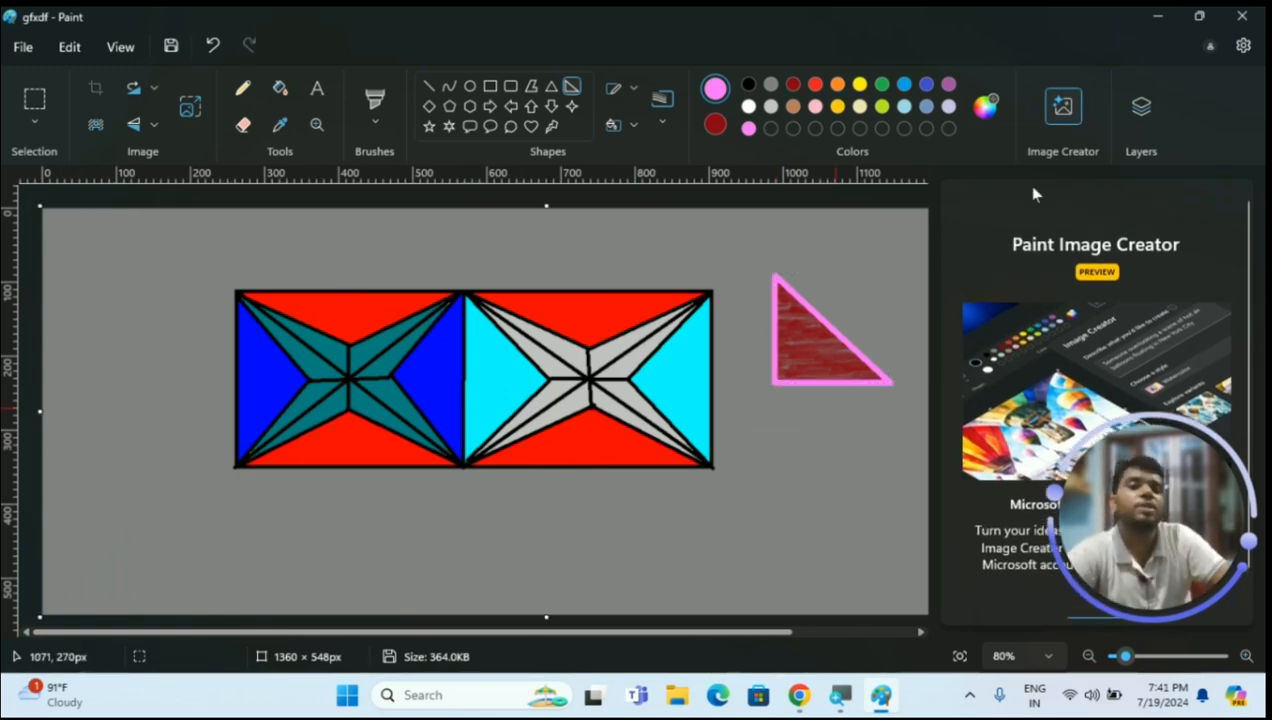
pyautogui.click(1066, 104)
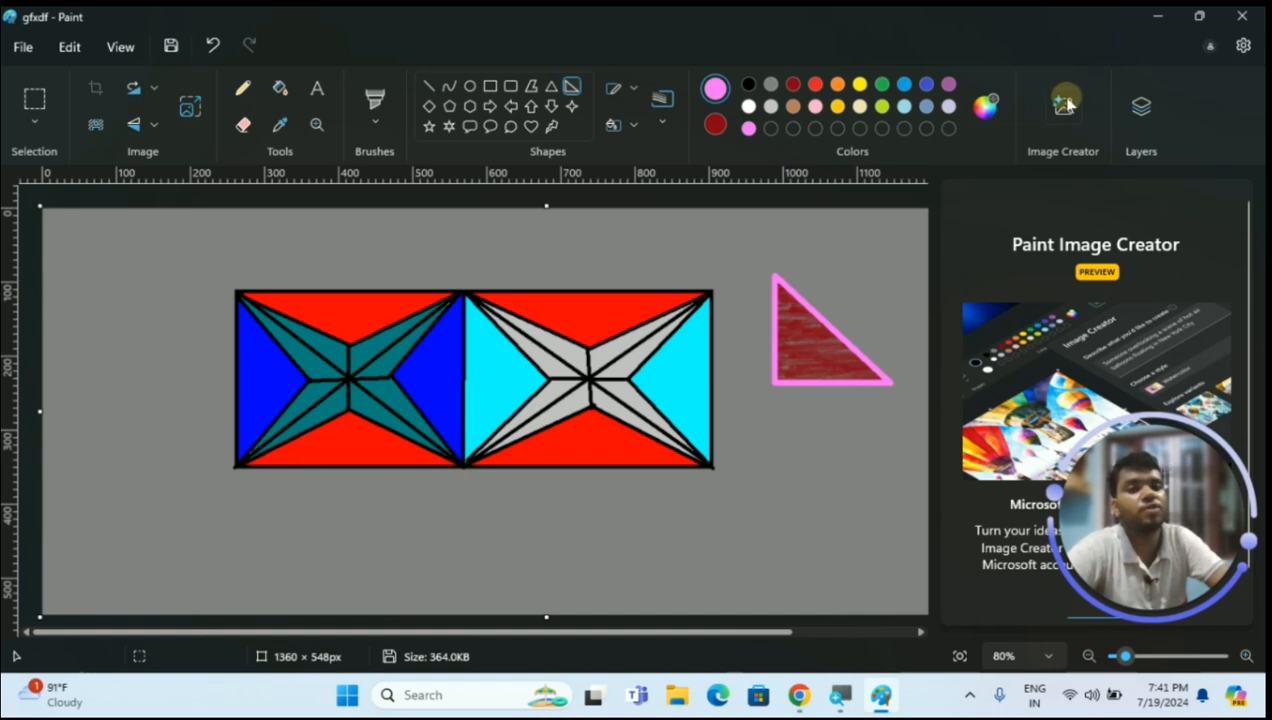
# Display the layers, hide and show Layer 1 twice, and close the layer list
pyautogui.click(1137, 107)
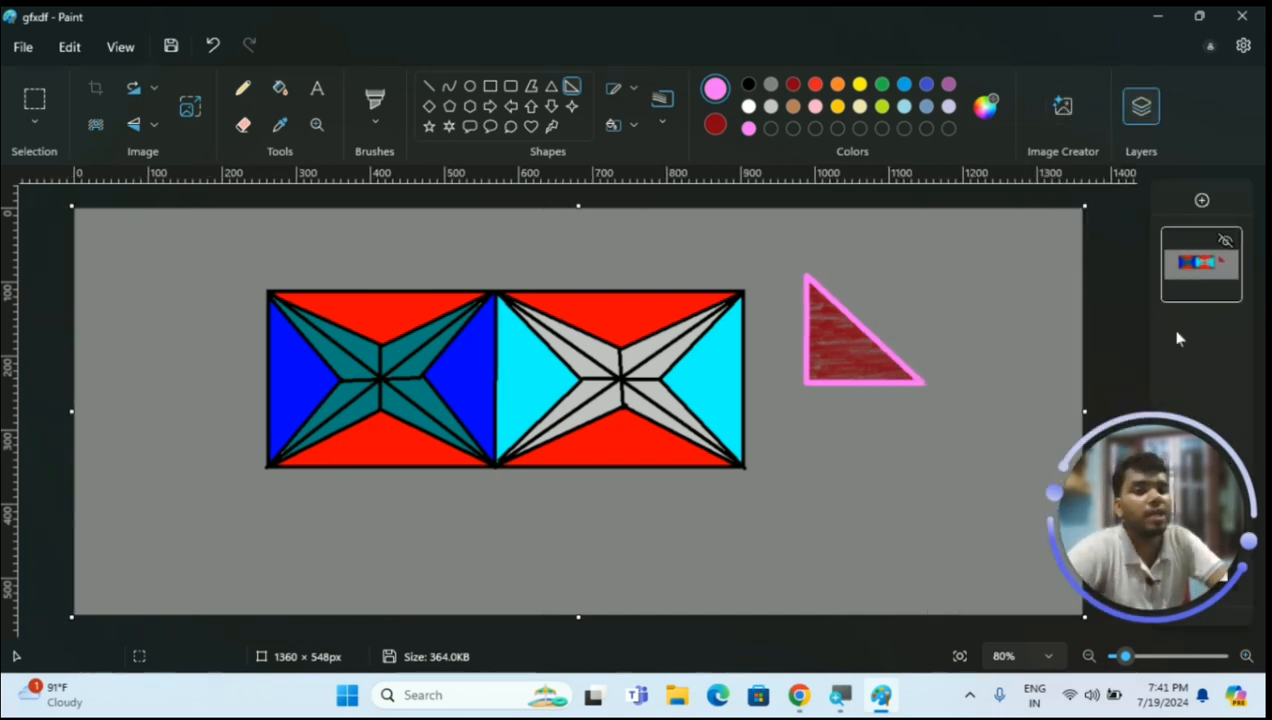
pyautogui.moveTo(1046, 494)
pyautogui.mouseDown()
pyautogui.moveTo(986, 513)
pyautogui.moveTo(755, 523)
pyautogui.mouseUp()
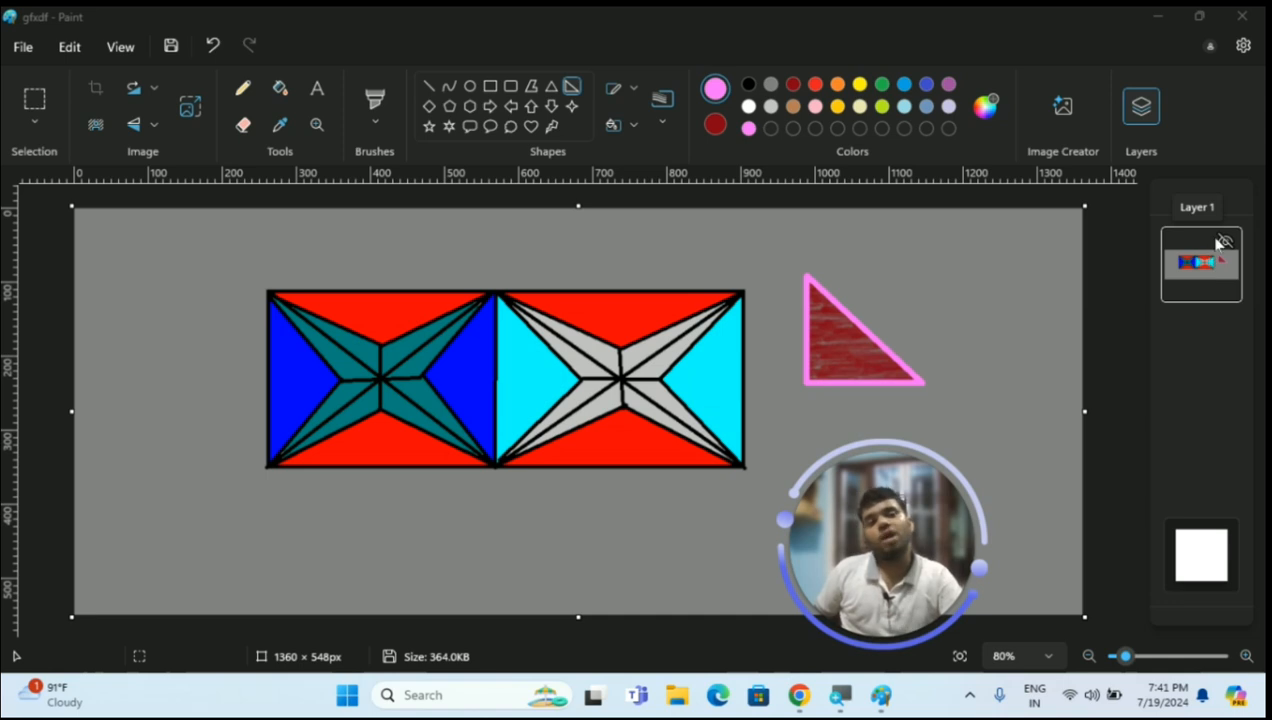
pyautogui.click(1225, 243)
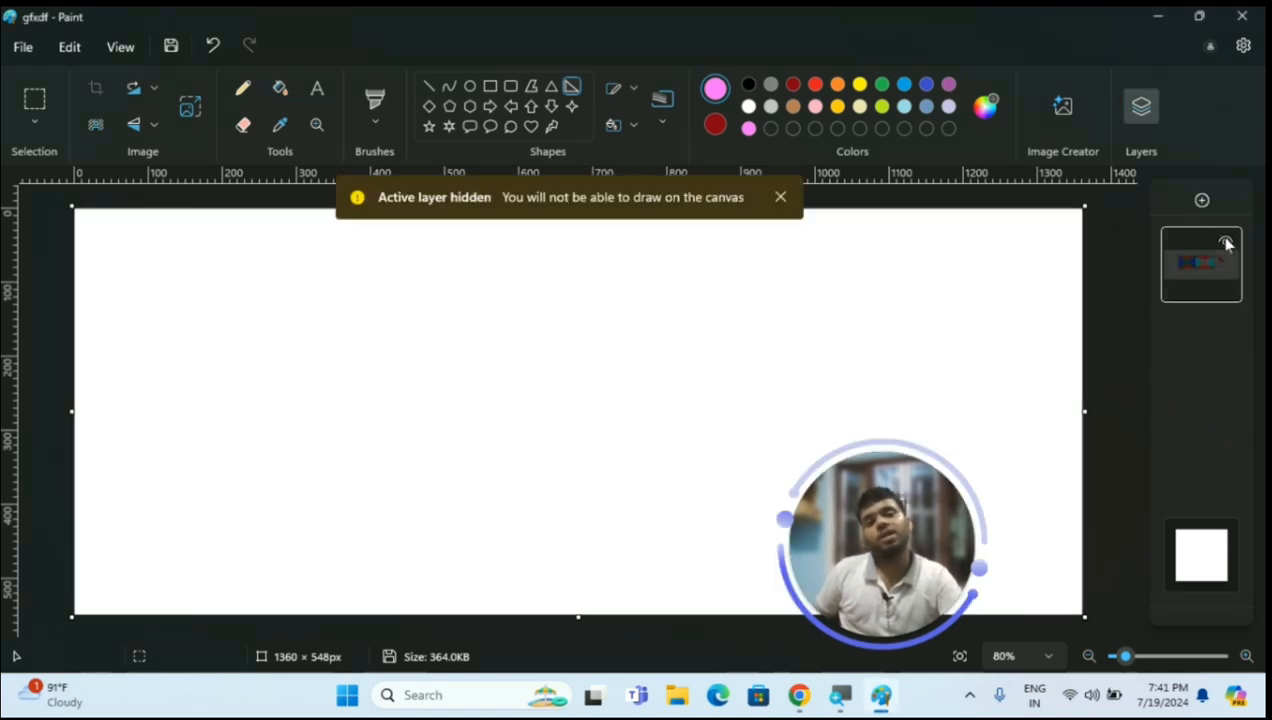
pyautogui.click(1226, 242)
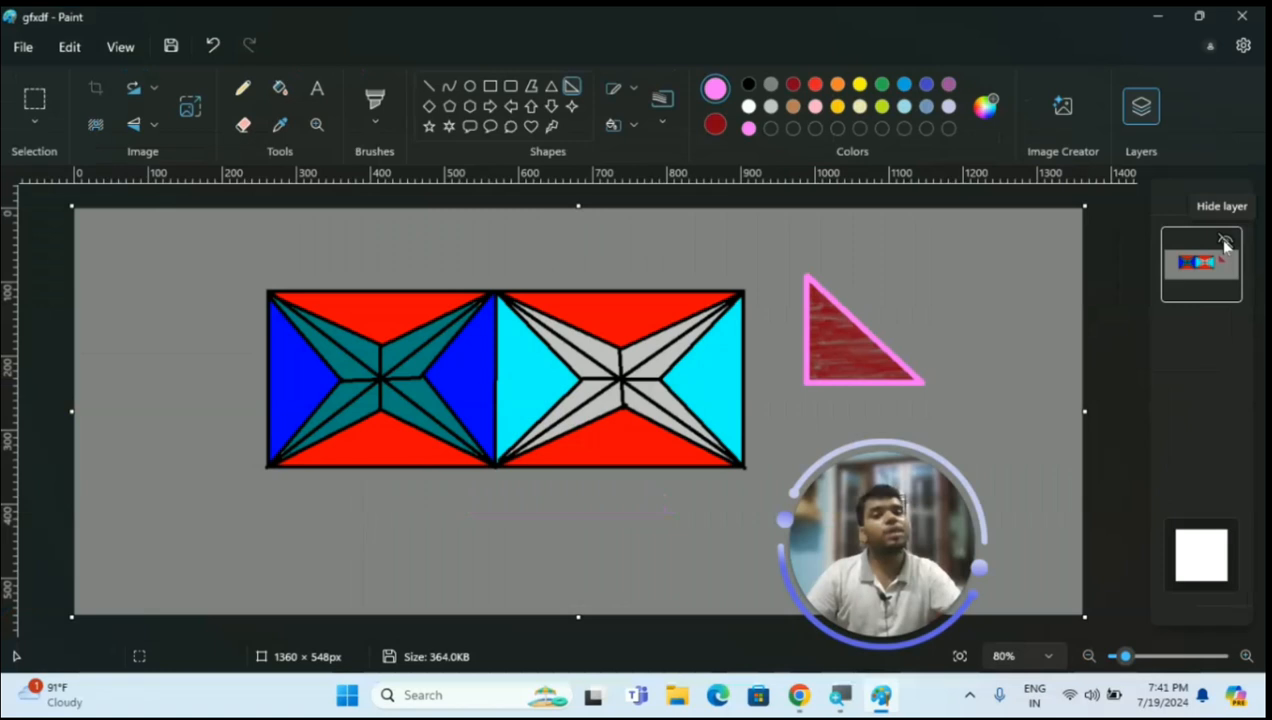
pyautogui.click(1224, 243)
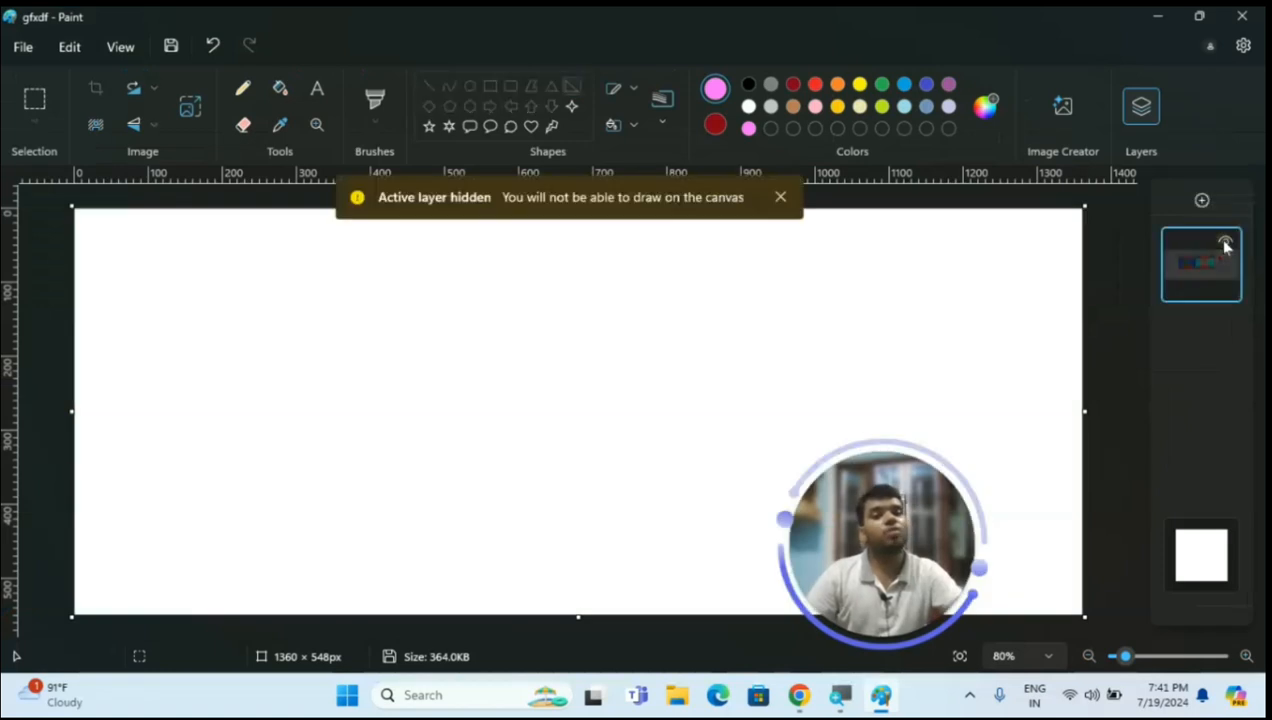
pyautogui.click(1225, 245)
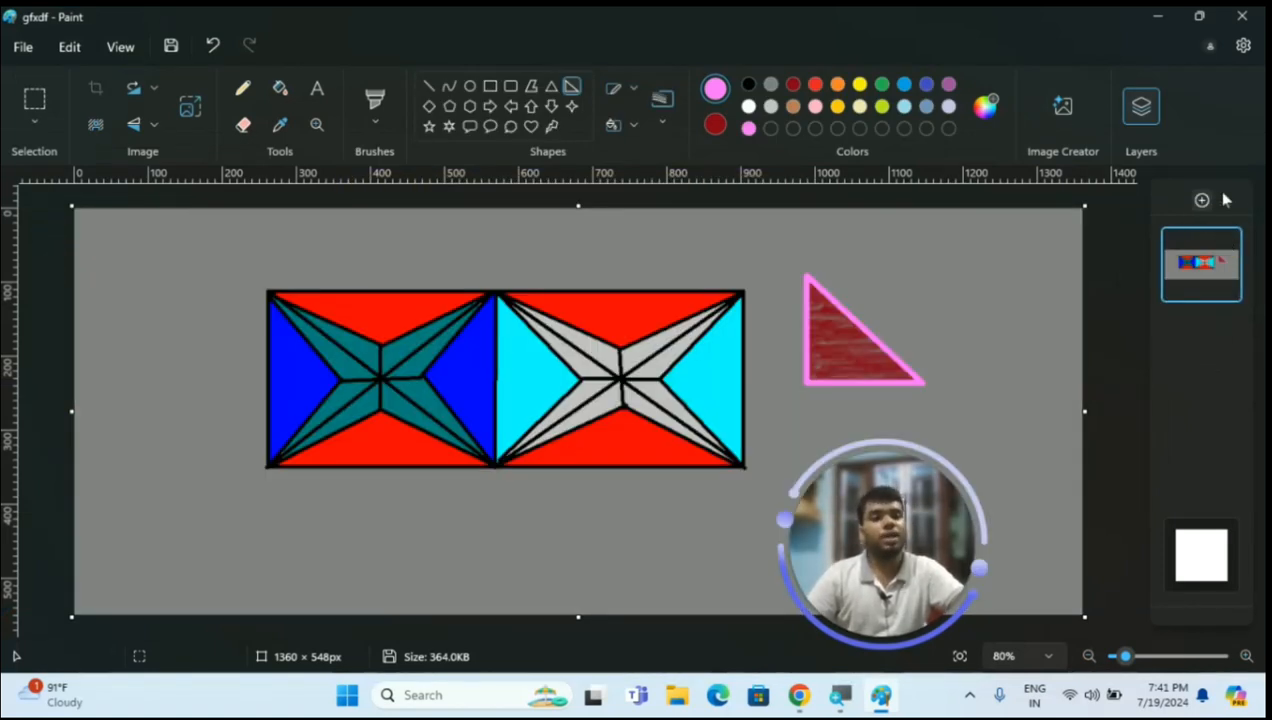
pyautogui.click(1136, 104)
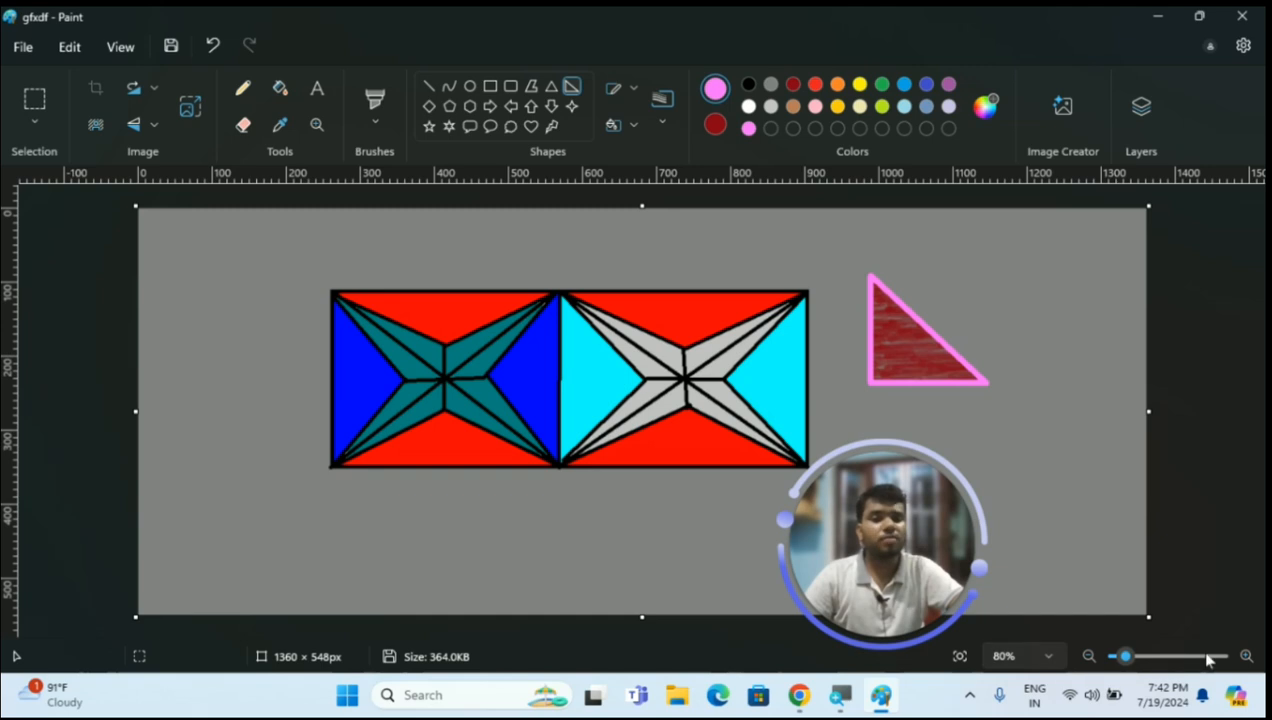
# Zoom the canvas in beyond 100% and back out to 10%
pyautogui.click(1245, 656)
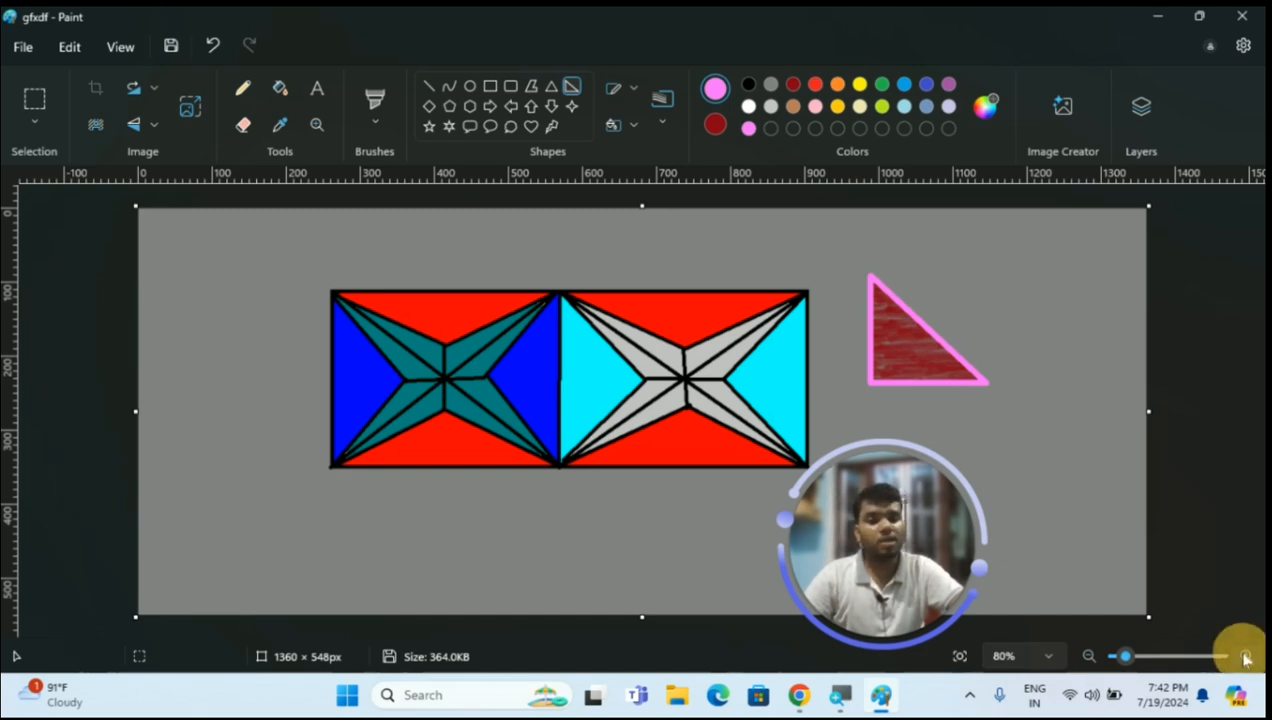
pyautogui.click(1095, 661)
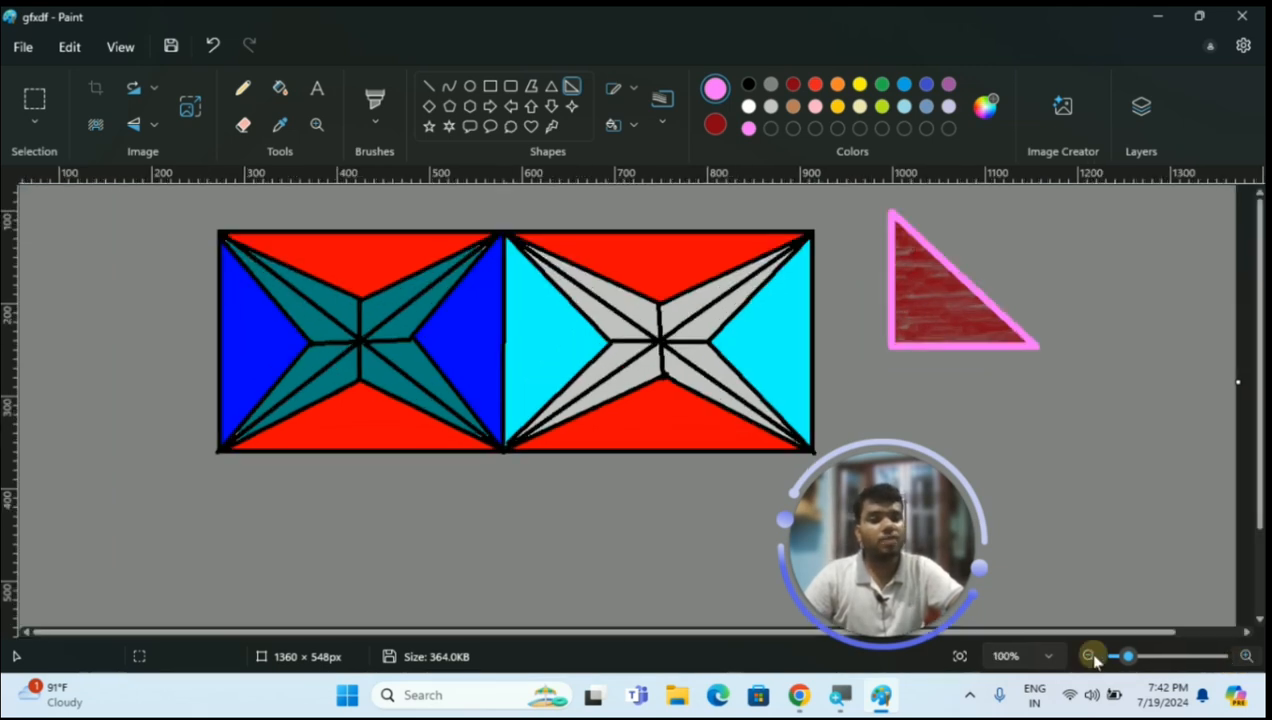
pyautogui.click(1096, 661)
pyautogui.click(1096, 661)
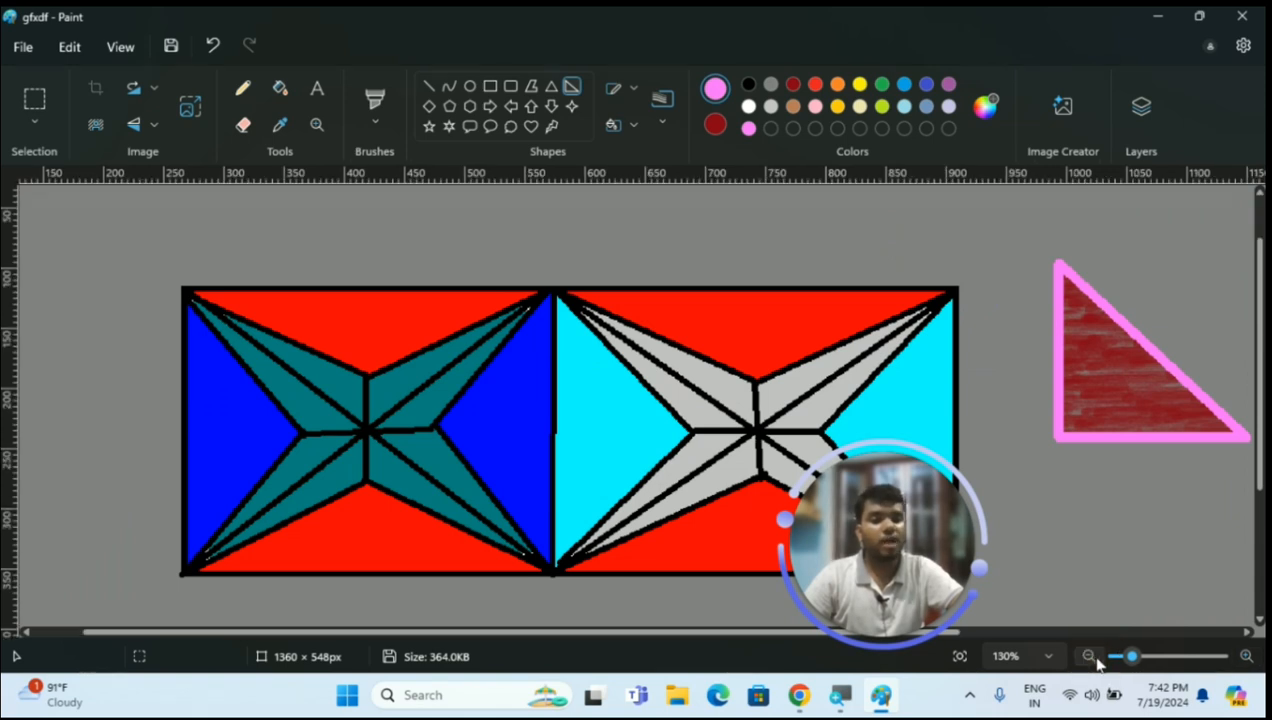
pyautogui.click(1090, 657)
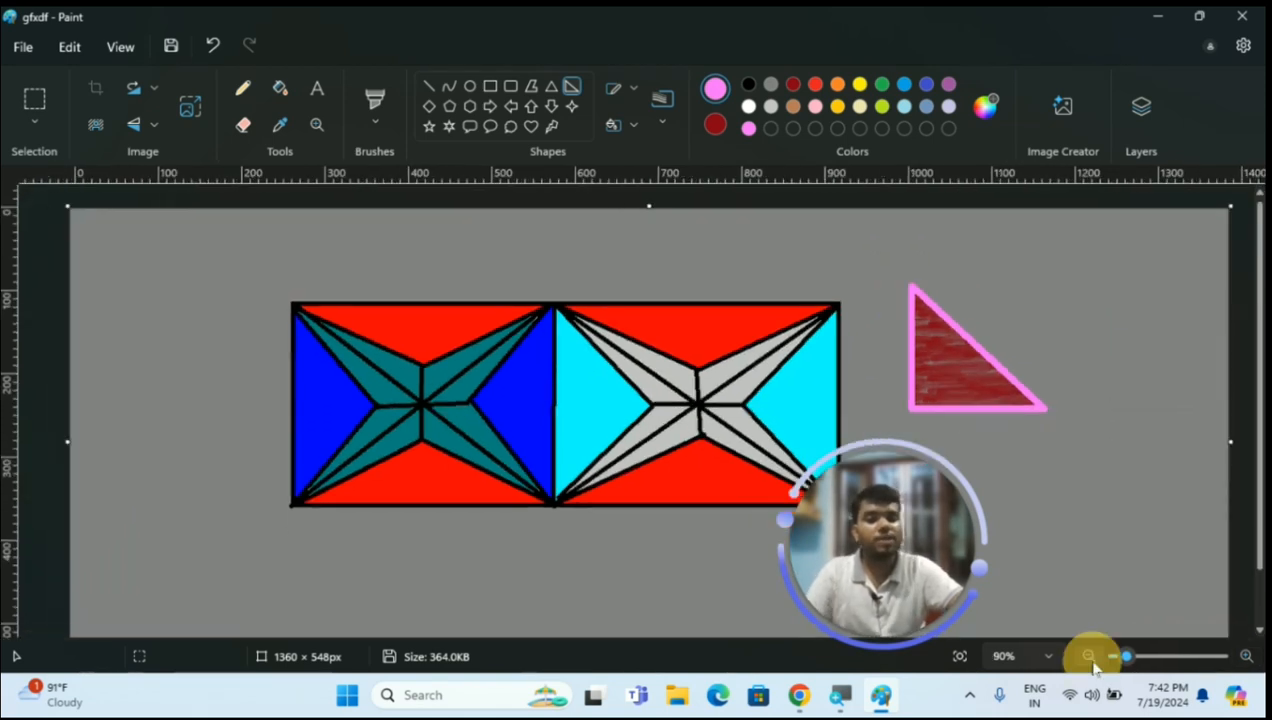
pyautogui.click(1090, 657)
pyautogui.click(1090, 658)
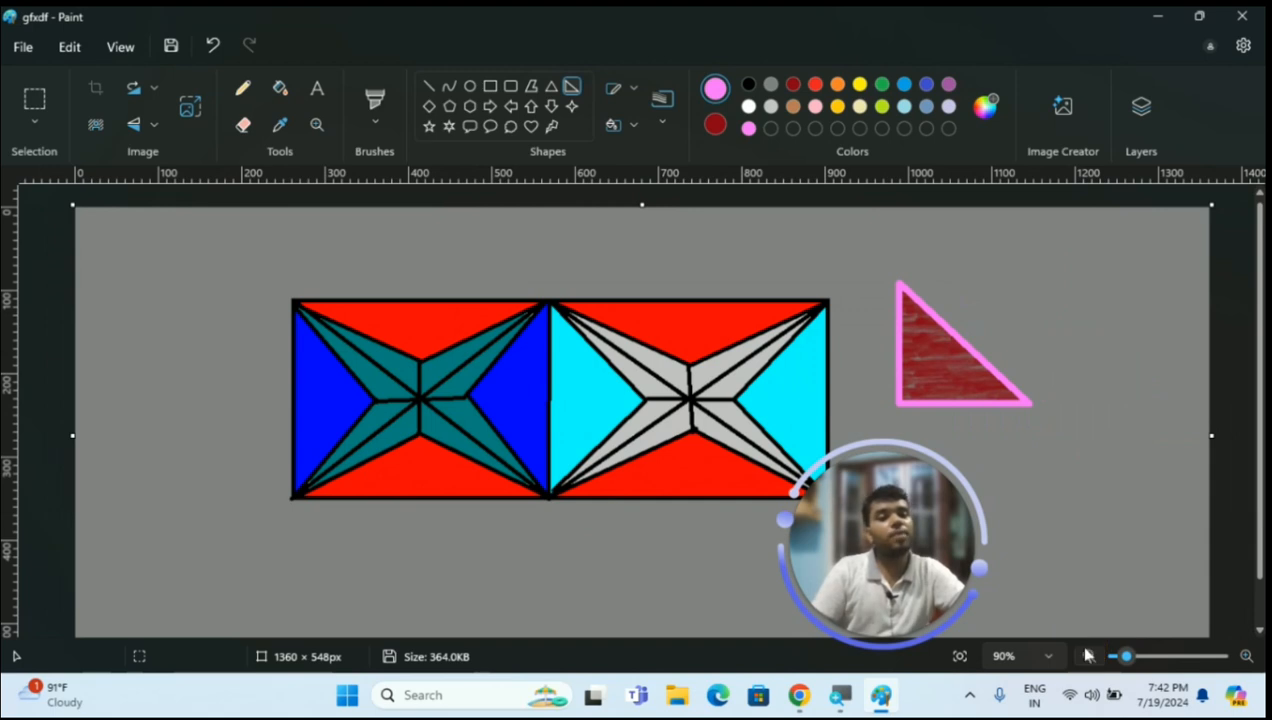
pyautogui.click(1090, 657)
pyautogui.click(1090, 657)
pyautogui.click(1090, 657)
pyautogui.click(1090, 657)
pyautogui.click(1090, 657)
pyautogui.click(1089, 657)
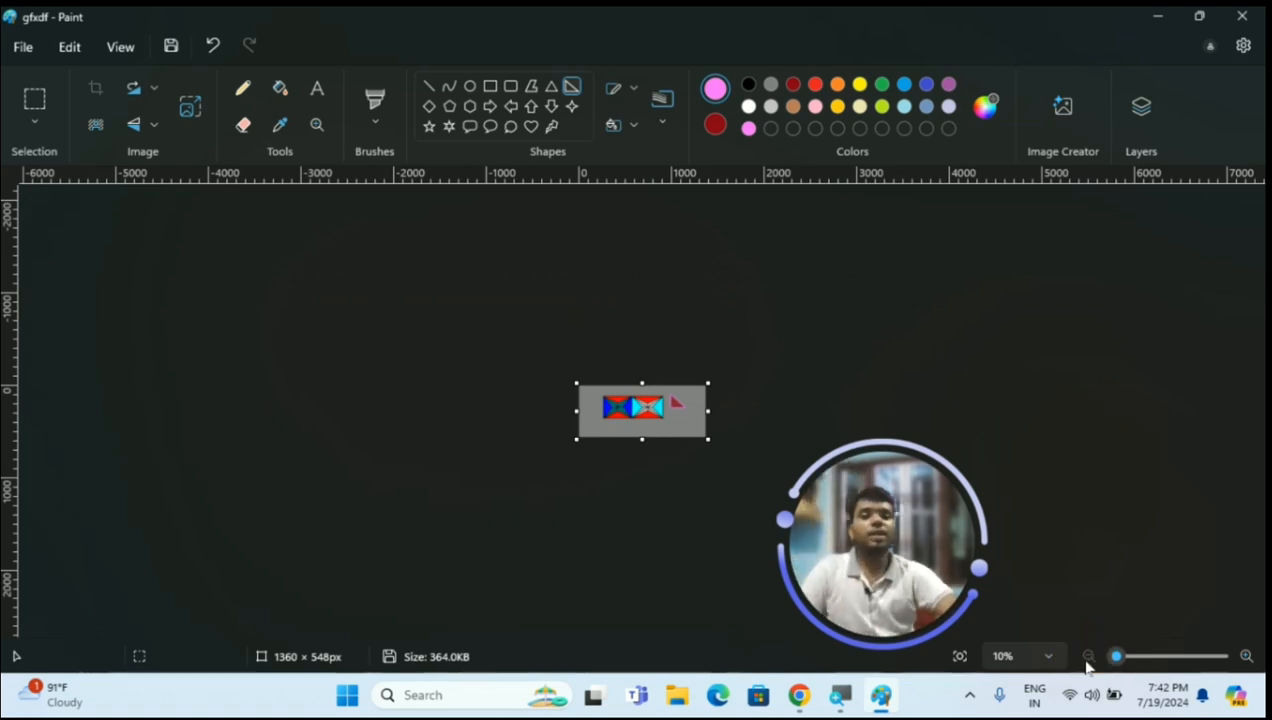
# Zoom the canvas in to the maximum 800% and back out in stages to 70%
pyautogui.click(1245, 657)
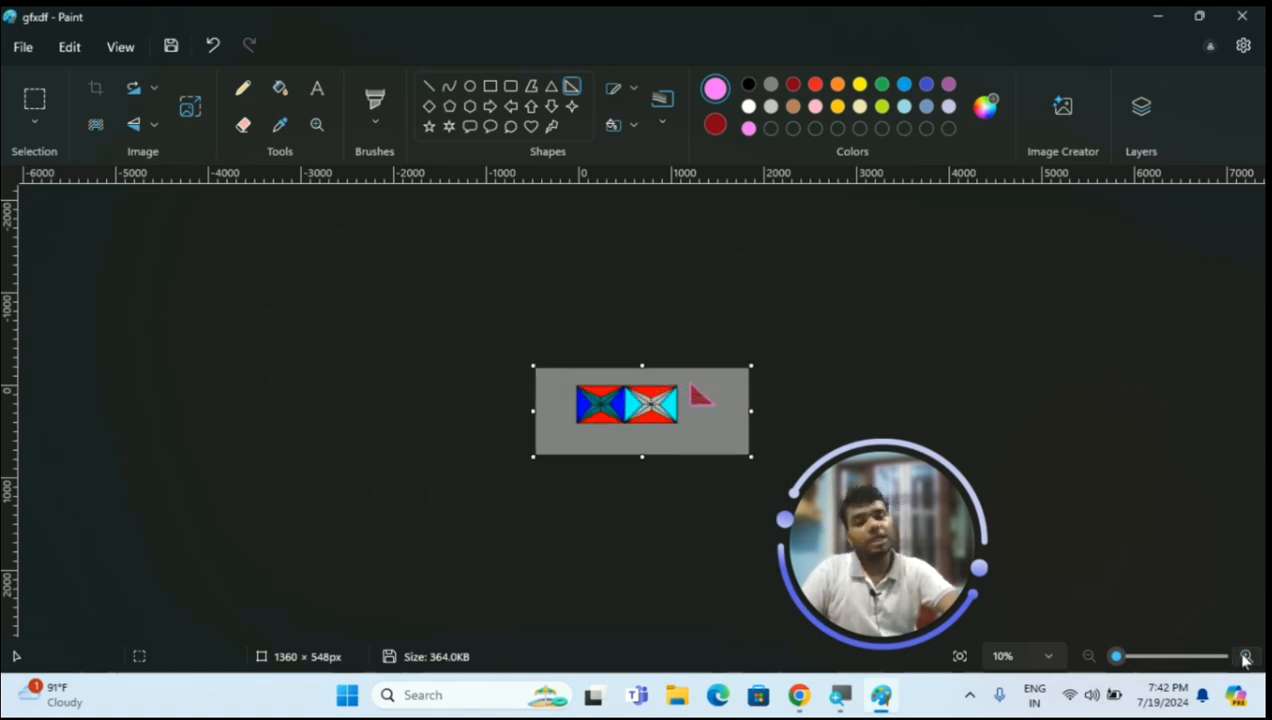
pyautogui.moveTo(1115, 658); pyautogui.dragTo(1238, 670)
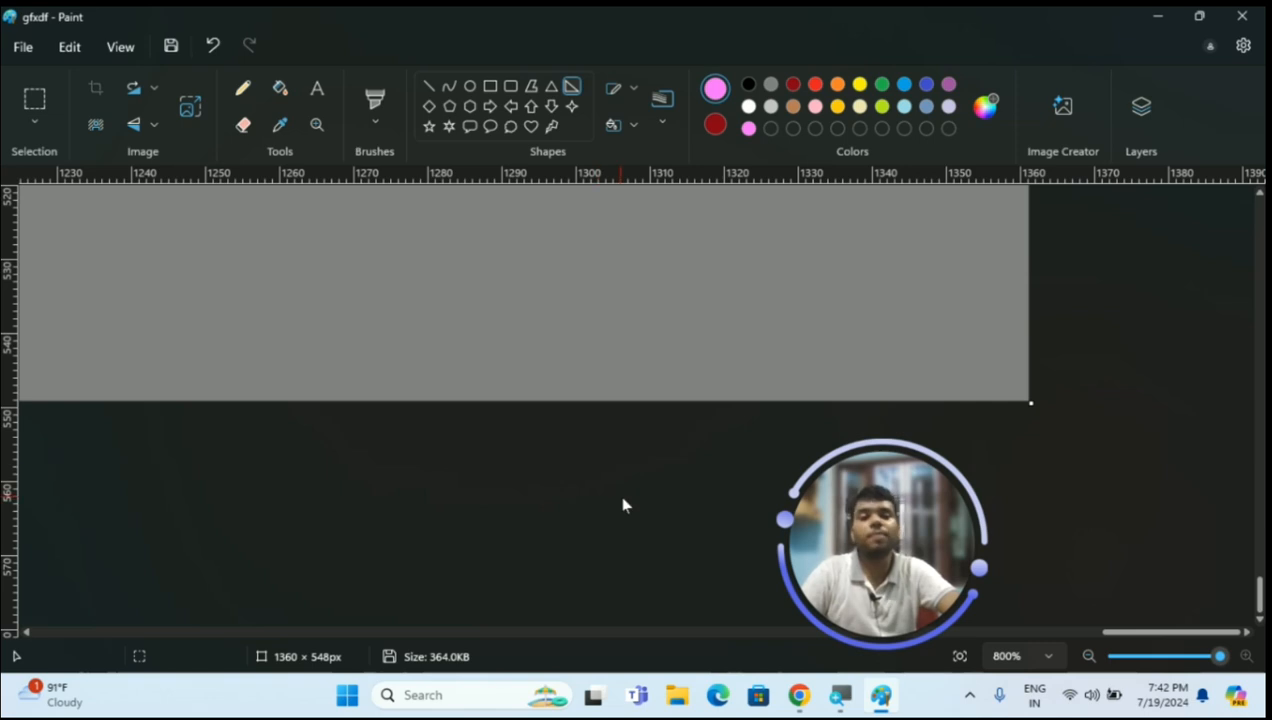
pyautogui.click(1088, 657)
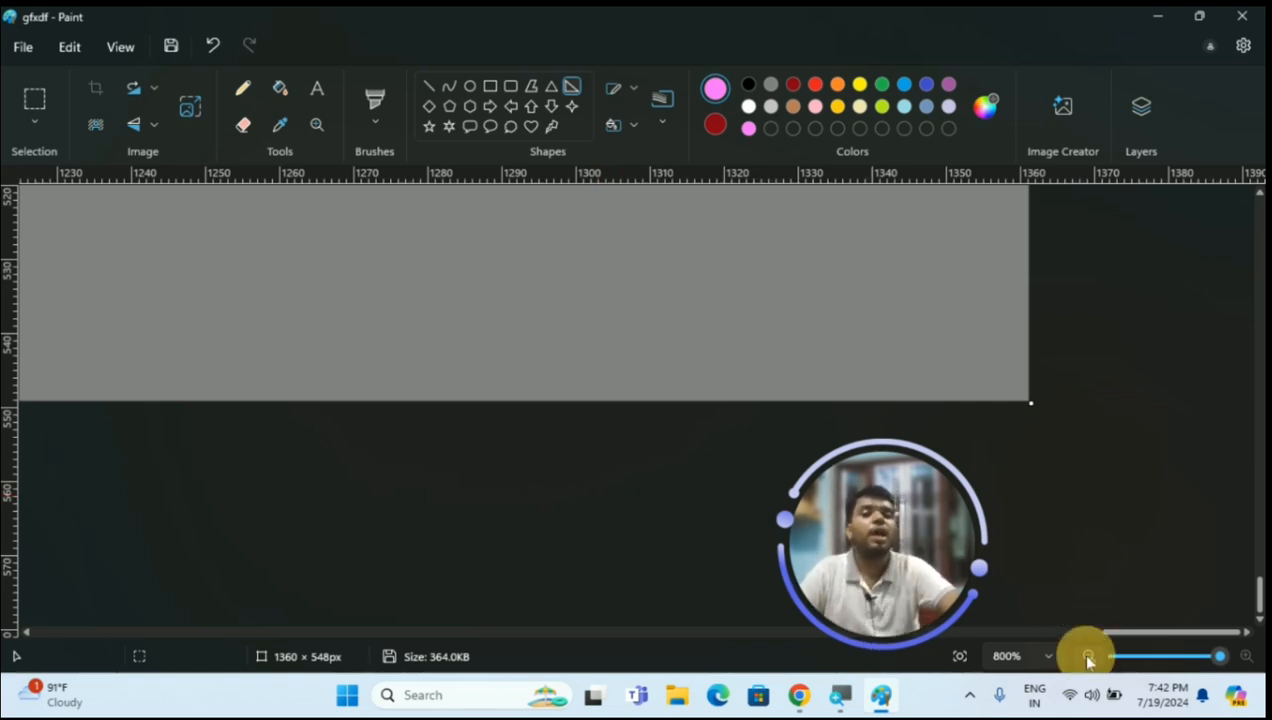
pyautogui.click(1088, 657)
pyautogui.click(1088, 657)
pyautogui.click(1088, 658)
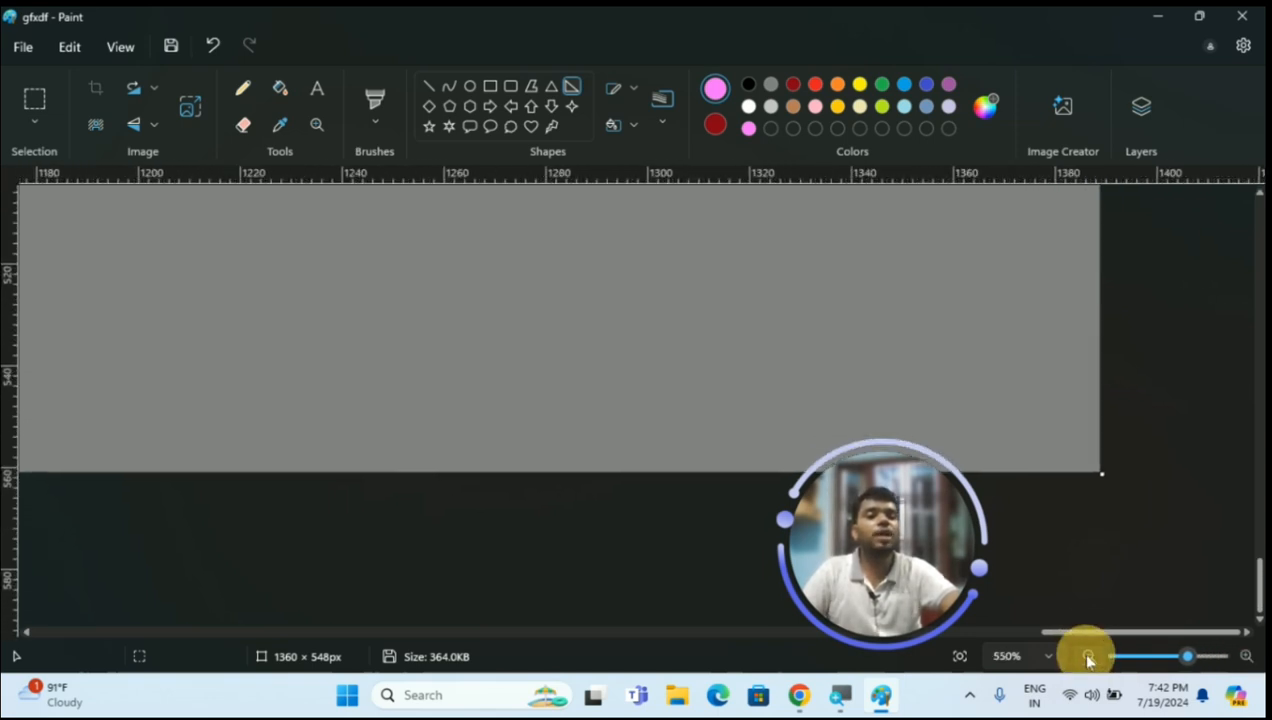
pyautogui.click(1088, 657)
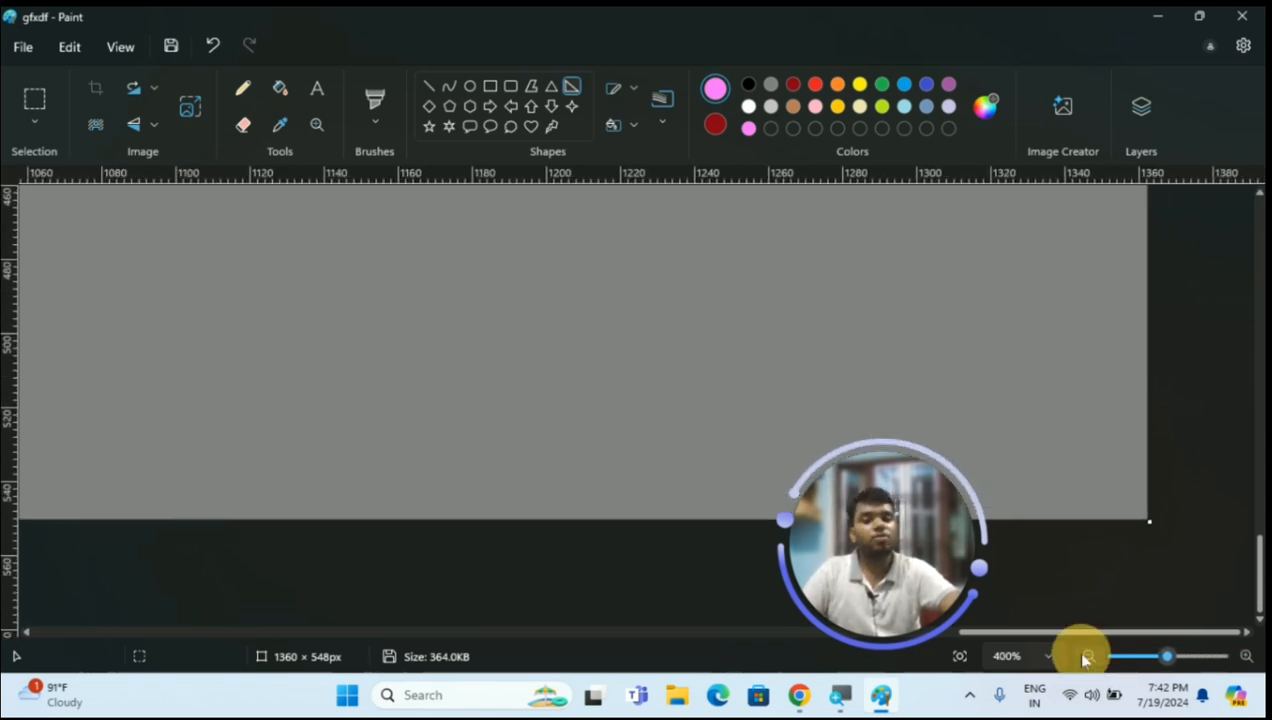
pyautogui.click(1087, 657)
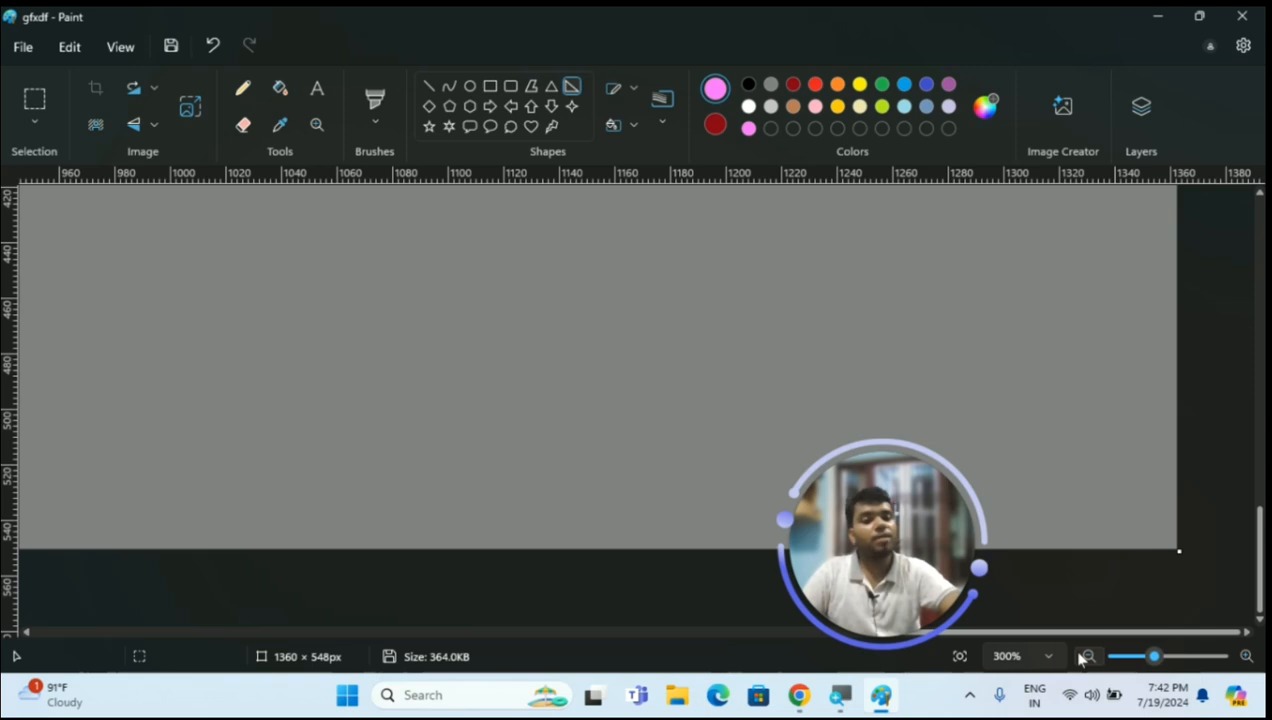
pyautogui.click(1087, 657)
pyautogui.click(1087, 657)
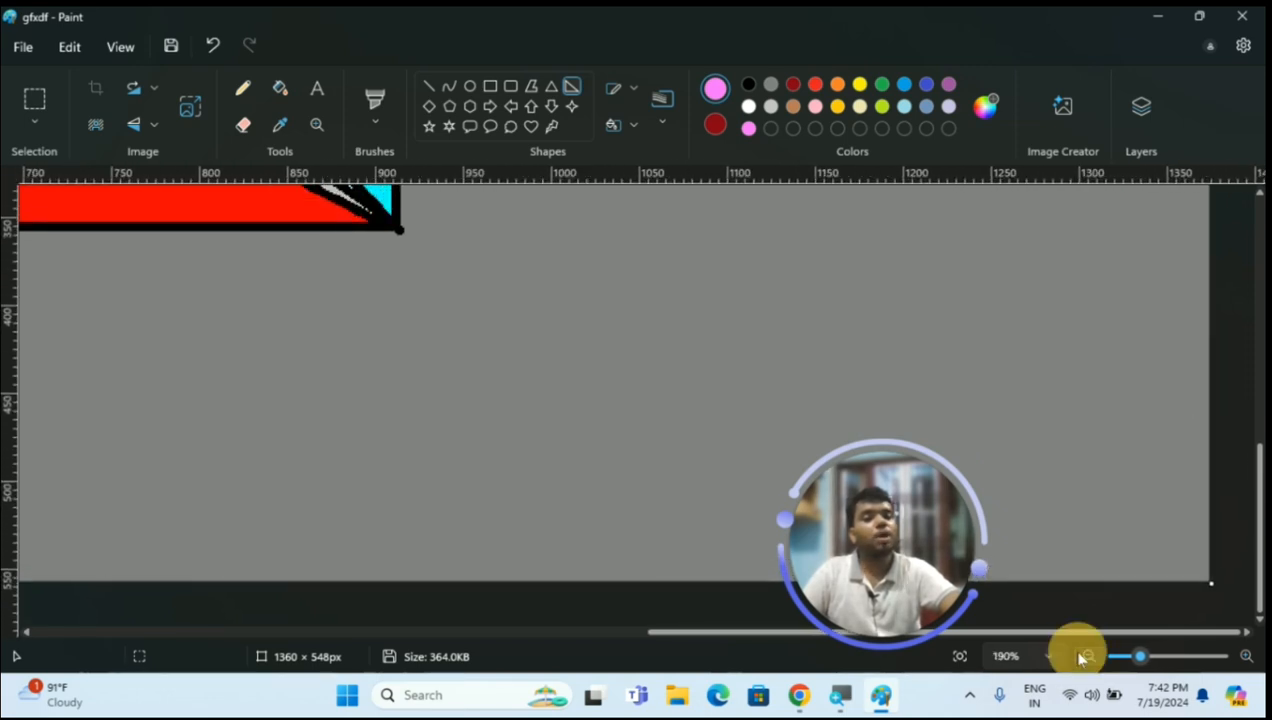
pyautogui.click(1084, 657)
pyautogui.click(1087, 657)
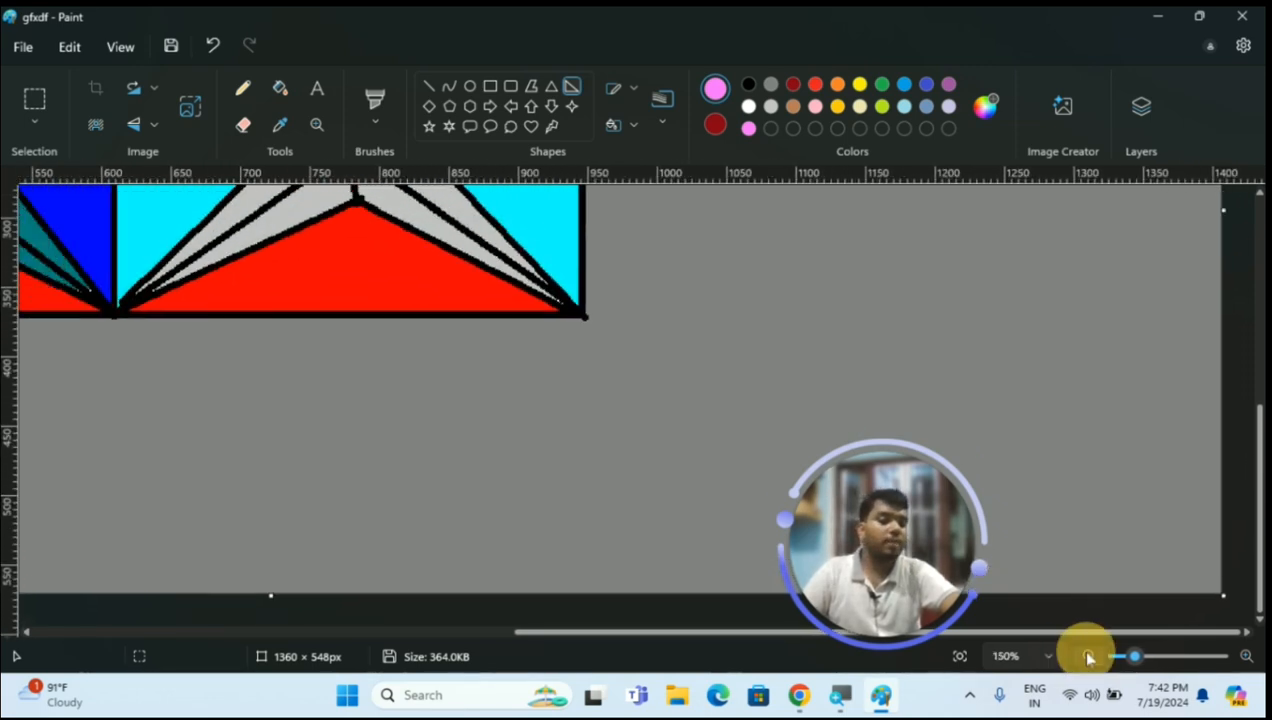
pyautogui.click(1087, 657)
pyautogui.click(1087, 657)
pyautogui.click(1087, 657)
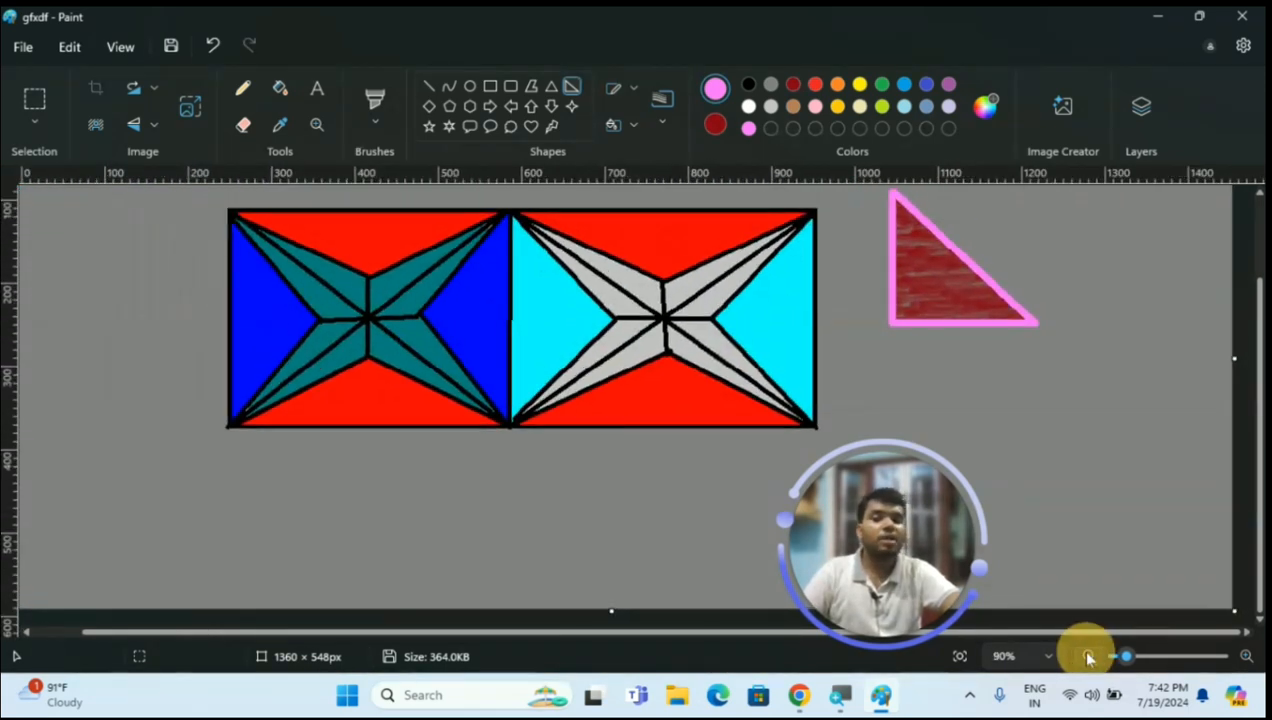
pyautogui.click(1087, 657)
pyautogui.click(1087, 657)
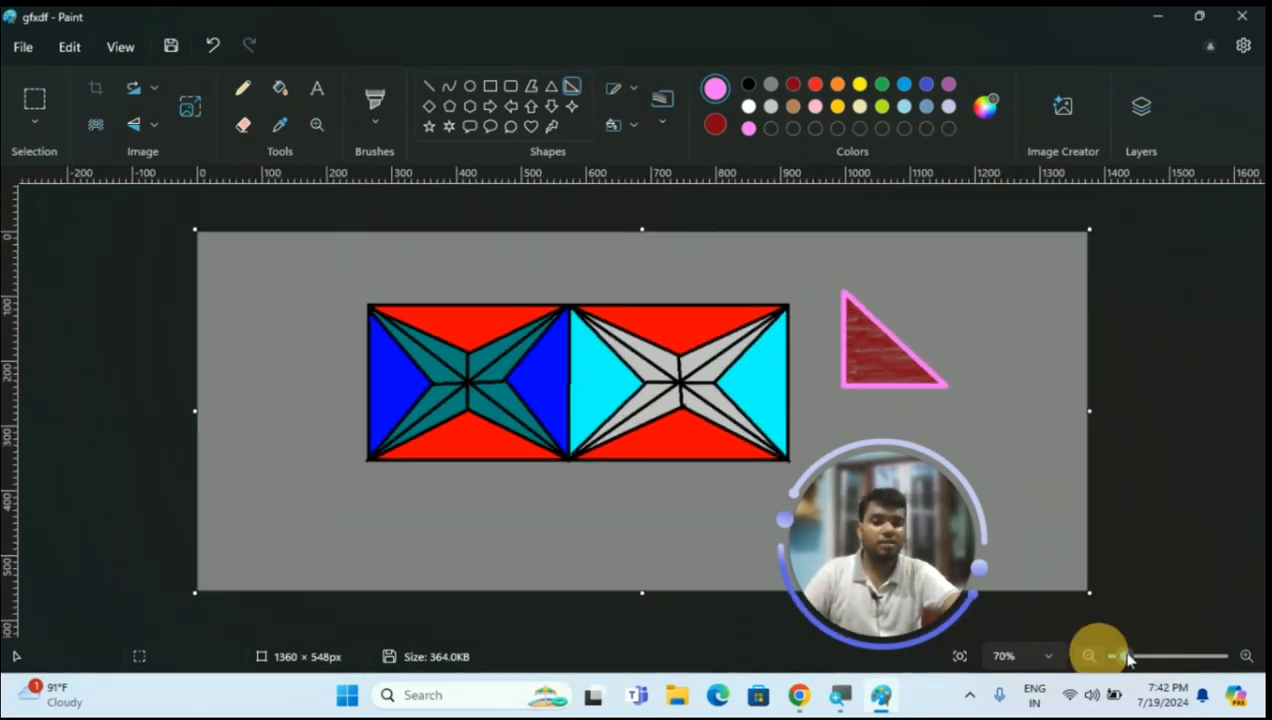
# Return the canvas zoom to 100% and bring the star patterns and triangle fully into view
pyautogui.click(1245, 657)
pyautogui.click(1245, 657)
pyautogui.click(1245, 657)
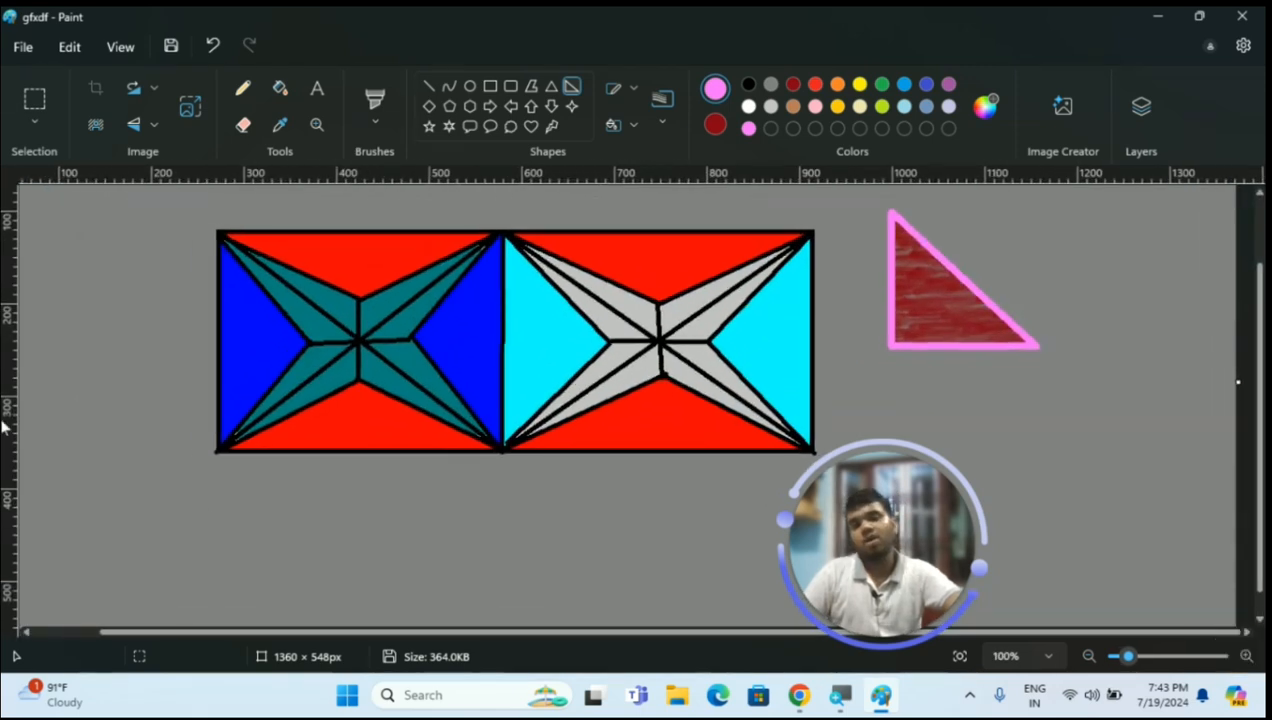
pyautogui.scroll(2, 362, 470)
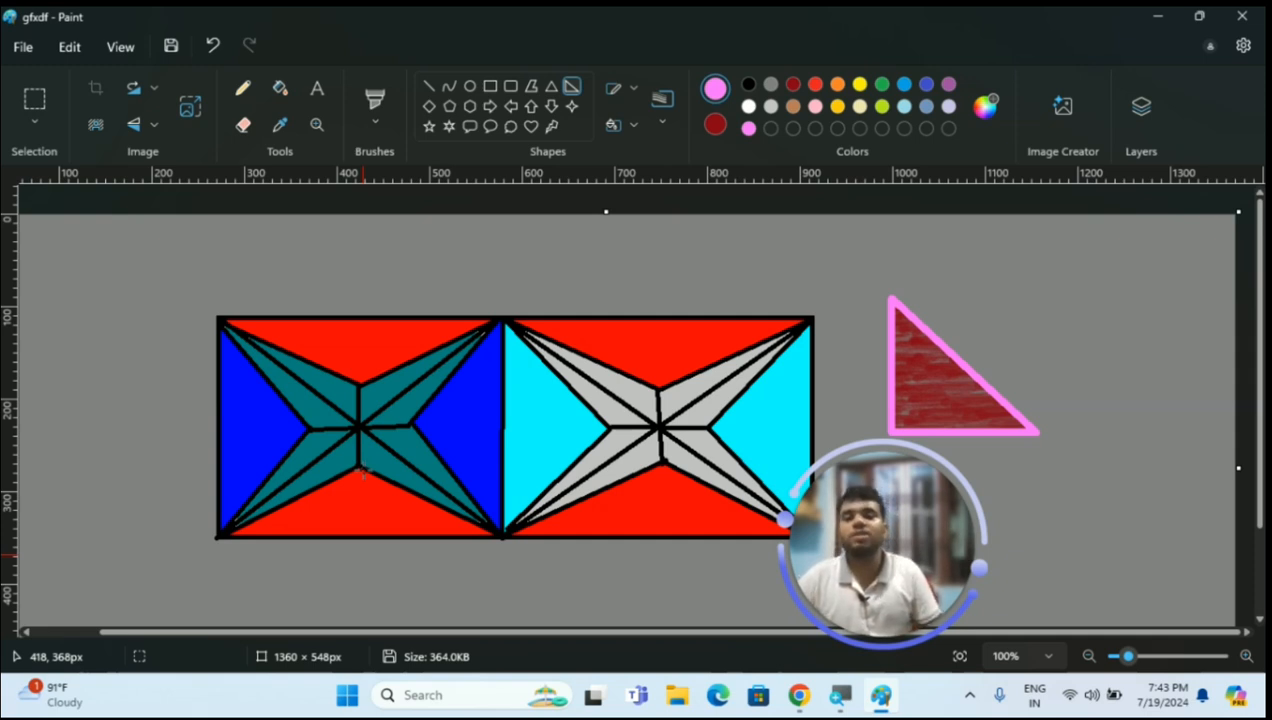
pyautogui.moveTo(870, 528); pyautogui.dragTo(762, 393)
pyautogui.moveTo(799, 518)
pyautogui.click(769, 503)
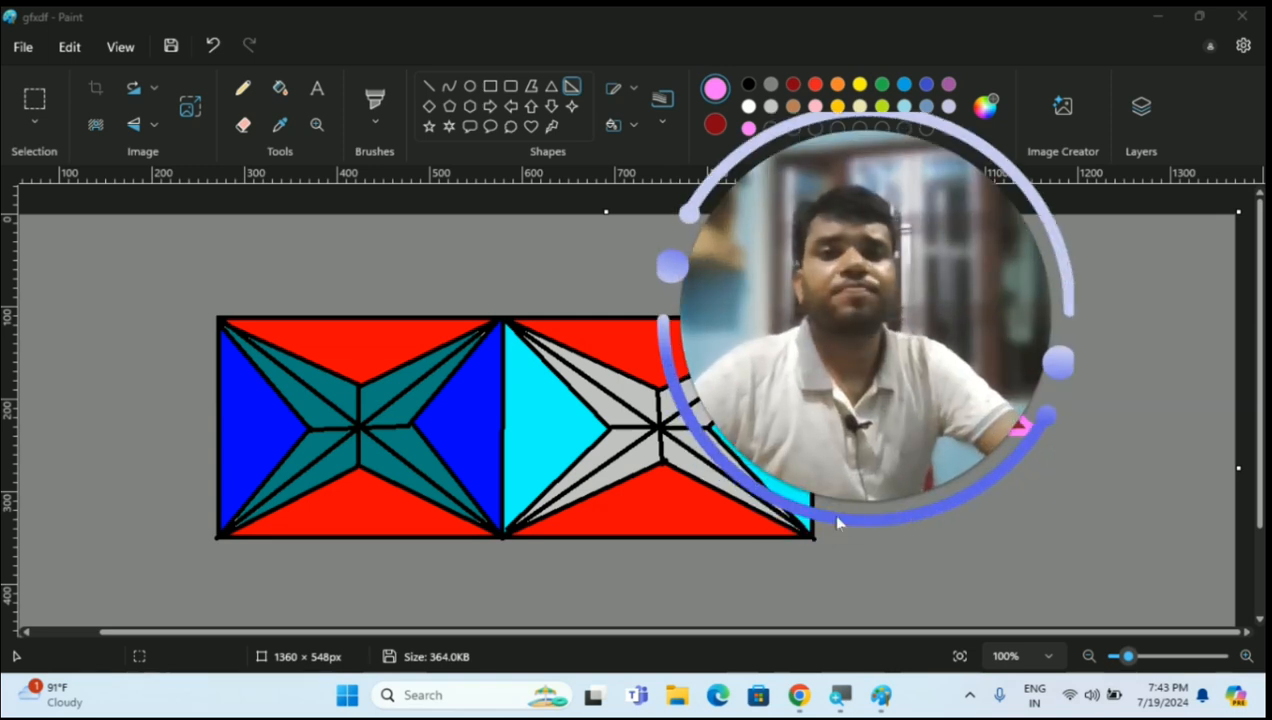
pyautogui.click(821, 500)
pyautogui.moveTo(805, 414); pyautogui.dragTo(1015, 520)
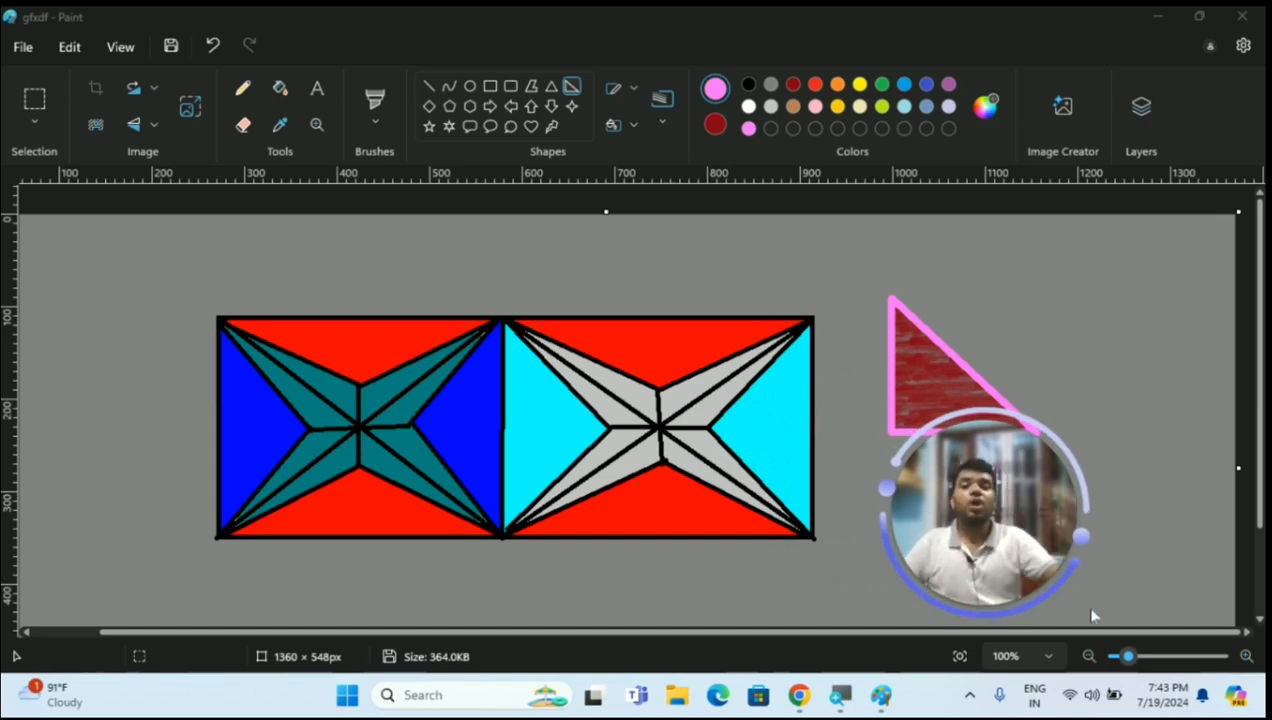
# Handwrite .BMP over the upper part of the canvas as a screen annotation, clear it, write Bit Map instead, and clear that too
pyautogui.click(222, 582)
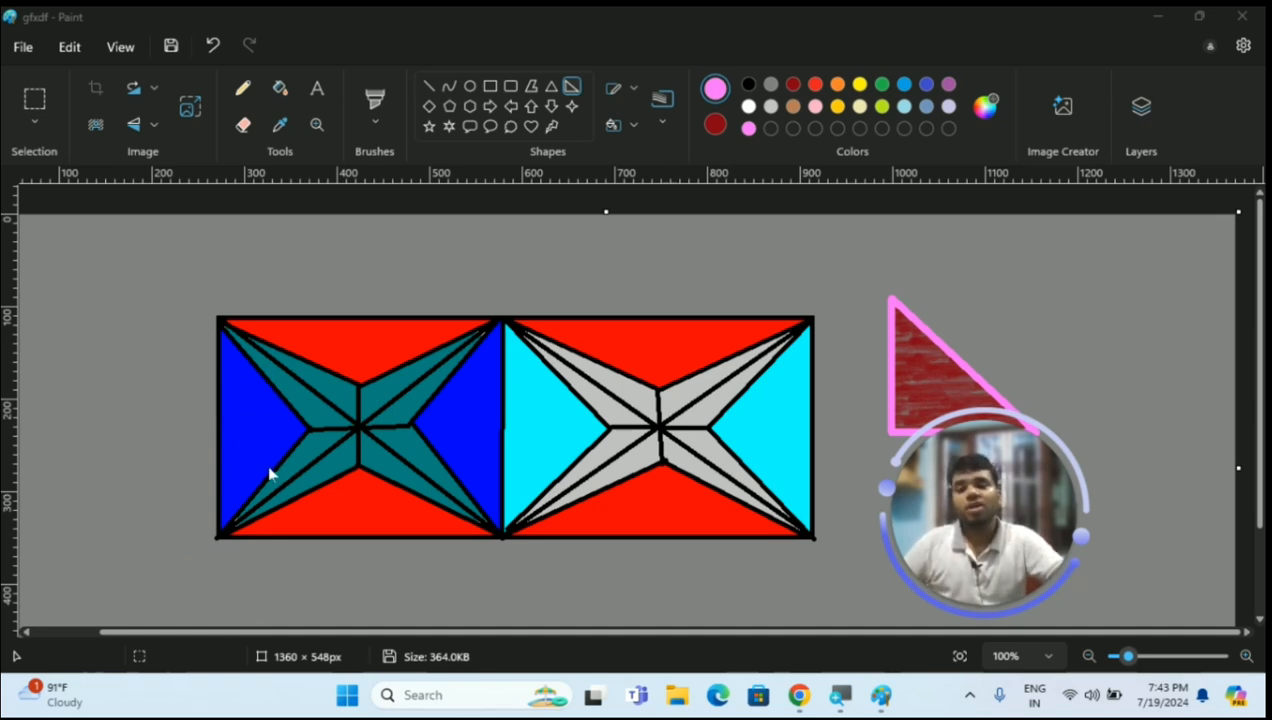
pyautogui.click(82, 267)
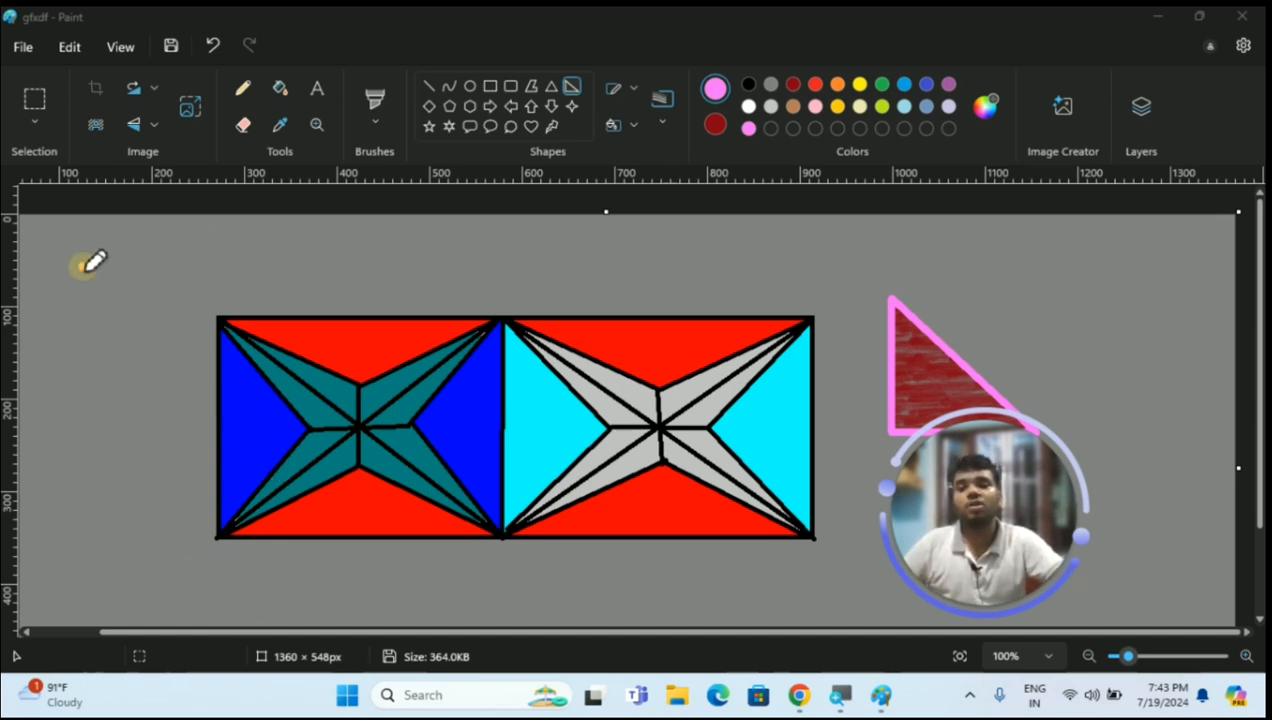
pyautogui.moveTo(104, 248)
pyautogui.mouseDown()
pyautogui.moveTo(114, 291)
pyautogui.moveTo(106, 259)
pyautogui.moveTo(118, 243)
pyautogui.moveTo(139, 298)
pyautogui.moveTo(112, 316)
pyautogui.mouseUp()
pyautogui.moveTo(158, 250)
pyautogui.mouseDown()
pyautogui.moveTo(158, 312)
pyautogui.moveTo(182, 264)
pyautogui.moveTo(230, 275)
pyautogui.moveTo(250, 247)
pyautogui.moveTo(254, 272)
pyautogui.moveTo(239, 282)
pyautogui.mouseUp()
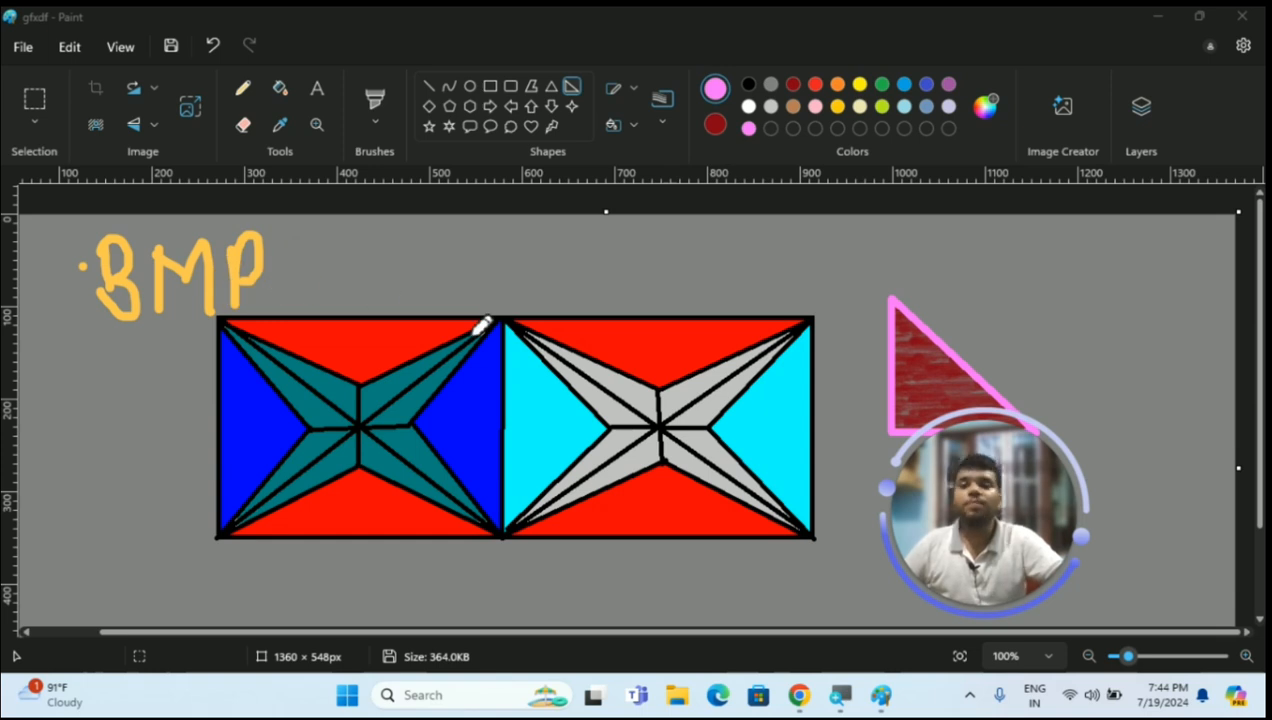
pyautogui.press('Escape')
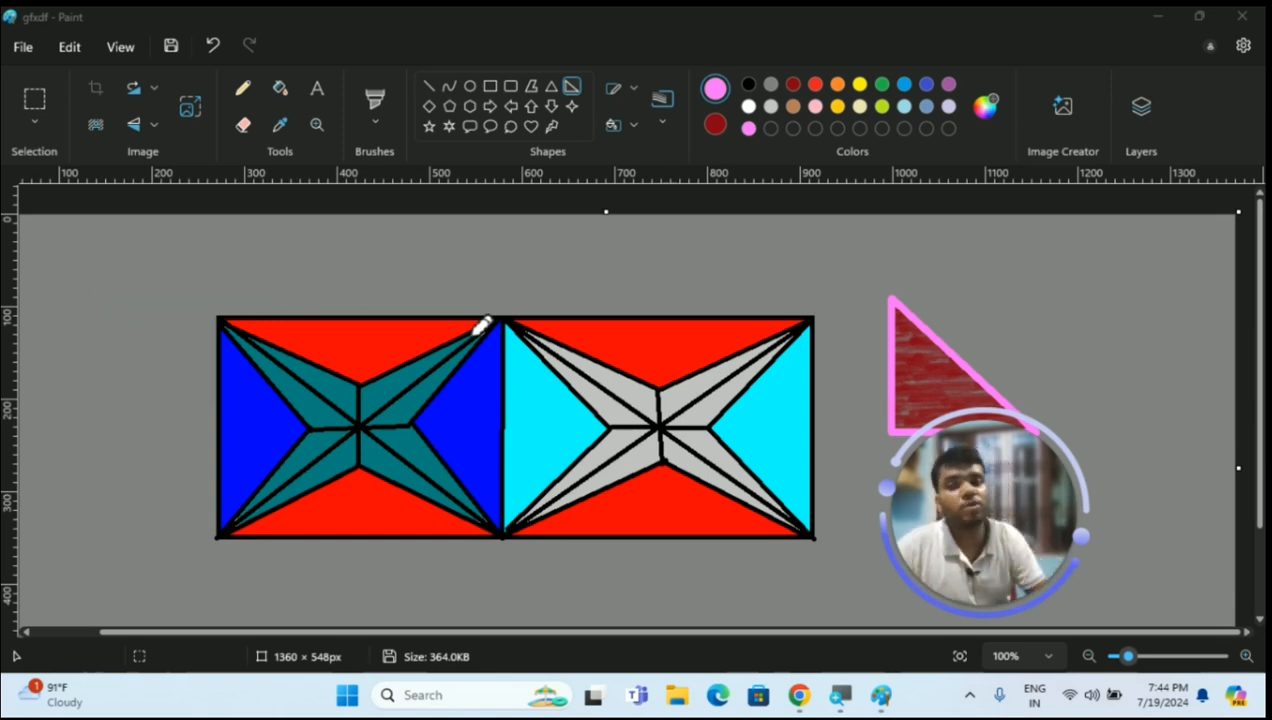
pyautogui.moveTo(58, 258)
pyautogui.mouseDown()
pyautogui.moveTo(68, 318)
pyautogui.moveTo(77, 298)
pyautogui.moveTo(132, 288)
pyautogui.moveTo(119, 258)
pyautogui.moveTo(170, 284)
pyautogui.moveTo(241, 250)
pyautogui.moveTo(338, 261)
pyautogui.moveTo(406, 241)
pyautogui.moveTo(375, 272)
pyautogui.mouseUp()
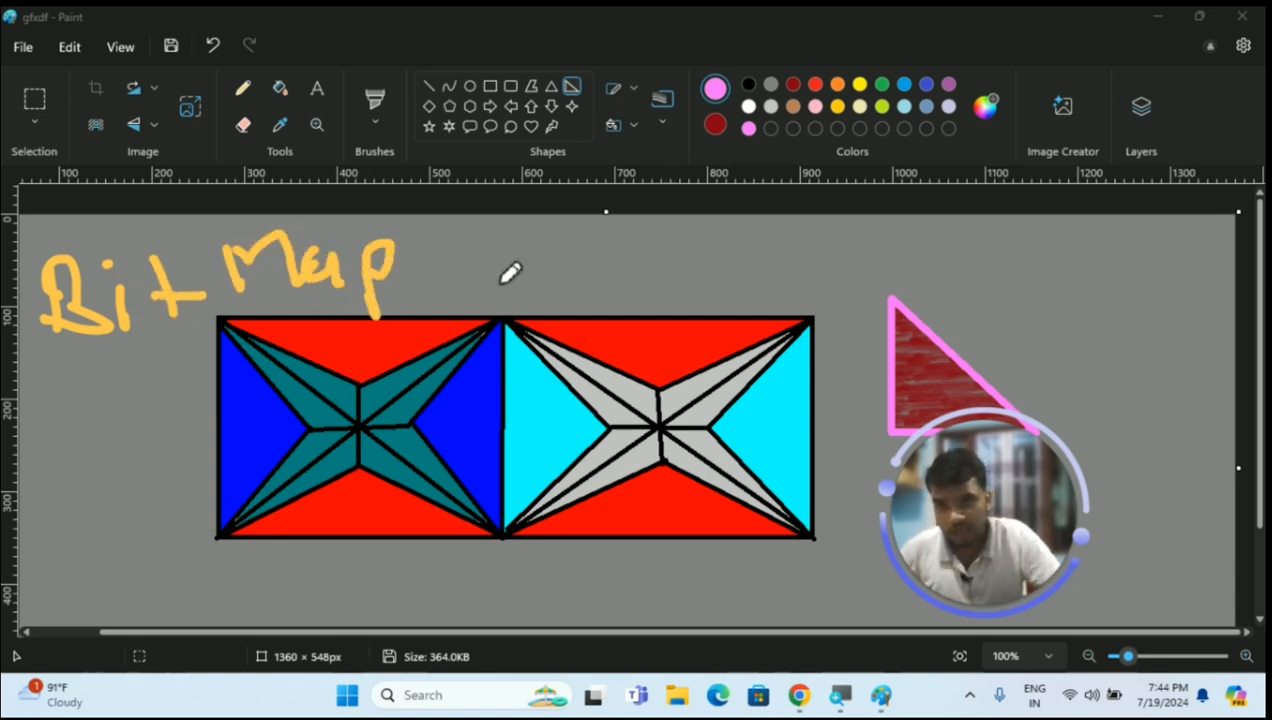
pyautogui.press('Escape')
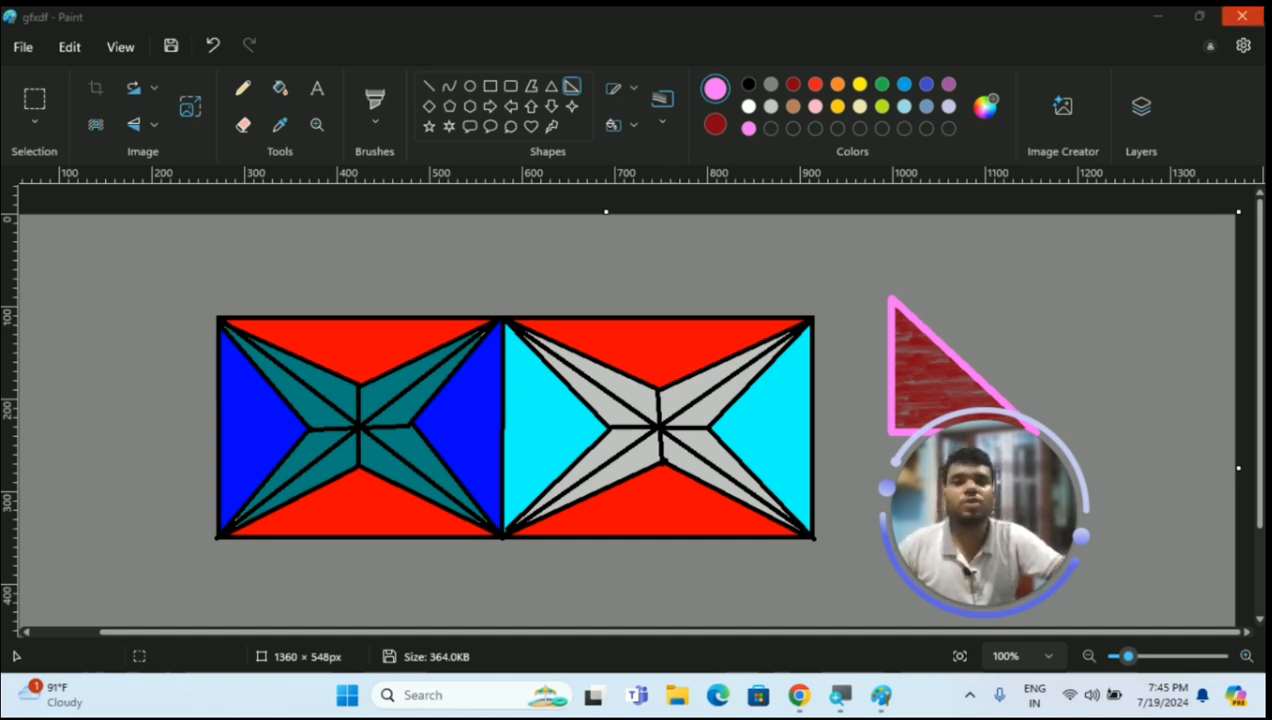
# Close the gfxdf drawing and Paint without saving the changes
pyautogui.click(1242, 16)
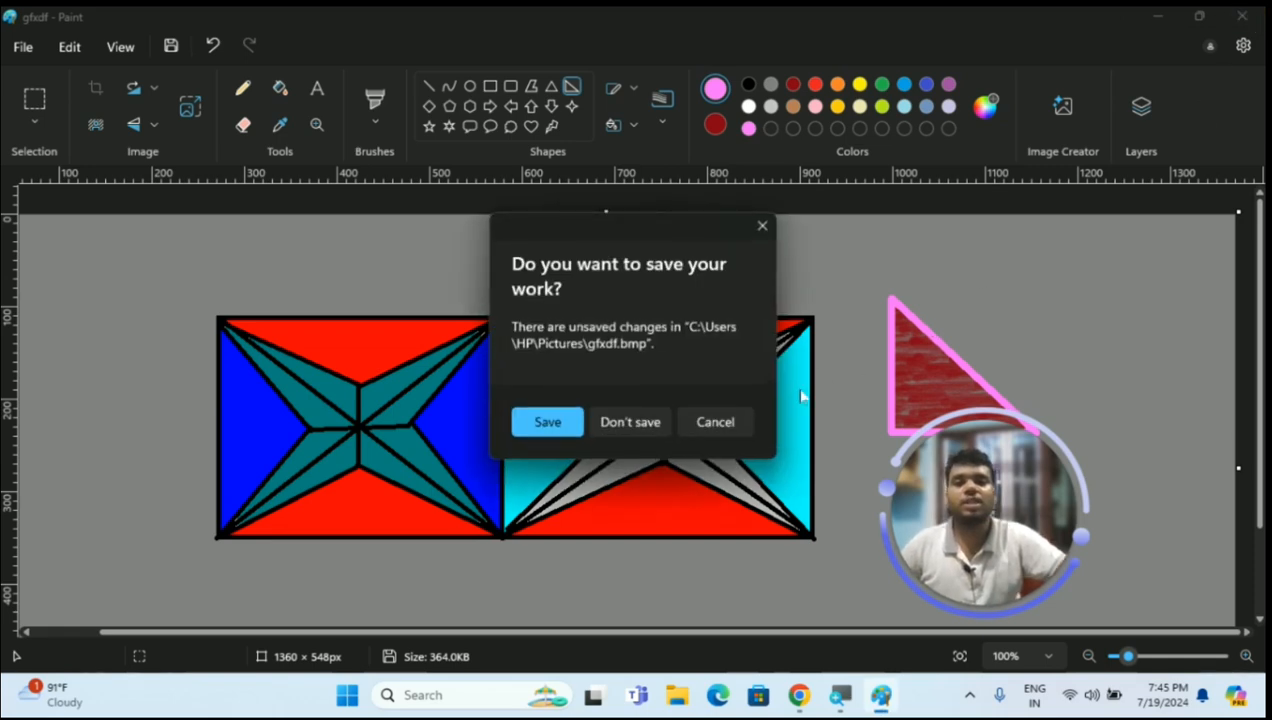
pyautogui.click(611, 428)
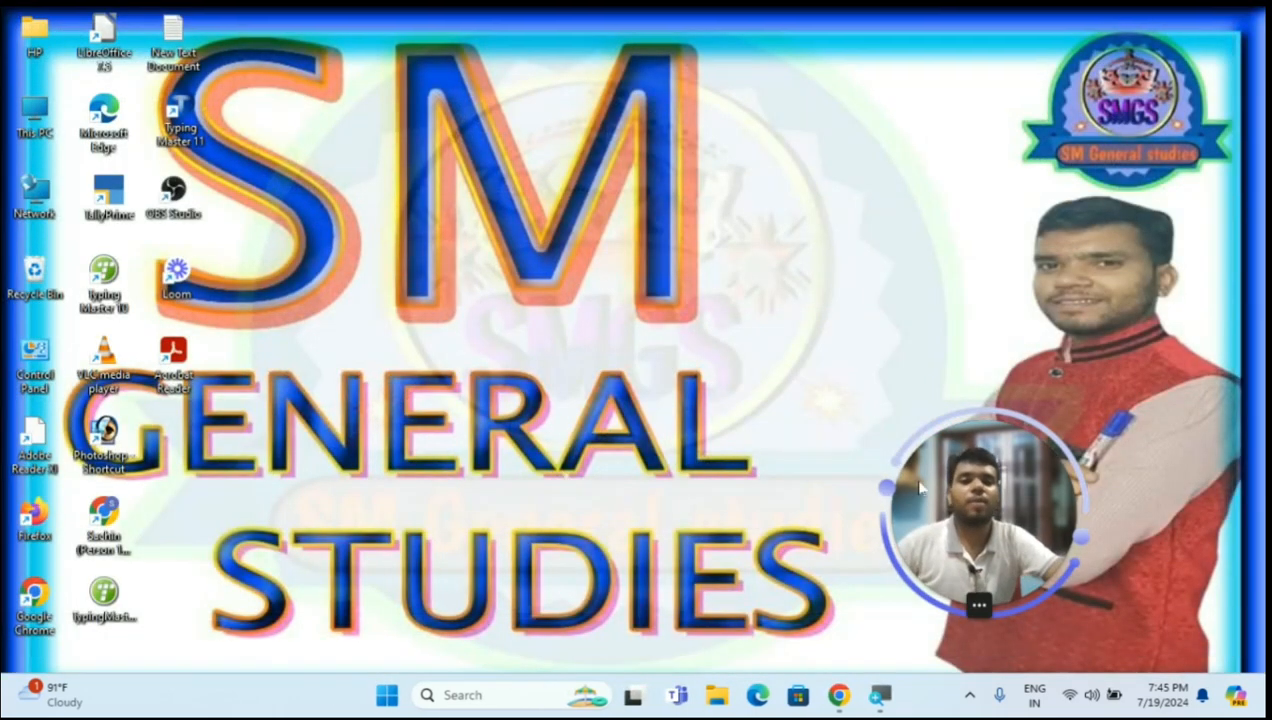
pyautogui.moveTo(980, 525); pyautogui.dragTo(1106, 541)
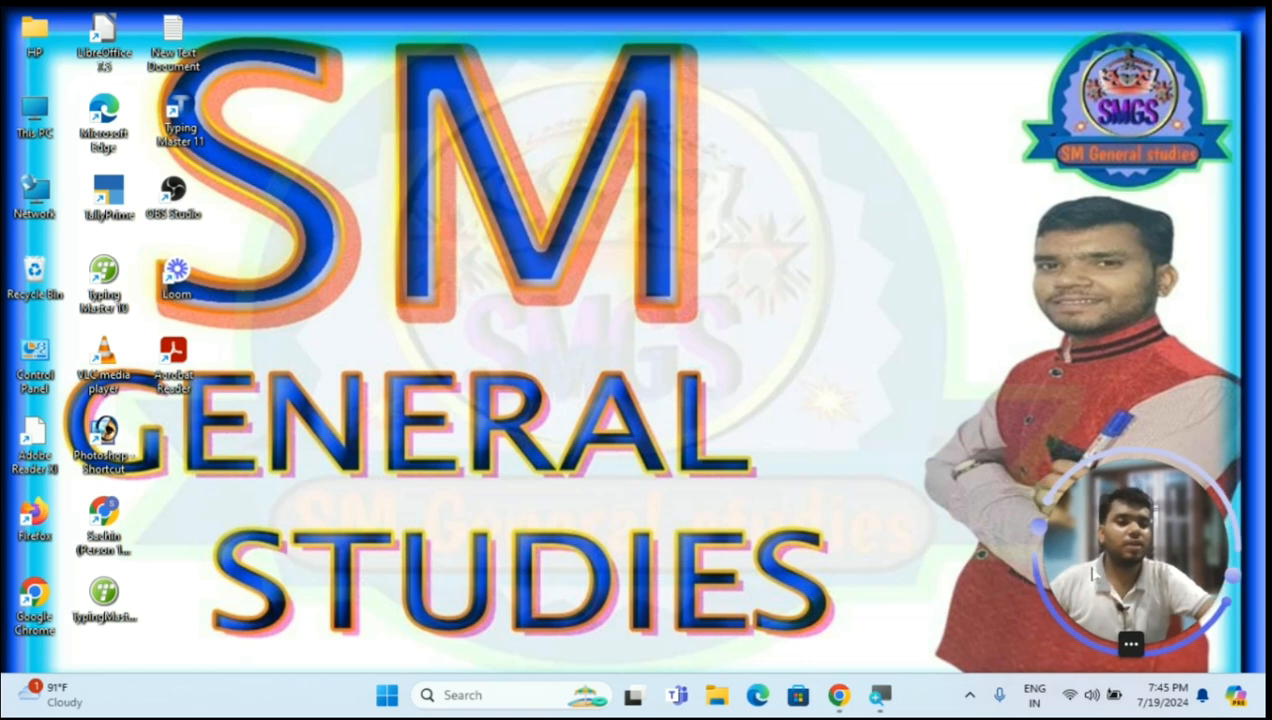